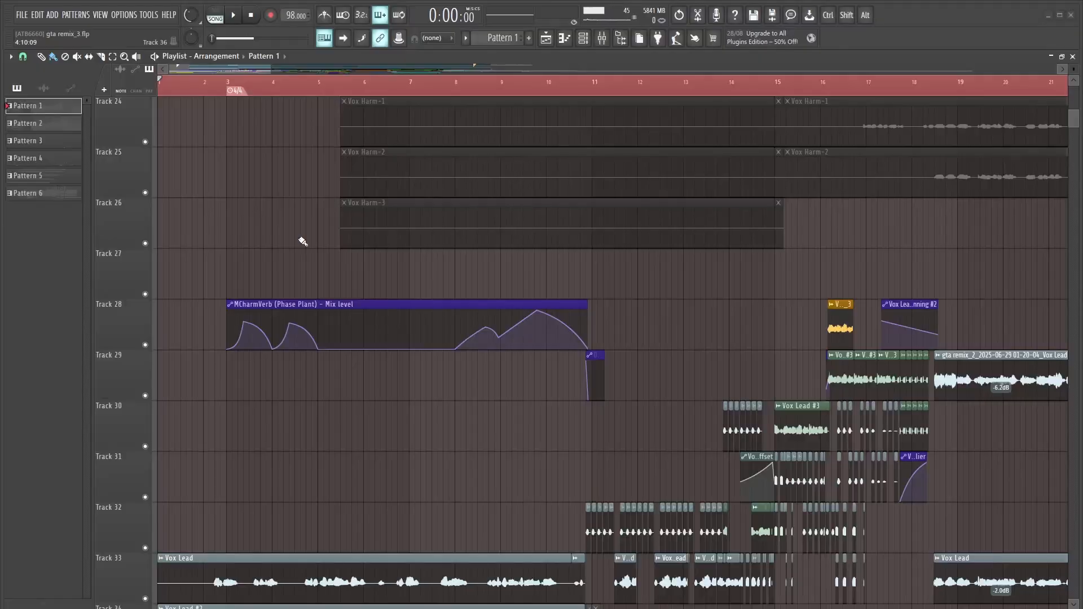
# - Look over the remix arrangement in the playlist, from the muted stem tracks to the vocal, pattern and automation tracks
pyautogui.scroll(-3, 361, 164)
pyautogui.scroll(-4, 475, 226)
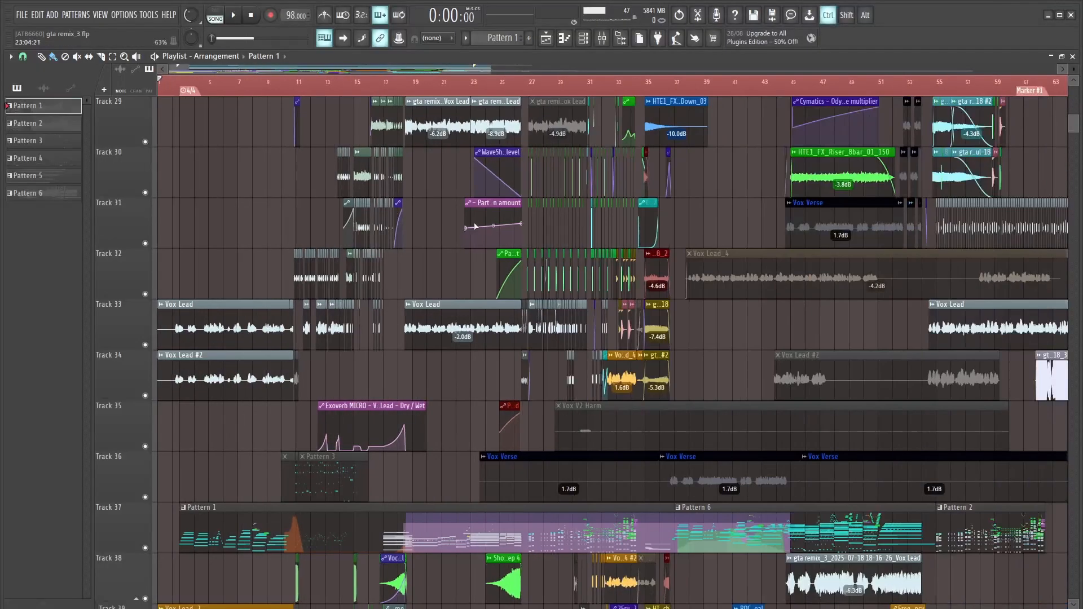
pyautogui.scroll(-3, 423, 257)
pyautogui.scroll(7, 416, 258)
pyautogui.scroll(-4, 627, 258)
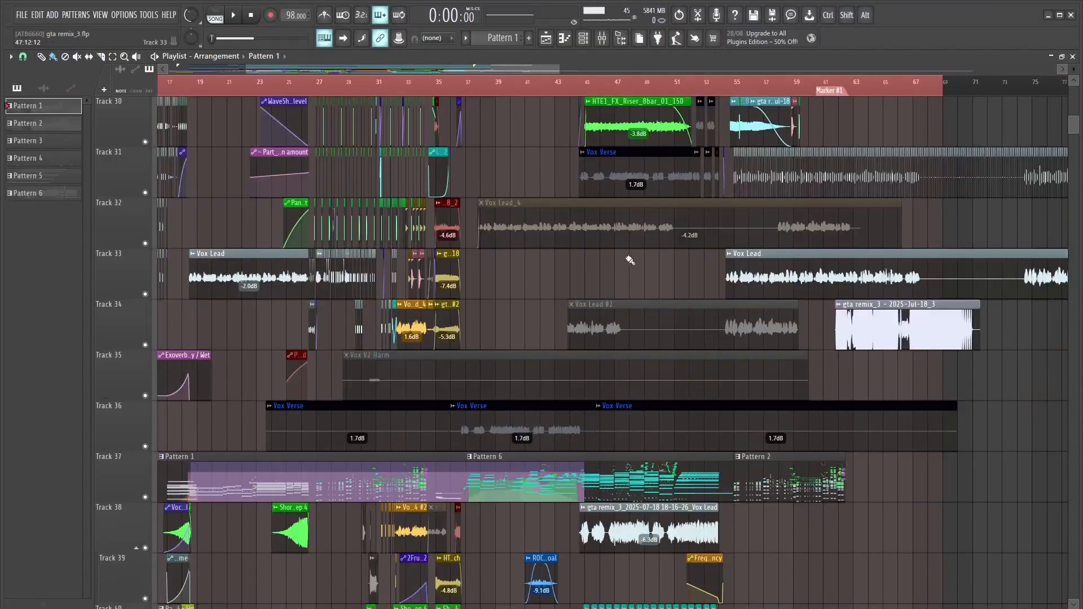
pyautogui.scroll(-2, 666, 251)
pyautogui.scroll(15, 741, 226)
pyautogui.scroll(-1, 186, 339)
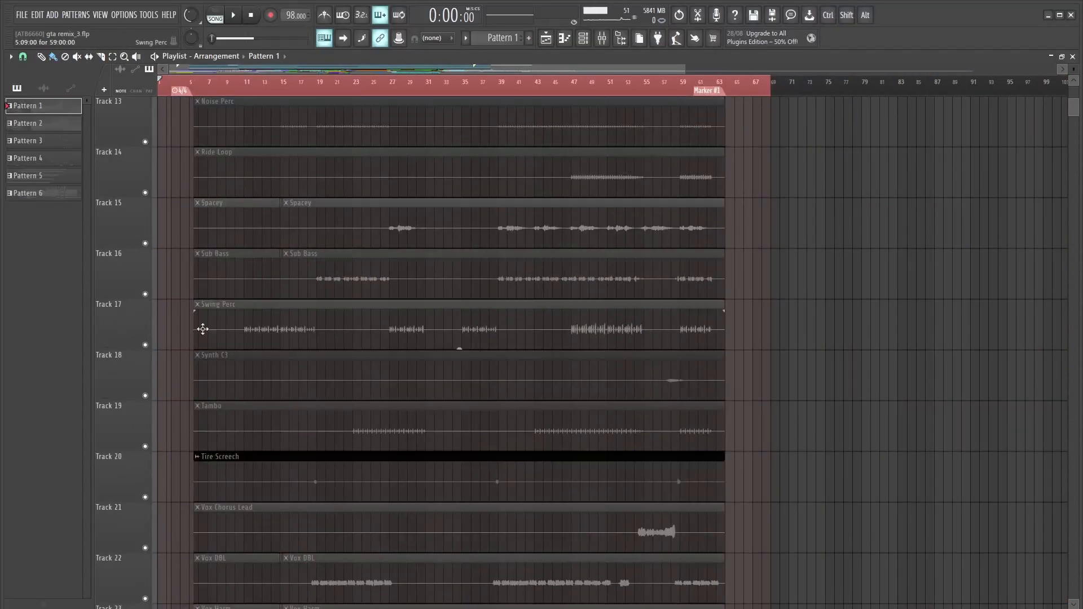
pyautogui.scroll(-18, 225, 224)
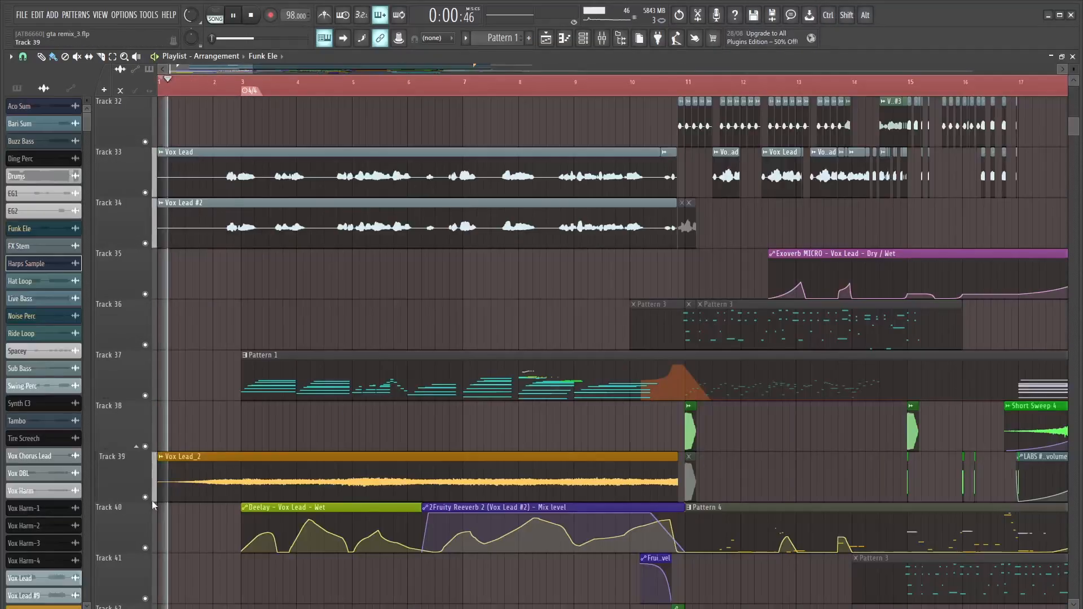
# - Solo track 39 with the Vox Lead_2 clip and place the mixer window over the playlist
pyautogui.keyDown('ctrl'); pyautogui.click(146, 498); pyautogui.keyUp('ctrl')
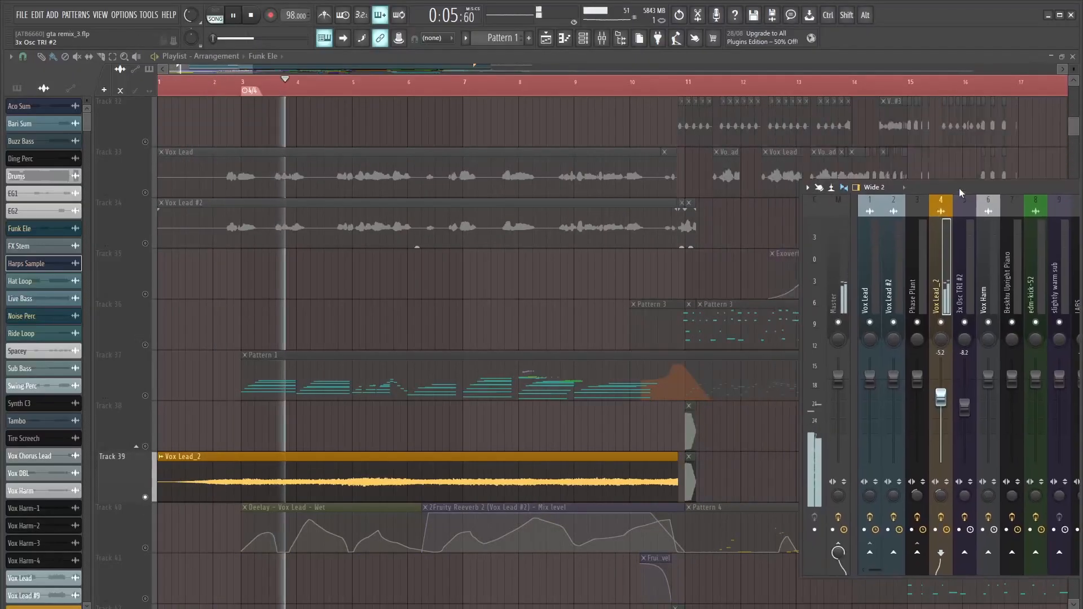
pyautogui.moveTo(959, 188); pyautogui.dragTo(492, 102)
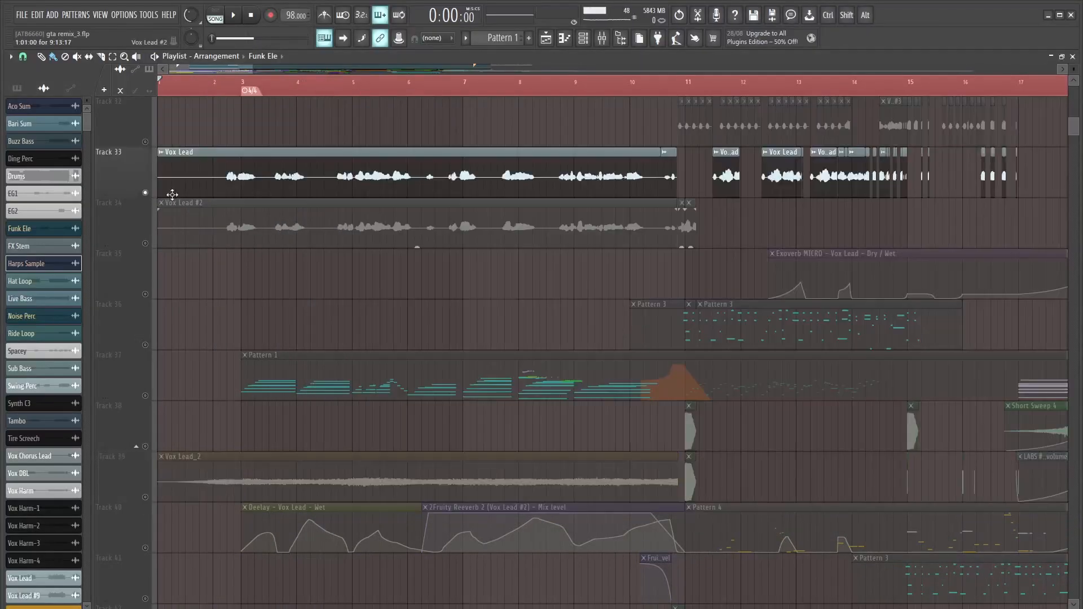
# - Load the Vox Lead clip's sample from track 33 into the audio editor
pyautogui.click(208, 165)
pyautogui.rightClick(594, 479)
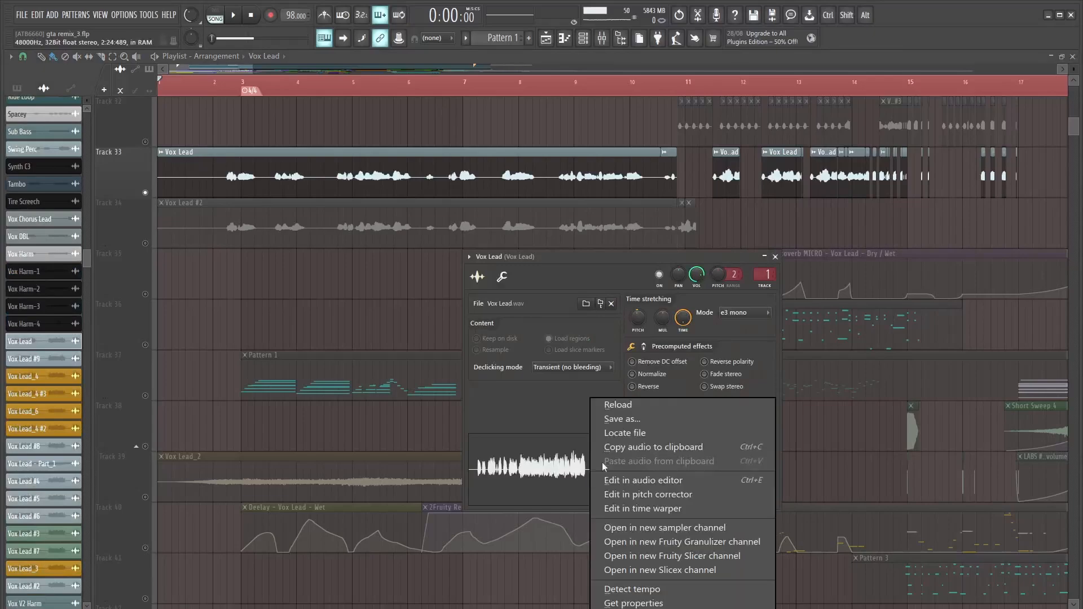
pyautogui.click(599, 476)
# - Apply the Blur tool with a raised amount to the Vox Lead sample and play the result
pyautogui.rightClick(409, 281)
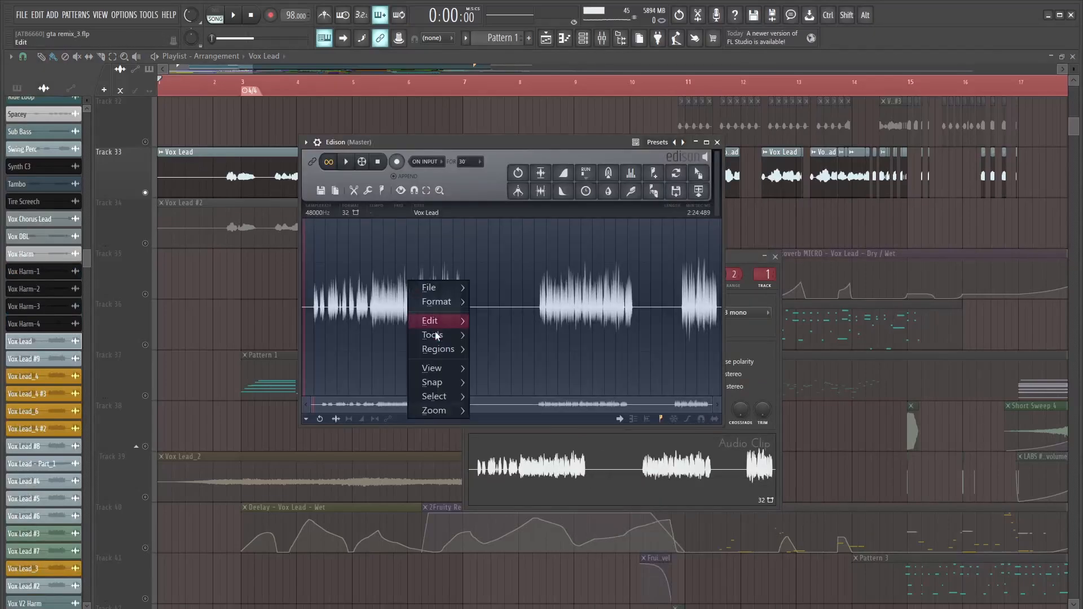
pyautogui.click(674, 328)
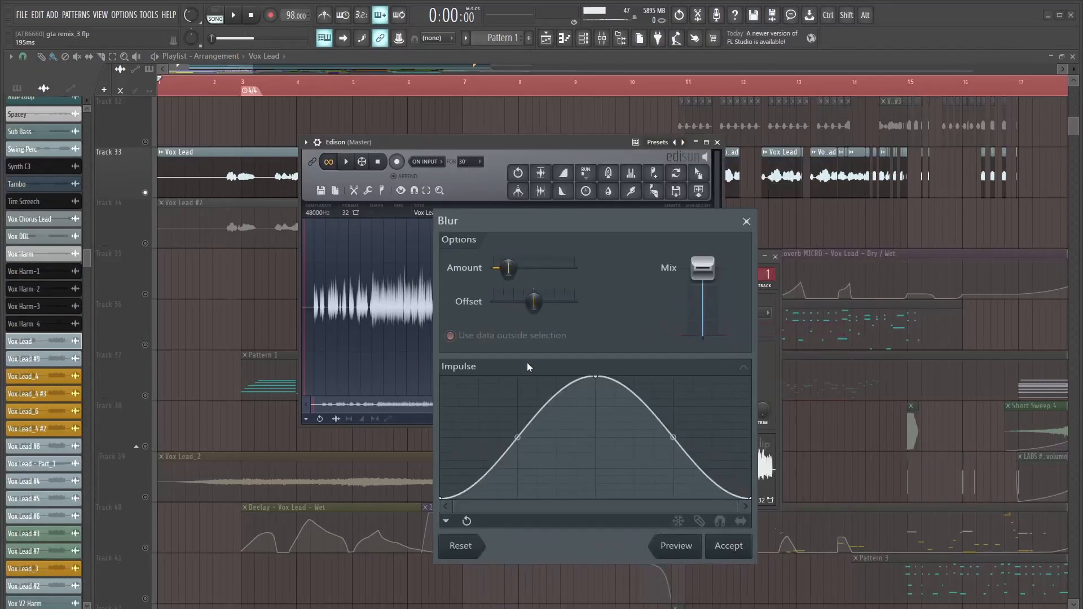
pyautogui.moveTo(523, 279); pyautogui.dragTo(564, 278)
pyautogui.click(734, 545)
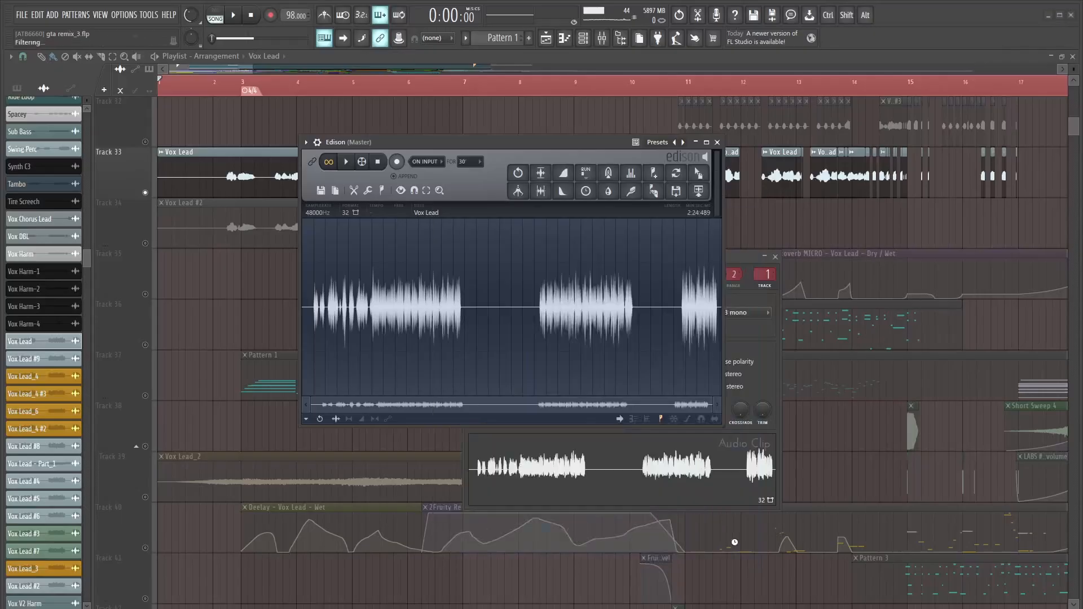
pyautogui.click(377, 288)
pyautogui.press('space')
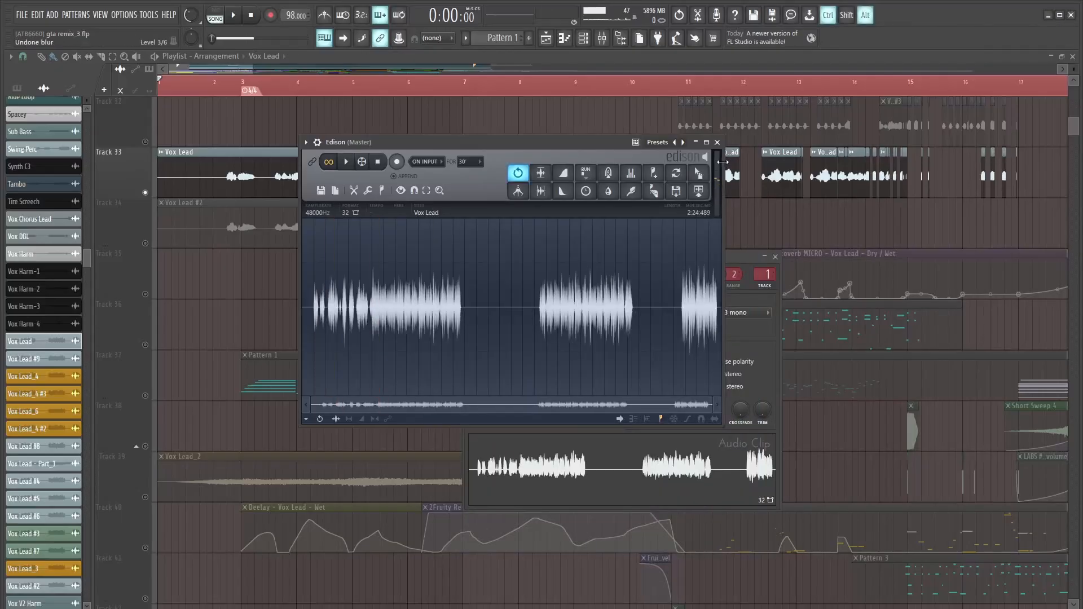
# - Add Fruity Convolver to slot 8 of the Vox Lead_2 mixer track and load its Blur White preset
pyautogui.press('F9')
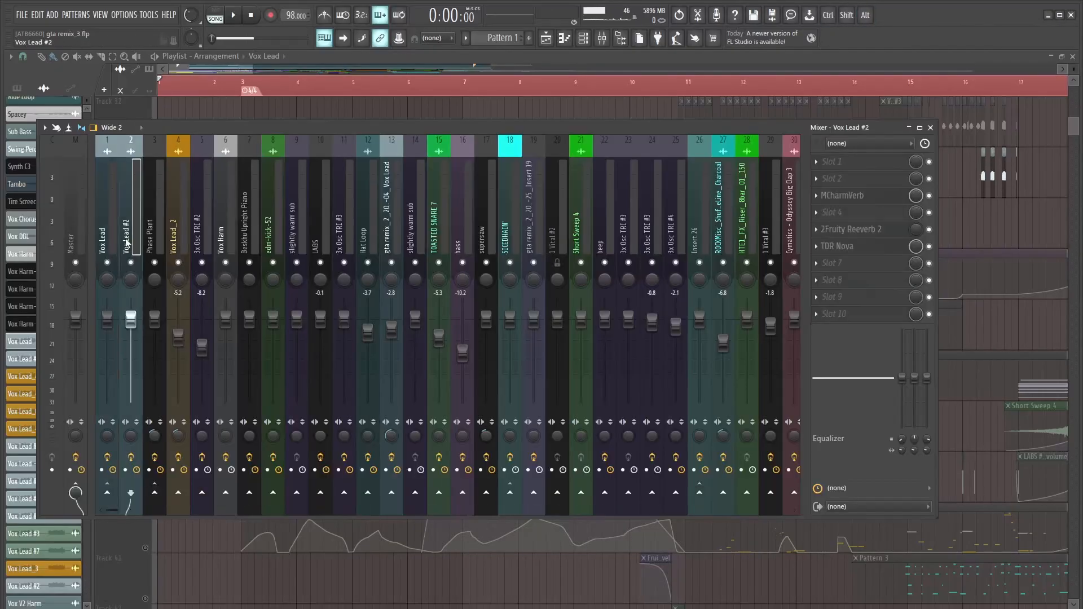
pyautogui.click(179, 228)
pyautogui.click(861, 279)
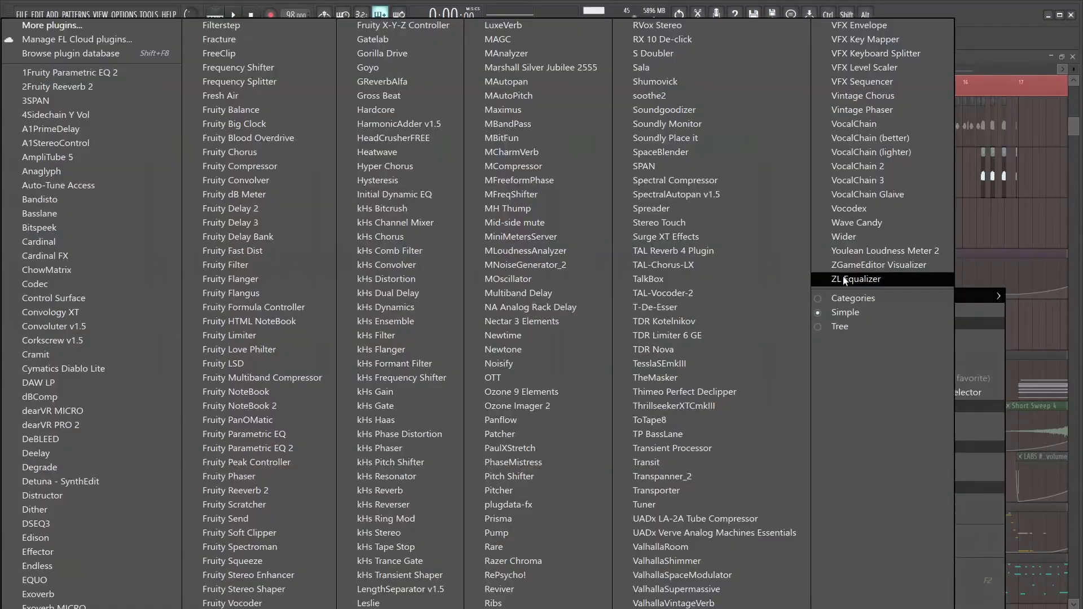
pyautogui.click(257, 479)
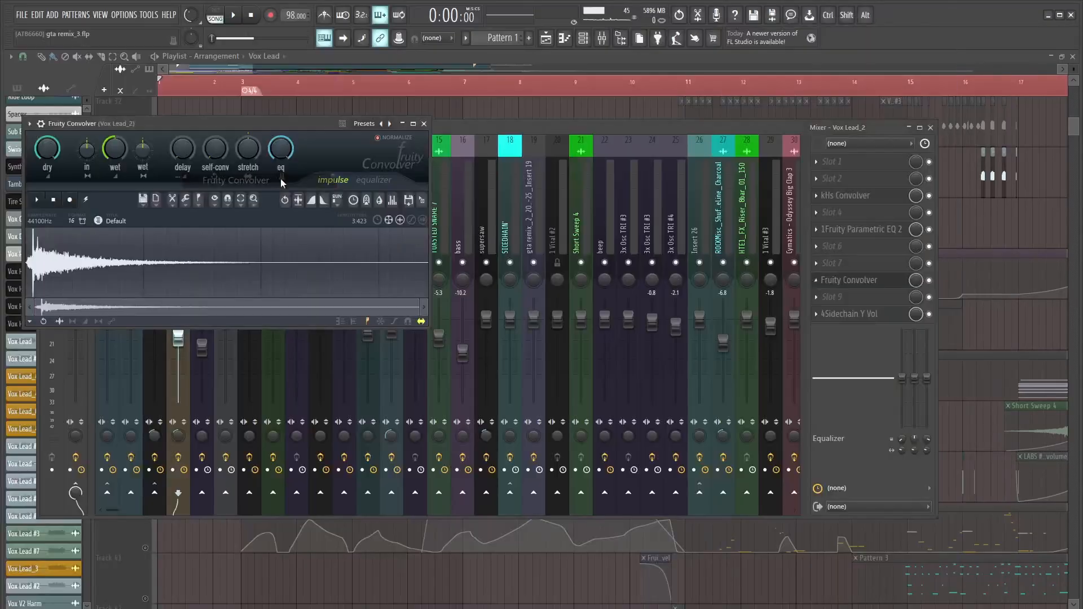
pyautogui.click(364, 123)
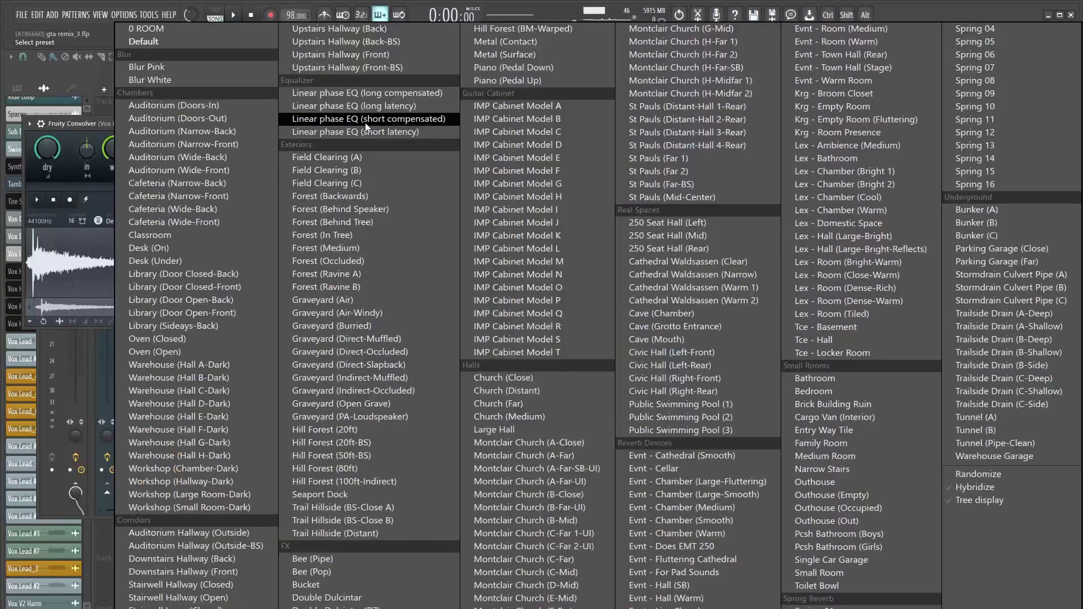
pyautogui.click(161, 80)
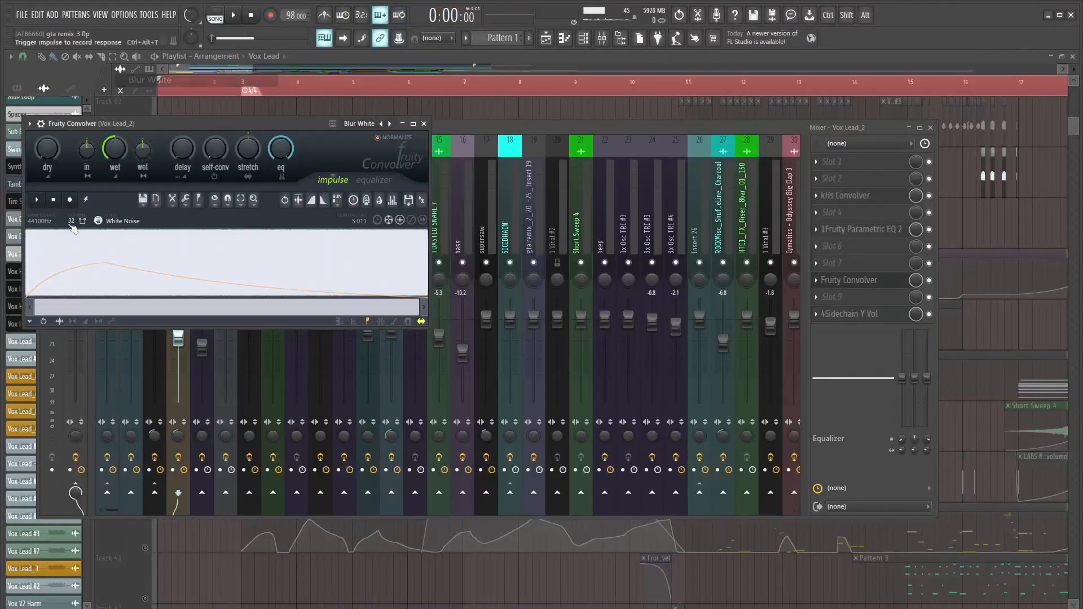
pyautogui.moveTo(217, 126); pyautogui.dragTo(545, 156)
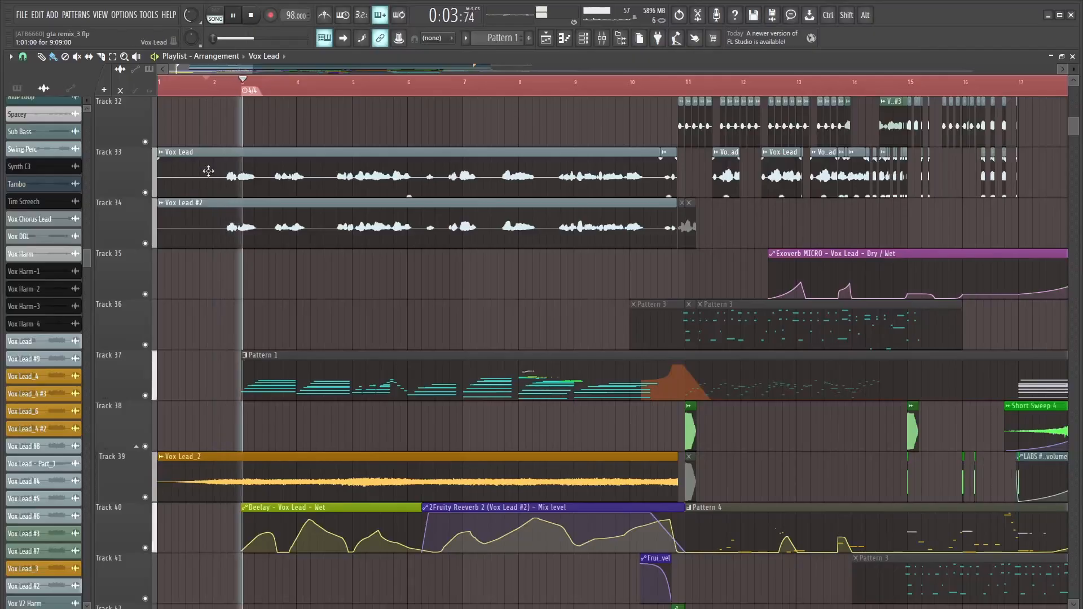
# - Examine the 1Fruity Parametric EQ 2, Exoverb MICRO and Deelay settings on the Vox Lead mixer track
pyautogui.scroll(4, 209, 172)
pyautogui.scroll(2, 251, 189)
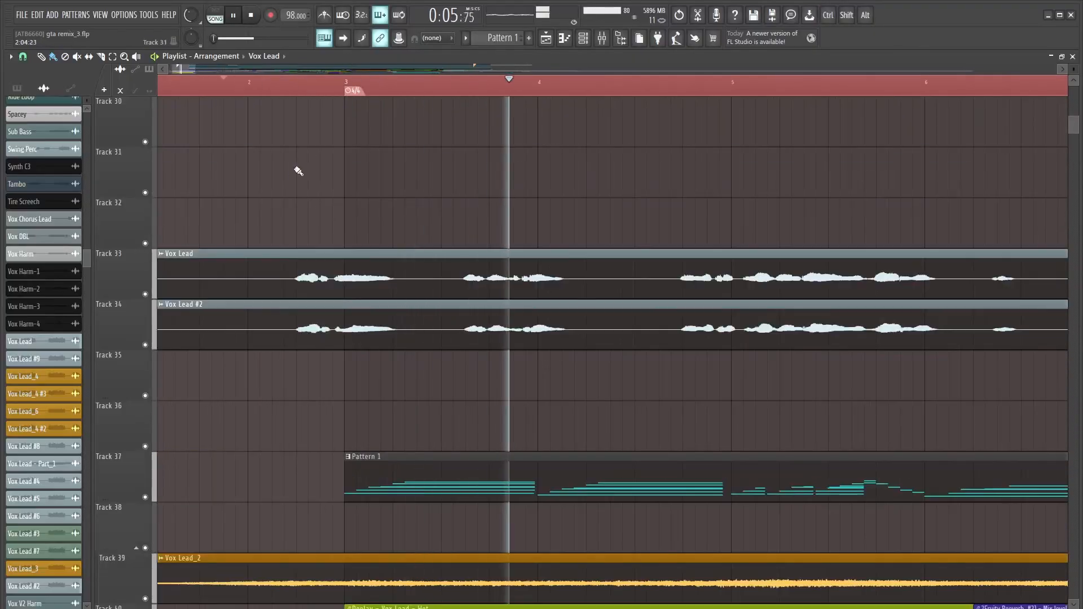
pyautogui.scroll(-1, 290, 177)
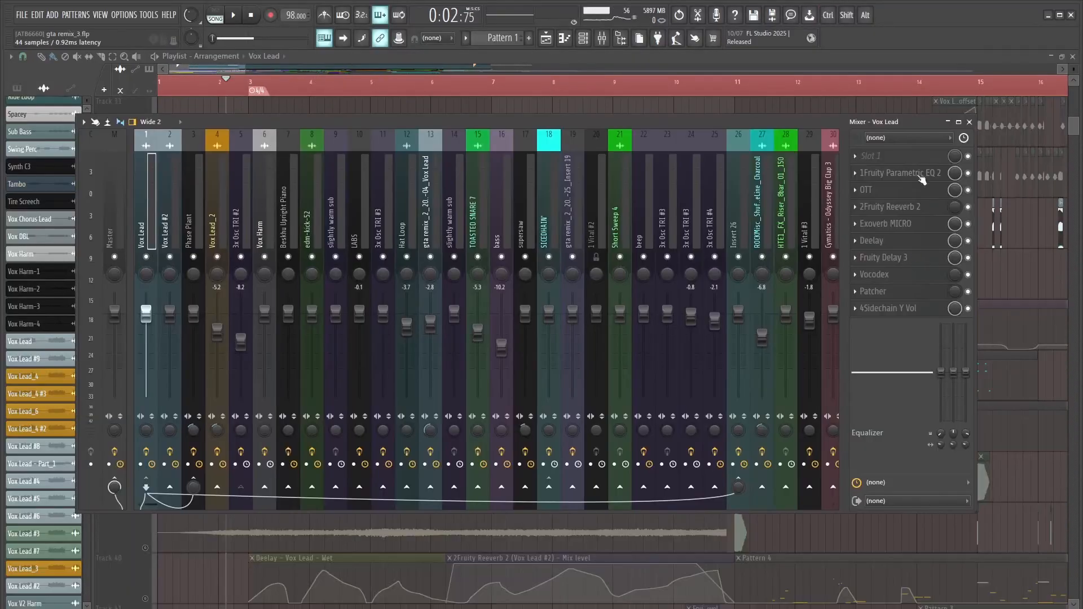
pyautogui.click(919, 176)
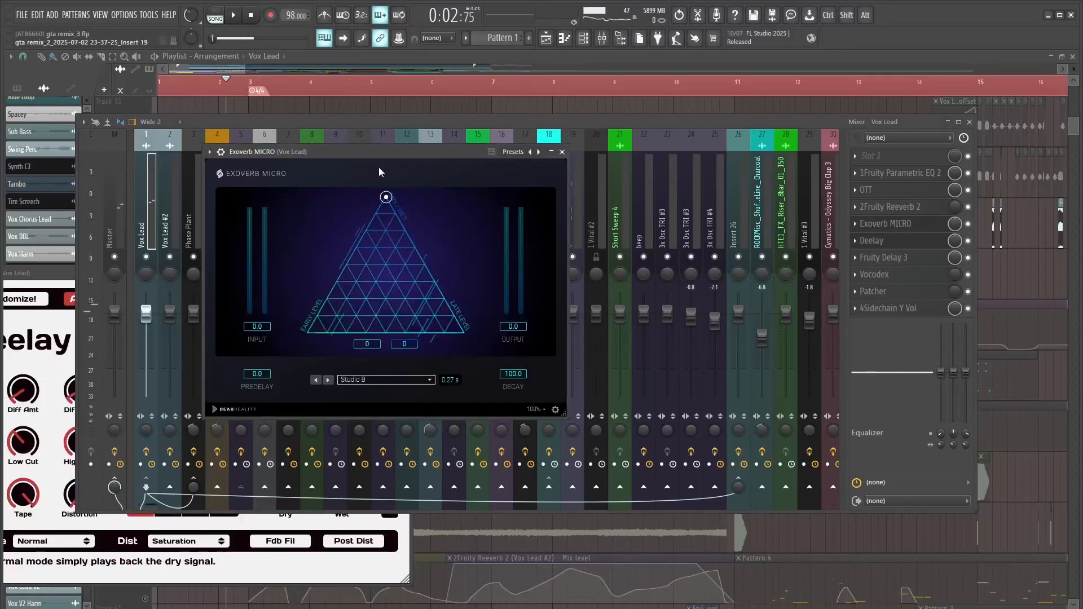
pyautogui.moveTo(389, 153); pyautogui.dragTo(499, 148)
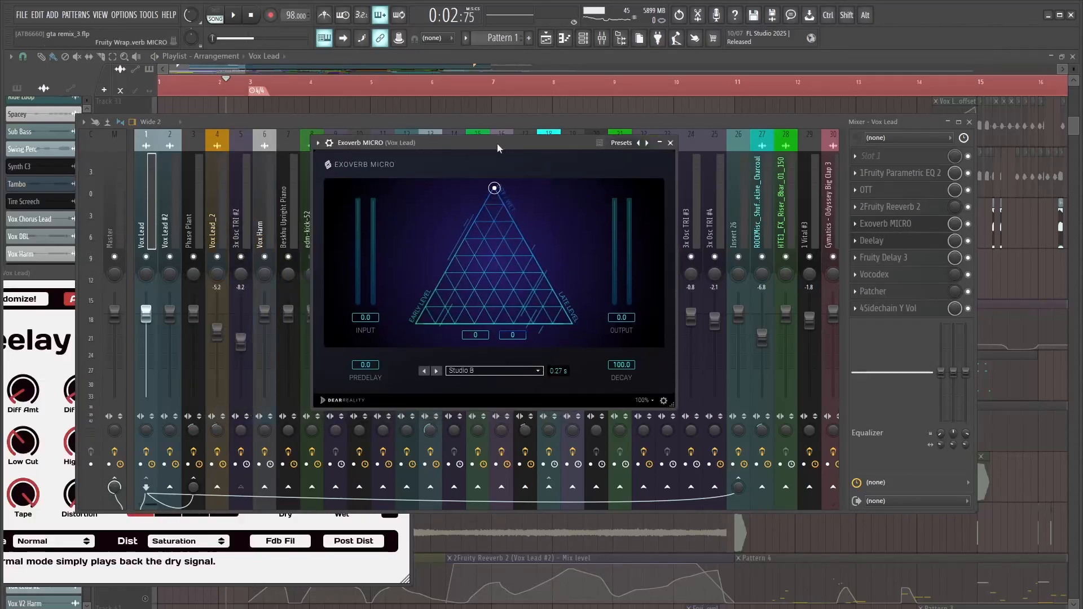
# - Open Fruity Delay 3 on the Vox Lead mixer track and compare playback with the delay switched on and off
pyautogui.click(906, 254)
pyautogui.moveTo(350, 112); pyautogui.dragTo(600, 216)
pyautogui.press('space')
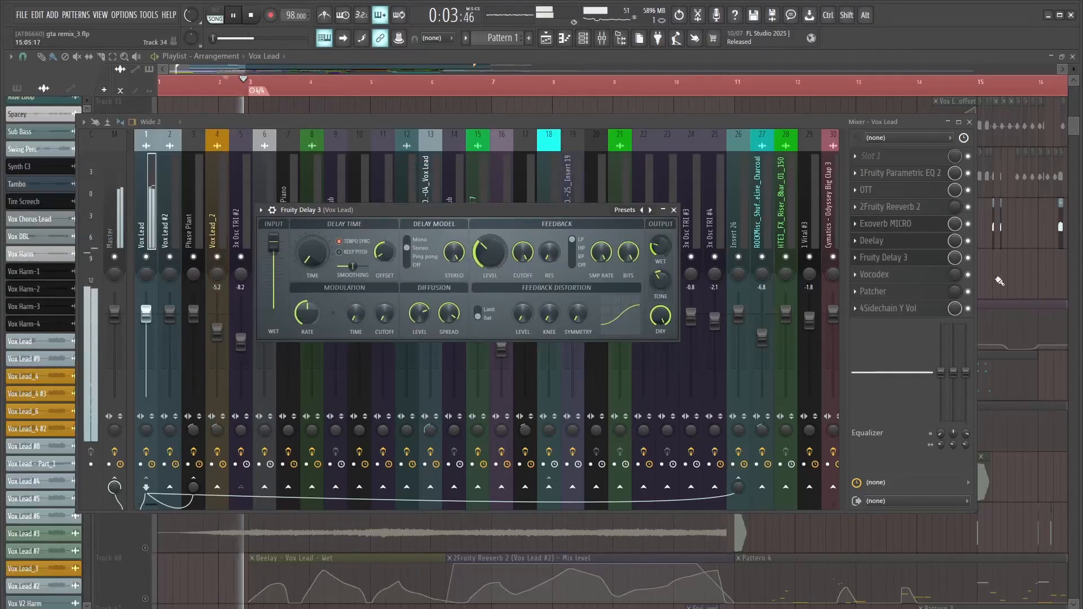
pyautogui.press('space')
pyautogui.press('space')
pyautogui.click(968, 258)
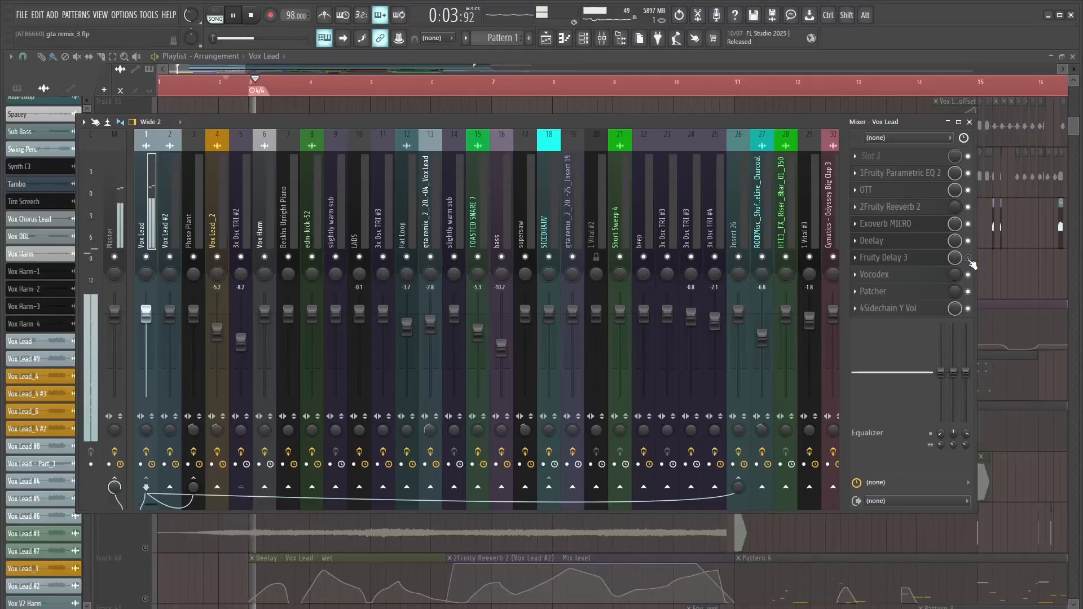
# - Stop playback and examine the OTT and 1Fruity Parametric EQ 2 settings on the Vox Lead mixer track
pyautogui.press('space')
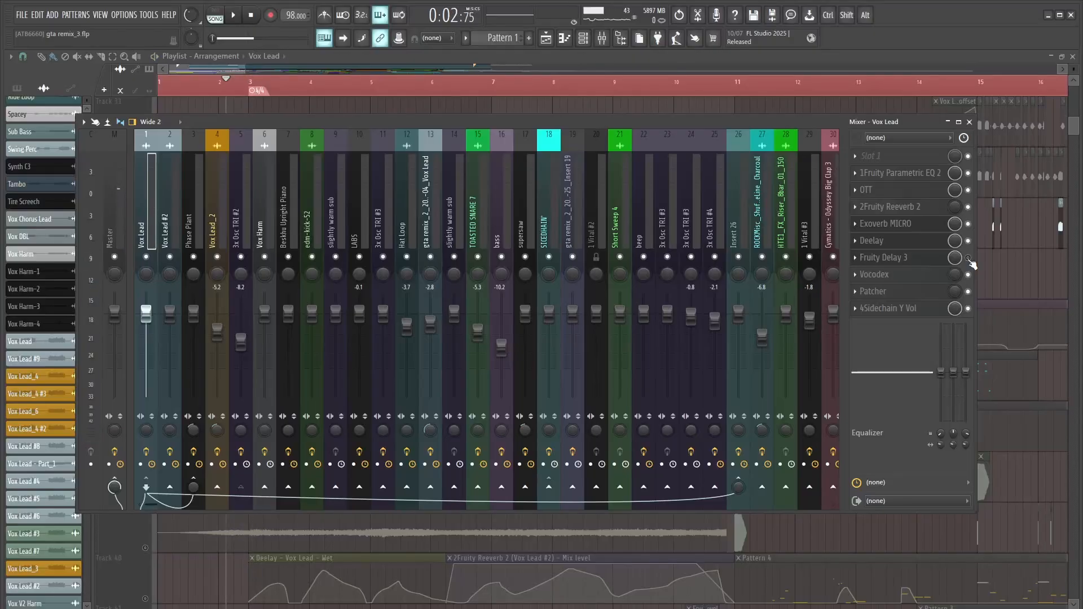
pyautogui.click(885, 190)
pyautogui.click(920, 175)
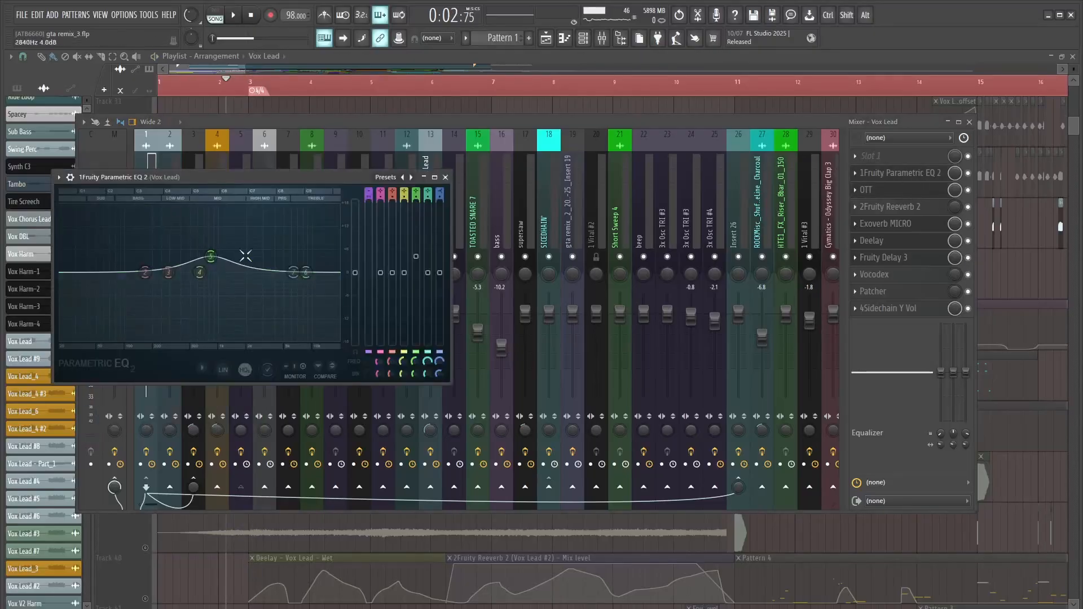
# - Open the Vox Lead #2 clip's settings and play the soloed clip from just before bar 3
pyautogui.click(222, 85)
pyautogui.doubleClick(246, 264)
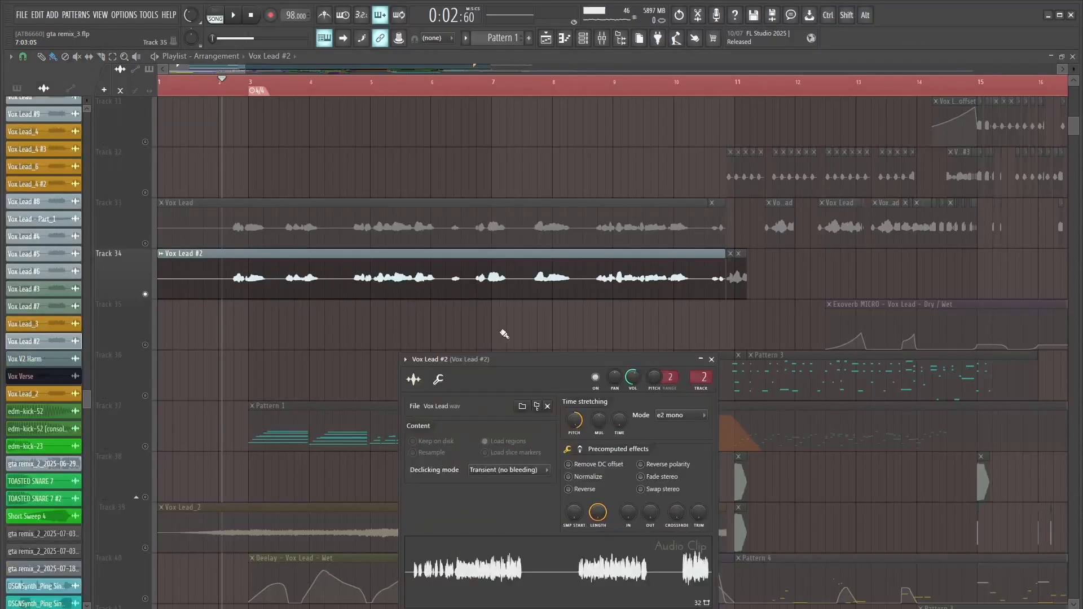
pyautogui.press('space')
pyautogui.scroll(2, 259, 289)
pyautogui.press('space')
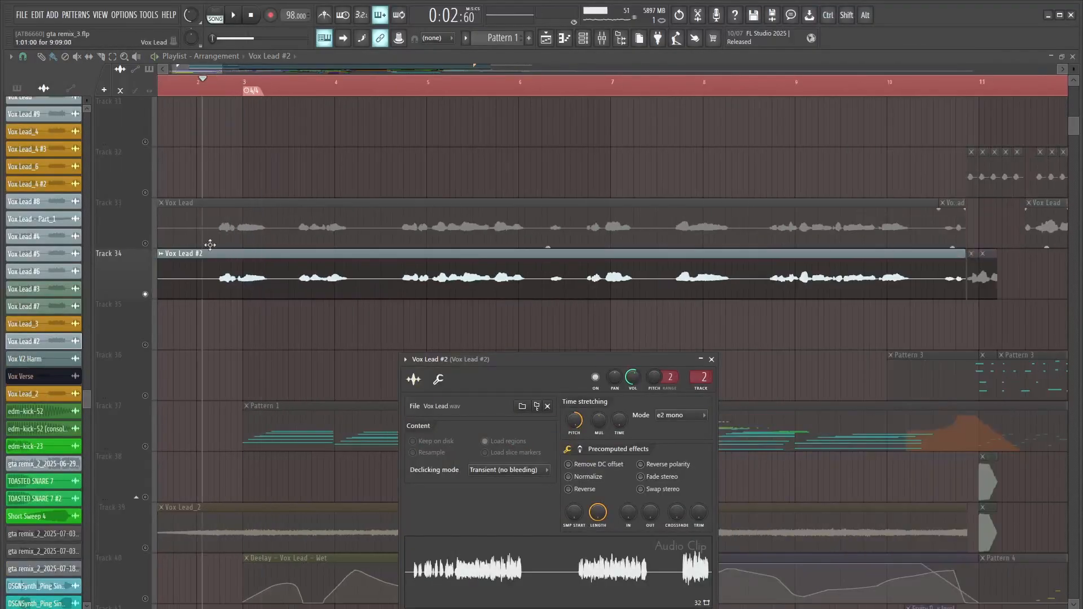
pyautogui.click(234, 85)
pyautogui.press('space')
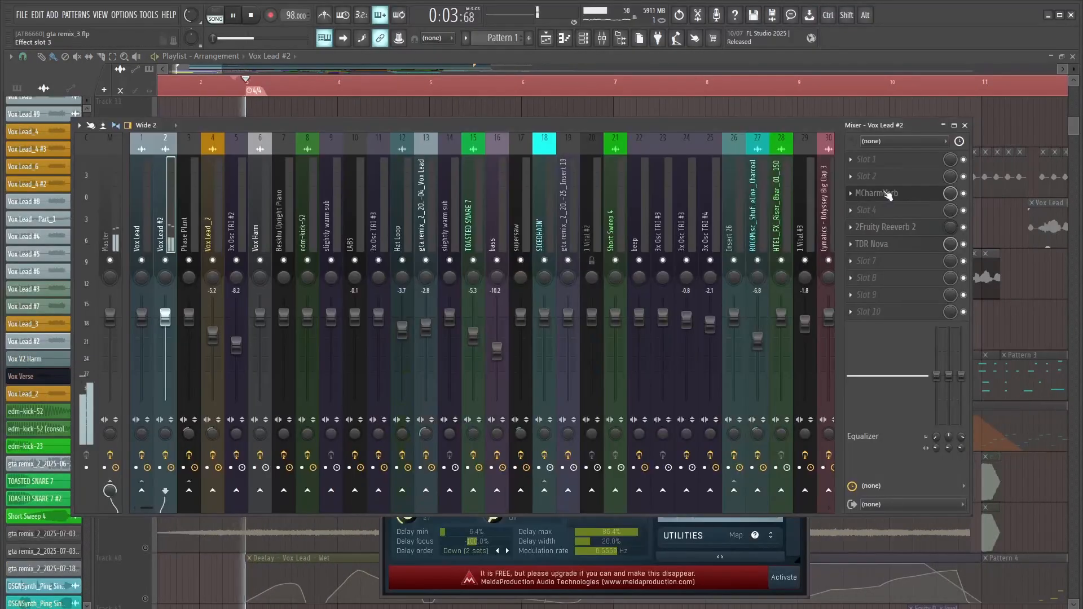
# - Open MCharmVerb on the Vox Lead #2 mixer track and examine its reverb settings
pyautogui.click(885, 193)
pyautogui.click(886, 193)
pyautogui.moveTo(554, 263); pyautogui.dragTo(388, 151)
pyautogui.press('space')
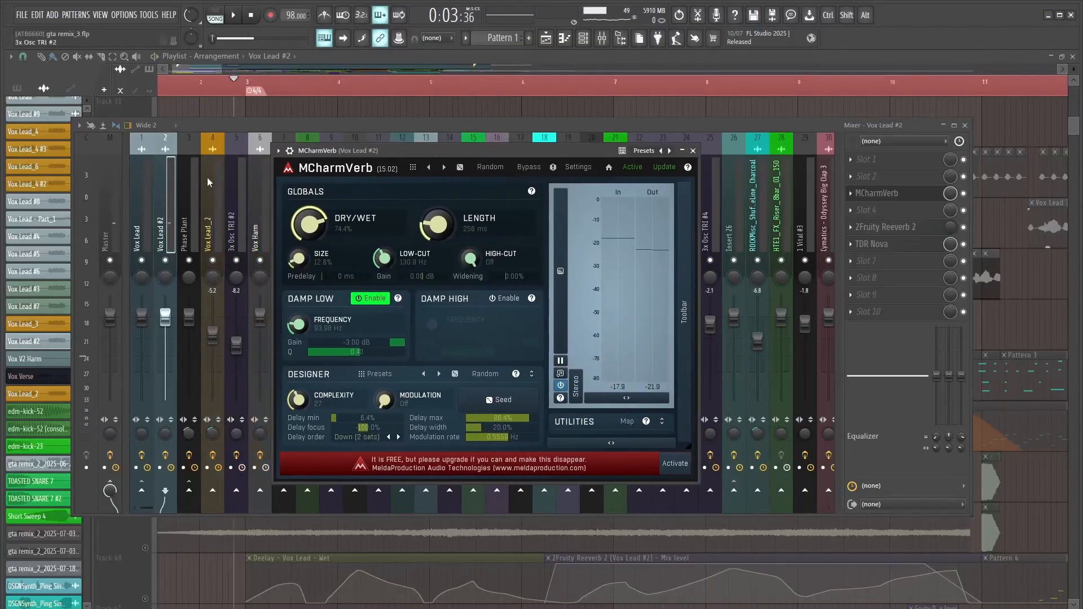
# - Examine TDR Nova on the Vox Lead #2 mixer track, then close it and return to the clip's settings
pyautogui.press('space')
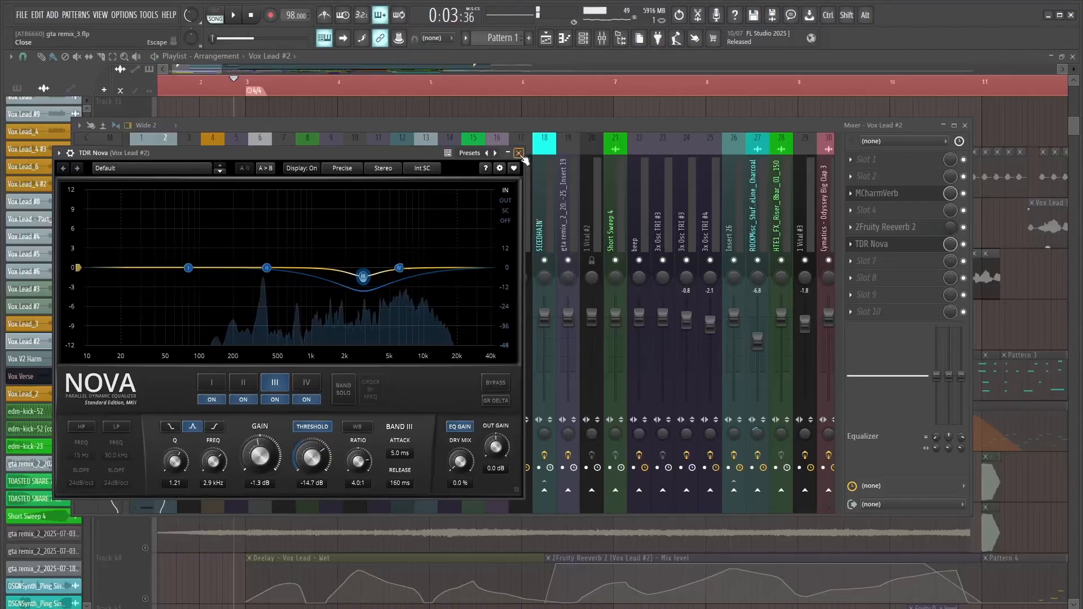
pyautogui.click(499, 137)
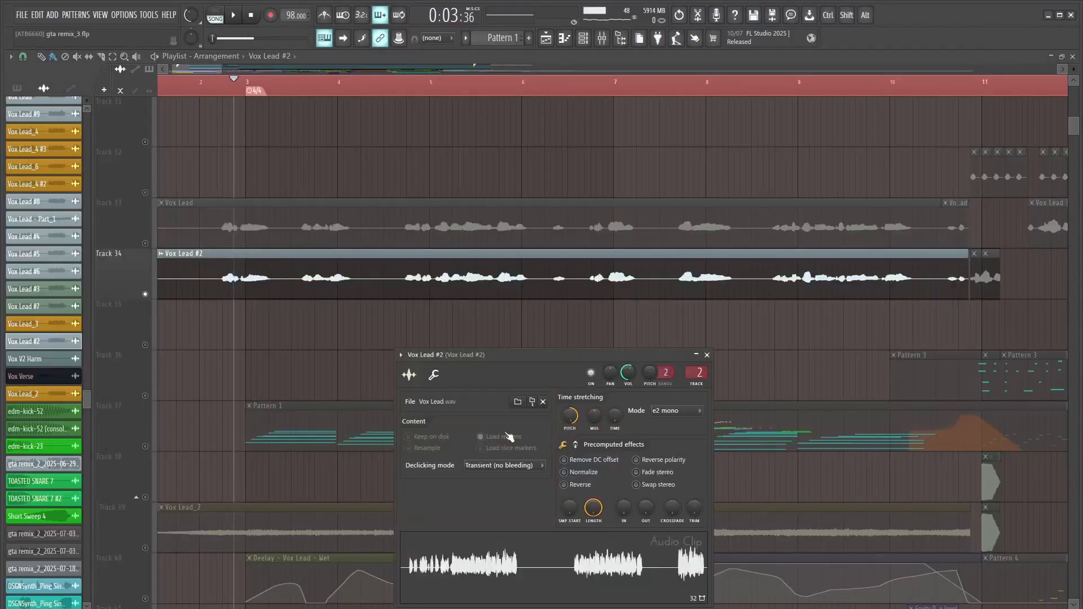
pyautogui.click(576, 446)
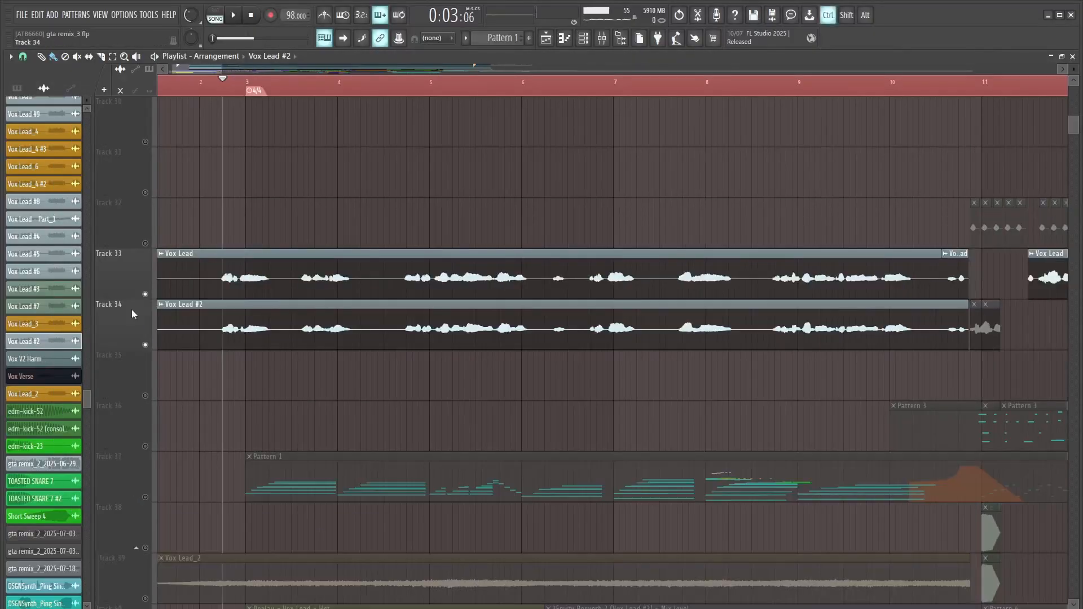
# - Play the soloed Vox Lead and Vox Lead #2 tracks together, starting before bar 3 and again before bar 5
pyautogui.scroll(2, 258, 297)
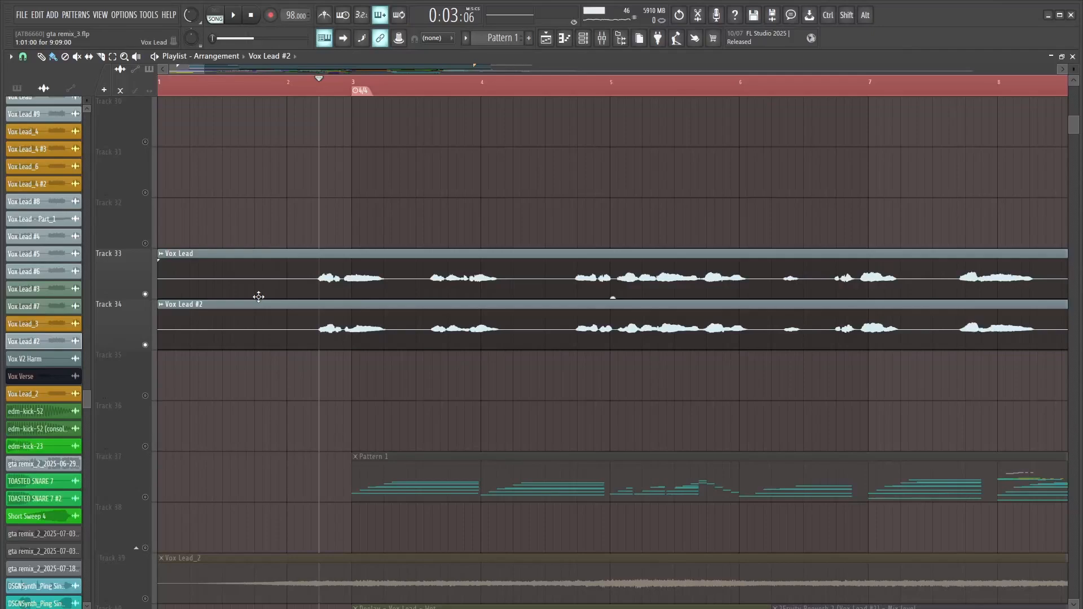
pyautogui.click(313, 93)
pyautogui.press('space')
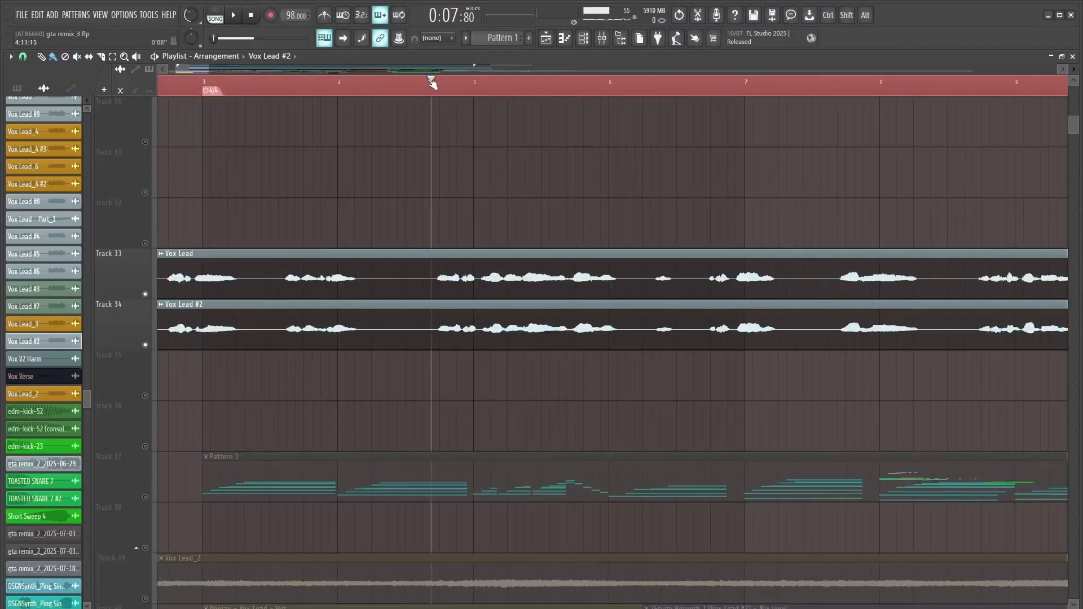
pyautogui.press('space')
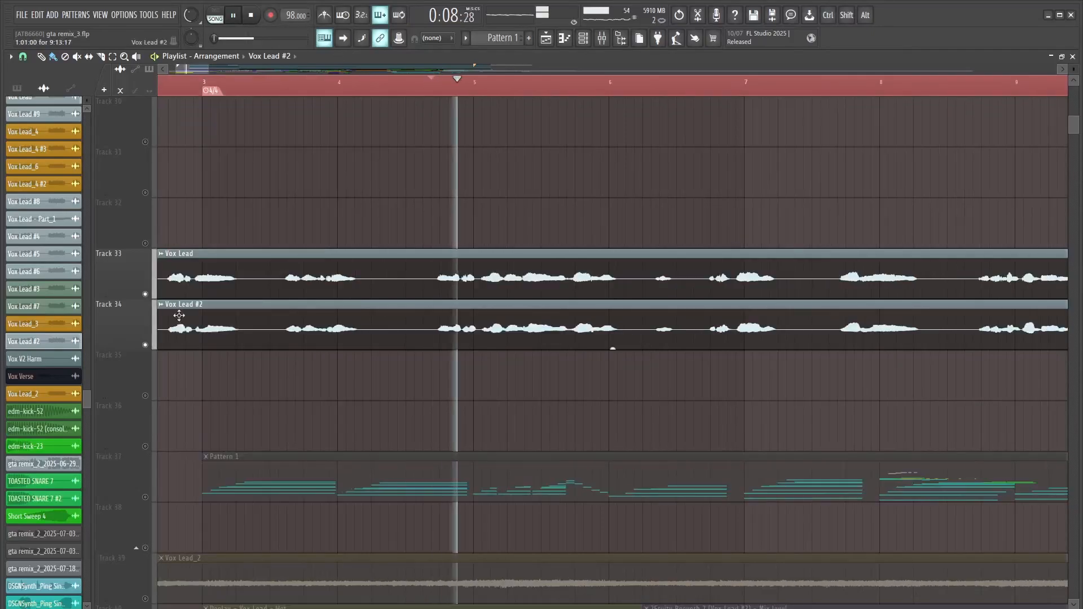
# - Unsolo the two vocal tracks so the whole intro plays, then open the Phase Plant instrument
pyautogui.click(147, 346)
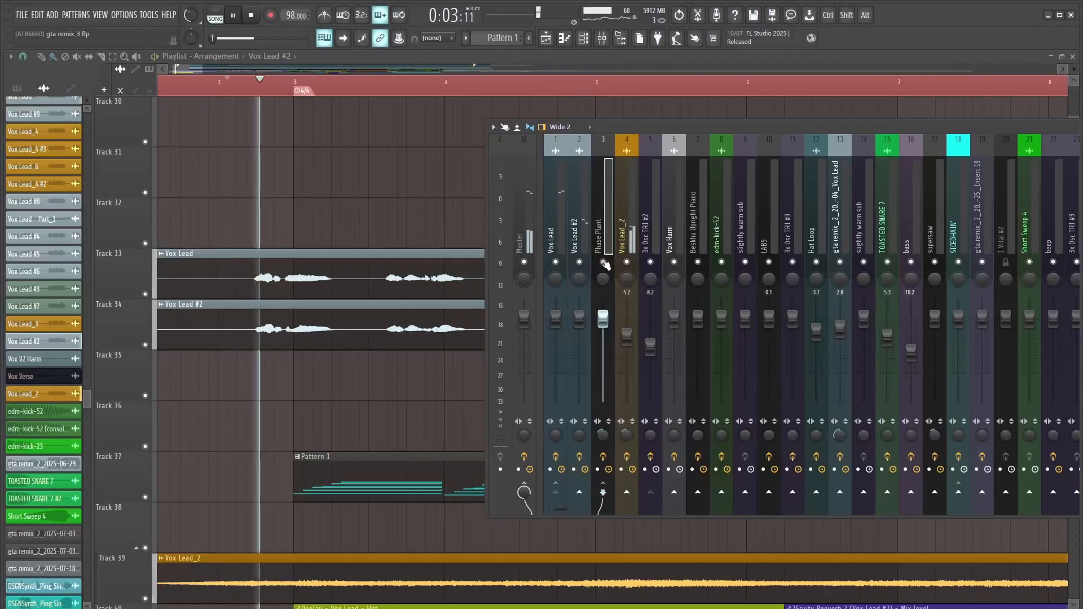
pyautogui.press('F6')
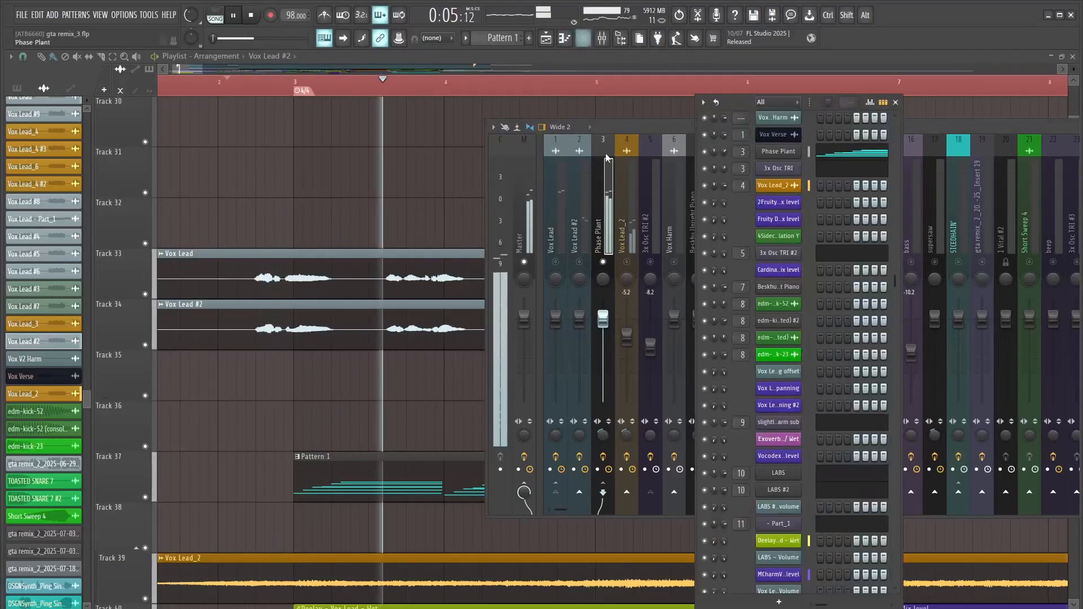
pyautogui.press('space')
pyautogui.scroll(-10, 803, 508)
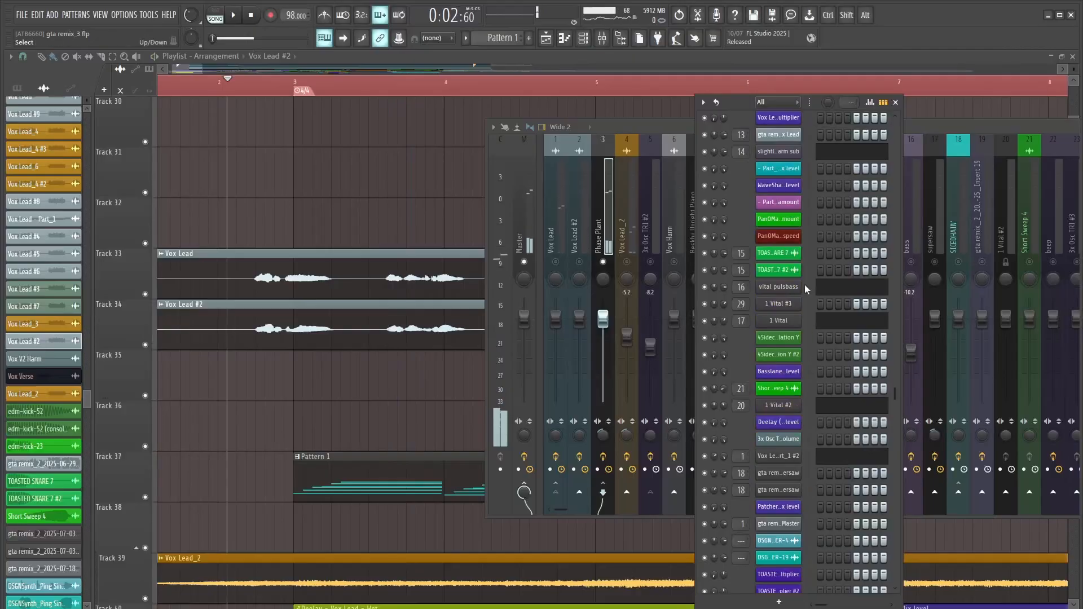
pyautogui.click(796, 457)
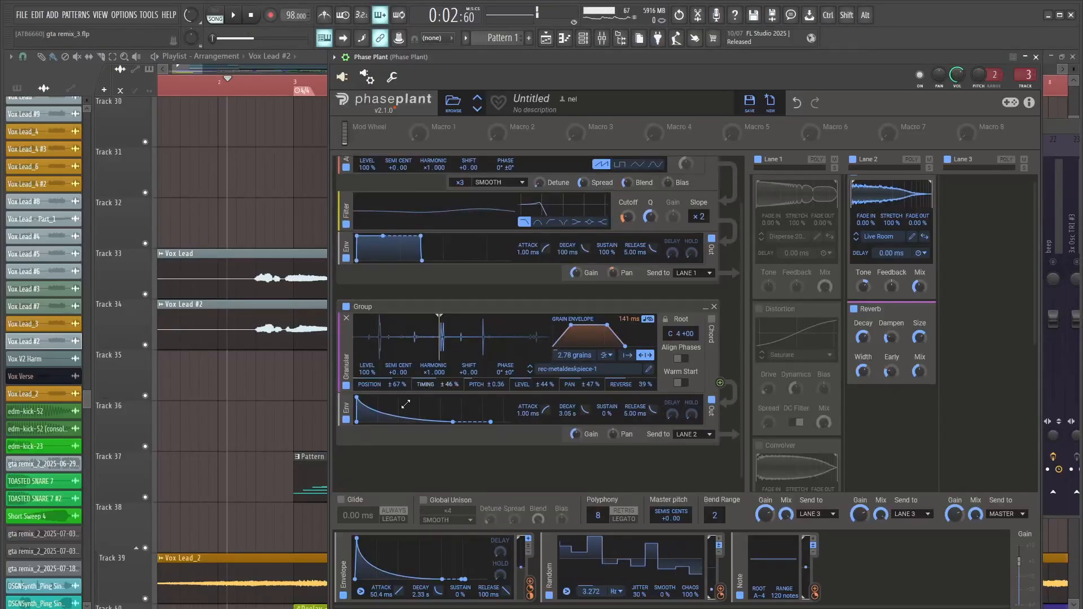
pyautogui.moveTo(512, 57); pyautogui.dragTo(483, 67)
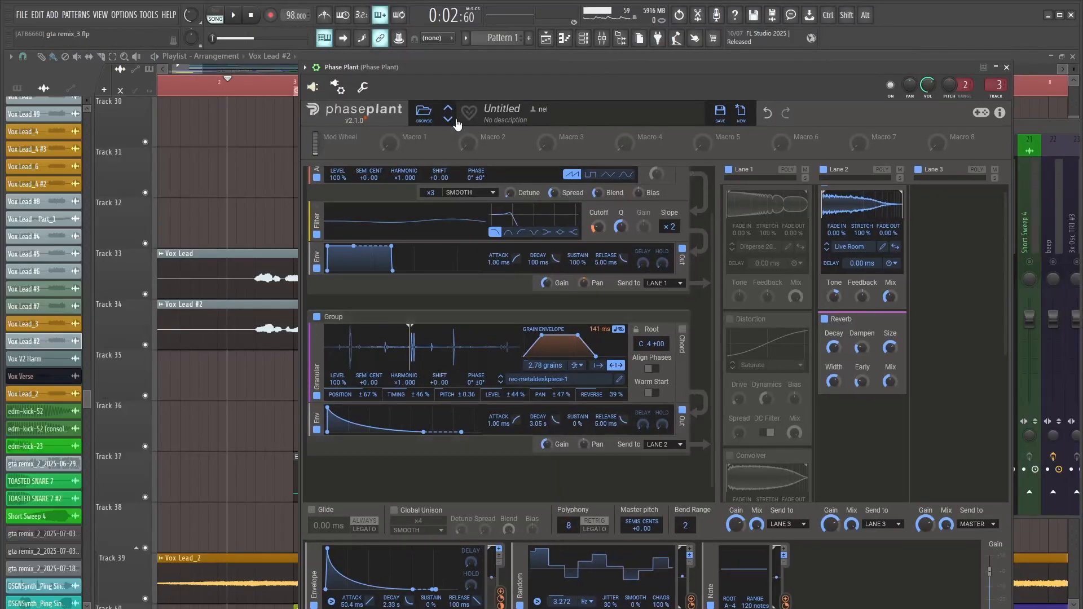
# - Play Phase Plant's granular group and analog group separately by switching each off in turn, then re-enable both
pyautogui.press('space')
pyautogui.scroll(2, 320, 178)
pyautogui.click(318, 175)
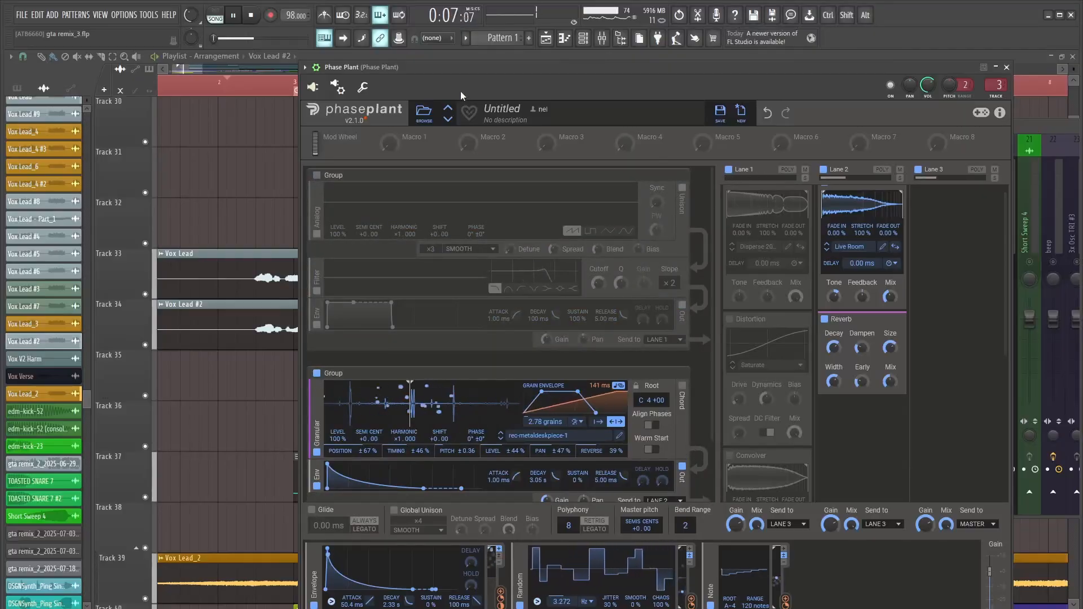
pyautogui.press('space')
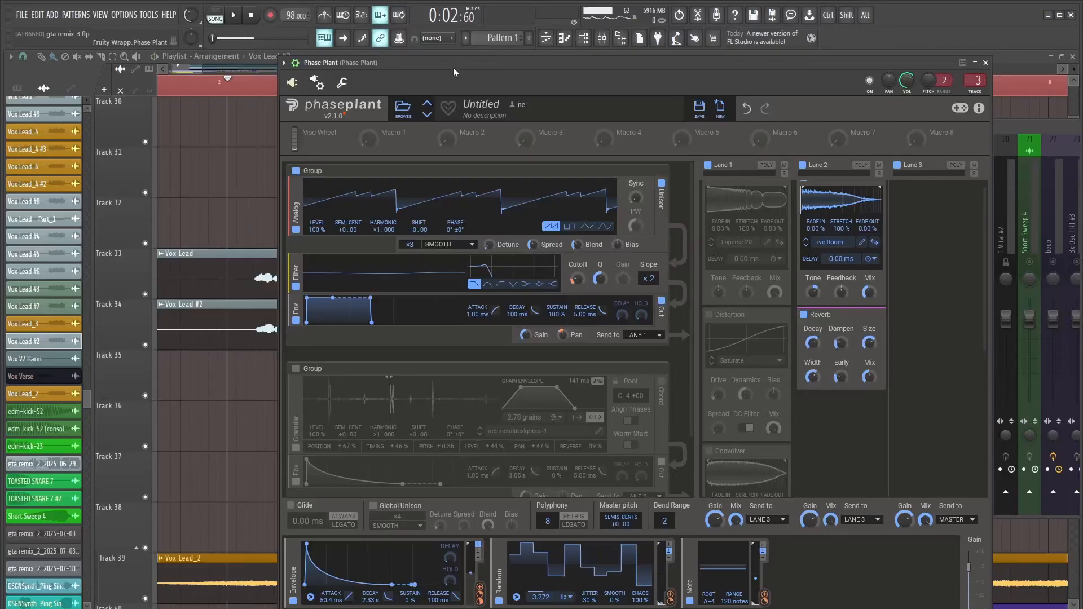
pyautogui.press('space')
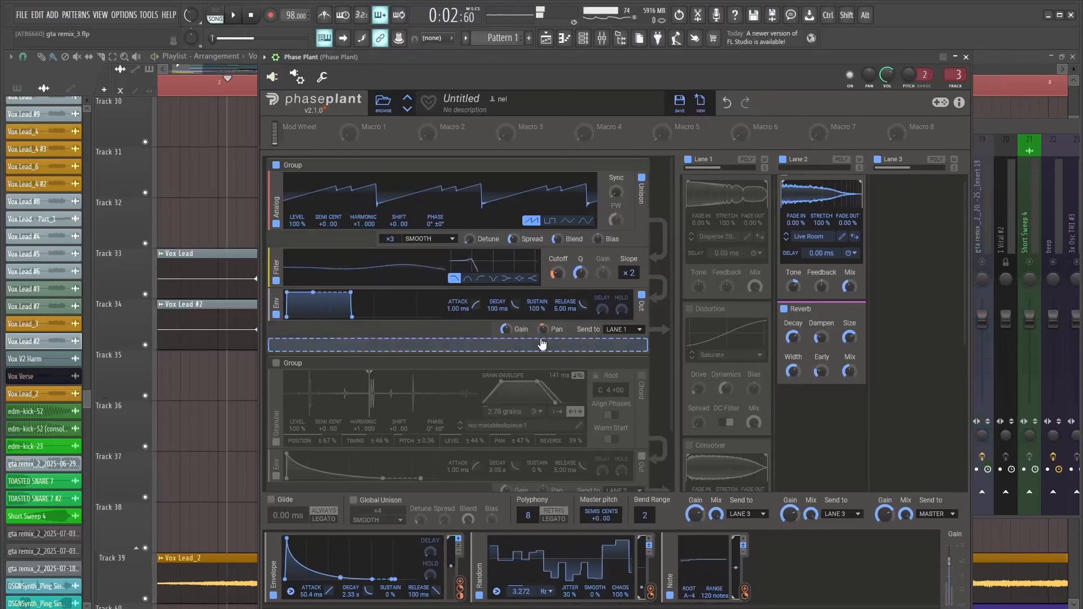
pyautogui.click(276, 363)
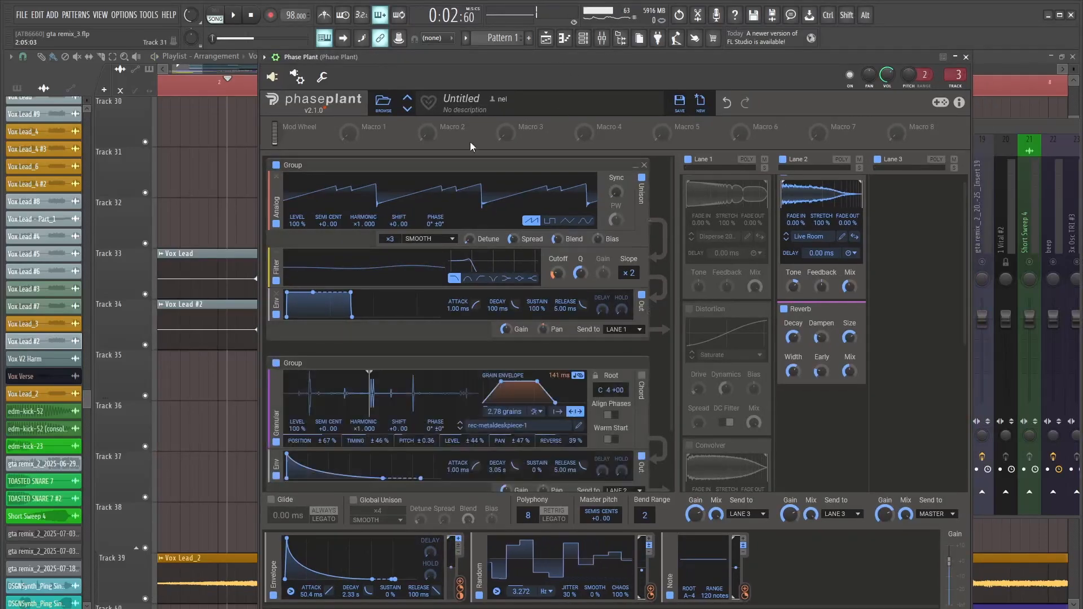
pyautogui.moveTo(565, 50); pyautogui.dragTo(686, 68)
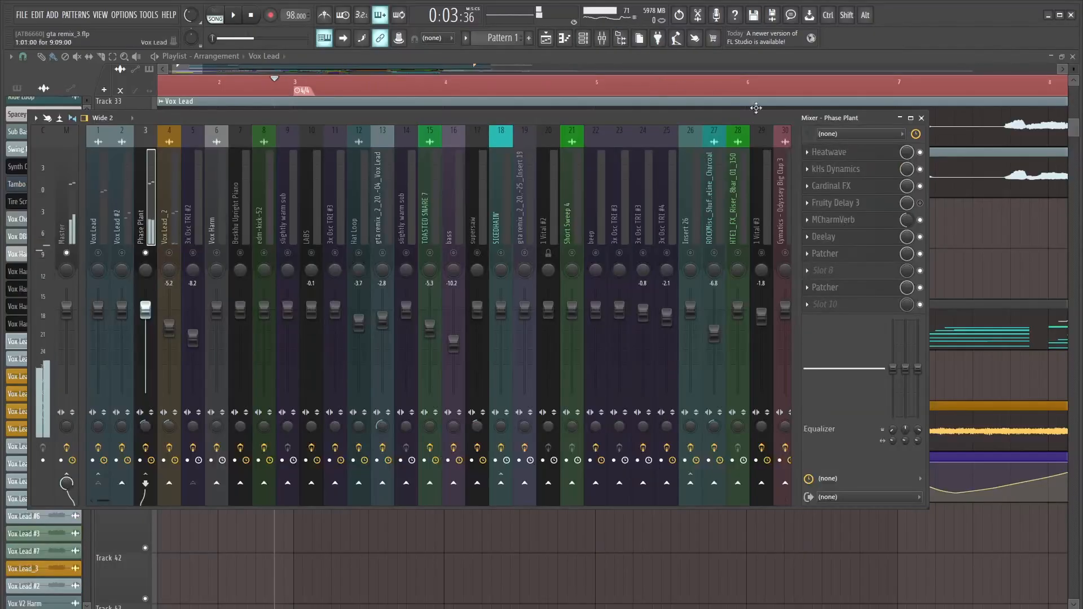
# - Open Cardinal FX on the Phase Plant mixer track and browse its module library without adding a module
pyautogui.click(858, 191)
pyautogui.moveTo(540, 225); pyautogui.dragTo(538, 220)
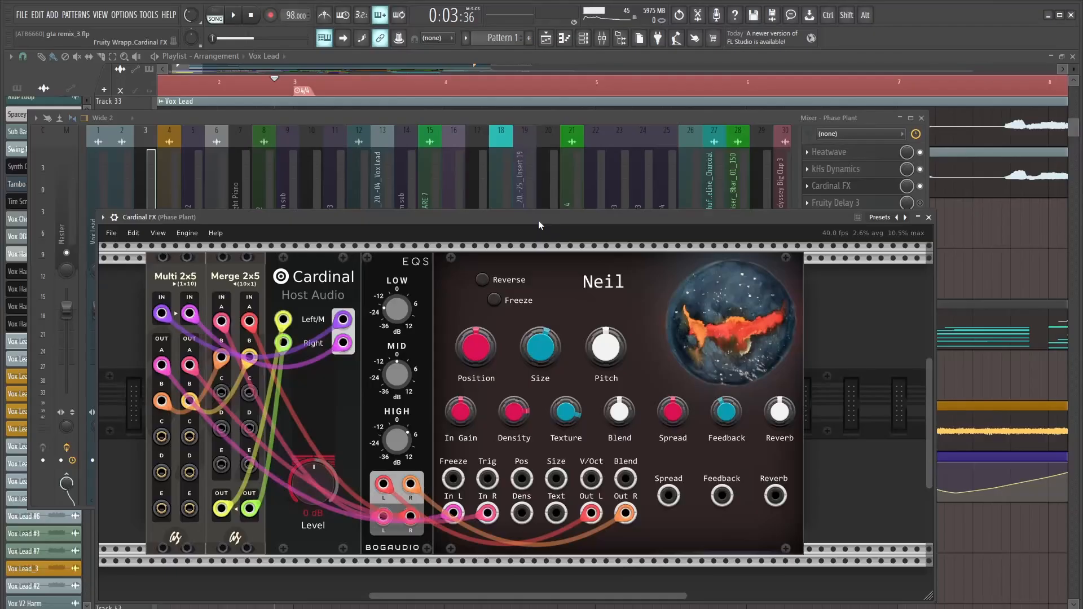
pyautogui.moveTo(538, 220); pyautogui.dragTo(544, 200)
pyautogui.rightClick(849, 330)
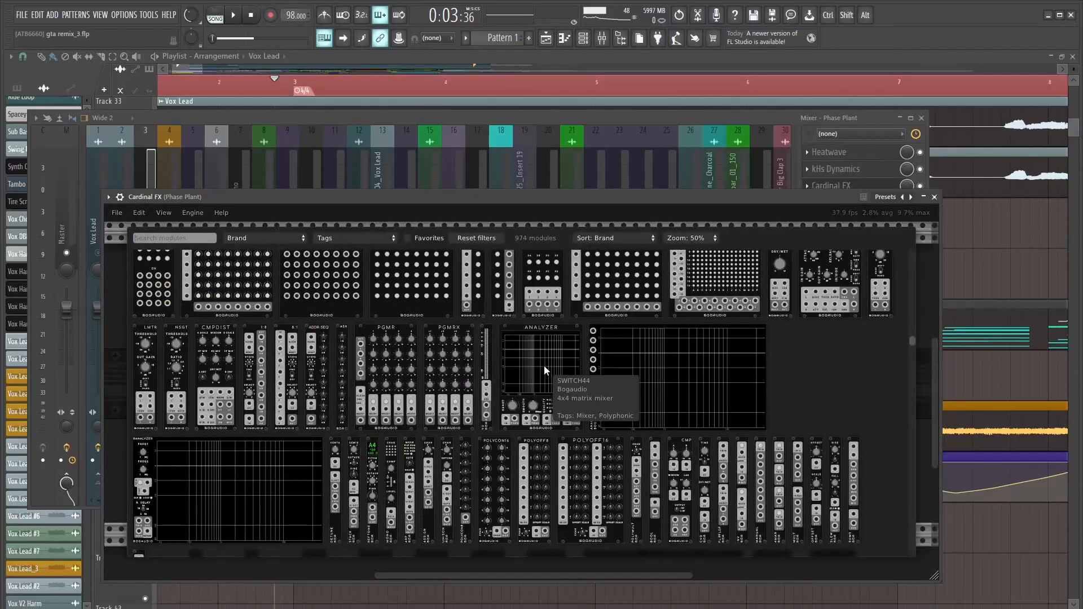
pyautogui.scroll(-3, 544, 365)
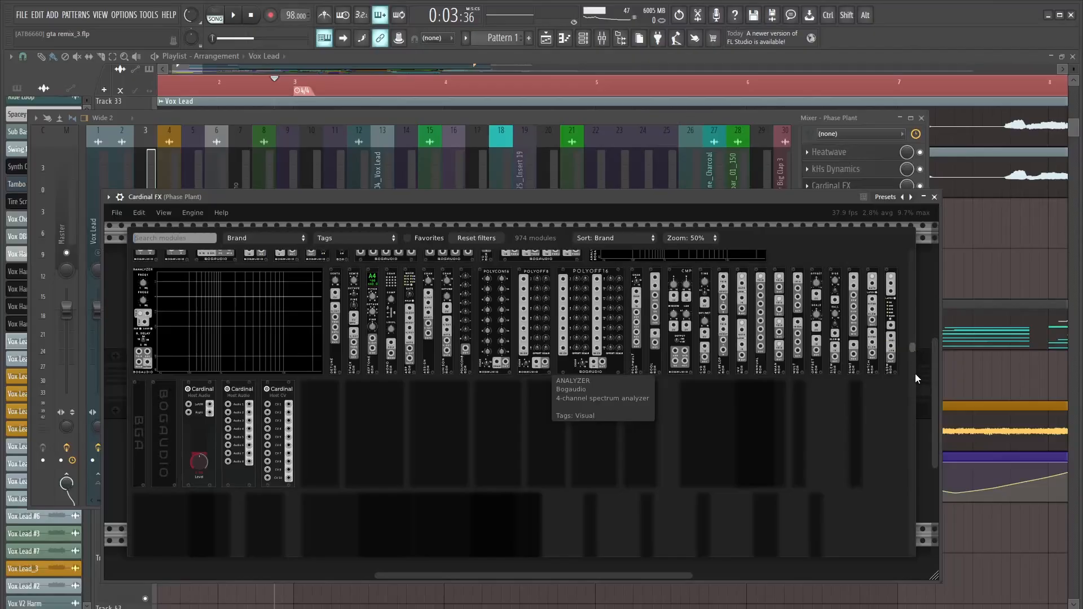
pyautogui.scroll(-4, 499, 387)
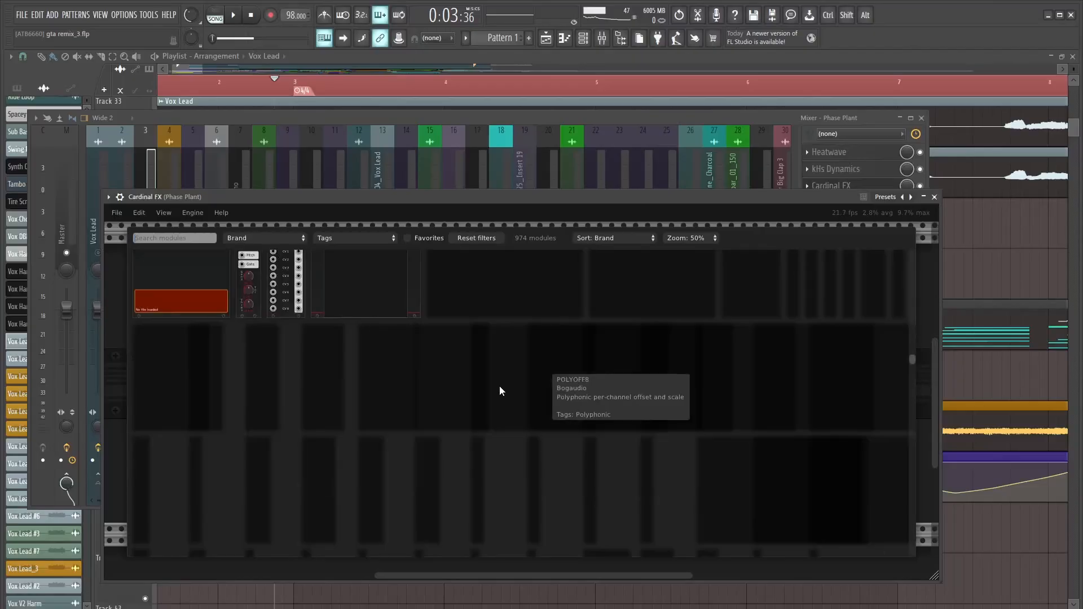
pyautogui.scroll(-8, 499, 388)
pyautogui.press('Escape')
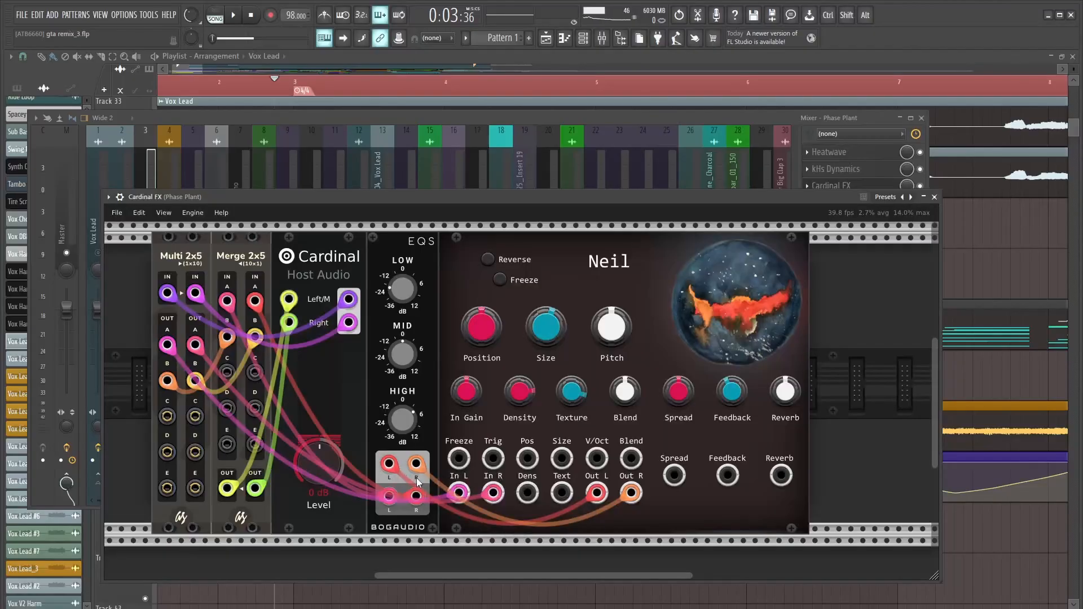
# - Play the intro while toggling Cardinal FX on the Phase Plant mixer track to compare its effect
pyautogui.moveTo(750, 199); pyautogui.dragTo(675, 255)
pyautogui.press('space')
pyautogui.click(922, 183)
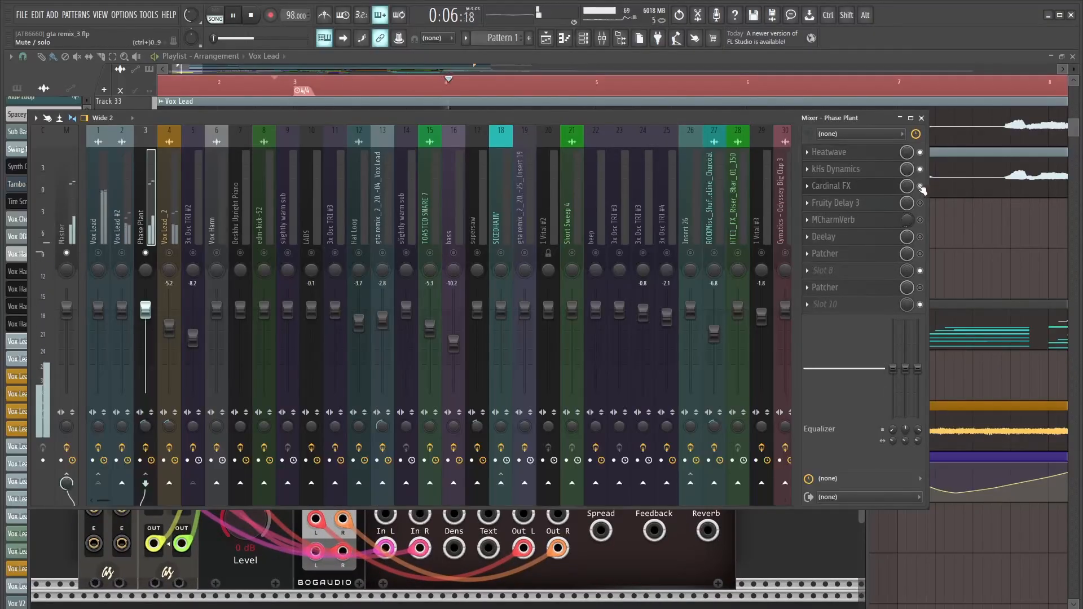
pyautogui.press('space')
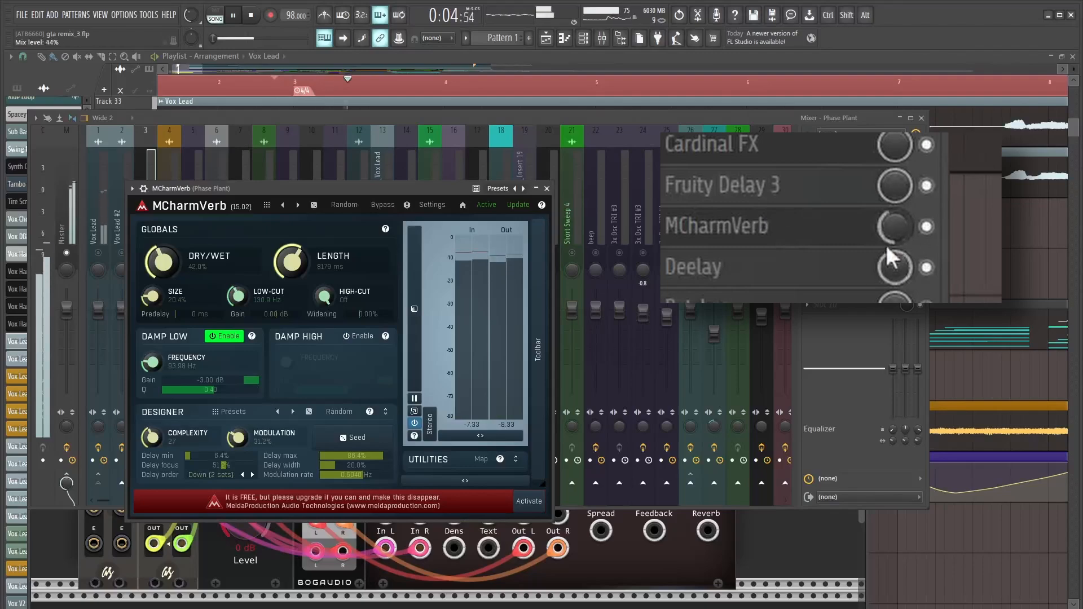
# - Sweep MCharmVerb's mix level down and up on the Phase Plant mixer track while the intro plays
pyautogui.press('space')
pyautogui.moveTo(906, 224); pyautogui.dragTo(885, 210)
pyautogui.scroll(-10, 910, 232)
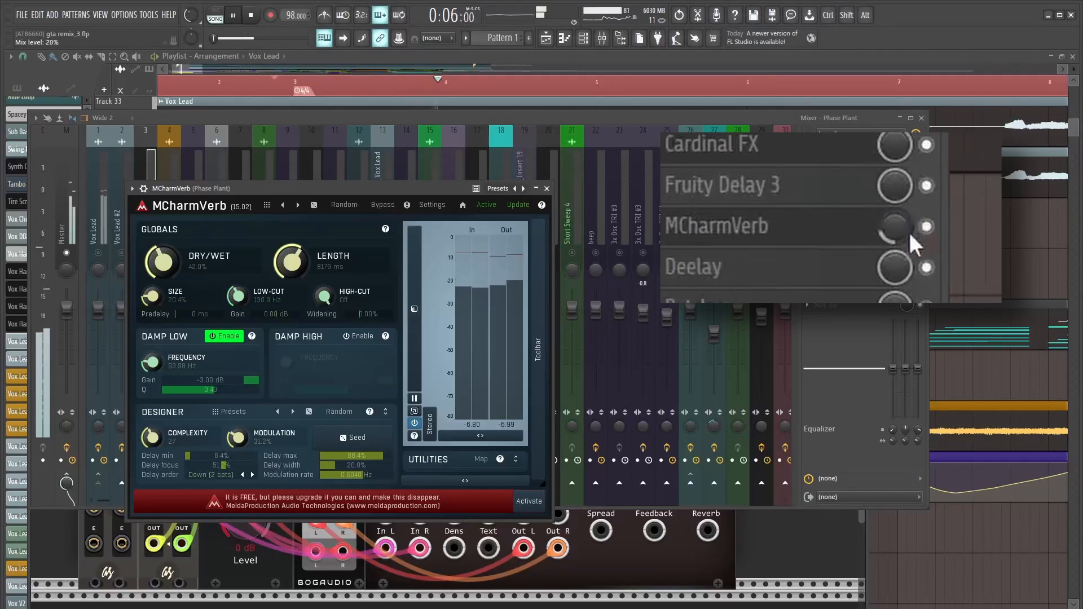
pyautogui.scroll(8, 909, 236)
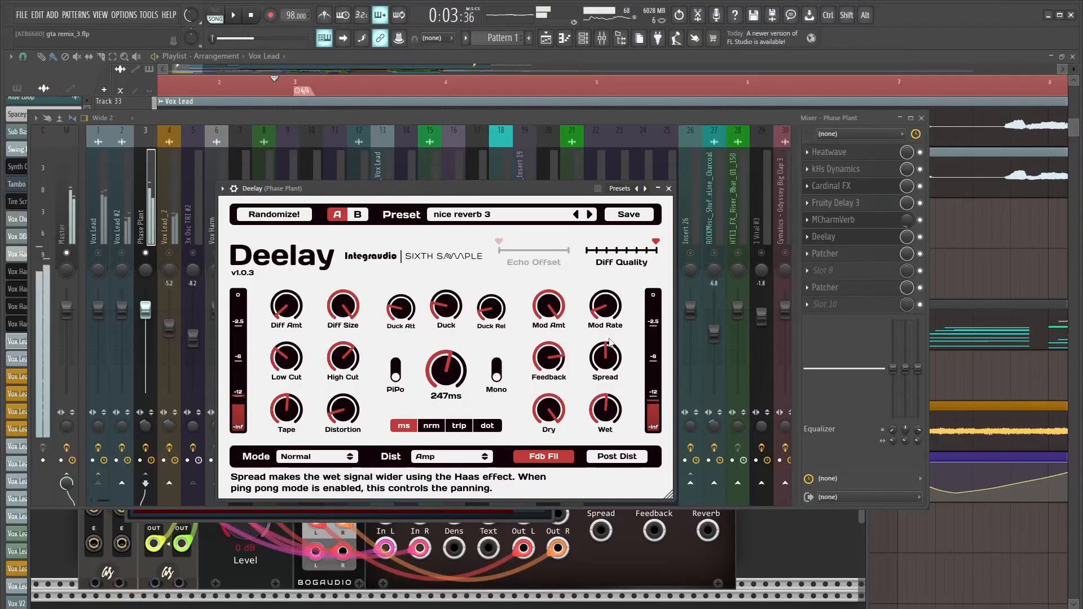
# - Examine the nice reverb 3 preset in Deelay on the Phase Plant mixer track and play the intro through it
pyautogui.press('space')
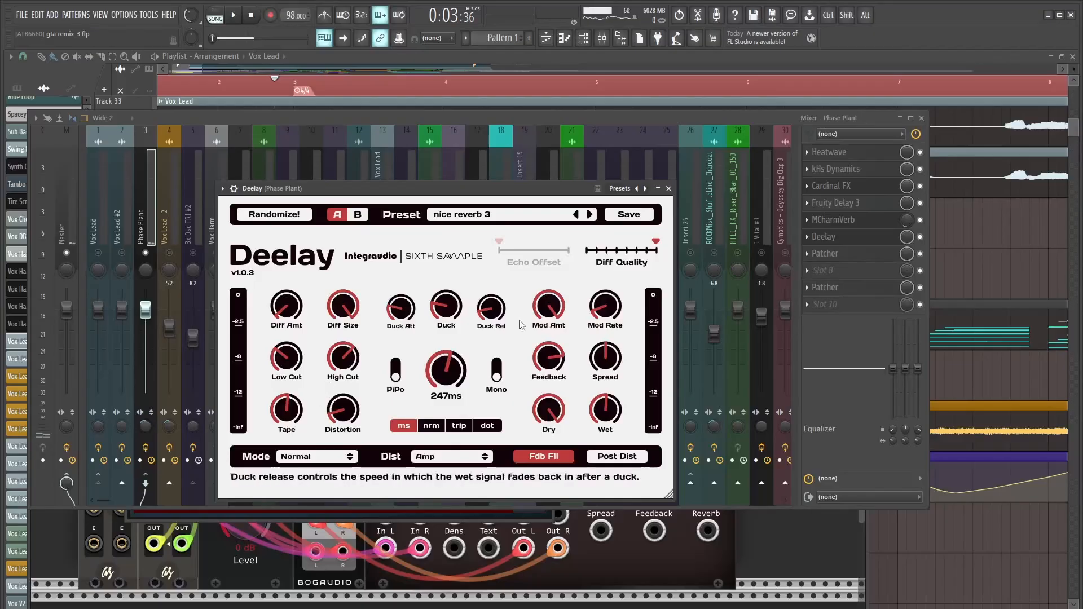
pyautogui.moveTo(539, 194); pyautogui.dragTo(581, 179)
pyautogui.press('space')
pyautogui.press('space')
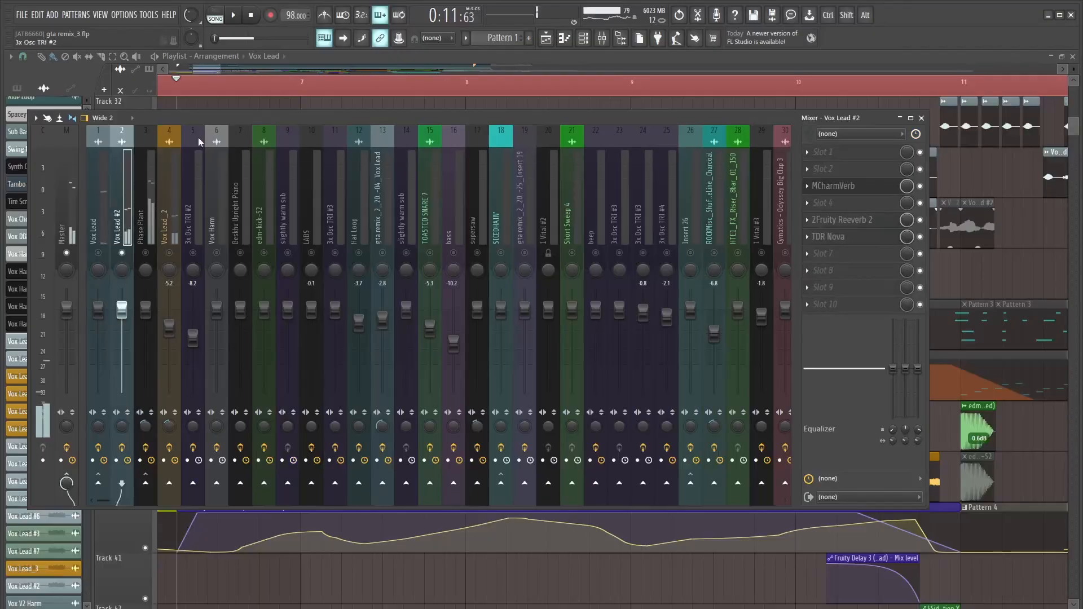
# - Play the passage from just before bar 7 and examine Fruity Reeverb 2 on the Vox Lead #2 mixer track
pyautogui.click(321, 60)
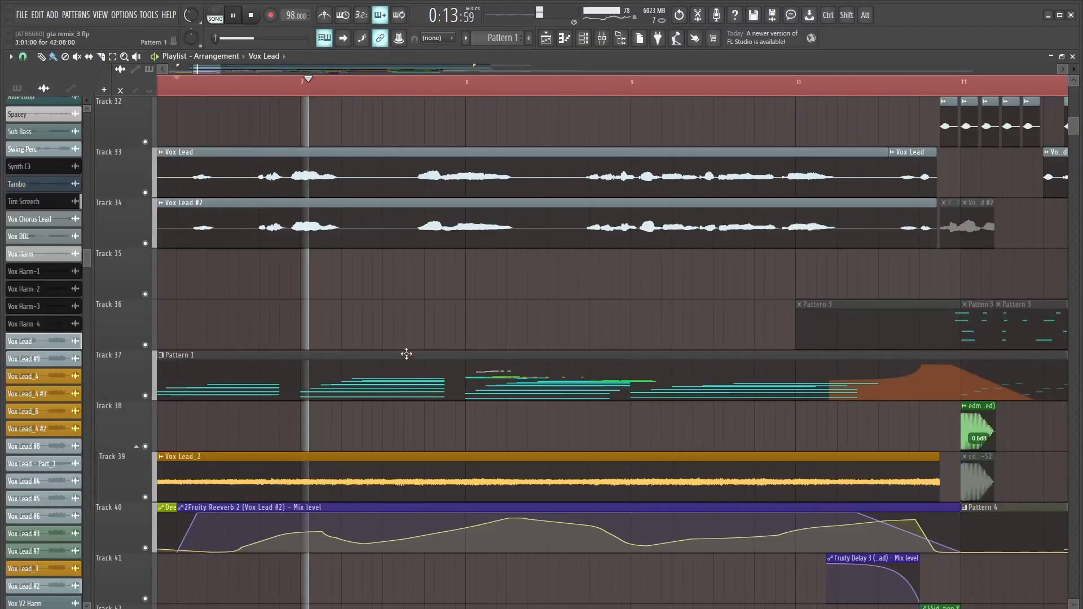
pyautogui.click(601, 38)
pyautogui.moveTo(208, 140); pyautogui.dragTo(545, 206)
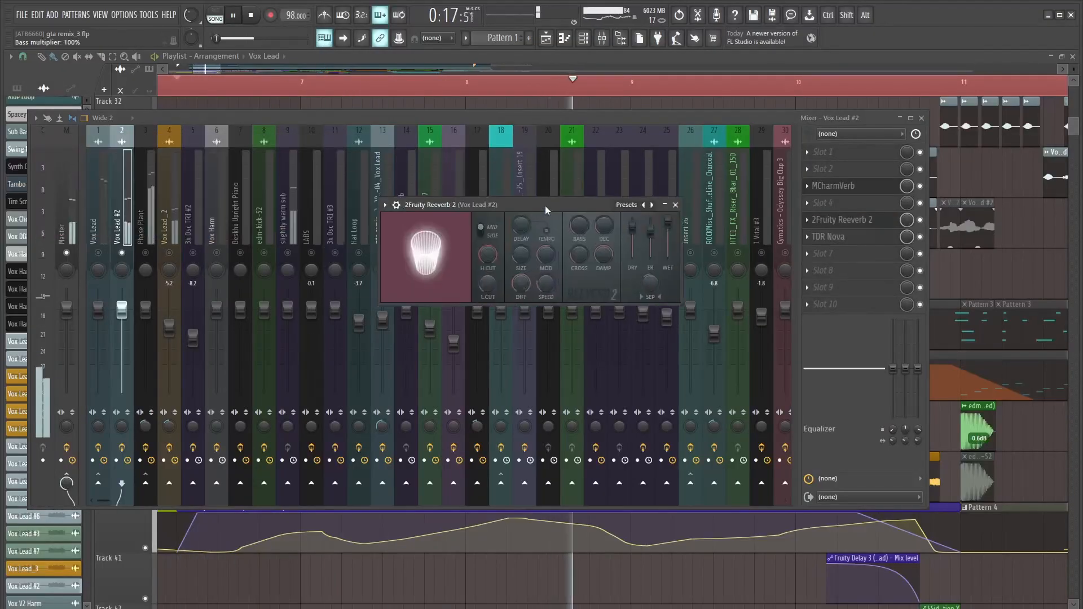
pyautogui.click(470, 61)
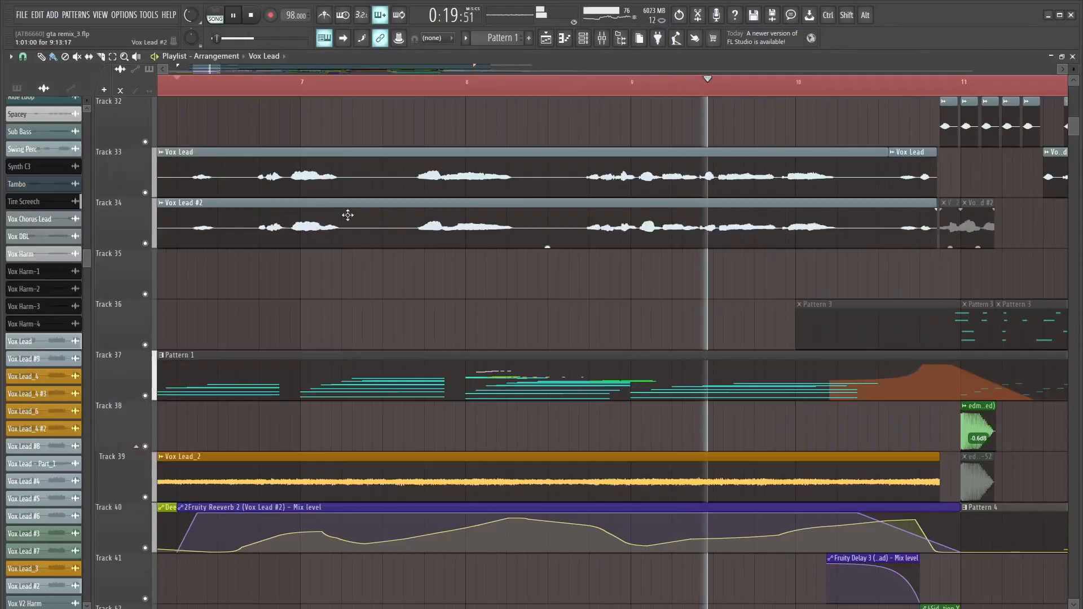
# - Examine the Phase Plant chord notes of Pattern 1 in the piano roll during playback from bar 5
pyautogui.scroll(-2, 559, 202)
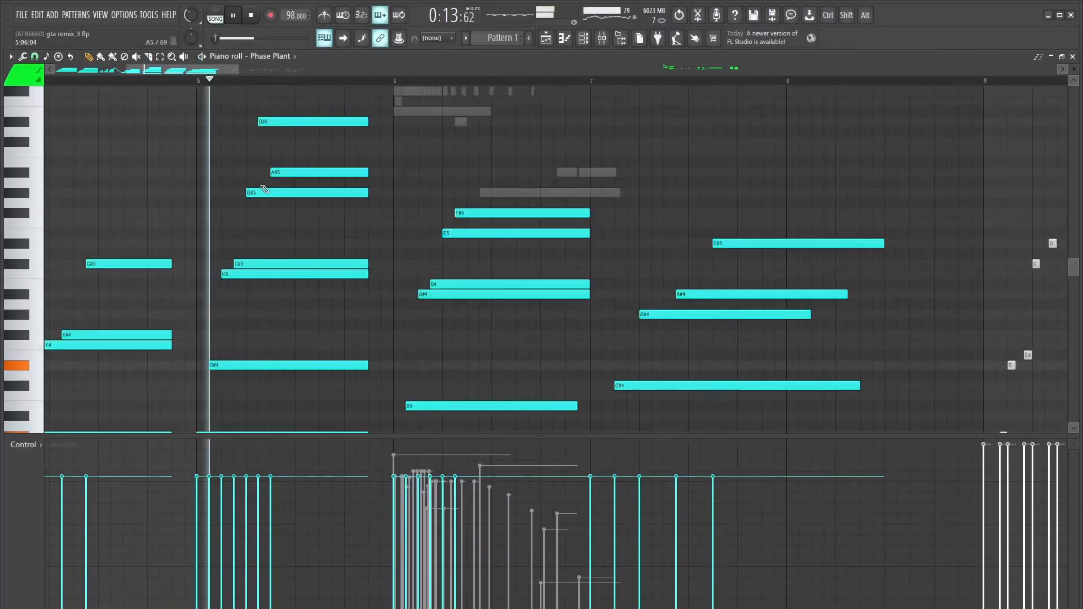
pyautogui.scroll(-5, 329, 285)
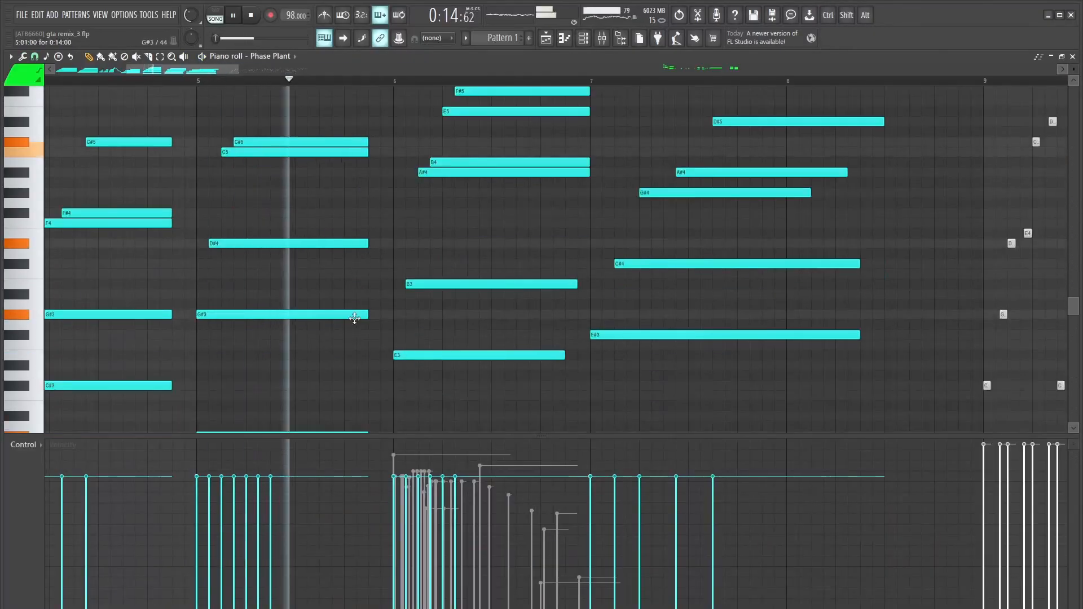
pyautogui.scroll(10, 356, 314)
pyautogui.press('space')
# - View the 3x Osc TRI melody at bar 6, open that channel's oscillator settings and play a few test notes
pyautogui.scroll(-1, 267, 60)
pyautogui.scroll(4, 445, 213)
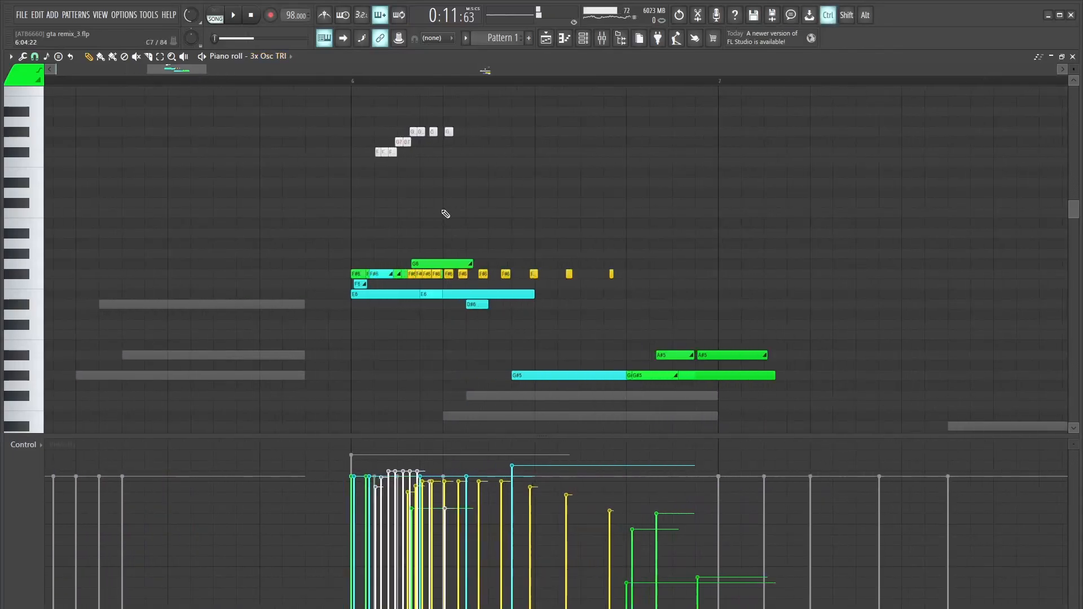
pyautogui.hscroll(1, 463, 205)
pyautogui.click(584, 39)
pyautogui.click(799, 308)
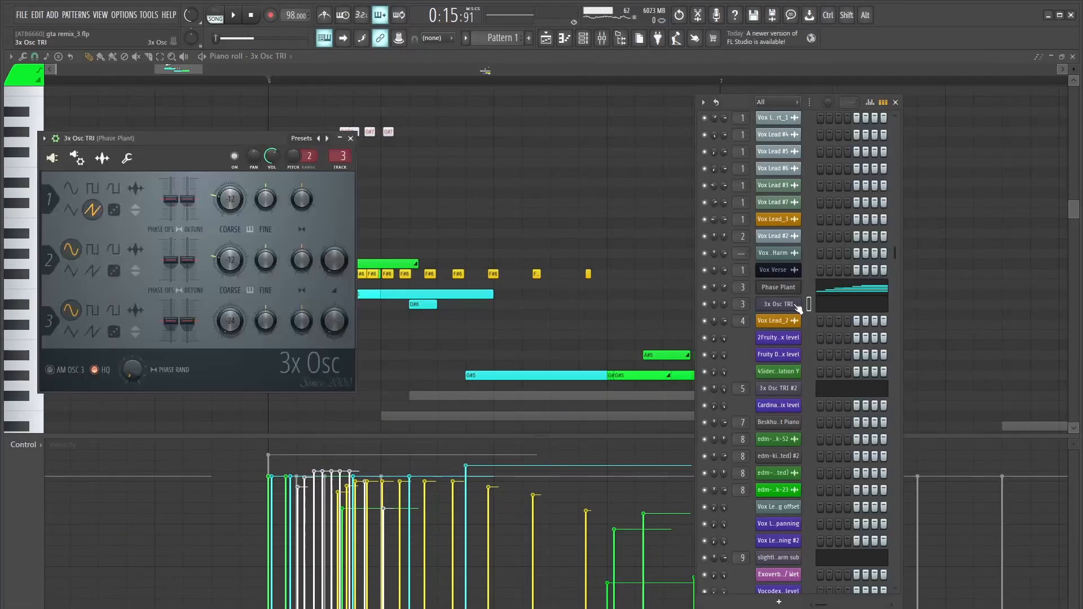
pyautogui.press('m')
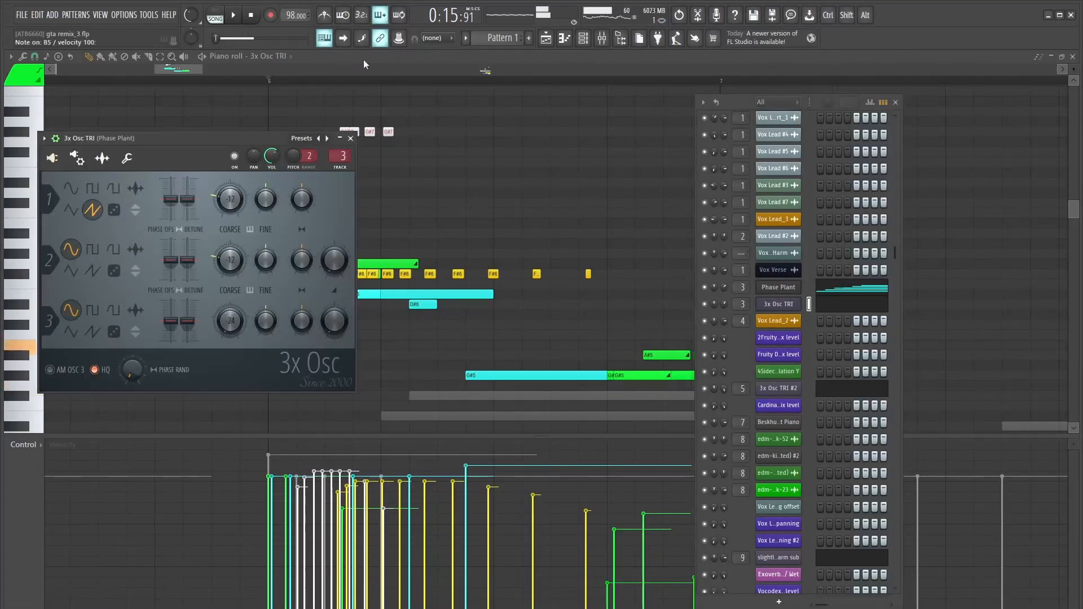
pyautogui.press(',')
pyautogui.press('.')
pyautogui.press('/')
pyautogui.moveTo(101, 141); pyautogui.dragTo(206, 154)
pyautogui.click(490, 298)
# - Select the high F#7 to G#7 notes of the 3x Osc TRI melody and play the part from bar 6
pyautogui.scroll(1, 490, 298)
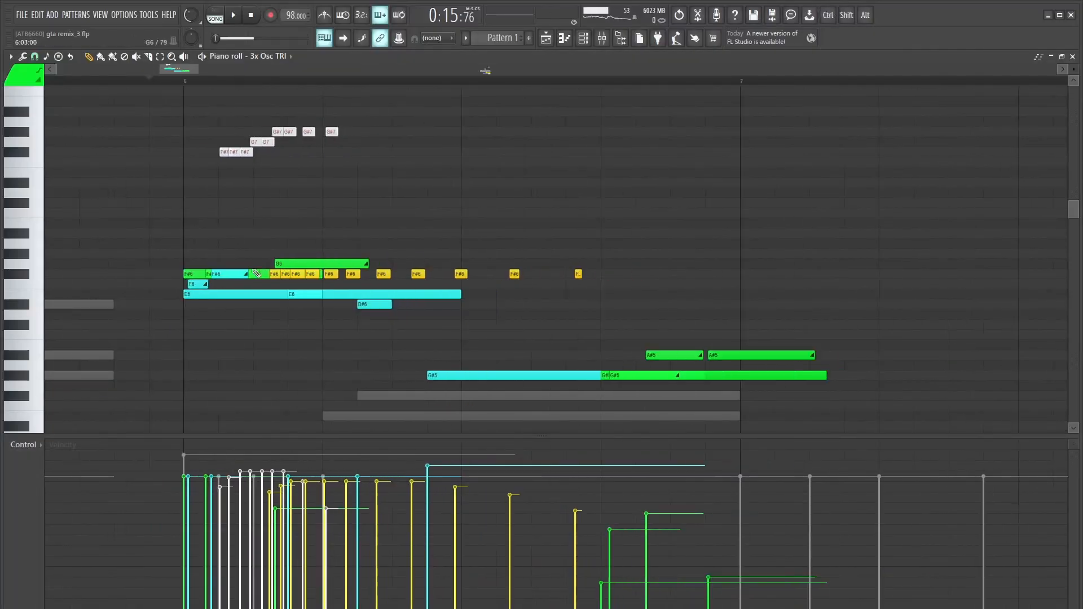
pyautogui.moveTo(235, 272); pyautogui.dragTo(235, 182)
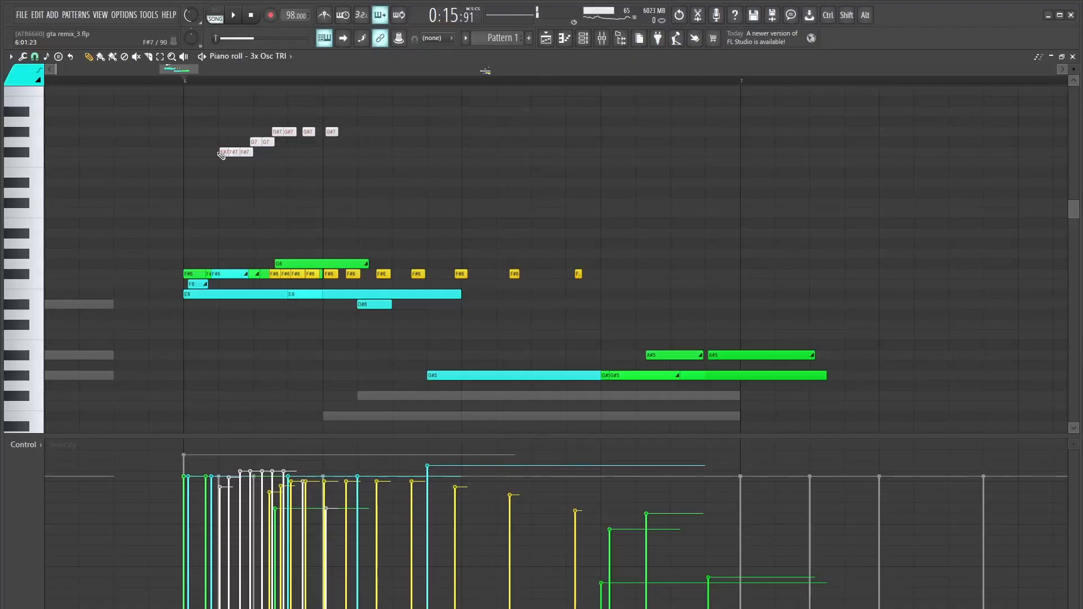
pyautogui.moveTo(209, 121); pyautogui.dragTo(364, 160)
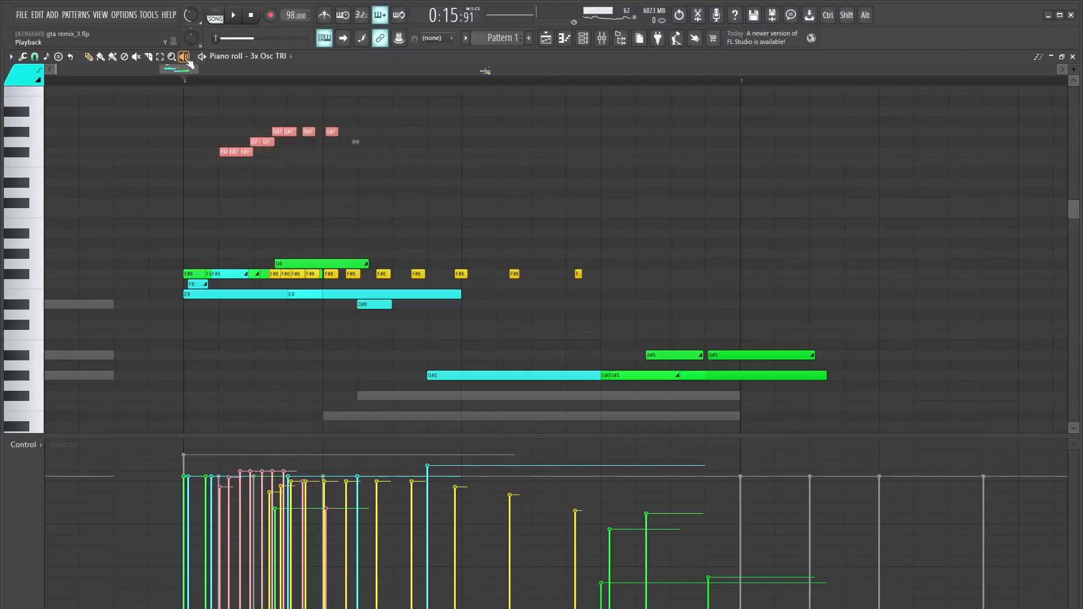
pyautogui.moveTo(179, 201); pyautogui.dragTo(592, 169)
pyautogui.press('space')
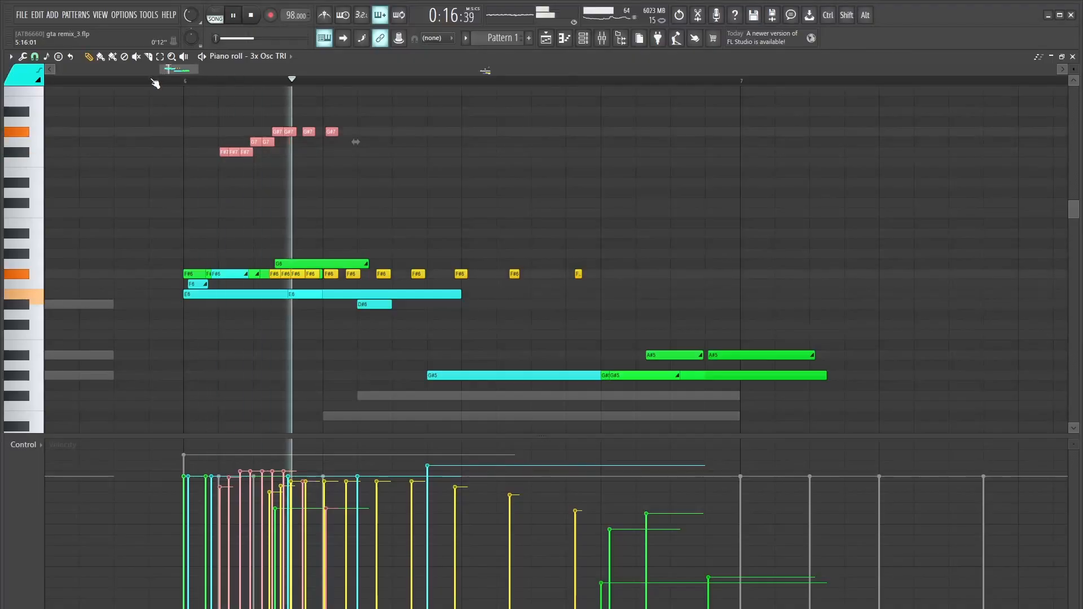
pyautogui.press('space')
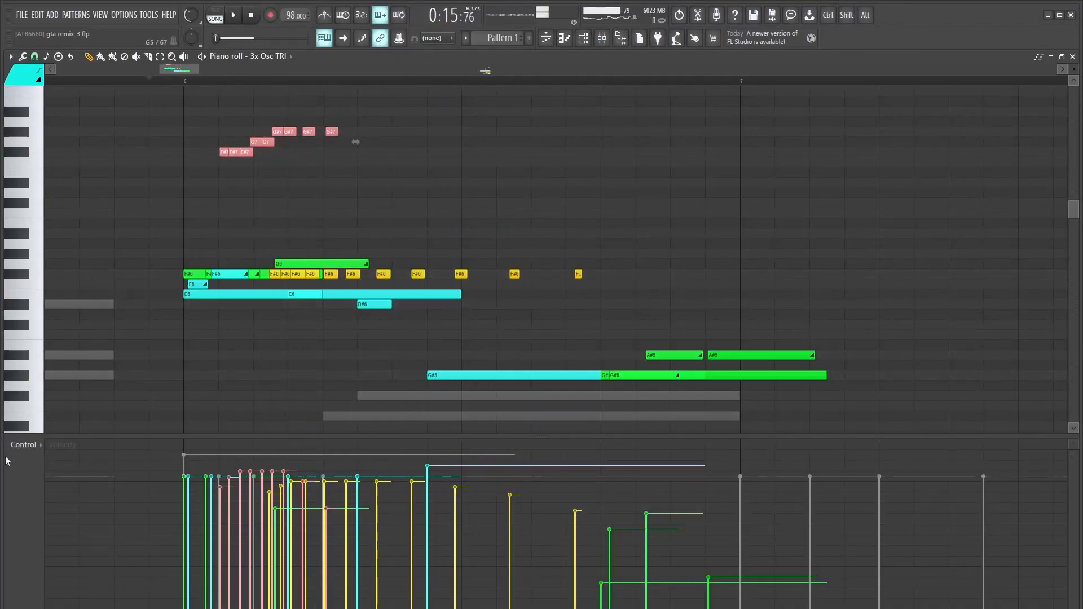
# - Return to the playlist arrangement and play the transition into bar 11
pyautogui.rightClick(7, 459)
pyautogui.click(85, 472)
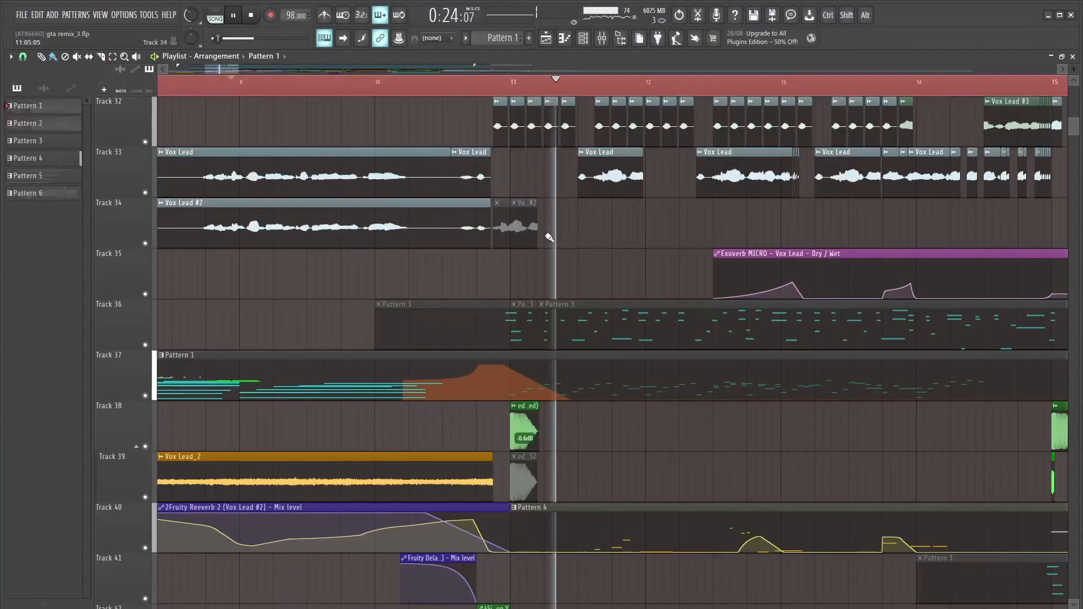
# - Examine the mix-level automation clips leading into bar 11, from MCharmVerb and Deelay to Cardinal FX, and play the transition
pyautogui.press('space')
pyautogui.scroll(3, 648, 302)
pyautogui.scroll(-2, 627, 299)
pyautogui.scroll(2, 603, 288)
pyautogui.scroll(2, 542, 279)
pyautogui.scroll(6, 459, 266)
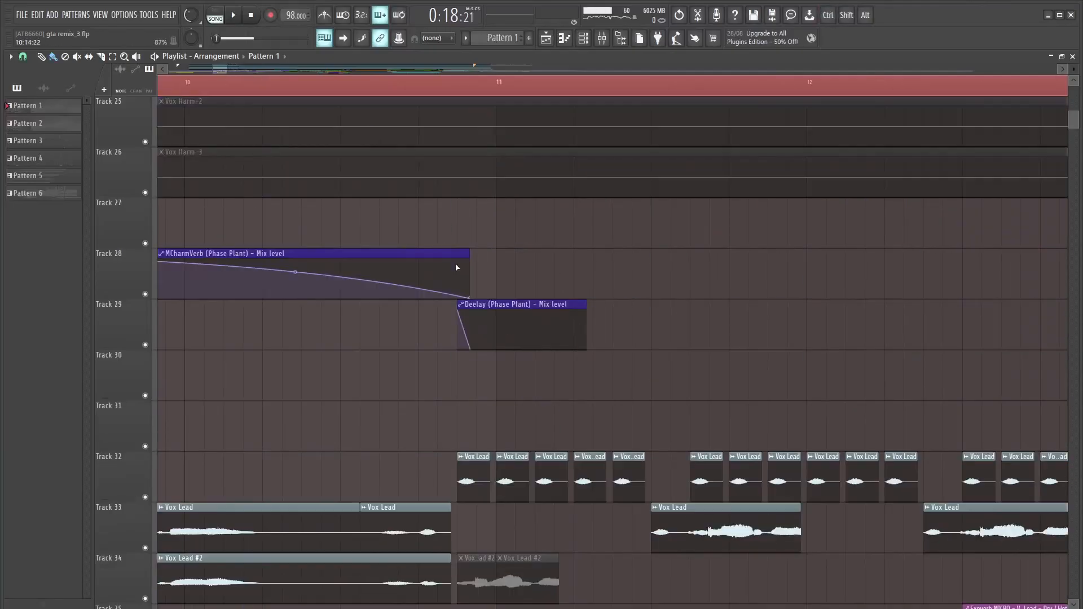
pyautogui.scroll(-3, 458, 209)
pyautogui.scroll(3, 459, 151)
pyautogui.scroll(-2, 479, 197)
pyautogui.scroll(-9, 483, 218)
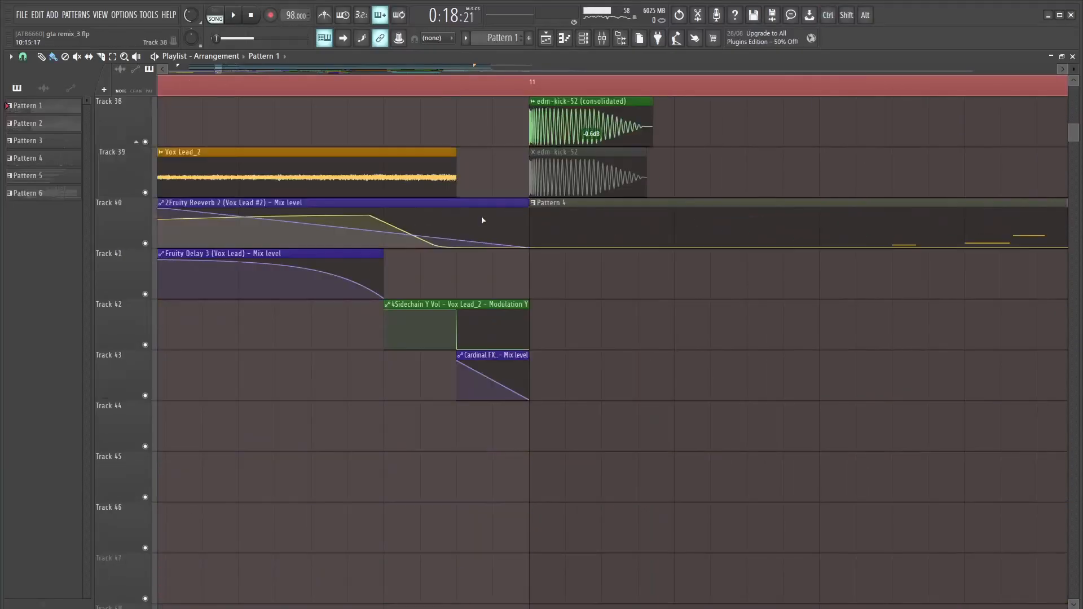
pyautogui.scroll(3, 451, 356)
pyautogui.scroll(3, 448, 369)
pyautogui.scroll(-3, 436, 92)
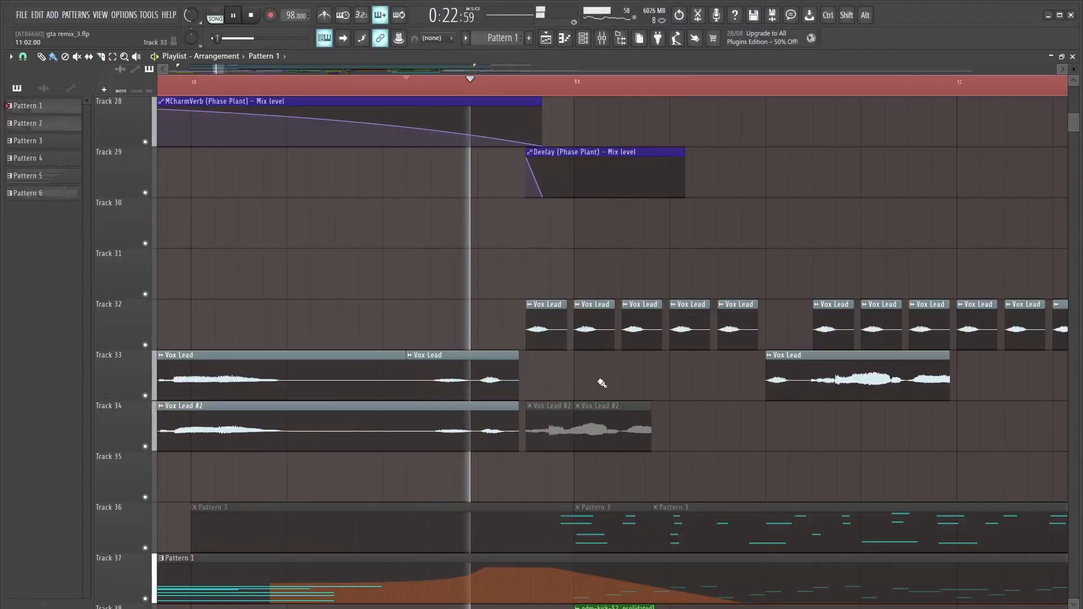
pyautogui.press('space')
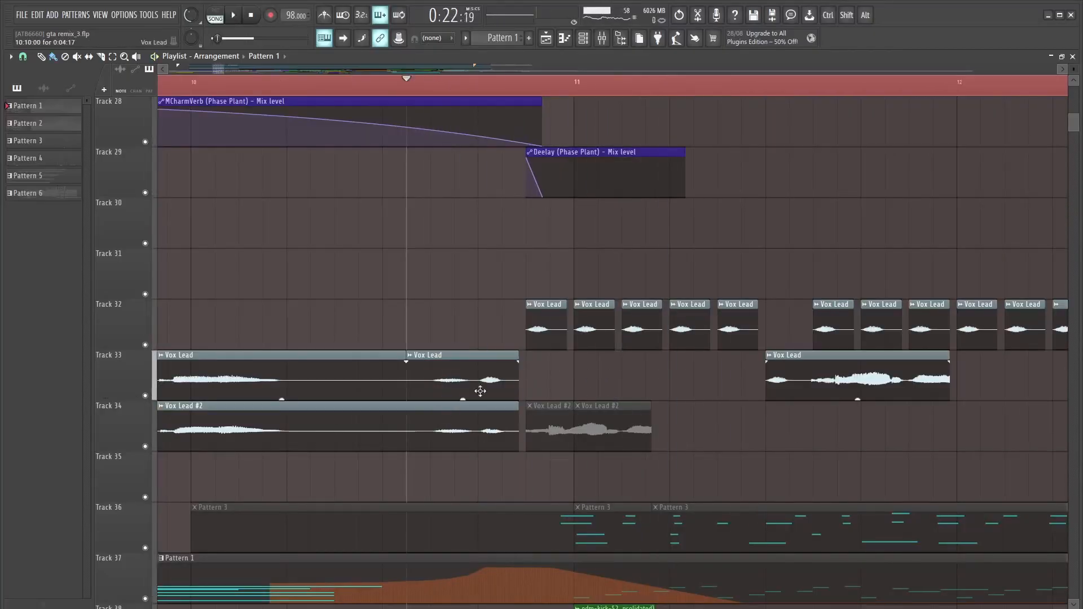
# - Try repeating the last slice of the Vox Lead clip on track 33 across bar 11, and remove the copies
pyautogui.moveTo(506, 380); pyautogui.dragTo(635, 373)
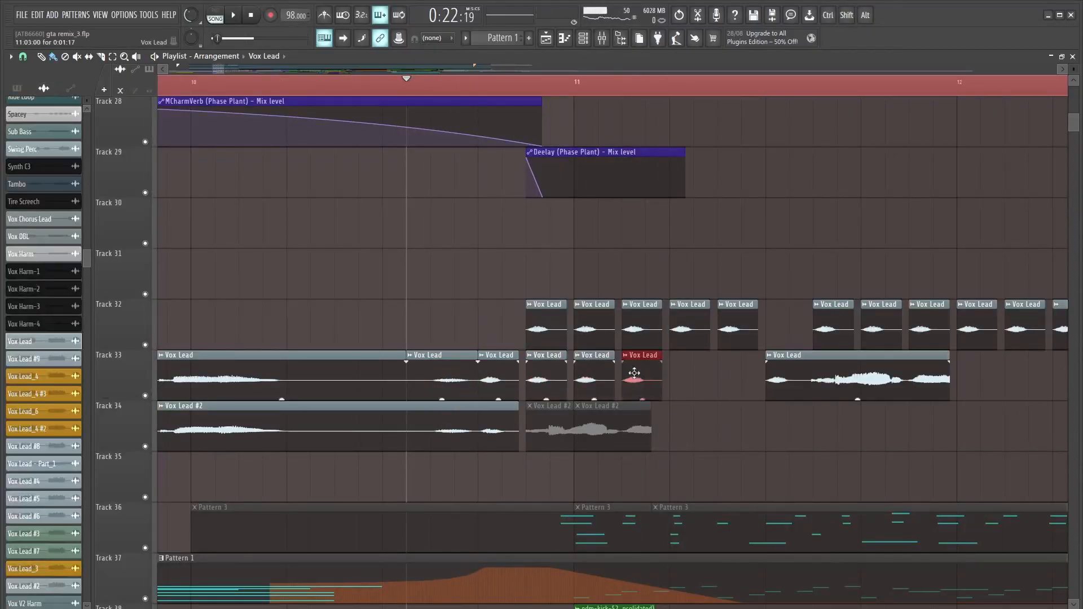
pyautogui.rightClick(643, 381)
pyautogui.rightClick(594, 378)
pyautogui.rightClick(554, 375)
pyautogui.moveTo(531, 383); pyautogui.dragTo(636, 378)
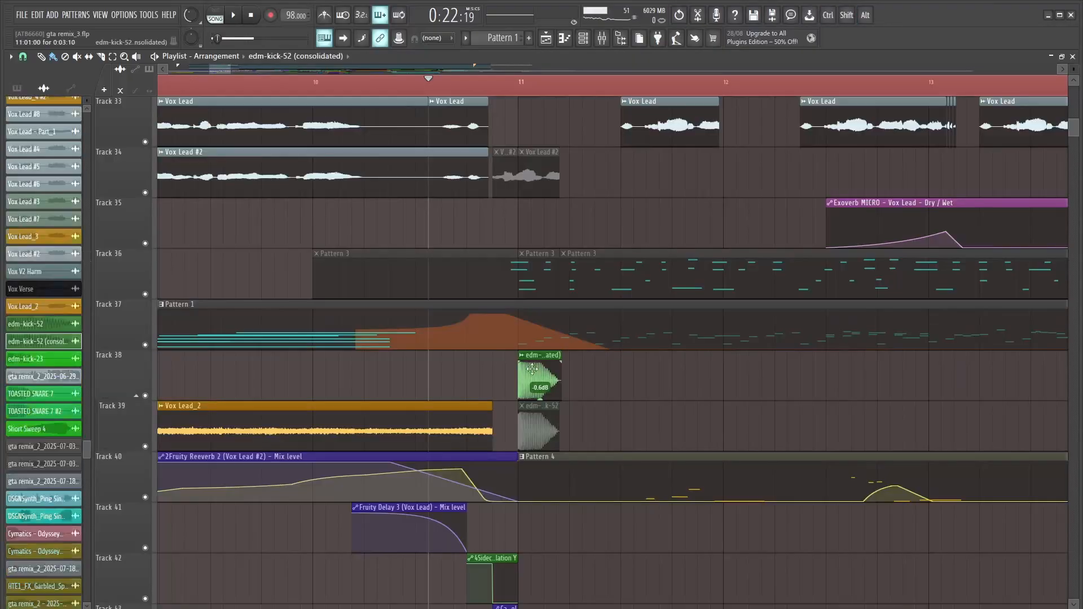
# - Play the passage around bar 11 to hear the consolidated edm-kick-52 hit on track 38
pyautogui.scroll(4, 570, 416)
pyautogui.press('space')
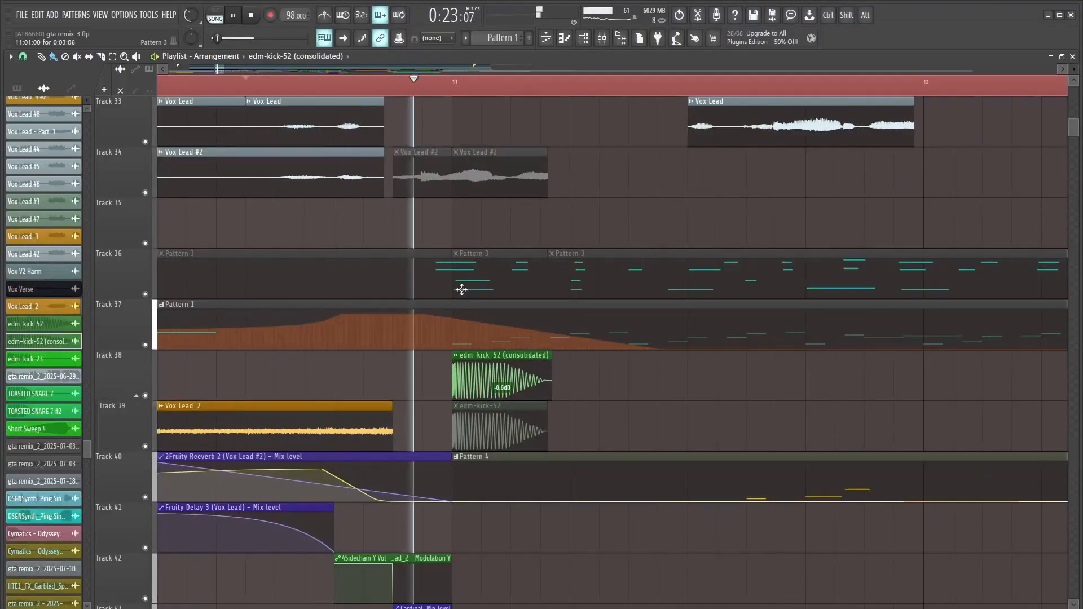
pyautogui.click(423, 81)
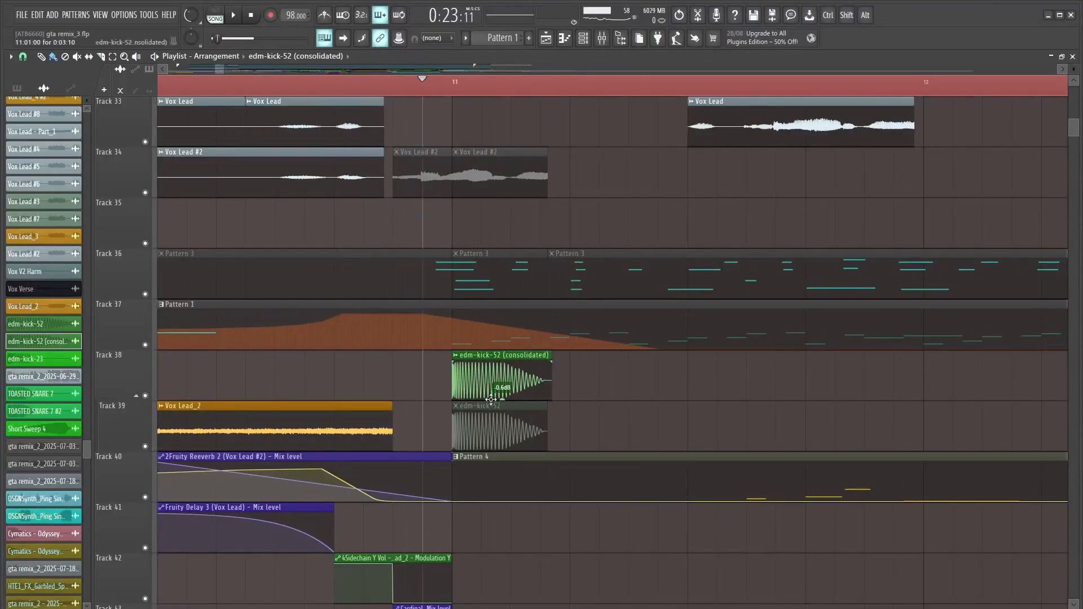
pyautogui.scroll(-4, 534, 391)
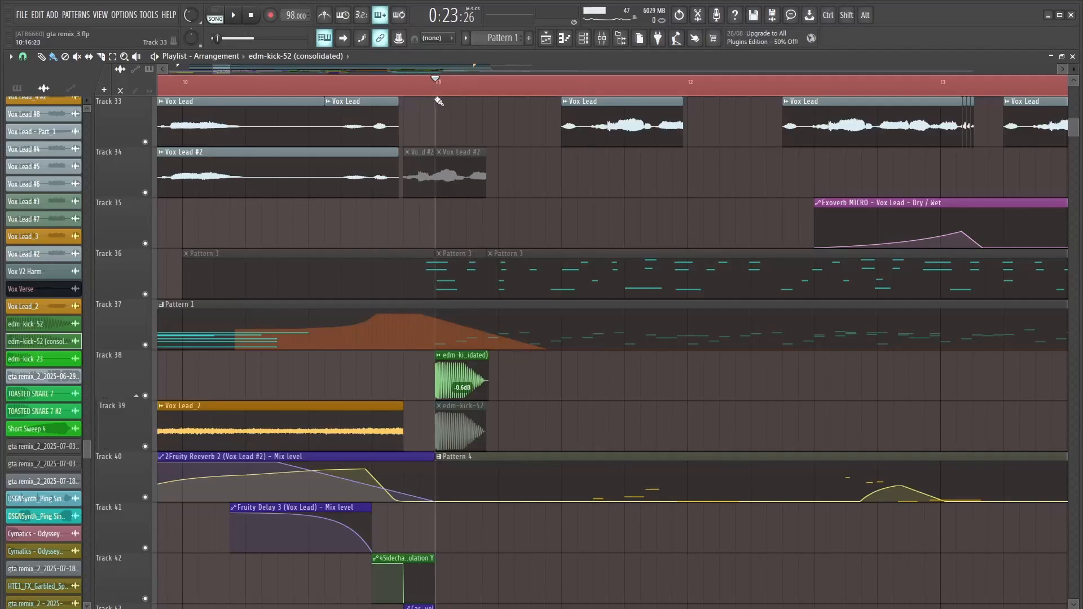
pyautogui.press('space')
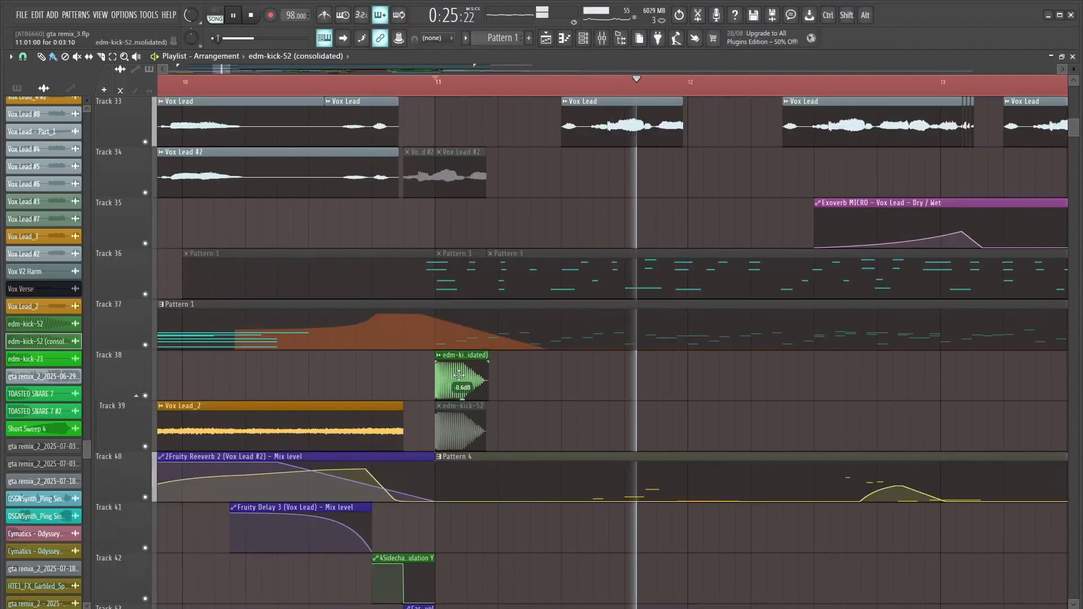
pyautogui.press('space')
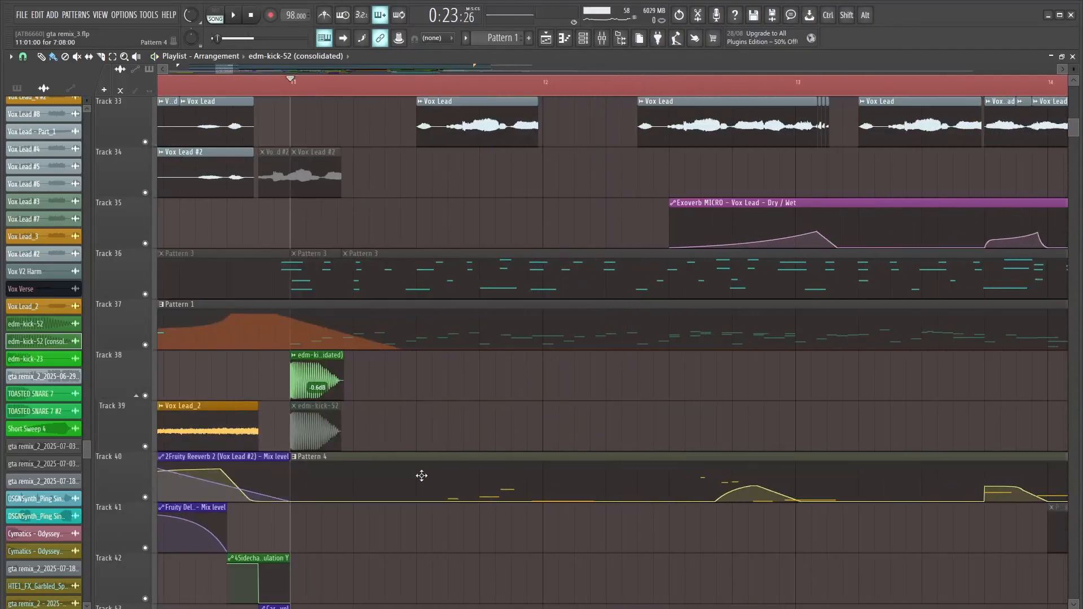
# - Open the Pattern 4 notes in the piano roll and examine the low and high notes during playback
pyautogui.doubleClick(421, 475)
pyautogui.scroll(-3, 242, 230)
pyautogui.keyDown('ctrl'); pyautogui.scroll(3, 135, 271); pyautogui.keyUp('ctrl')
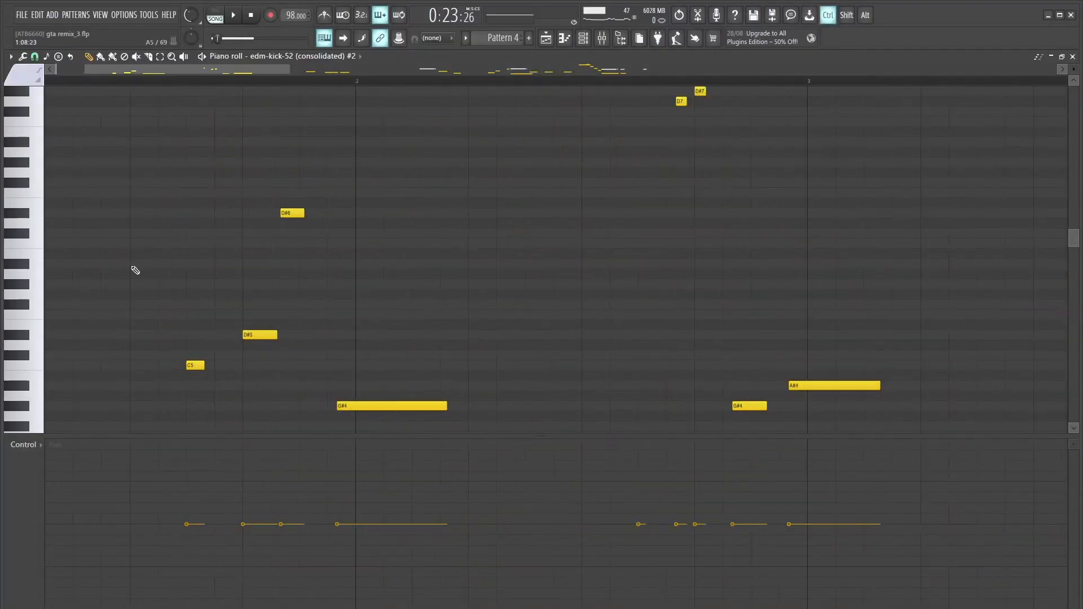
pyautogui.press('space')
pyautogui.scroll(-5, 412, 217)
pyautogui.scroll(3, 416, 220)
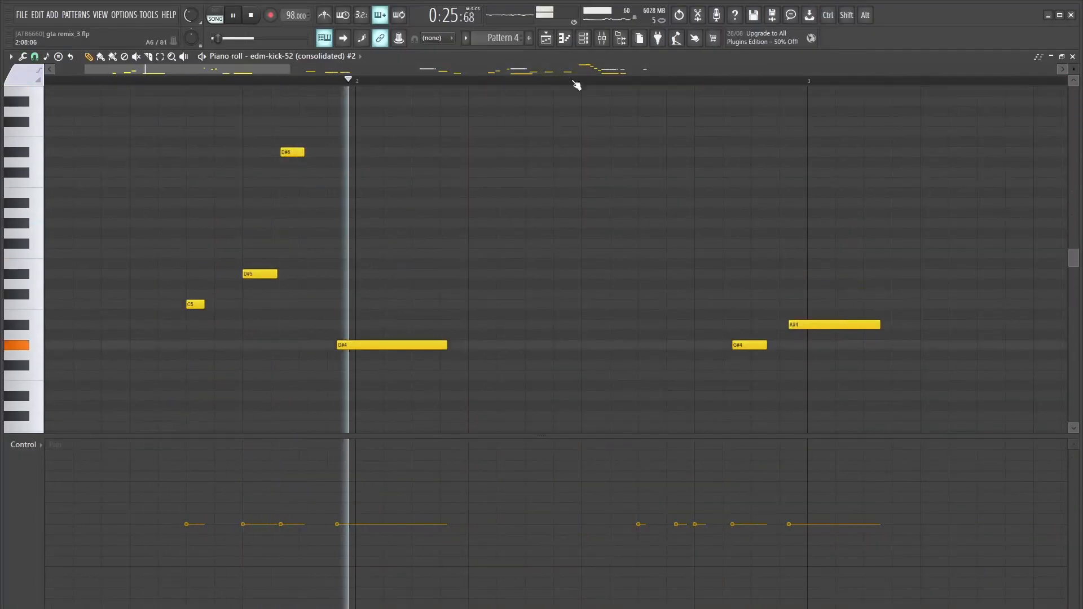
pyautogui.keyDown('ctrl'); pyautogui.scroll(3, 194, 116); pyautogui.keyUp('ctrl')
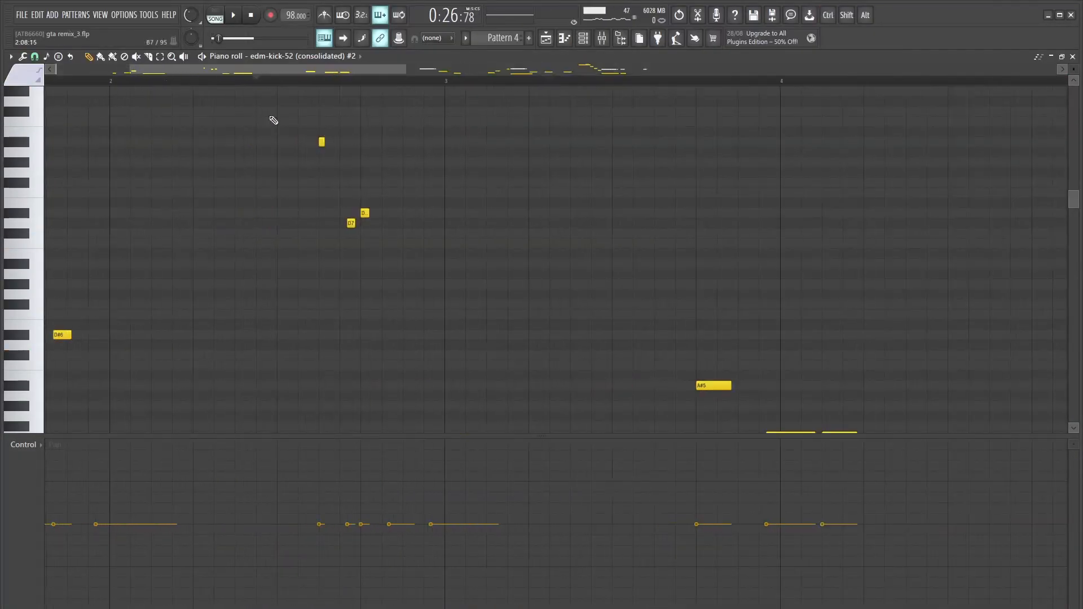
pyautogui.press('space')
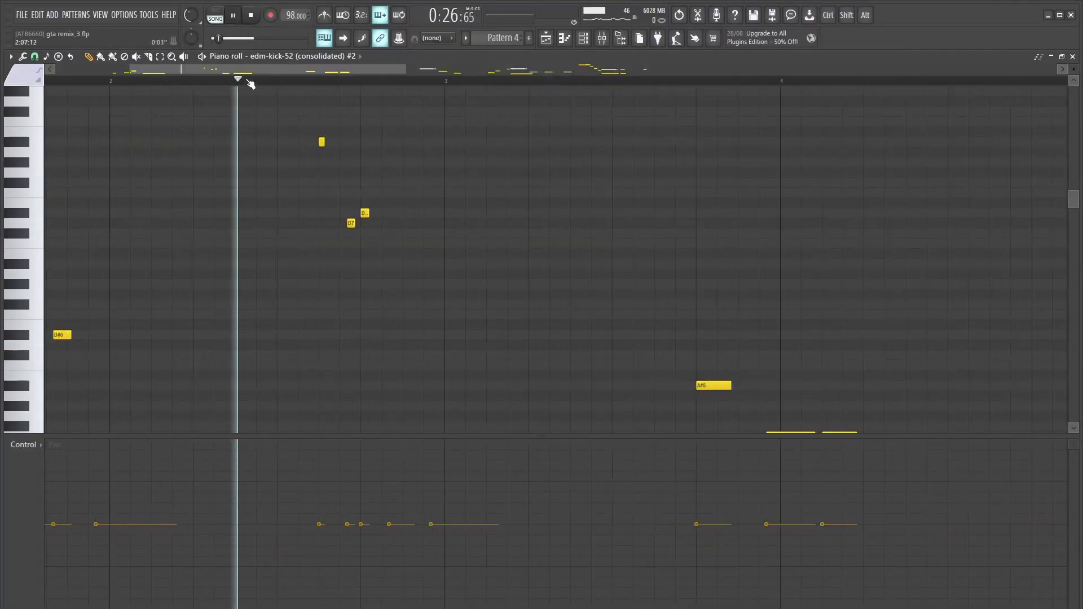
pyautogui.press('space')
pyautogui.scroll(3, 350, 267)
pyautogui.scroll(5, 350, 266)
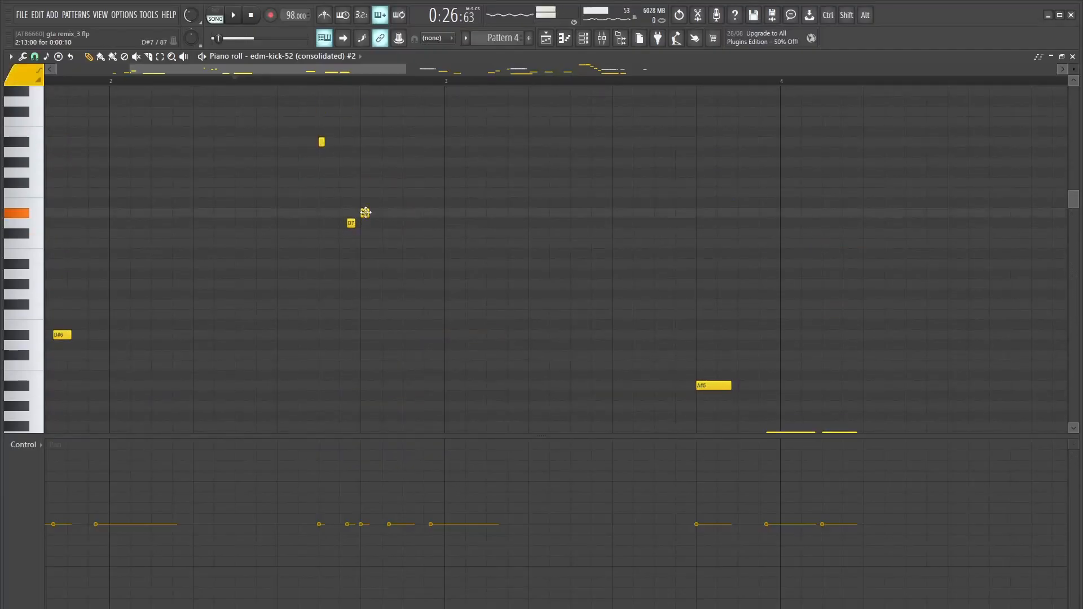
# - Return to the playlist and audition the repeated Vox Lead chops on track 32 in solo from just before bar 11
pyautogui.press('F5')
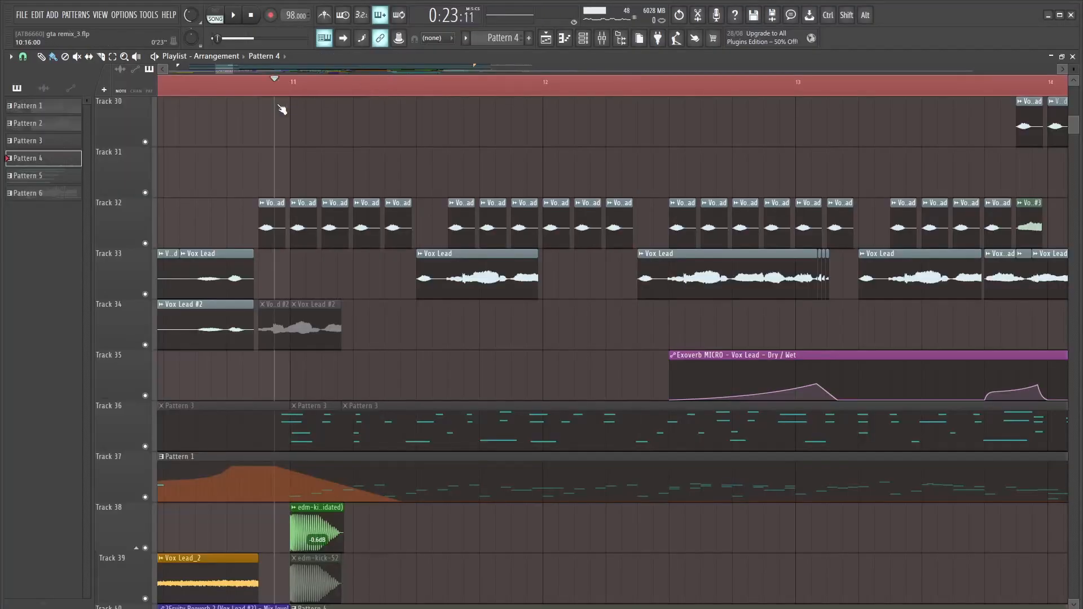
pyautogui.scroll(-2, 323, 243)
pyautogui.scroll(2, 341, 263)
pyautogui.click(250, 220)
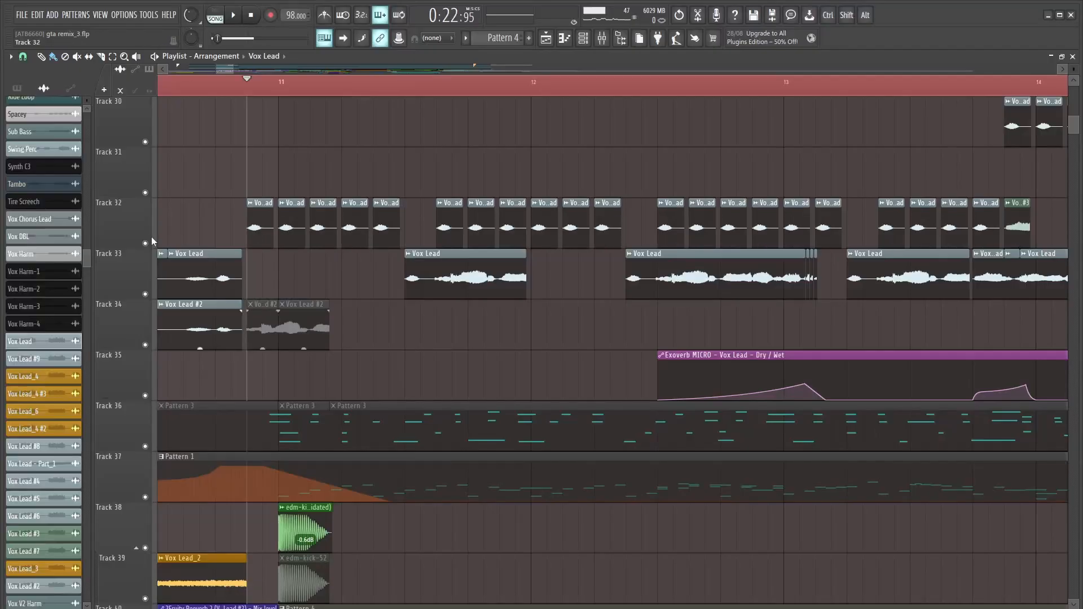
pyautogui.rightClick(147, 243)
pyautogui.rightClick(147, 243)
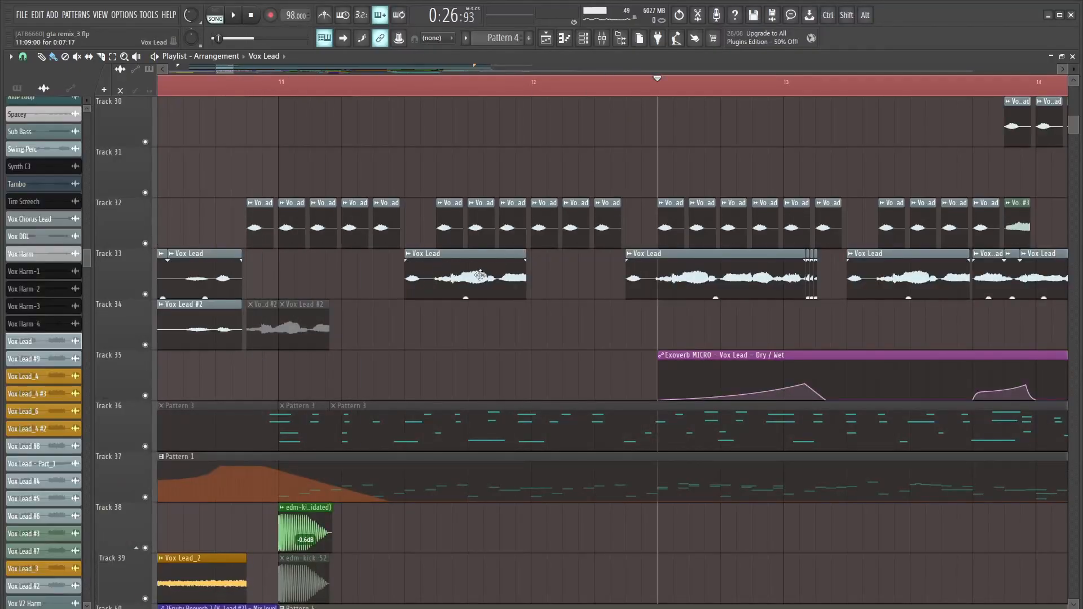
# - Locate the Vox Lead phrase between bars 12 and 13 with the Exoverb MICRO dry/wet automation and play from its start
pyautogui.click(248, 85)
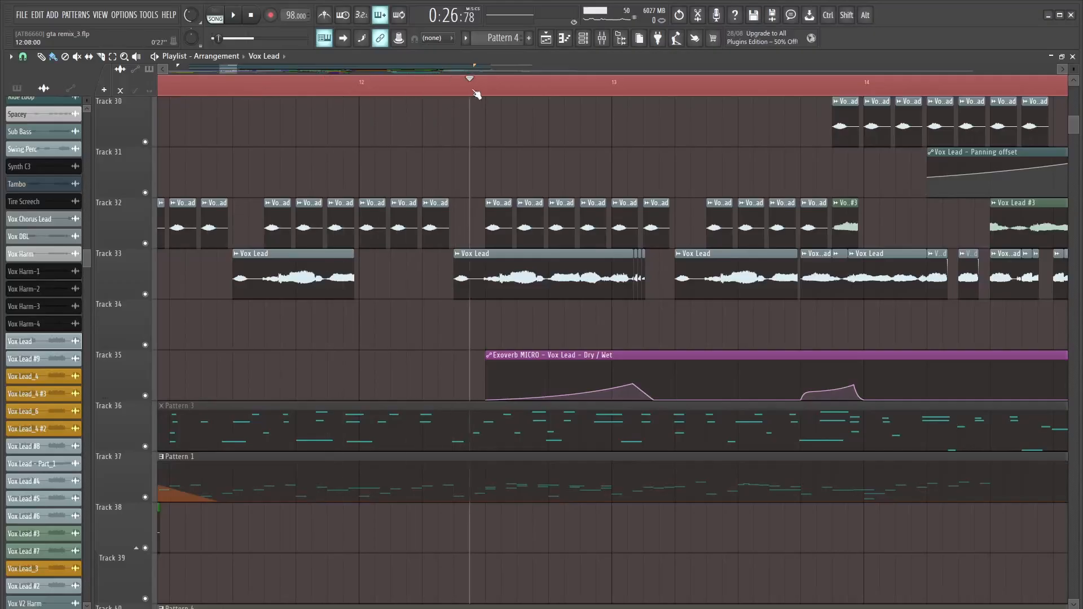
pyautogui.moveTo(613, 87); pyautogui.dragTo(659, 87)
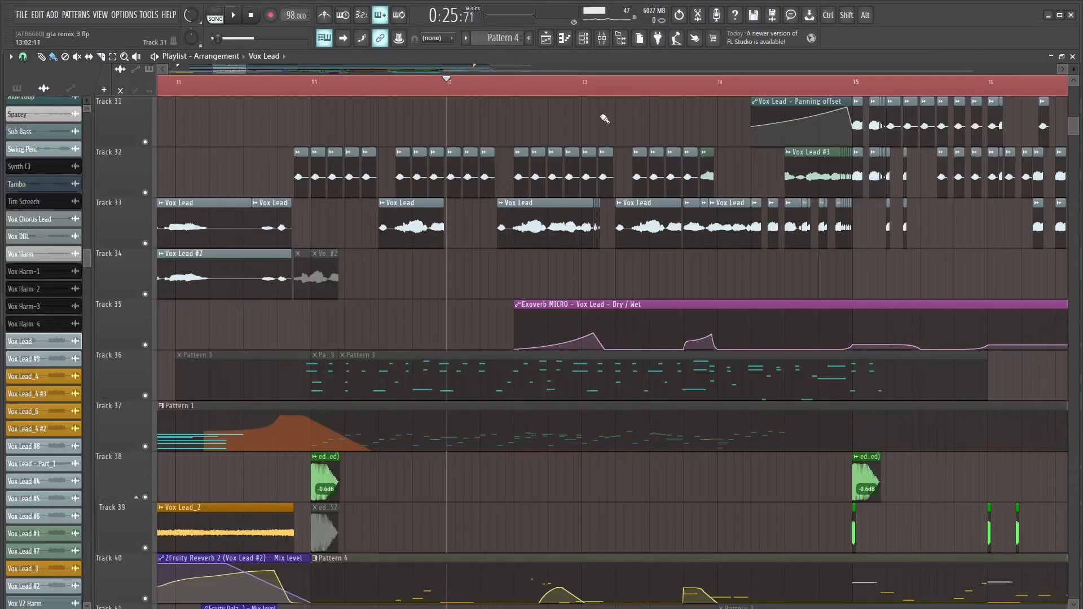
pyautogui.scroll(3, 667, 182)
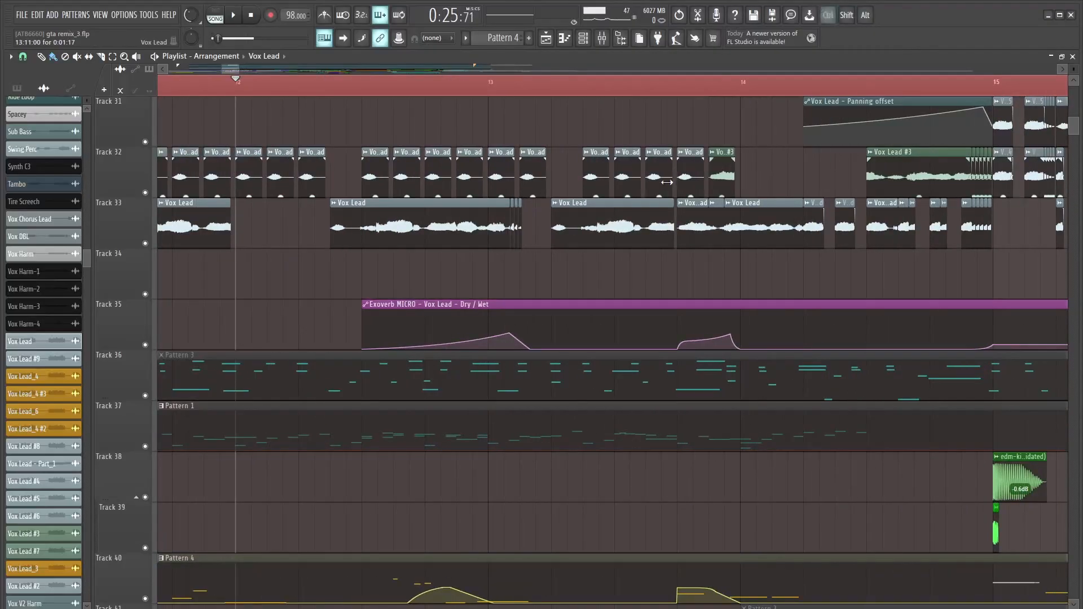
pyautogui.click(330, 89)
pyautogui.press('space')
# - Open Exoverb MICRO from the Vox Lead mixer track and examine its Studio B reverb settings
pyautogui.press('F9')
pyautogui.click(960, 354)
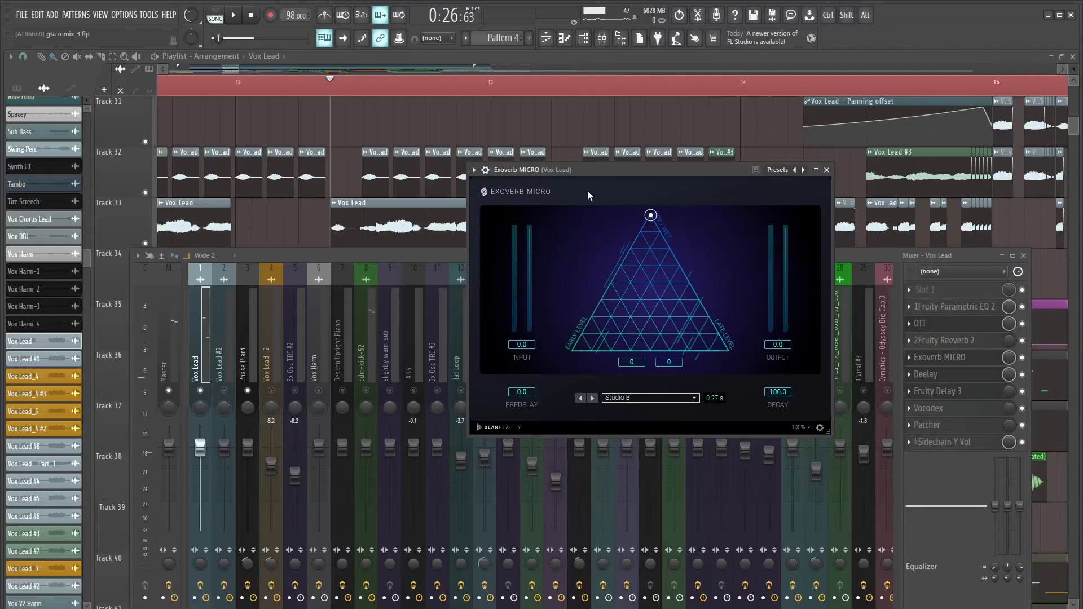
pyautogui.moveTo(590, 170); pyautogui.dragTo(558, 156)
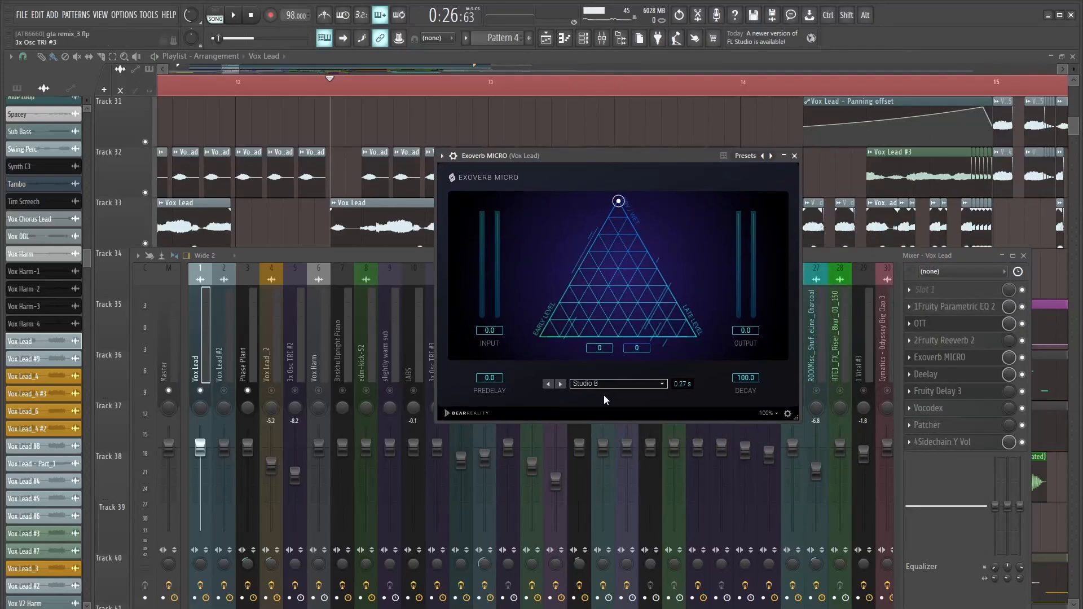
pyautogui.click(627, 392)
pyautogui.press('space')
pyautogui.moveTo(618, 215)
pyautogui.mouseDown()
pyautogui.moveTo(619, 312)
pyautogui.moveTo(622, 273)
pyautogui.moveTo(554, 312)
pyautogui.moveTo(689, 321)
pyautogui.moveTo(616, 201)
pyautogui.moveTo(597, 235)
pyautogui.moveTo(619, 201)
pyautogui.mouseUp()
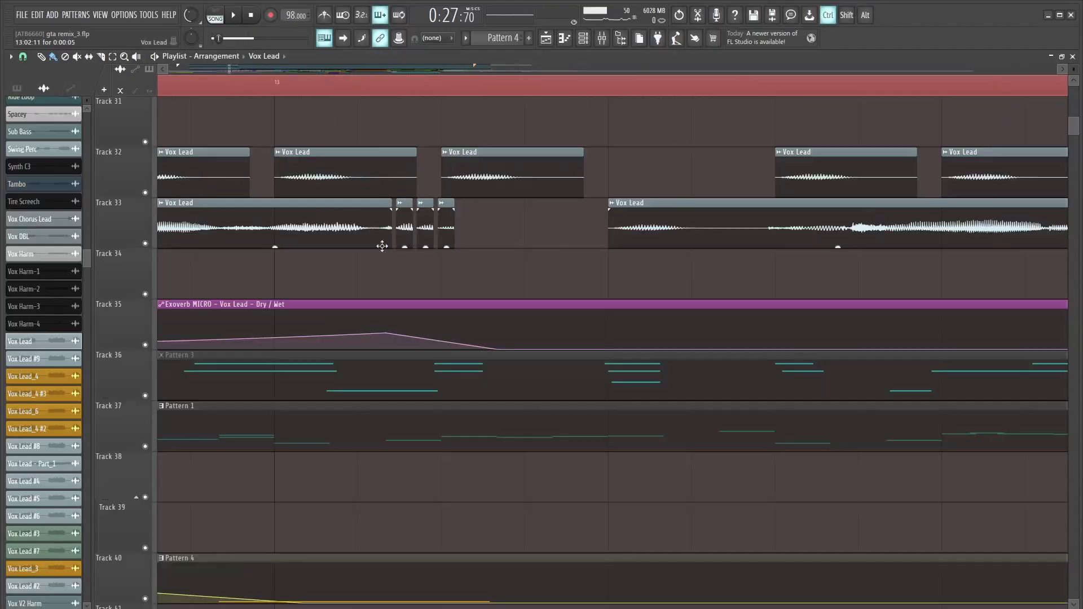
# - Mute the two Vox Lead clips on track 32 right after bar 13 and play the stuttered vocal ending
pyautogui.rightClick(145, 243)
pyautogui.press('space')
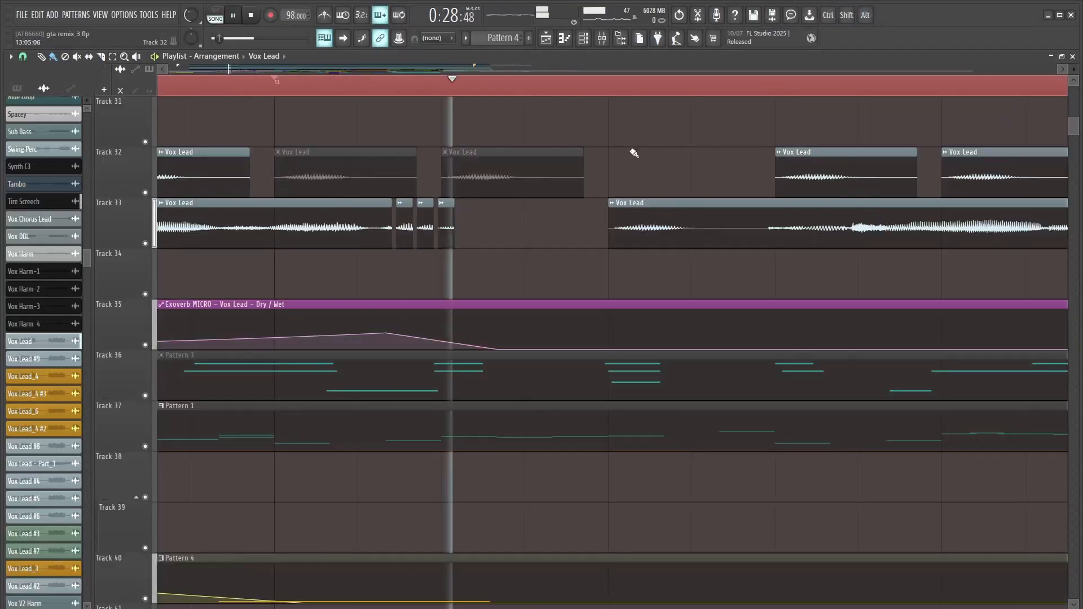
pyautogui.press('space')
pyautogui.press('space')
pyautogui.press('space')
# - Play the Vox Lead phrase on track 33 that ends just before bar 12
pyautogui.scroll(-8, 636, 236)
pyautogui.scroll(4, 572, 243)
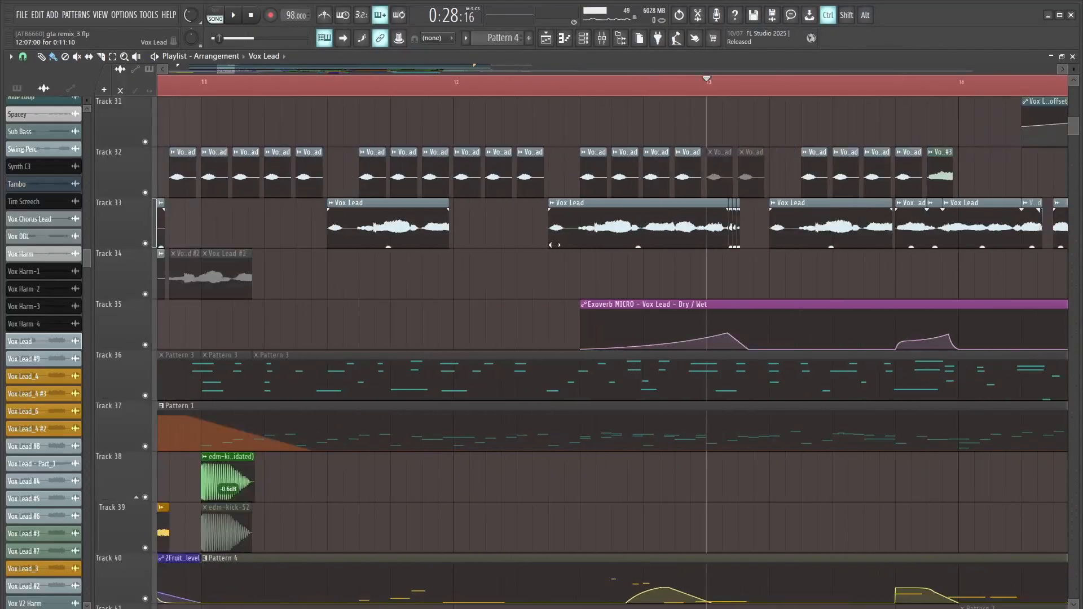
pyautogui.scroll(2, 762, 268)
pyautogui.click(302, 92)
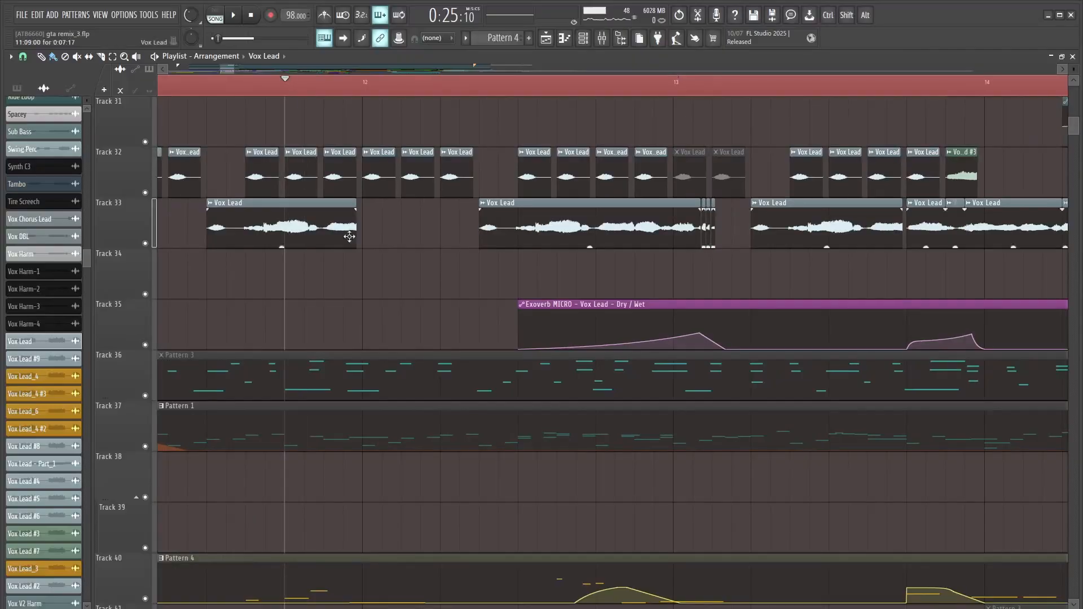
pyautogui.press('space')
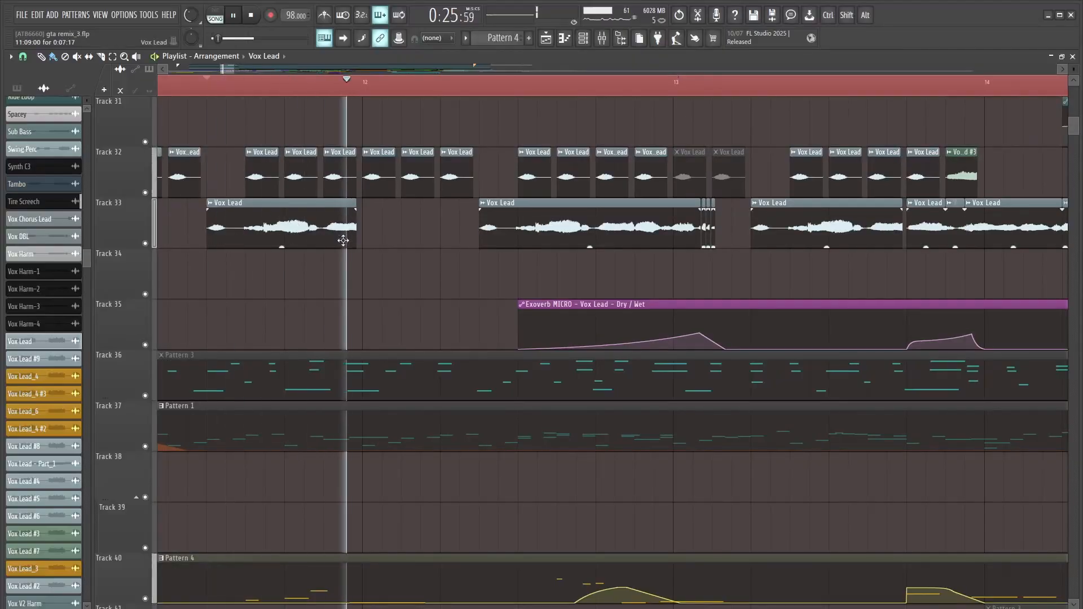
pyautogui.press('space')
# - Compare the phrase ending near bar 12 with the short Vox Lead slices after bar 13, and play those slices
pyautogui.scroll(5, 503, 242)
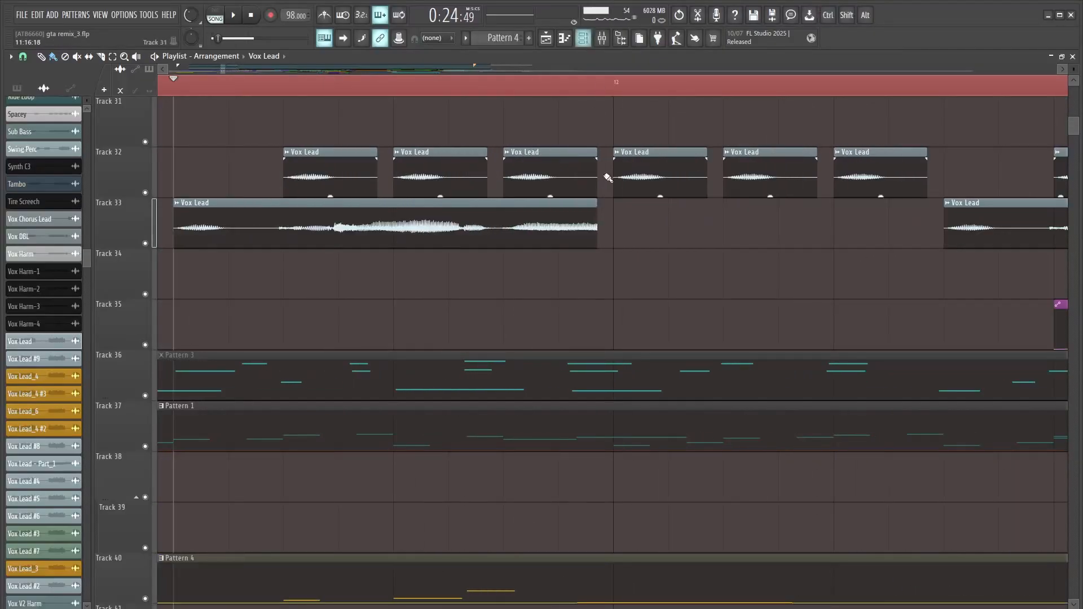
pyautogui.scroll(-5, 359, 266)
pyautogui.hscroll(3, 372, 254)
pyautogui.scroll(2, 391, 239)
pyautogui.scroll(3, 459, 243)
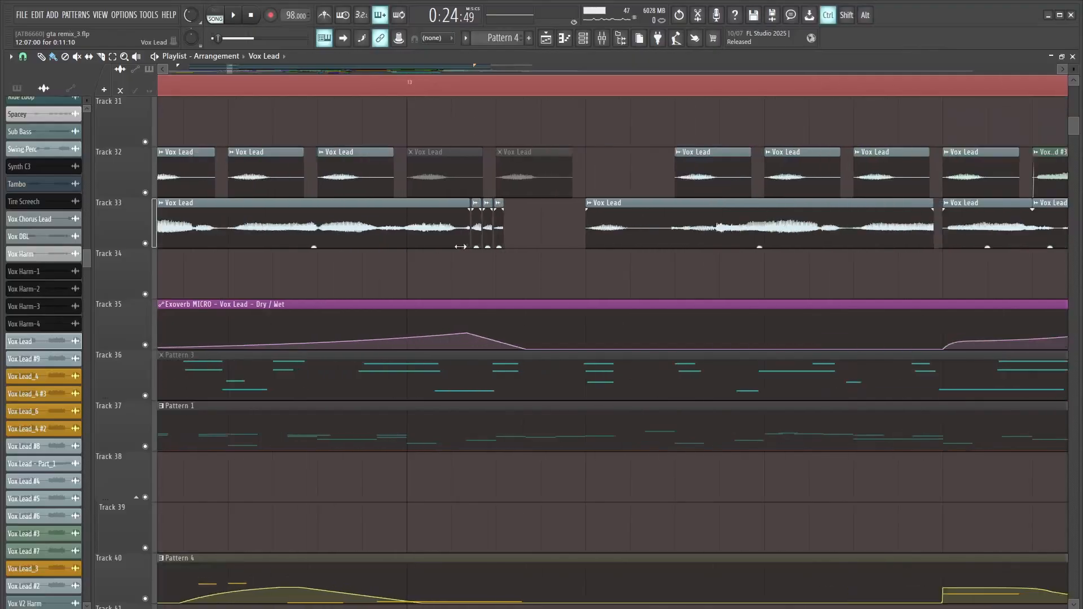
pyautogui.scroll(2, 502, 219)
pyautogui.scroll(-3, 624, 196)
pyautogui.click(470, 91)
pyautogui.press('space')
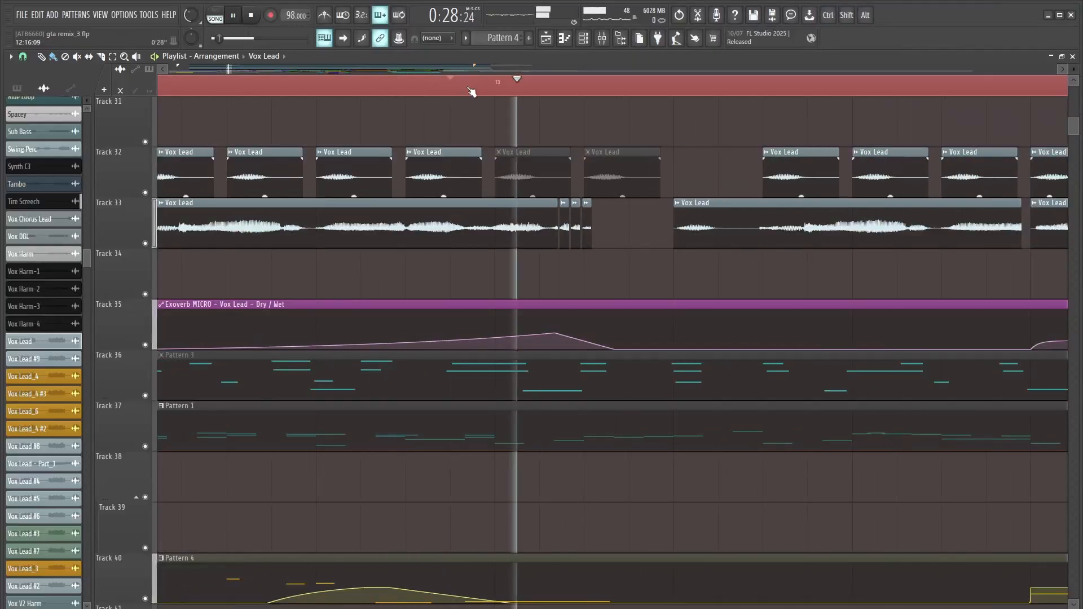
pyautogui.press('space')
# - View the Vox Lead #3 channel settings, including its panning, and play the vocal section around bar 14
pyautogui.scroll(-2, 471, 90)
pyautogui.hscroll(3, 378, 90)
pyautogui.scroll(2, 538, 284)
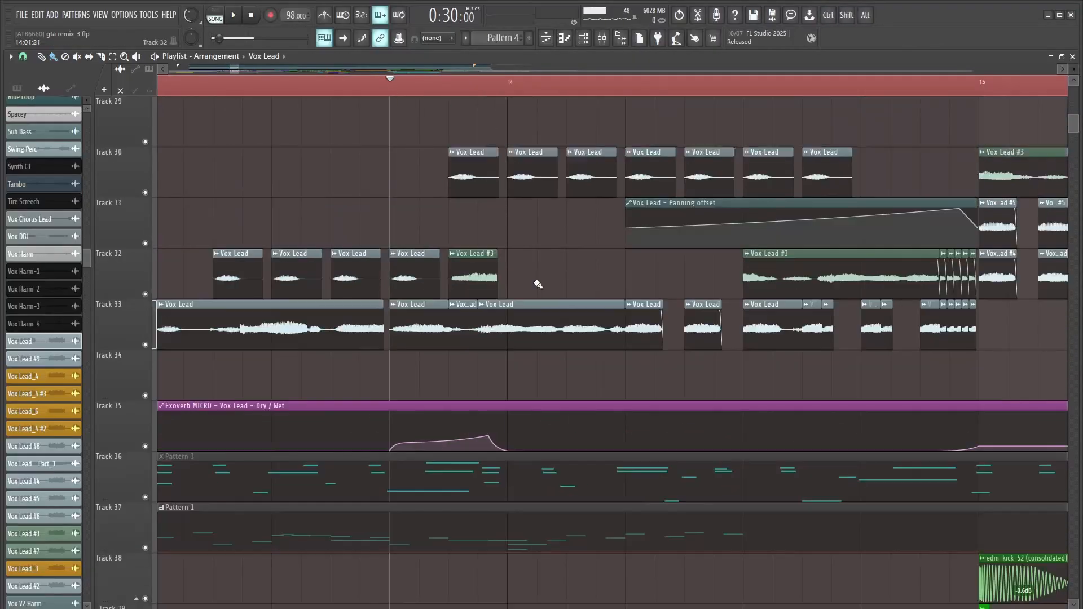
pyautogui.doubleClick(474, 276)
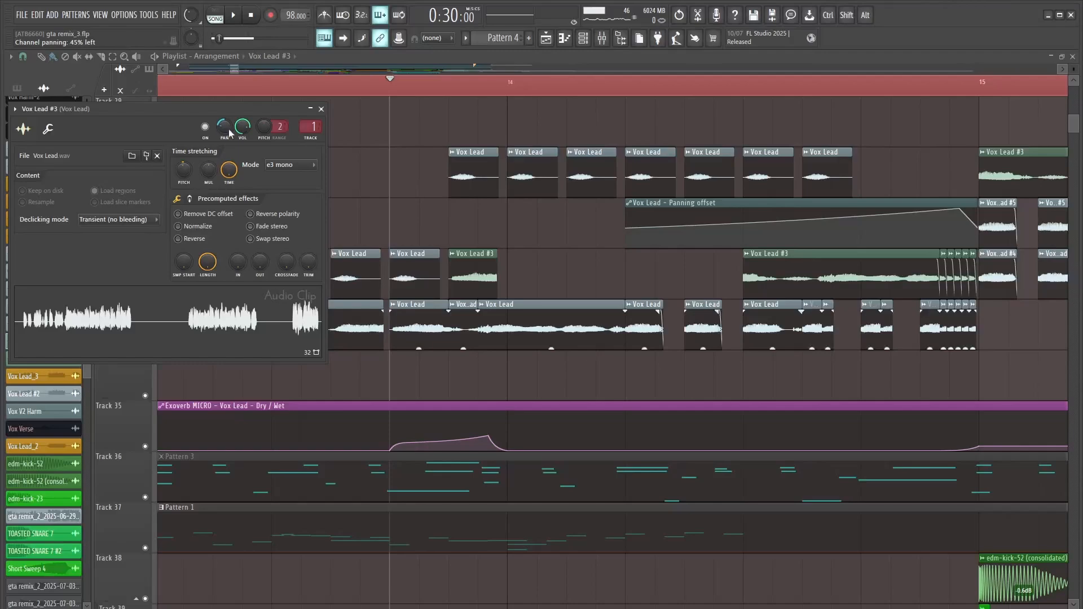
pyautogui.click(321, 110)
pyautogui.press('space')
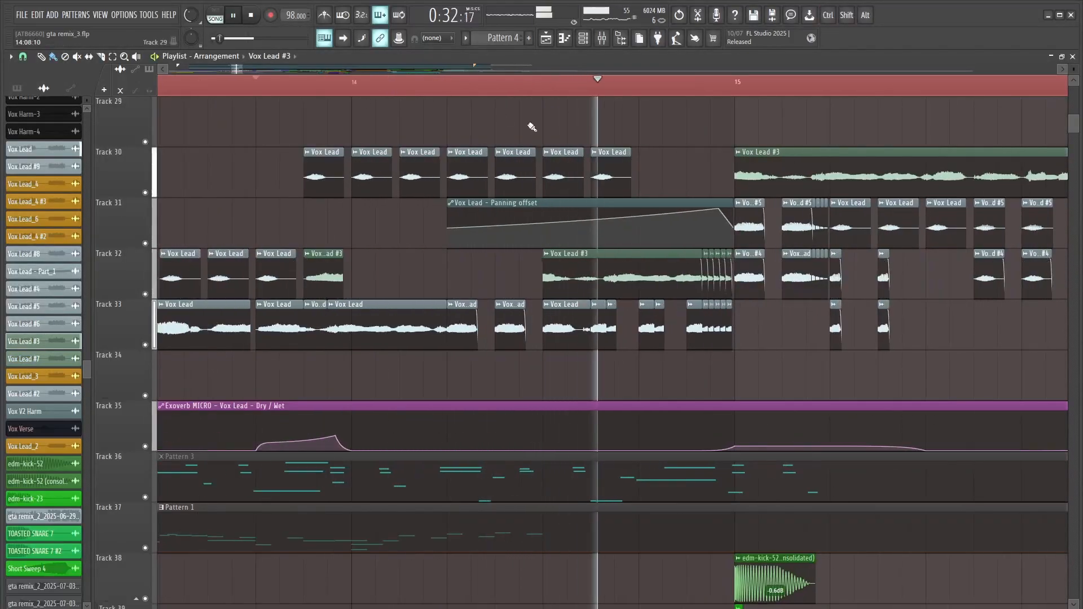
# - Solo track 33 and play its Vox Lead chops from the start of the panning automation after bar 14, then restore all tracks
pyautogui.press('space')
pyautogui.moveTo(409, 88); pyautogui.dragTo(450, 109)
pyautogui.press('space')
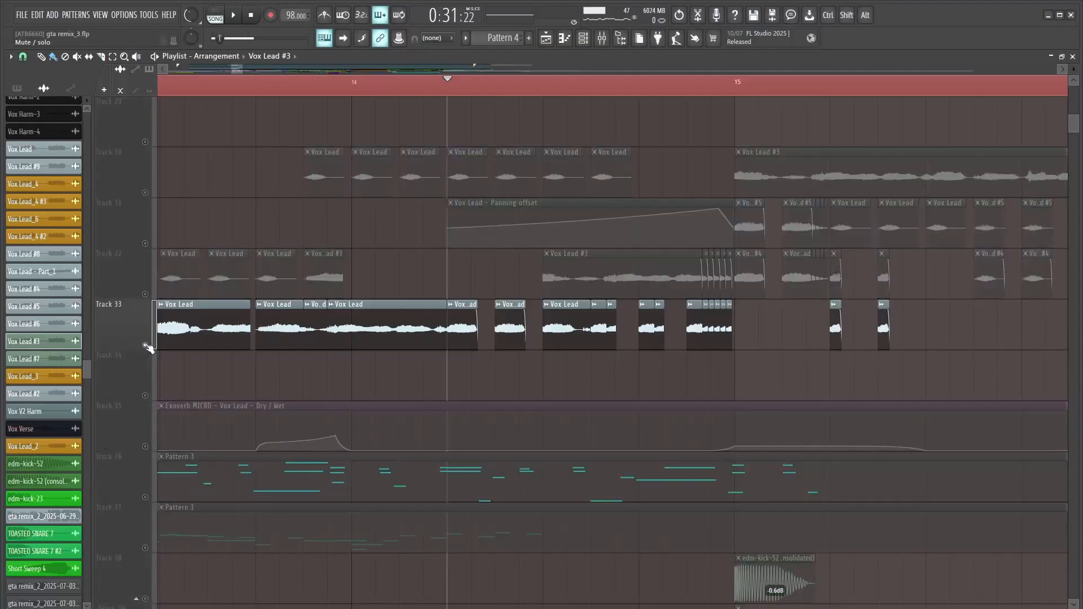
pyautogui.press('space')
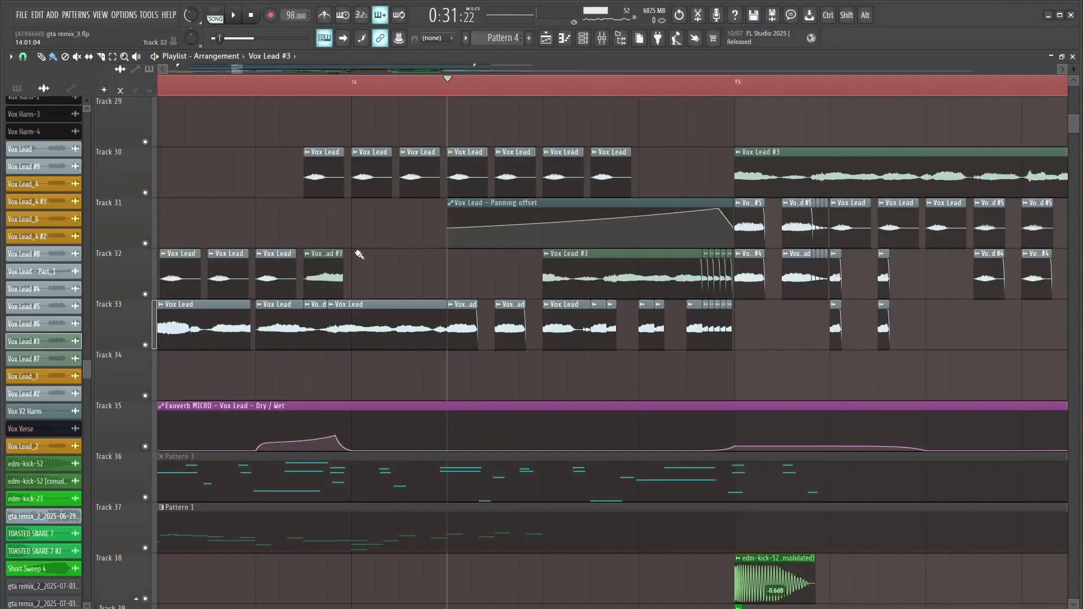
# - Play the Vox Lead chops on track 30 after bar 14 and examine the Panning offset automation clip on track 31
pyautogui.click(467, 176)
pyautogui.press('space')
pyautogui.press('space')
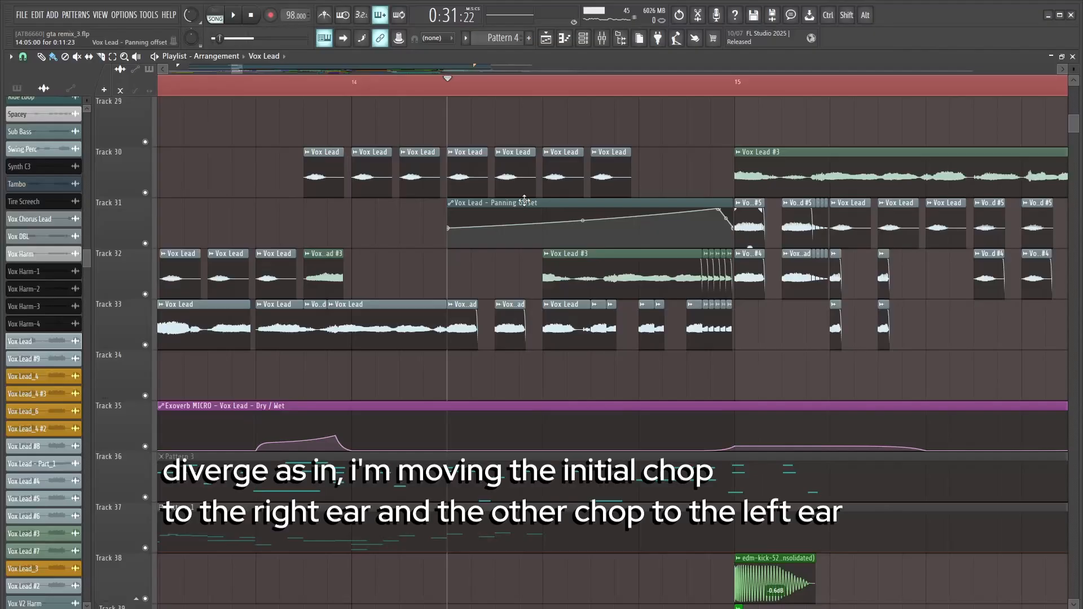
pyautogui.scroll(-5, 411, 218)
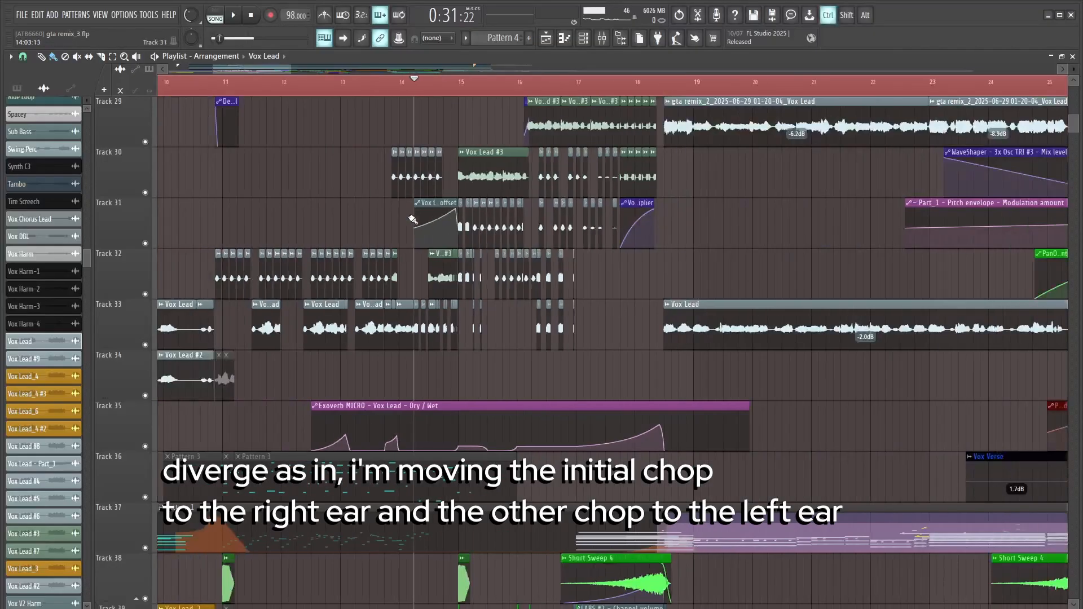
pyautogui.scroll(3, 441, 175)
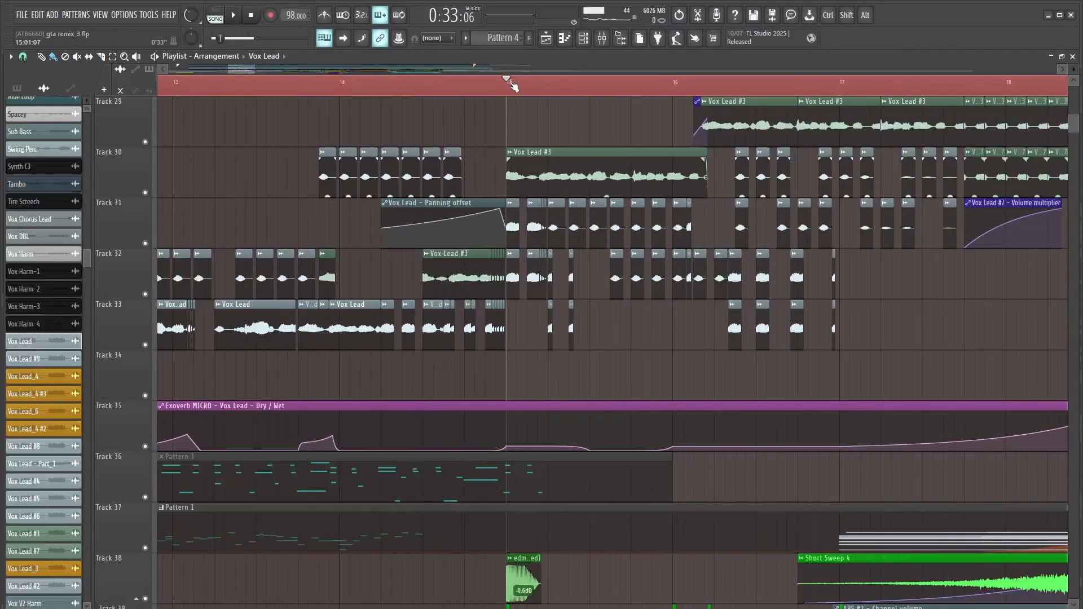
pyautogui.scroll(1, 452, 212)
pyautogui.scroll(-1, 451, 210)
# - Play all vocal layers together from the start of the Panning offset automation toward bar 15
pyautogui.click(382, 84)
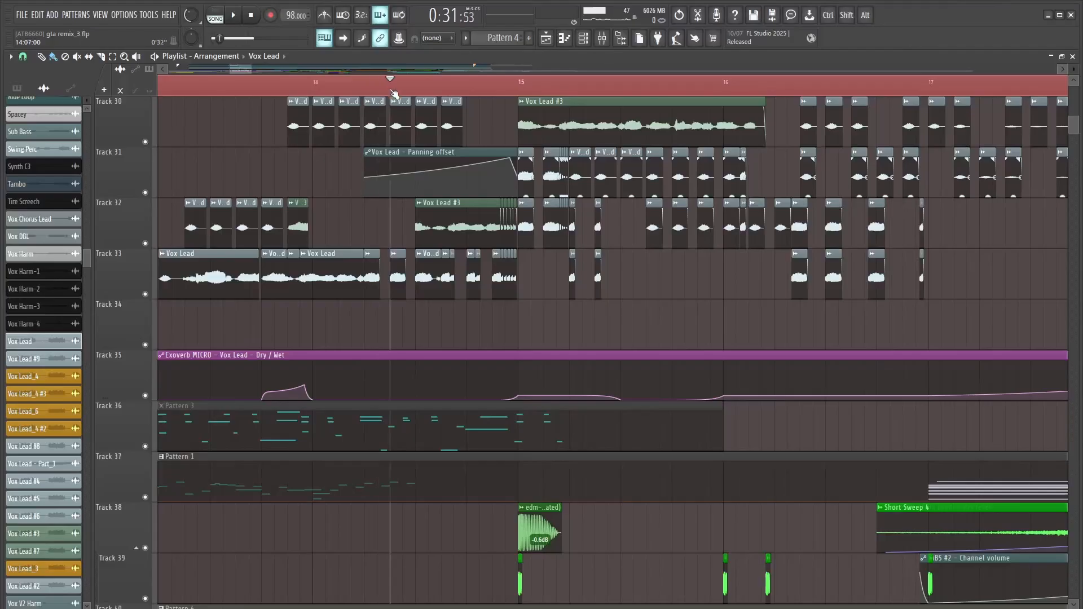
pyautogui.moveTo(398, 96); pyautogui.dragTo(380, 98)
pyautogui.press('space')
pyautogui.scroll(2, 491, 248)
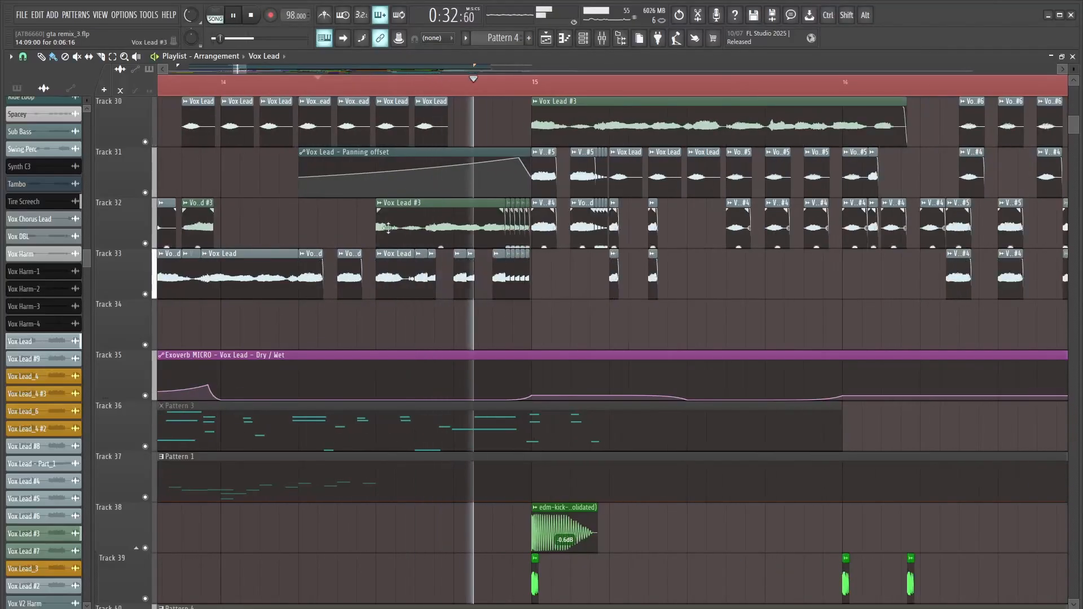
pyautogui.press('space')
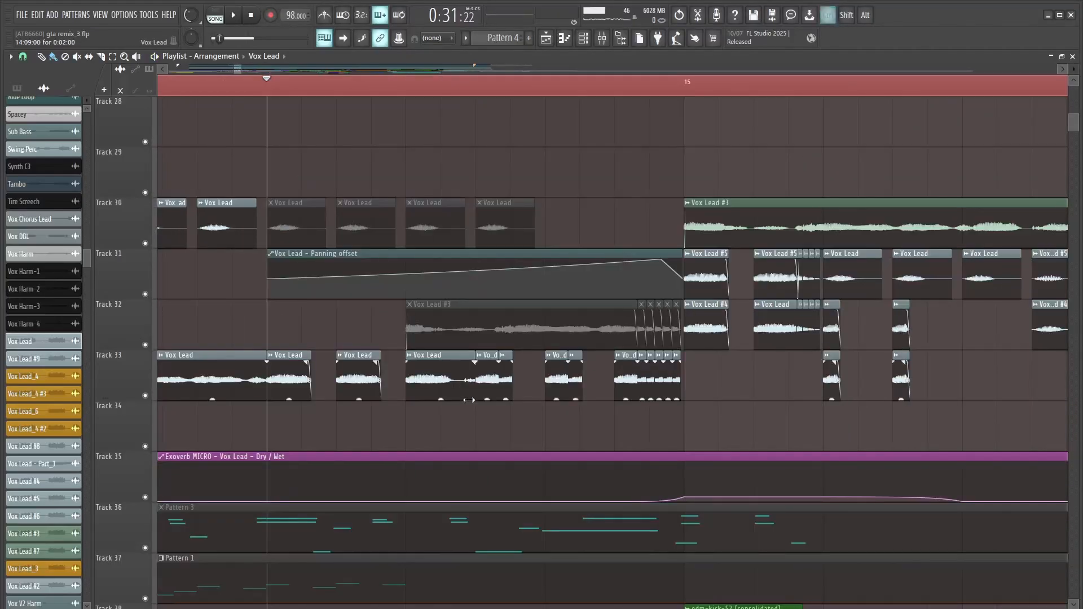
# - Play the track 33 Vox Lead chops before bar 15 with the overlapping track 30 chops and track 32 Vox Lead #3 clips muted
pyautogui.scroll(1, 430, 404)
pyautogui.scroll(-3, 389, 398)
pyautogui.scroll(2, 338, 395)
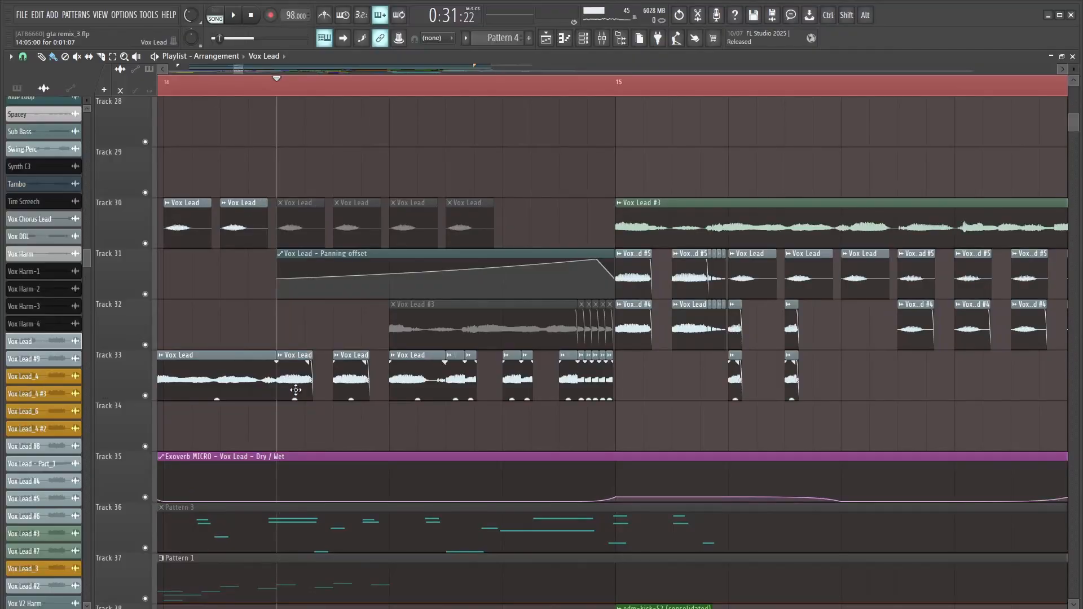
pyautogui.press('space')
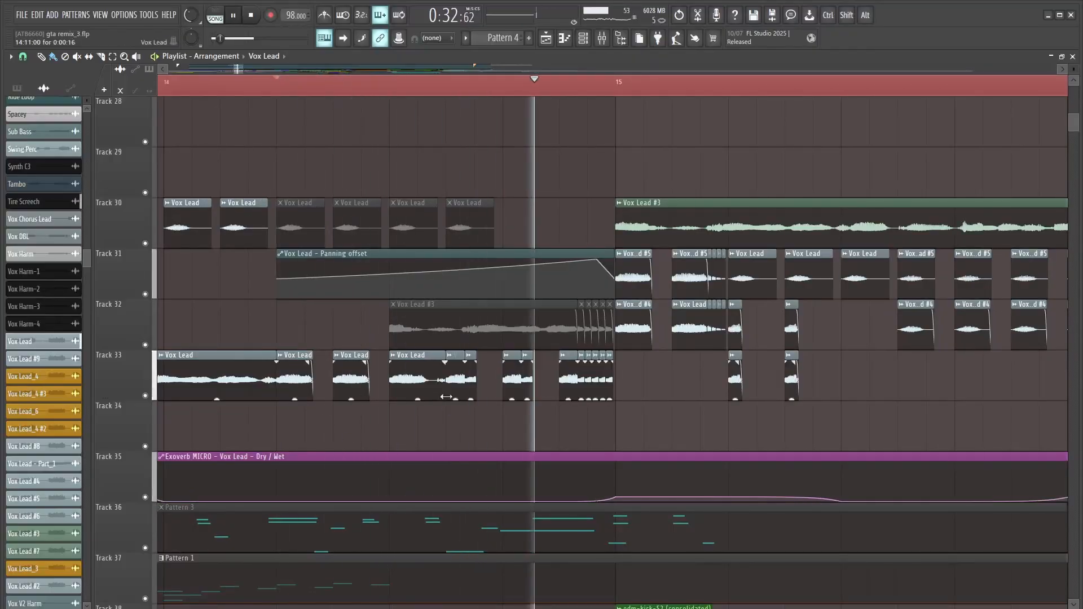
pyautogui.press('space')
# - Play the short Vox Lead slices on track 33 before bar 15 and try a copy of one slice on track 34
pyautogui.press('space')
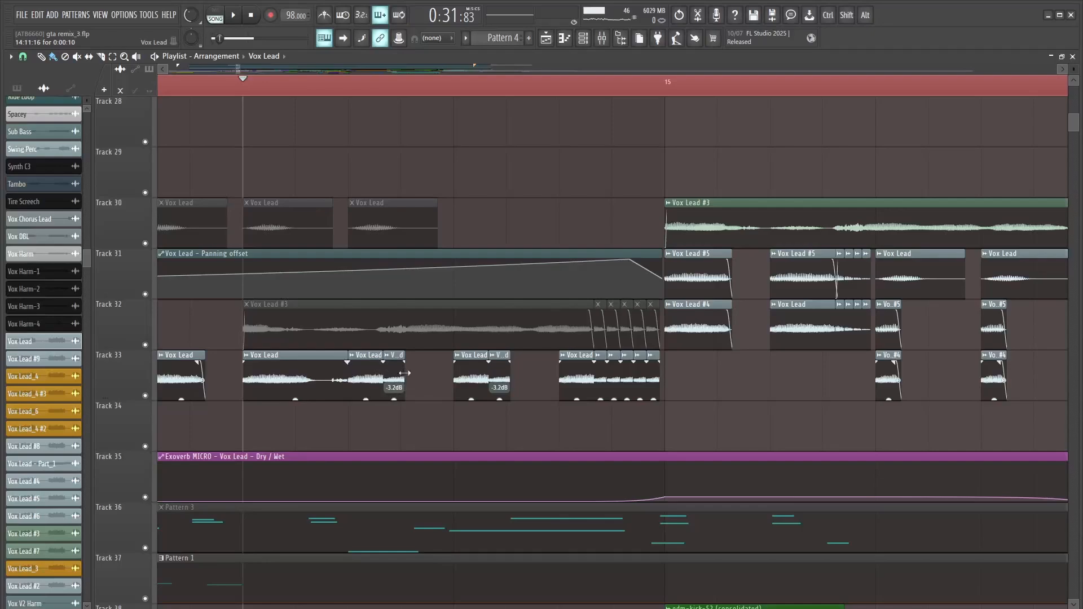
pyautogui.press('space')
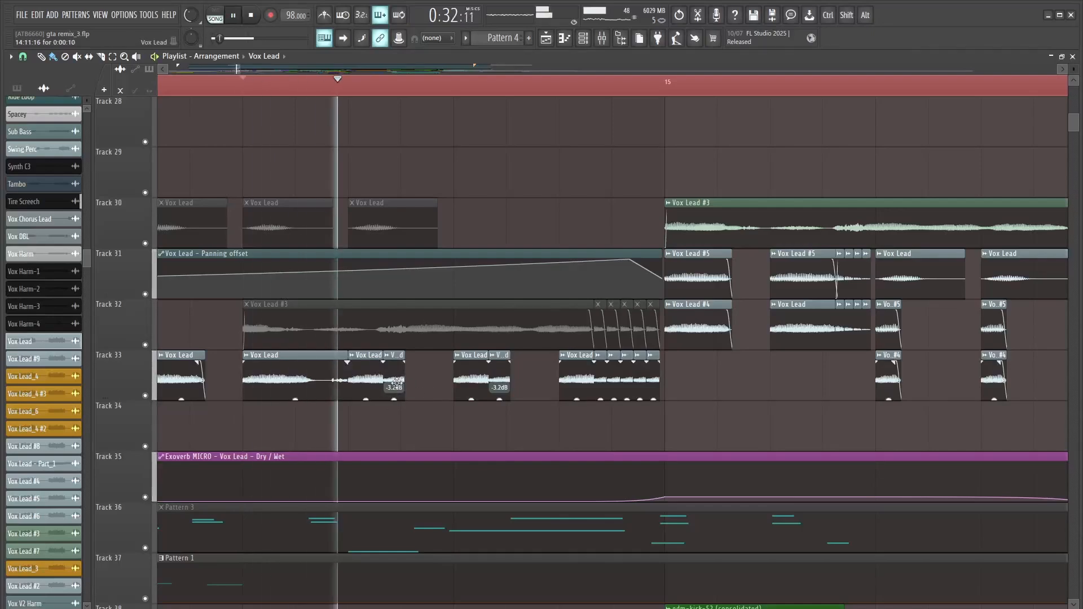
pyautogui.press('space')
pyautogui.moveTo(358, 432); pyautogui.dragTo(397, 429)
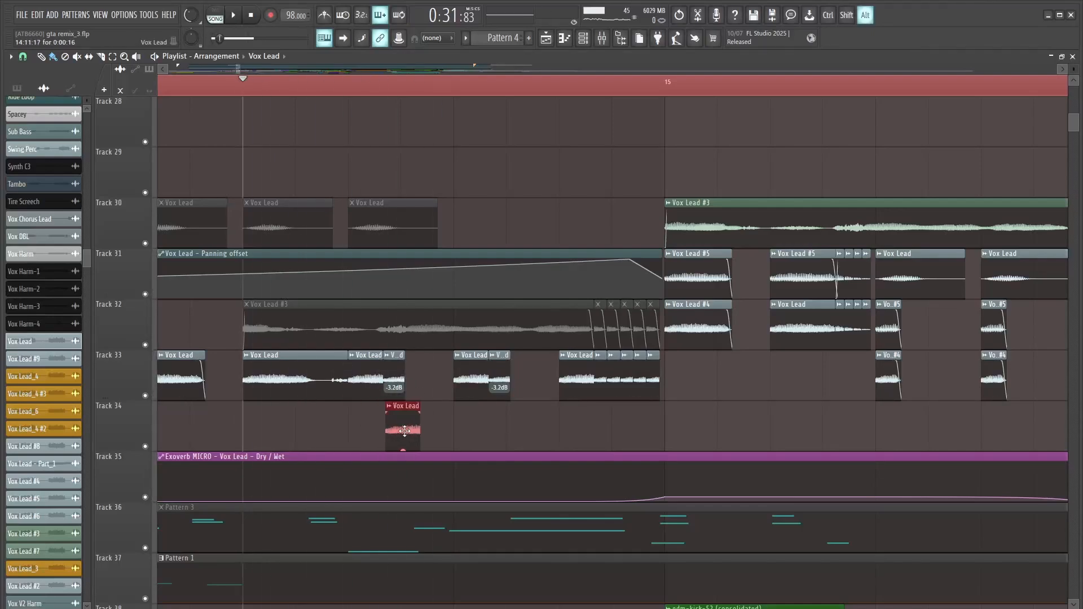
pyautogui.press('space')
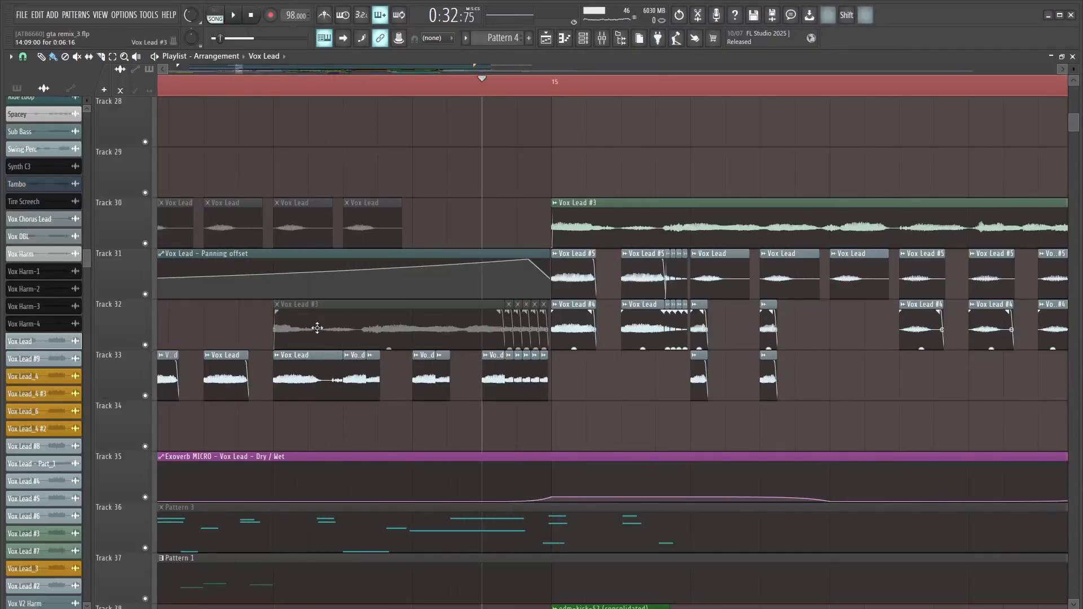
# - Play the stuttered slices leading into bar 15, and start playback of the Vox Lead #3 clip at bar 15
pyautogui.press('space')
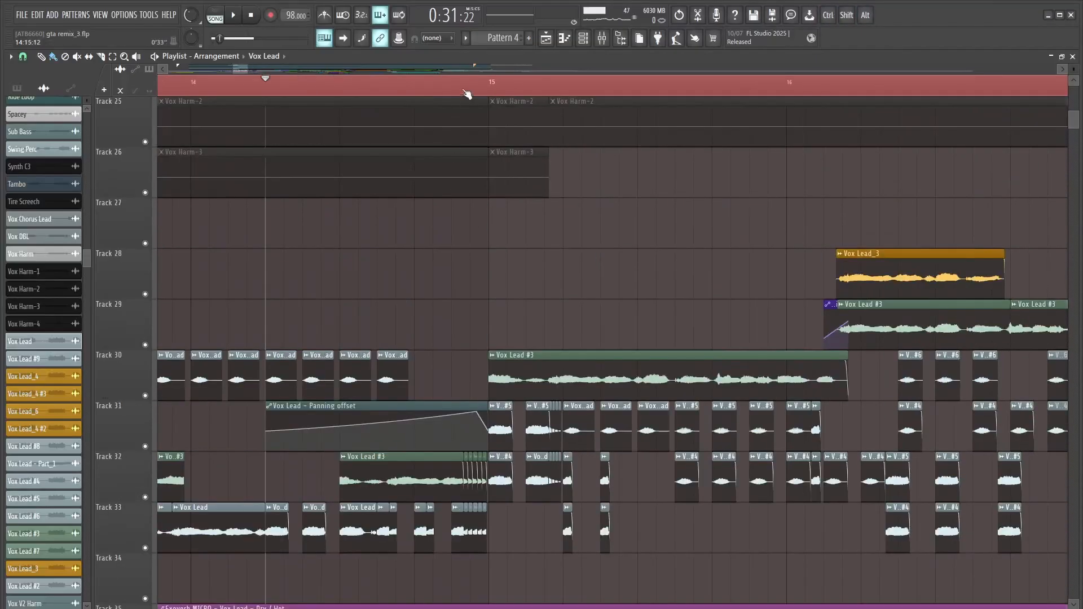
pyautogui.click(464, 92)
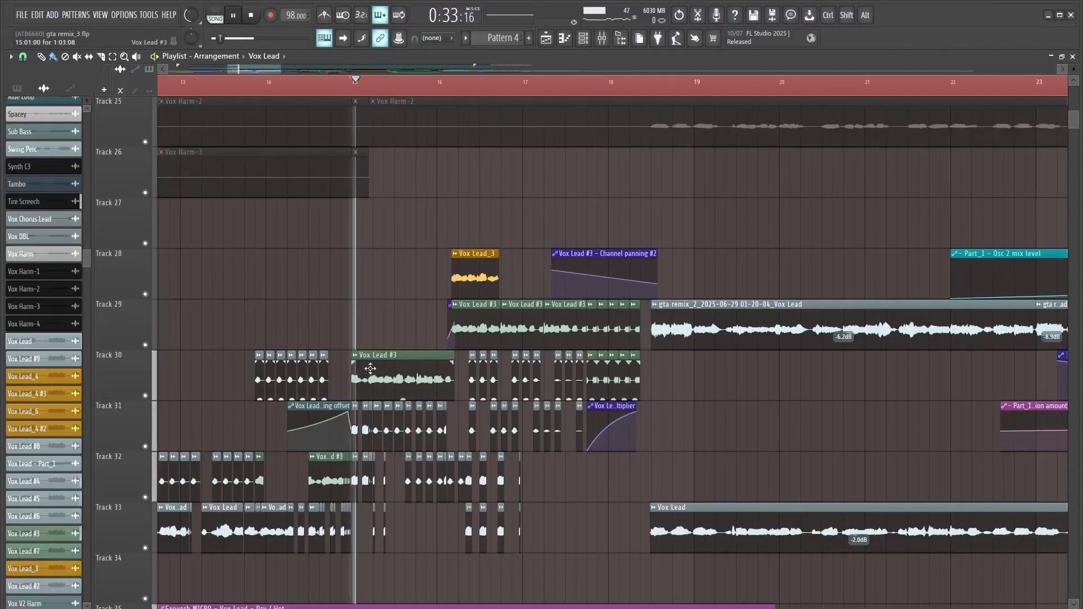
pyautogui.press('space')
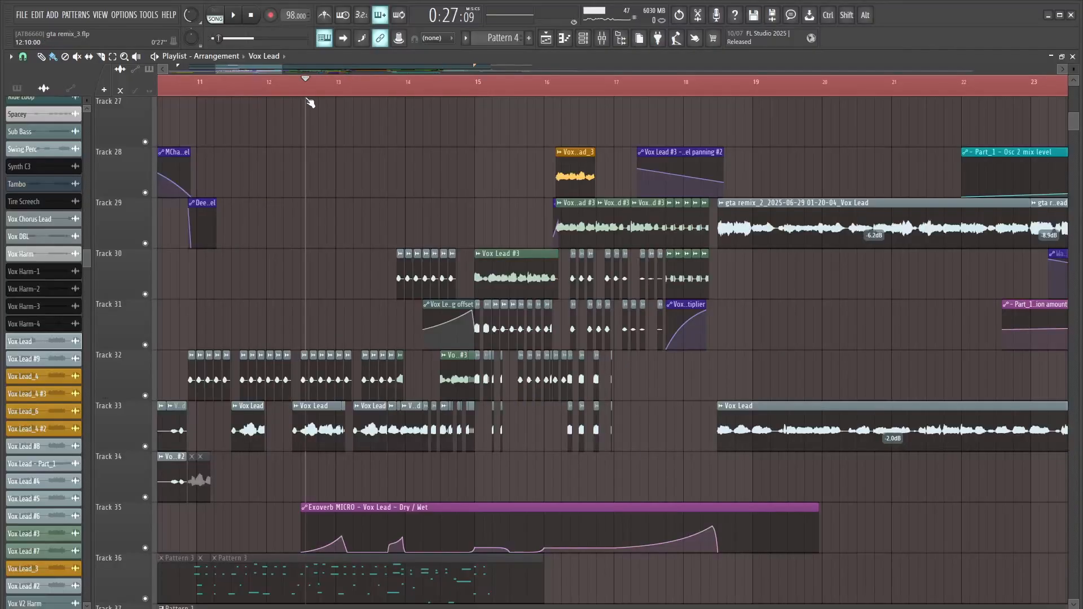
# - Play the earlier vocal chops from midway through bar 11 and return the playback position to midway through bar 12
pyautogui.moveTo(309, 102); pyautogui.dragTo(243, 105)
pyautogui.press('space')
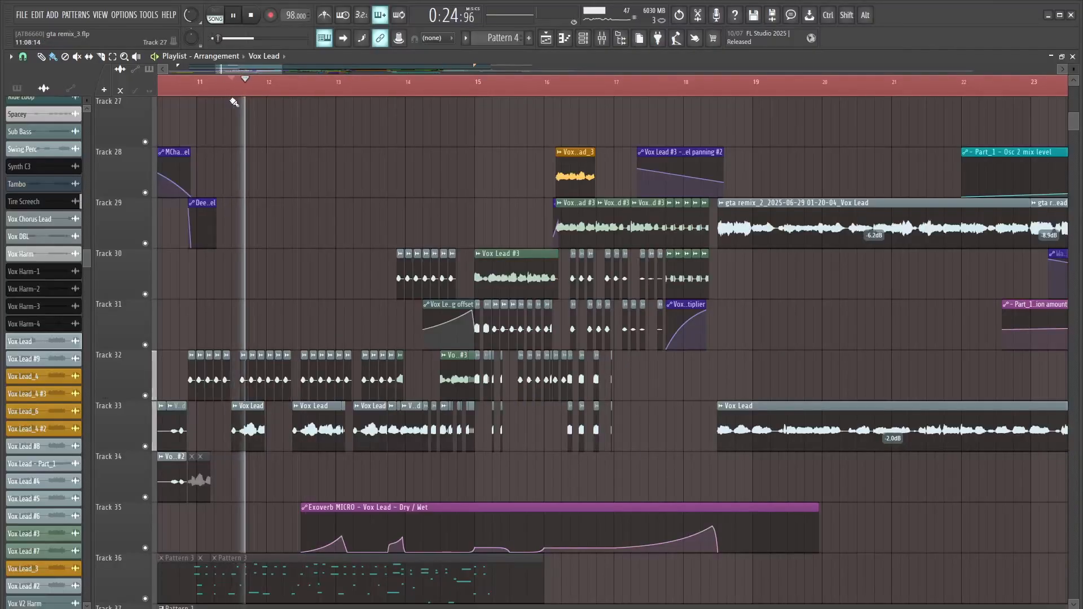
pyautogui.press('space')
pyautogui.click(282, 93)
pyautogui.moveTo(285, 96); pyautogui.dragTo(313, 93)
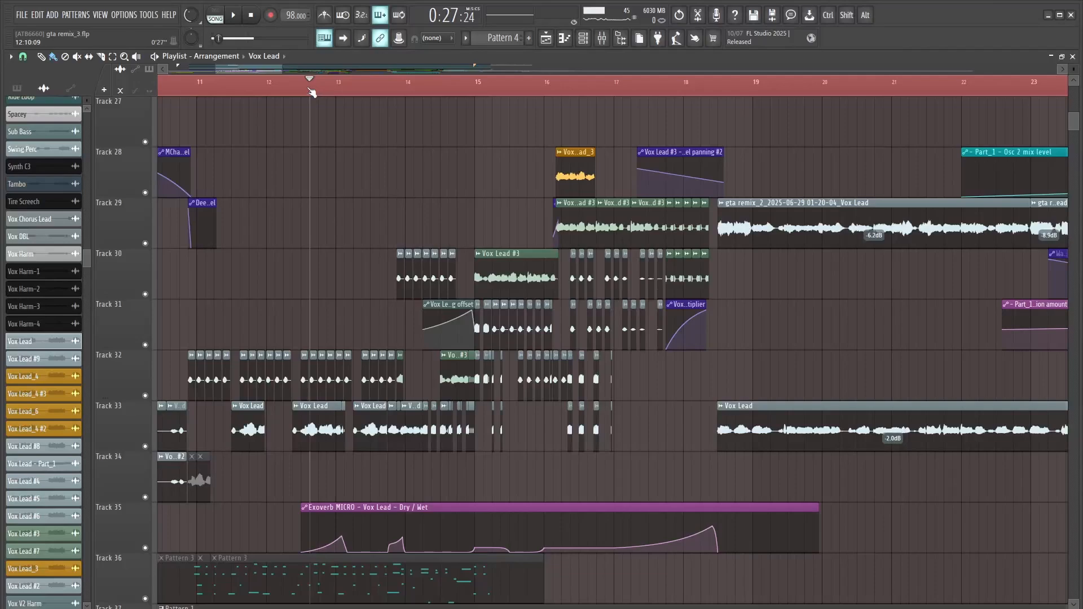
# - Play the section from bar 15 with all vocal layers and view the clips on tracks 28 to 33 up to bar 18
pyautogui.click(472, 90)
pyautogui.press('space')
pyautogui.scroll(3, 575, 248)
pyautogui.scroll(4, 509, 354)
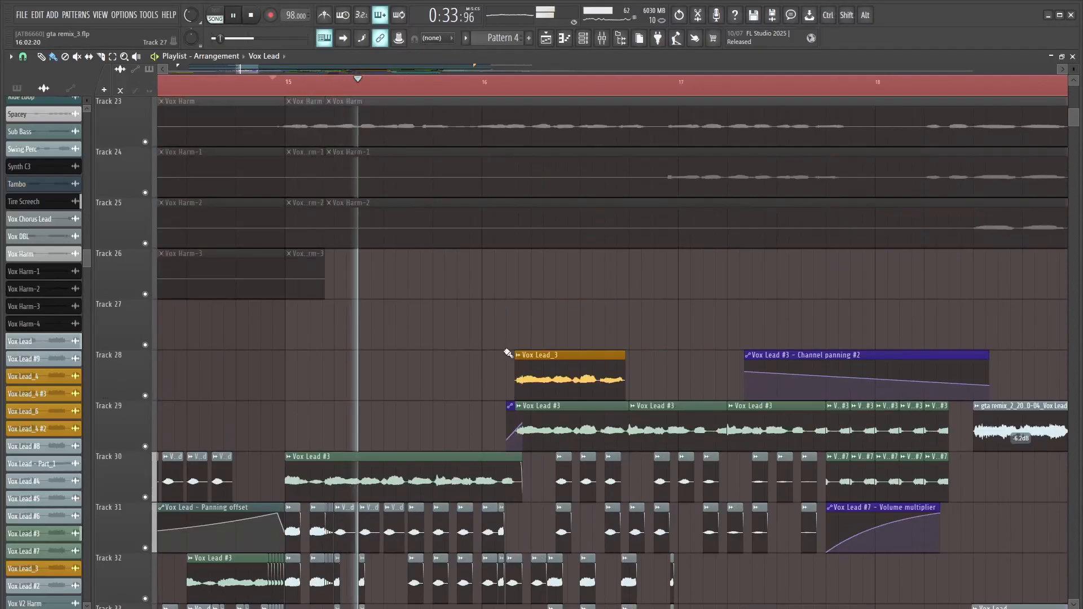
pyautogui.scroll(-4, 530, 440)
pyautogui.press('space')
pyautogui.press('space')
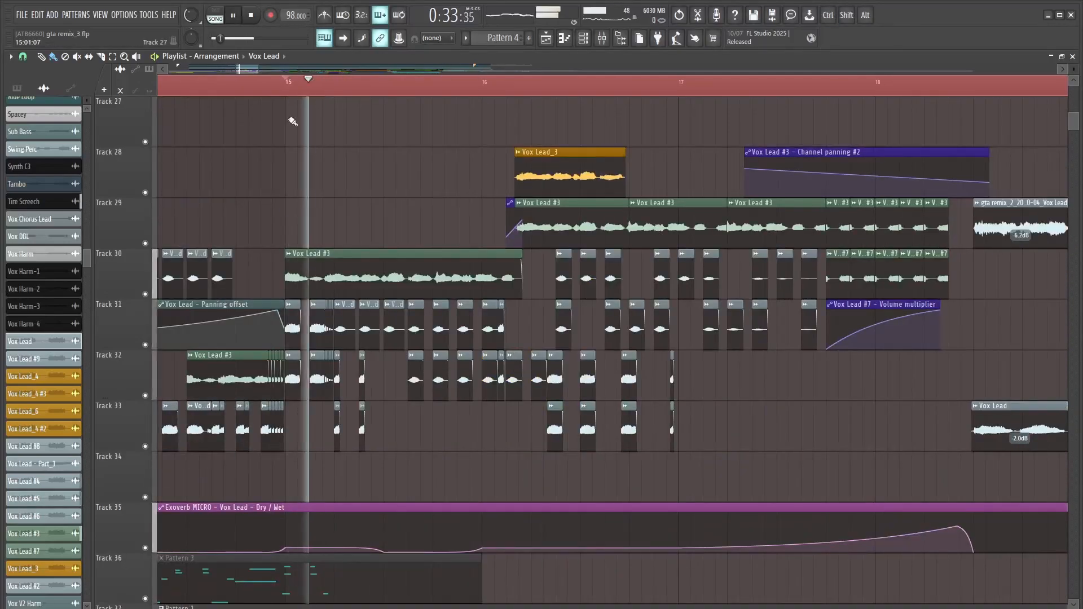
pyautogui.press('space')
# - Solo tracks 31 and 32, play their doubled Vox Lead chops from bar 15, and restore all tracks
pyautogui.rightClick(145, 345)
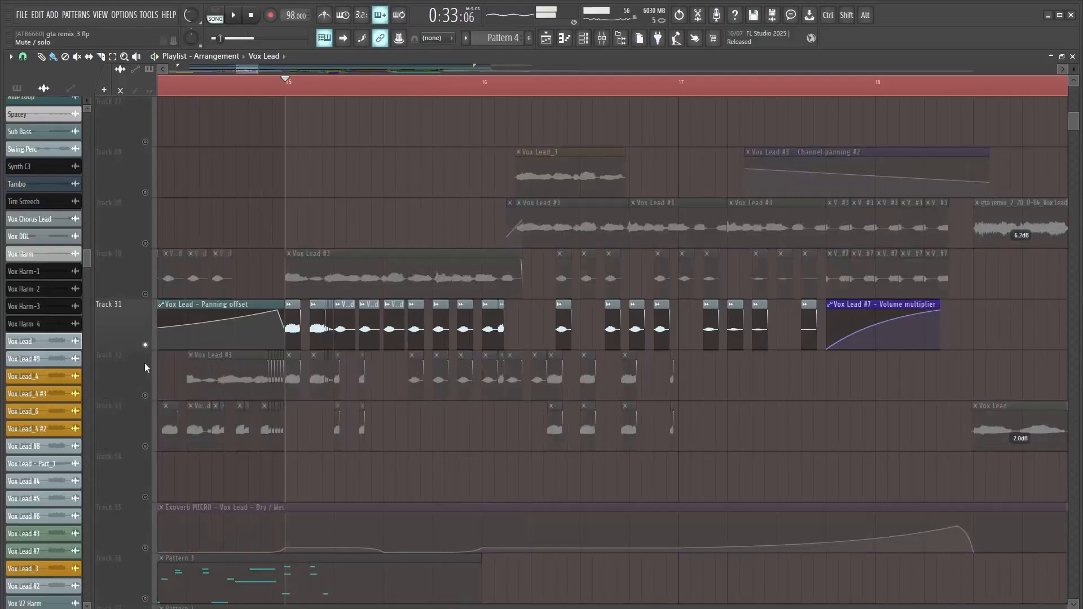
pyautogui.click(145, 396)
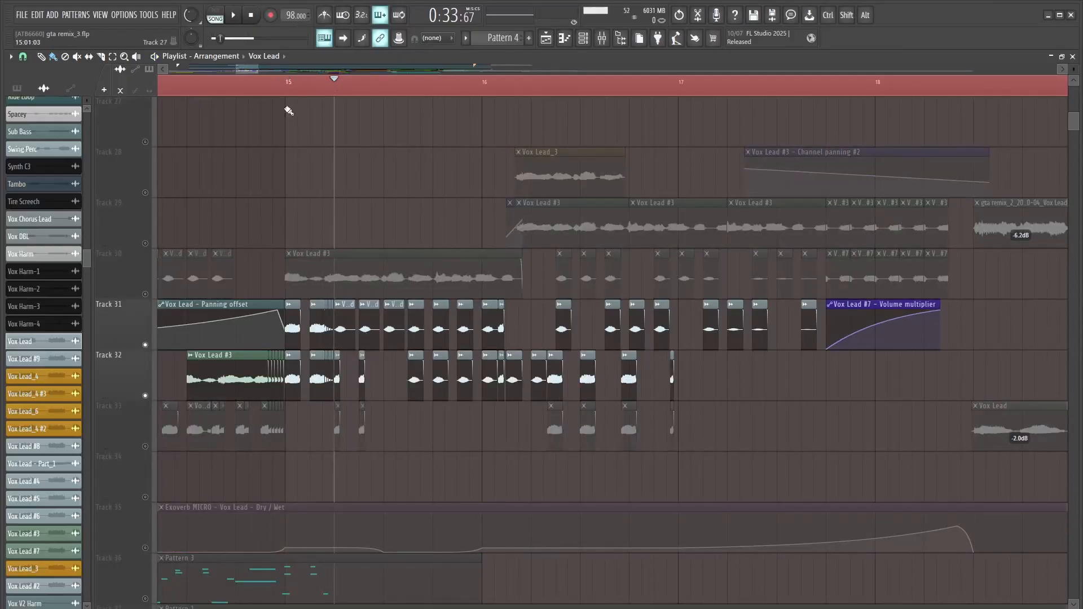
pyautogui.press('space')
pyautogui.scroll(-4, 334, 206)
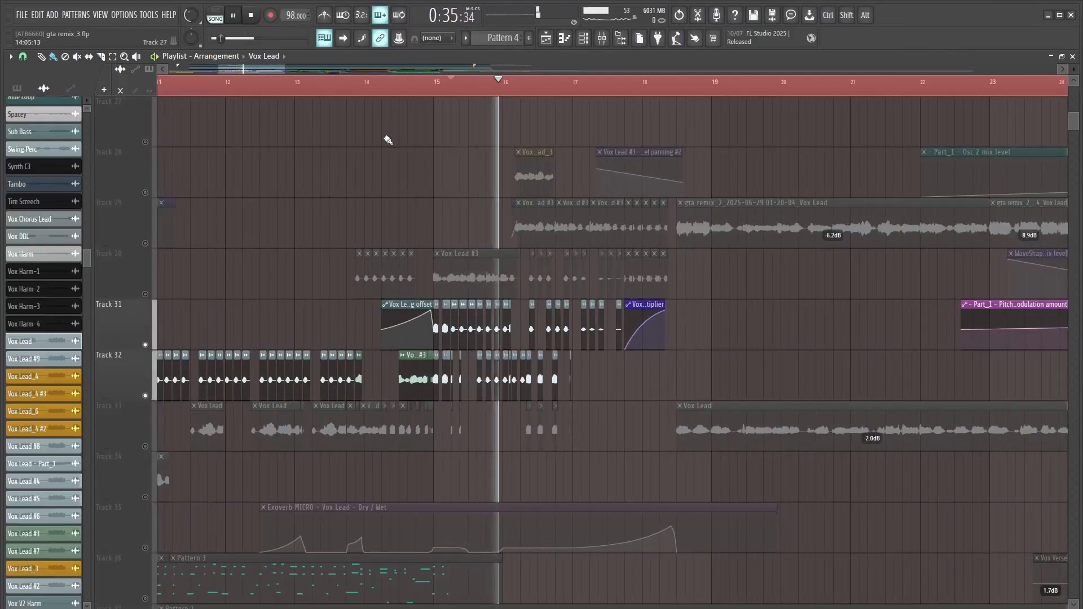
pyautogui.press('space')
pyautogui.scroll(4, 518, 391)
pyautogui.rightClick(145, 396)
pyautogui.rightClick(145, 397)
# - View the Vox Lead #4 and Vox Lead #5 channel settings, and play their paired chops before bar 16
pyautogui.scroll(4, 379, 374)
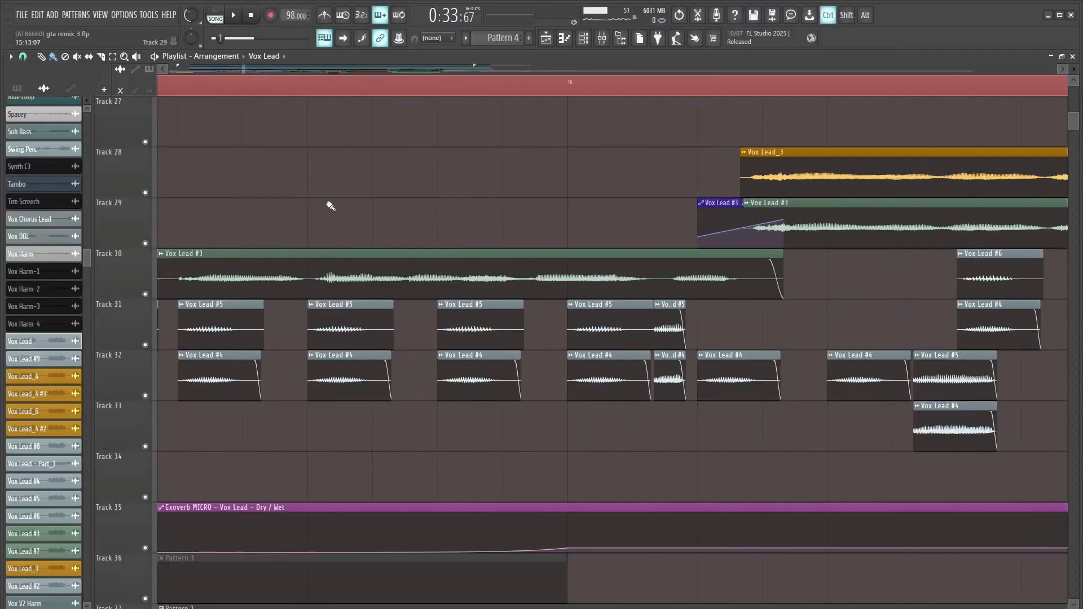
pyautogui.scroll(-3, 325, 200)
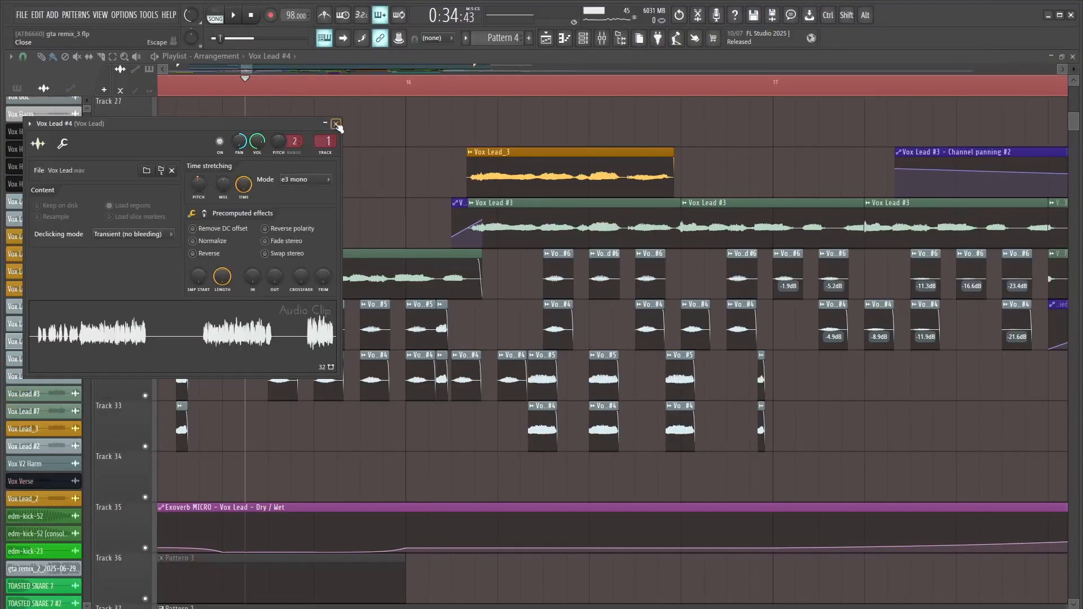
pyautogui.click(335, 124)
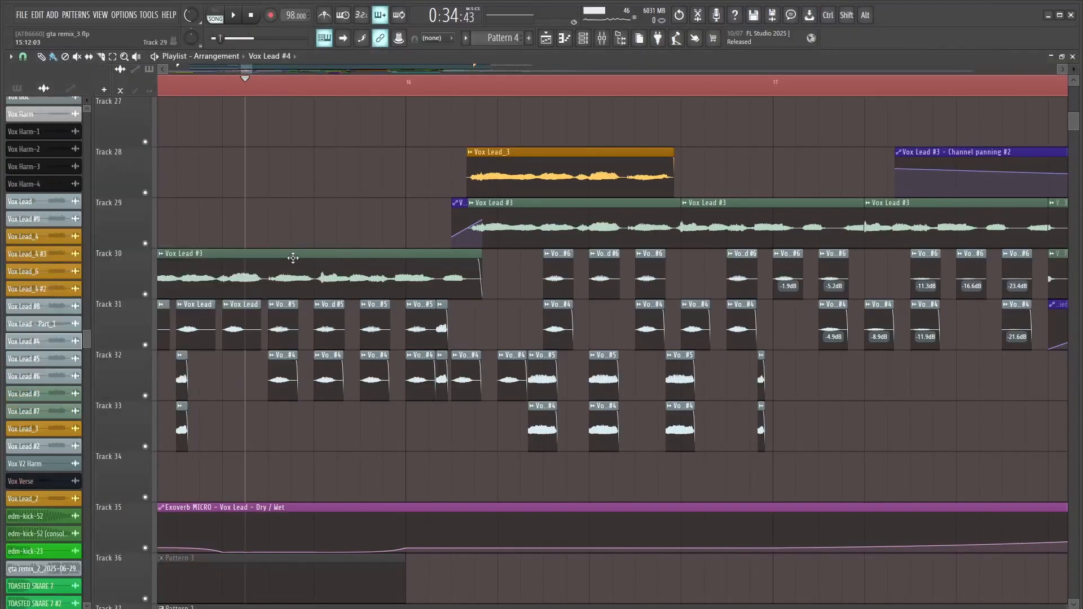
pyautogui.doubleClick(289, 329)
pyautogui.click(351, 138)
pyautogui.press('space')
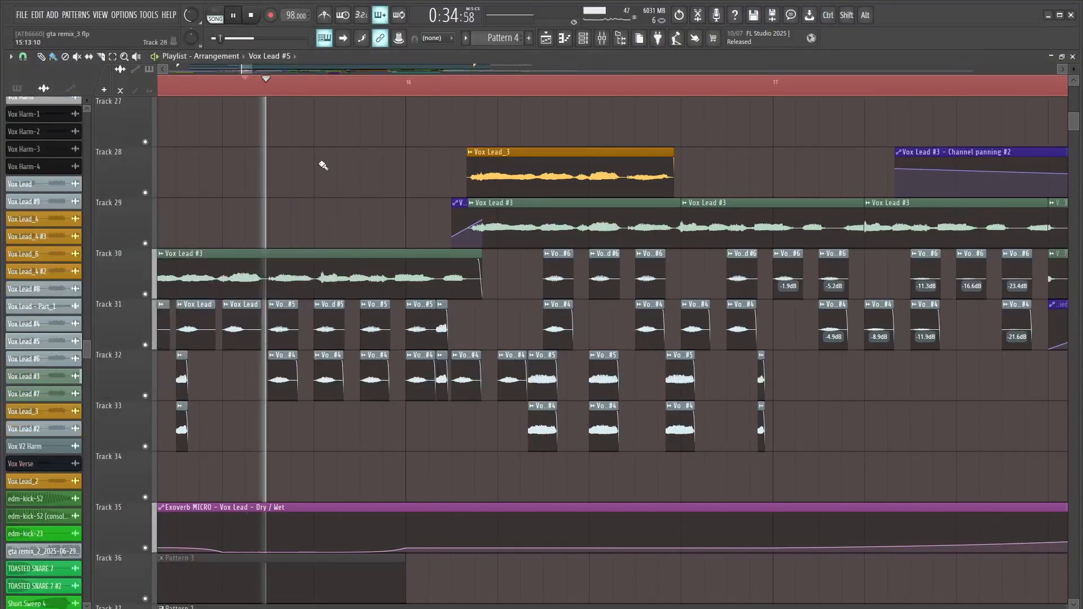
# - Solo track 28 and play the Vox Lead_3 clip just after bar 16
pyautogui.scroll(-4, 395, 254)
pyautogui.scroll(3, 417, 282)
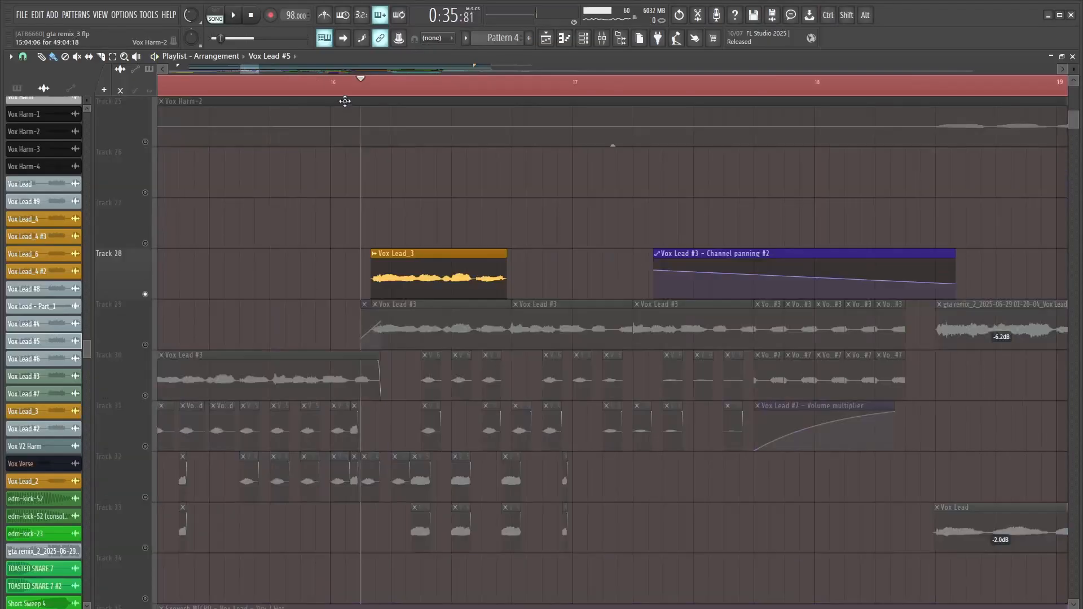
pyautogui.press('space')
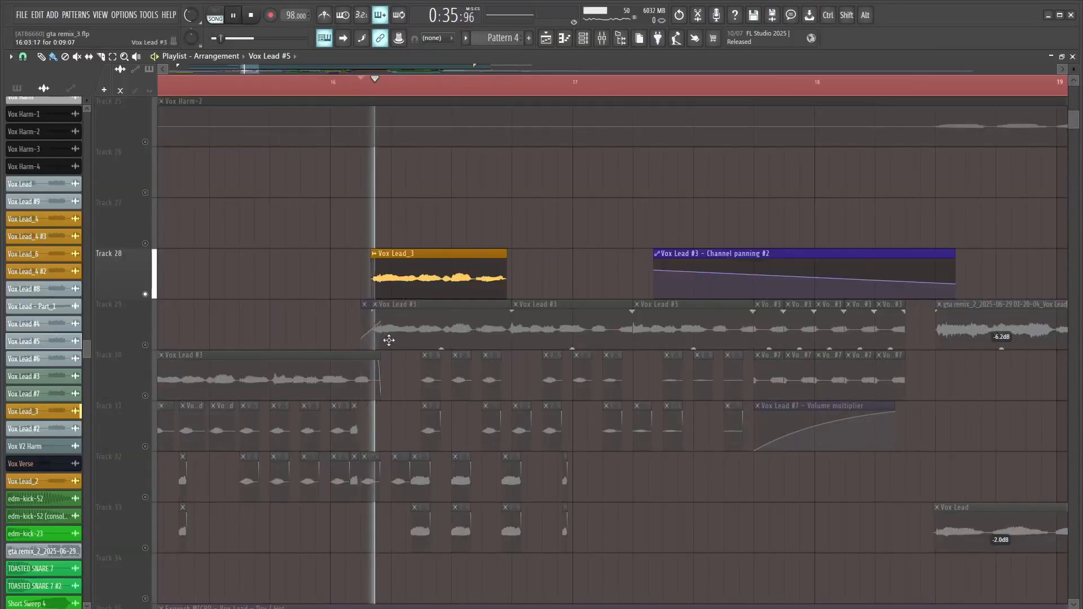
pyautogui.press('space')
# - View the Vox Lead_3 channel settings and the editing commands available for its waveform, and close them
pyautogui.rightClick(145, 345)
pyautogui.rightClick(326, 388)
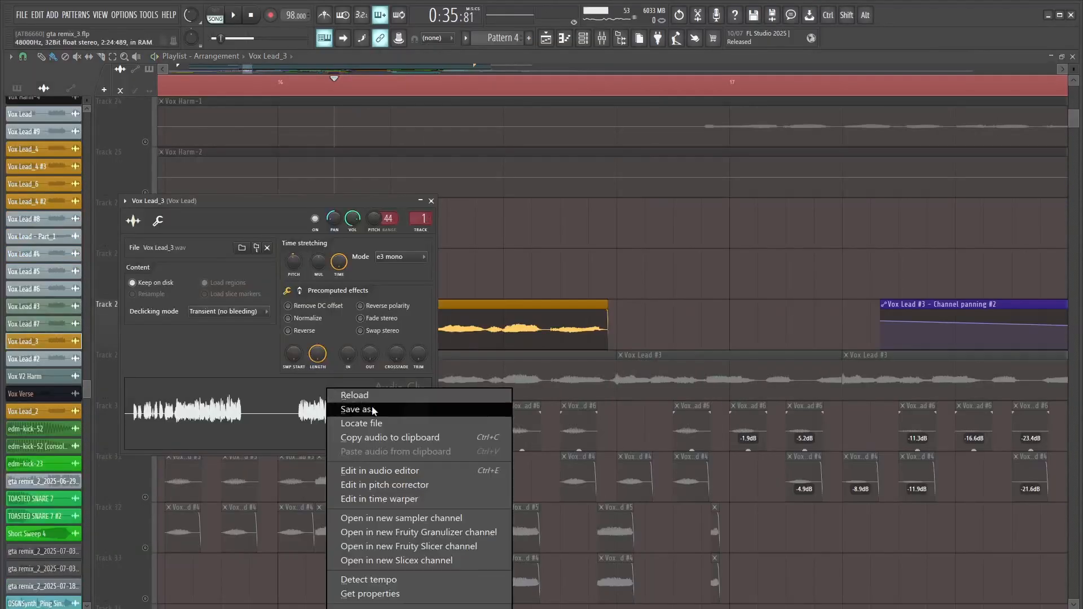
pyautogui.click(387, 503)
pyautogui.press('Escape')
pyautogui.click(431, 201)
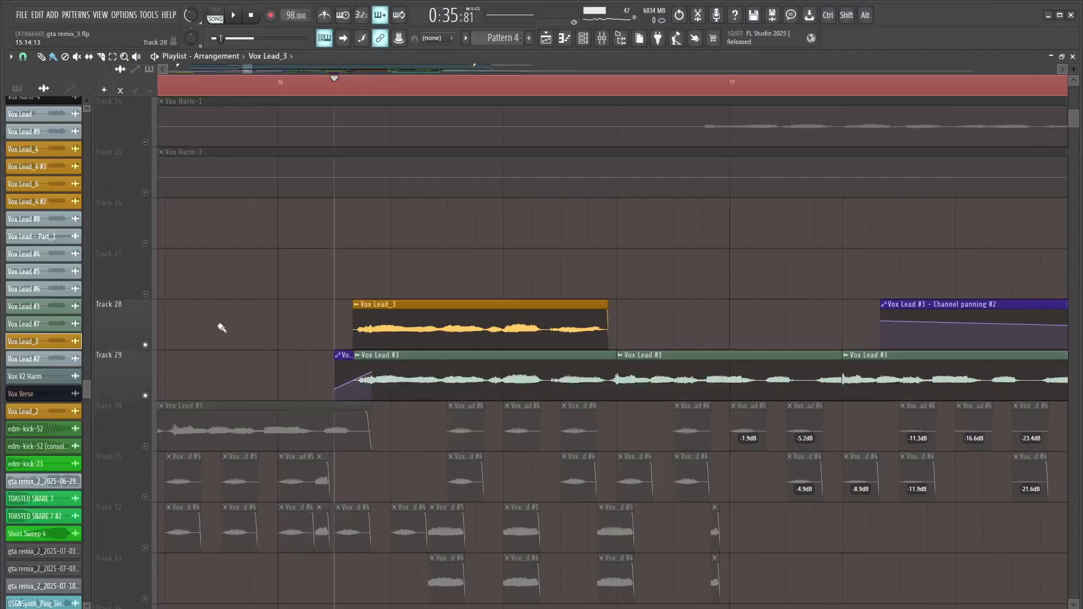
# - Play Vox Lead_3 with the track 29 Vox Lead #3 layer, then restore all tracks and replay the passage after bar 16
pyautogui.press('space')
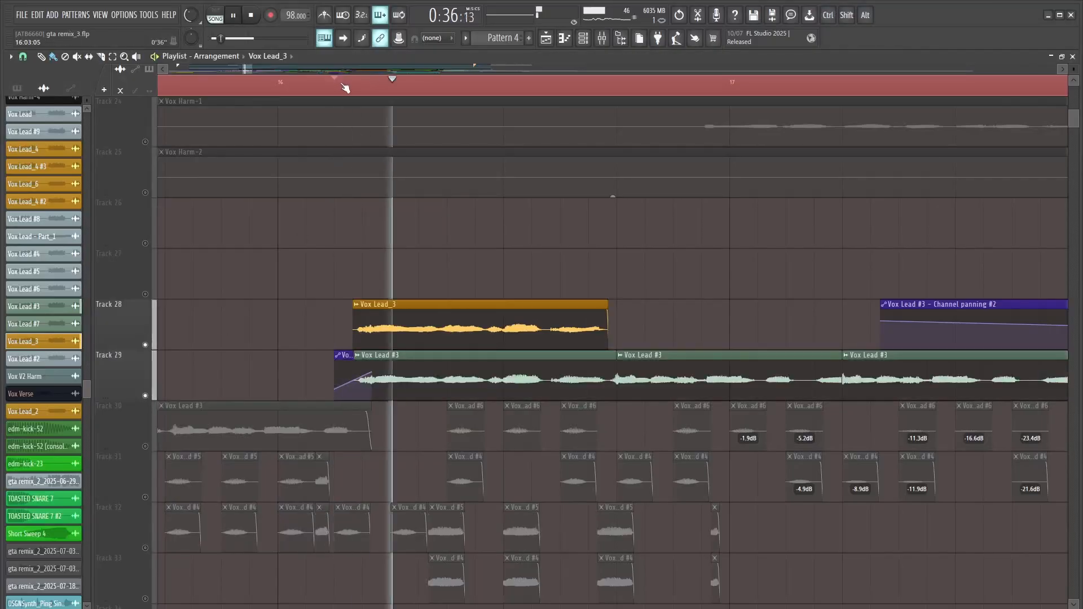
pyautogui.press('space')
pyautogui.rightClick(145, 344)
pyautogui.press('space')
pyautogui.scroll(-4, 483, 261)
pyautogui.scroll(1, 193, 416)
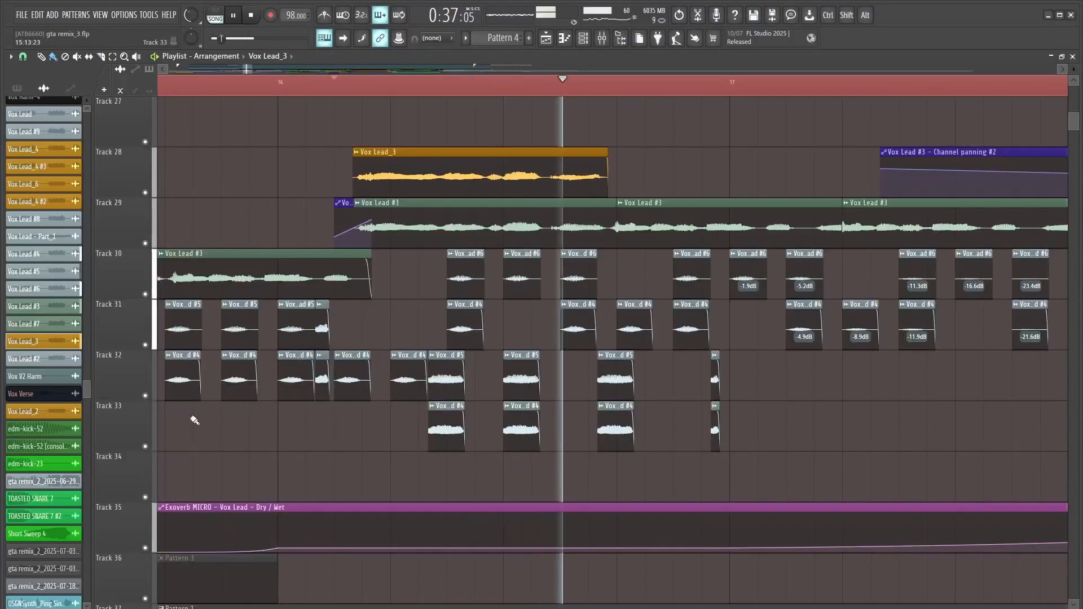
# - Solo the vocal chop tracks 30 to 33 and play them after bar 16 and from just after bar 14
pyautogui.rightClick(145, 446)
pyautogui.press('space')
pyautogui.scroll(-2, 440, 154)
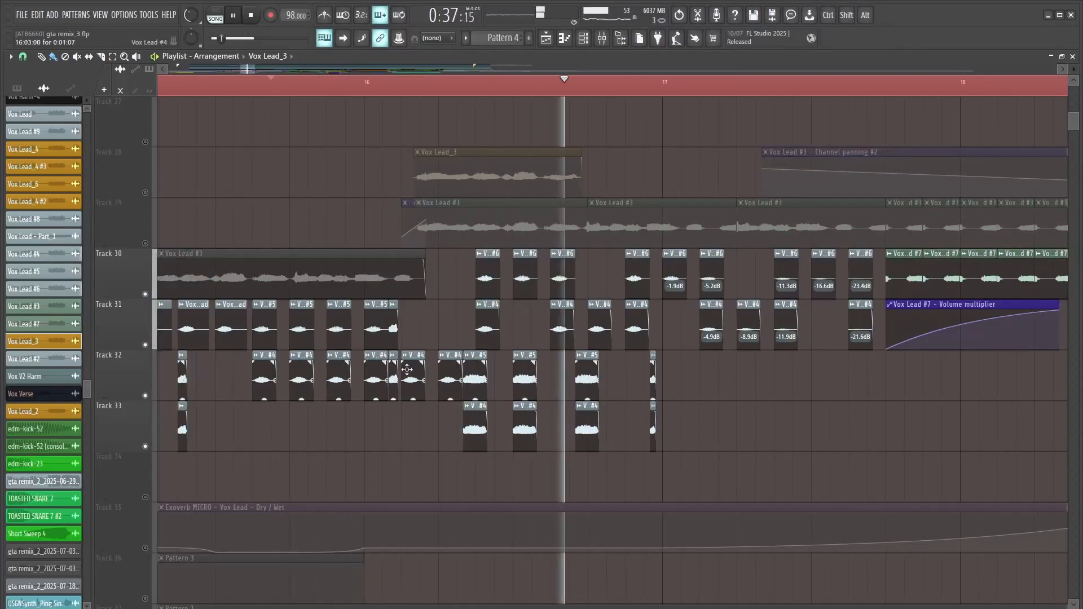
pyautogui.press('space')
pyautogui.scroll(-3, 397, 358)
pyautogui.scroll(4, 418, 366)
pyautogui.click(245, 86)
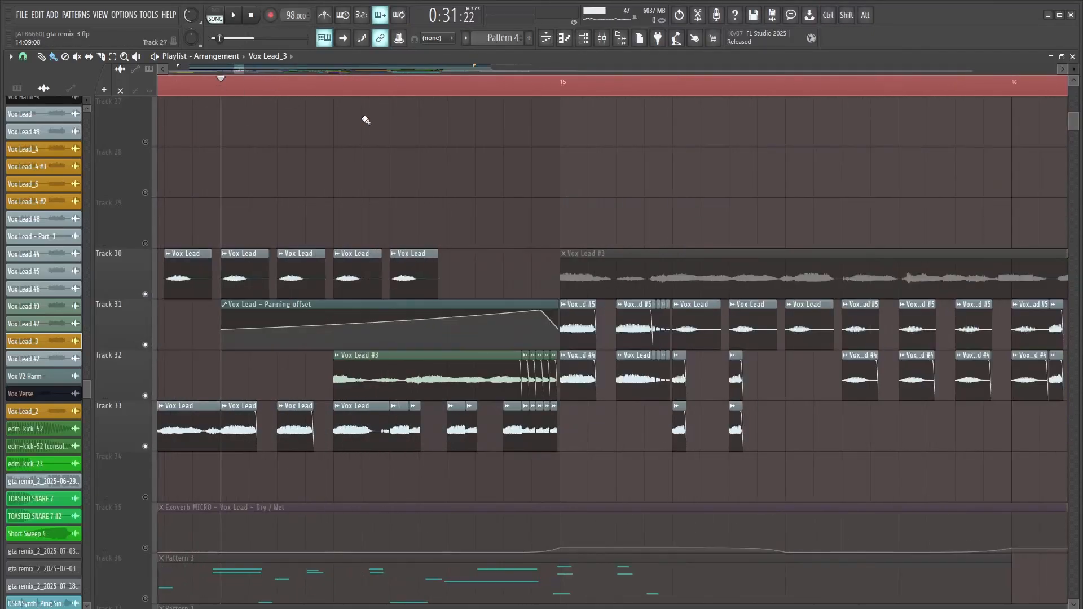
pyautogui.press('space')
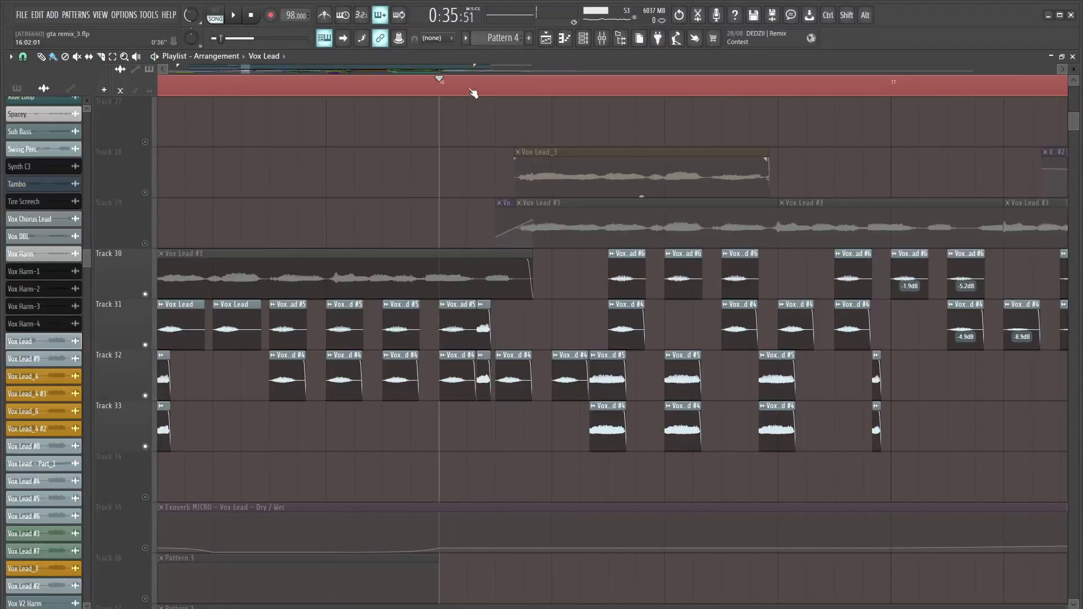
# - Play the soloed chops on tracks 30 to 33 several times from around bar 16 into bar 17
pyautogui.click(471, 91)
pyautogui.press('space')
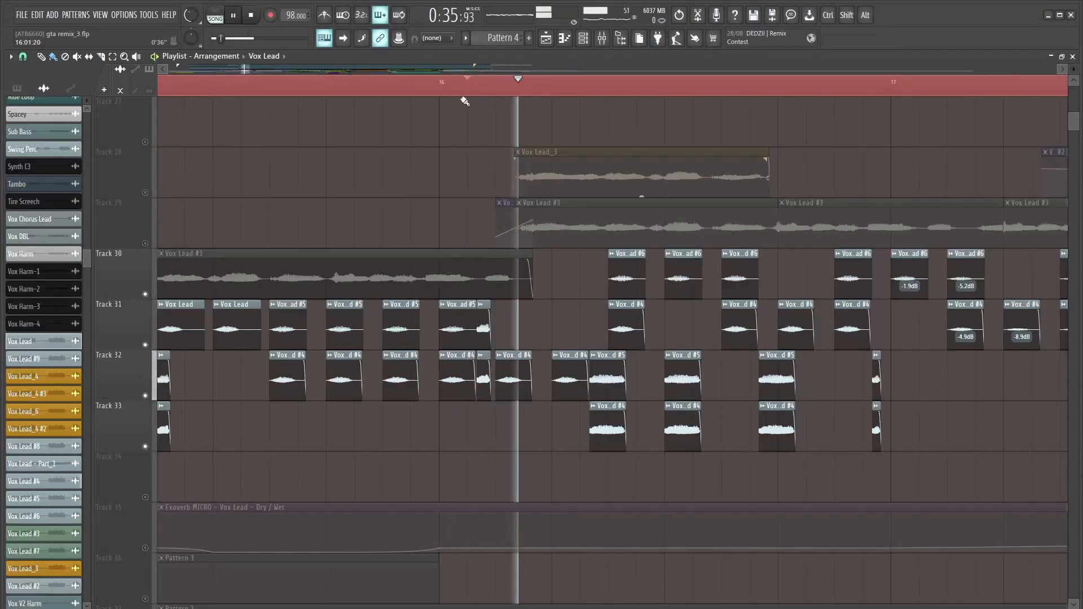
pyautogui.scroll(-4, 349, 180)
pyautogui.scroll(3, 657, 271)
pyautogui.press('space')
pyautogui.scroll(-3, 666, 319)
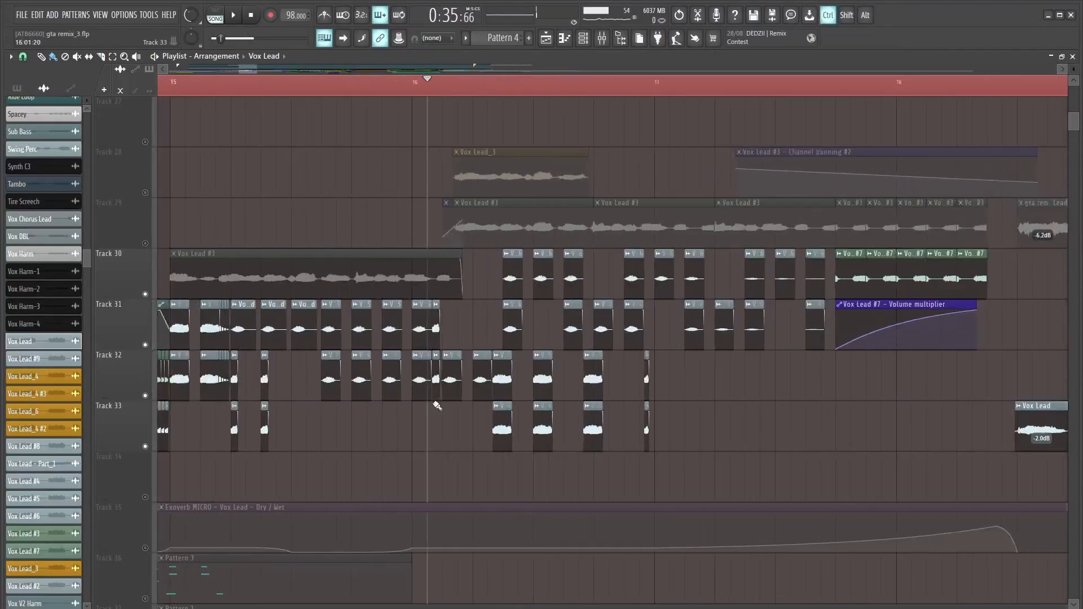
pyautogui.scroll(4, 399, 326)
pyautogui.press('space')
pyautogui.scroll(-3, 333, 387)
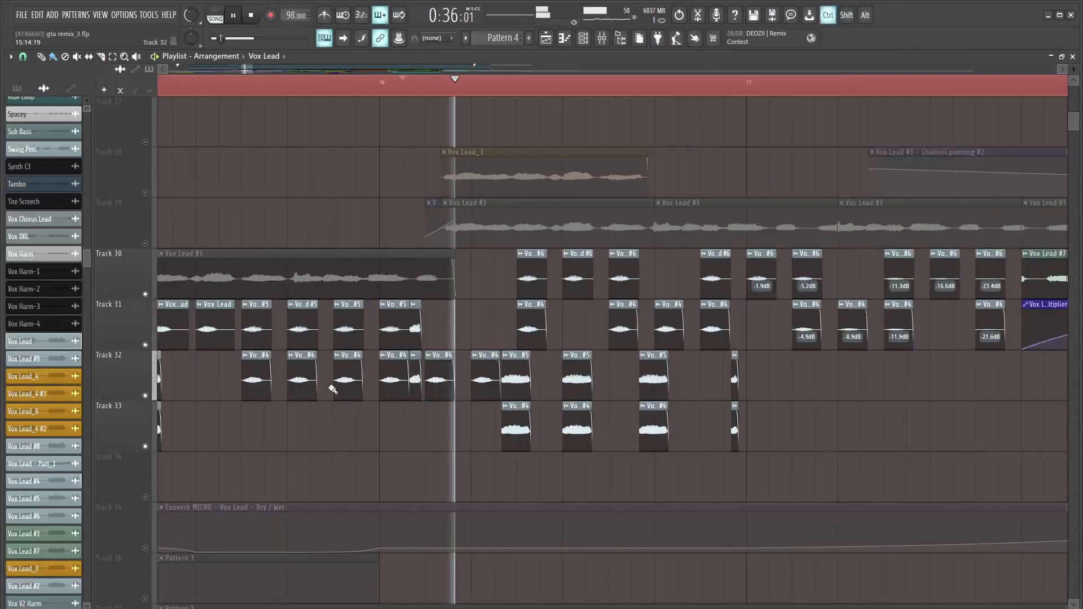
pyautogui.scroll(4, 624, 411)
pyautogui.scroll(-3, 568, 393)
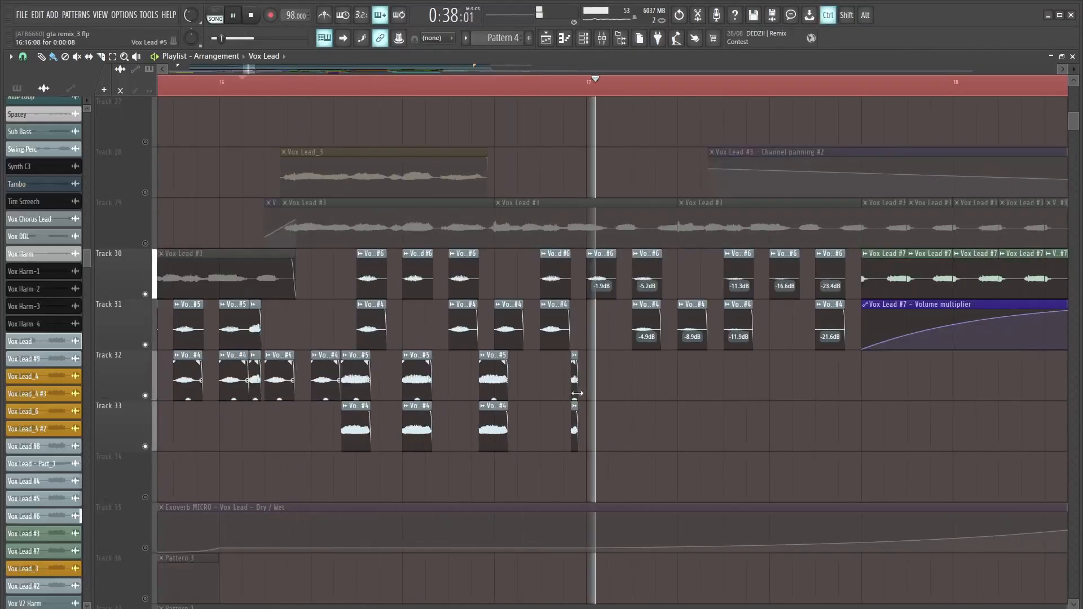
pyautogui.press('space')
# - Restore all tracks and play the full arrangement from 16:06:00 into bar 17
pyautogui.click(345, 89)
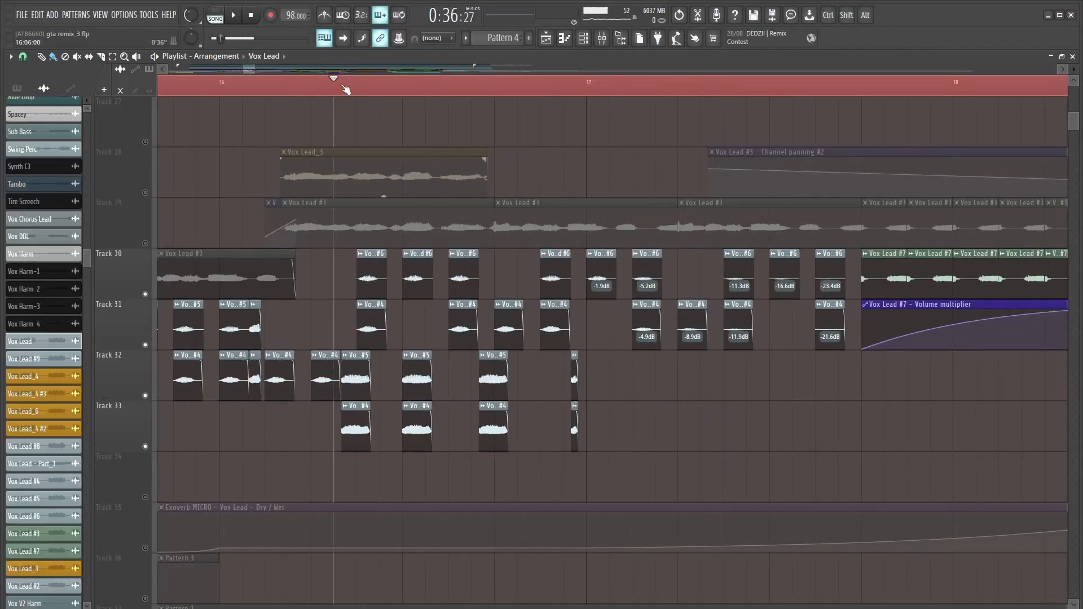
pyautogui.click(145, 243)
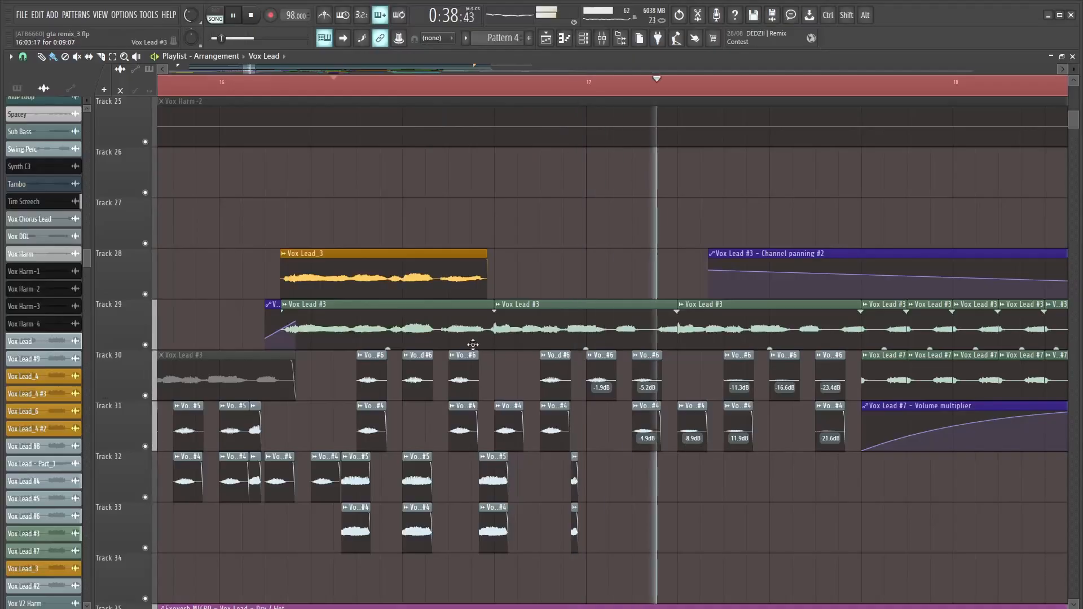
pyautogui.scroll(-3, 473, 345)
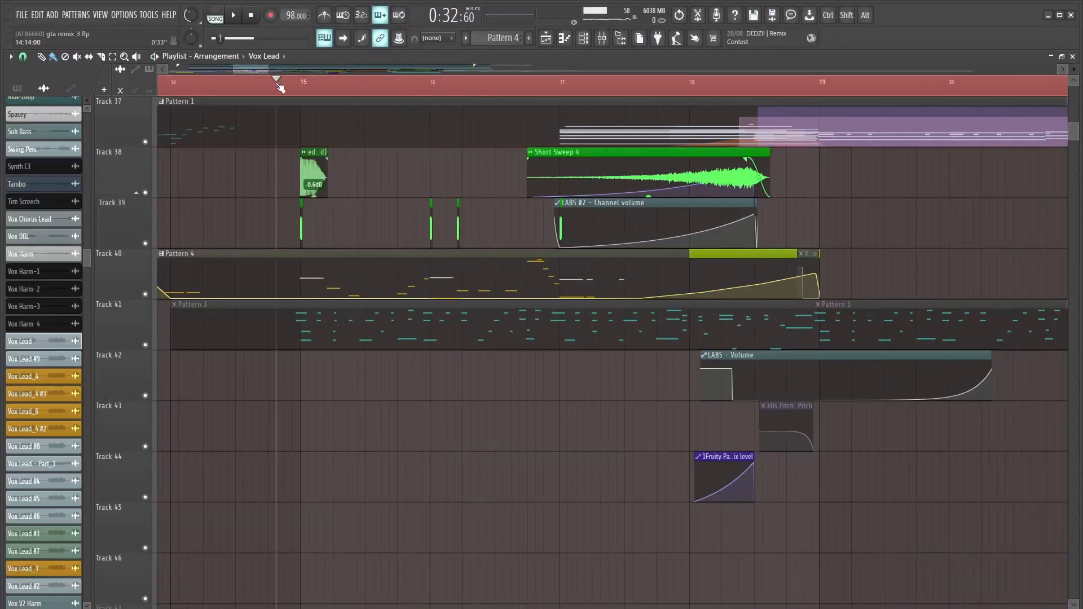
# - Solo the short kick clips on track 39 and play them from just before bar 15
pyautogui.press('space')
pyautogui.scroll(3, 251, 271)
pyautogui.scroll(1, 283, 260)
pyautogui.rightClick(146, 293)
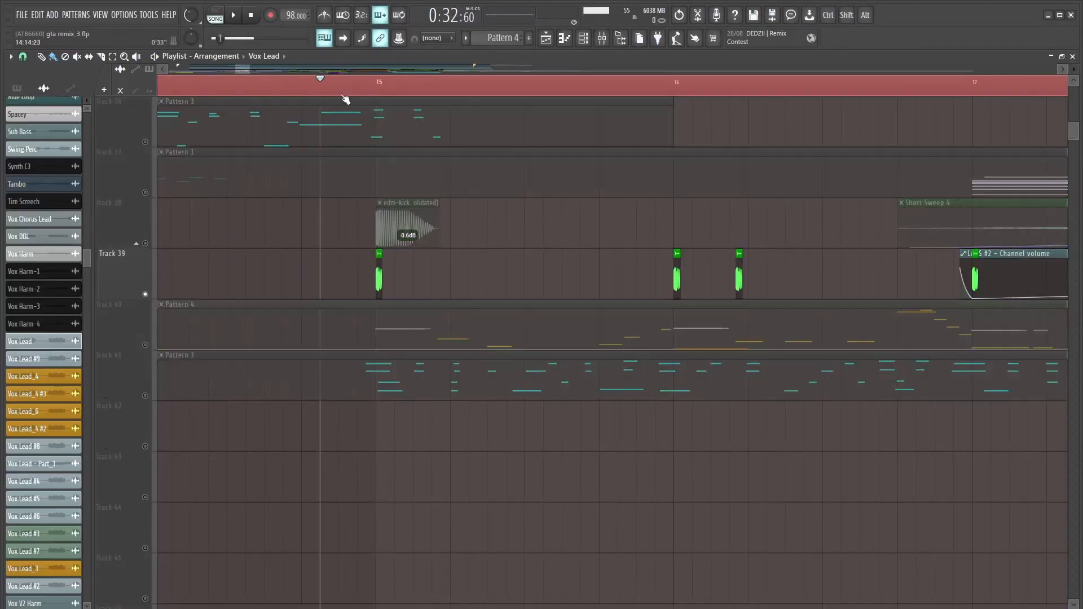
pyautogui.click(358, 86)
pyautogui.press('space')
pyautogui.scroll(2, 331, 237)
pyautogui.press('space')
# - Enable track 38 alongside the soloed track 39, then restore all tracks and play from just before bar 15
pyautogui.click(145, 244)
pyautogui.scroll(6, 389, 263)
pyautogui.scroll(-5, 385, 262)
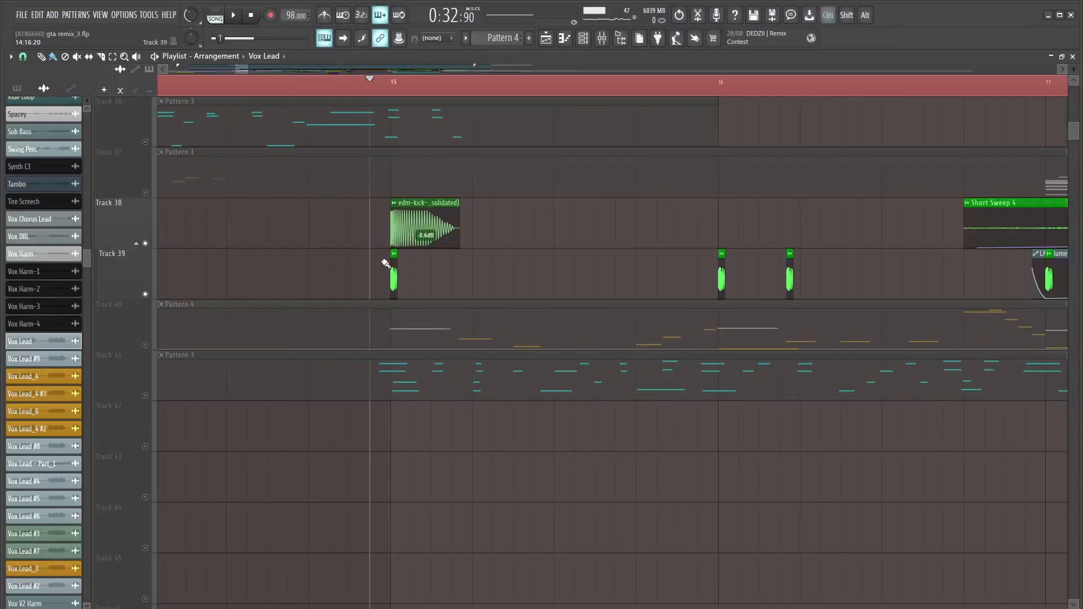
pyautogui.scroll(4, 411, 301)
pyautogui.scroll(-3, 410, 303)
pyautogui.rightClick(146, 294)
pyautogui.press('space')
pyautogui.scroll(-6, 782, 293)
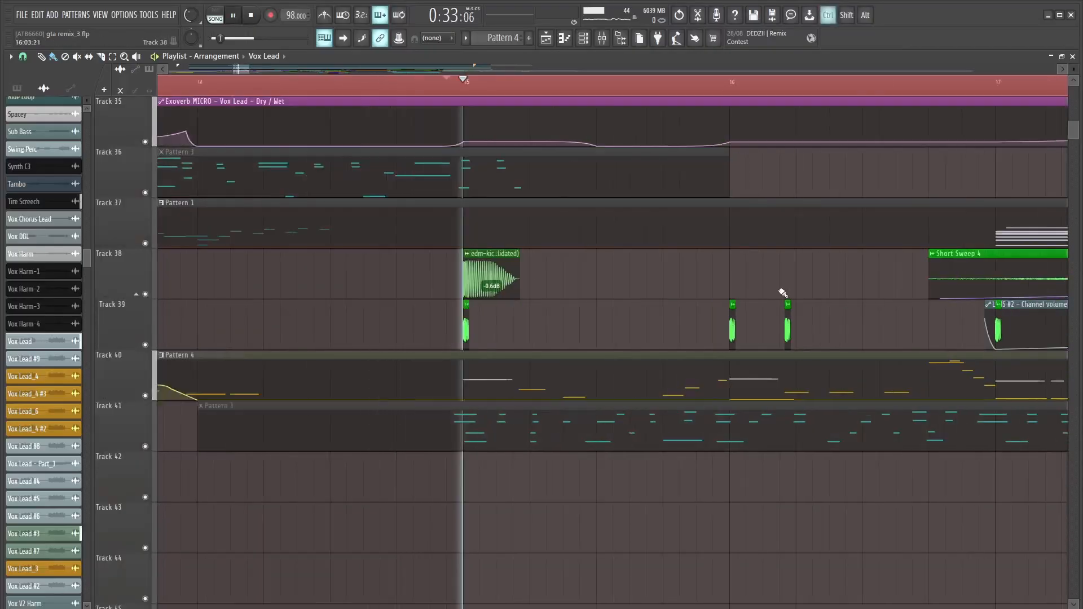
# - Play from about bar 11, then listen to track 40's Pattern 4 soloed after bar 15 and restore all tracks
pyautogui.click(280, 83)
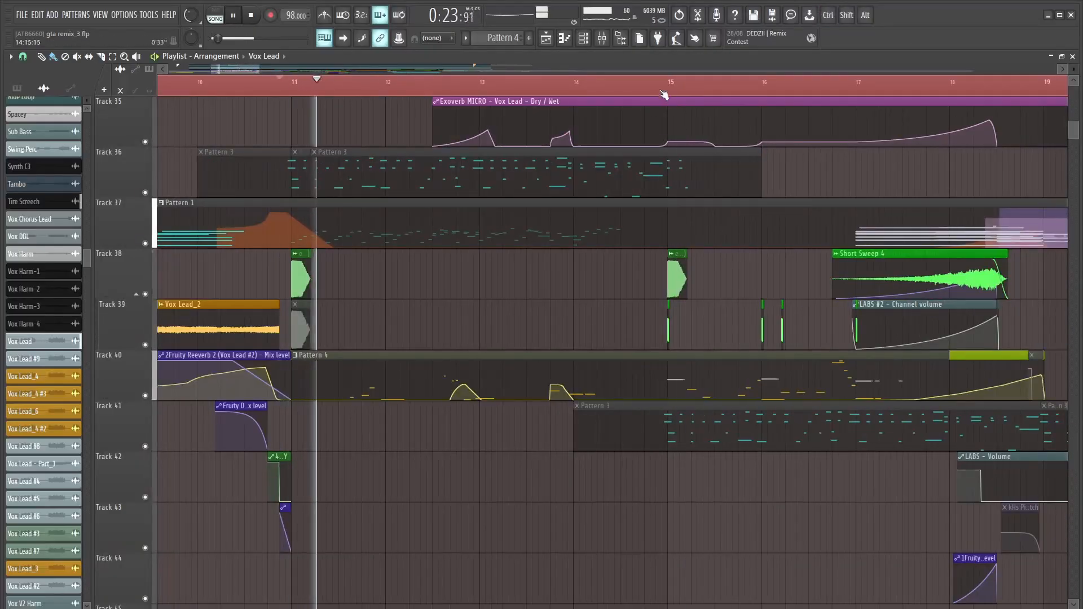
pyautogui.rightClick(146, 396)
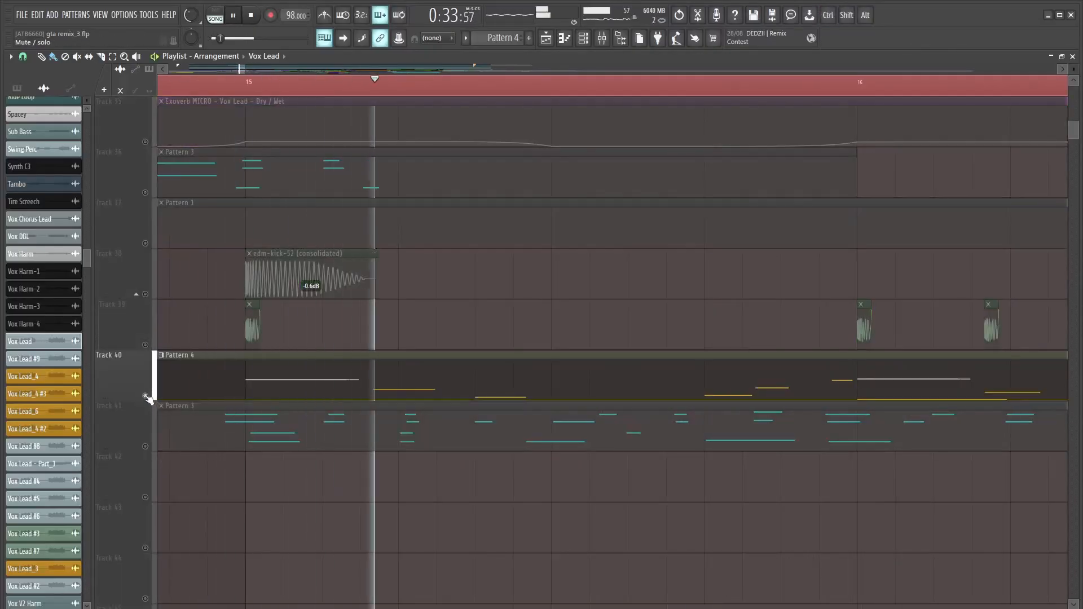
pyautogui.rightClick(145, 396)
# - View Pattern 4's edm-kick-52 (consolidated) #2 notes in the piano roll and play them around pattern bars 5 and 6
pyautogui.press('space')
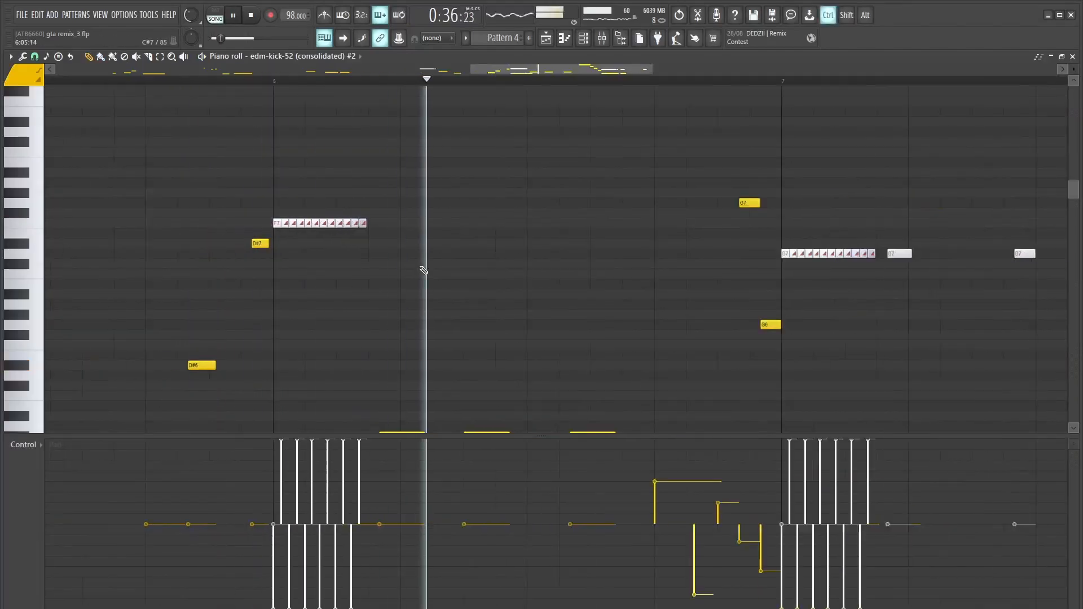
pyautogui.press('space')
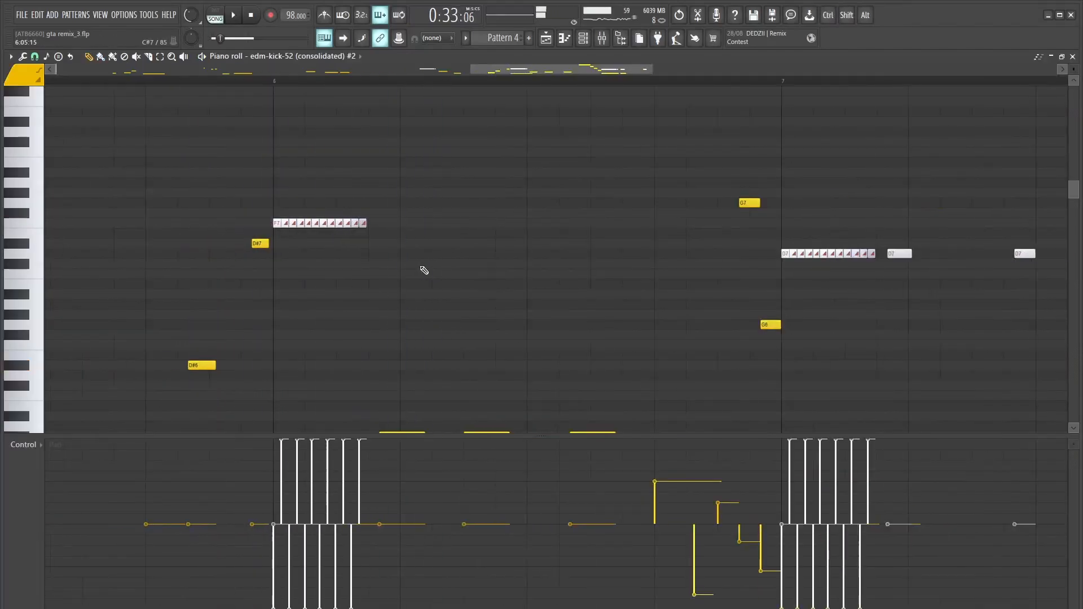
pyautogui.press('space')
pyautogui.scroll(5, 406, 266)
pyautogui.press('space')
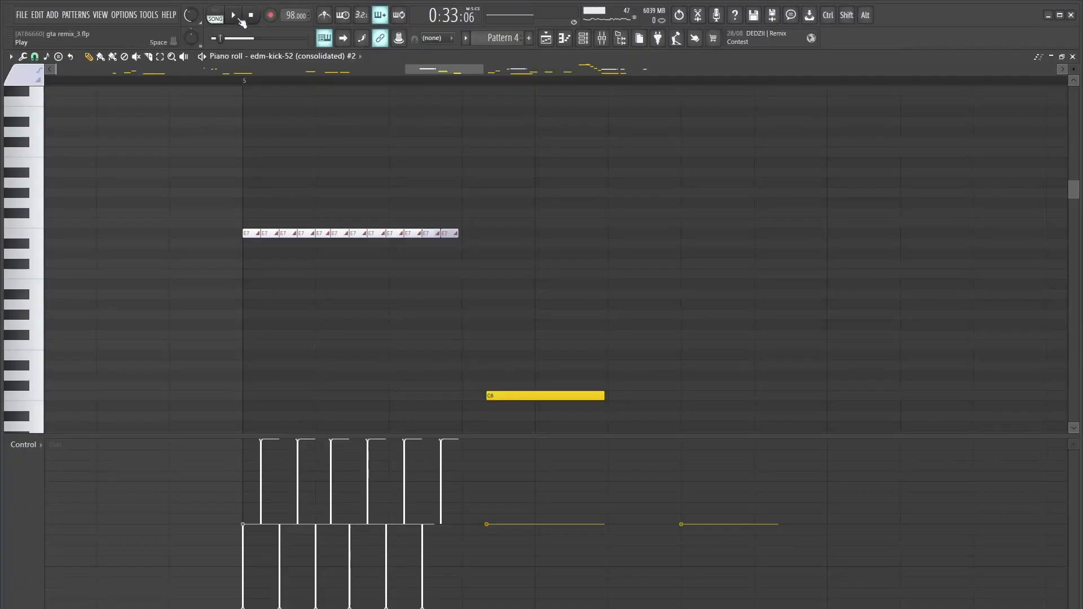
# - Scrub the run of repeated notes at pattern bar 5 with the Playback tool, and play on toward bar 7
pyautogui.press('y')
pyautogui.click(250, 210)
pyautogui.moveTo(252, 209); pyautogui.dragTo(408, 223)
pyautogui.moveTo(229, 233); pyautogui.dragTo(314, 227)
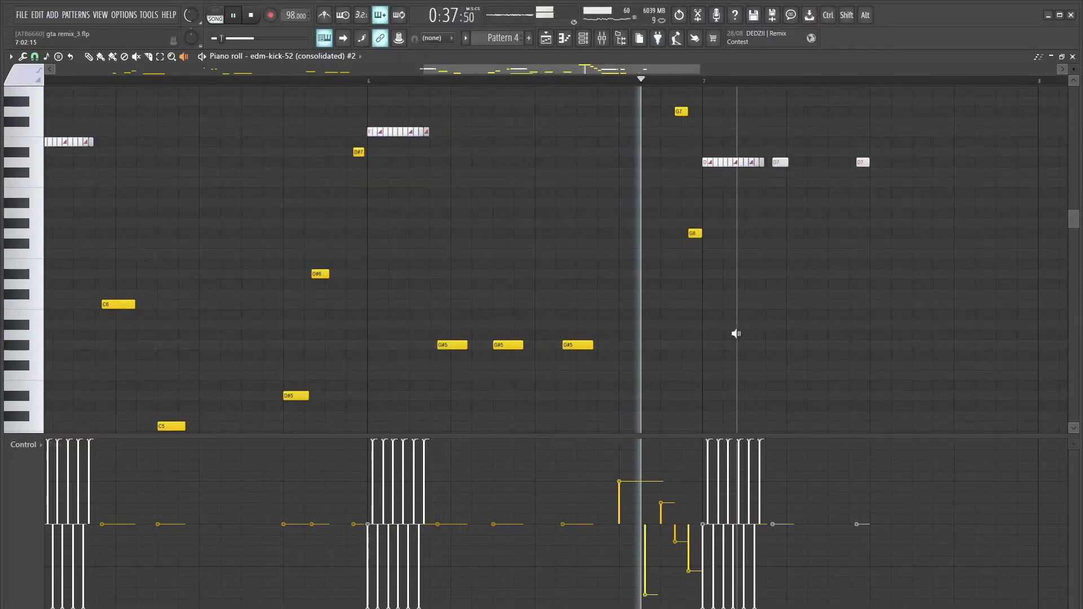
pyautogui.press('space')
# - Examine the high notes and their panning values before pattern bar 7, and start playback just ahead of them
pyautogui.scroll(7, 728, 294)
pyautogui.scroll(3, 702, 243)
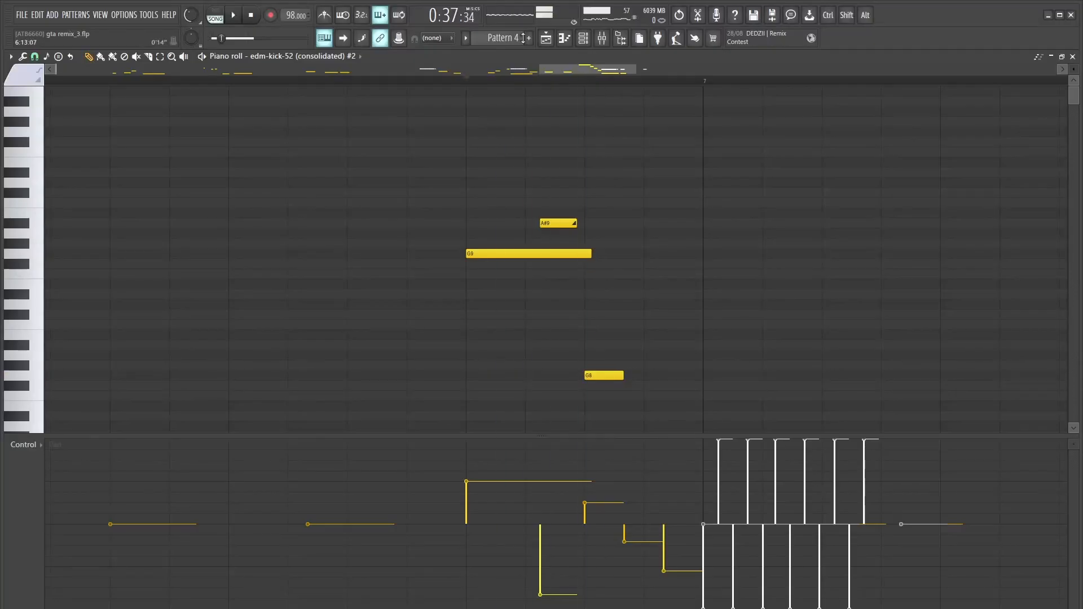
pyautogui.scroll(-12, 542, 130)
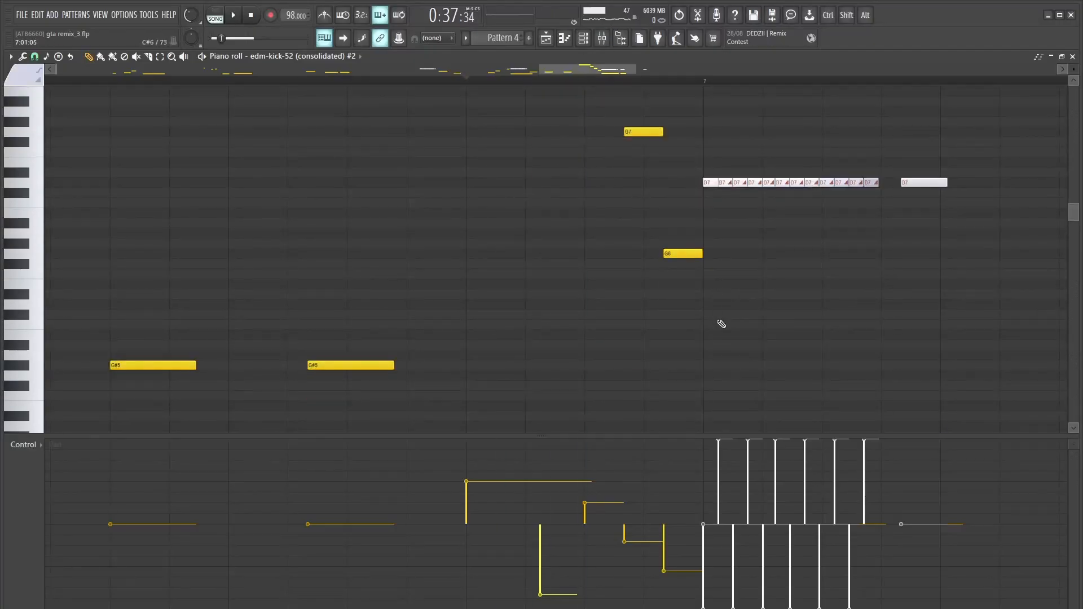
pyautogui.scroll(12, 721, 324)
pyautogui.click(333, 88)
pyautogui.press('space')
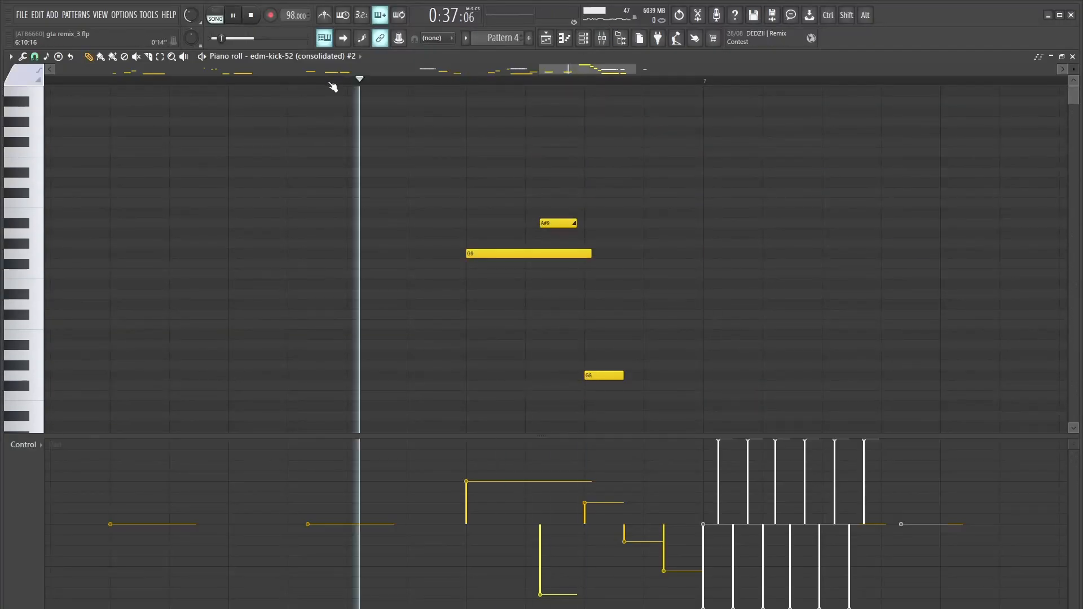
pyautogui.press('space')
pyautogui.keyDown('ctrl'); pyautogui.scroll(-4, 444, 187); pyautogui.keyUp('ctrl')
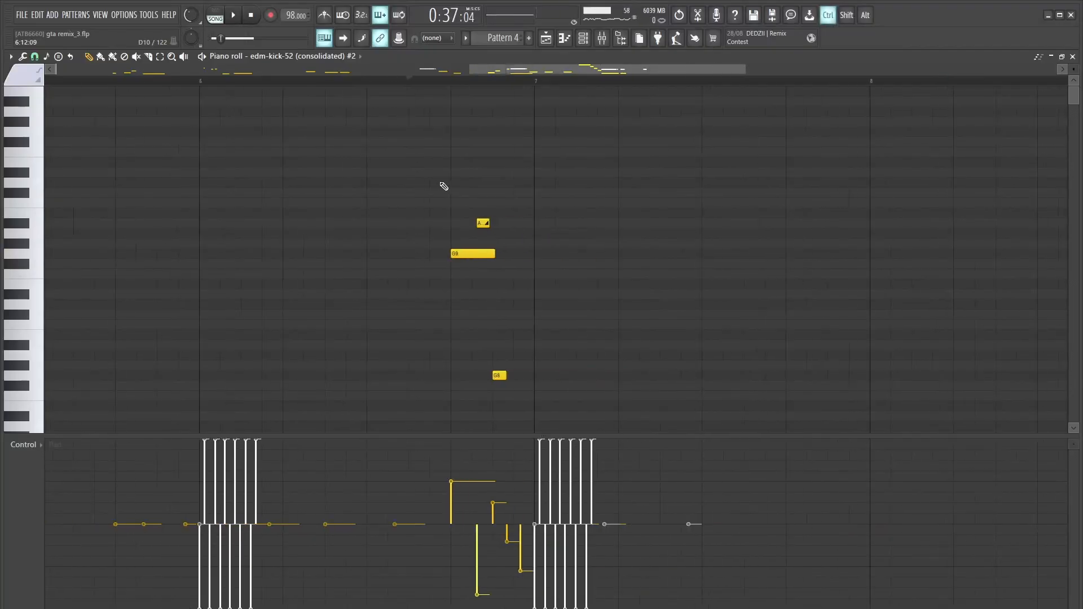
# - Scrub through the high and low notes before pattern bar 7 with the Playback tool
pyautogui.click(185, 57)
pyautogui.scroll(-9, 557, 230)
pyautogui.scroll(9, 523, 329)
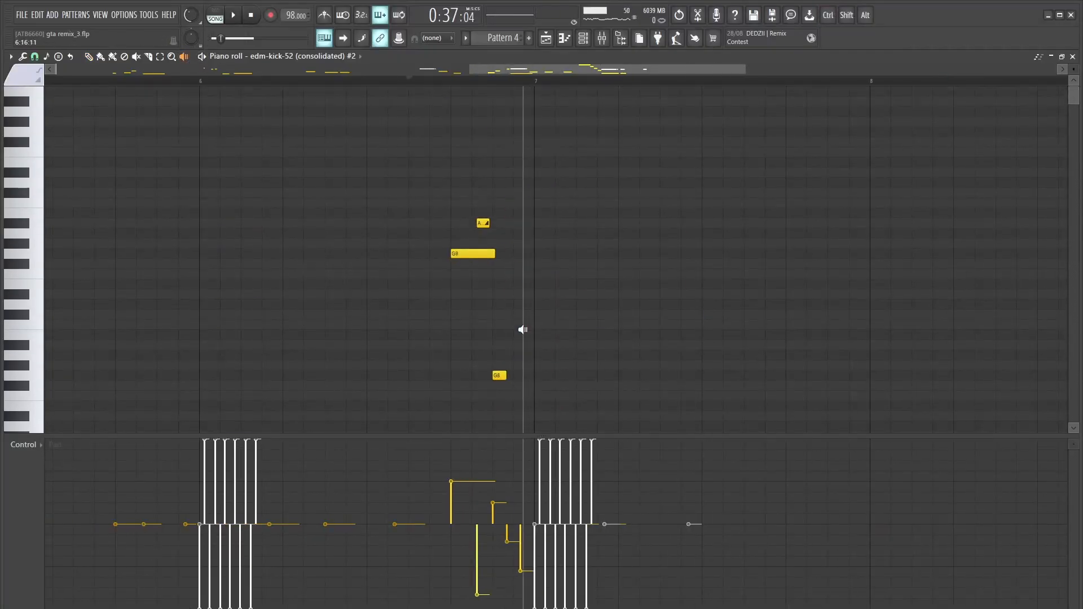
pyautogui.scroll(-11, 523, 329)
pyautogui.scroll(11, 523, 329)
pyautogui.moveTo(463, 293); pyautogui.dragTo(550, 278)
# - View the looped edm-kick-52 (consolidated) #2 sampler settings, and scrub the long high note and its slide note before bar 7
pyautogui.click(799, 457)
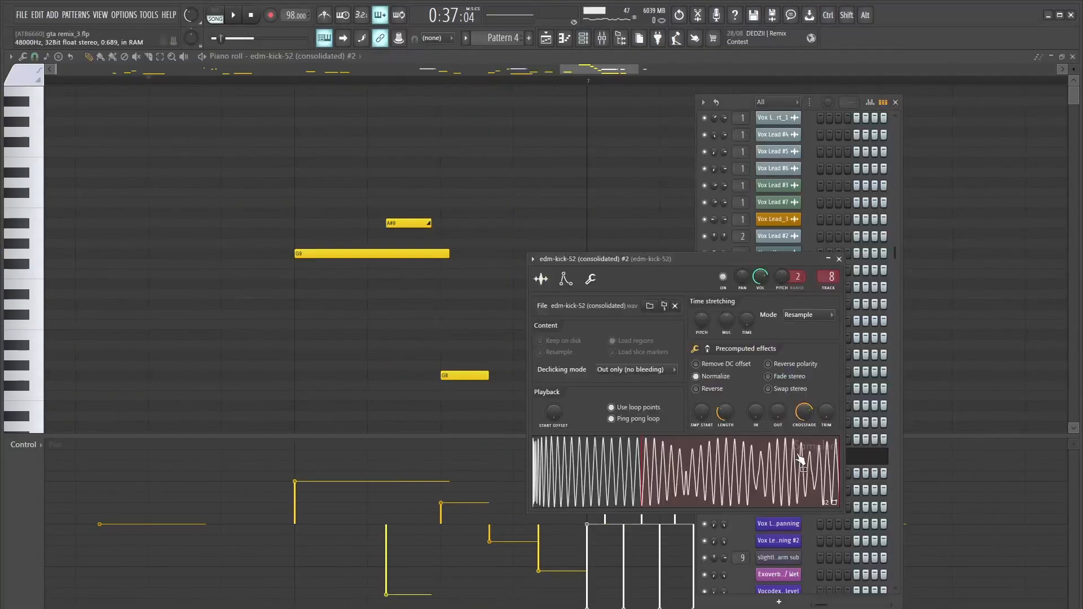
pyautogui.click(473, 59)
pyautogui.click(184, 57)
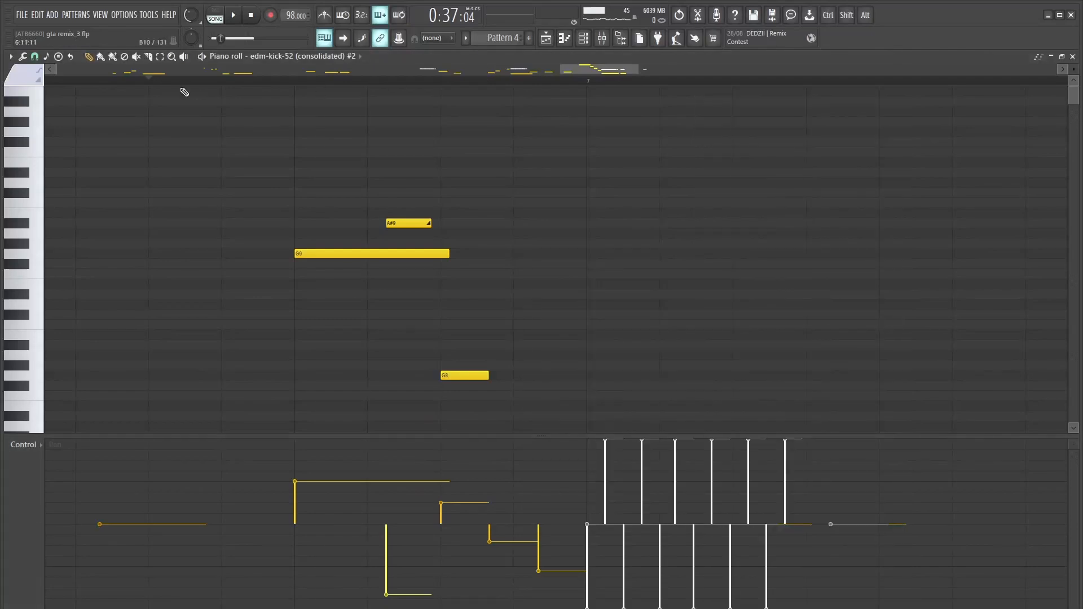
pyautogui.moveTo(309, 221); pyautogui.dragTo(441, 193)
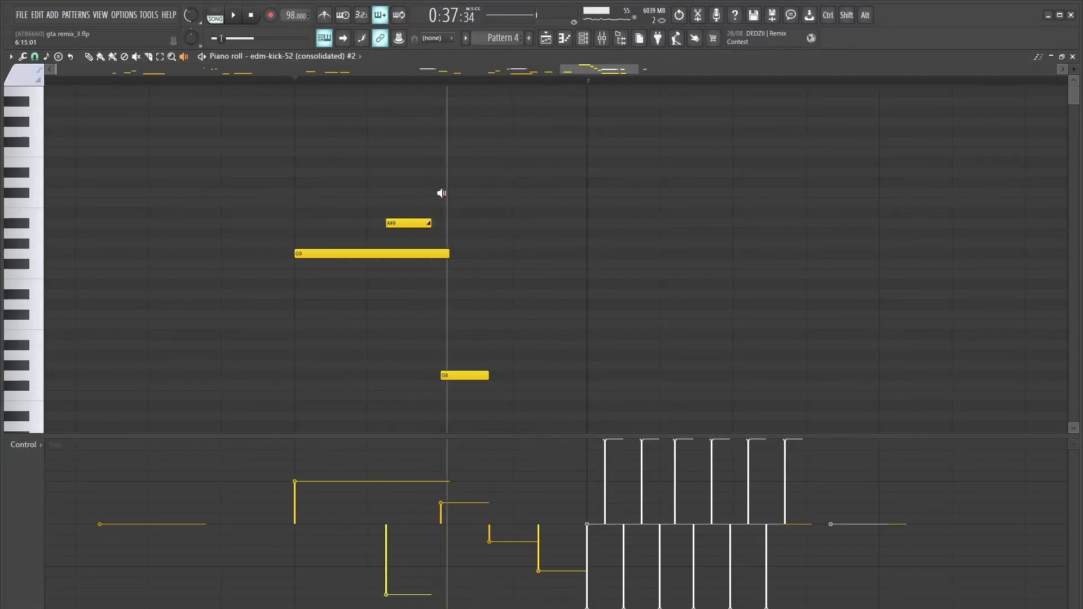
pyautogui.moveTo(370, 194); pyautogui.dragTo(334, 223)
pyautogui.scroll(-9, 520, 171)
pyautogui.scroll(4, 496, 169)
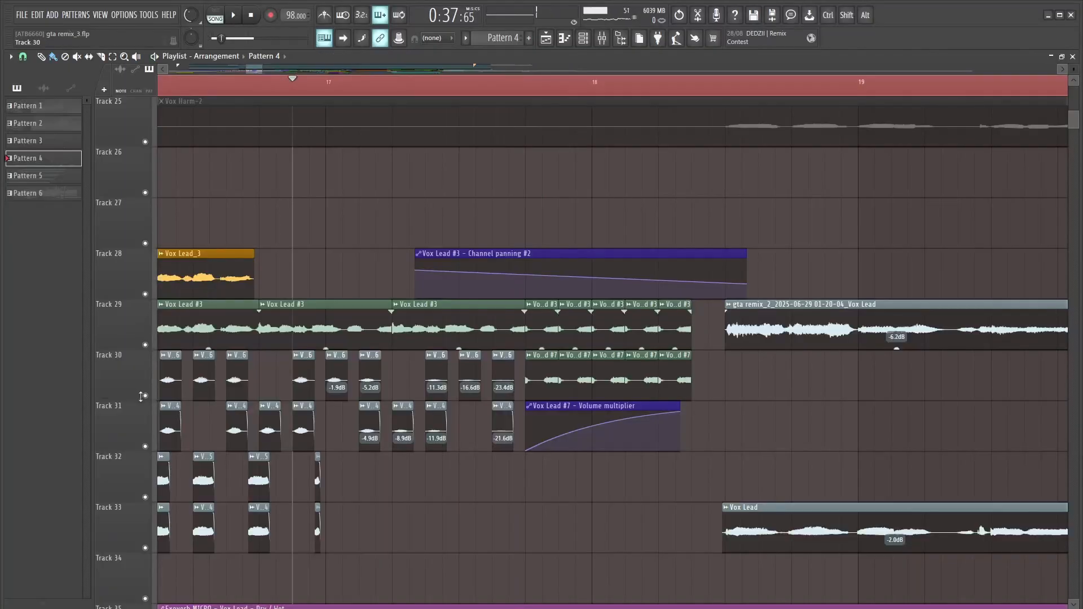
# - Solo tracks 30 and 31 to play their fading chops around bar 17, solo track 29, and restore all tracks
pyautogui.rightClick(145, 396)
pyautogui.click(146, 446)
pyautogui.press('space')
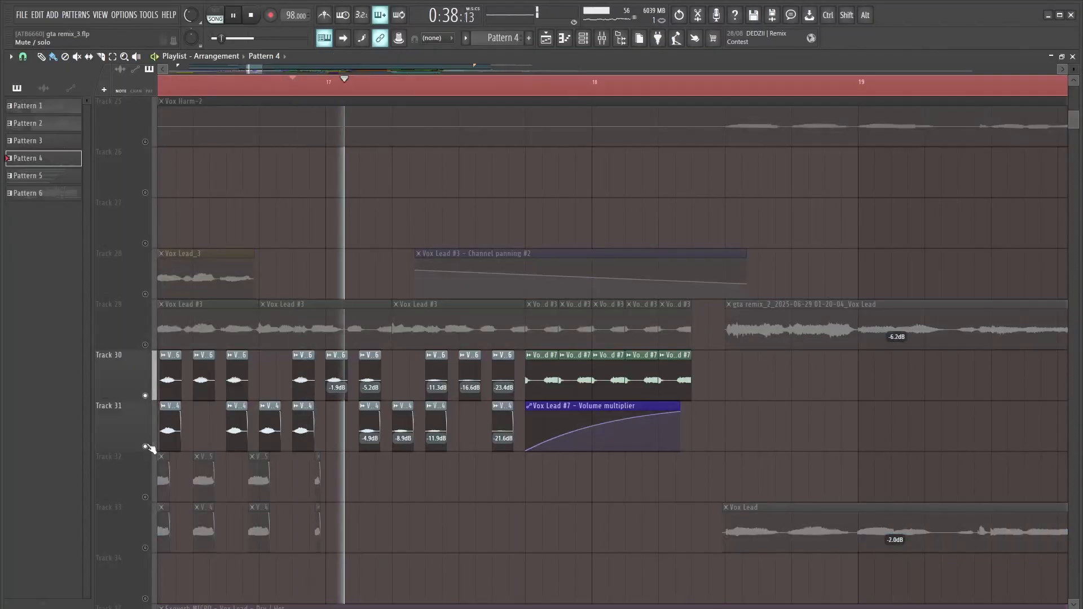
pyautogui.rightClick(145, 345)
pyautogui.press('space')
pyautogui.rightClick(145, 346)
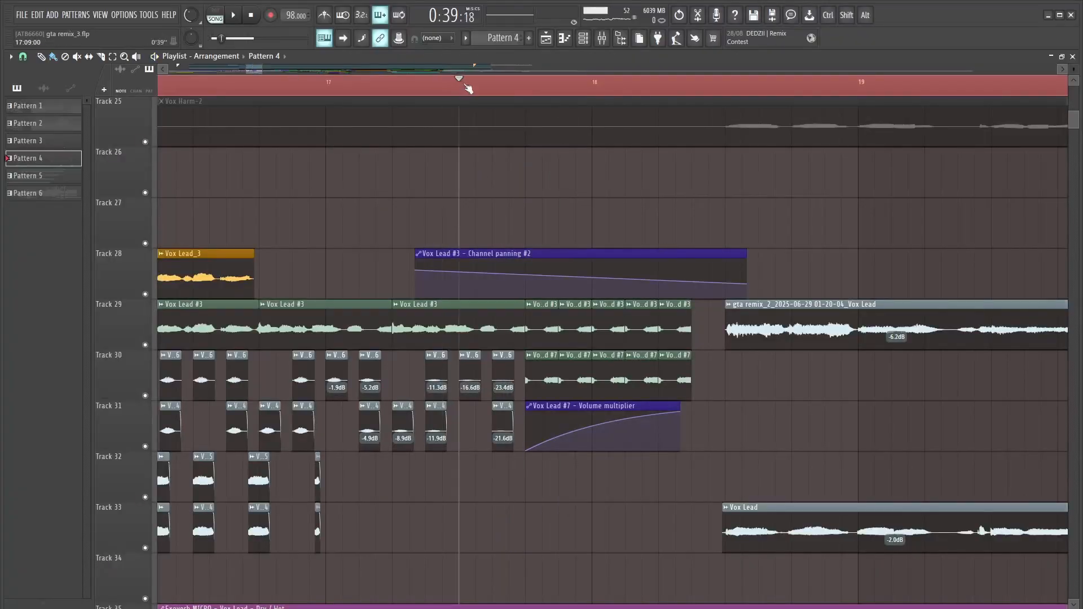
# - Play the Vox Lead #3 and Vox Lead #7 clips around bar 18 with all tracks on
pyautogui.press('space')
pyautogui.scroll(3, 646, 279)
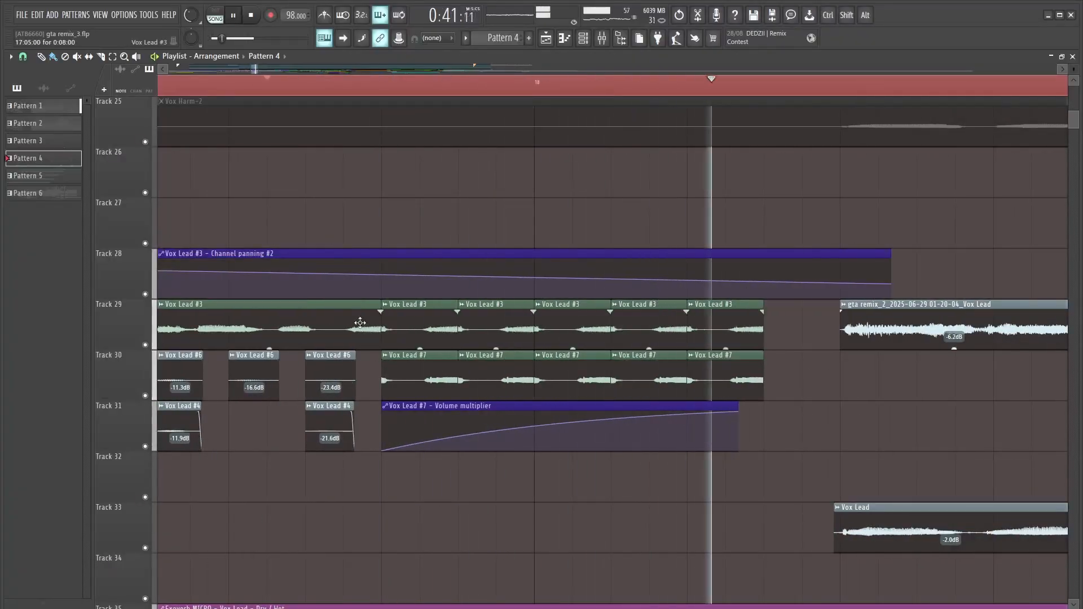
pyautogui.press('space')
# - View the mixer levels while playing the passage around bar 18, and close the mixer
pyautogui.click(613, 41)
pyautogui.press('space')
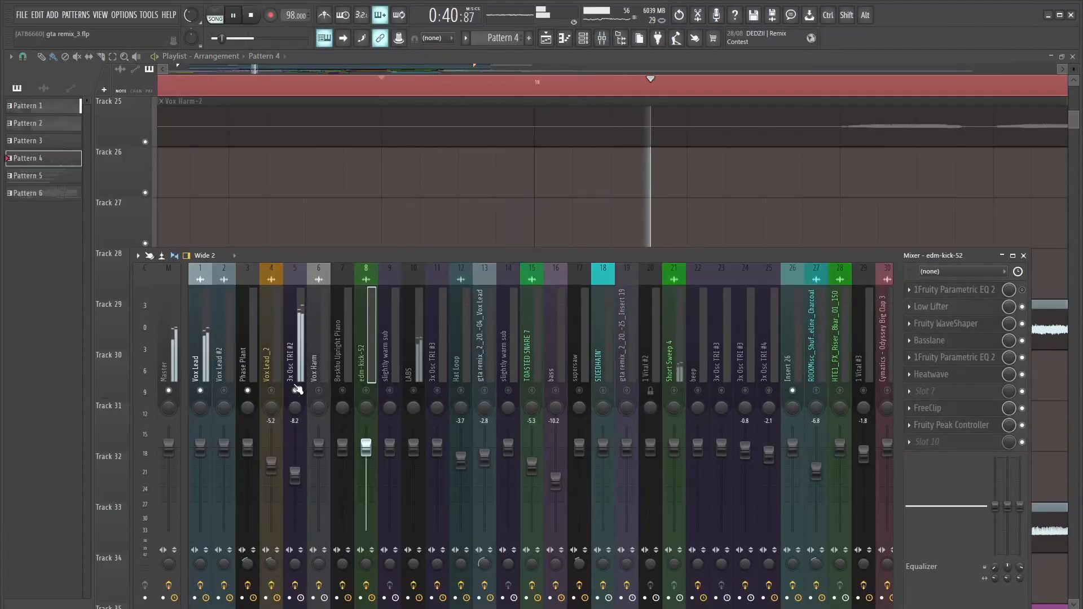
pyautogui.press('space')
pyautogui.press('F9')
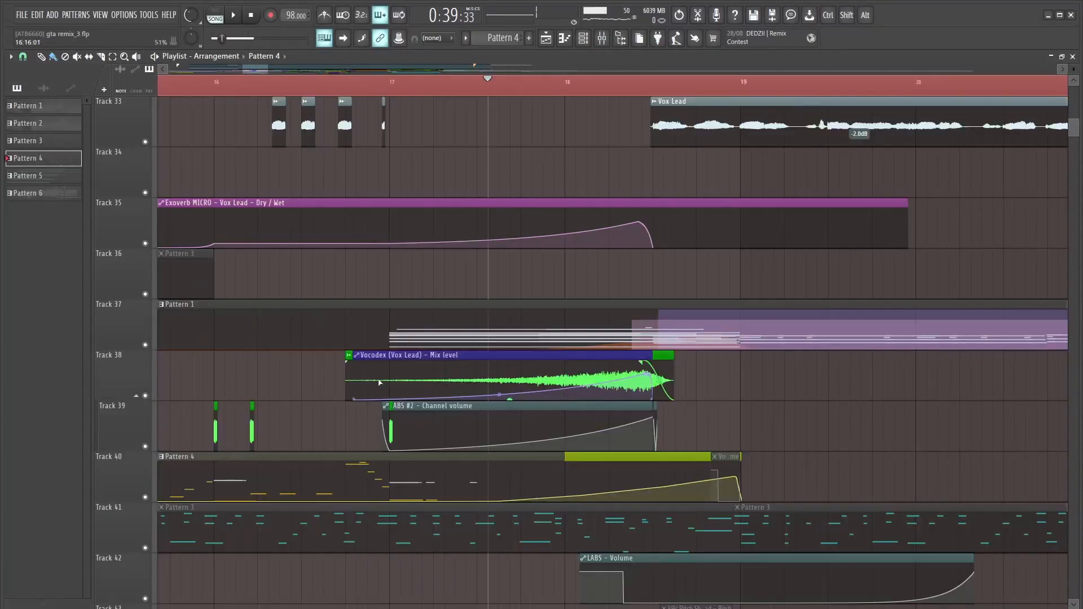
# - Play the build-up between bars 17 and 18 and view the LABS track in the mixer
pyautogui.scroll(4, 653, 305)
pyautogui.click(511, 91)
pyautogui.scroll(-6, 566, 213)
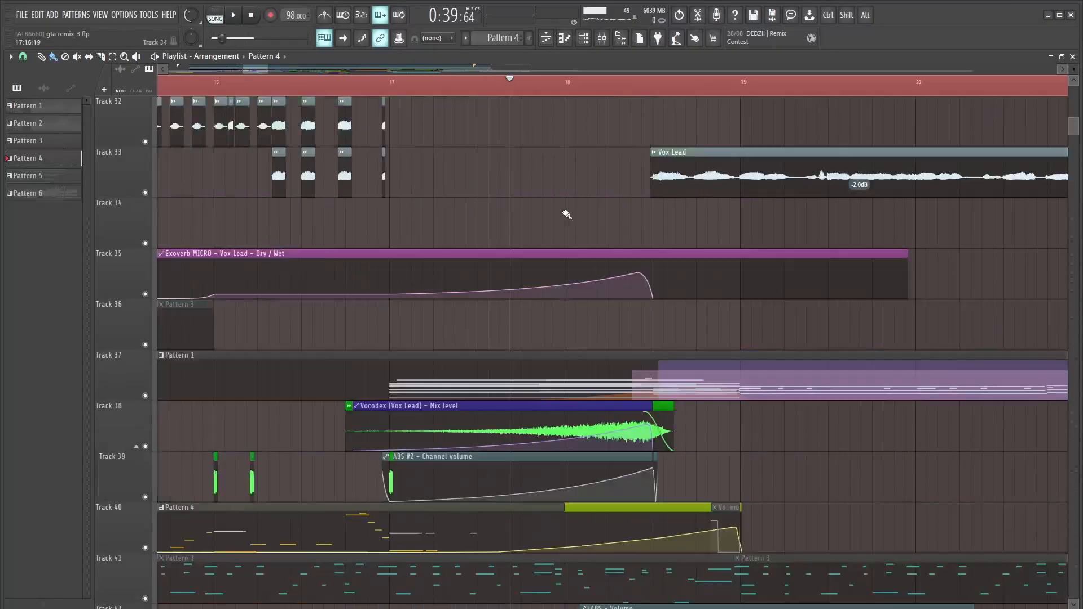
pyautogui.click(602, 35)
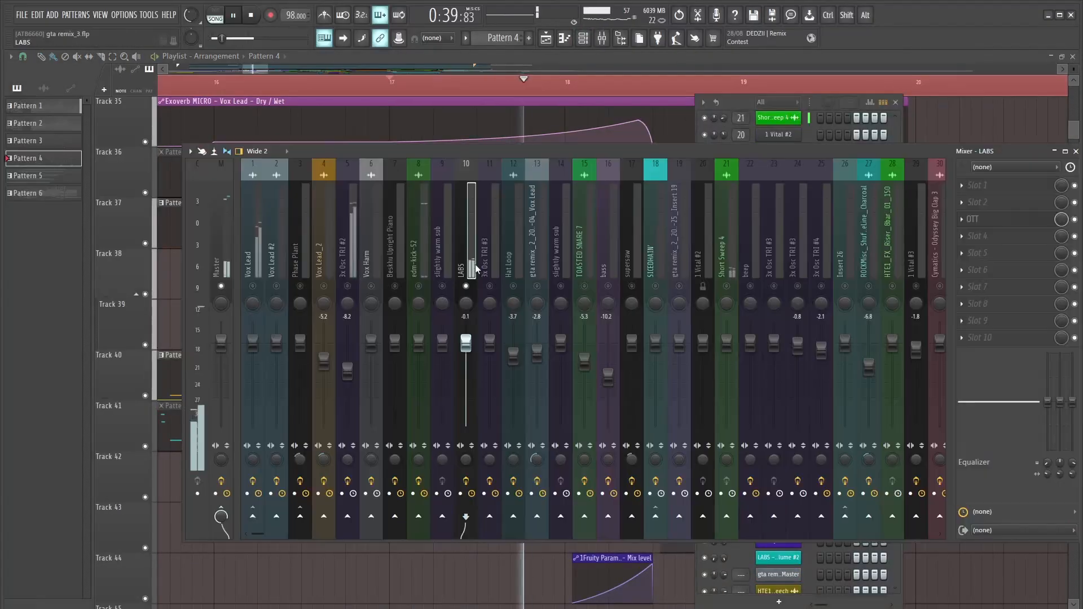
# - Stop playback, open the LABS instrument with its Cello Moods preset, and play a couple of notes
pyautogui.press('space')
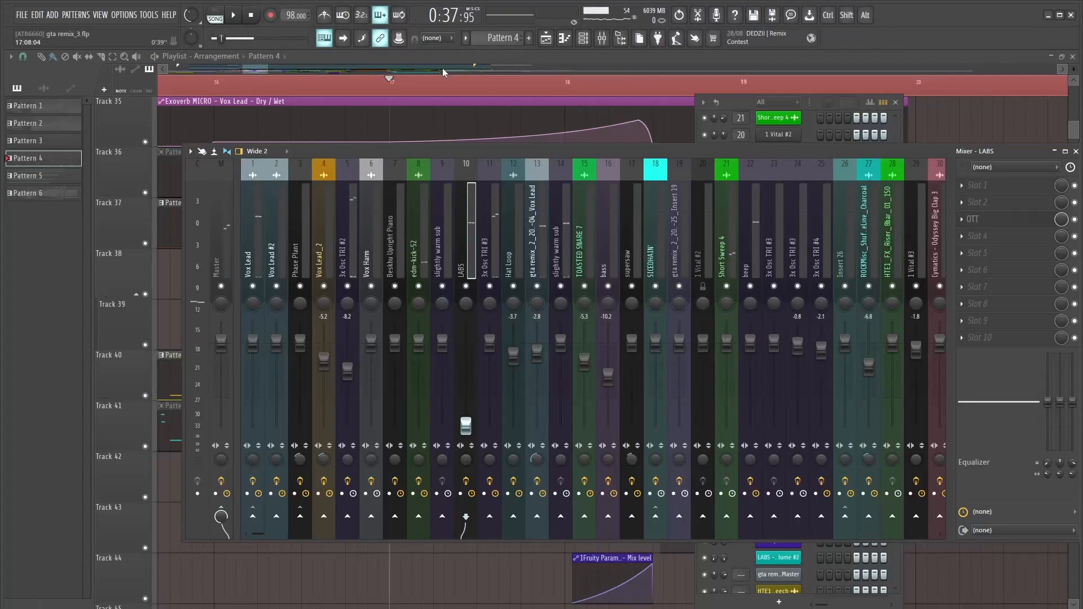
pyautogui.click(602, 38)
pyautogui.click(584, 38)
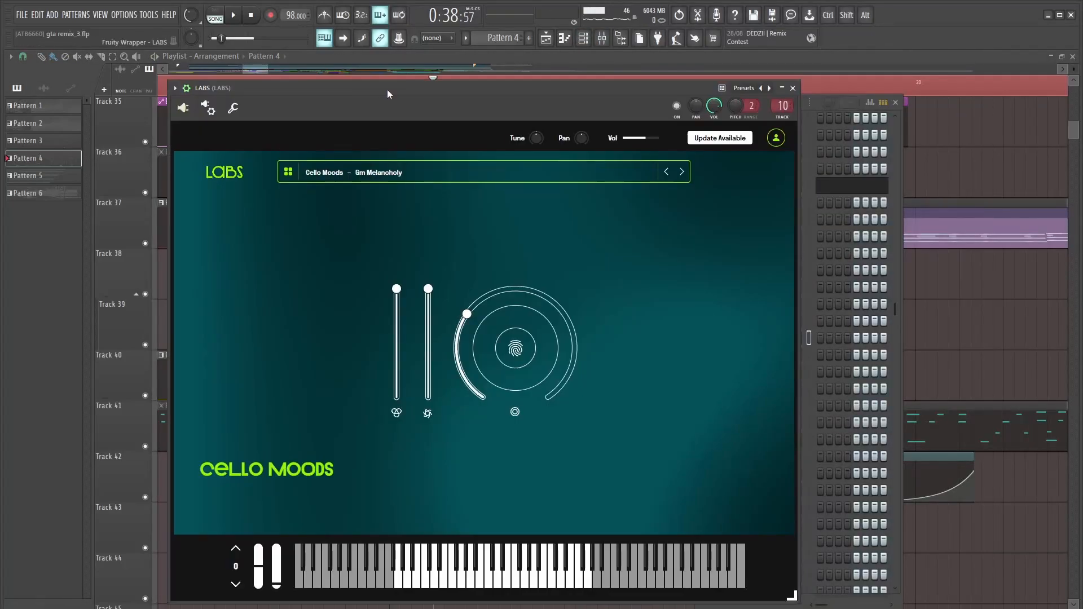
pyautogui.press('m')
pyautogui.press('n')
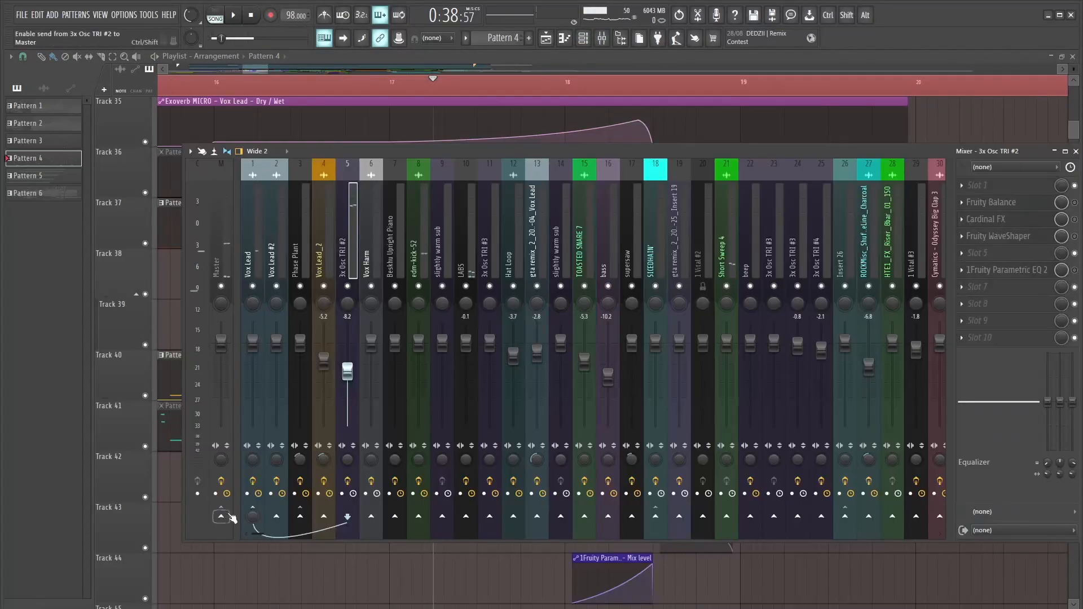
# - Play the passage after bar 17 with 3x Osc TRI #2 sent to Master, and view its oscillator settings
pyautogui.press('space')
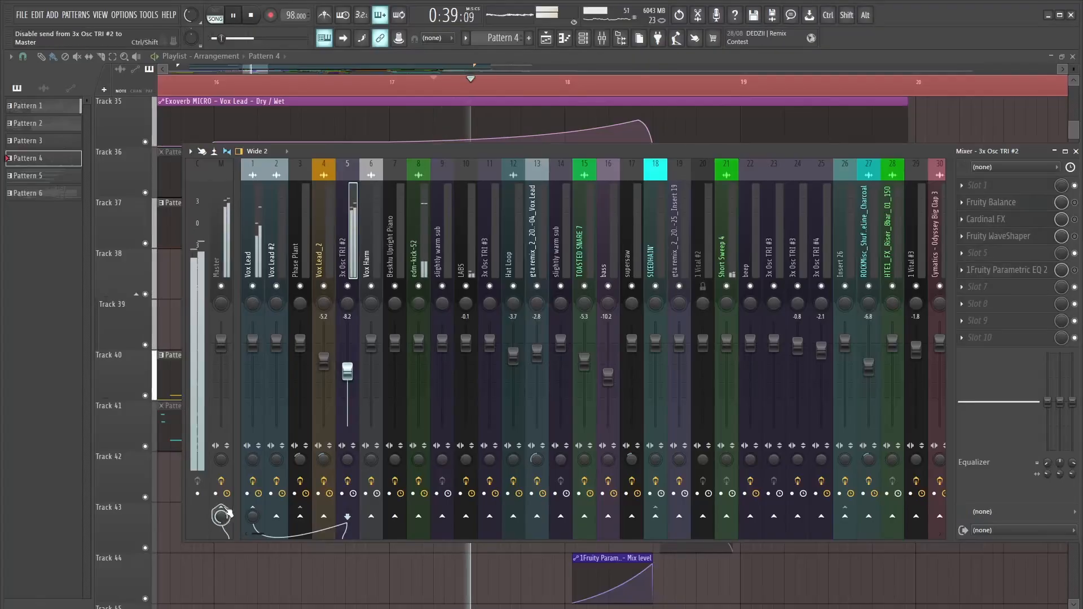
pyautogui.press('space')
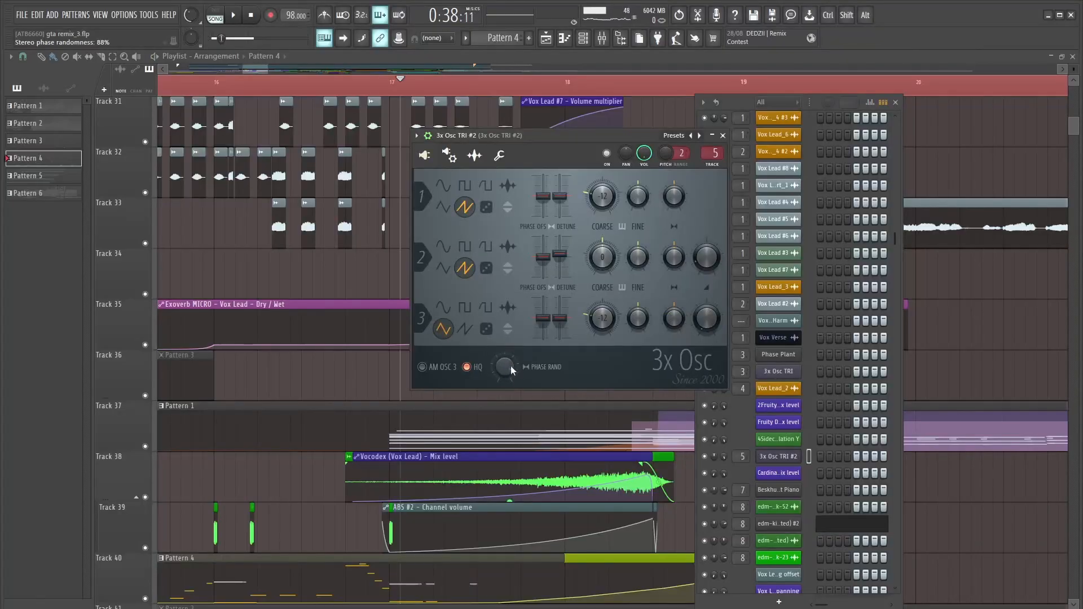
pyautogui.hotkey('ctrl', 'z')
pyautogui.press('F9')
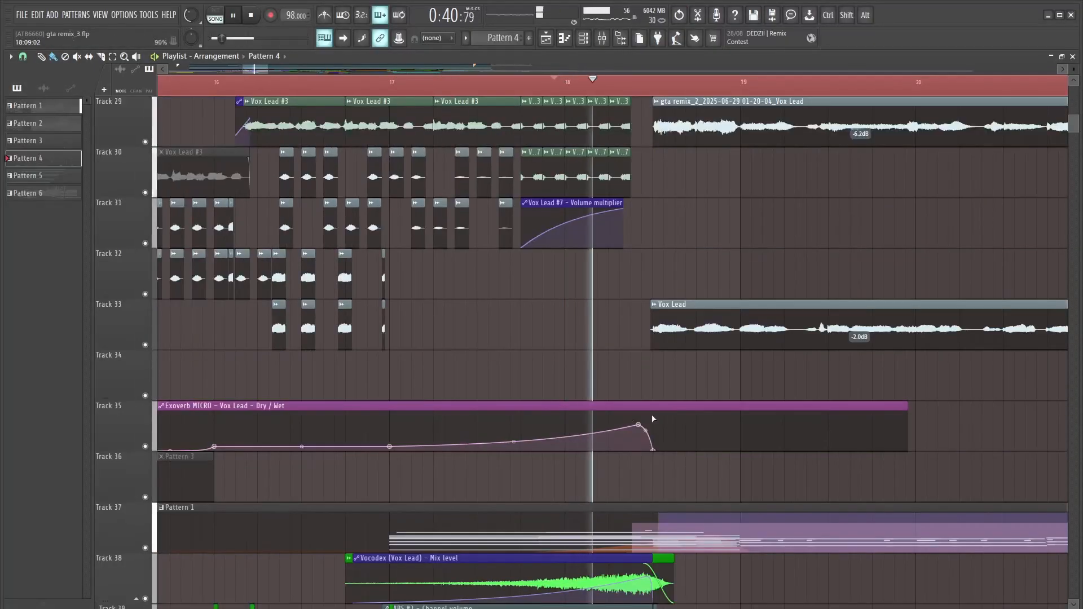
# - Play the playlist around bar 18 and examine the vocal and automation clips between tracks 23 and 44
pyautogui.scroll(6, 716, 412)
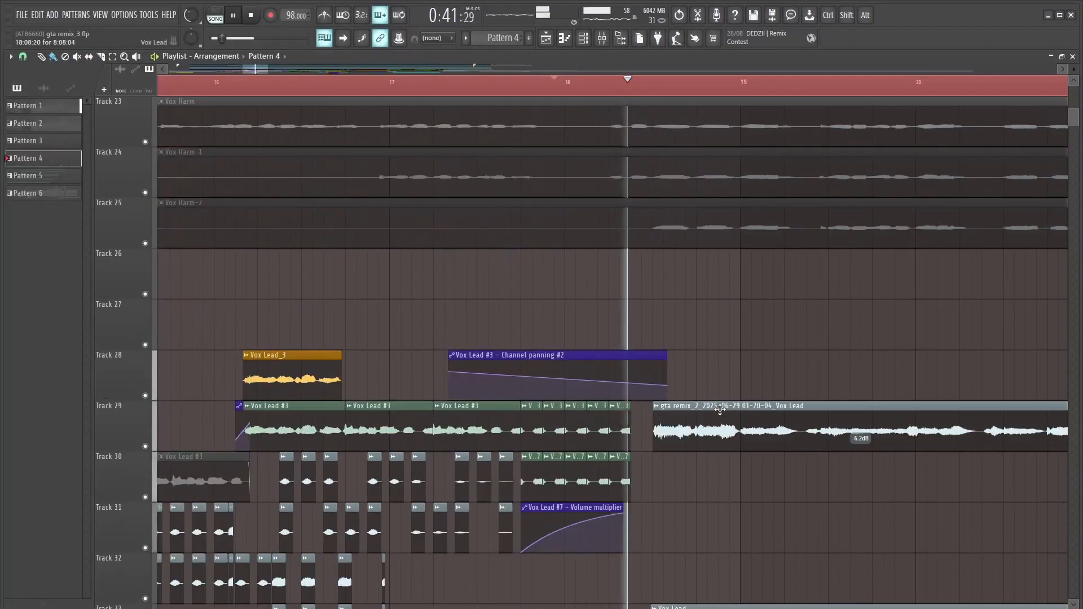
pyautogui.press('space')
pyautogui.scroll(-7, 714, 405)
pyautogui.scroll(5, 675, 398)
pyautogui.scroll(-7, 590, 374)
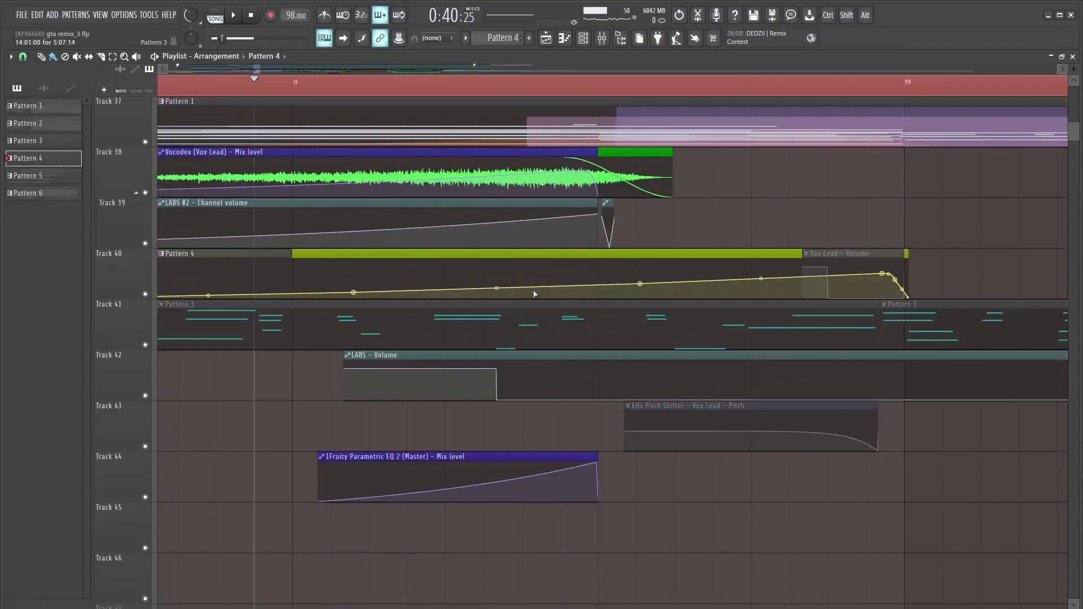
pyautogui.scroll(3, 530, 209)
# - Open the Effector on the Master track and move its Grain X/Y modulation point during playback
pyautogui.click(604, 38)
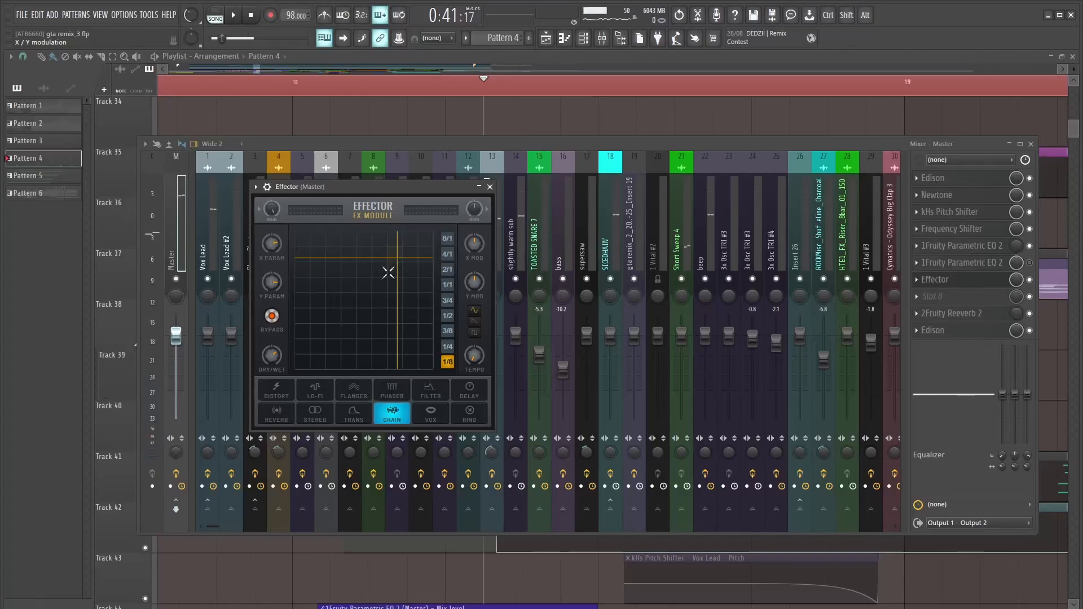
pyautogui.press('space')
pyautogui.moveTo(388, 273); pyautogui.dragTo(380, 316)
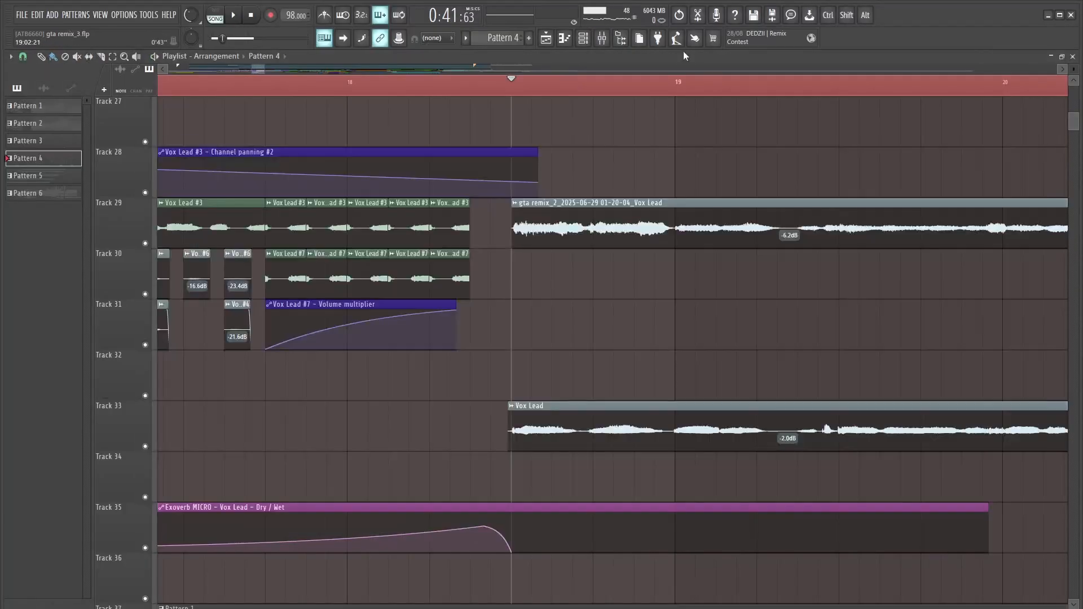
# - Play the Vox Lead clip on track 33 from bar 18 with the vocal clip on track 29 muted
pyautogui.press('space')
pyautogui.scroll(-3, 646, 262)
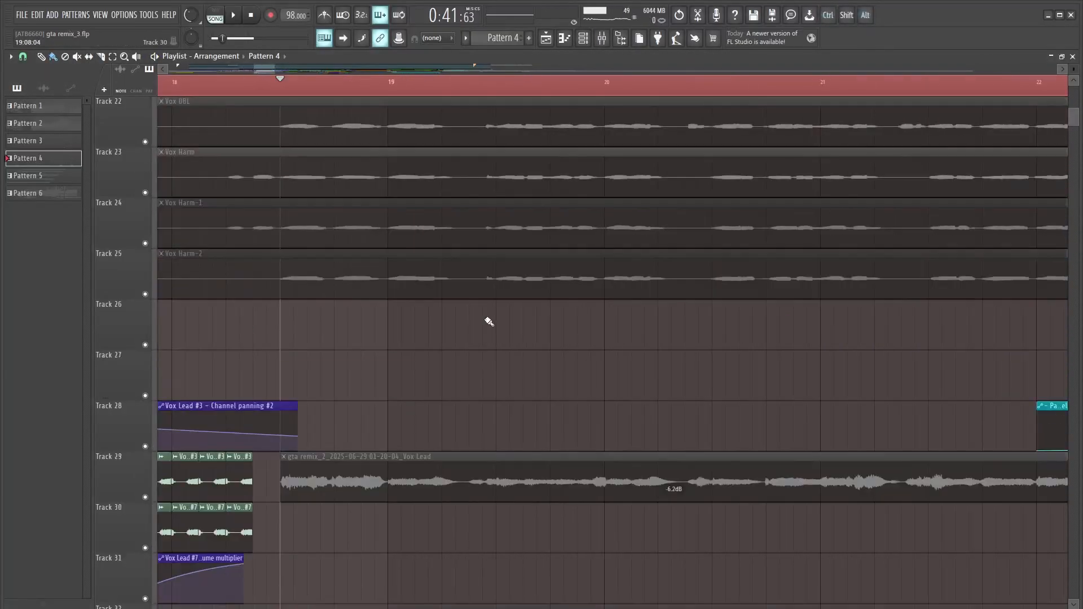
pyautogui.keyDown('ctrl'); pyautogui.keyDown('alt'); pyautogui.click(490, 486); pyautogui.keyUp('alt'); pyautogui.keyUp('ctrl')
pyautogui.keyDown('ctrl'); pyautogui.keyDown('alt'); pyautogui.click(493, 492); pyautogui.keyUp('alt'); pyautogui.keyUp('ctrl')
pyautogui.press('space')
pyautogui.scroll(-6, 493, 411)
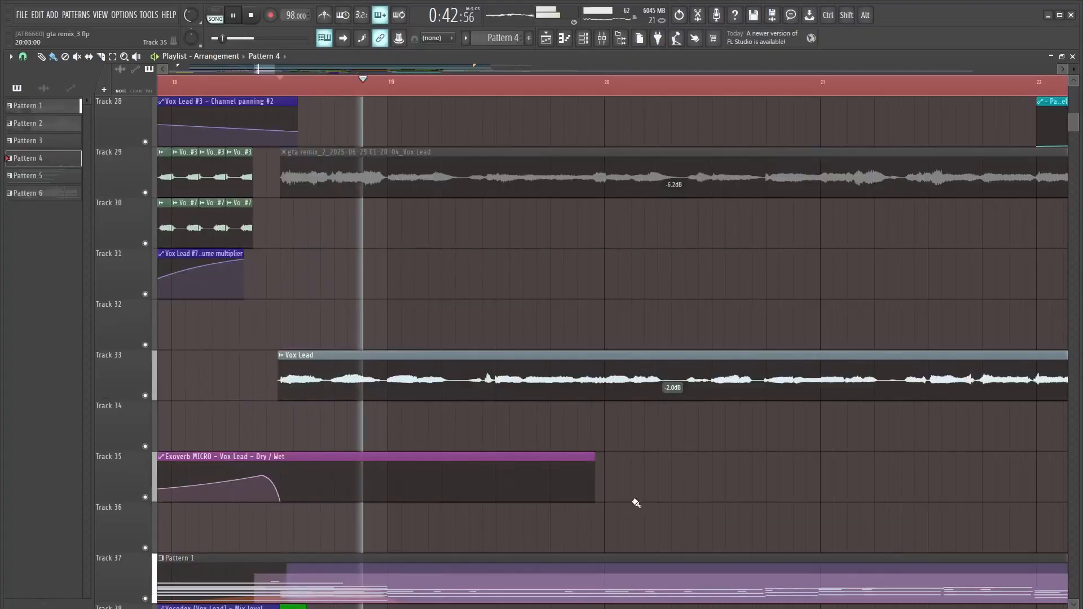
# - Compare the vocal layers during playback by toggling the mute of the clips on tracks 29 and 33
pyautogui.keyDown('ctrl'); pyautogui.keyDown('alt'); pyautogui.click(559, 264); pyautogui.keyUp('alt'); pyautogui.keyUp('ctrl')
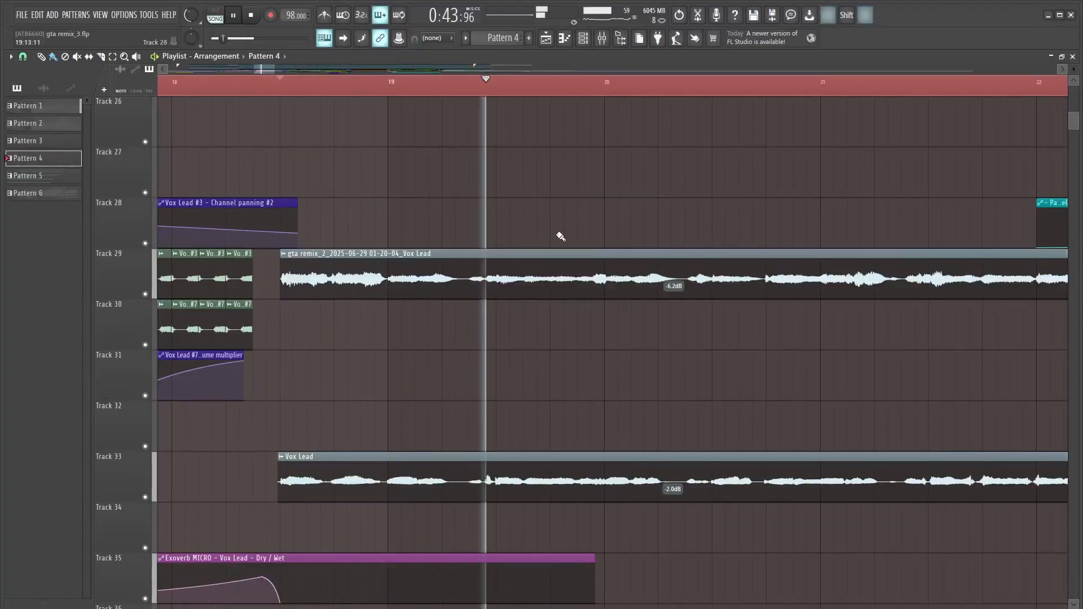
pyautogui.keyDown('ctrl'); pyautogui.keyDown('alt'); pyautogui.click(571, 264); pyautogui.keyUp('alt'); pyautogui.keyUp('ctrl')
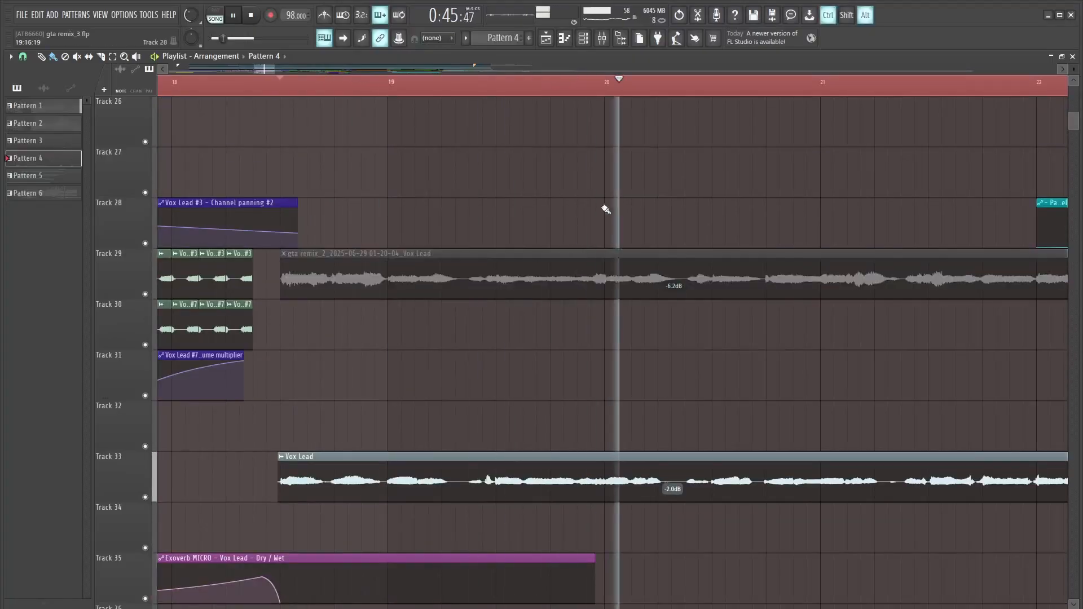
pyautogui.keyDown('ctrl'); pyautogui.keyDown('alt'); pyautogui.click(610, 277); pyautogui.keyUp('alt'); pyautogui.keyUp('ctrl')
pyautogui.keyDown('ctrl'); pyautogui.keyDown('alt'); pyautogui.click(689, 490); pyautogui.keyUp('alt'); pyautogui.keyUp('ctrl')
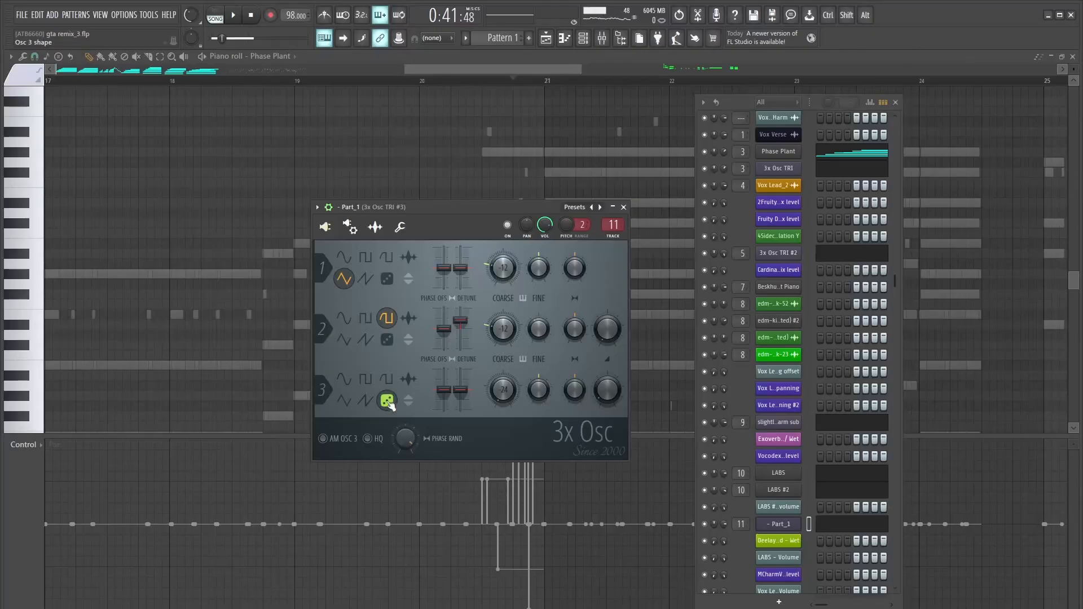
# - Play the soloed 3x Osc TRI #3 mixer track with its effects bypassed, and re-enable the effects
pyautogui.press('space')
pyautogui.click(602, 38)
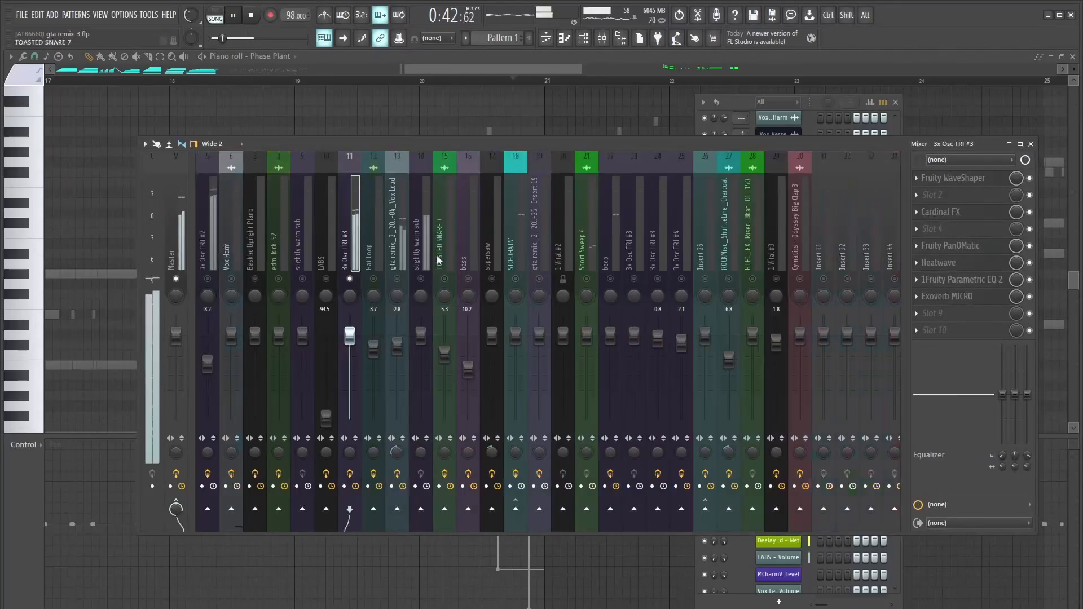
pyautogui.click(350, 474)
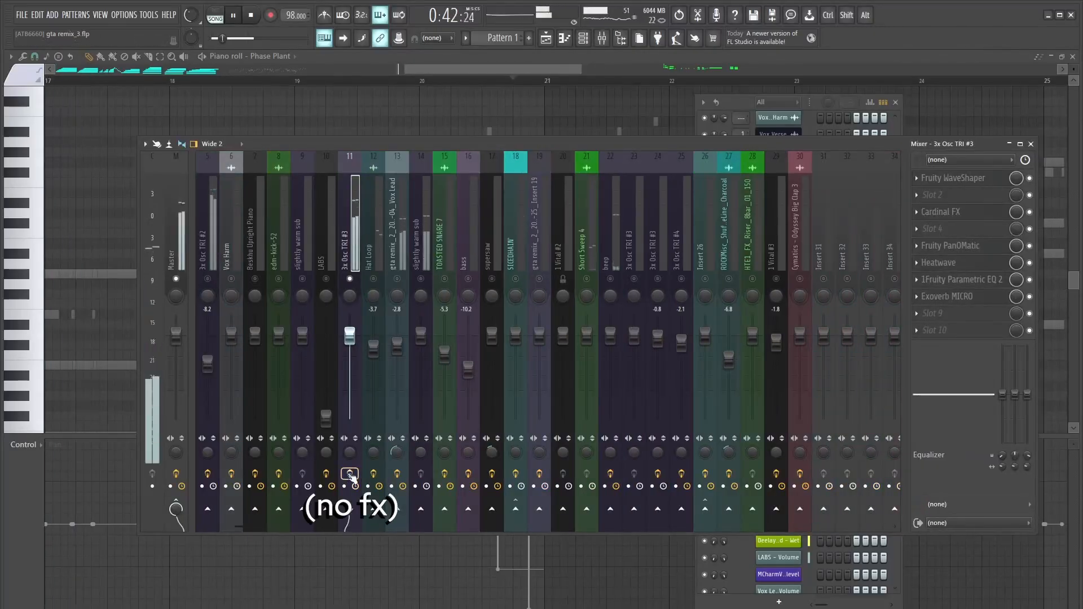
pyautogui.press('space')
pyautogui.click(350, 474)
# - Open Fruity WaveShaper and Cardinal FX on the 3x Osc TRI #3 track and examine the Joni module's settings
pyautogui.click(983, 179)
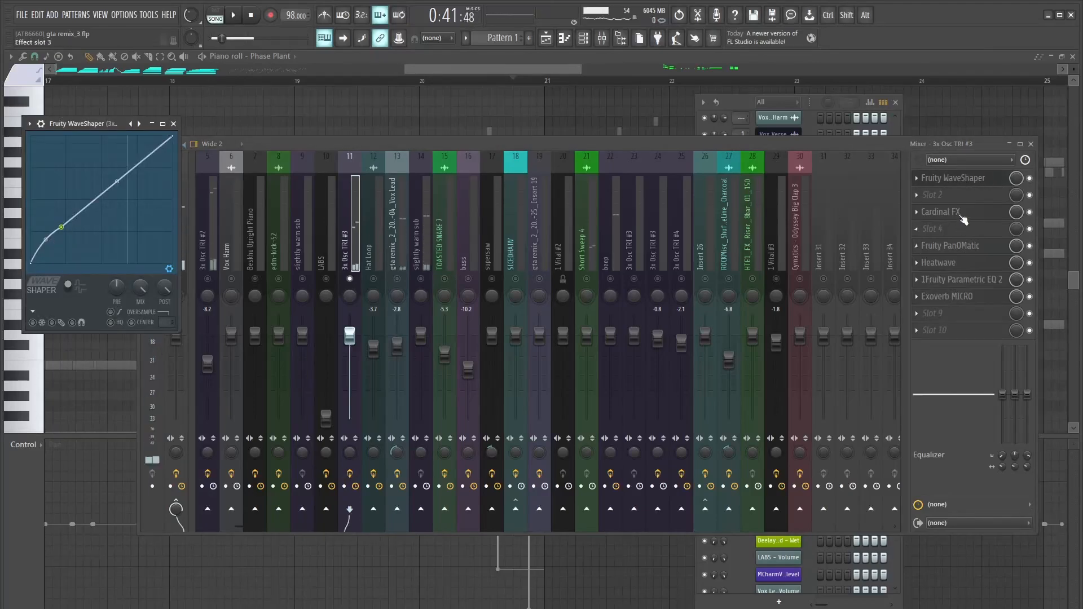
pyautogui.click(963, 218)
pyautogui.moveTo(263, 113); pyautogui.dragTo(303, 106)
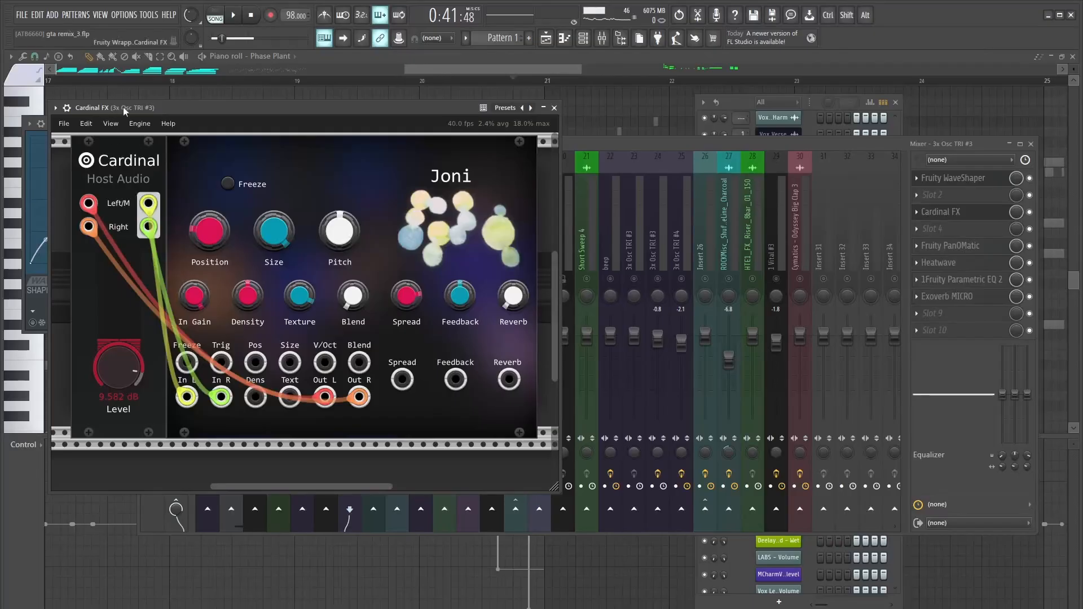
pyautogui.moveTo(123, 106); pyautogui.dragTo(179, 118)
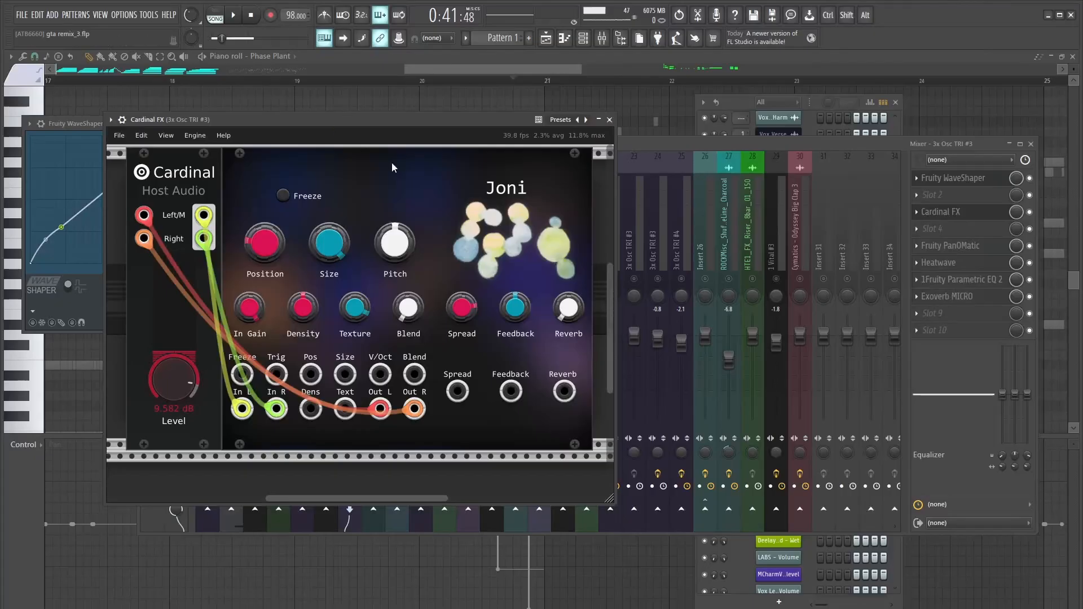
pyautogui.moveTo(308, 120); pyautogui.dragTo(430, 137)
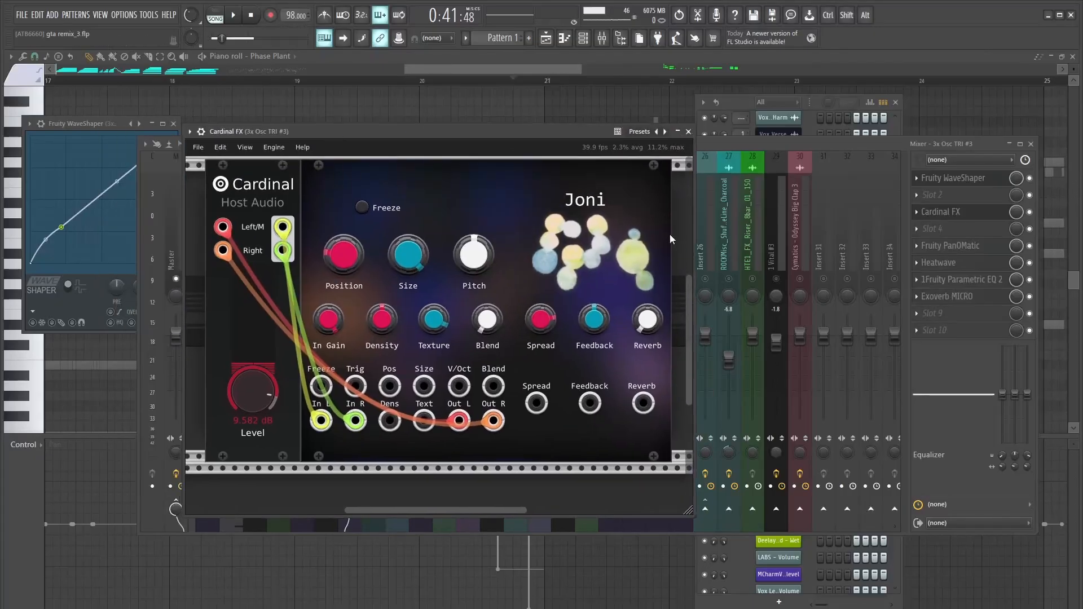
pyautogui.moveTo(406, 511)
pyautogui.mouseDown()
pyautogui.moveTo(512, 506)
pyautogui.moveTo(235, 509)
pyautogui.moveTo(499, 509)
pyautogui.moveTo(377, 516)
pyautogui.moveTo(391, 513)
pyautogui.mouseUp()
pyautogui.moveTo(415, 138); pyautogui.dragTo(388, 134)
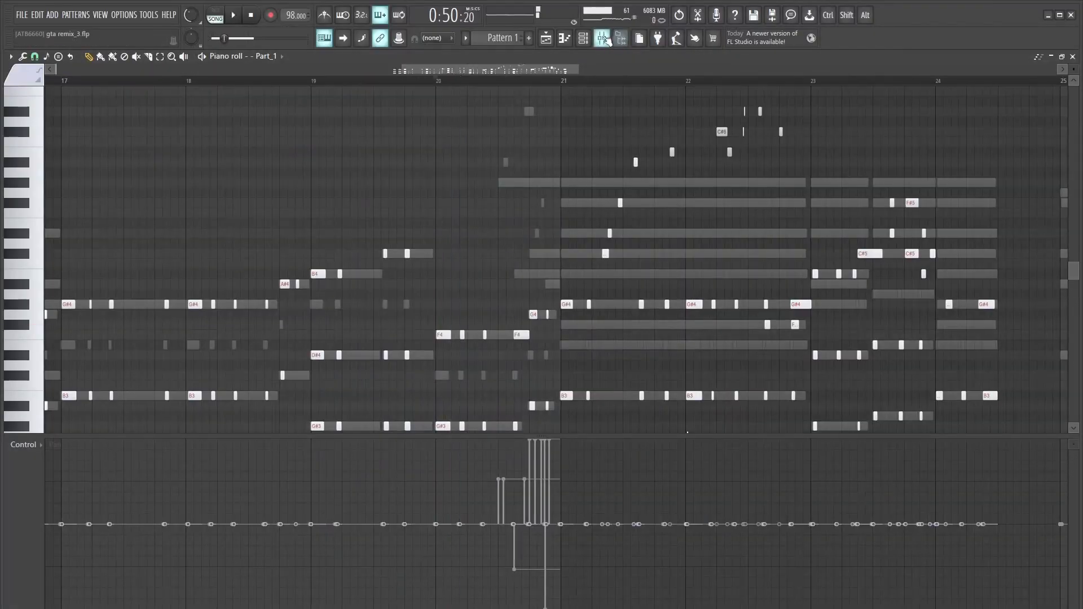
# - Compare the sound of the 3x Osc TRI #3 track with Cardinal FX off and on, using 3x Osc TRI #5
pyautogui.press('F9')
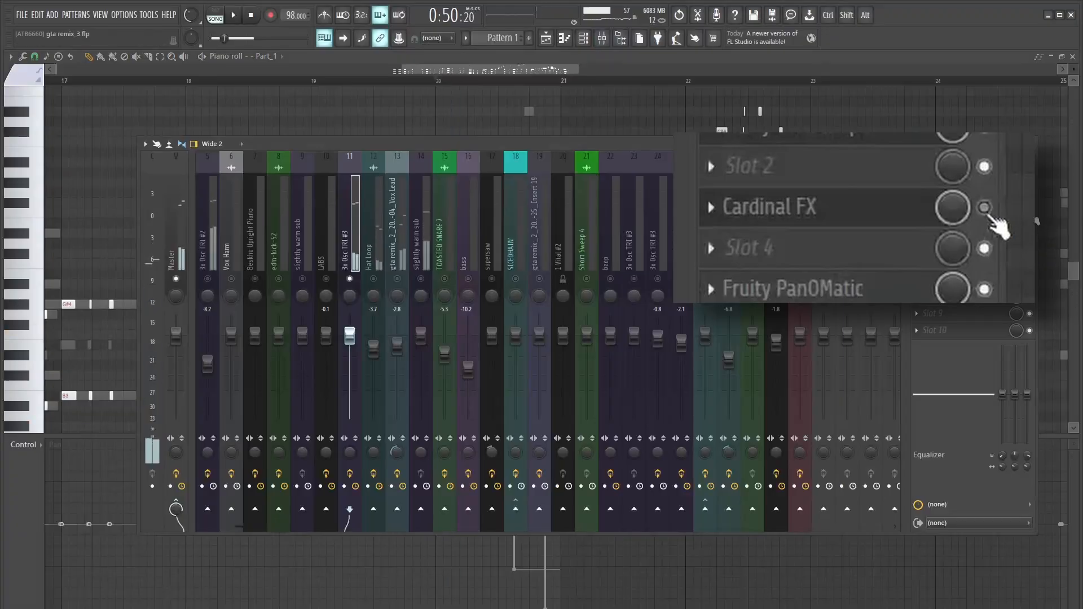
pyautogui.press('space')
pyautogui.press('F9')
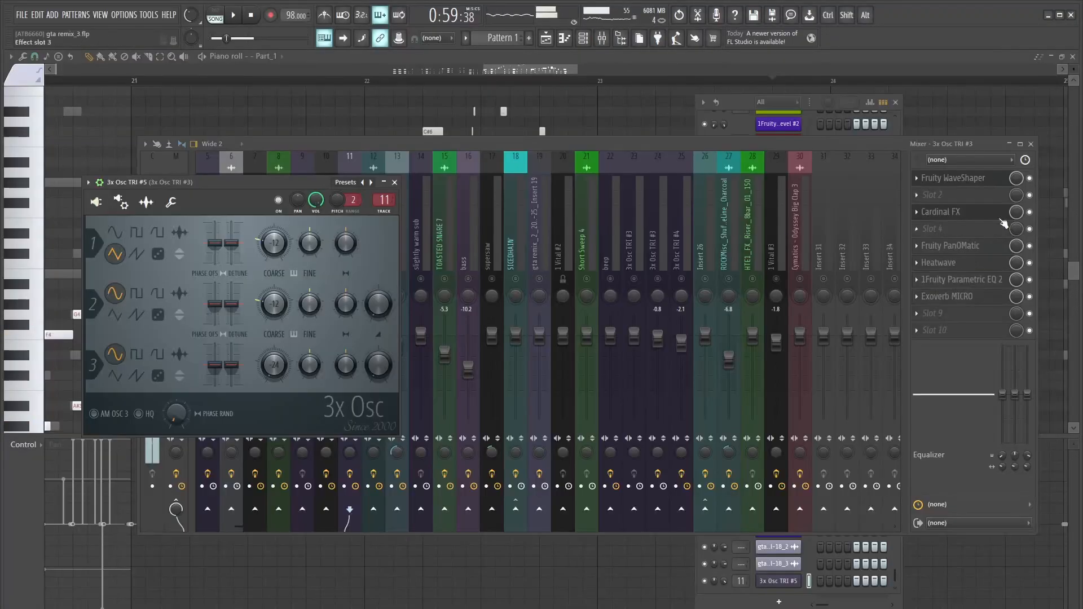
pyautogui.click(1037, 215)
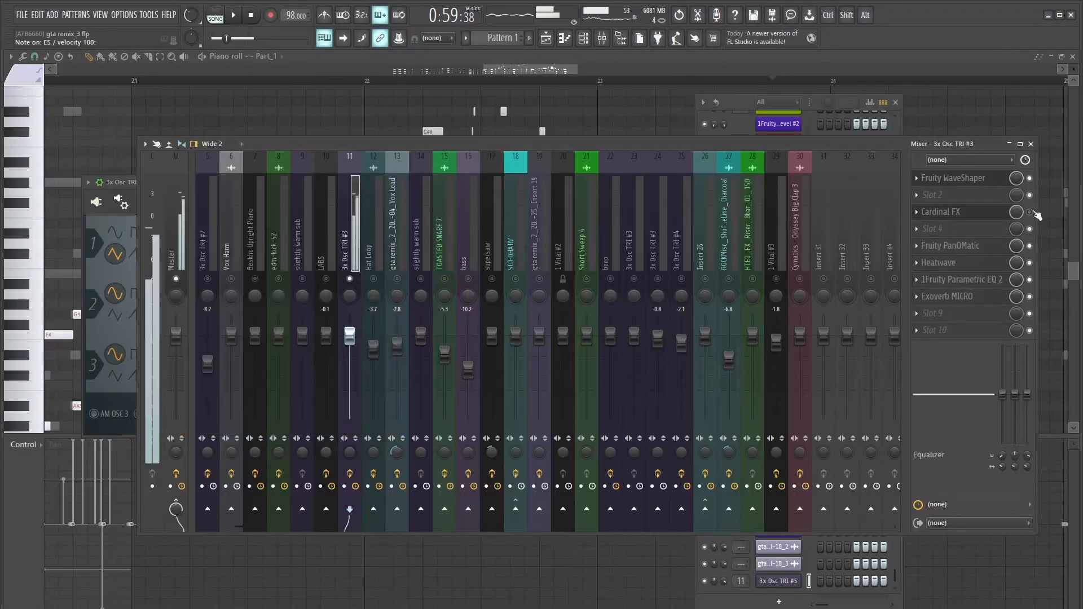
pyautogui.click(122, 181)
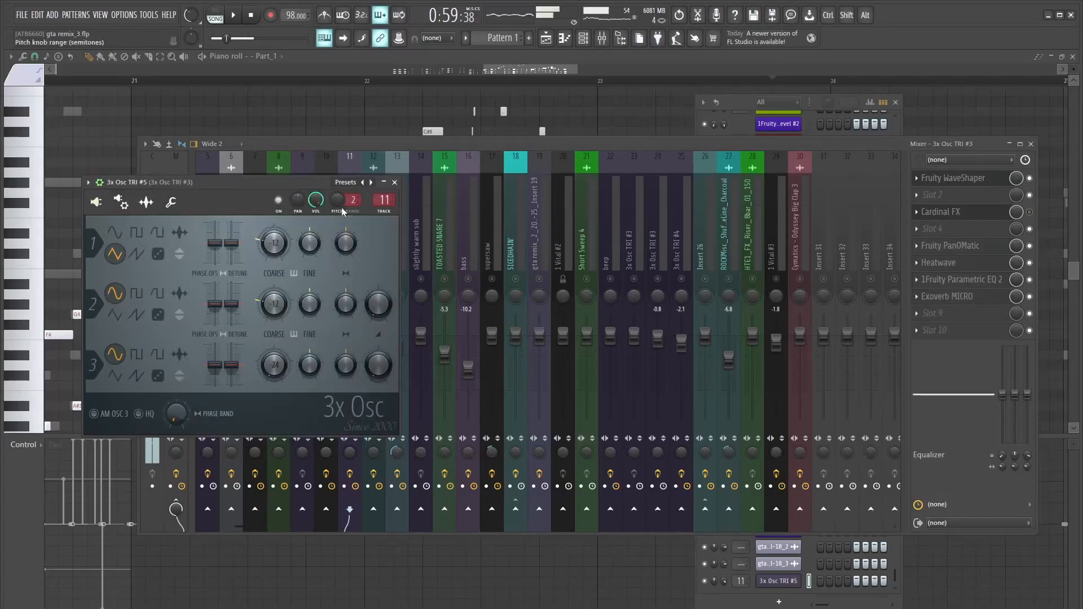
pyautogui.click(1036, 216)
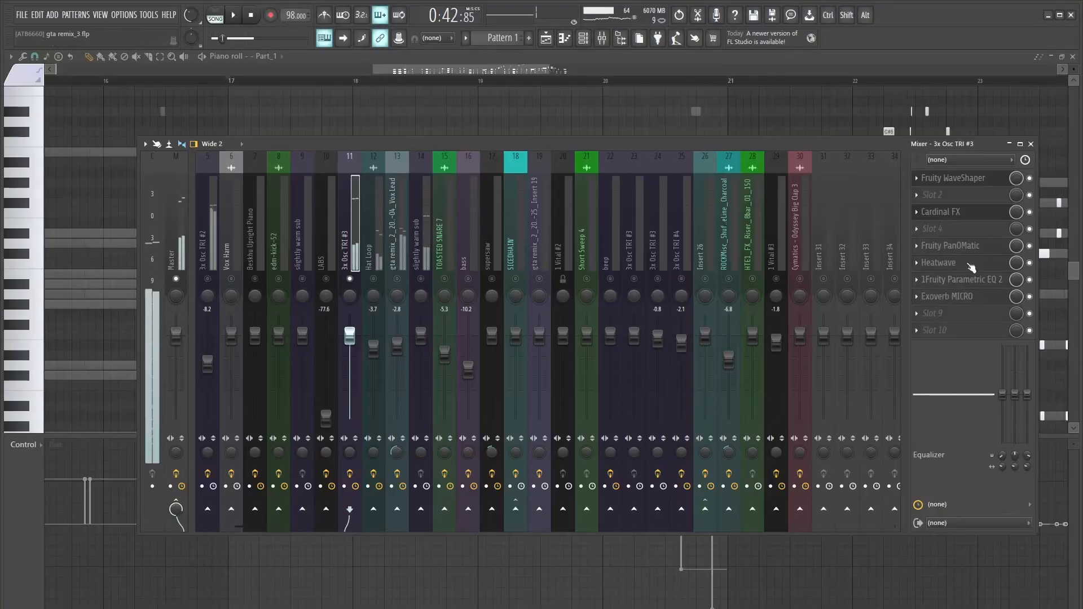
# - View the Heatwave, 1Fruity Parametric EQ 2, Exoverb MICRO and Fruity PanOMatic effects on the 3x Osc TRI #3 track
pyautogui.click(954, 262)
pyautogui.click(966, 280)
pyautogui.click(973, 294)
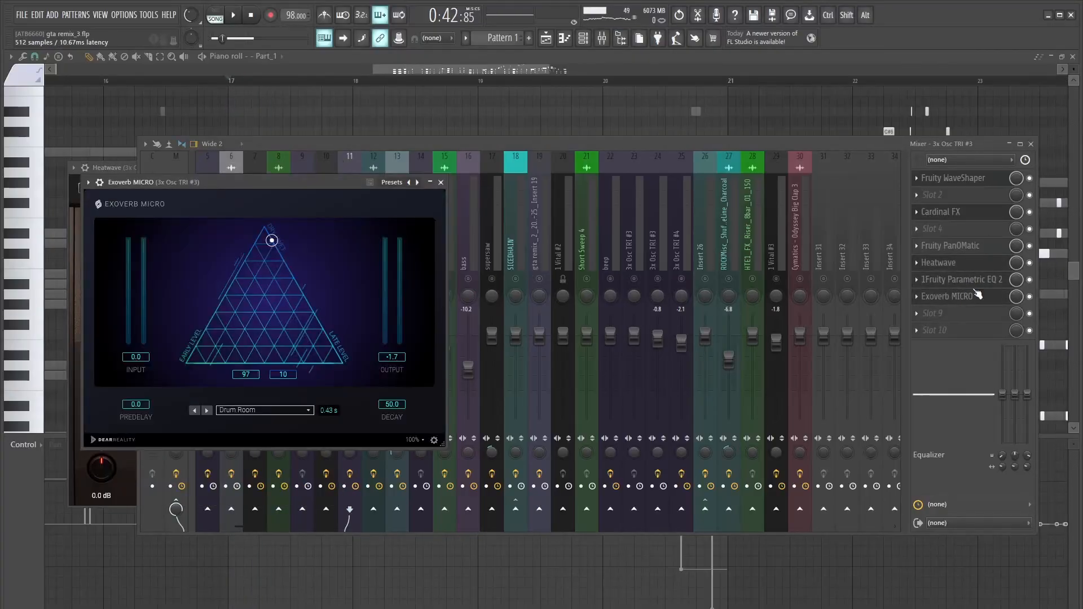
pyautogui.click(985, 253)
# - Play the soloed 3x Osc TRI #3 track, and switch the solo to the slightly warm sub track 14
pyautogui.press('space')
pyautogui.click(279, 211)
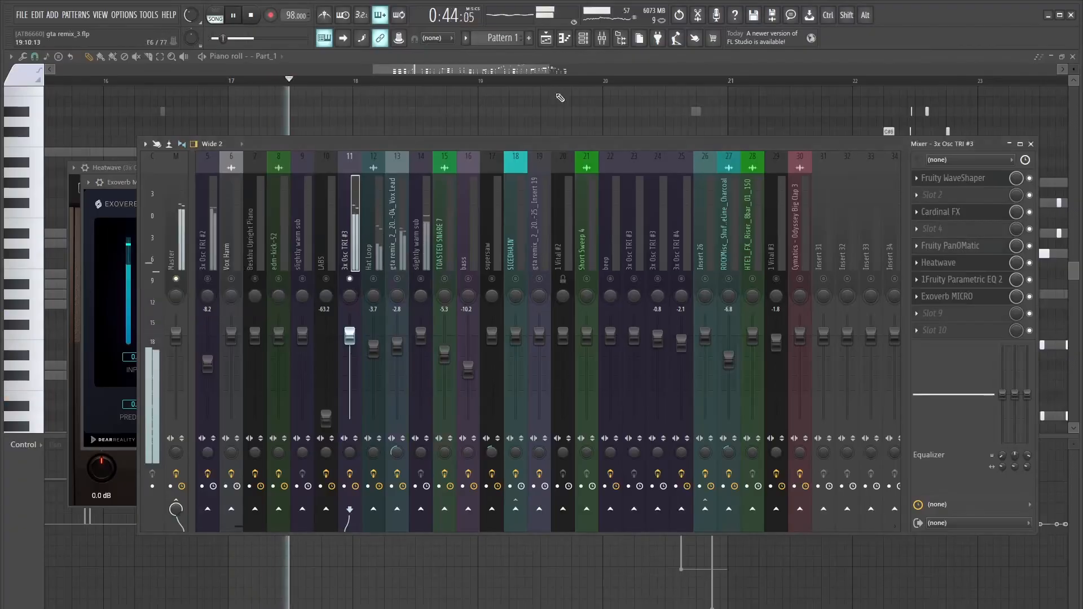
pyautogui.click(425, 277)
pyautogui.press('space')
pyautogui.press('space')
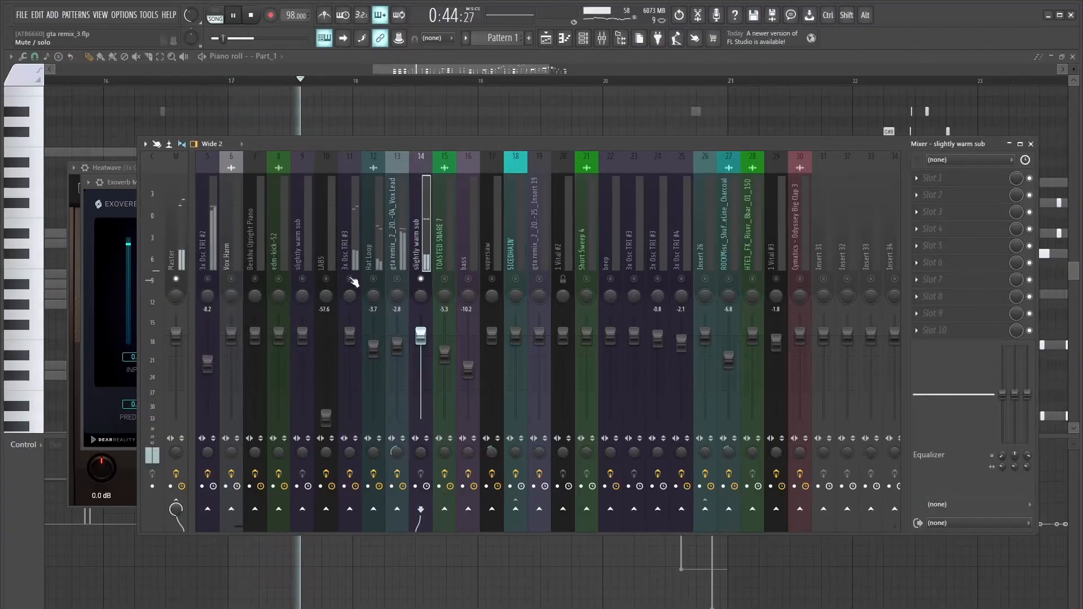
# - Alternate playback between the slightly warm sub and 3x Osc TRI #3 mixer tracks, returning to 3x Osc TRI #3
pyautogui.click(421, 279)
pyautogui.press('space')
pyautogui.press('space')
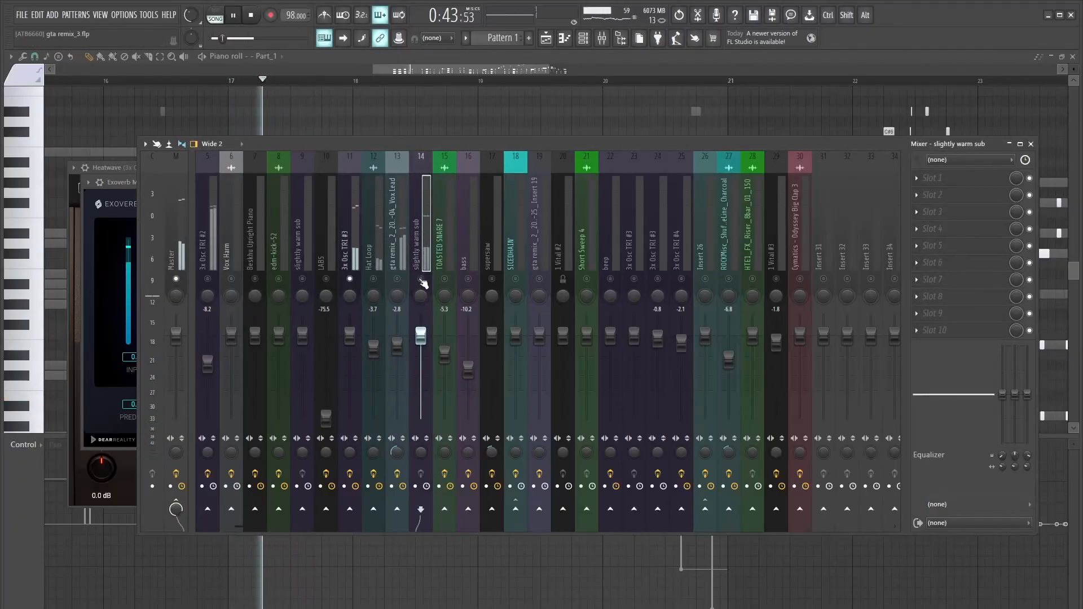
pyautogui.click(421, 280)
pyautogui.press('space')
pyautogui.click(356, 275)
pyautogui.press('space')
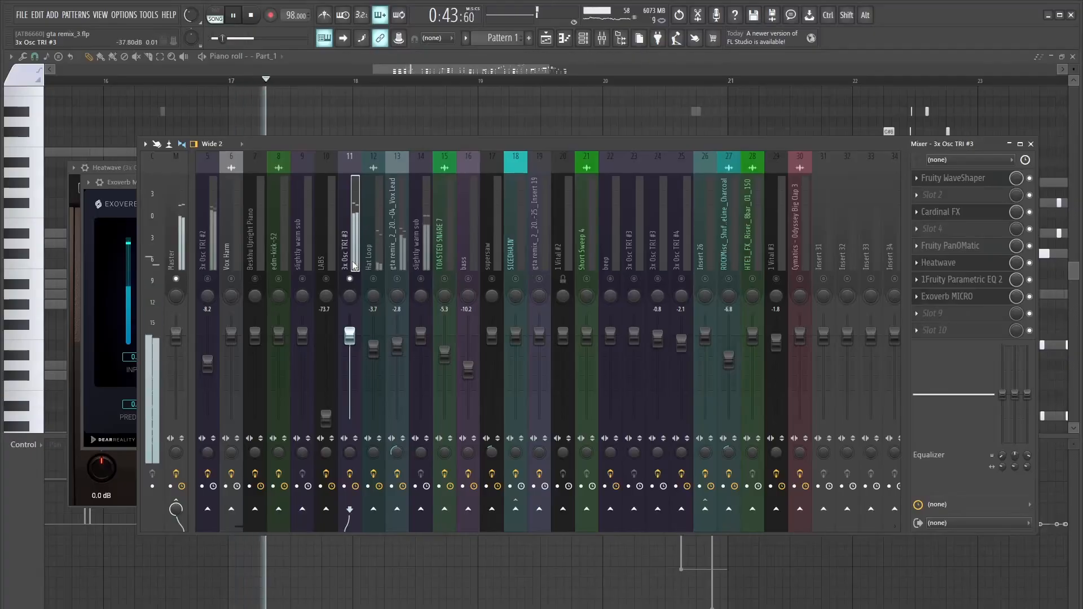
# - Stop playback and open the 3x Osc TRI #3 channel routed to track 24 to view its oscillator settings
pyautogui.press('space')
pyautogui.click(583, 38)
pyautogui.click(745, 337)
pyautogui.moveTo(201, 191); pyautogui.dragTo(678, 153)
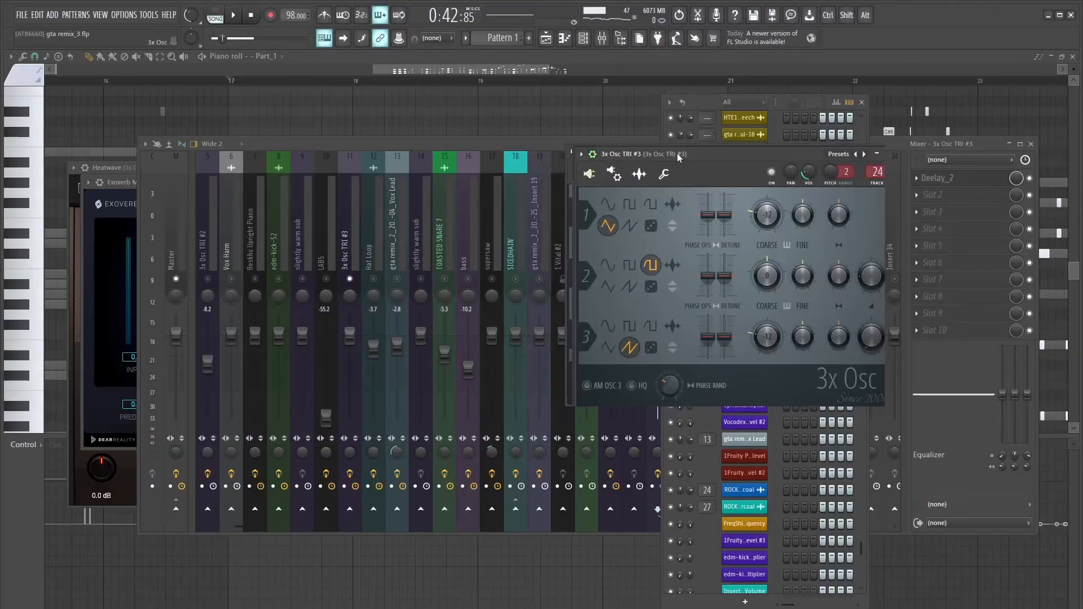
# - Play the Hat Loop mixer track in solo, unsolo it, and go to the playlist section around bar 23
pyautogui.click(432, 242)
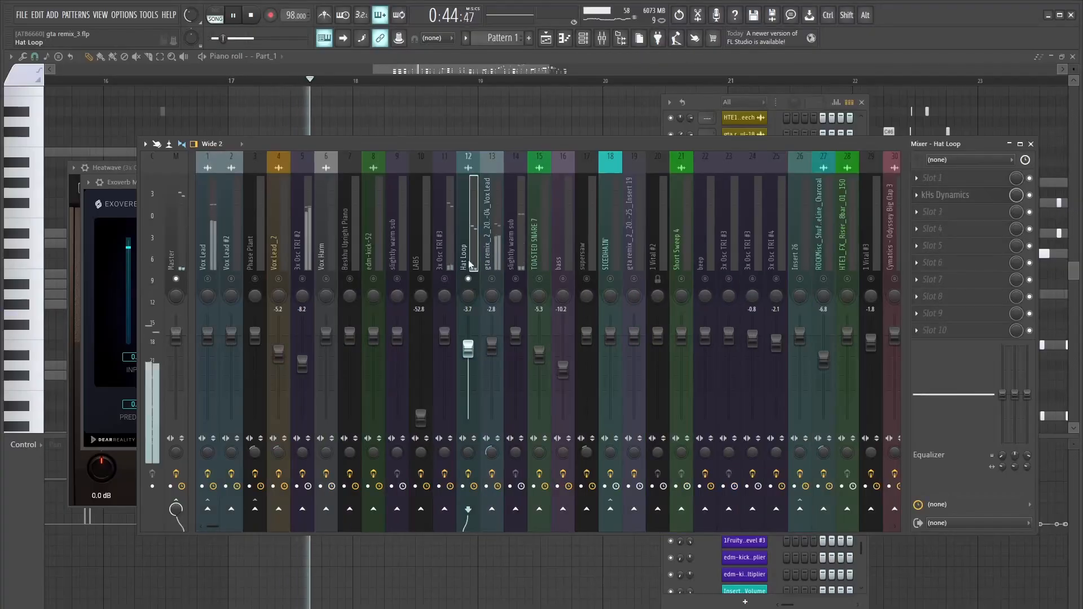
pyautogui.click(582, 39)
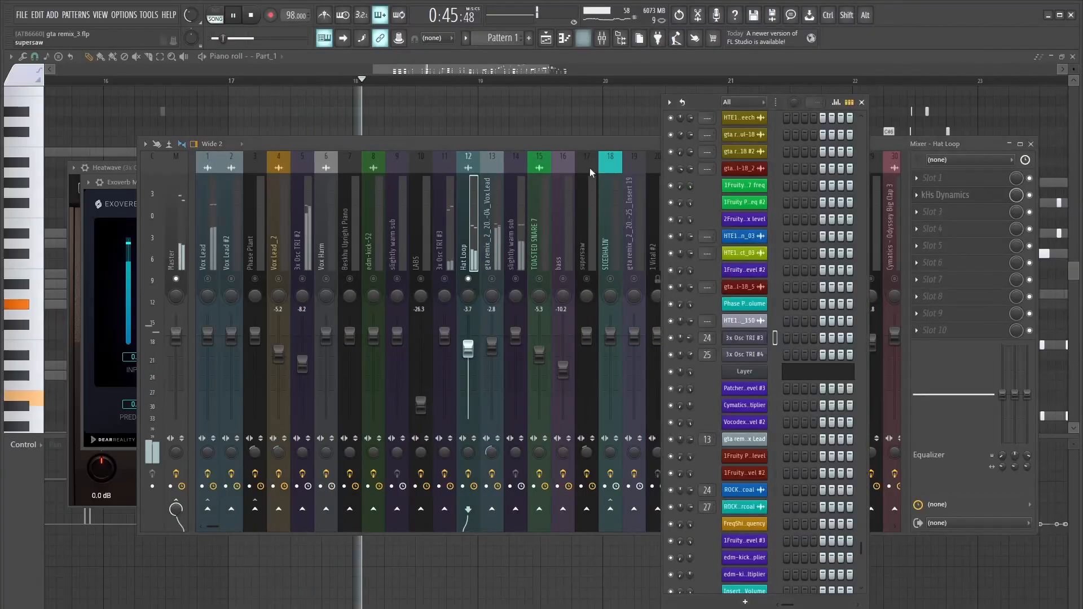
pyautogui.rightClick(469, 279)
pyautogui.scroll(-4, 452, 234)
pyautogui.scroll(4, 452, 232)
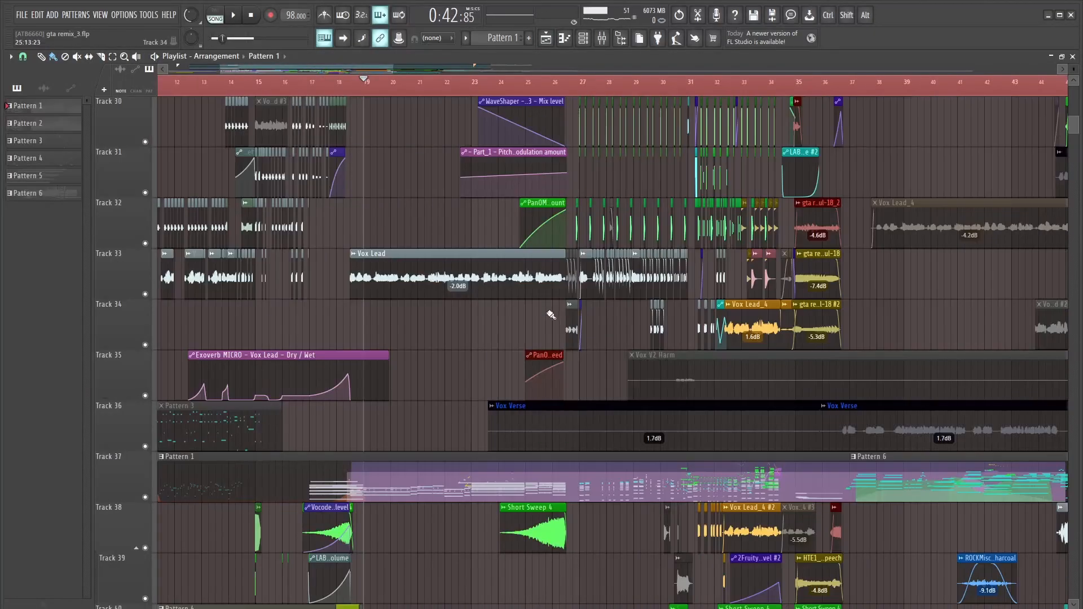
pyautogui.scroll(-2, 493, 207)
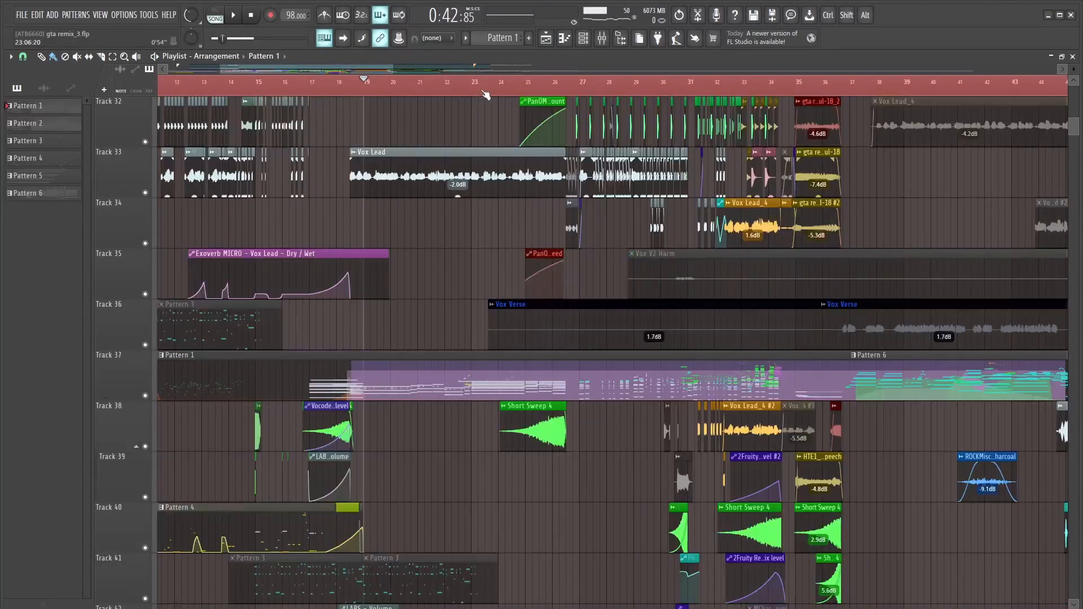
pyautogui.hscroll(1, 556, 212)
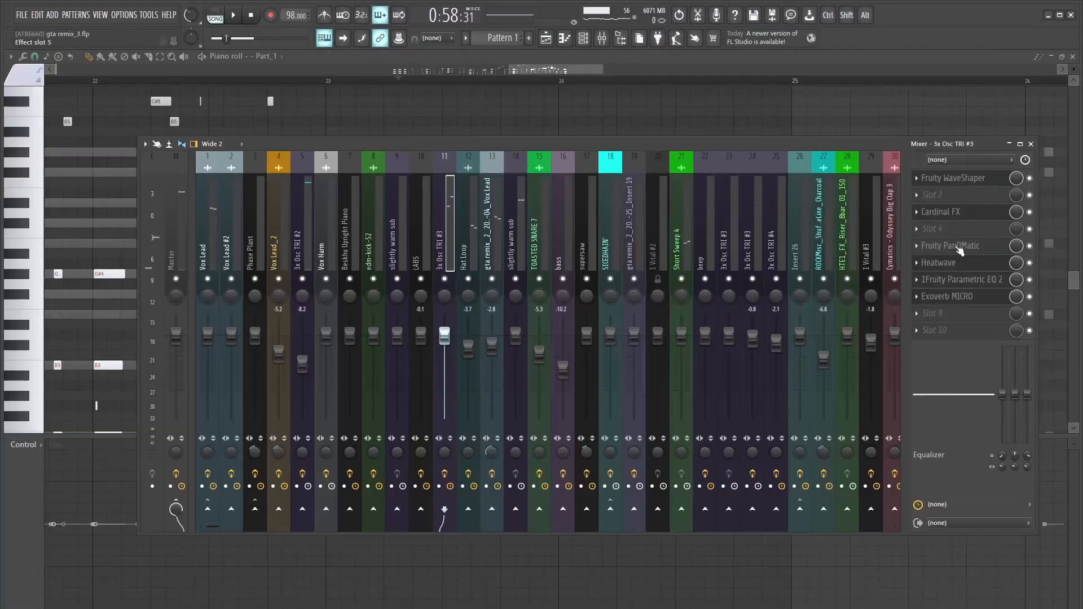
# - Open the Fruity PanOMatic effect on the 3x Osc TRI #3 track and watch it during playback near bar 24
pyautogui.click(959, 250)
pyautogui.press('space')
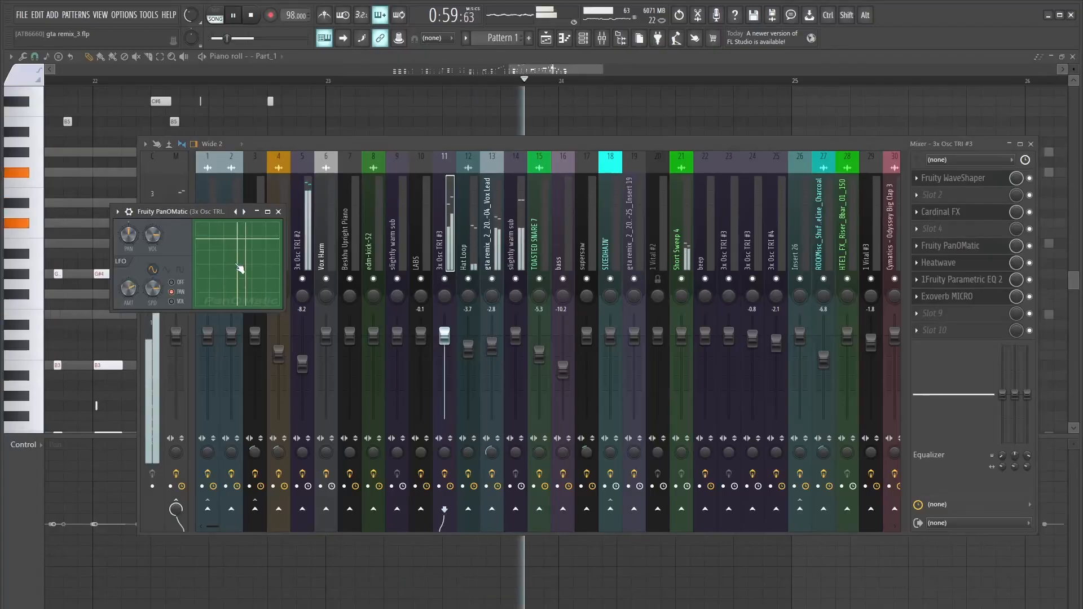
pyautogui.click(597, 64)
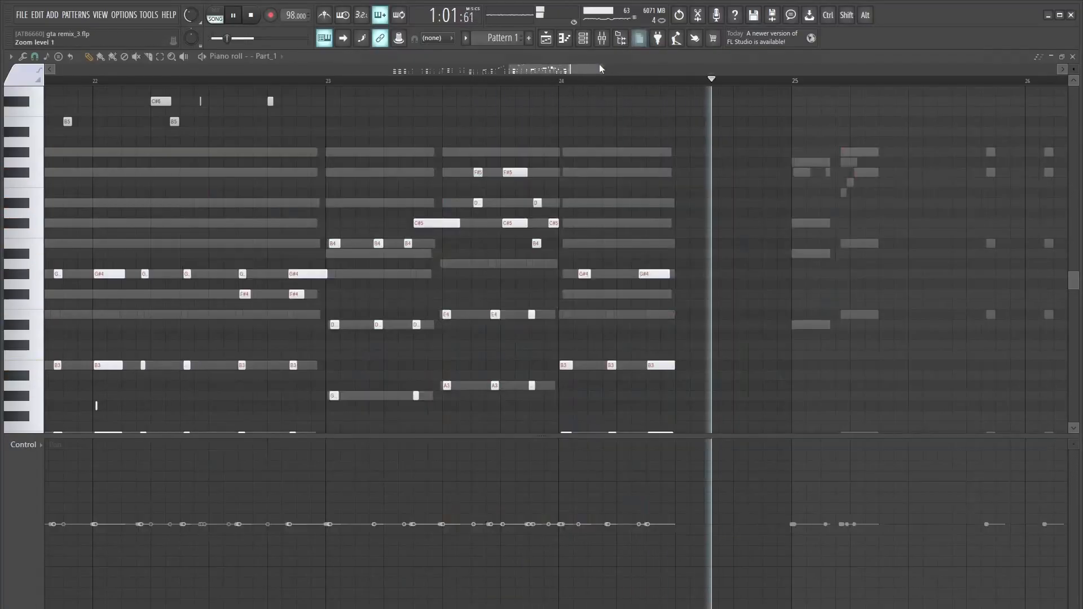
pyautogui.press('space')
# - Play the passage from around bar 21 and view the pitch envelope settings of the Part_1 3x Osc channel
pyautogui.click(540, 82)
pyautogui.click(583, 41)
pyautogui.press('space')
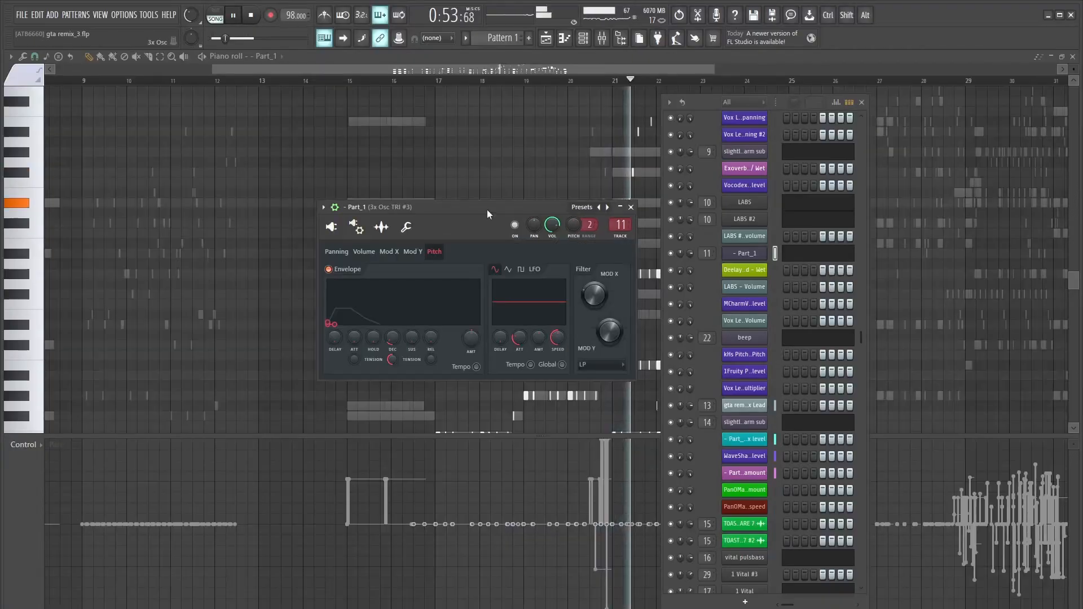
pyautogui.moveTo(487, 208); pyautogui.dragTo(439, 185)
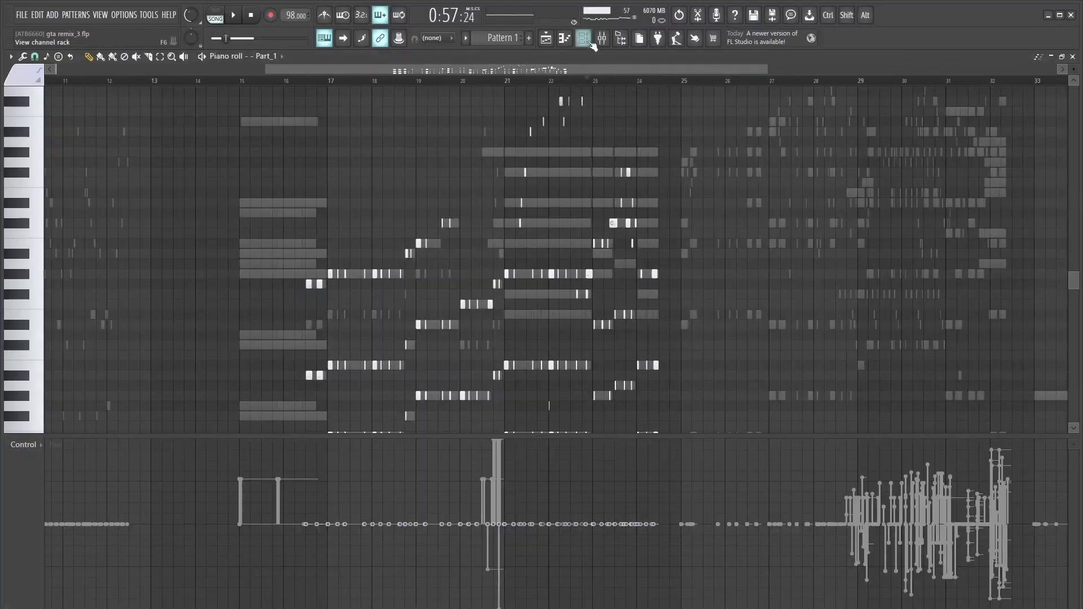
pyautogui.press('F6')
pyautogui.click(757, 257)
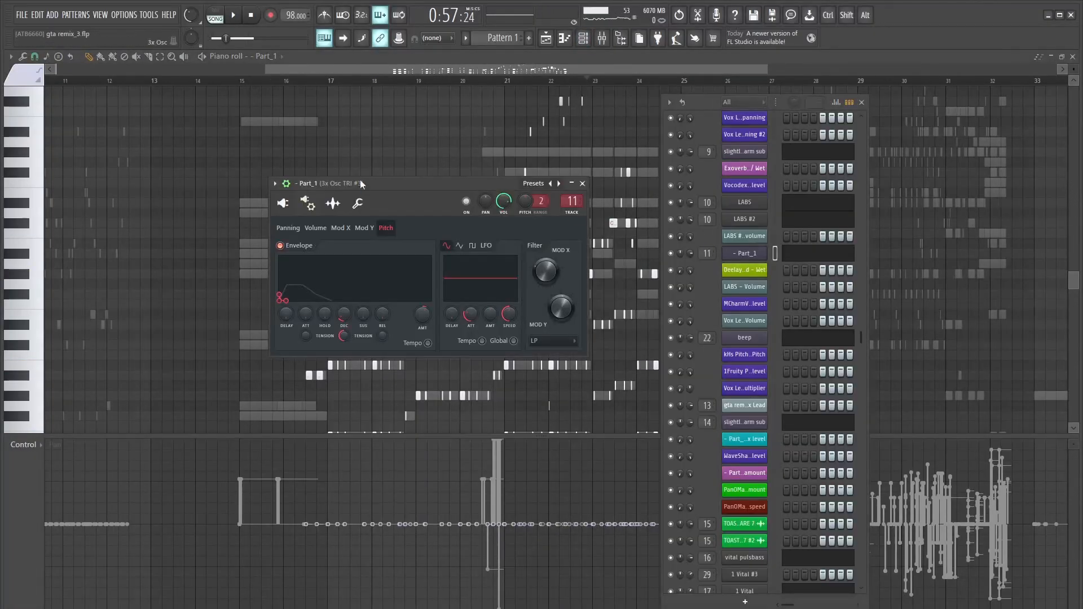
# - Try raising the Part_1 pitch envelope modulation amount to 71% while listening, and undo the knob change
pyautogui.press('space')
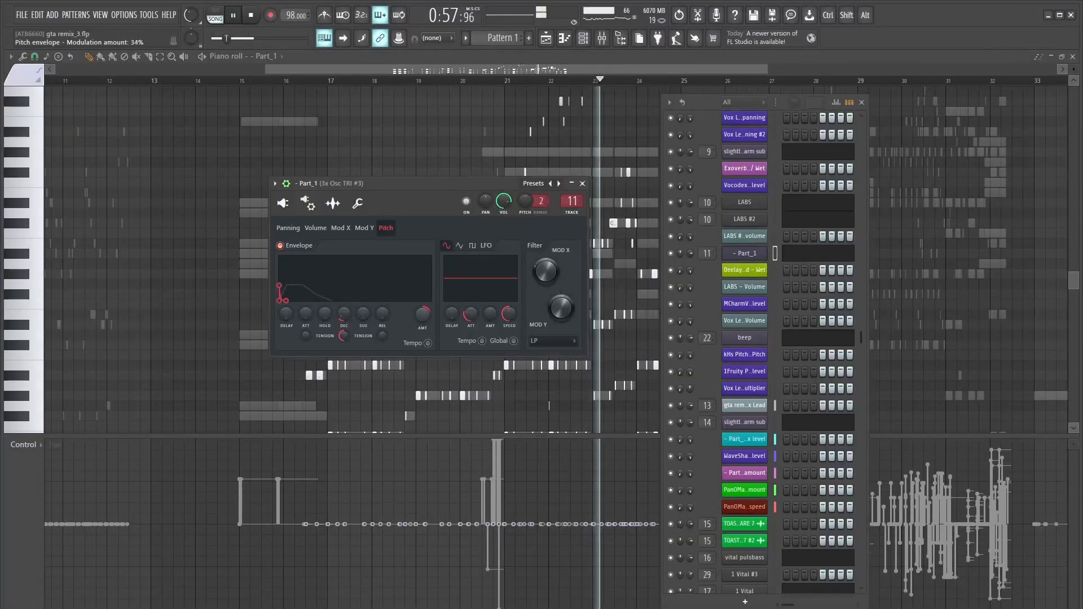
pyautogui.moveTo(423, 314); pyautogui.dragTo(422, 294)
pyautogui.press('space')
pyautogui.press('space')
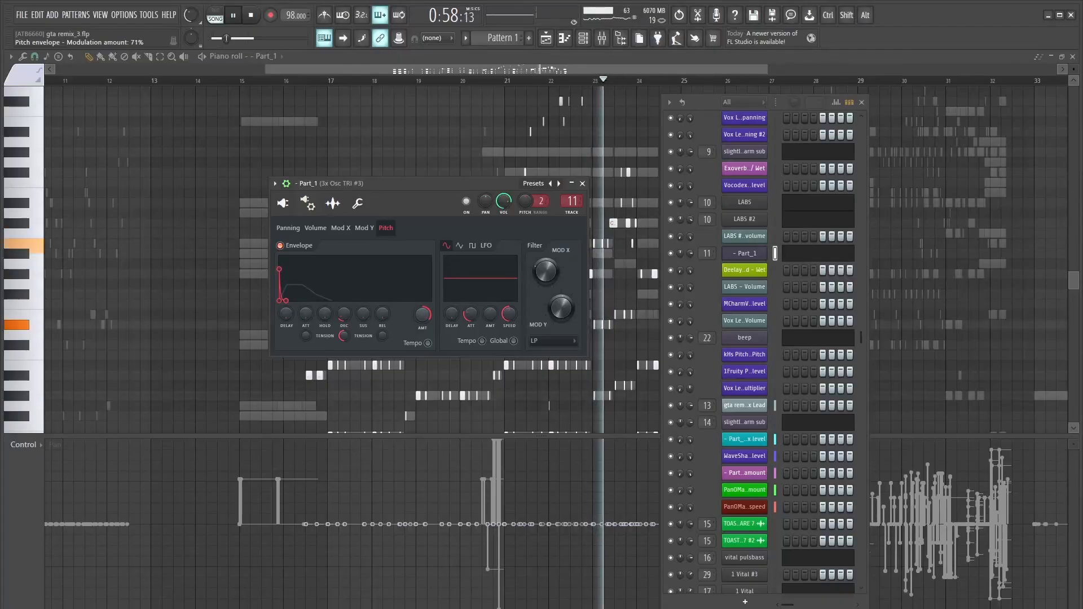
pyautogui.press('space')
pyautogui.hotkey('ctrl', 'z')
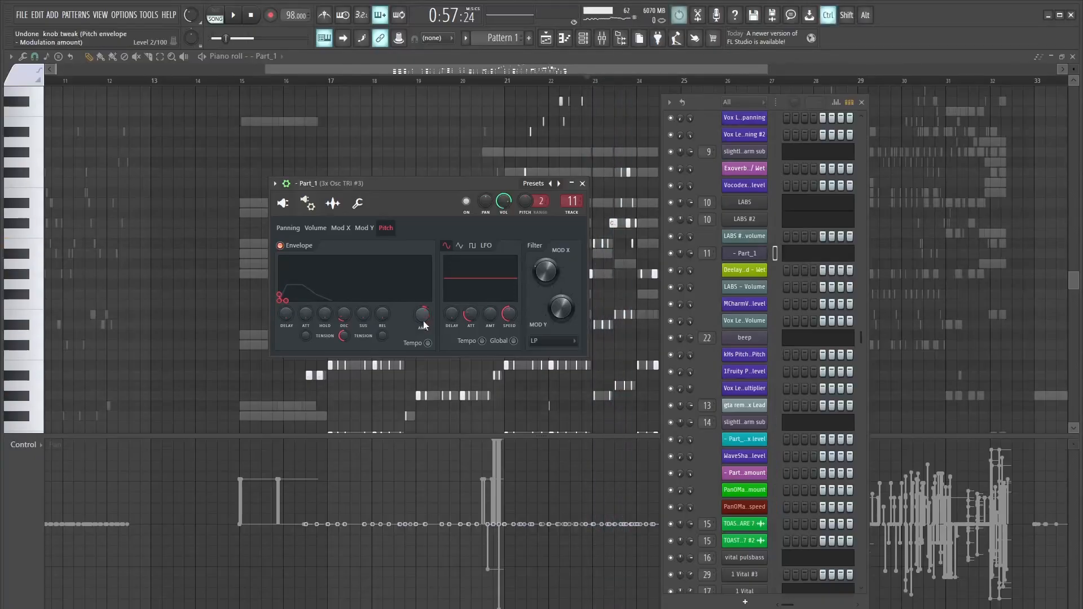
# - Play the playlist around bar 26 to hear the Short Sweep 4 and the automation clips running up to bar 27
pyautogui.press('F5')
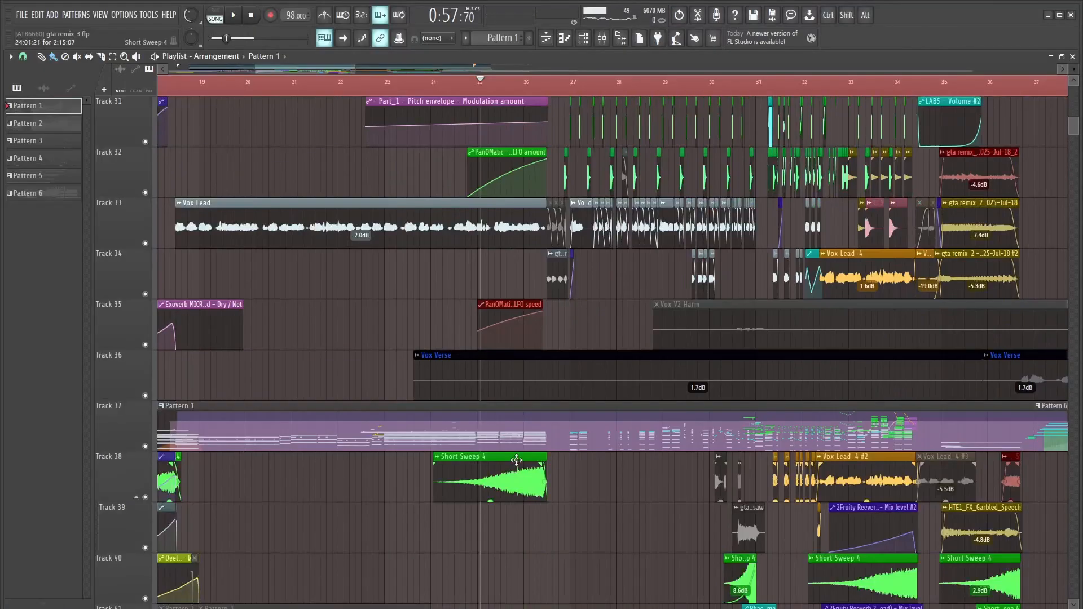
pyautogui.scroll(5, 515, 460)
pyautogui.click(534, 83)
pyautogui.press('space')
pyautogui.scroll(5, 534, 441)
pyautogui.scroll(-5, 536, 443)
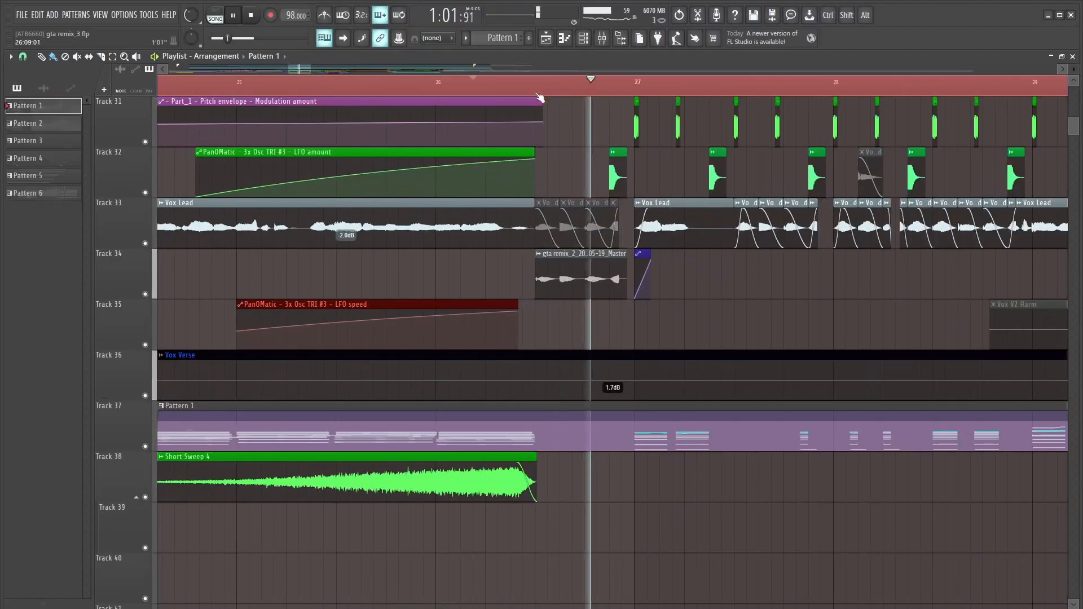
pyautogui.press('space')
# - Mark the half bar before bar 27 in the playlist and play the chopped Vox Lead clips on Track 33
pyautogui.click(621, 85)
pyautogui.click(557, 84)
pyautogui.moveTo(546, 86); pyautogui.dragTo(632, 86)
pyautogui.scroll(1, 542, 108)
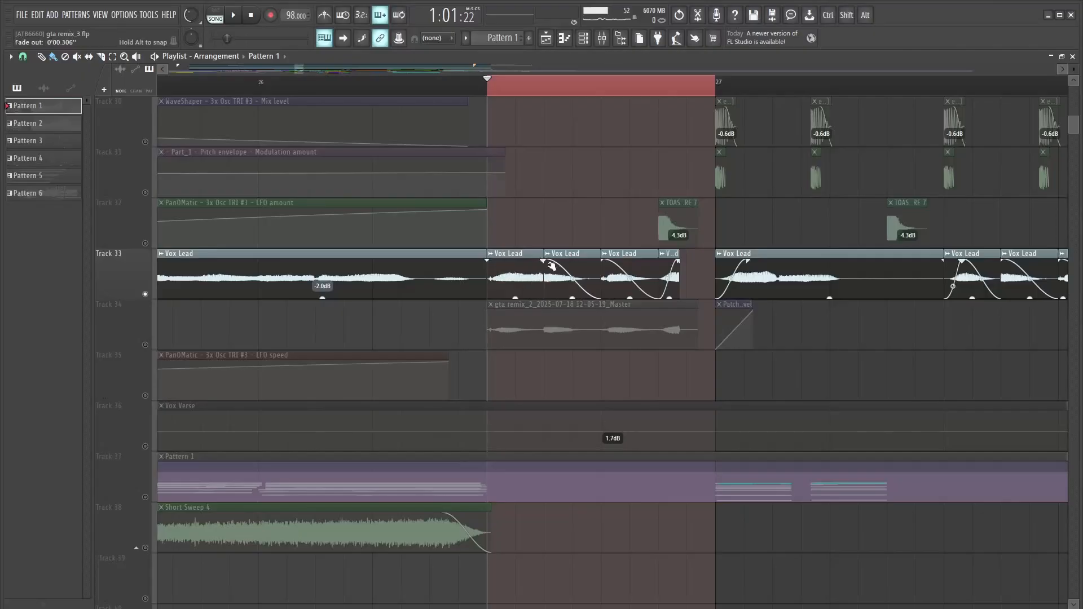
pyautogui.press('space')
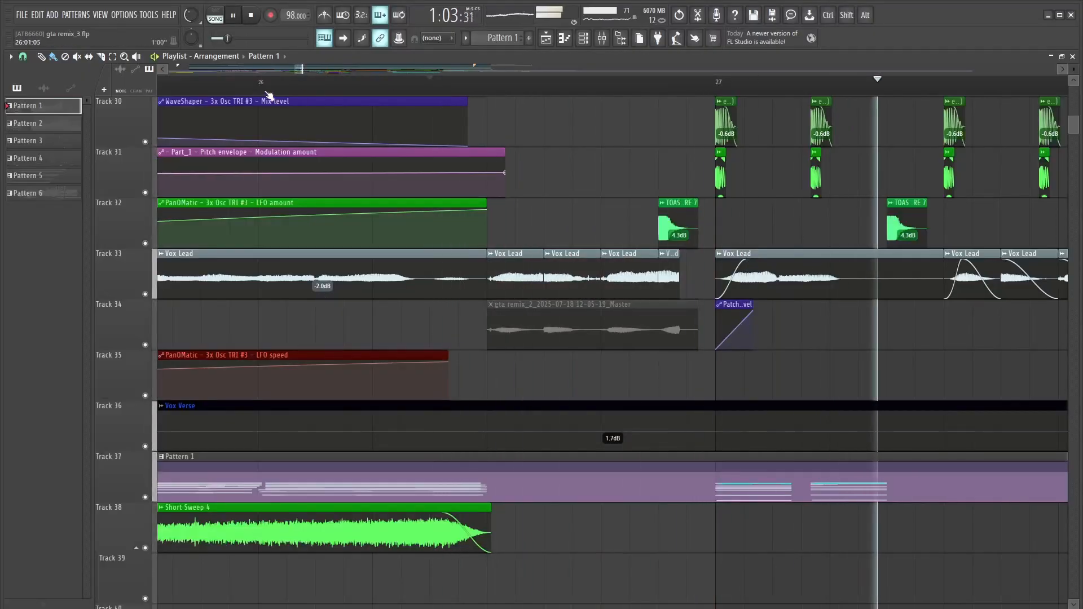
pyautogui.press('space')
# - Mute the Vox Lead chops before bar 27 on Track 33 and unmute the 12-05-19_Master clip on Track 34
pyautogui.scroll(1, 672, 318)
pyautogui.moveTo(673, 327); pyautogui.dragTo(531, 325)
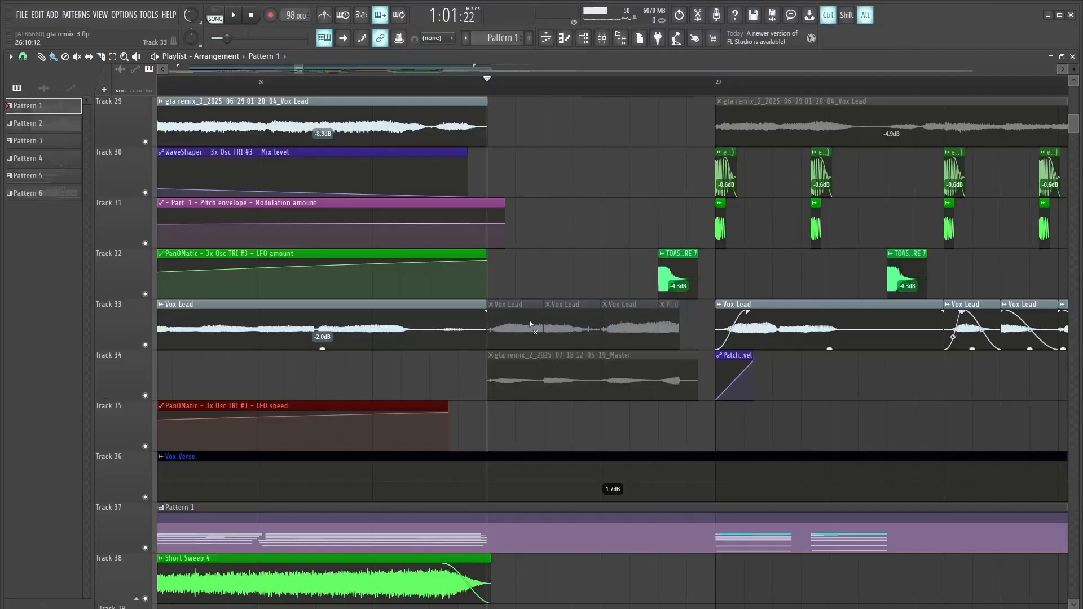
pyautogui.keyDown('ctrl'); pyautogui.keyDown('alt'); pyautogui.click(677, 353); pyautogui.keyUp('alt'); pyautogui.keyUp('ctrl')
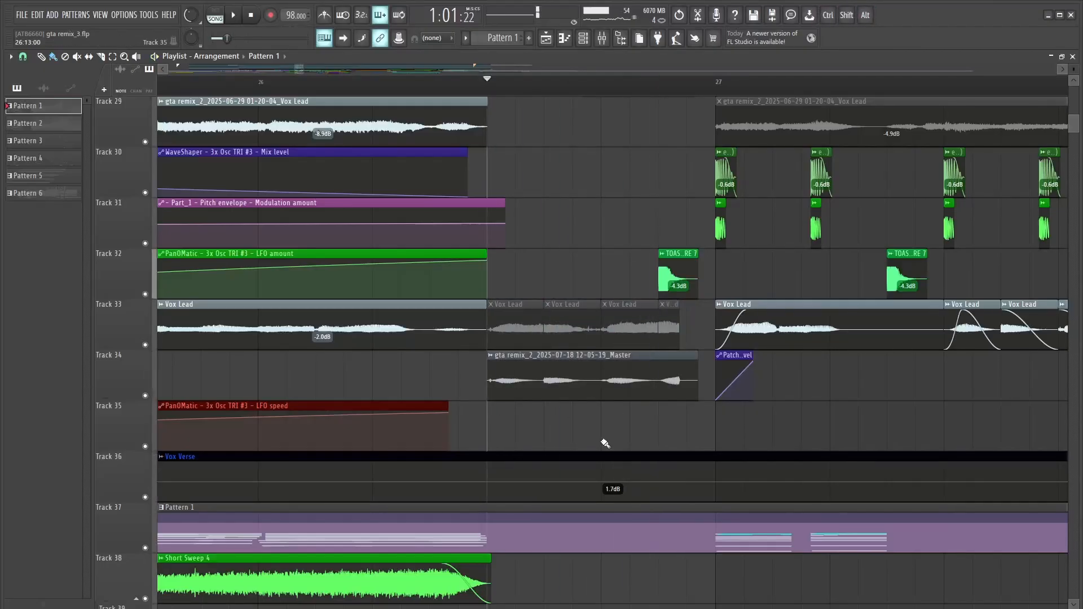
# - Open the audio clip settings of the 12-05-19_Master clip on Track 34 just before bar 27
pyautogui.click(726, 90)
pyautogui.scroll(-5, 411, 322)
pyautogui.scroll(2, 411, 322)
pyautogui.scroll(2, 437, 382)
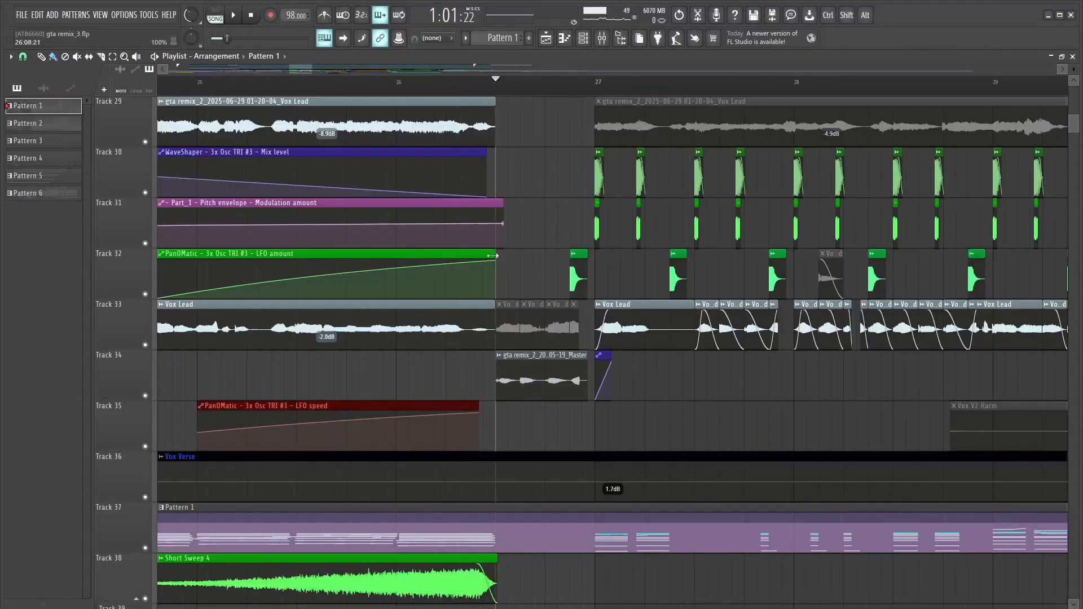
pyautogui.click(531, 367)
pyautogui.doubleClick(532, 366)
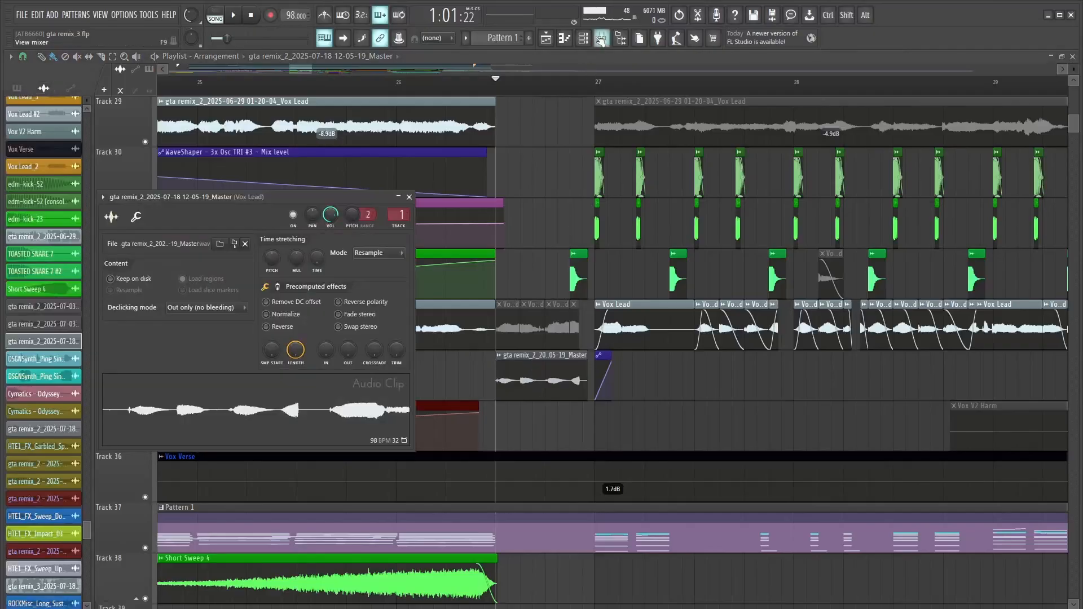
# - View the 1Fruity Parametric EQ 2 band-pass curve on the Master mixer track, and return to the playlist at bar 27
pyautogui.click(602, 39)
pyautogui.moveTo(335, 182); pyautogui.dragTo(540, 168)
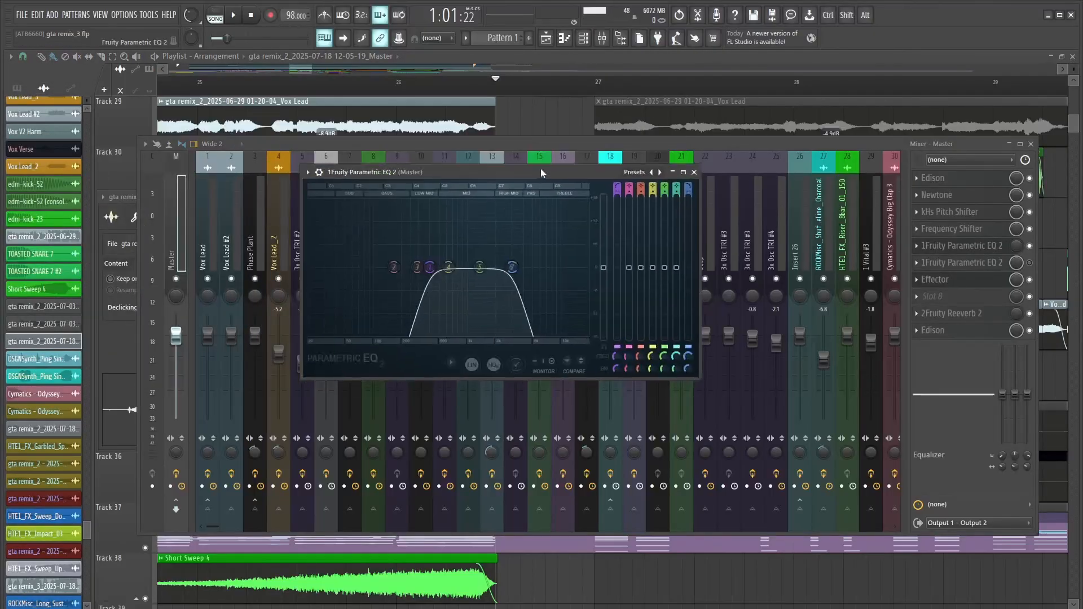
pyautogui.press('space')
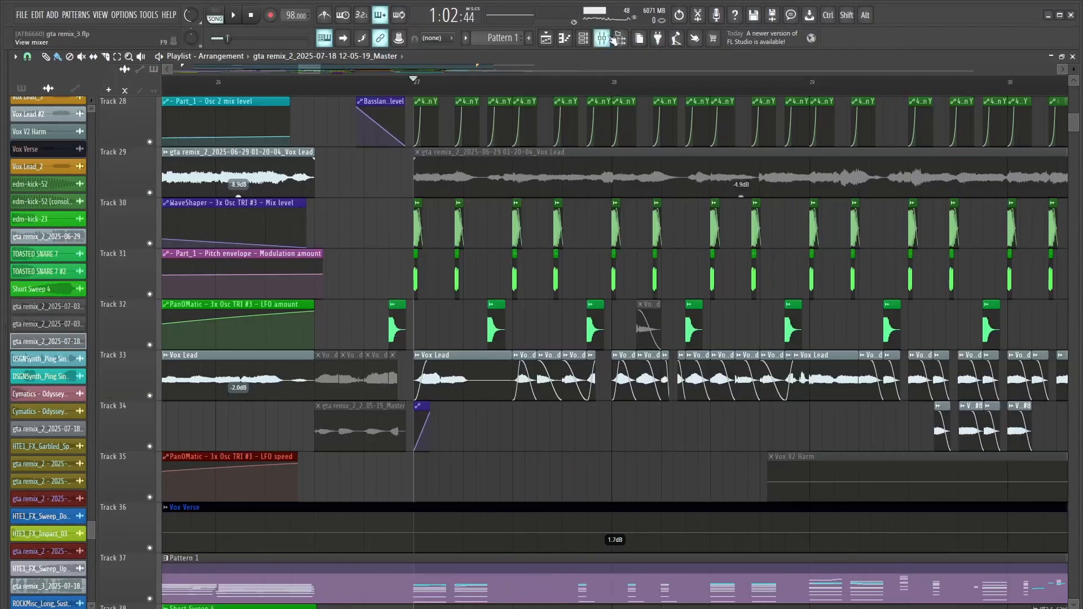
pyautogui.click(602, 39)
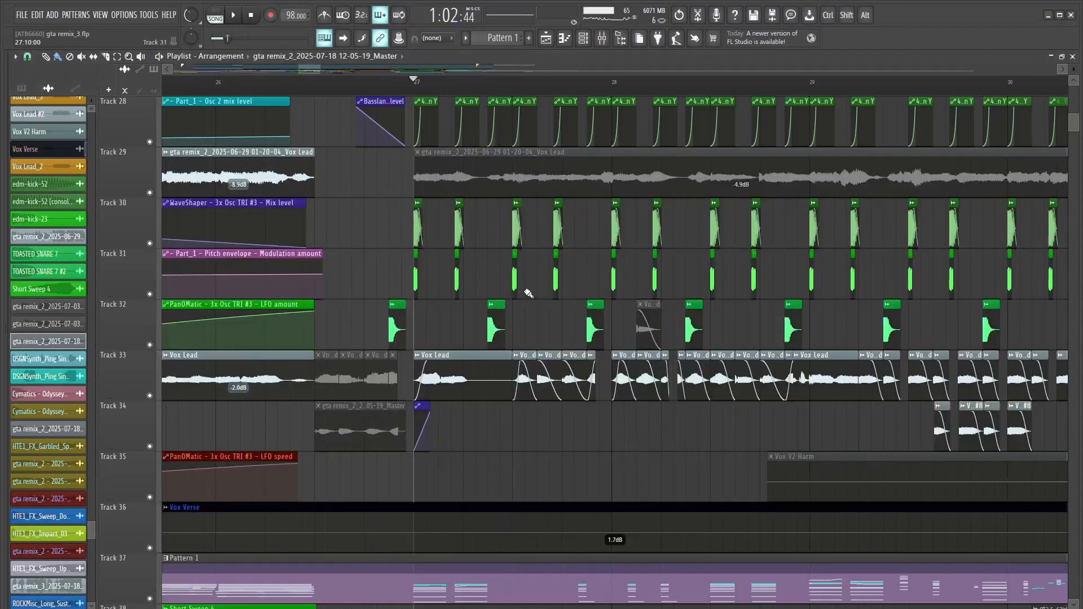
# - Play the section after bar 27 and examine the vital pulsbass oscillator and effects pages
pyautogui.scroll(-5, 527, 292)
pyautogui.scroll(4, 457, 200)
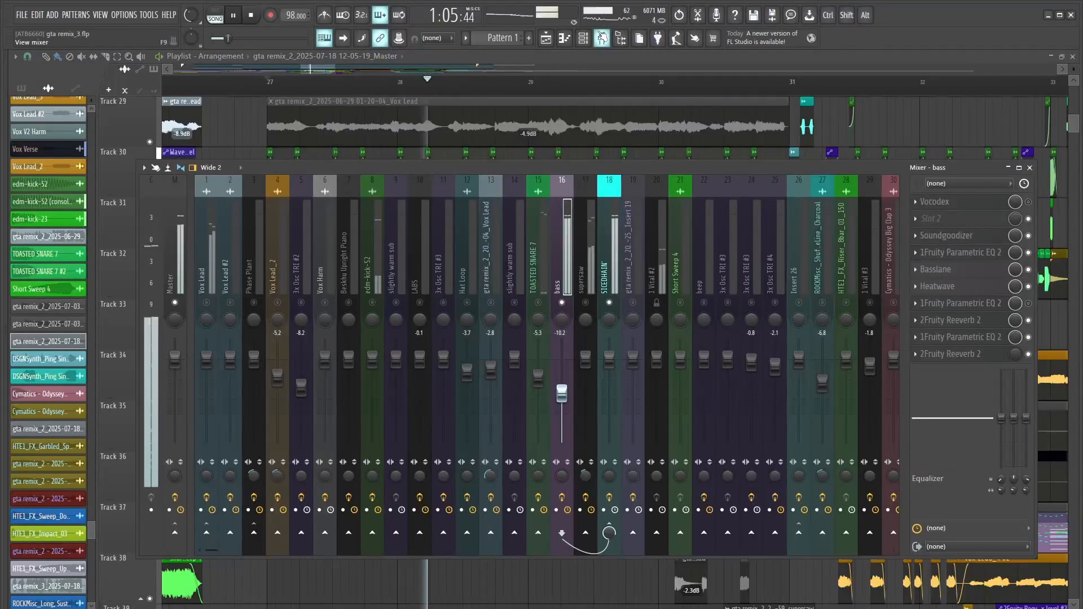
pyautogui.click(496, 55)
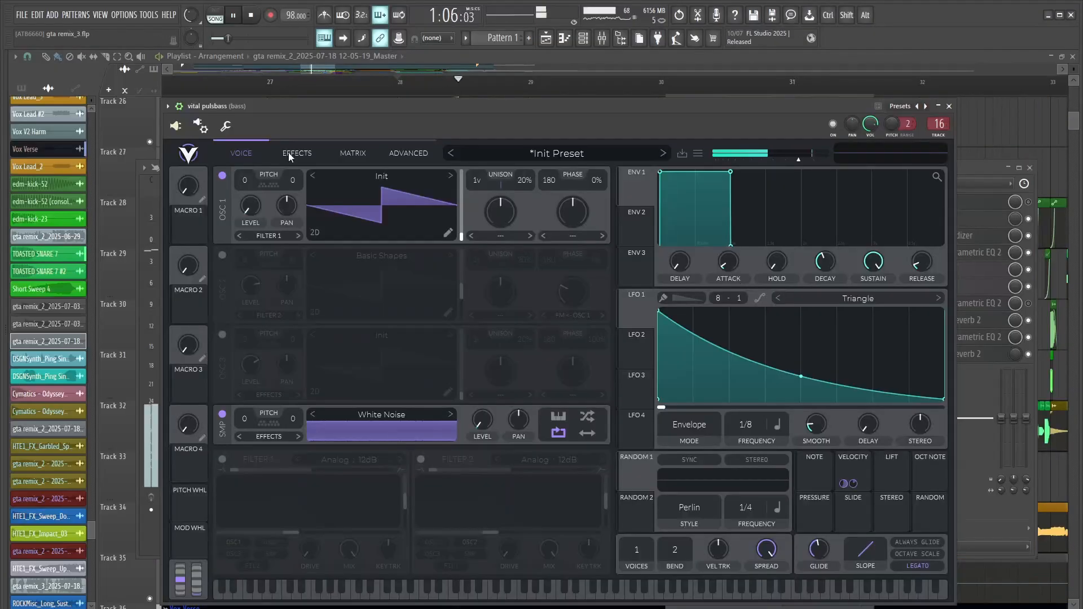
pyautogui.press('space')
pyautogui.click(288, 158)
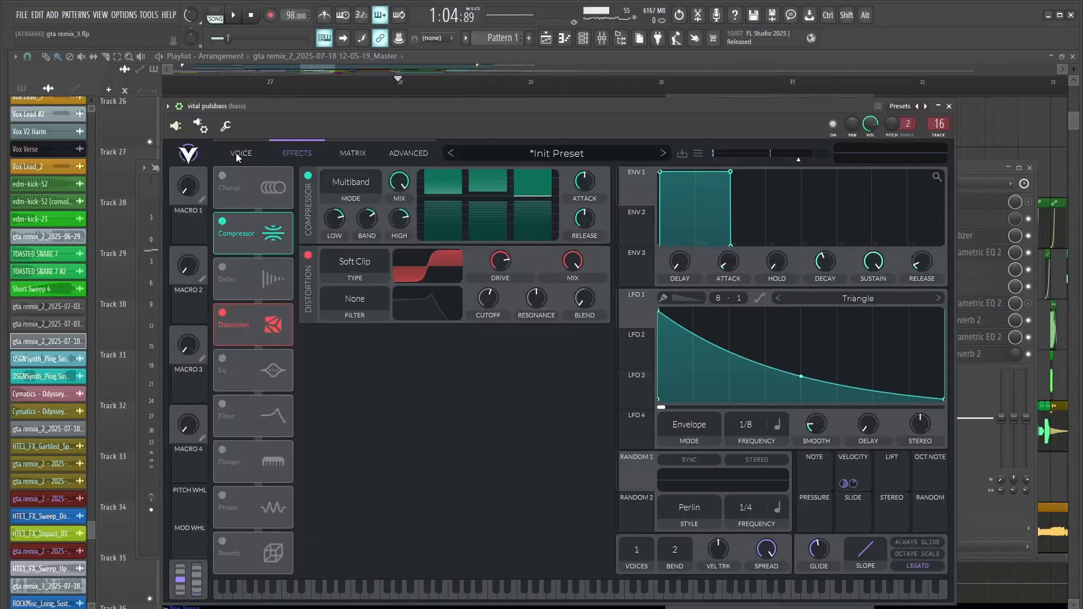
pyautogui.click(241, 153)
pyautogui.moveTo(312, 110); pyautogui.dragTo(288, 92)
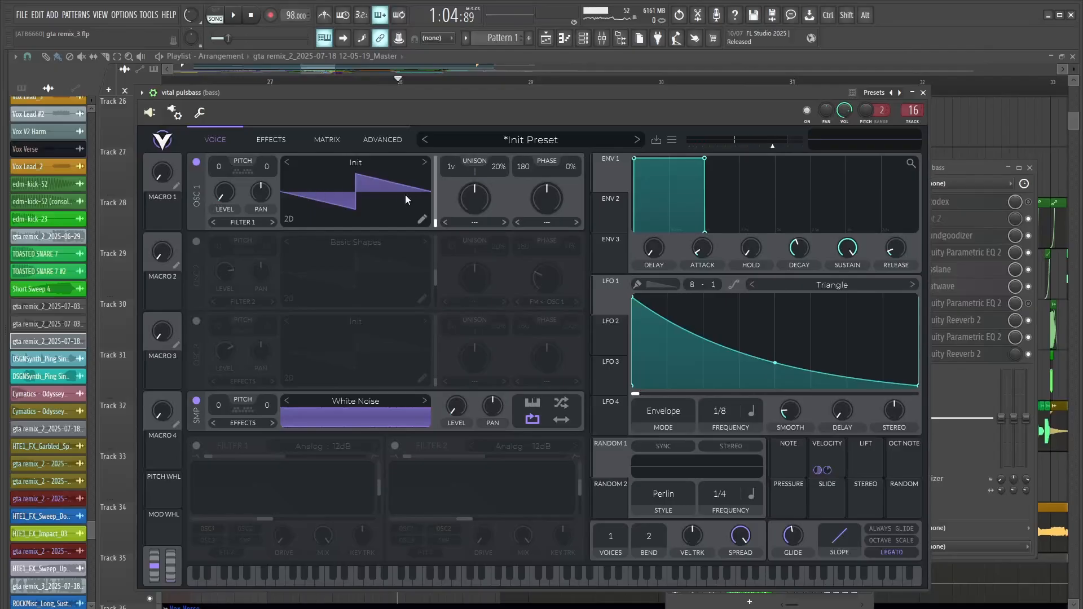
pyautogui.click(252, 133)
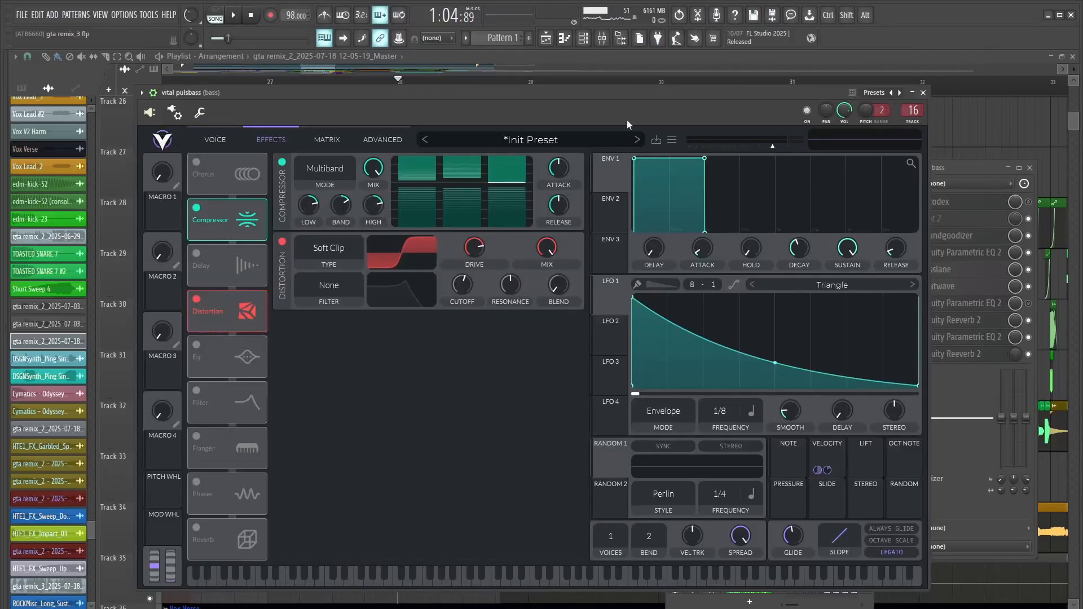
# - View the Soundgoodizer and 1Fruity Parametric EQ 2 effects on the bass mixer track during playback
pyautogui.click(971, 239)
pyautogui.click(976, 239)
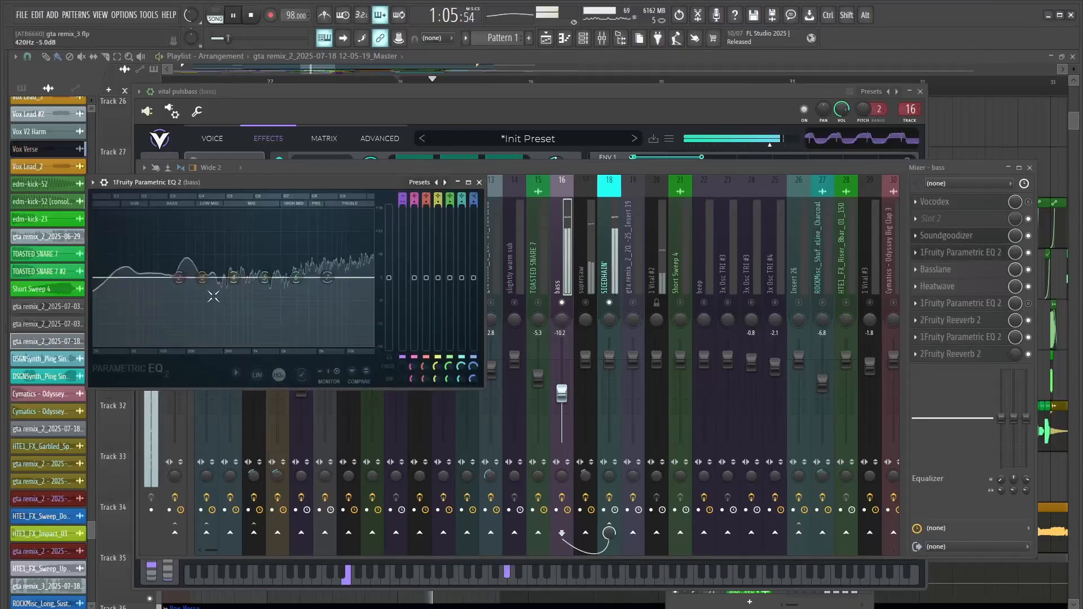
pyautogui.press('space')
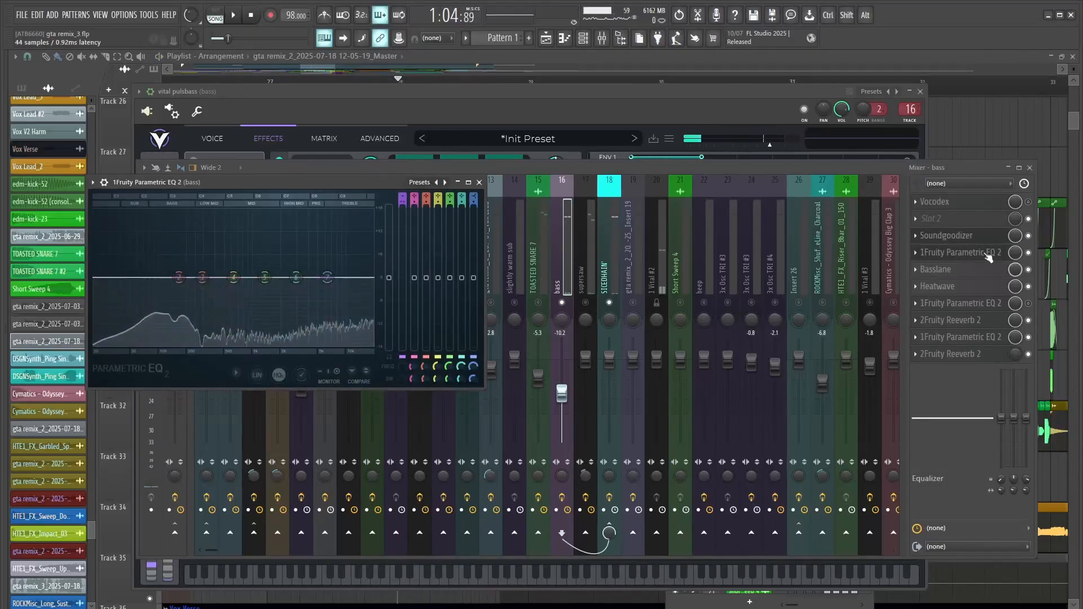
# - Open the Basslane effect on the bass mixer track and examine its width and side harmonics controls
pyautogui.click(970, 270)
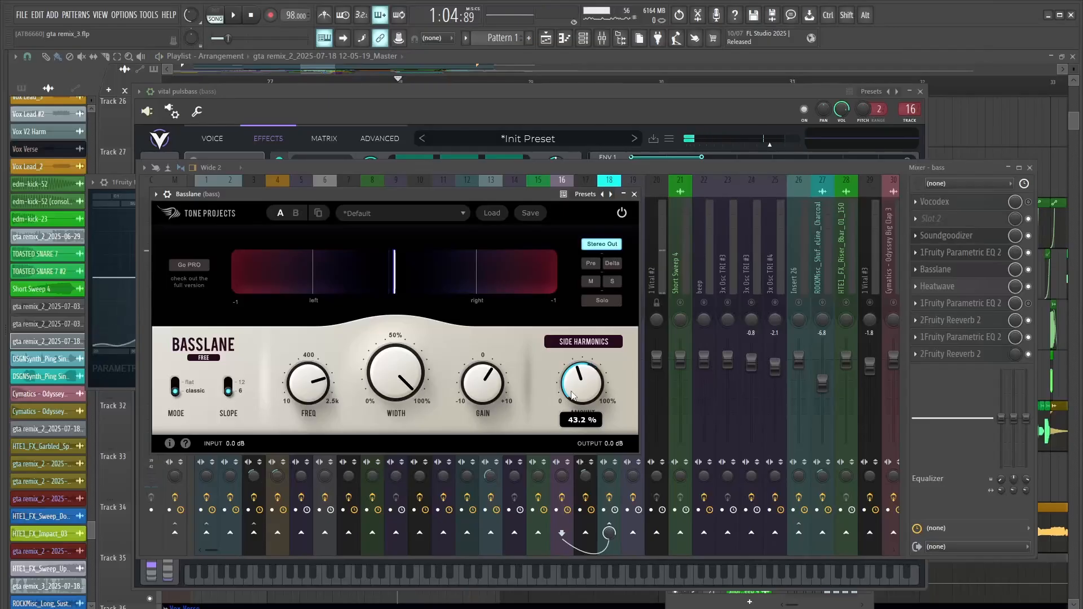
pyautogui.moveTo(456, 193); pyautogui.dragTo(567, 131)
pyautogui.moveTo(693, 328)
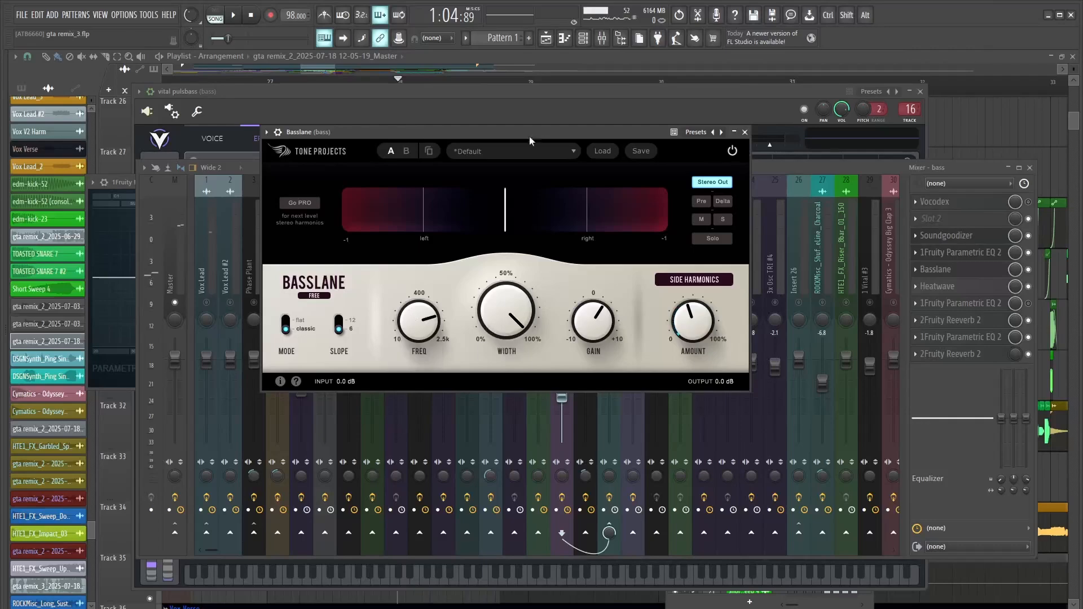
pyautogui.moveTo(544, 132); pyautogui.dragTo(503, 128)
# - Raise the Basslane side harmonics amount close to maximum and audition the bass with it
pyautogui.press('space')
pyautogui.press('space')
pyautogui.moveTo(603, 130); pyautogui.dragTo(625, 123)
pyautogui.press('space')
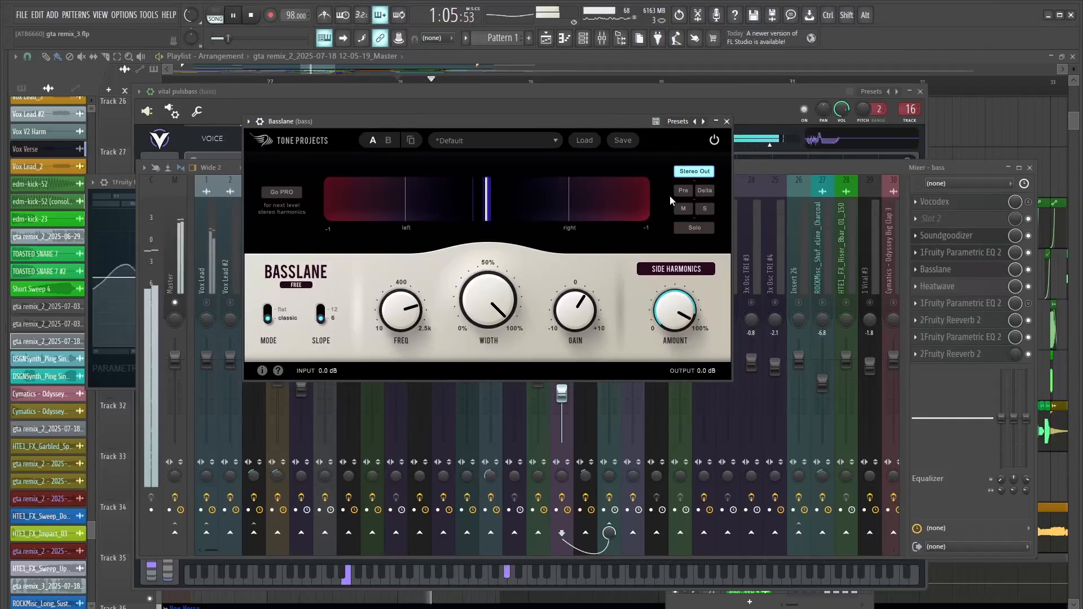
pyautogui.press('space')
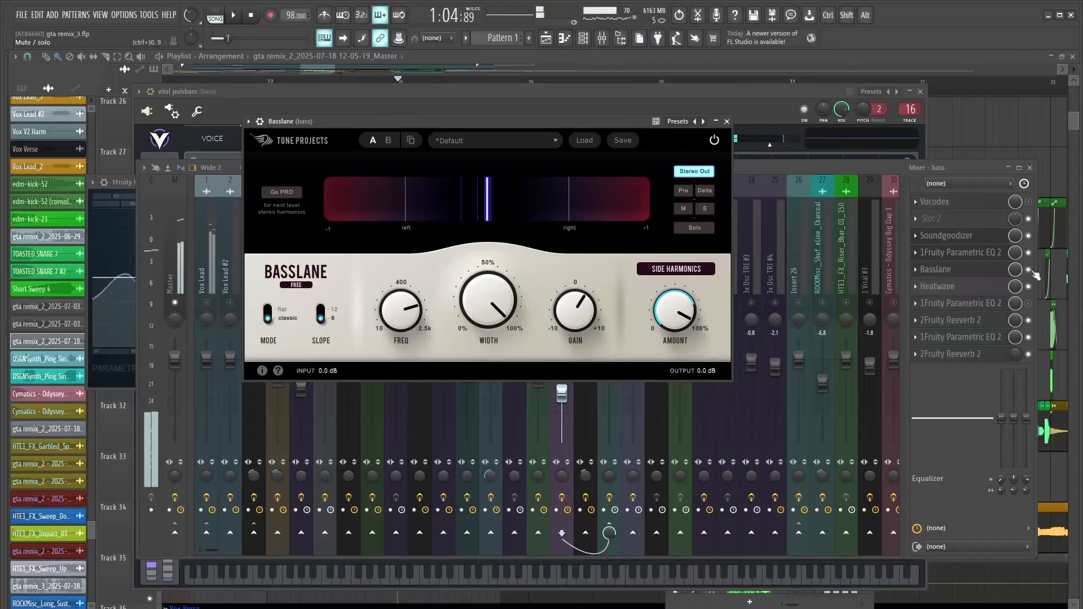
# - Bypass Basslane on the bass mixer track, compare the sound during playback, and bring the plugin back into view
pyautogui.click(1034, 272)
pyautogui.press('space')
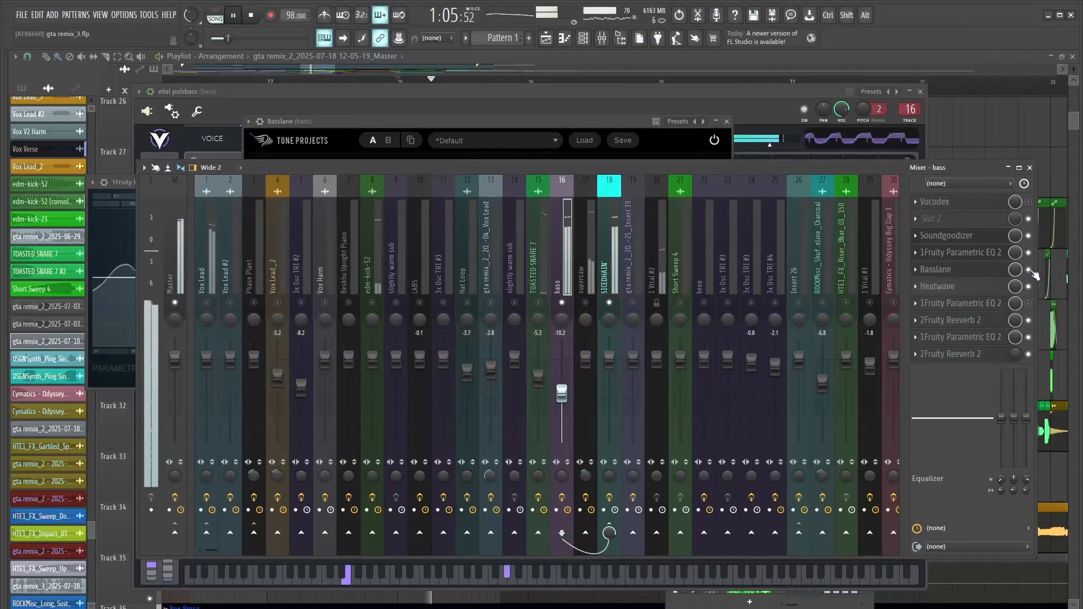
pyautogui.click(984, 271)
pyautogui.click(985, 270)
pyautogui.press('space')
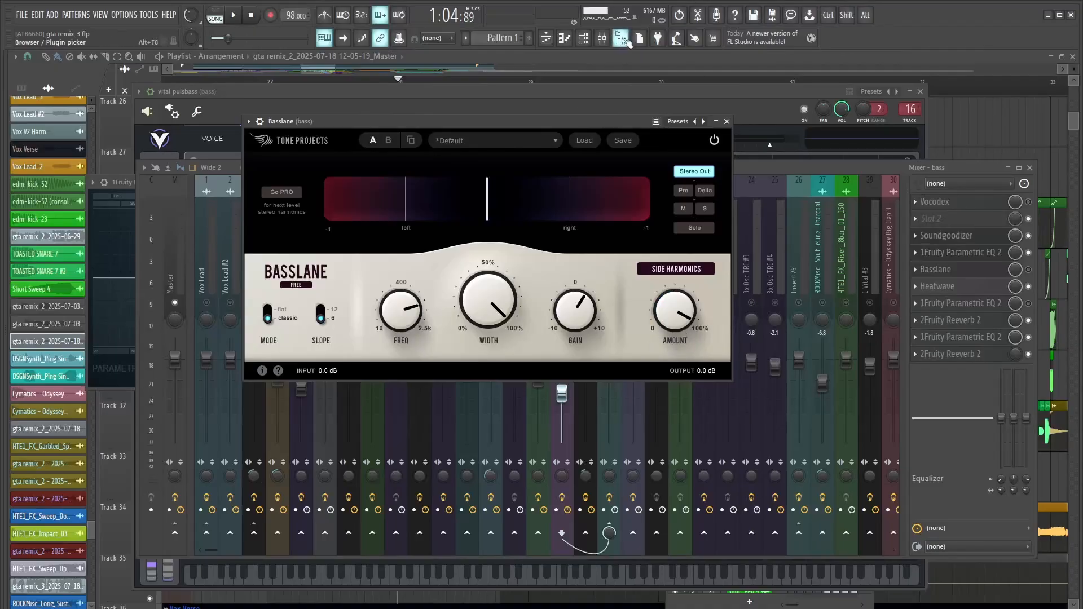
# - Lower the Basslane side harmonics amount to just below the midpoint and reposition the plugin window
pyautogui.moveTo(624, 39); pyautogui.dragTo(620, 250)
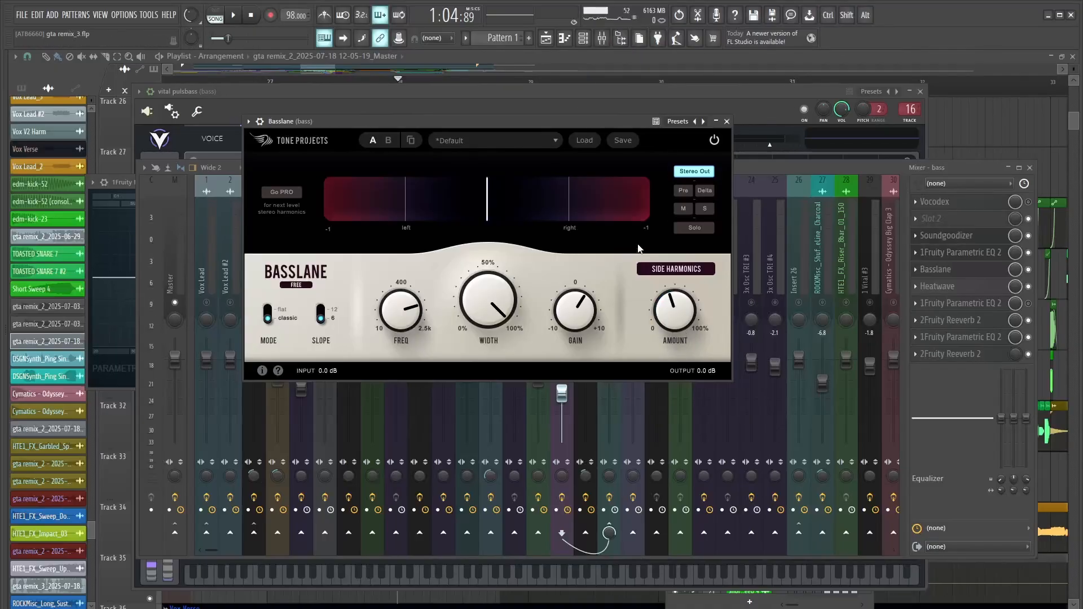
pyautogui.moveTo(616, 122); pyautogui.dragTo(668, 139)
pyautogui.click(778, 140)
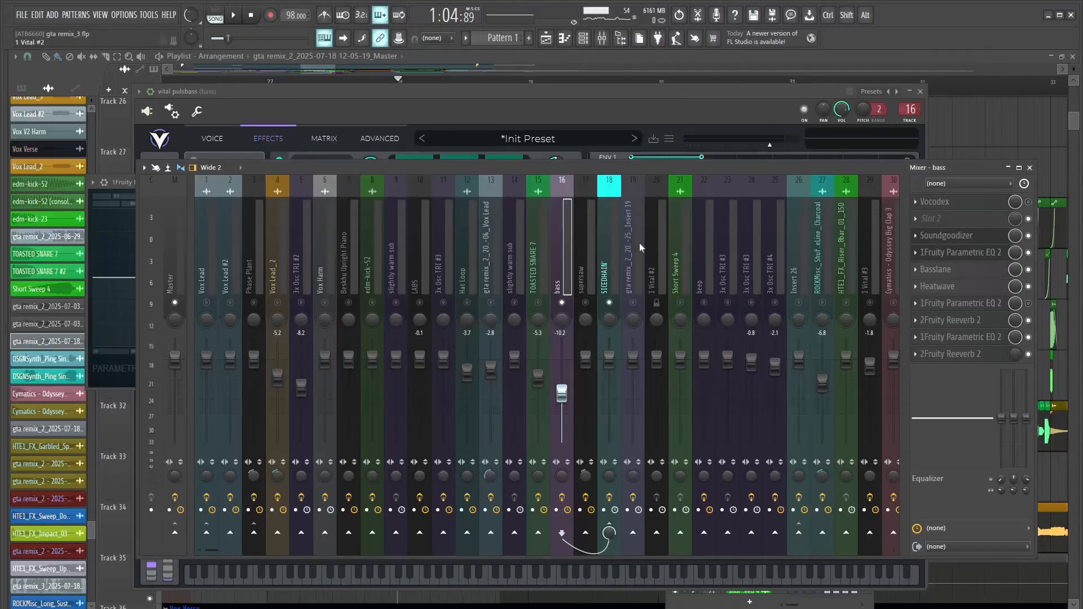
pyautogui.click(974, 271)
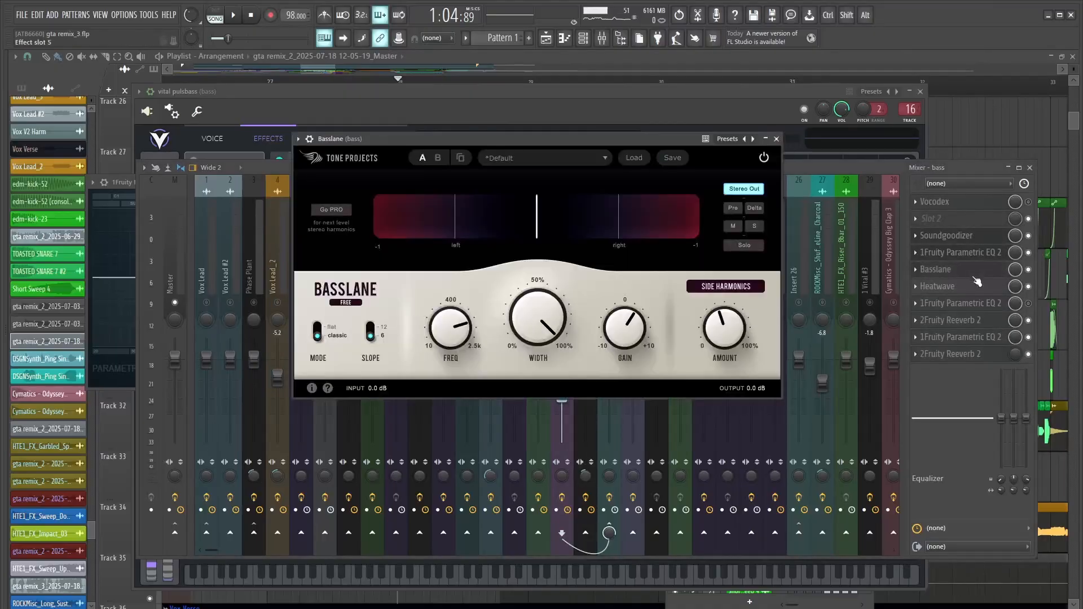
# - Examine Heatwave on the bass mixer track and compare the bass with the effect enabled and bypassed
pyautogui.click(979, 288)
pyautogui.press('space')
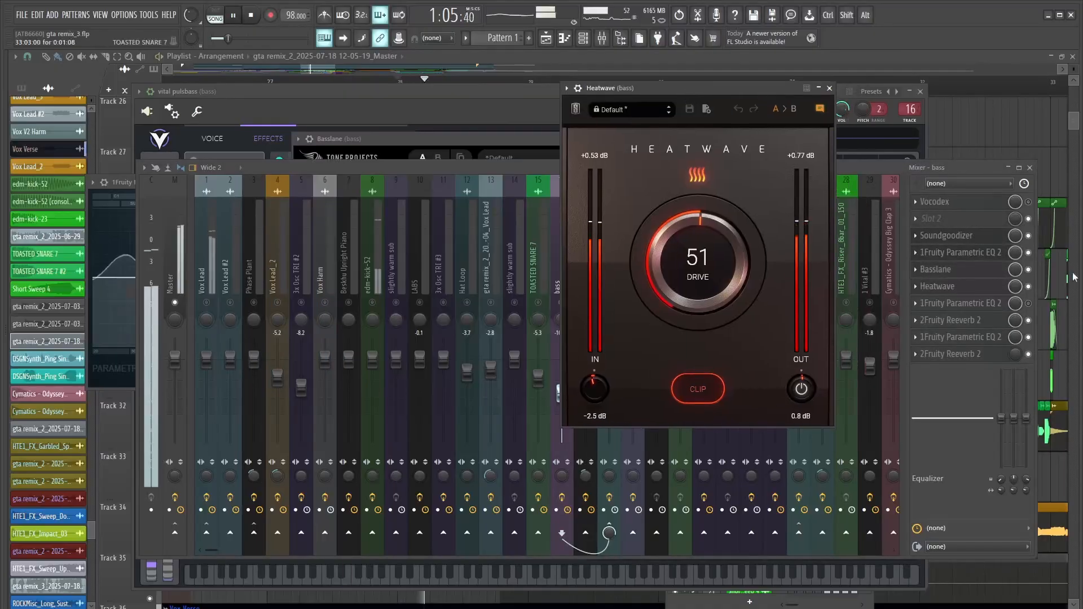
pyautogui.press('space')
pyautogui.click(1029, 287)
pyautogui.press('space')
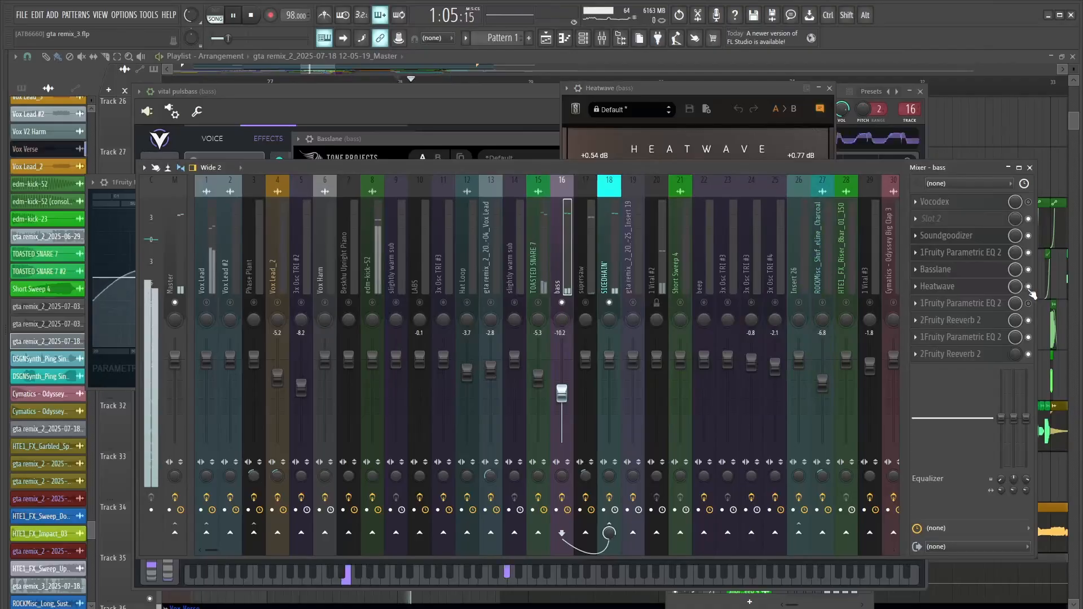
pyautogui.press('space')
pyautogui.moveTo(757, 88); pyautogui.dragTo(744, 84)
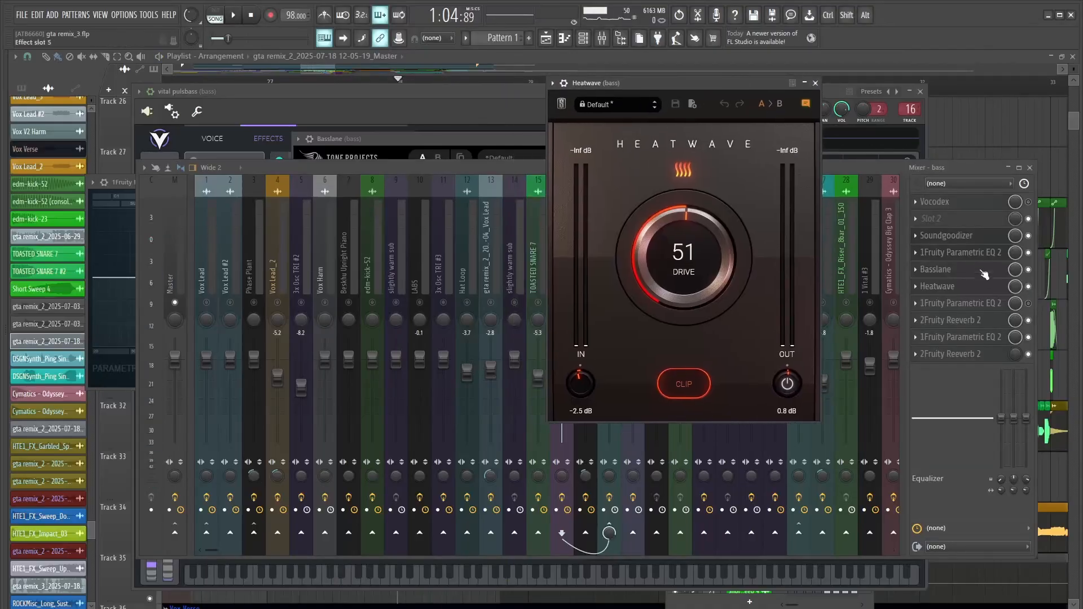
pyautogui.click(986, 289)
pyautogui.click(986, 290)
# - Audition the first 2Fruity Reeverb 2 on the bass track within the full mix
pyautogui.press('space')
pyautogui.press('space')
pyautogui.click(1029, 322)
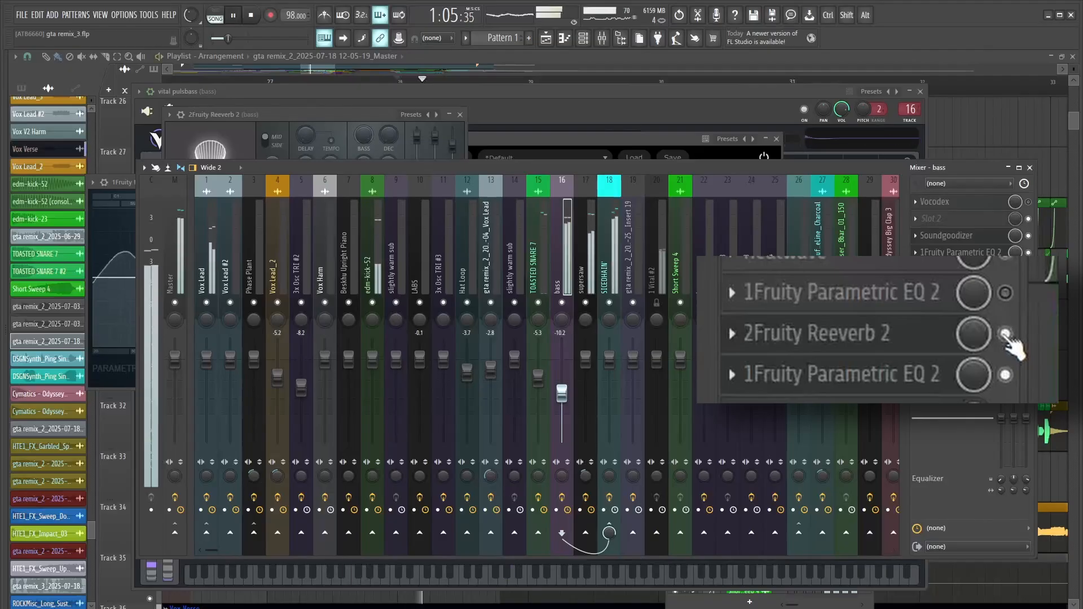
pyautogui.press('space')
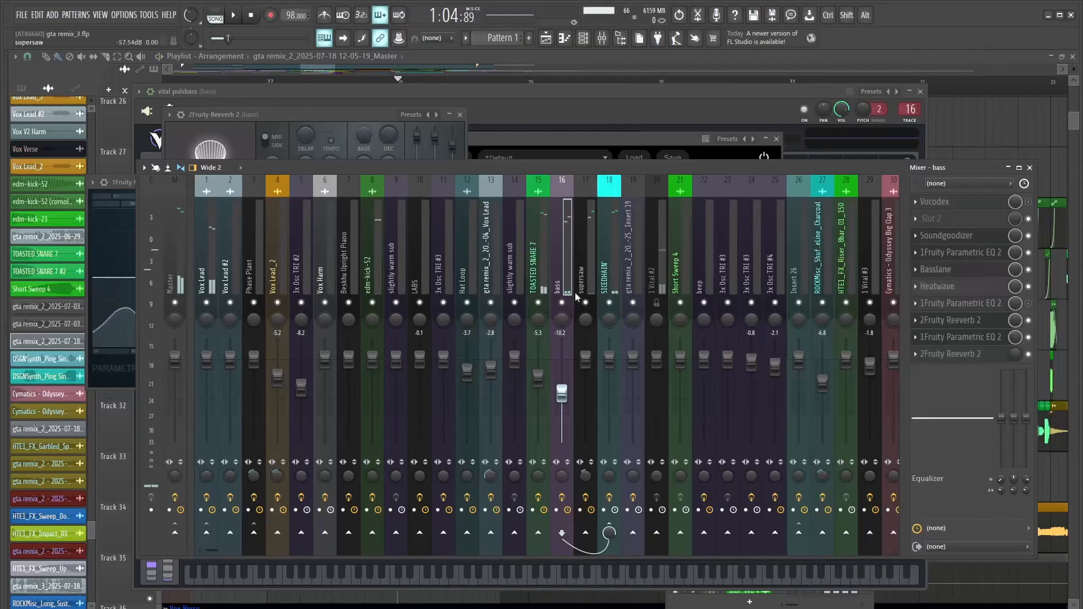
# - Solo the bass mixer track and compare it with the first 2Fruity Reeverb 2 enabled and bypassed
pyautogui.rightClick(562, 304)
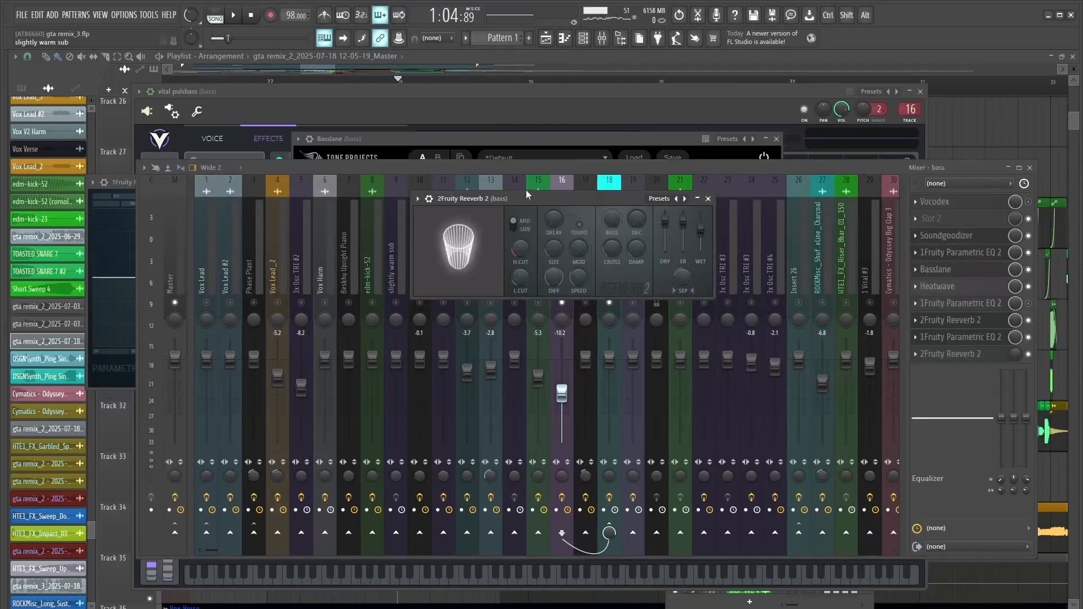
pyautogui.moveTo(526, 197)
pyautogui.mouseDown()
pyautogui.moveTo(517, 201)
pyautogui.moveTo(526, 195)
pyautogui.mouseUp()
pyautogui.press('space')
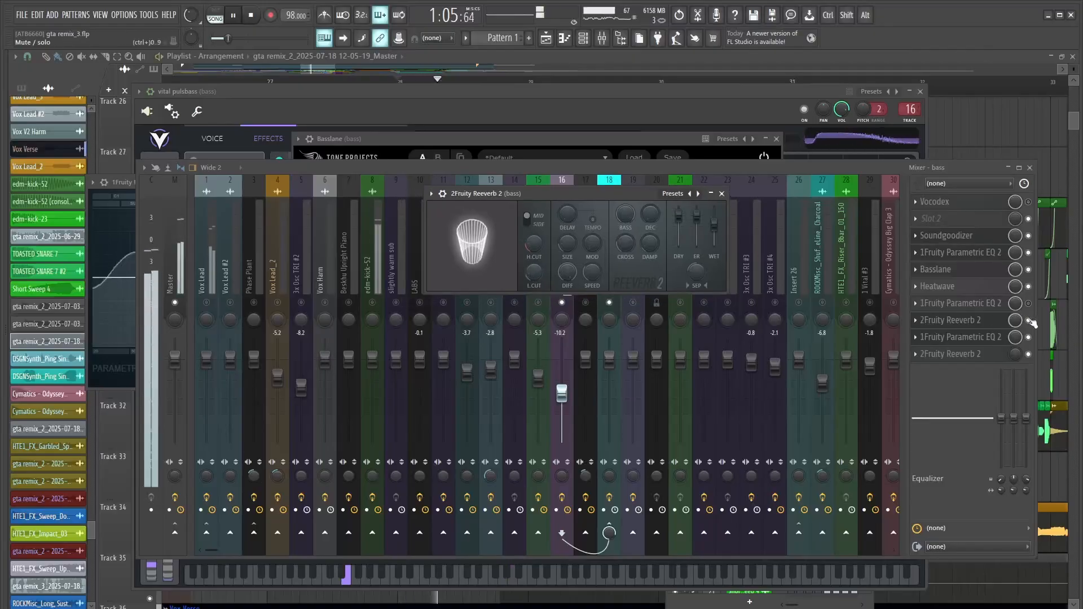
pyautogui.press('space')
pyautogui.click(1028, 320)
pyautogui.press('space')
# - Compare the soloed bass with its whole effect chain bypassed and with Soundgoodizer and Heatwave bypassed
pyautogui.press('space')
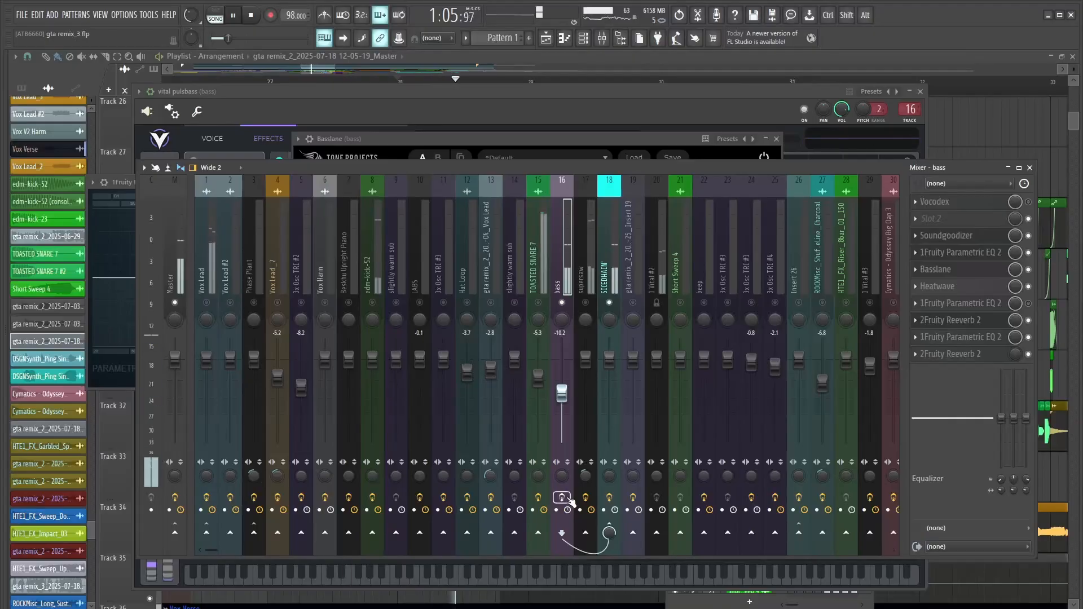
pyautogui.press('space')
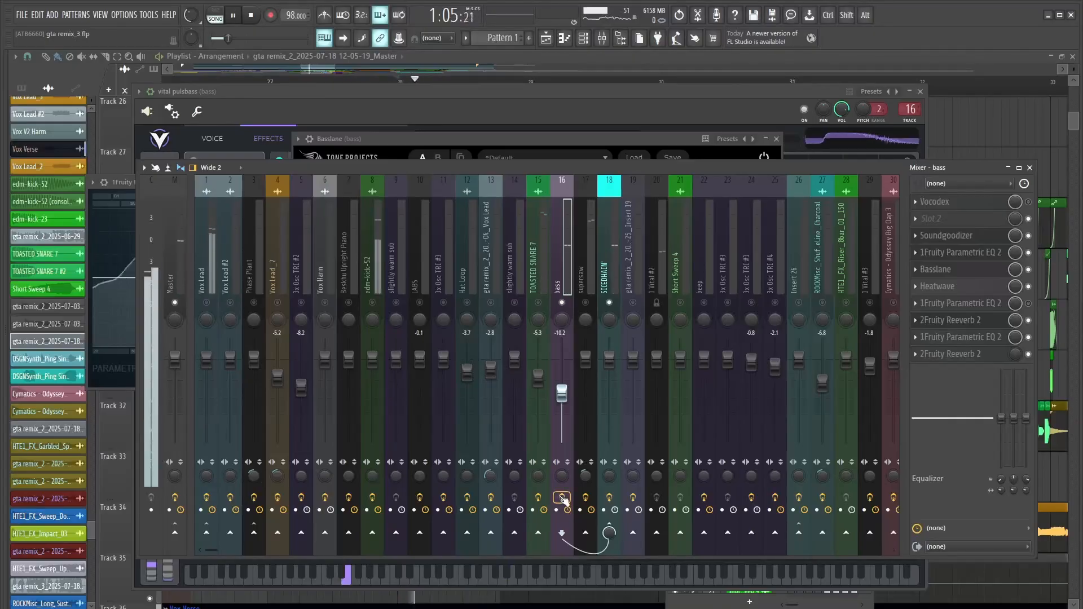
pyautogui.press('space')
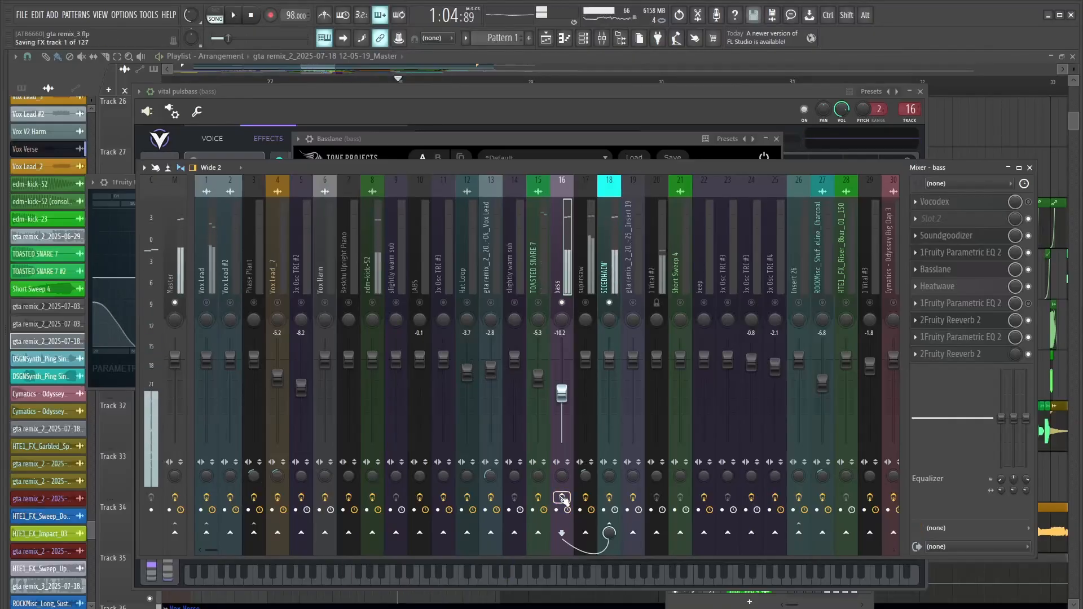
pyautogui.press('space')
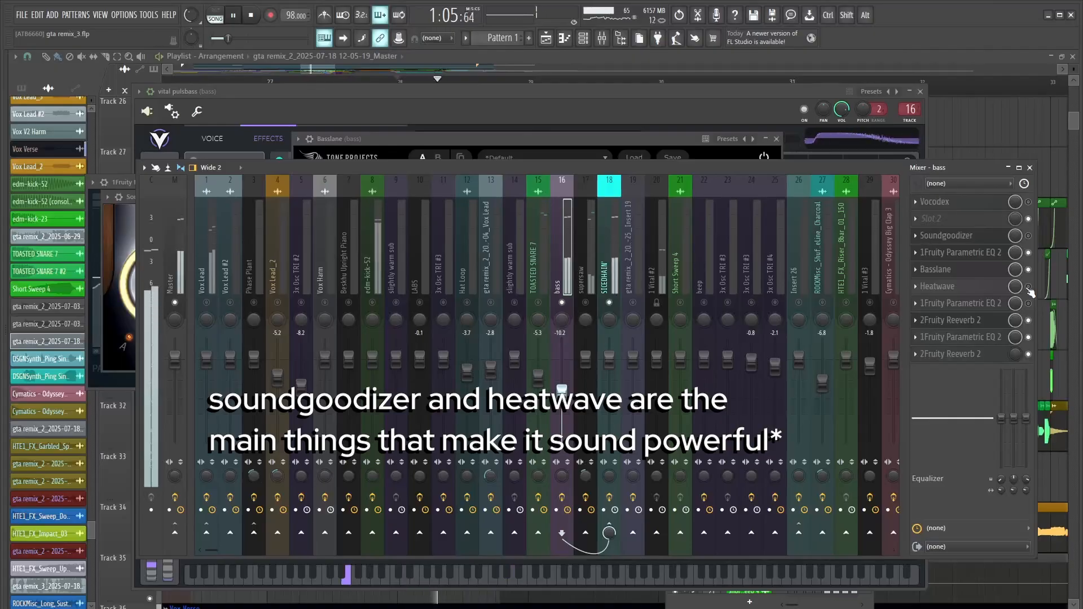
pyautogui.press('space')
# - Open Vocodex on the bass mixer track and compare the bass with it bypassed and enabled
pyautogui.press('space')
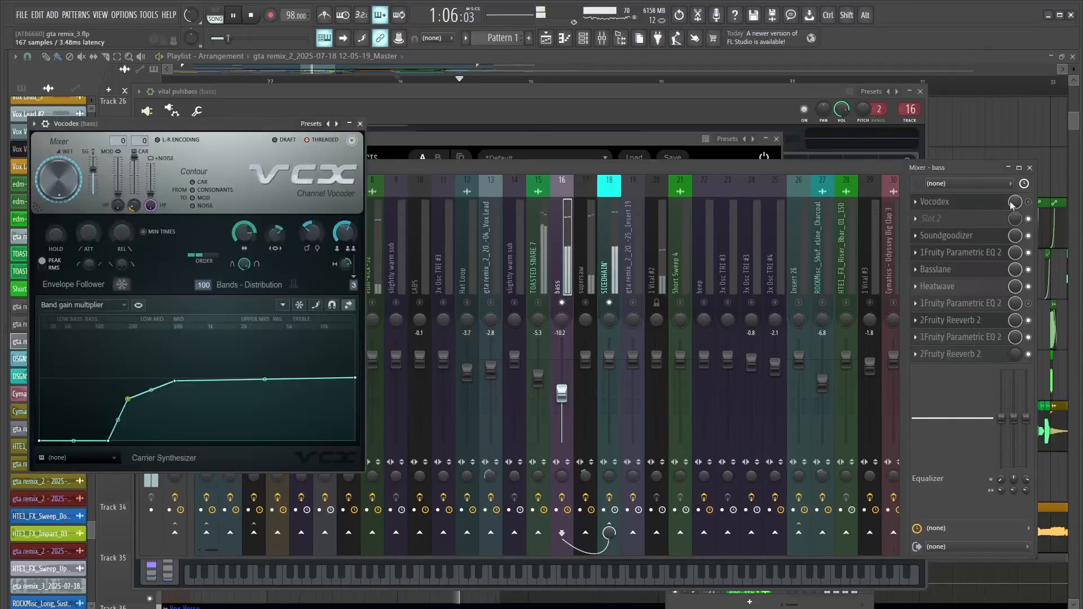
pyautogui.press('space')
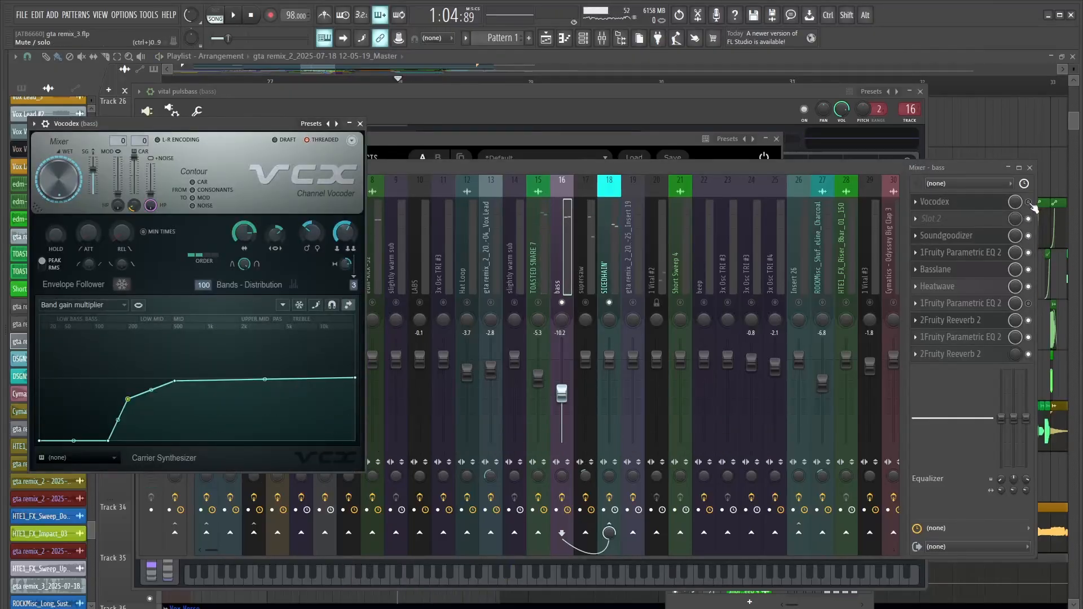
pyautogui.click(1029, 202)
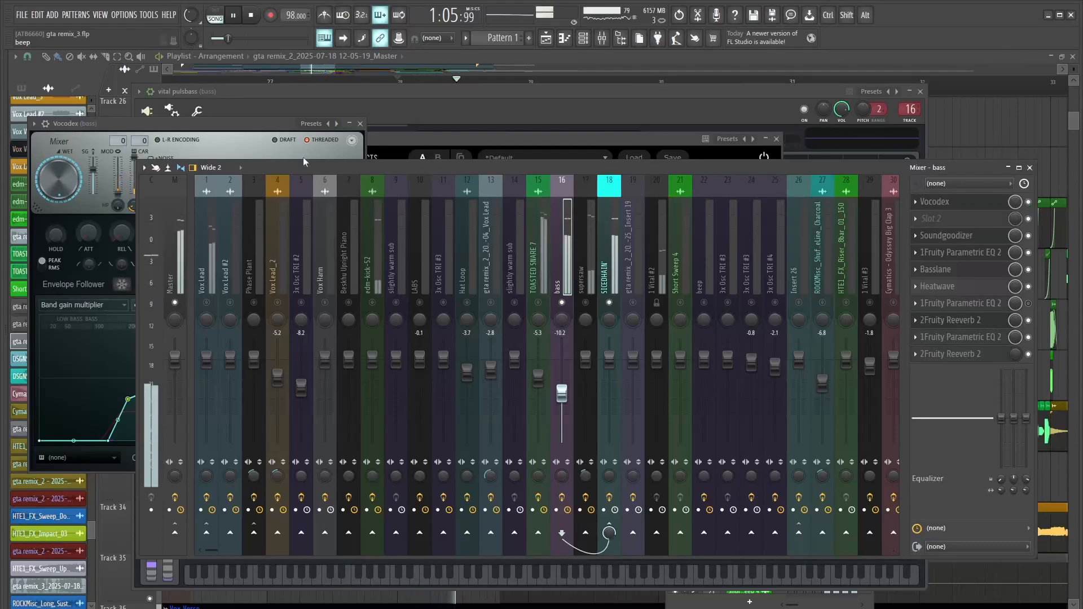
pyautogui.moveTo(249, 122); pyautogui.dragTo(282, 70)
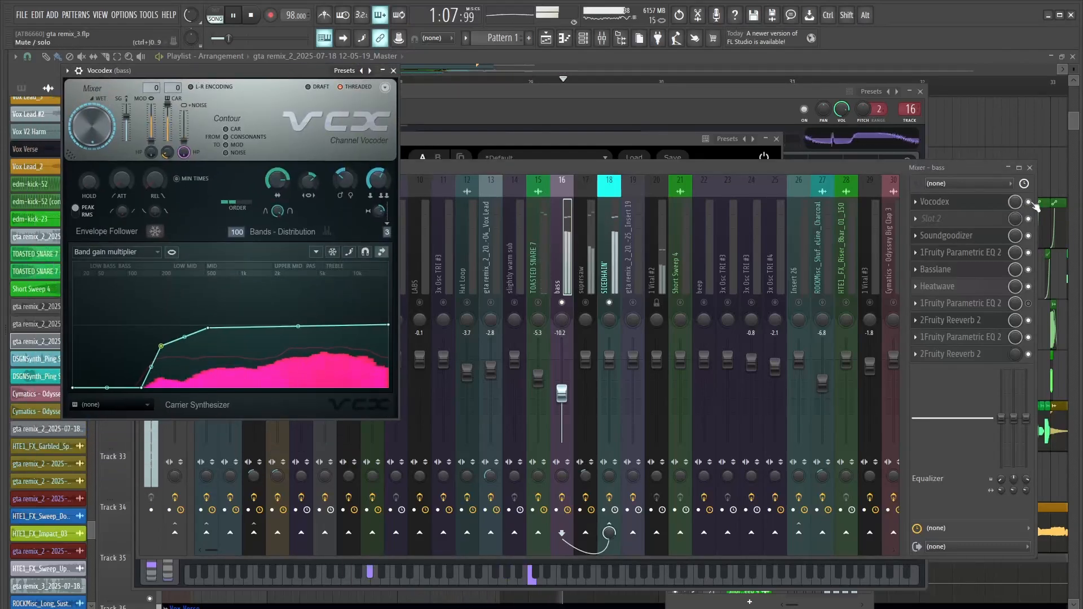
pyautogui.press('space')
pyautogui.press('space')
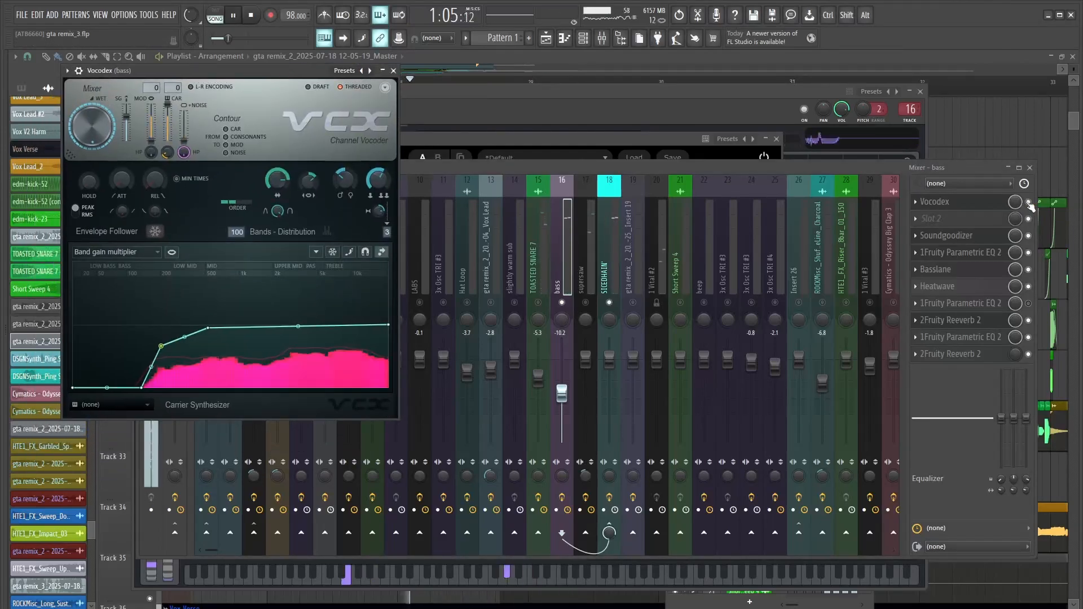
# - Open the vital pulsbass piano roll and examine the bass notes around bar 25
pyautogui.click(586, 40)
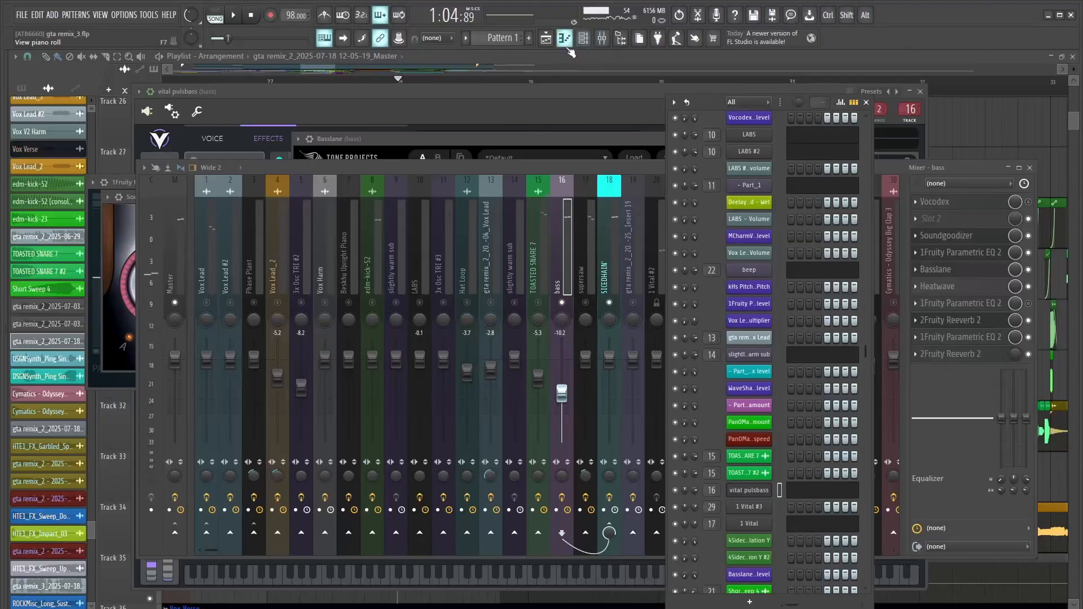
pyautogui.click(566, 44)
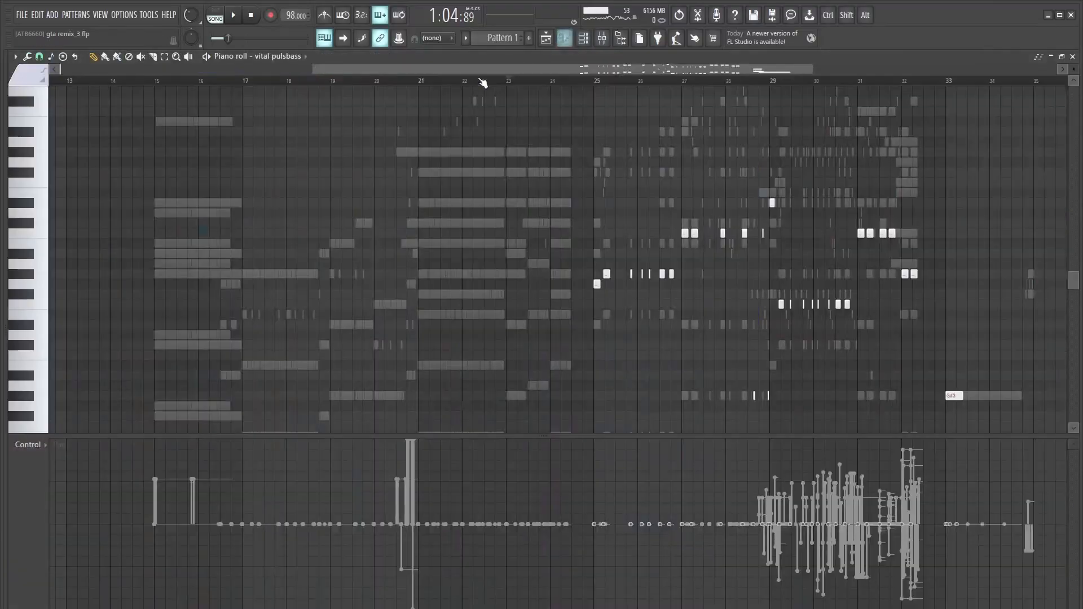
pyautogui.scroll(7, 805, 227)
pyautogui.scroll(-15, 789, 226)
pyautogui.scroll(6, 607, 198)
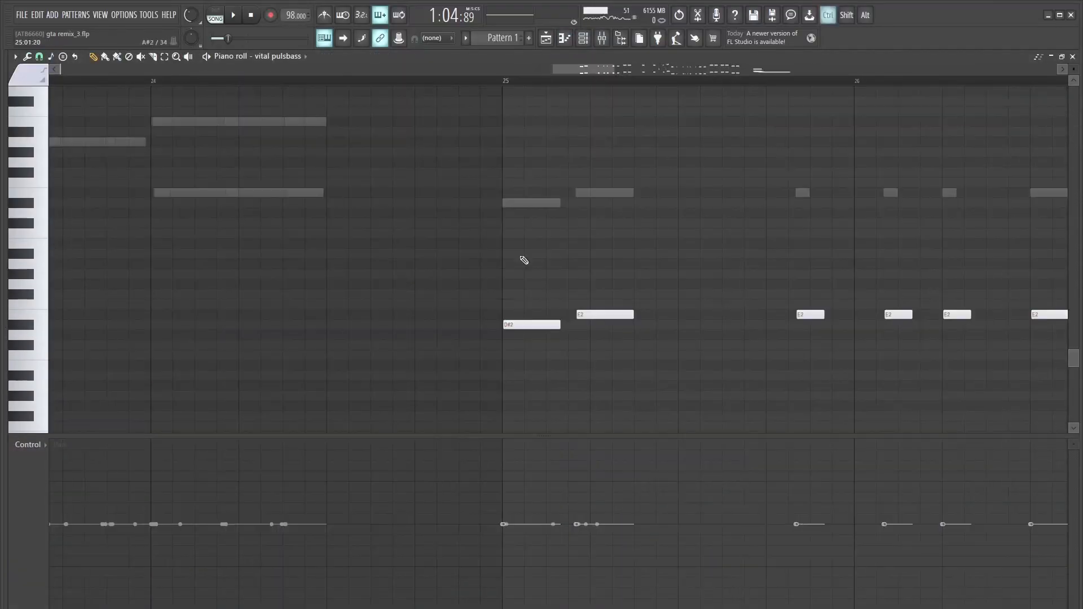
pyautogui.scroll(3, 524, 260)
pyautogui.scroll(3, 529, 279)
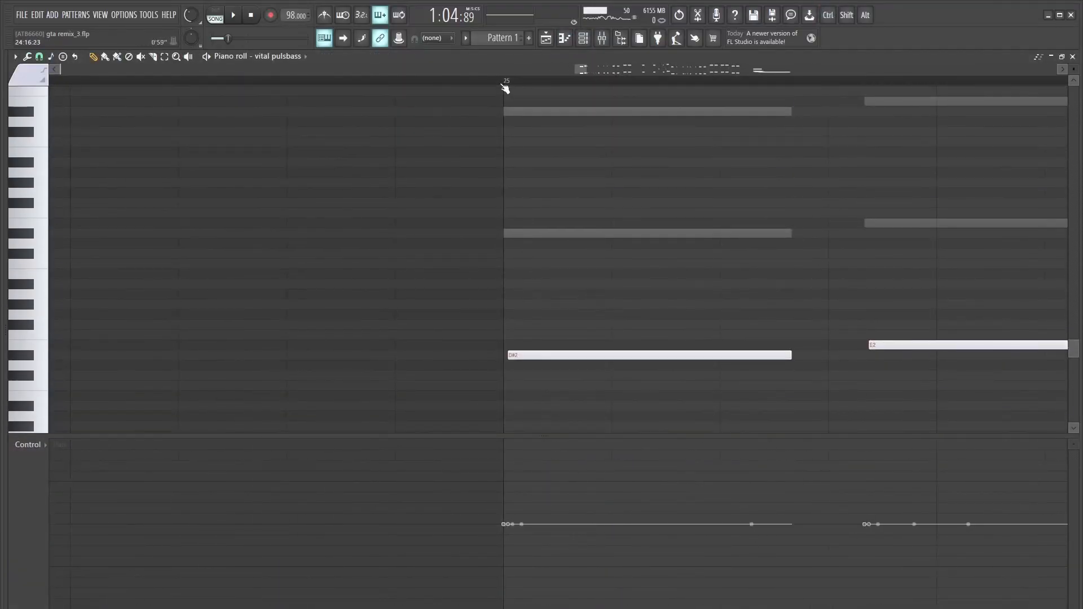
pyautogui.scroll(-4, 505, 89)
# - Try modulating the vital pulsbass oscillator 1 level with LFO 1, audition it, and remove the modulation
pyautogui.click(589, 45)
pyautogui.click(749, 490)
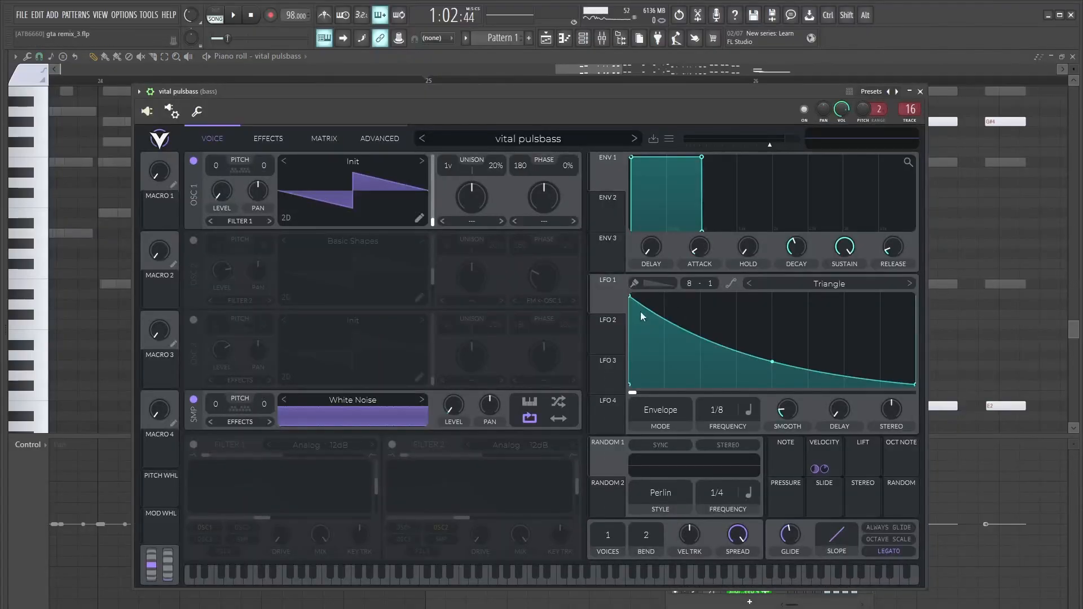
pyautogui.moveTo(606, 297); pyautogui.dragTo(339, 243)
pyautogui.moveTo(216, 169); pyautogui.dragTo(216, 183)
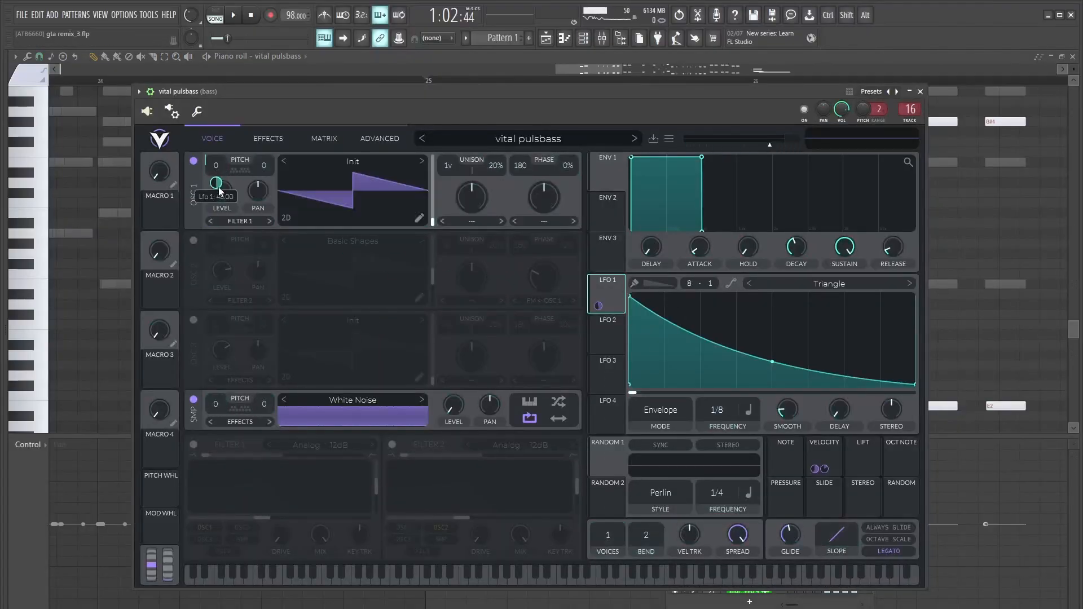
pyautogui.press('space')
pyautogui.press('space')
pyautogui.rightClick(214, 184)
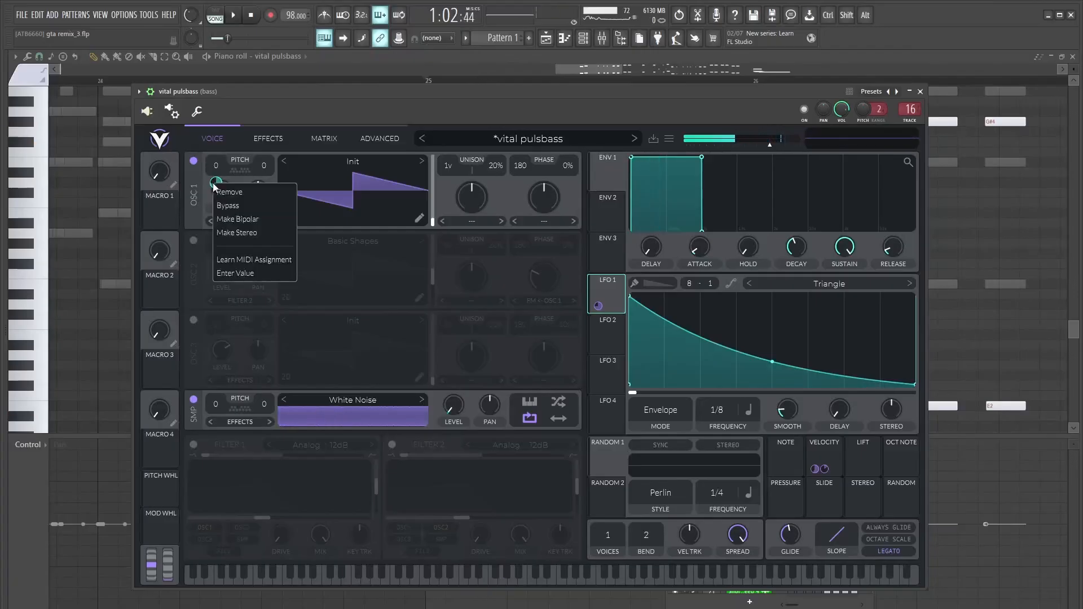
pyautogui.click(229, 192)
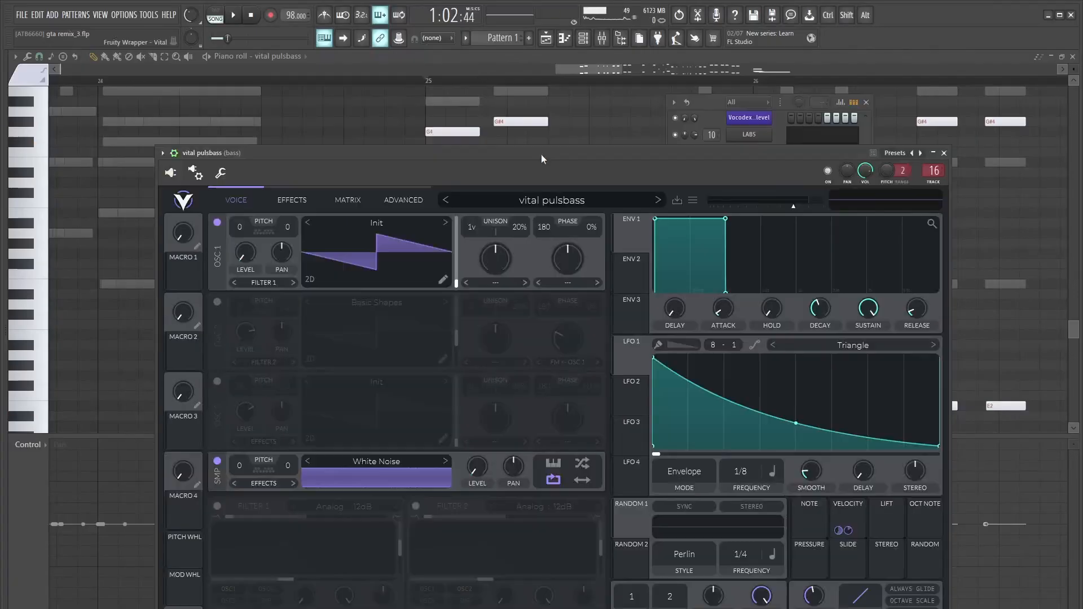
# - Examine the glide control in vital pulsbass and return to its piano roll notes around bar 26
pyautogui.moveTo(540, 154); pyautogui.dragTo(533, 92)
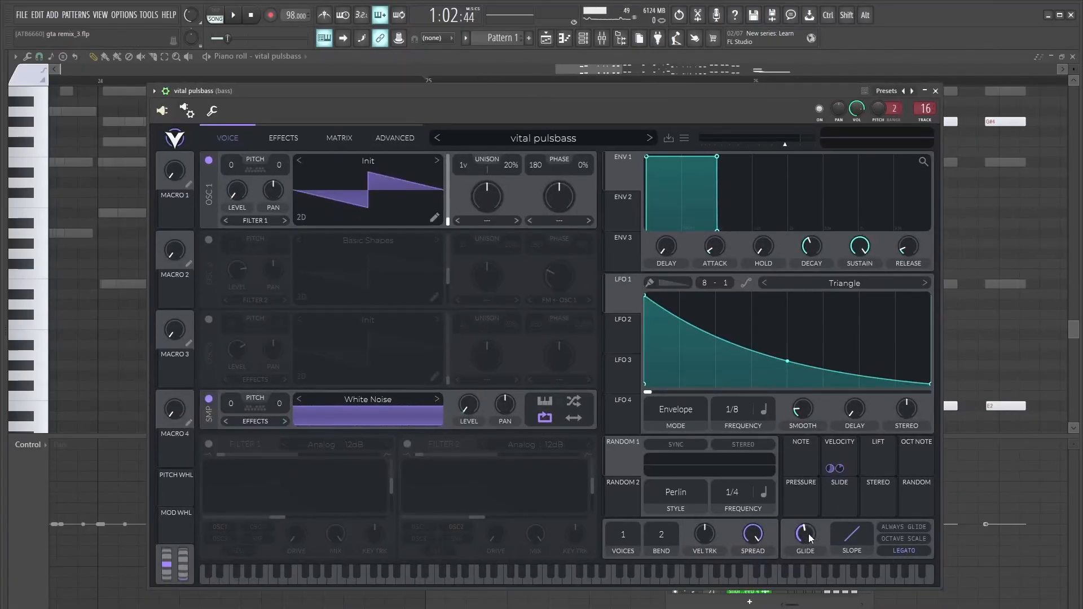
pyautogui.press('Escape')
pyautogui.keyDown('ctrl'); pyautogui.scroll(4, 432, 390); pyautogui.keyUp('ctrl')
pyautogui.scroll(-1, 432, 391)
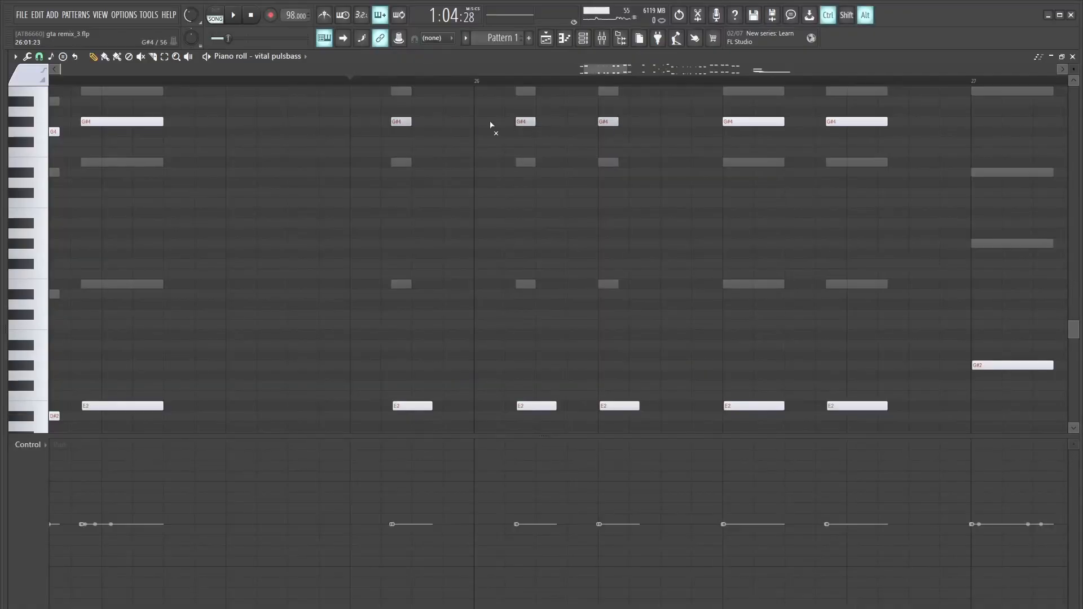
# - Audition the bass notes around bar 26 with the short G#4 notes muted and unmuted
pyautogui.press('space')
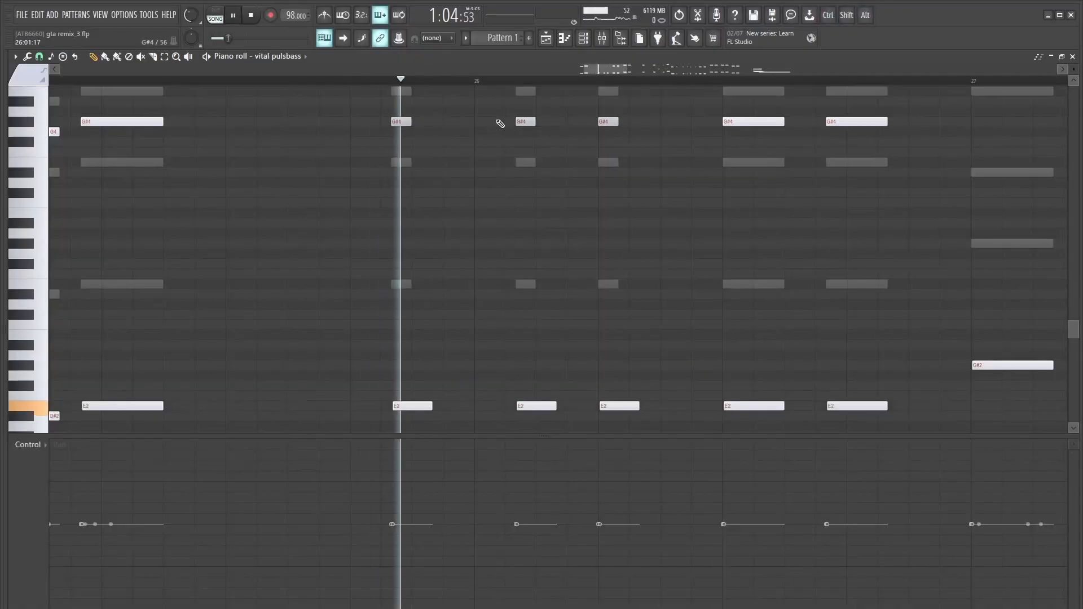
pyautogui.press('space')
pyautogui.press('space')
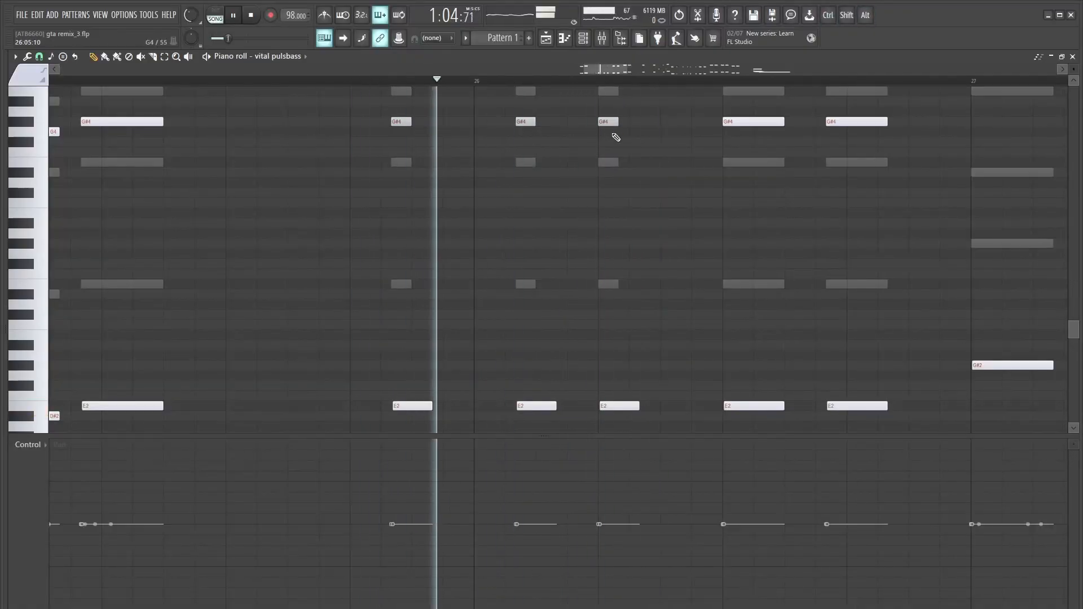
pyautogui.press('space')
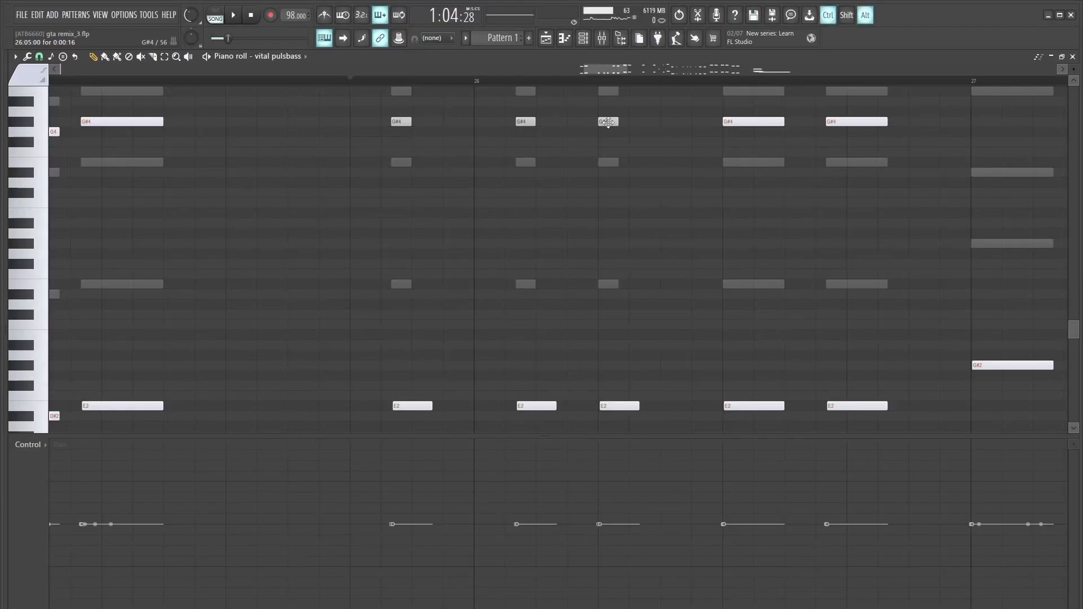
pyautogui.press('space')
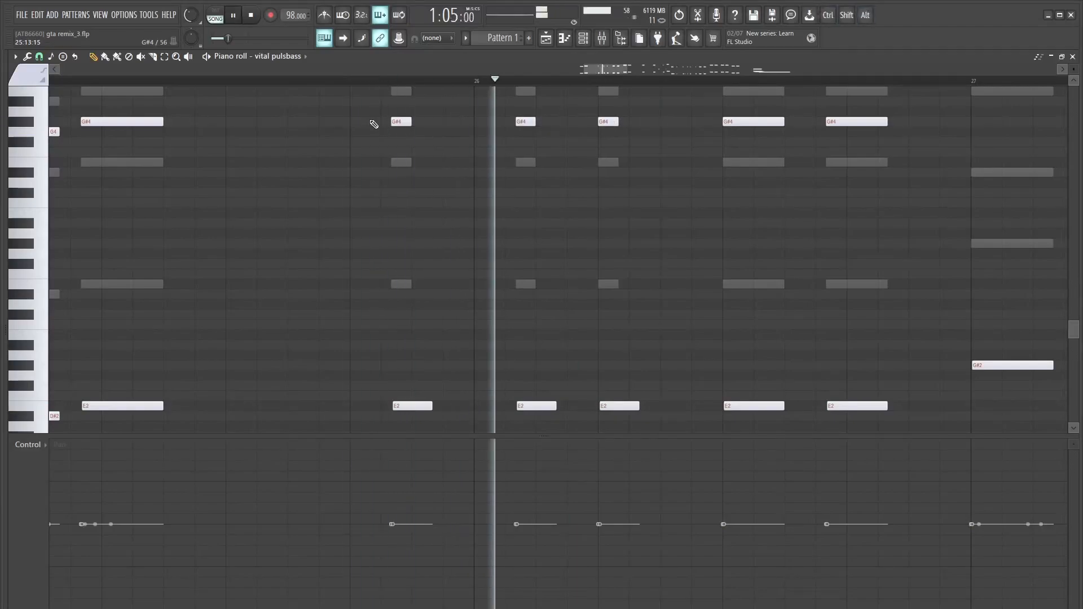
# - Audition the vital pulsbass notes from bar 25 to bar 27
pyautogui.press('space')
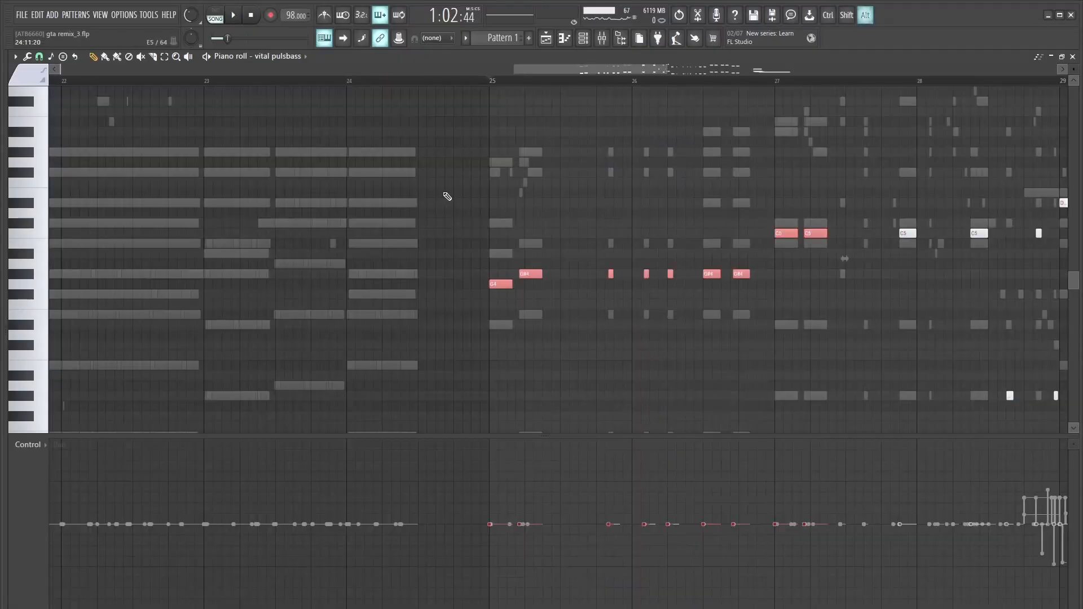
pyautogui.click(599, 83)
pyautogui.press('space')
pyautogui.click(697, 331)
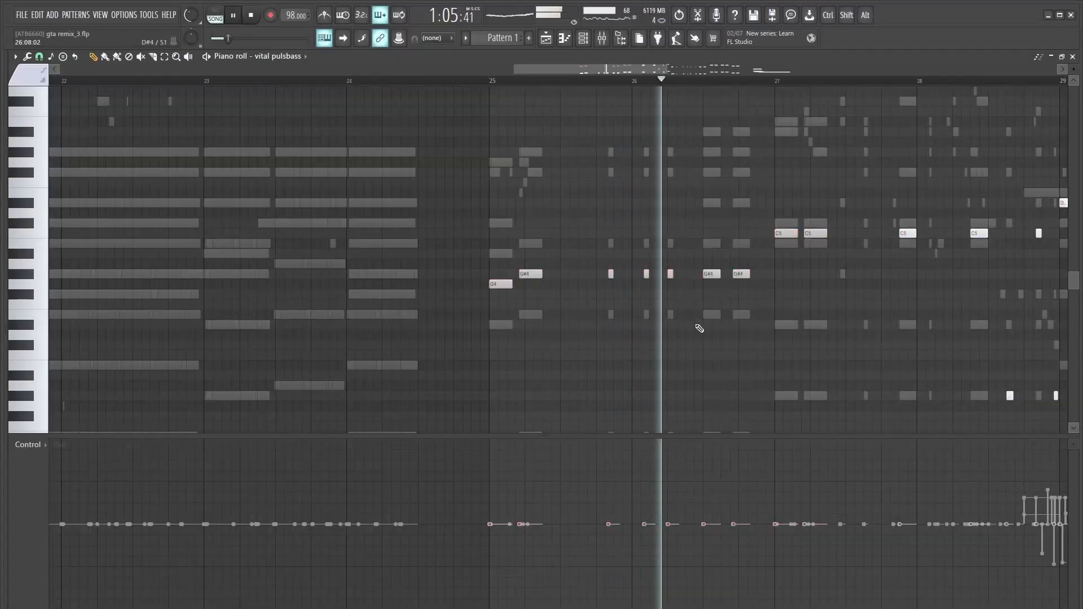
pyautogui.scroll(-3, 557, 278)
pyautogui.press('space')
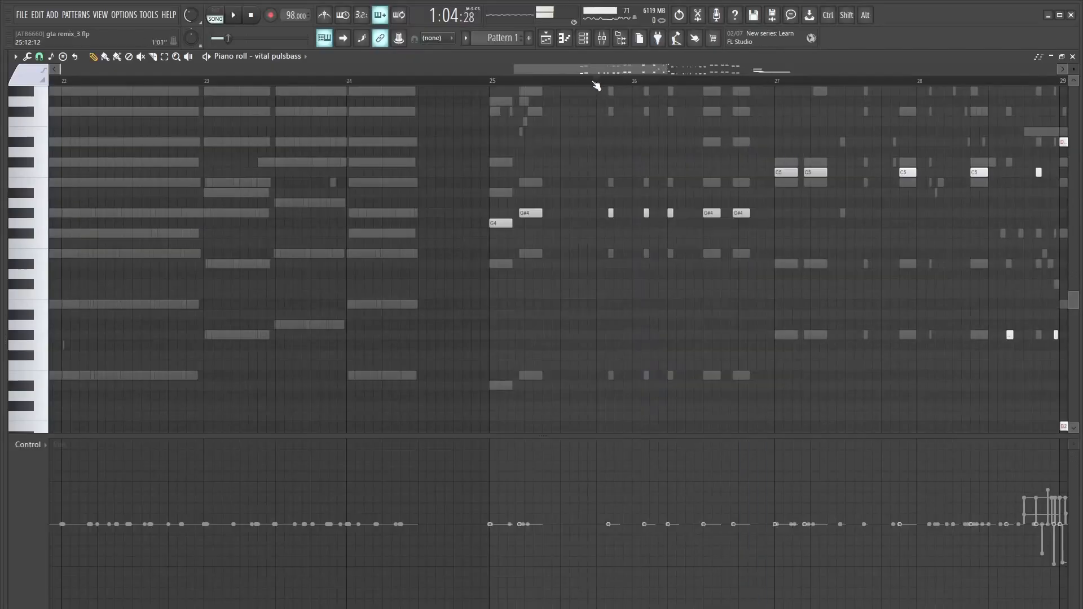
pyautogui.moveTo(455, 247); pyautogui.dragTo(844, 151)
pyautogui.press('space')
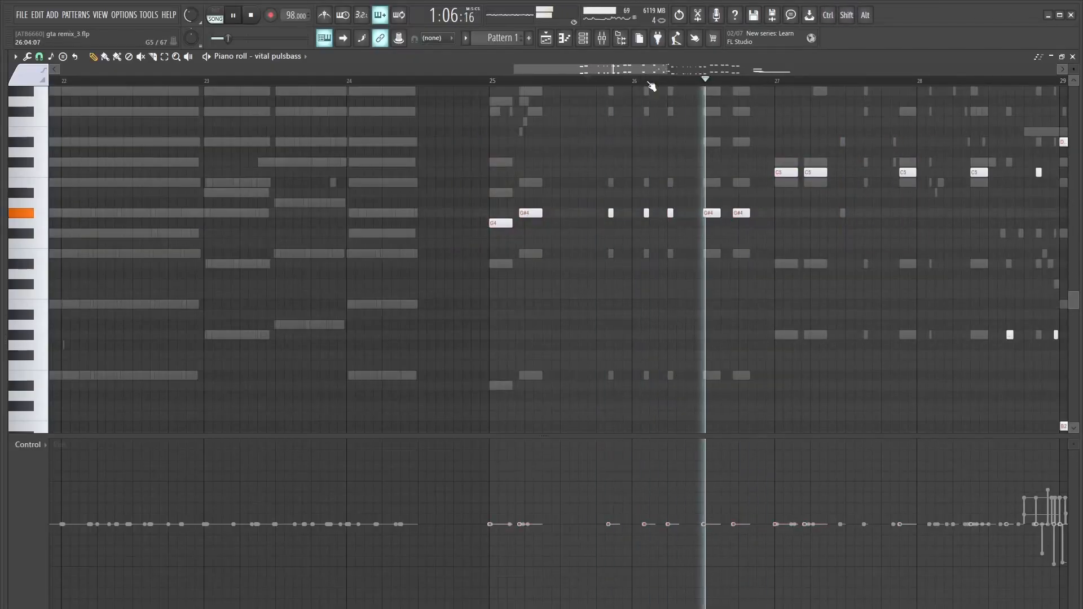
pyautogui.press('space')
pyautogui.moveTo(645, 70); pyautogui.dragTo(666, 68)
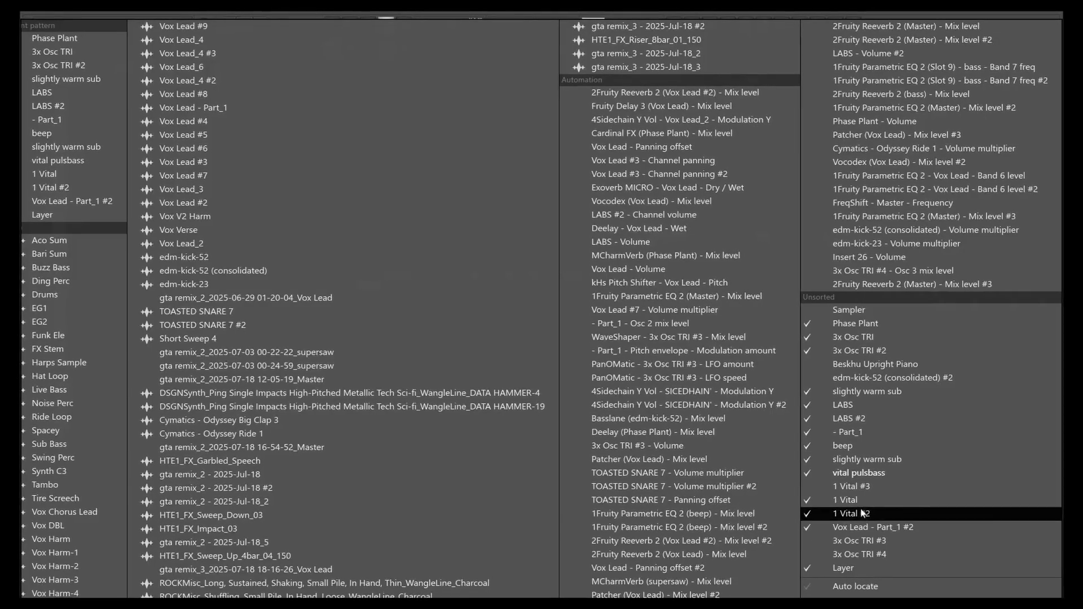
# - Switch the piano roll to the 1 Vital channel and examine its chord notes from bar 25 onward
pyautogui.click(851, 500)
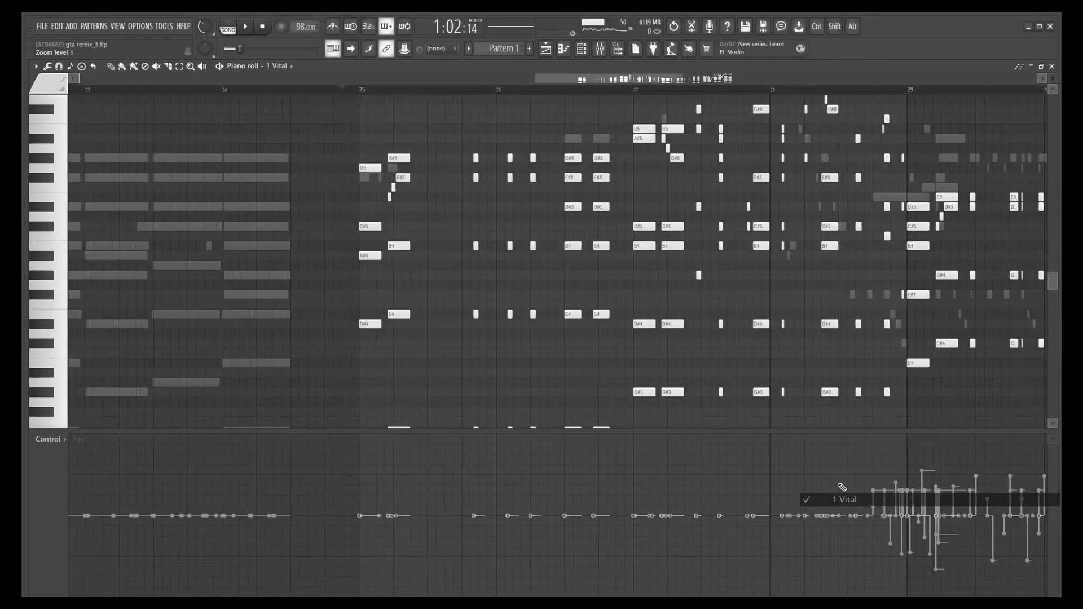
pyautogui.click(350, 90)
pyautogui.scroll(-5, 455, 285)
pyautogui.scroll(6, 455, 285)
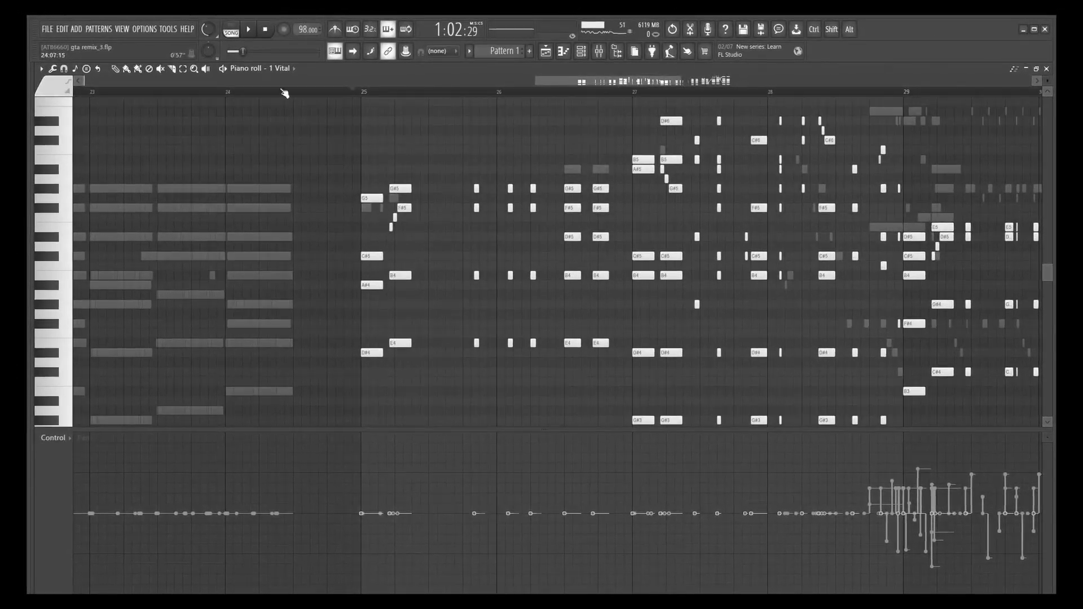
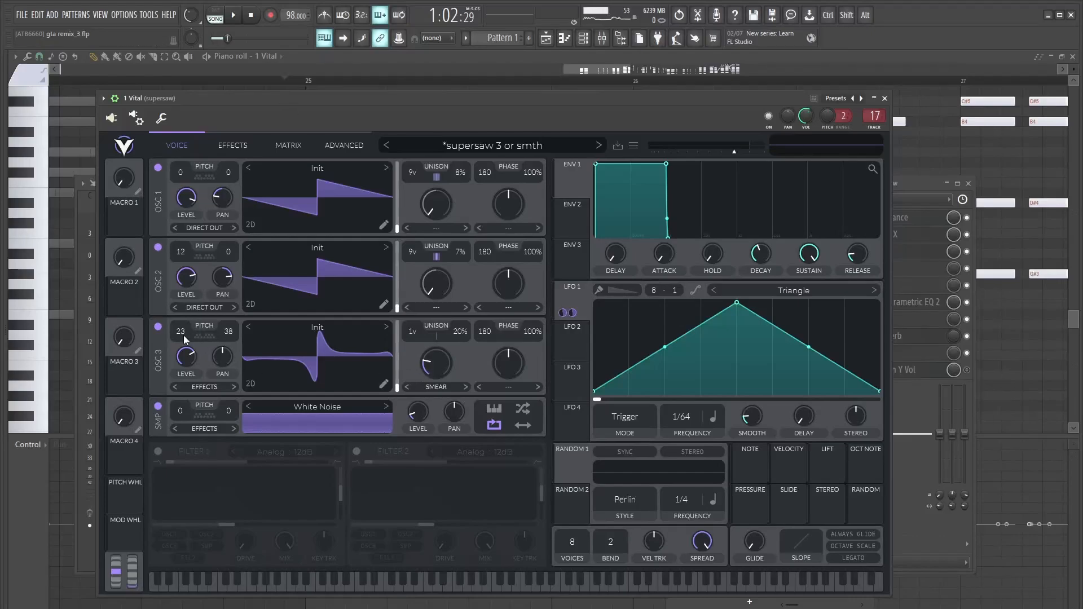
# - Audition the 1 Vital supersaw patch from just before bar 25, toggling oscillator 3 off and back on
pyautogui.press('space')
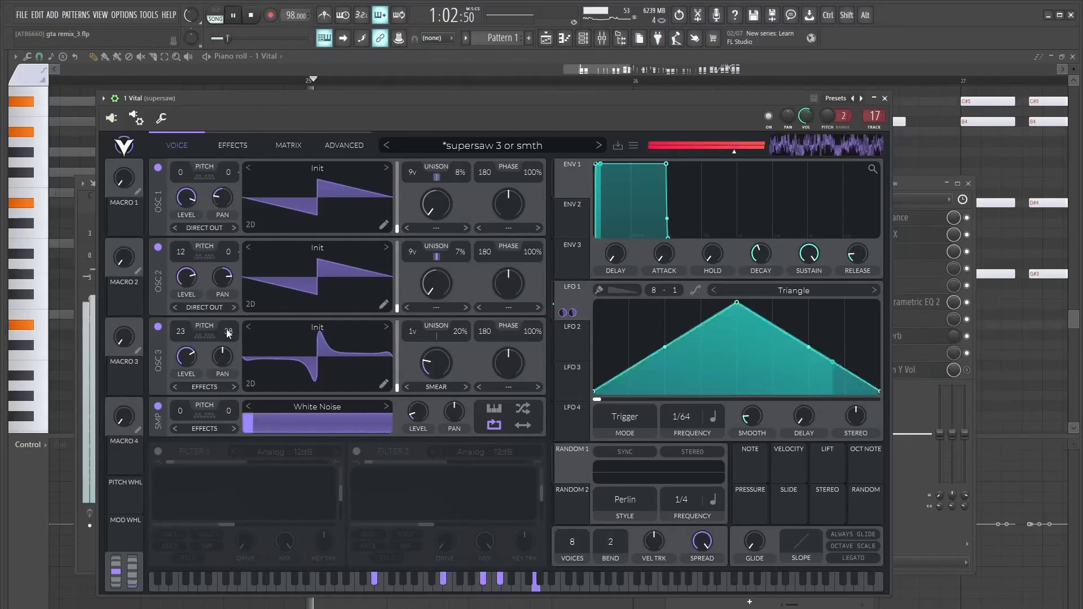
pyautogui.click(158, 327)
pyautogui.click(158, 326)
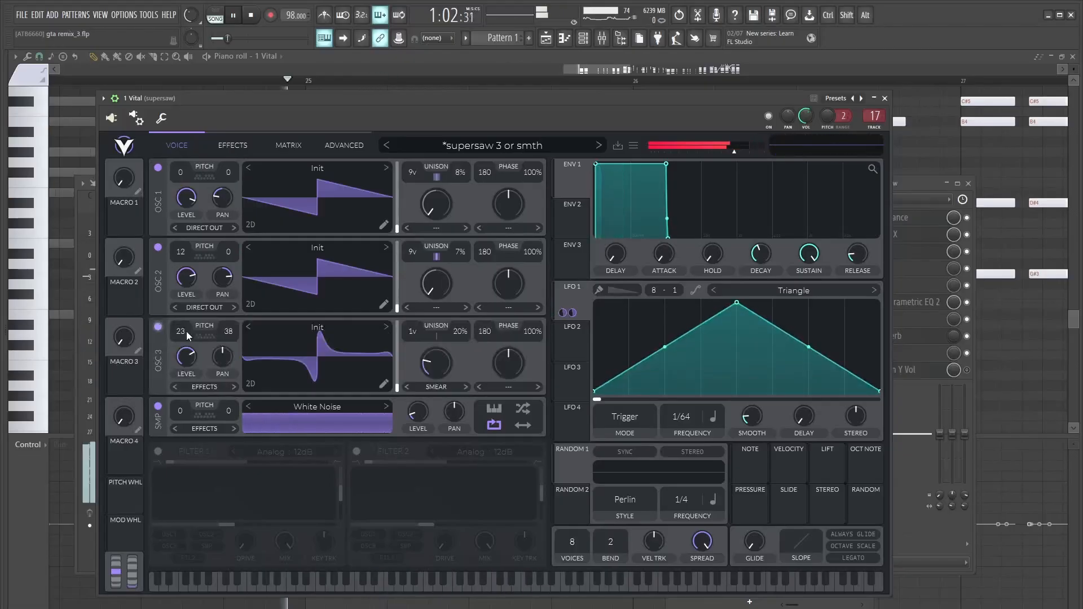
pyautogui.press('space')
# - Switch off oscillators 1 and 2 in the supersaw patch and audition the remaining oscillator 3 and noise layers
pyautogui.click(158, 246)
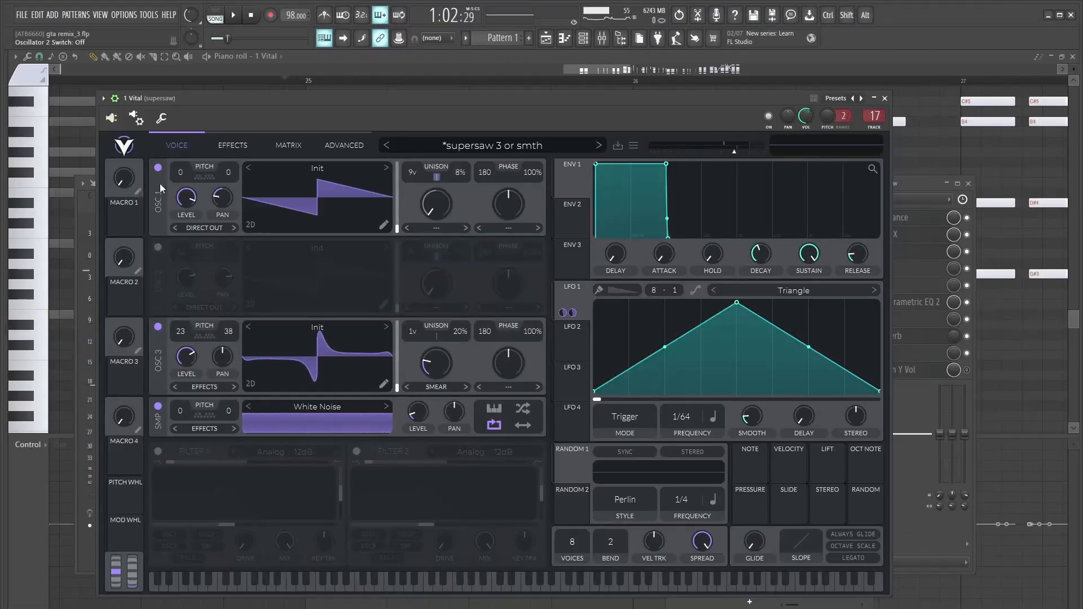
pyautogui.click(158, 168)
pyautogui.press('space')
pyautogui.press('space')
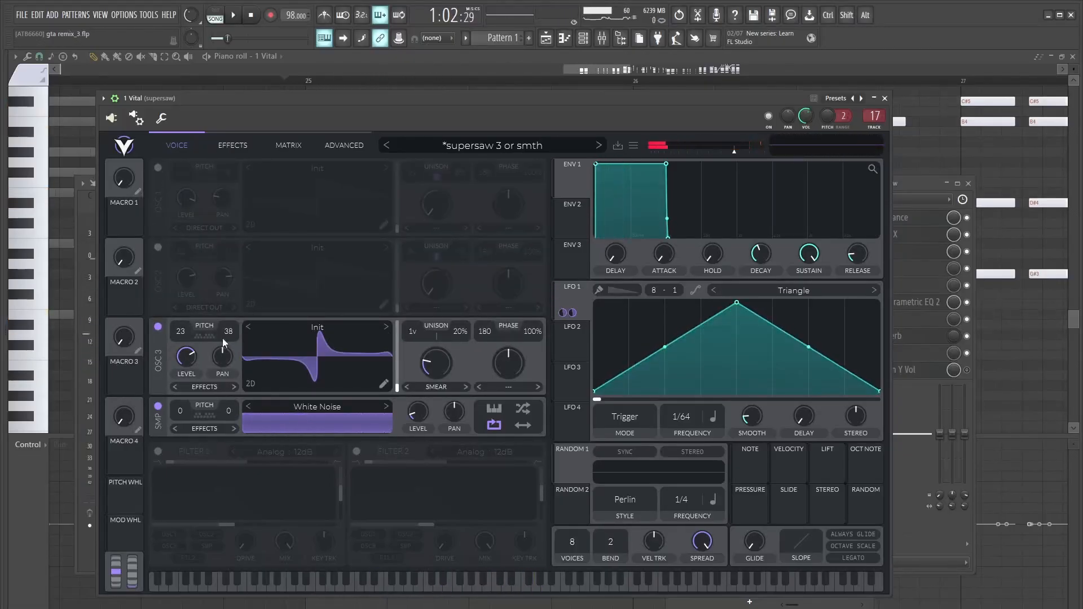
# - Try oscillator 3 with its smear amount turned all the way down, audition it, and undo the change
pyautogui.moveTo(435, 367)
pyautogui.press('space')
pyautogui.moveTo(435, 367)
pyautogui.mouseDown()
pyautogui.moveTo(438, 303)
pyautogui.moveTo(438, 479)
pyautogui.mouseUp()
pyautogui.press('space')
pyautogui.press('space')
pyautogui.press('space')
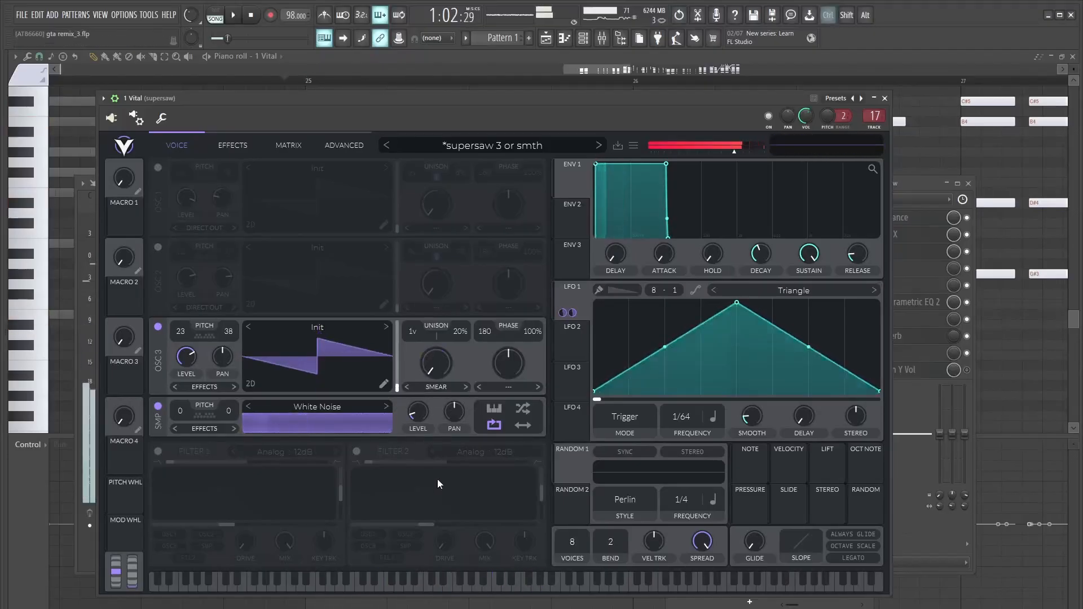
pyautogui.hotkey('ctrl', 'z')
# - Switch oscillator 3 off to audition the white noise sampler alone, and switch the oscillator back on
pyautogui.click(218, 145)
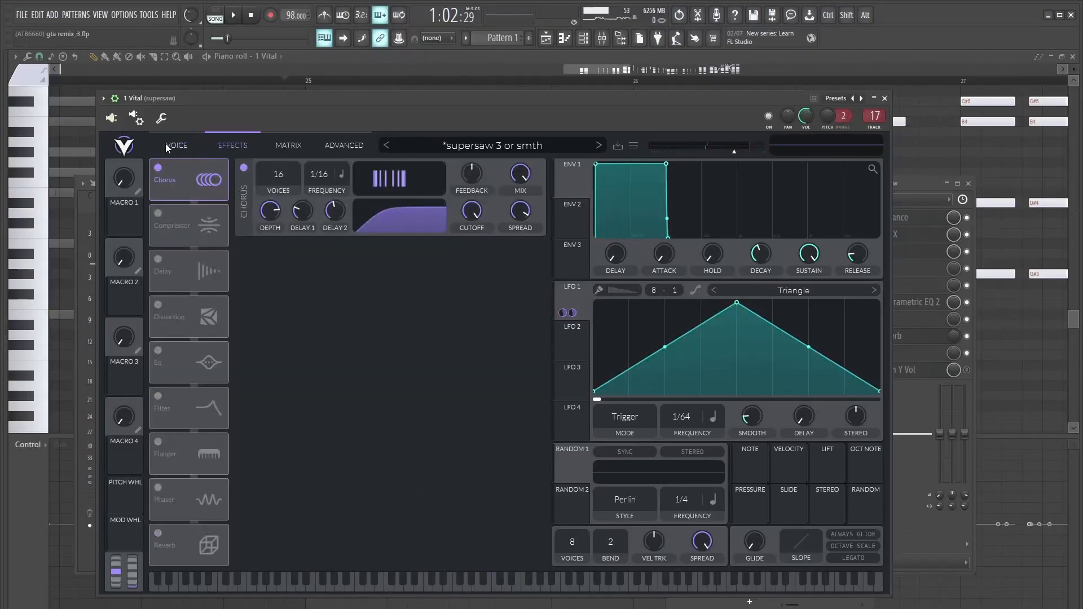
pyautogui.click(165, 143)
pyautogui.click(158, 326)
pyautogui.click(158, 247)
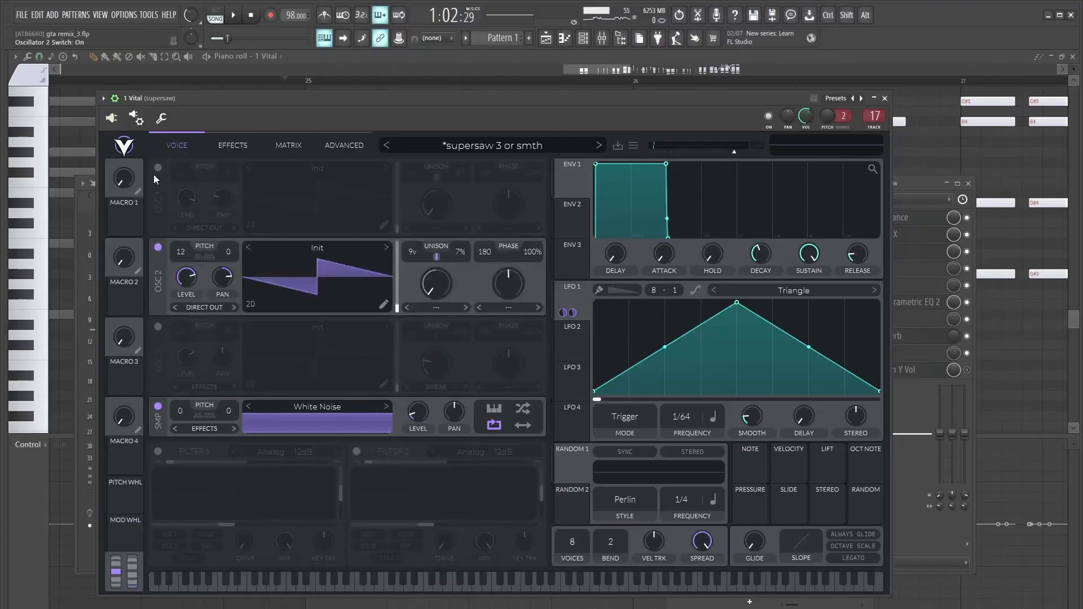
pyautogui.click(158, 168)
pyautogui.press('space')
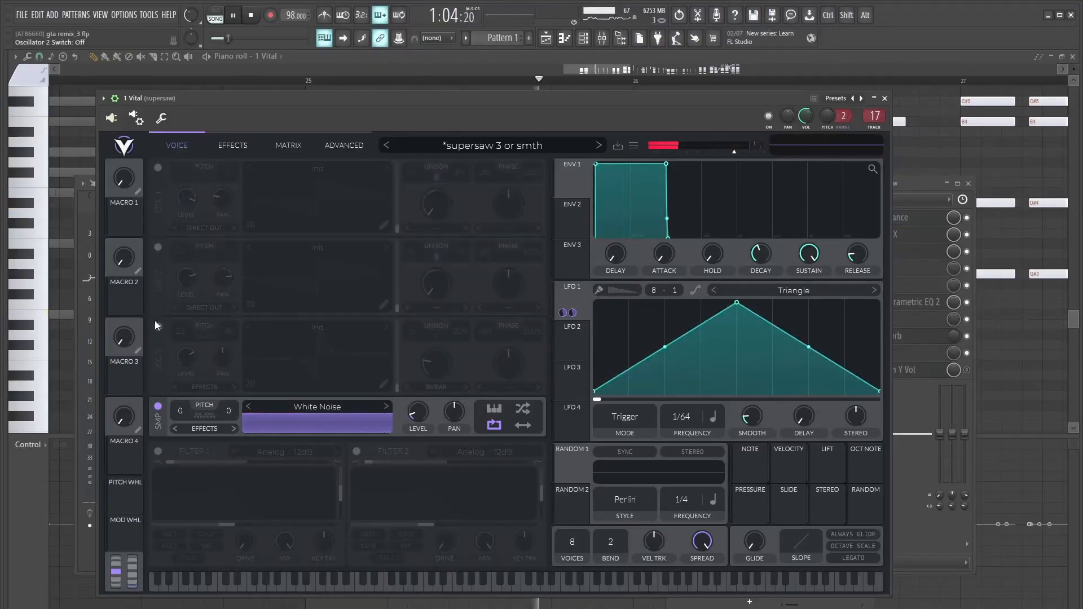
pyautogui.click(158, 326)
# - Play oscillator 3 and the noise while examining the chorus effect's settings
pyautogui.click(232, 145)
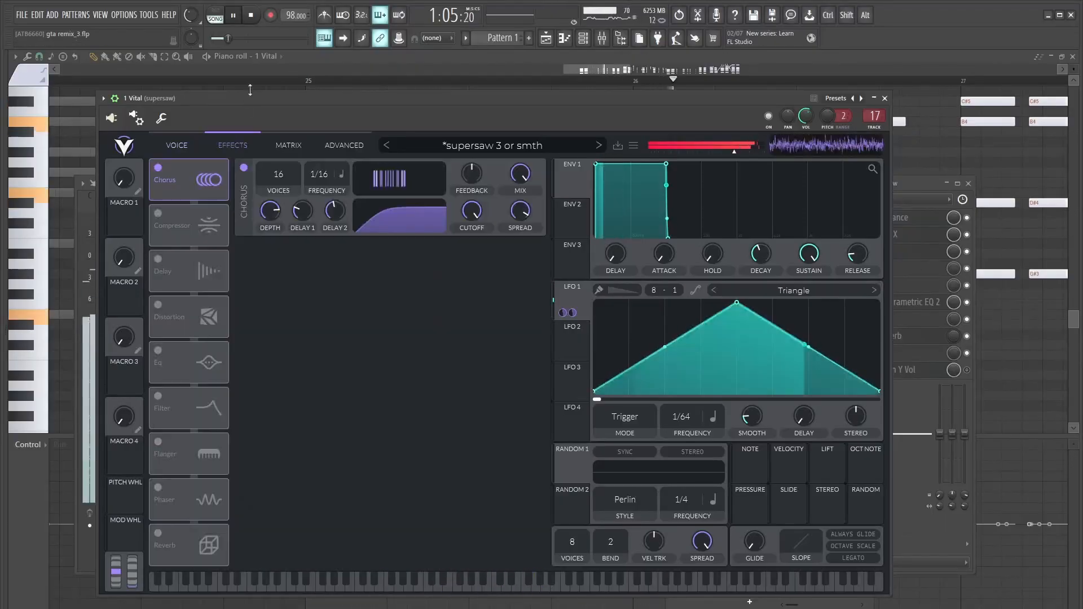
pyautogui.press('space')
pyautogui.press('space')
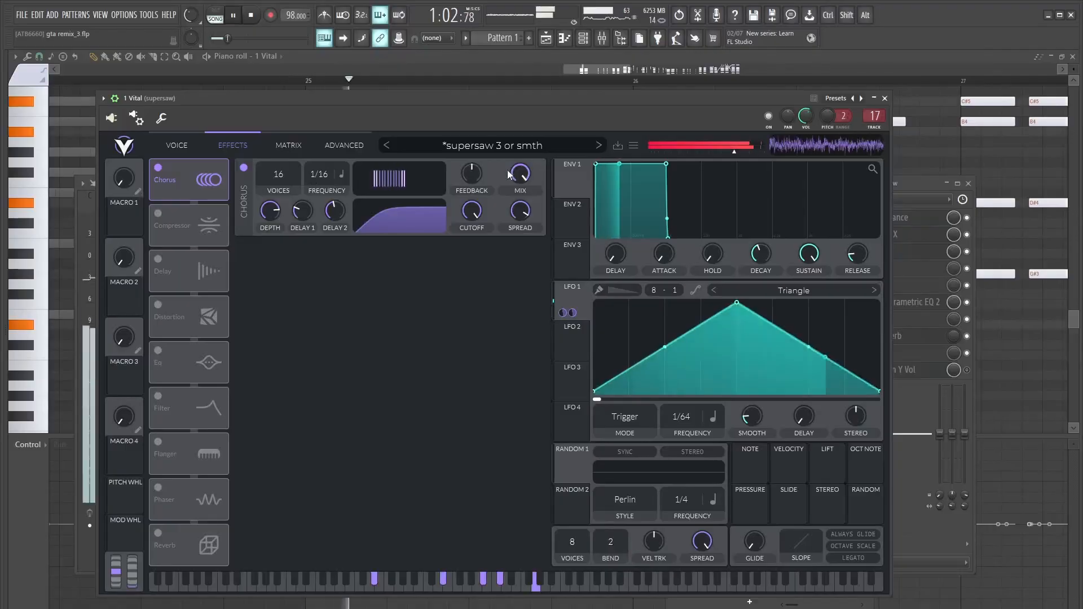
pyautogui.press('space')
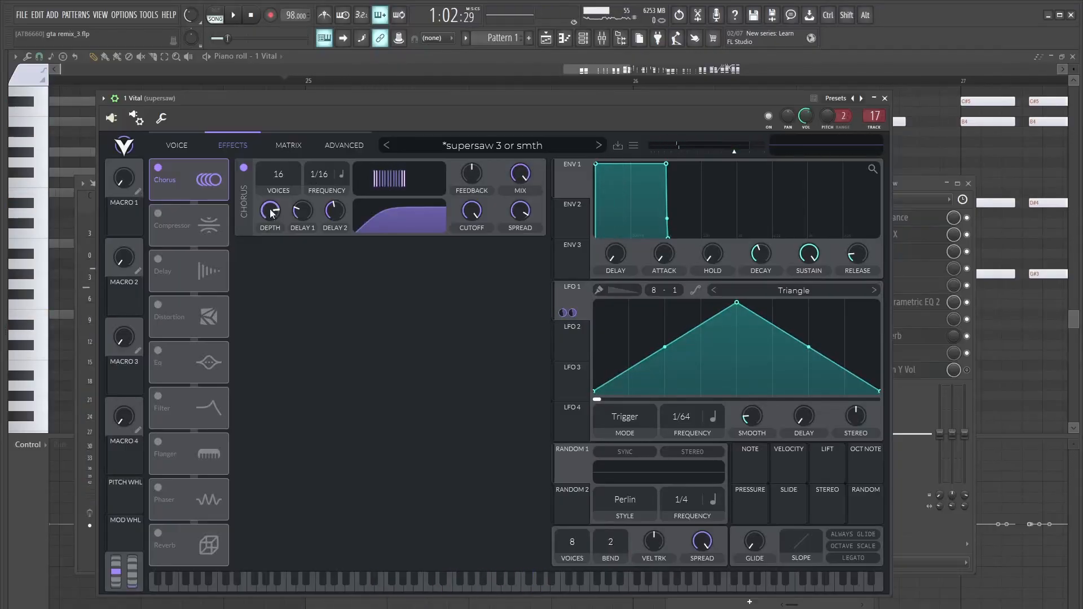
# - Audition oscillator 3 with the noise, switch oscillators 1 and 2 on, and play the full supersaw patch
pyautogui.click(176, 145)
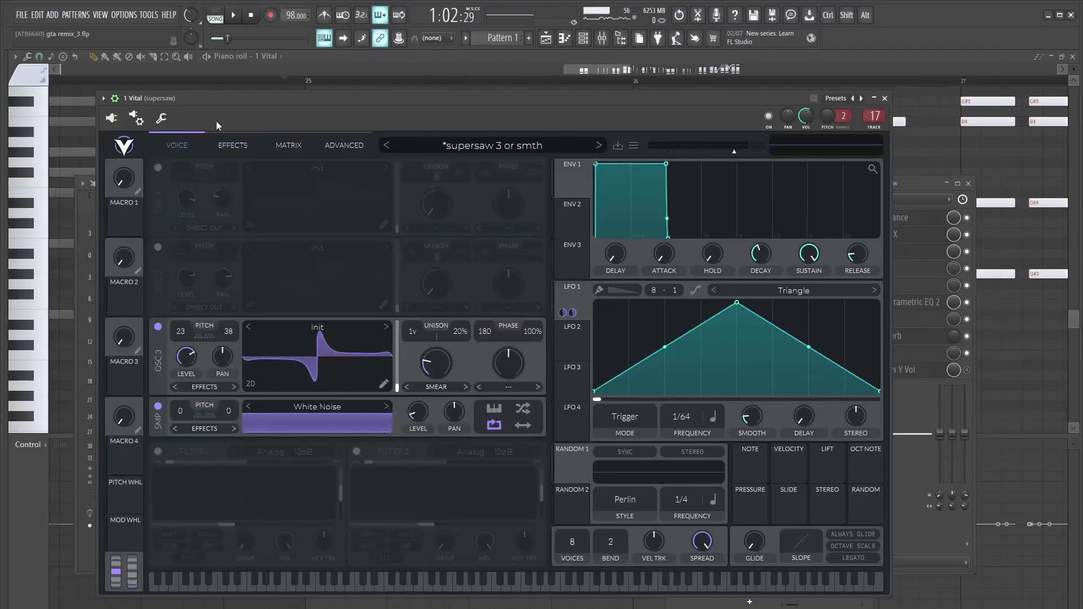
pyautogui.press('space')
pyautogui.press('space')
pyautogui.click(158, 247)
pyautogui.click(158, 168)
pyautogui.press('space')
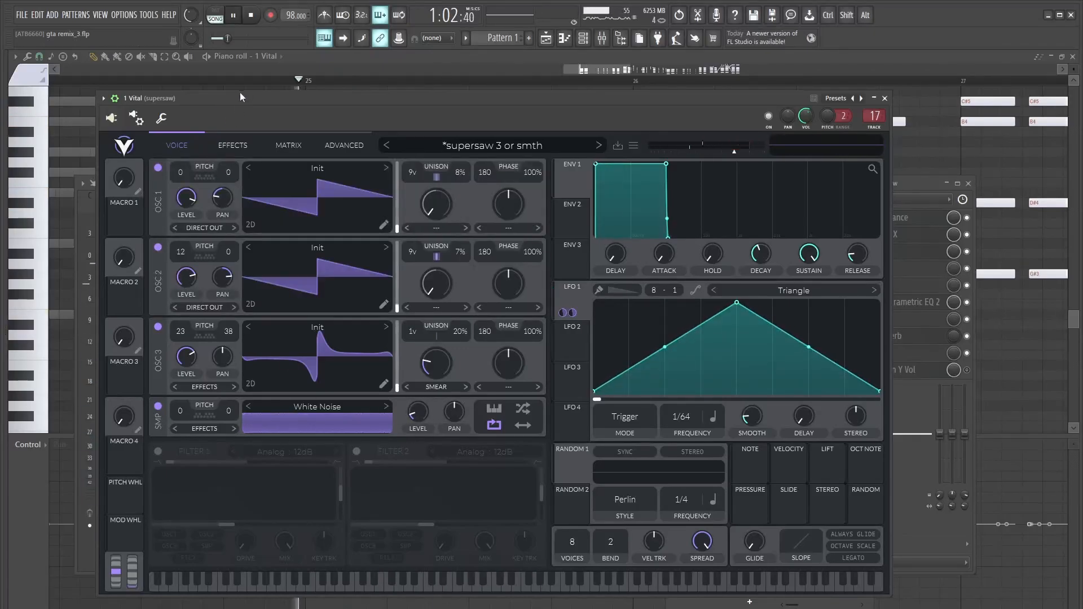
pyautogui.press('space')
# - Compare the full supersaw patch with oscillator 3 switched off and on during playback
pyautogui.press('space')
pyautogui.click(160, 328)
pyautogui.click(160, 328)
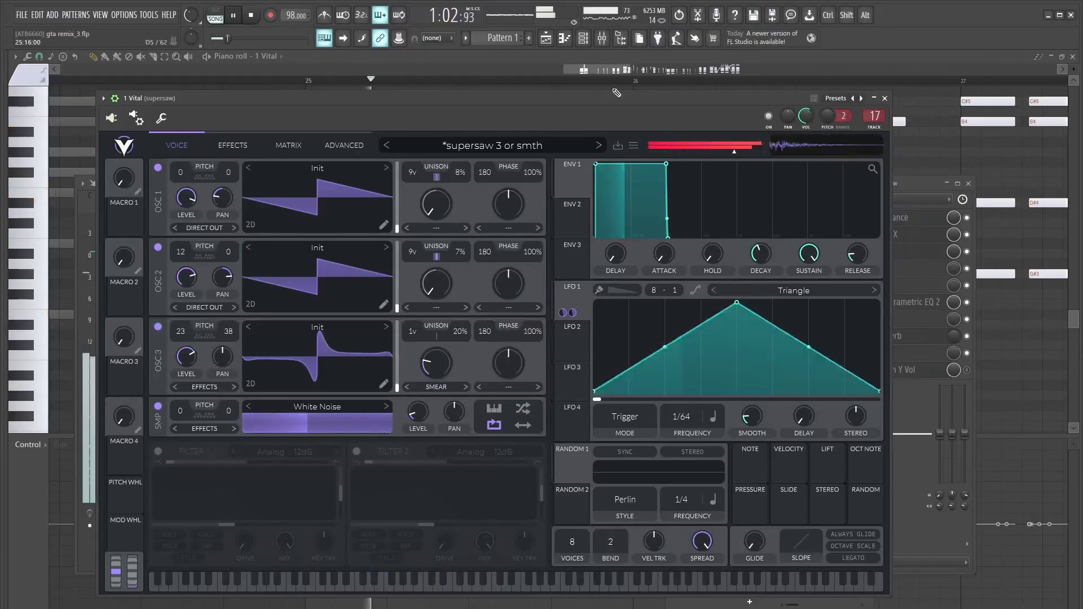
pyautogui.press('space')
pyautogui.press('F9')
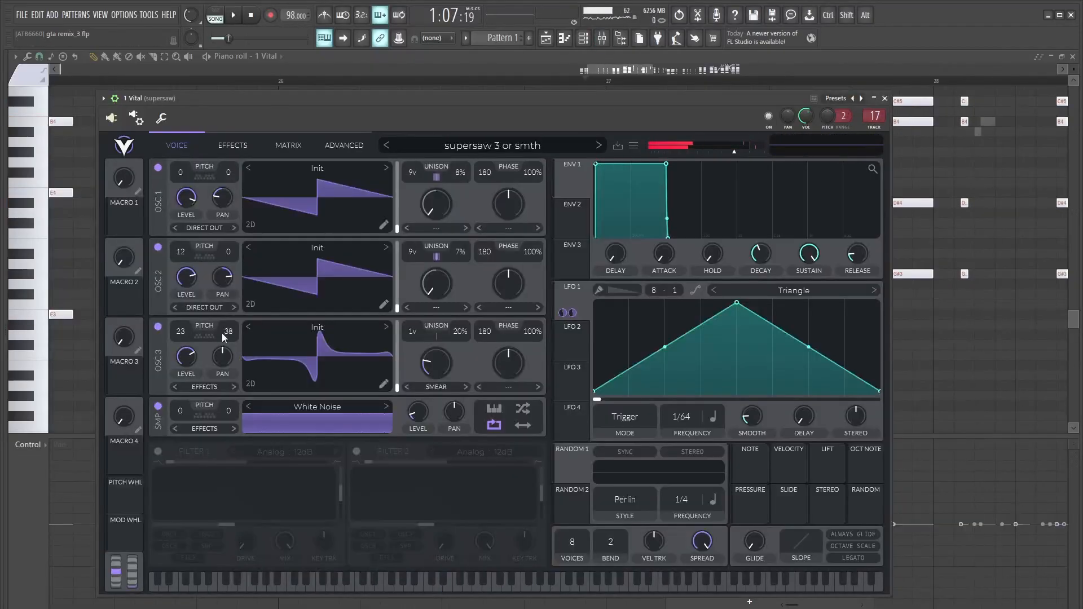
pyautogui.click(158, 326)
pyautogui.click(158, 327)
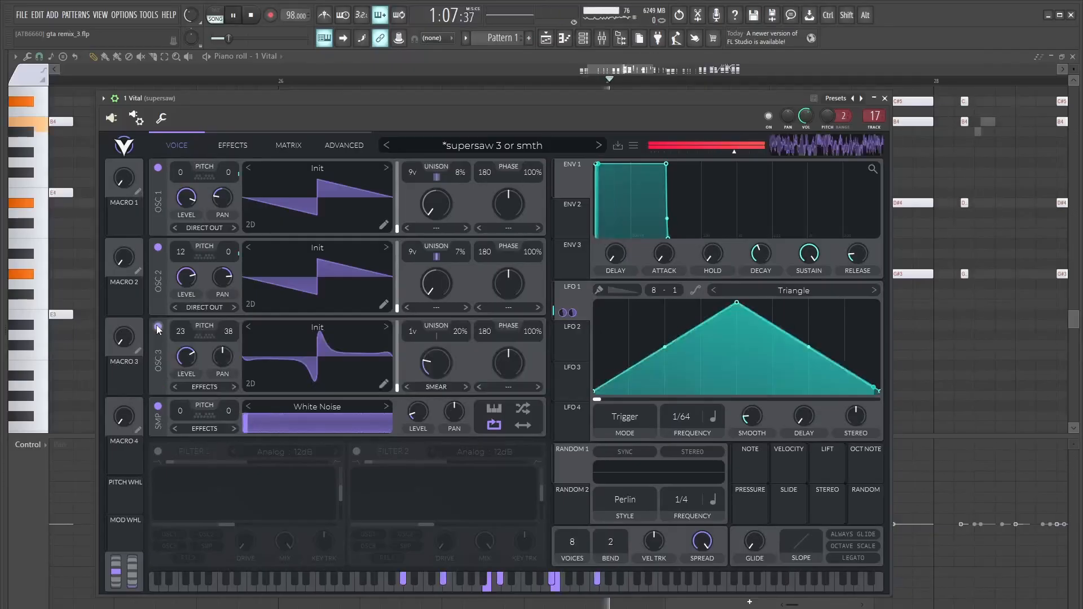
pyautogui.press('space')
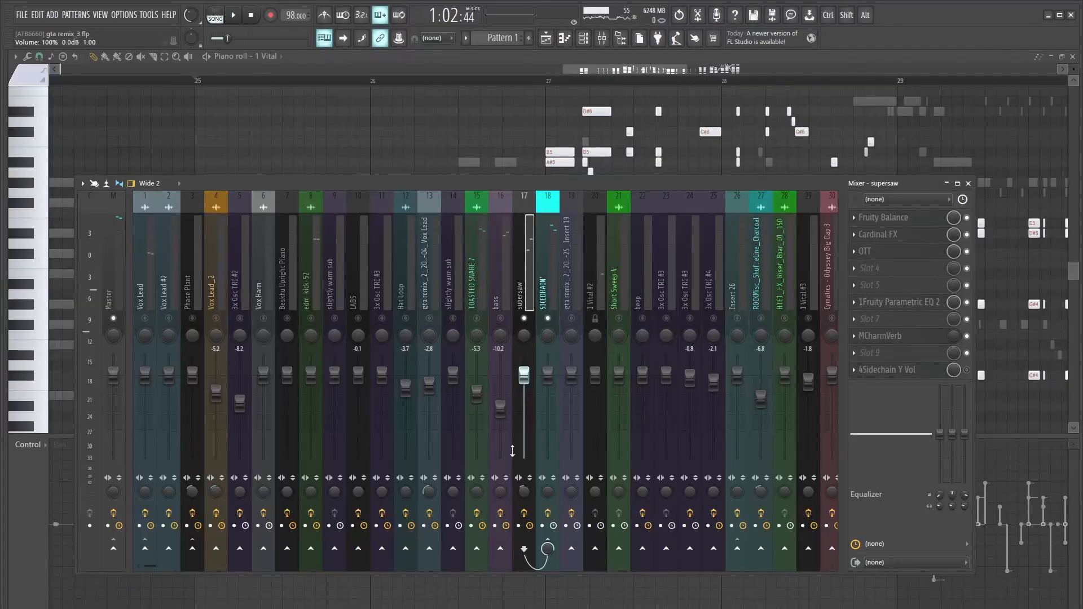
# - Examine the Cardinal FX, OTT and Fruity Parametric EQ 2 effects on the supersaw mixer track
pyautogui.click(896, 224)
pyautogui.click(880, 234)
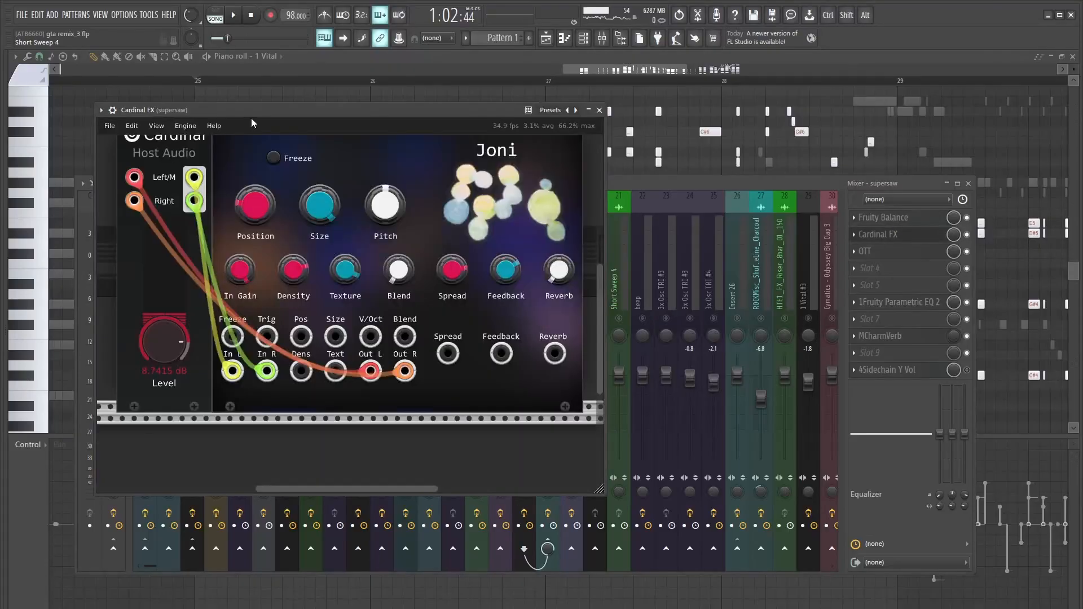
pyautogui.moveTo(435, 165)
pyautogui.mouseDown()
pyautogui.moveTo(442, 155)
pyautogui.moveTo(431, 146)
pyautogui.mouseUp()
pyautogui.scroll(2, 620, 299)
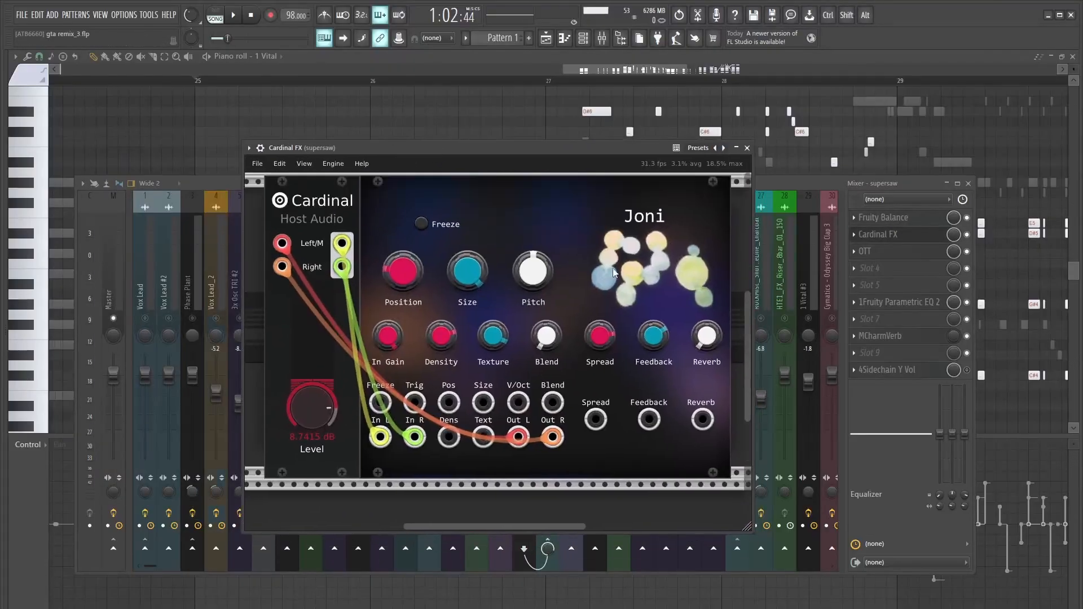
pyautogui.click(747, 147)
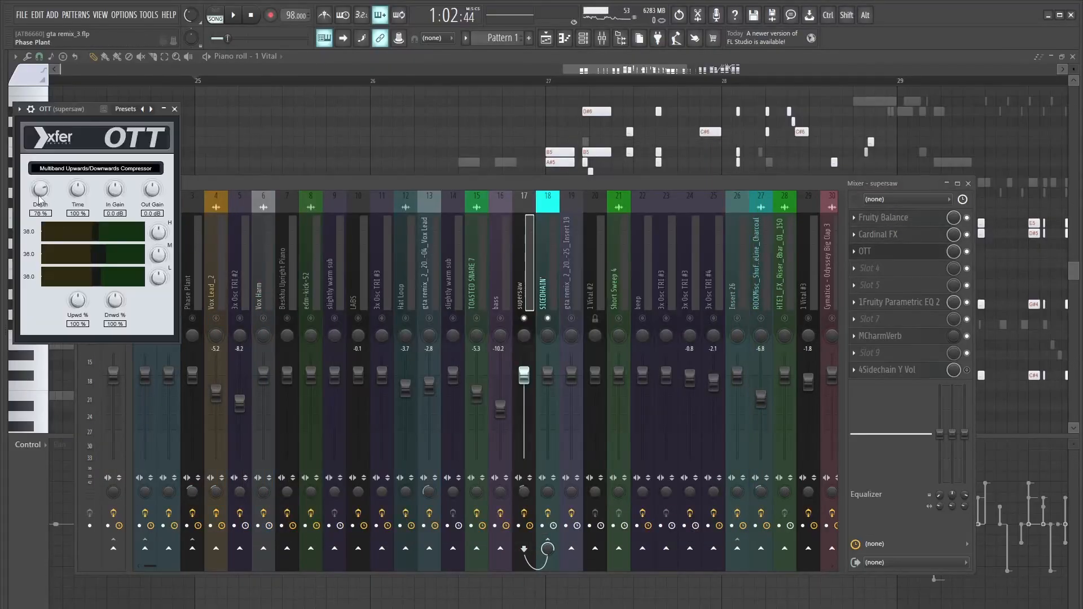
pyautogui.click(897, 301)
# - Play and review the supersaw chord notes in the piano roll around bars 27 and 28
pyautogui.press('space')
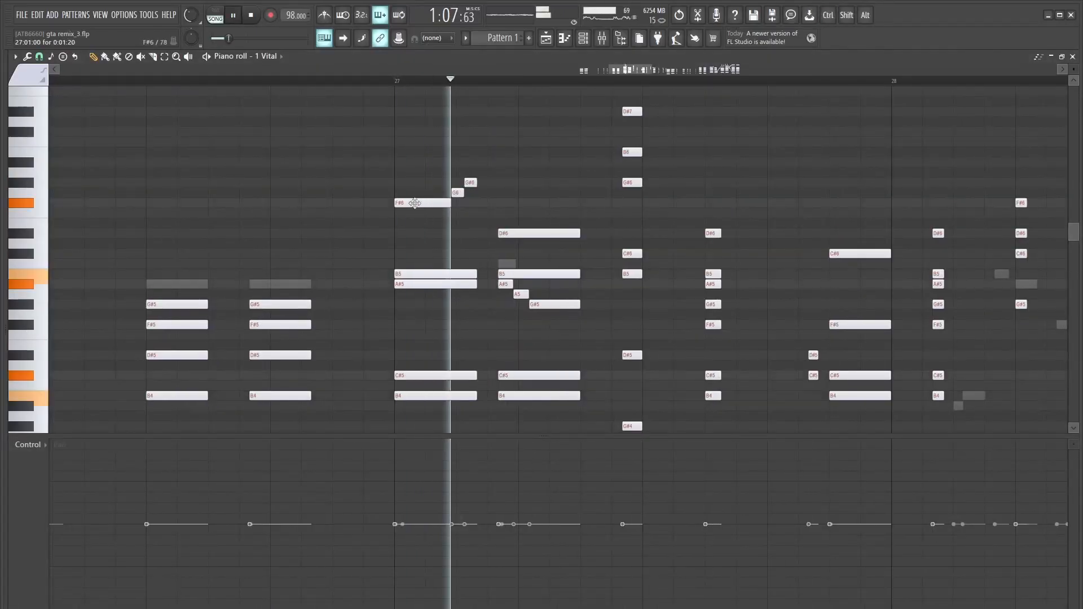
pyautogui.press('space')
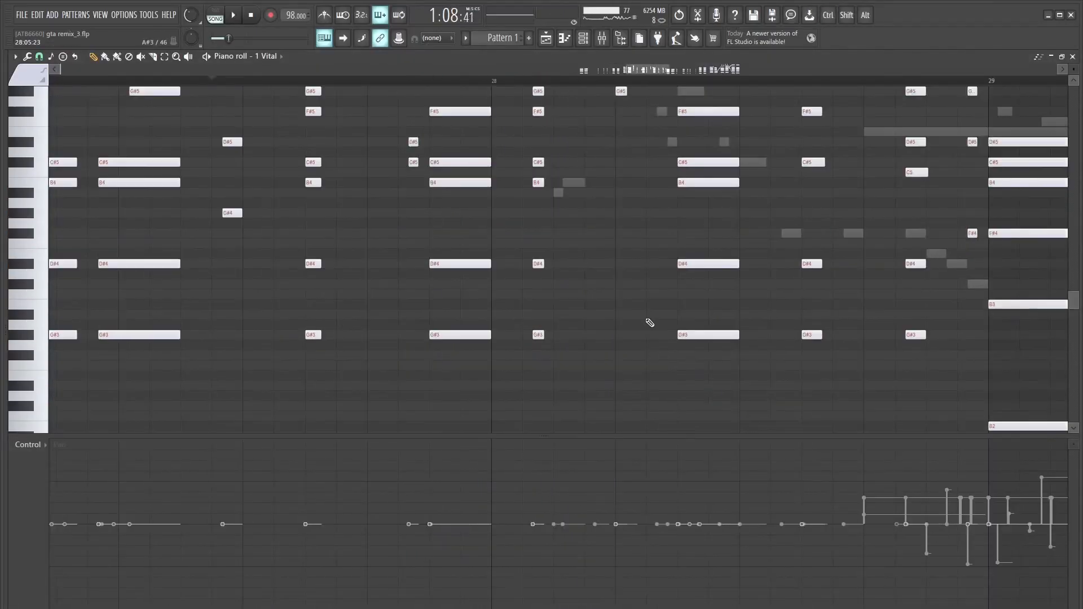
pyautogui.scroll(2, 598, 324)
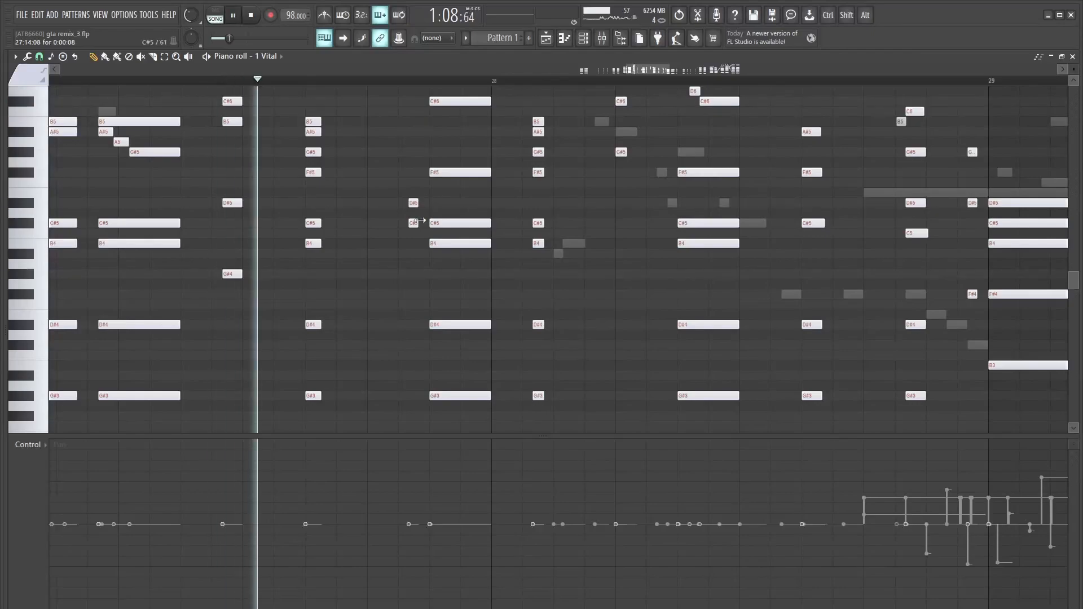
pyautogui.keyDown('ctrl'); pyautogui.scroll(-2, 689, 234); pyautogui.keyUp('ctrl')
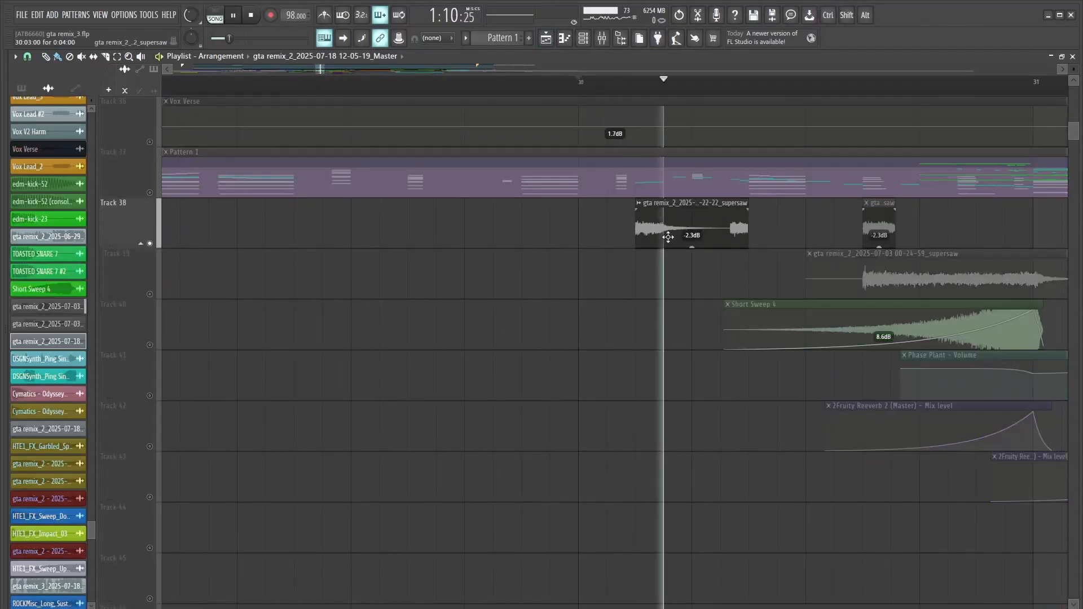
# - Examine the pitch shift and precomputed effect settings of the supersaw audio clip on Track 38
pyautogui.doubleClick(668, 235)
pyautogui.press('space')
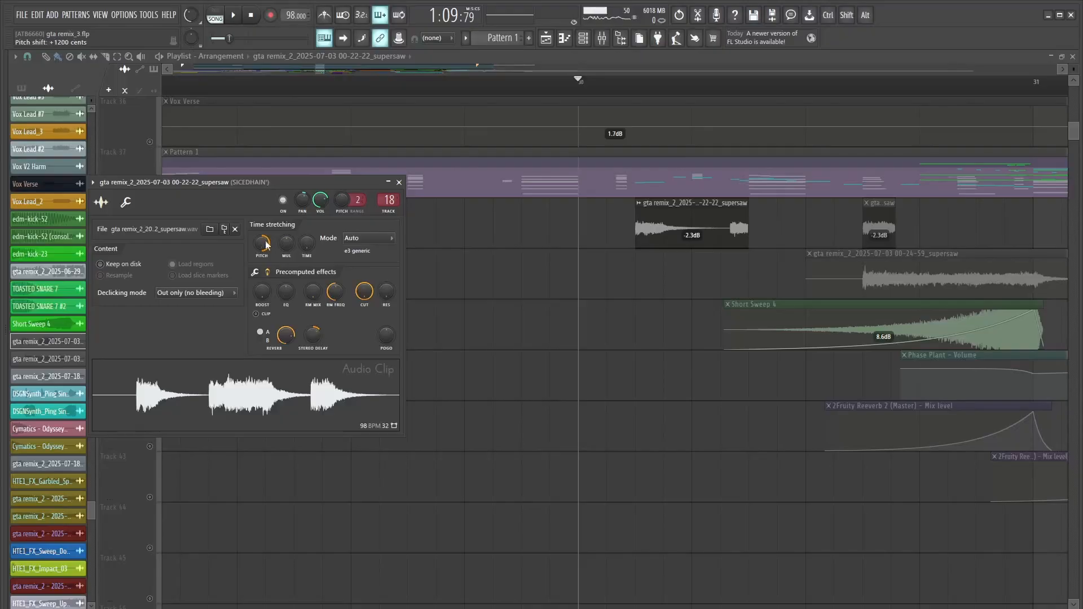
pyautogui.click(398, 182)
pyautogui.press('space')
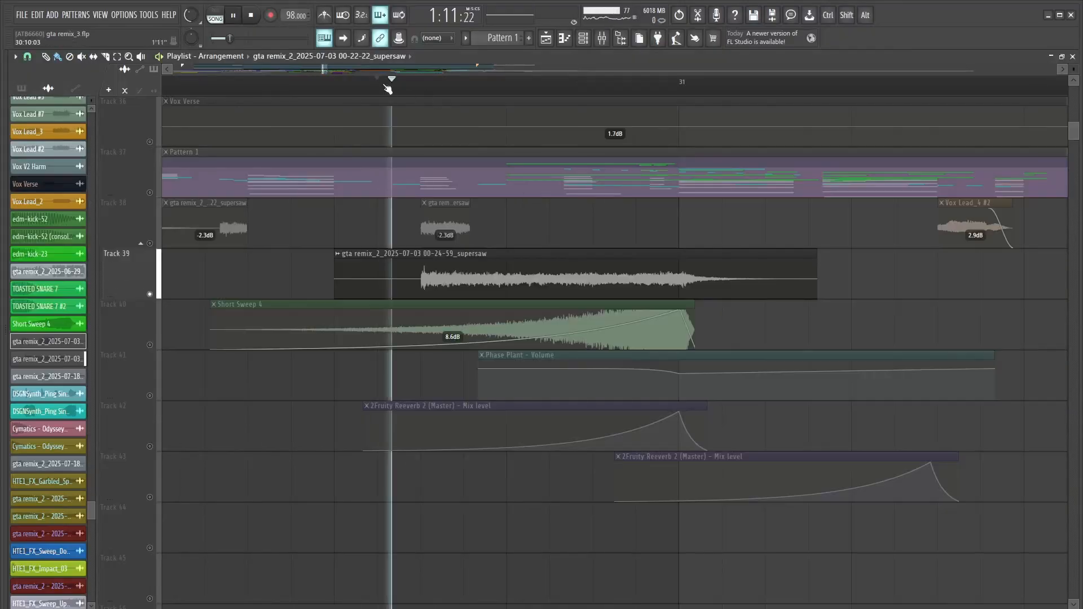
# - Try the supersaw audio clip on Track 39 with its reverb amount at 0%
pyautogui.doubleClick(452, 268)
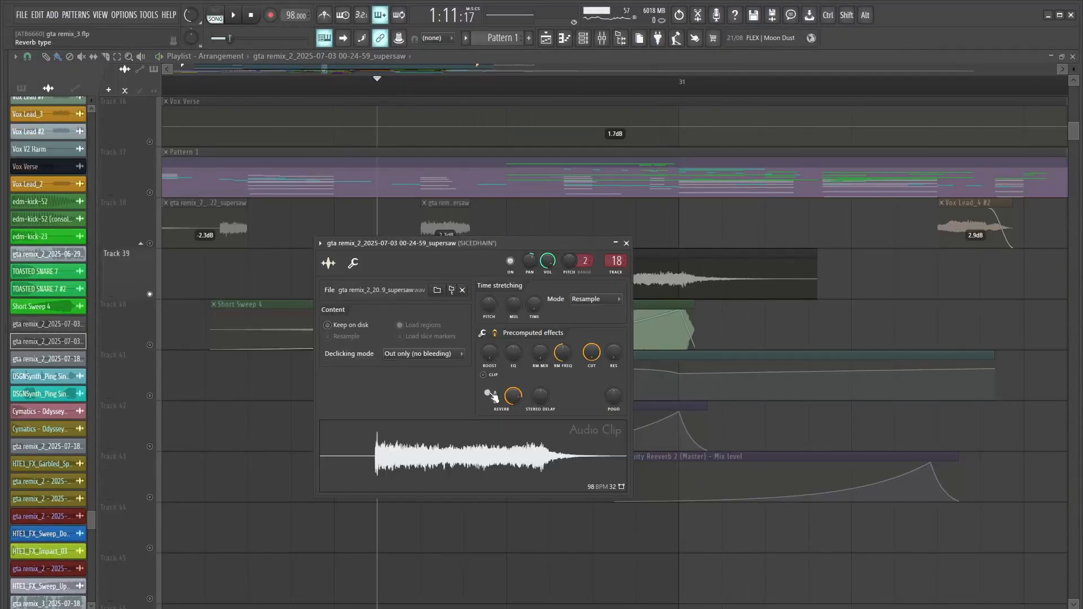
pyautogui.moveTo(538, 242); pyautogui.dragTo(601, 207)
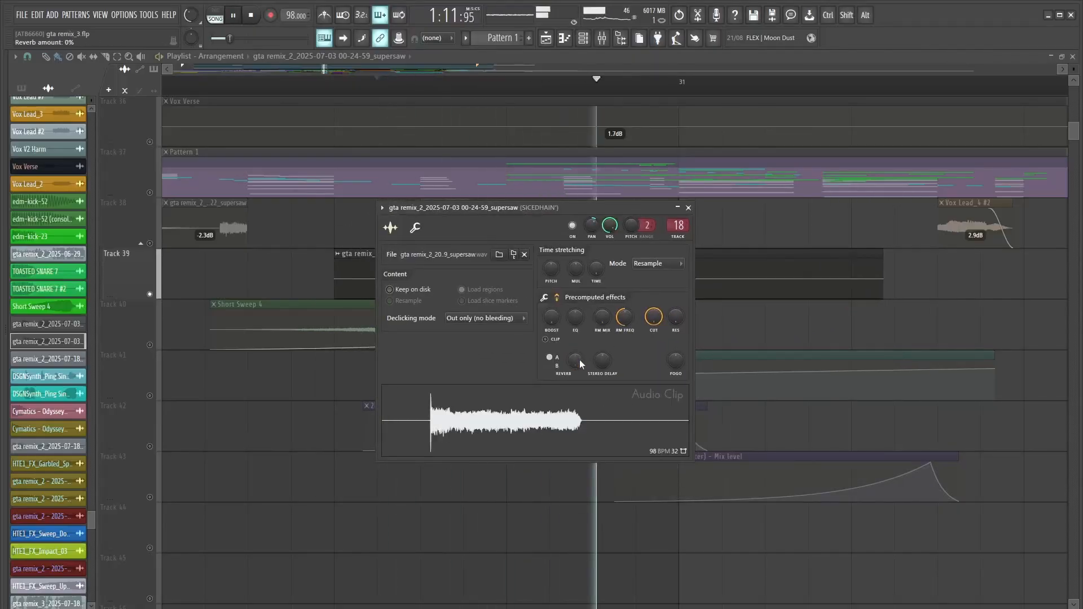
pyautogui.moveTo(580, 358); pyautogui.dragTo(588, 397)
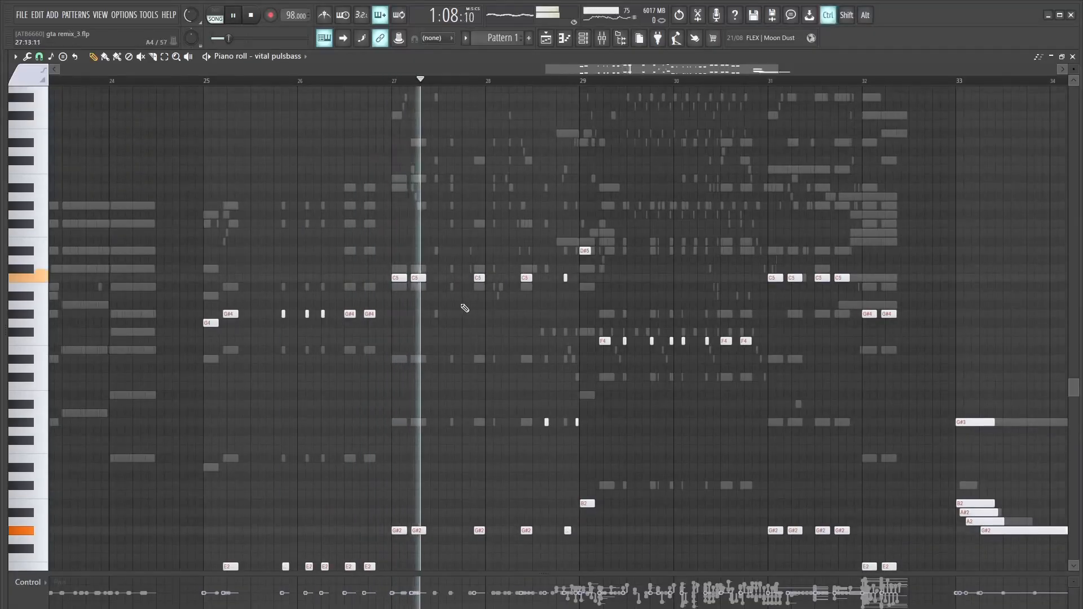
# - Review the vital pulsbass notes, and play the drop from bar 27 while examining the playlist's vocal and drum tracks
pyautogui.scroll(3, 465, 308)
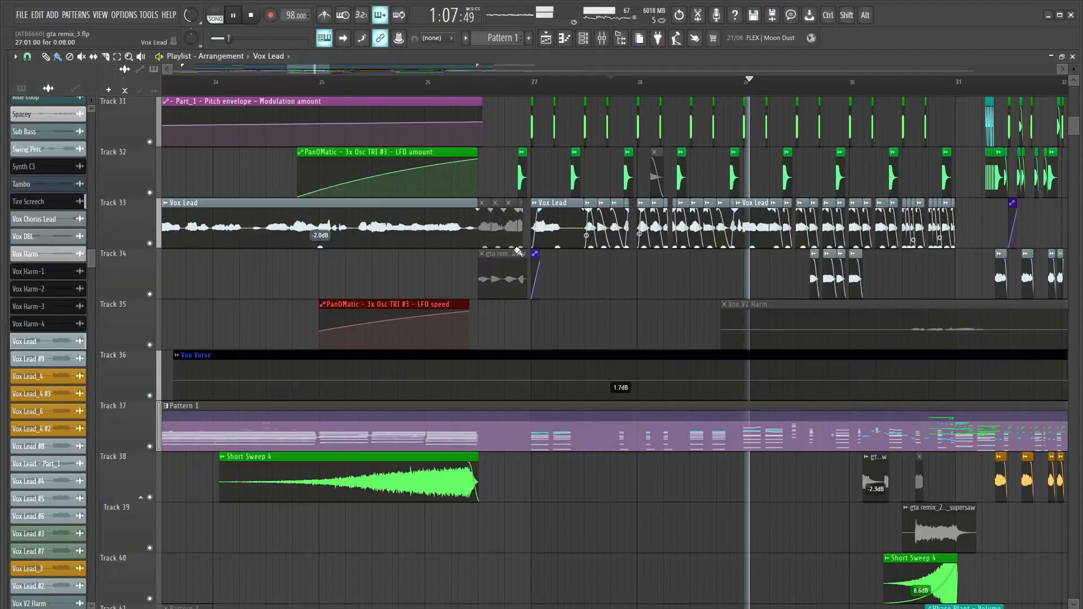
pyautogui.scroll(5, 711, 268)
pyautogui.scroll(-14, 711, 268)
pyautogui.scroll(9, 716, 271)
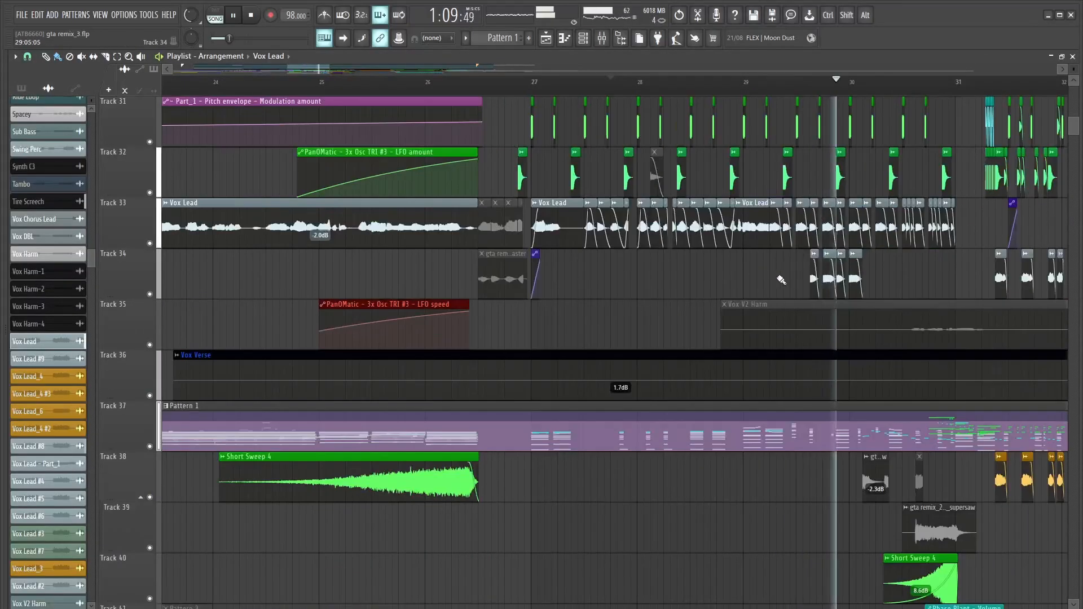
pyautogui.scroll(5, 781, 280)
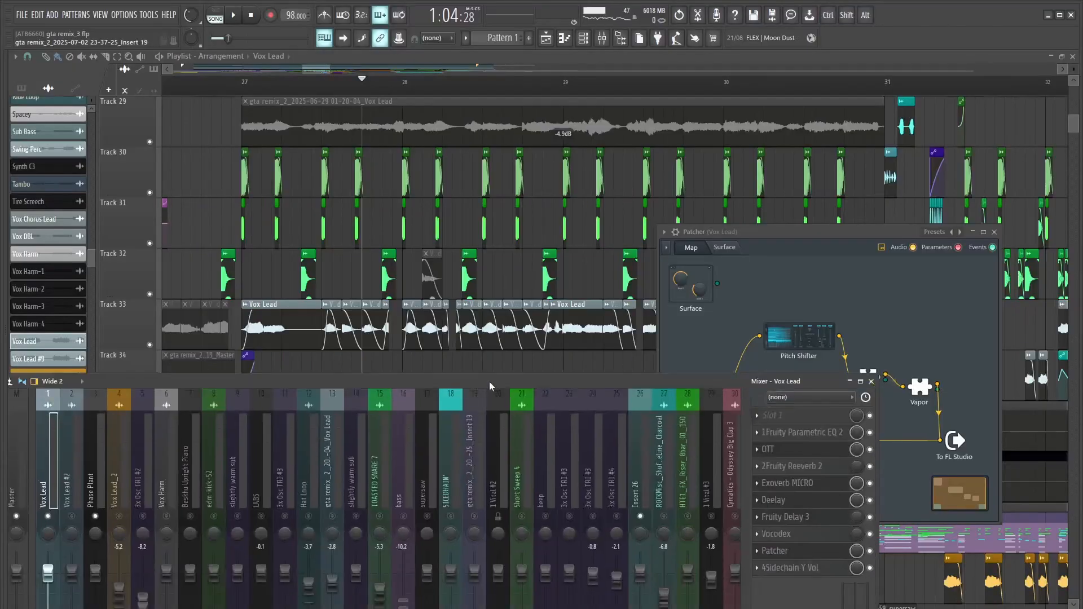
# - Examine the Pitch Shifter and Vapor plugins inside the Patcher effect on the Vox Lead mixer track
pyautogui.moveTo(490, 387); pyautogui.dragTo(491, 375)
pyautogui.moveTo(778, 235); pyautogui.dragTo(536, 167)
pyautogui.scroll(1, 549, 258)
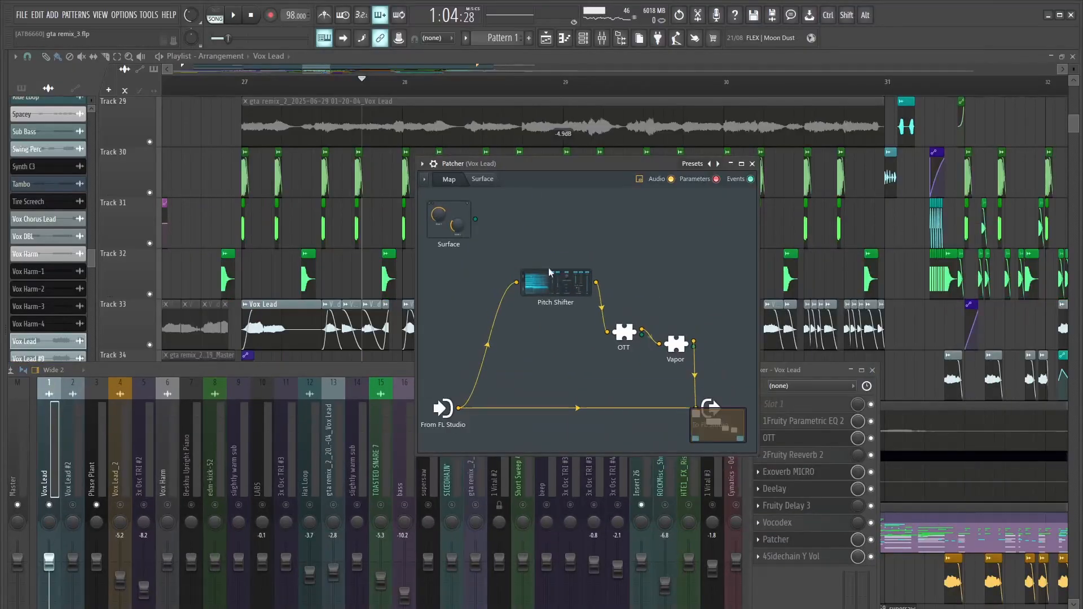
pyautogui.doubleClick(558, 290)
pyautogui.click(745, 259)
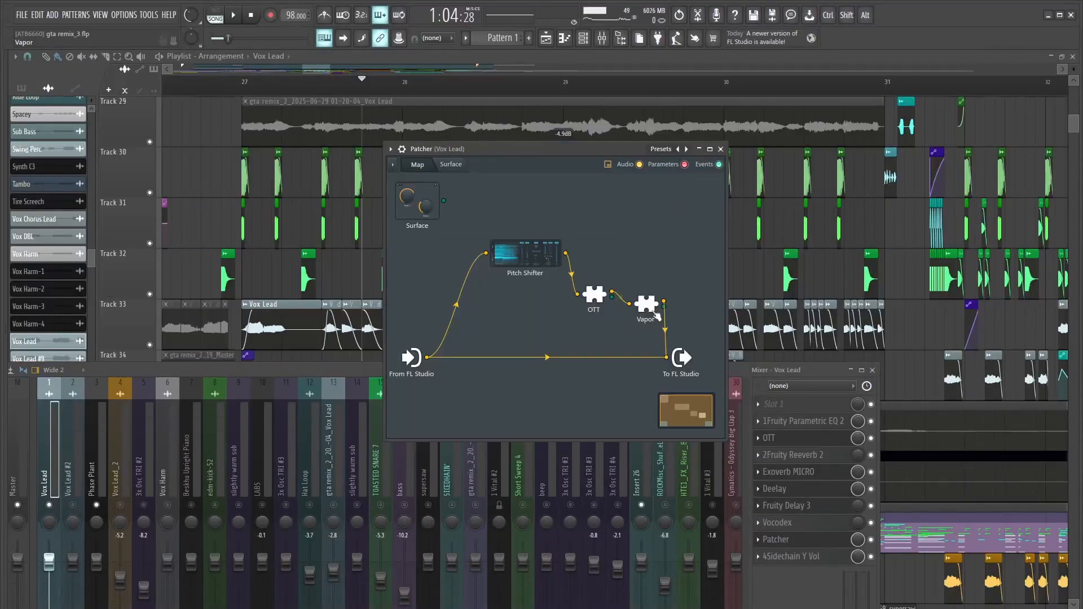
pyautogui.doubleClick(654, 312)
pyautogui.moveTo(645, 120); pyautogui.dragTo(752, 115)
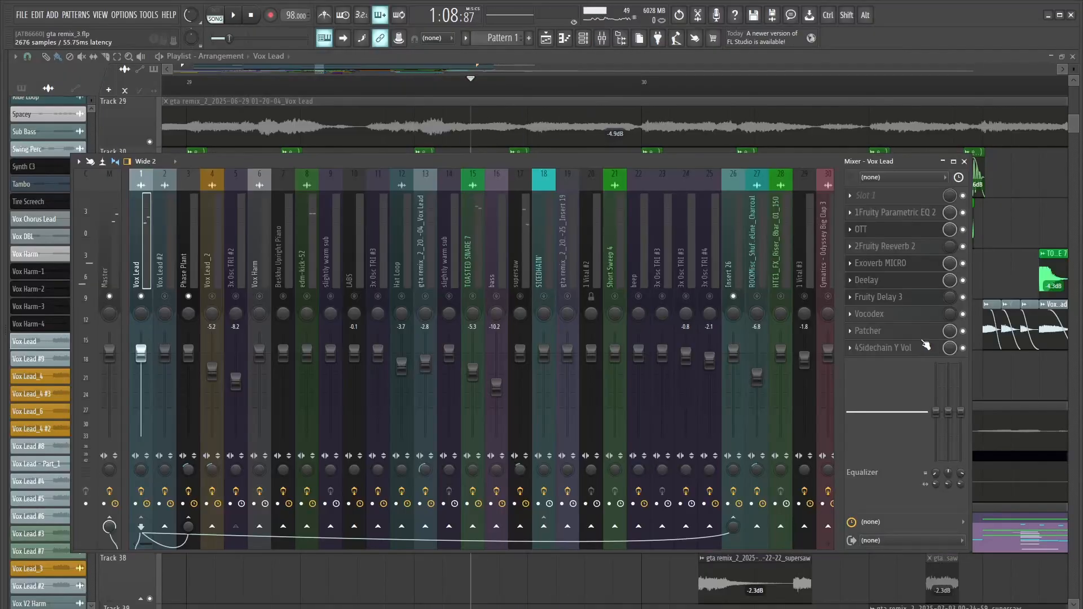
# - Reopen the Vox Lead track's Patcher to check the Pitch Shifter settings, close it, and return to the vocal chops in the playlist
pyautogui.click(911, 334)
pyautogui.click(527, 249)
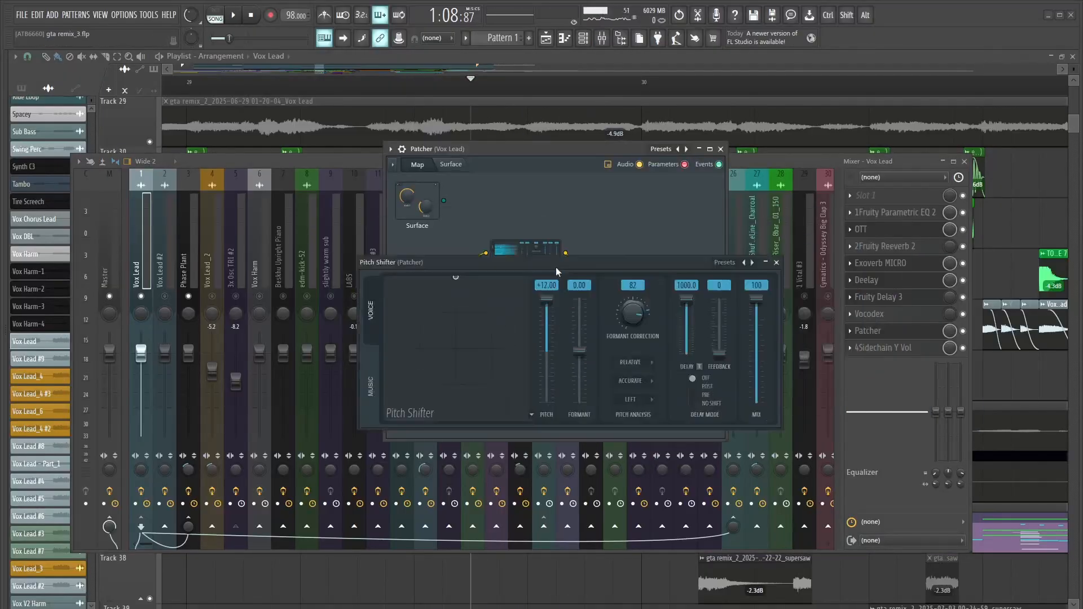
pyautogui.moveTo(556, 269); pyautogui.dragTo(528, 255)
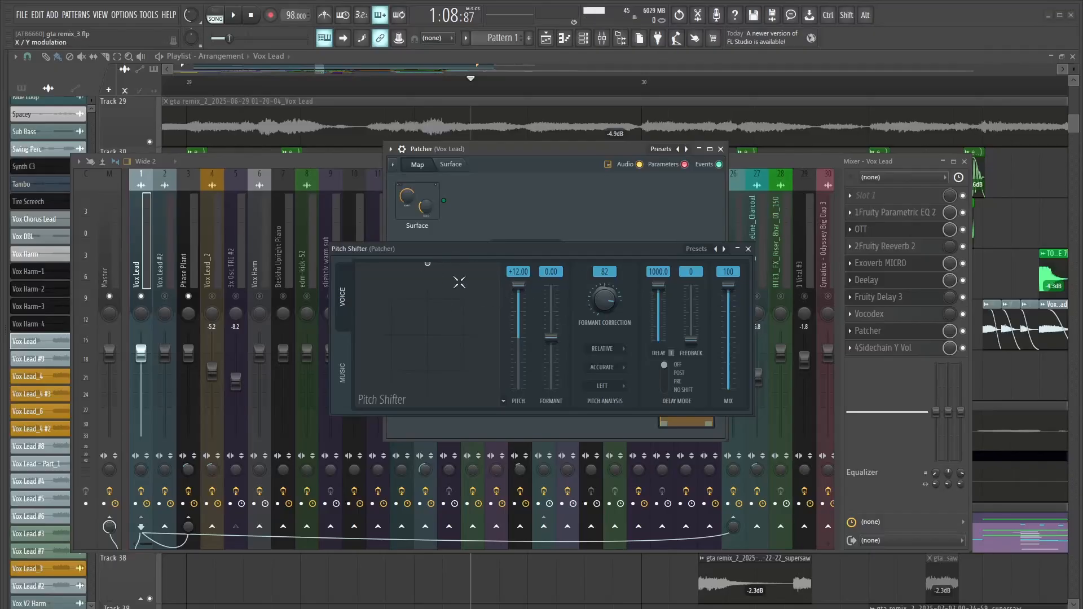
pyautogui.click(749, 249)
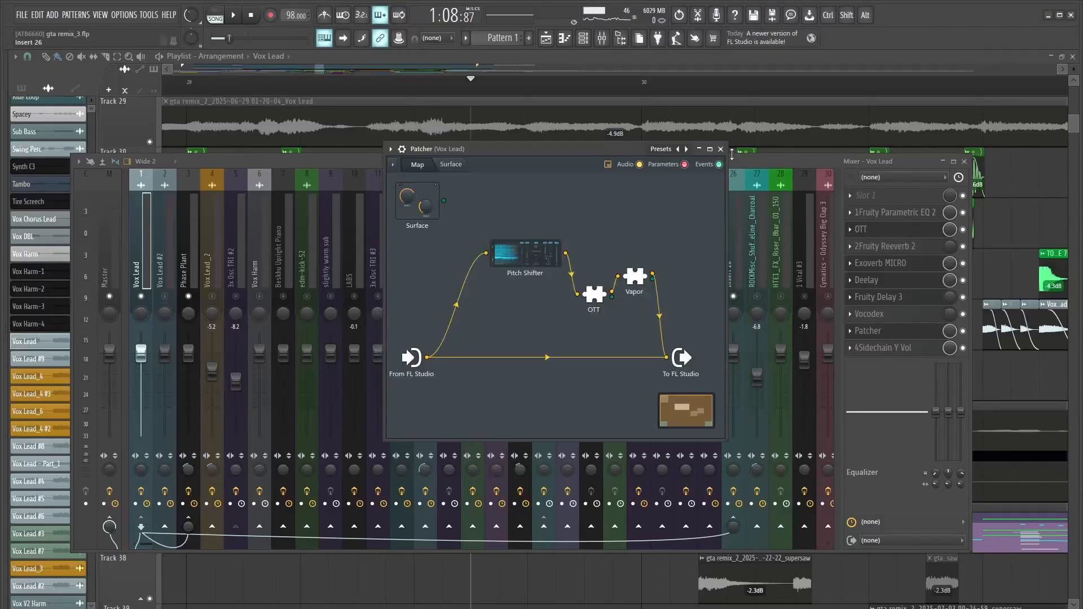
pyautogui.click(721, 150)
pyautogui.press('F9')
pyautogui.scroll(1, 442, 97)
pyautogui.scroll(-3, 458, 105)
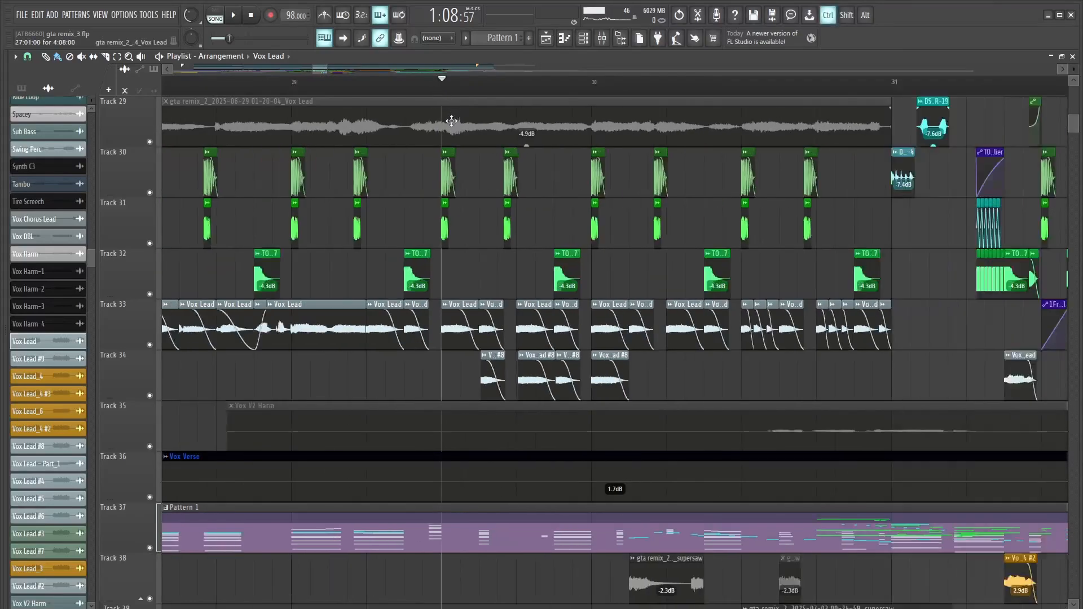
# - Play the vocal chops around bars 29 and 30, and solo Track 34 to check the Vox Lead #8 clips
pyautogui.press('space')
pyautogui.scroll(3, 540, 176)
pyautogui.press('space')
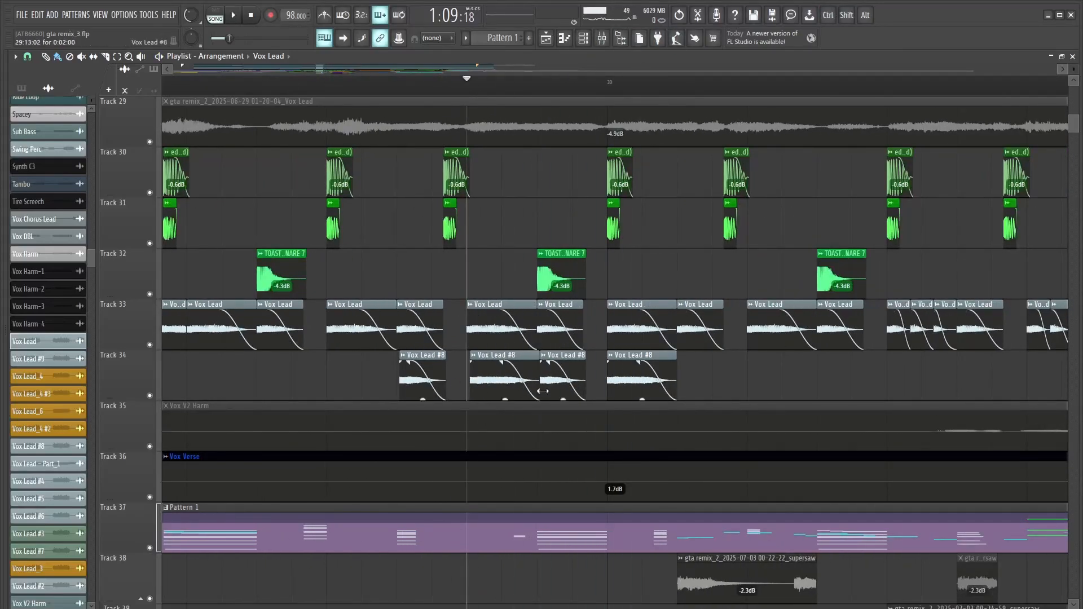
pyautogui.press('F9')
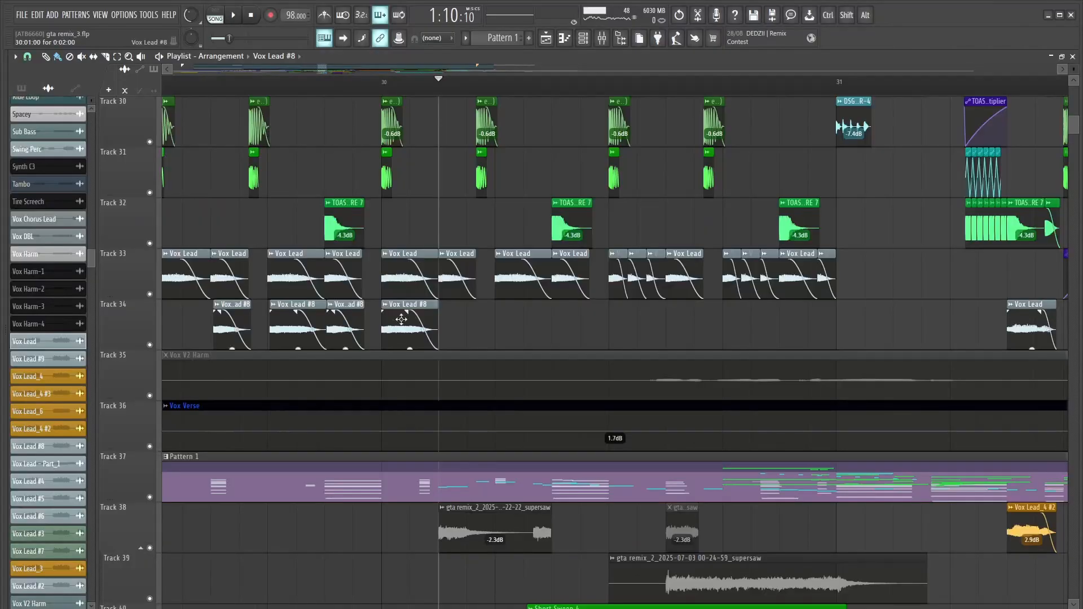
pyautogui.doubleClick(393, 330)
pyautogui.rightClick(150, 345)
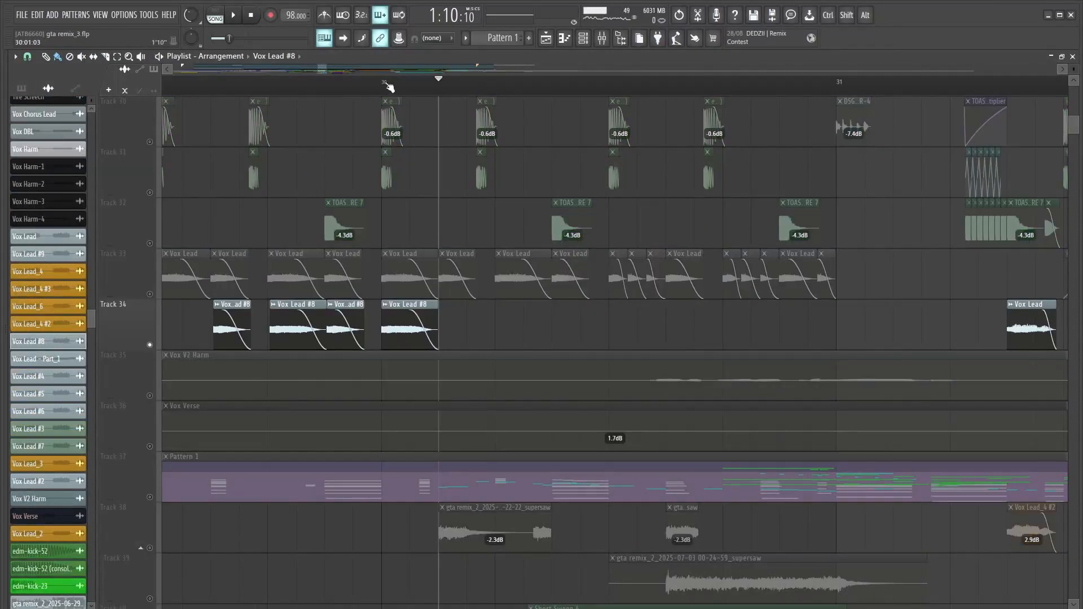
pyautogui.rightClick(150, 345)
# - Open Pattern 1 in the piano roll and switch to the Vox Lead - Part_1 #2 channel's notes
pyautogui.doubleClick(453, 495)
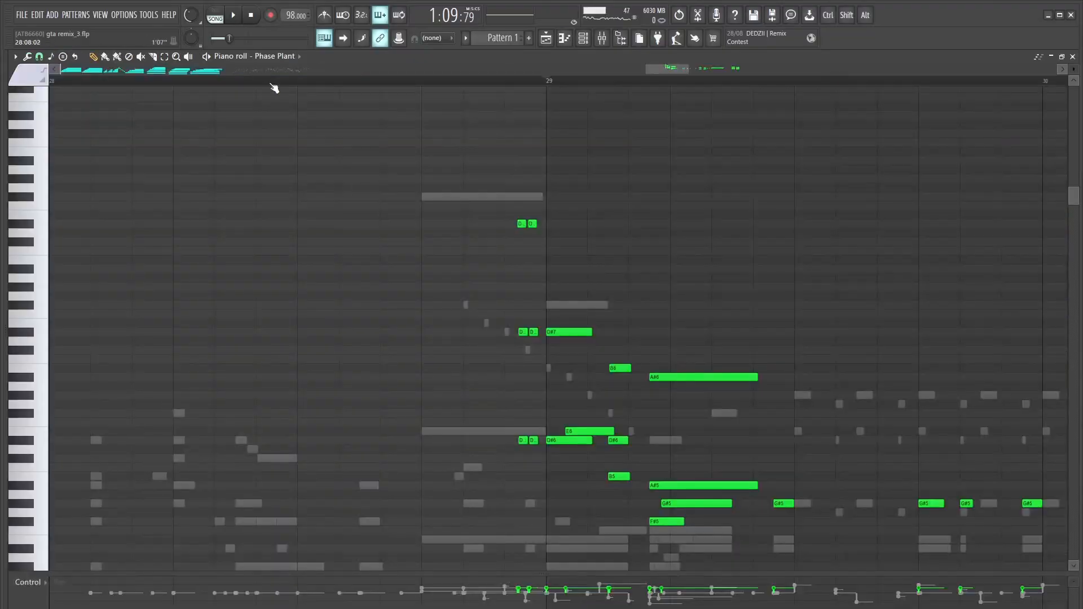
pyautogui.click(274, 57)
pyautogui.click(897, 536)
pyautogui.scroll(-3, 319, 222)
pyautogui.scroll(3, 319, 222)
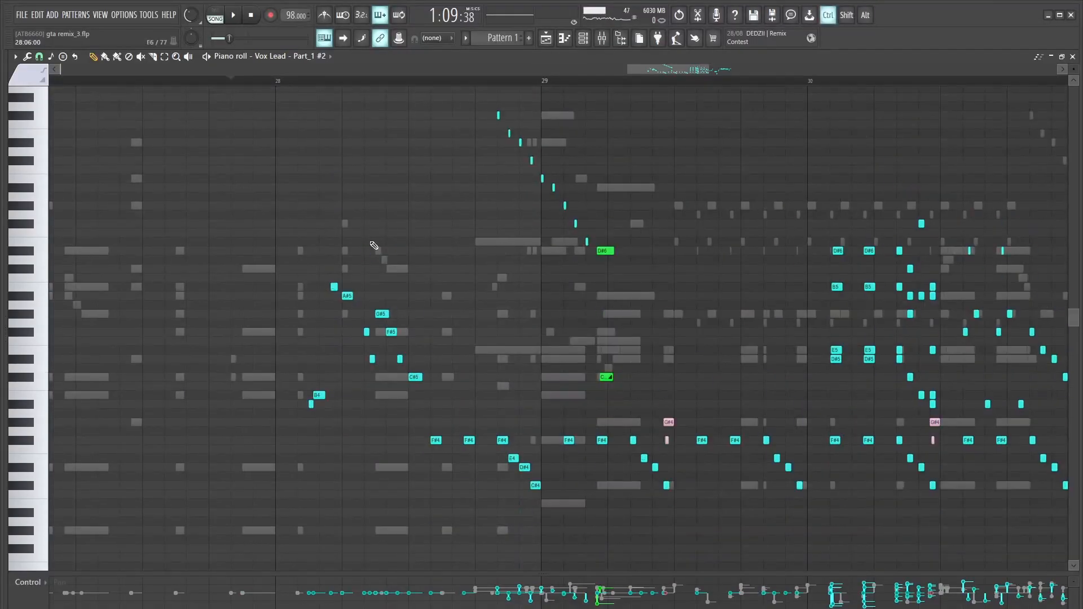
# - Play the Vox Lead - Part_1 #2 melody from bar 28 in the piano roll
pyautogui.scroll(-3, 376, 248)
pyautogui.press('space')
pyautogui.scroll(5, 342, 384)
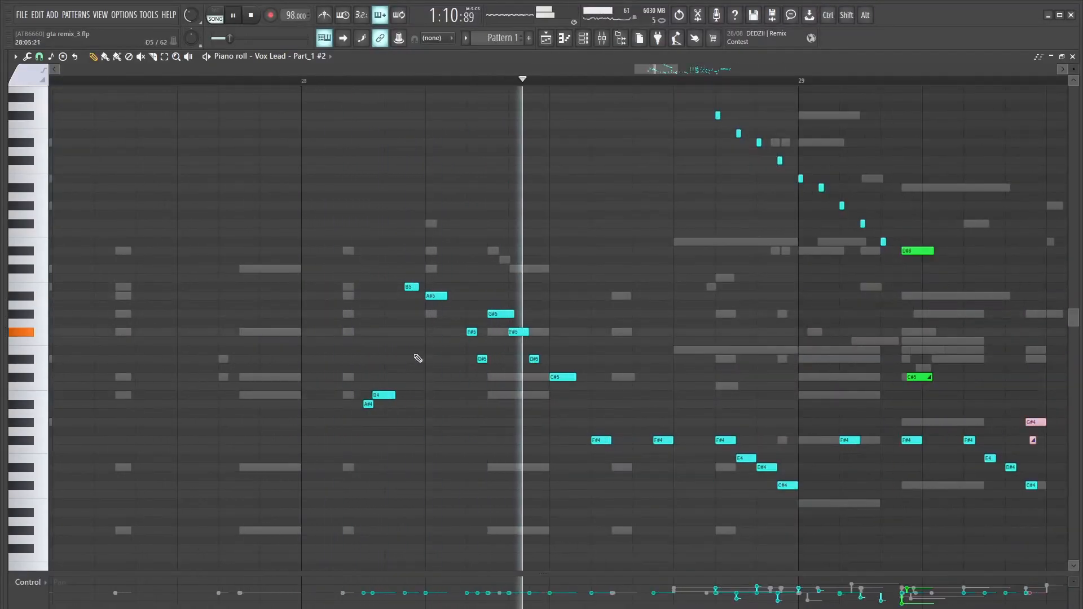
pyautogui.scroll(-1, 417, 358)
pyautogui.press('space')
# - Examine and play the descending run of short Vox Lead - Part_1 #2 notes leading into bar 29
pyautogui.click(551, 38)
pyautogui.scroll(1, 661, 305)
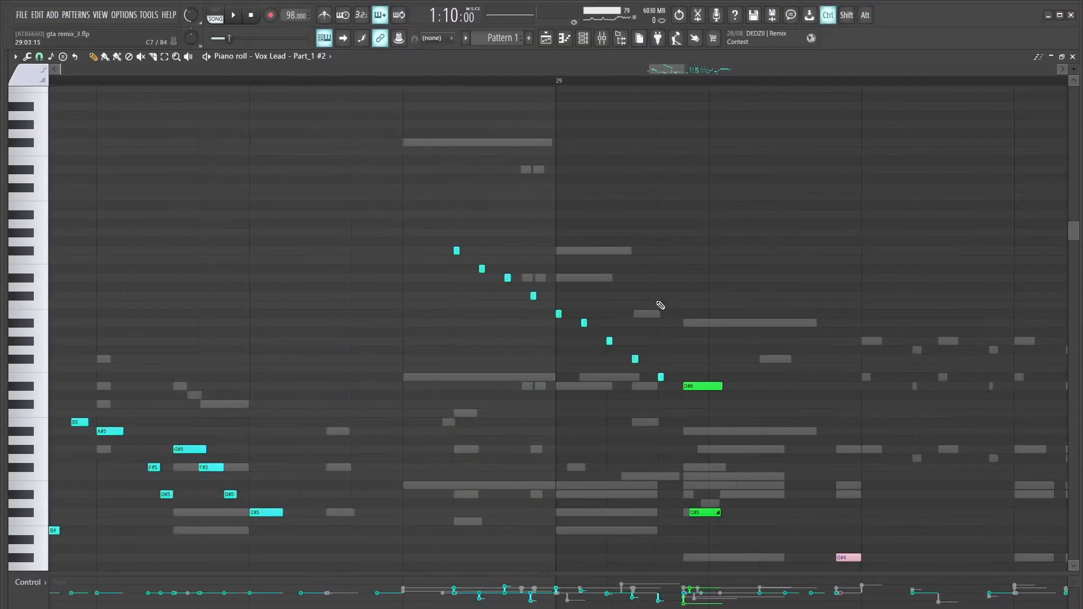
pyautogui.scroll(1, 661, 305)
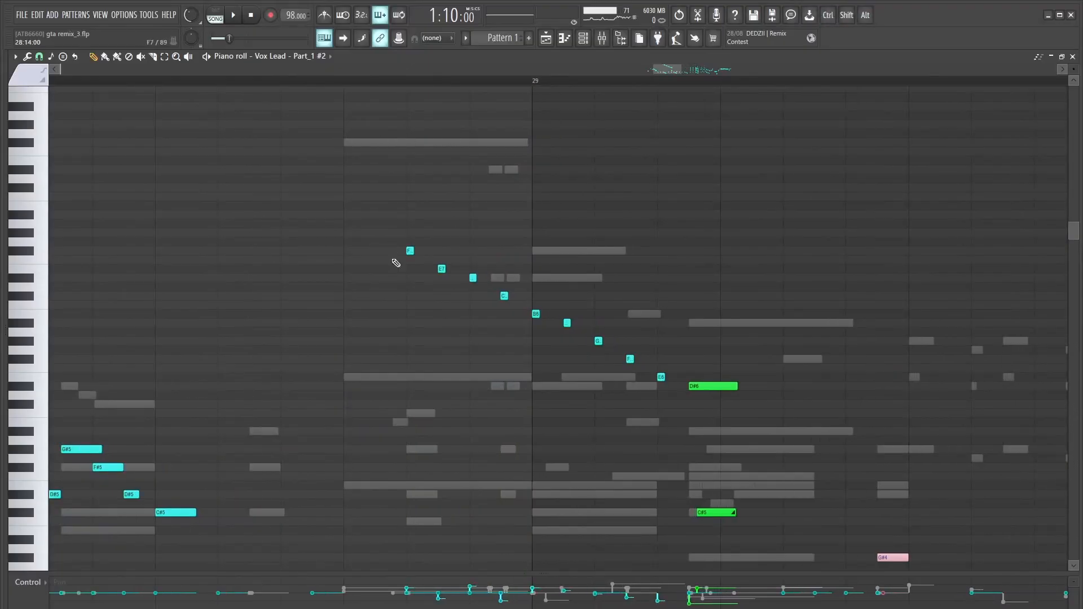
pyautogui.click(359, 82)
pyautogui.press('space')
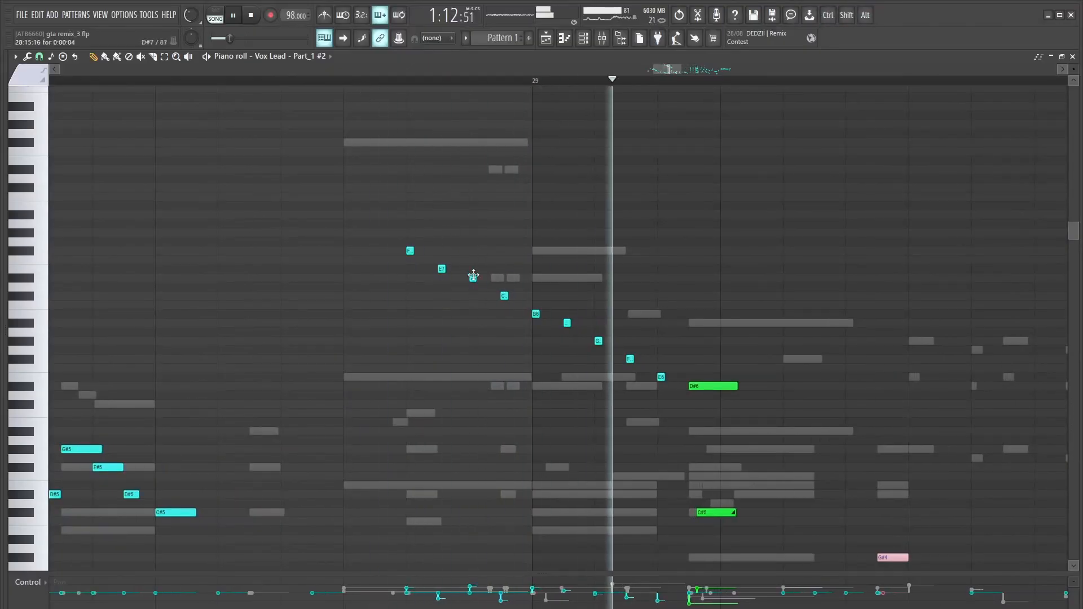
pyautogui.scroll(-2, 475, 278)
pyautogui.press('space')
pyautogui.scroll(-3, 417, 211)
# - Play the Phase Plant notes from bar 29 to bar 32 alongside its mixer track and effects
pyautogui.moveTo(440, 237); pyautogui.dragTo(745, 214)
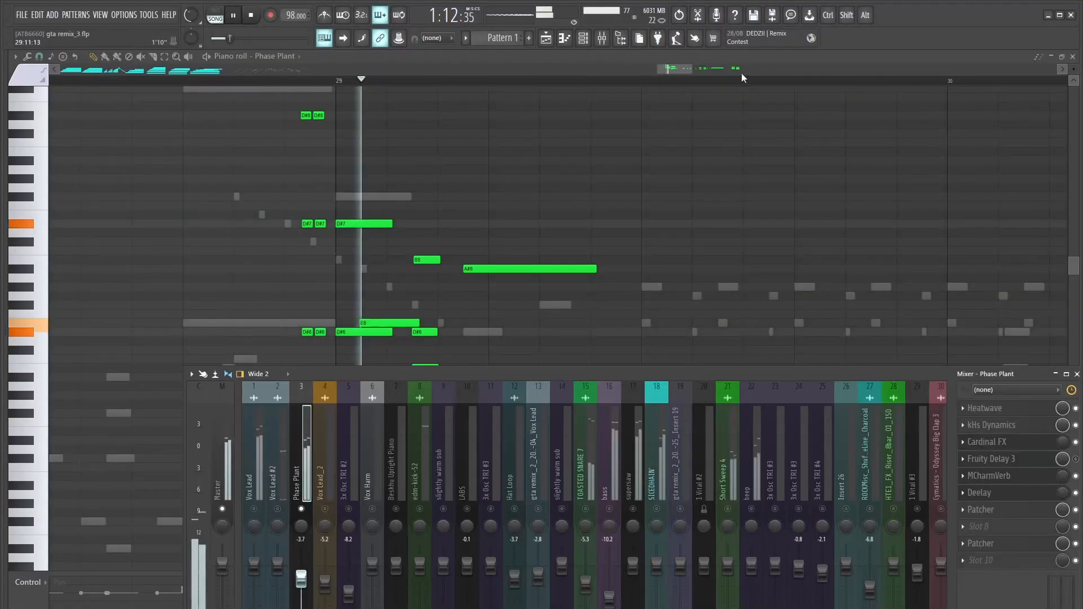
pyautogui.press('F9')
pyautogui.scroll(-3, 466, 324)
pyautogui.scroll(-2, 466, 324)
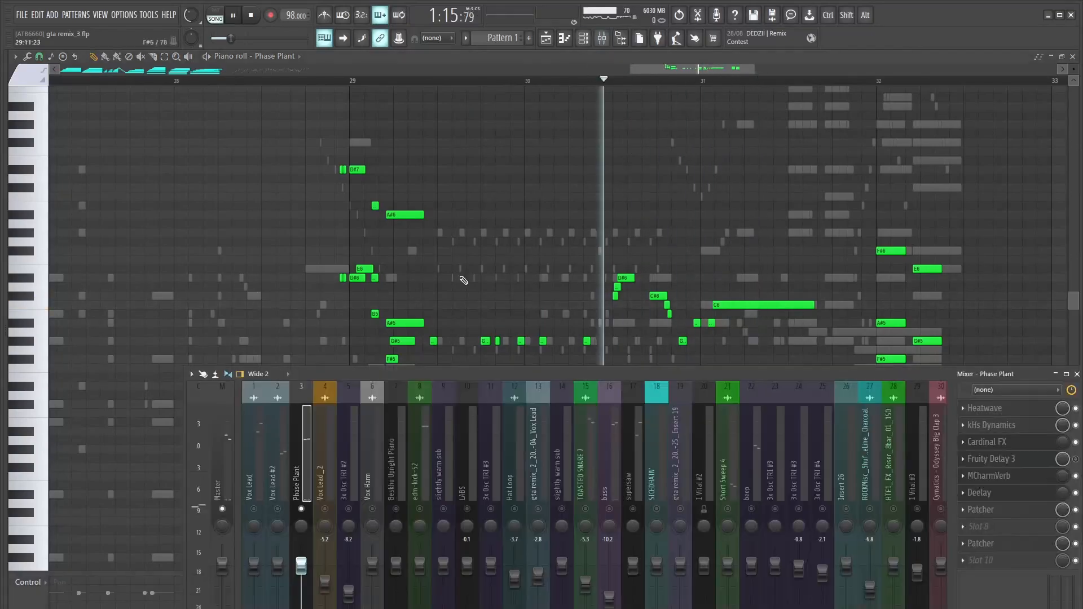
pyautogui.click(414, 82)
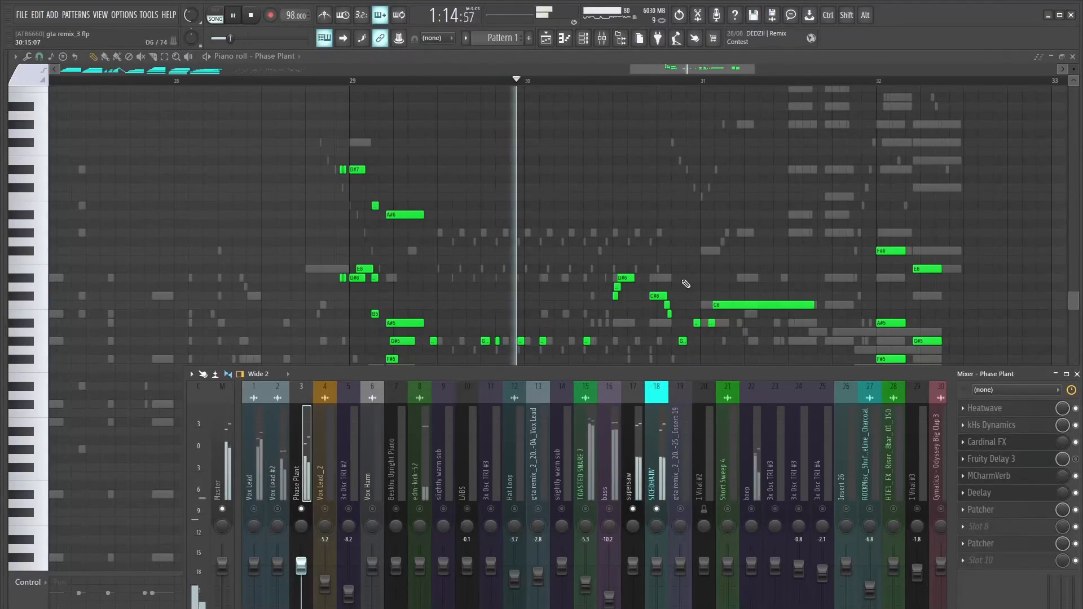
pyautogui.click(670, 67)
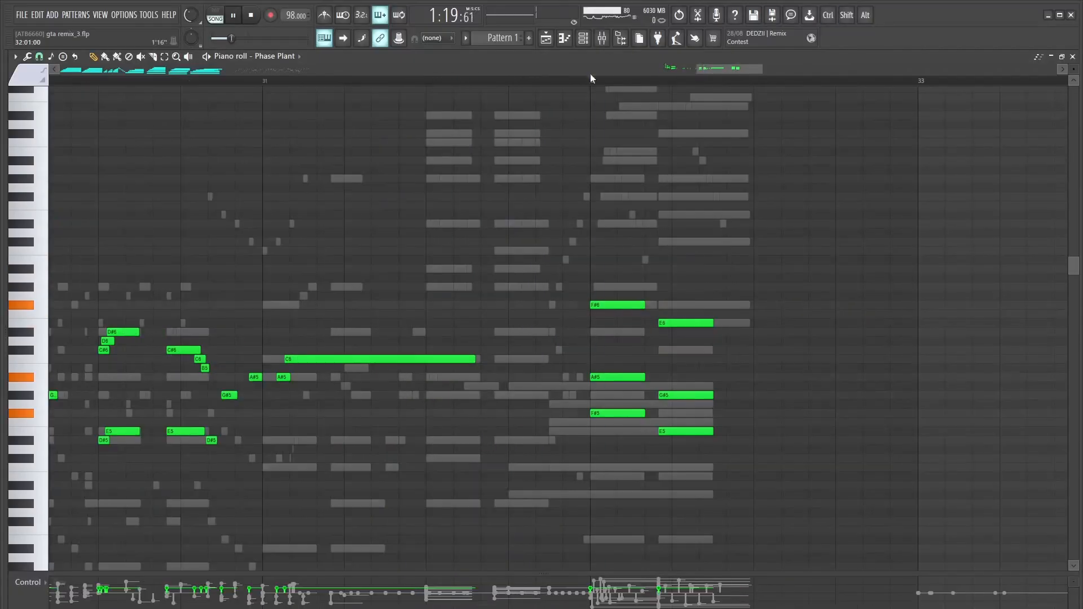
# - Check the beep mixer track, switch the piano roll to the beep channel, and play its notes around bar 29
pyautogui.click(602, 38)
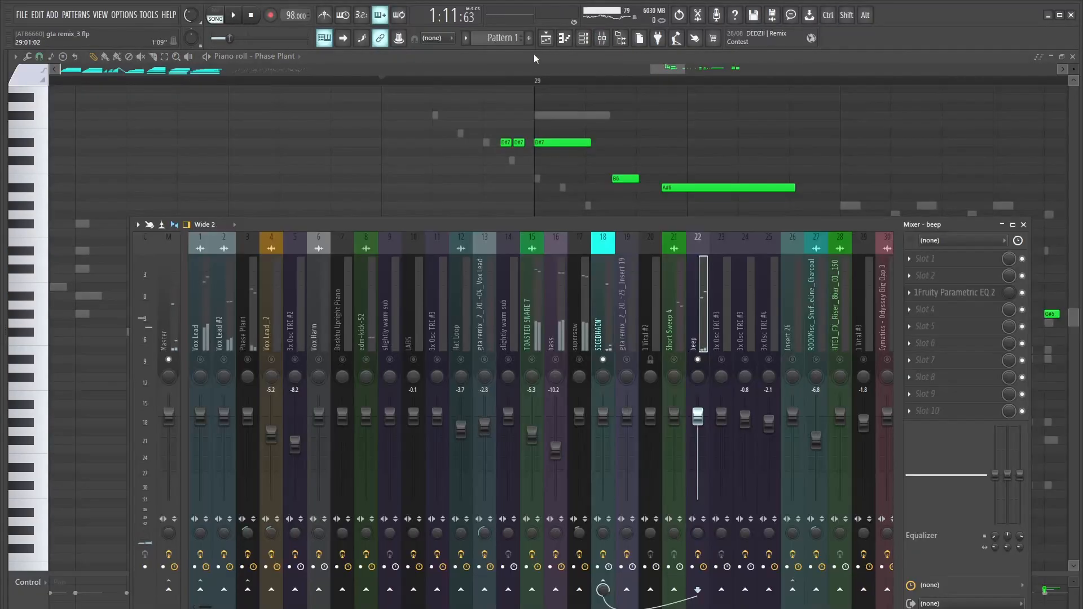
pyautogui.click(533, 53)
pyautogui.click(243, 57)
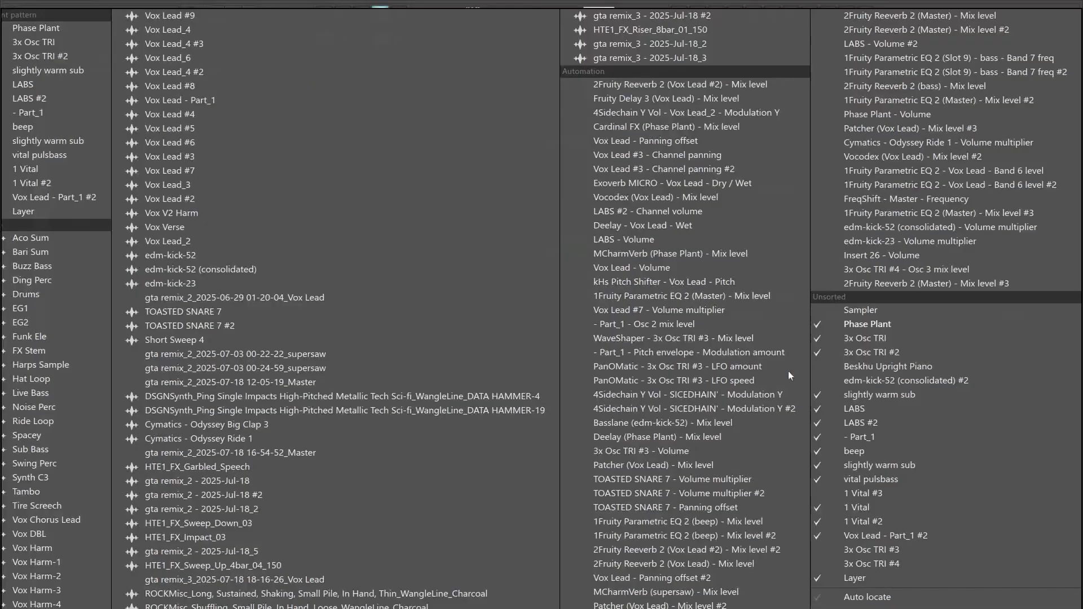
pyautogui.click(872, 451)
pyautogui.scroll(-1, 542, 454)
pyautogui.scroll(8, 527, 333)
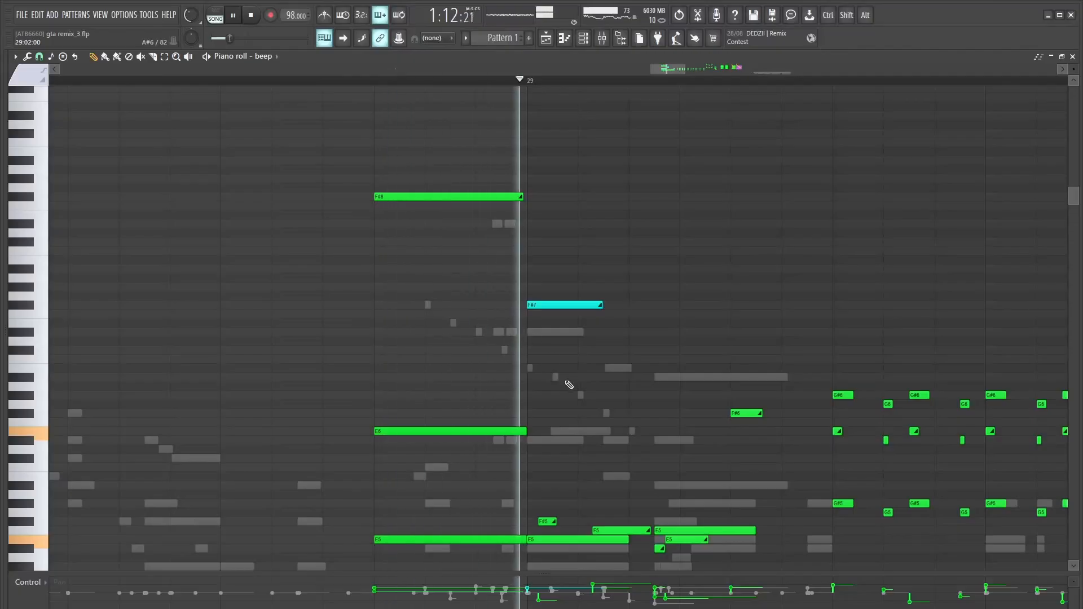
pyautogui.press('F9')
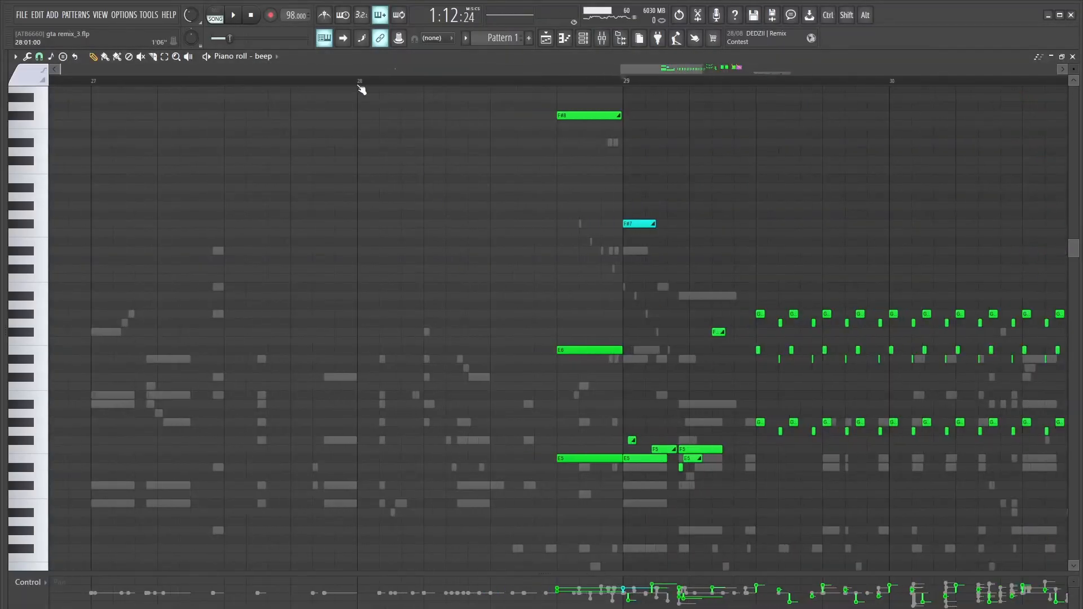
# - Return to the playlist and play the drop's vocal chops and drums from bar 29 into bar 32
pyautogui.press('F5')
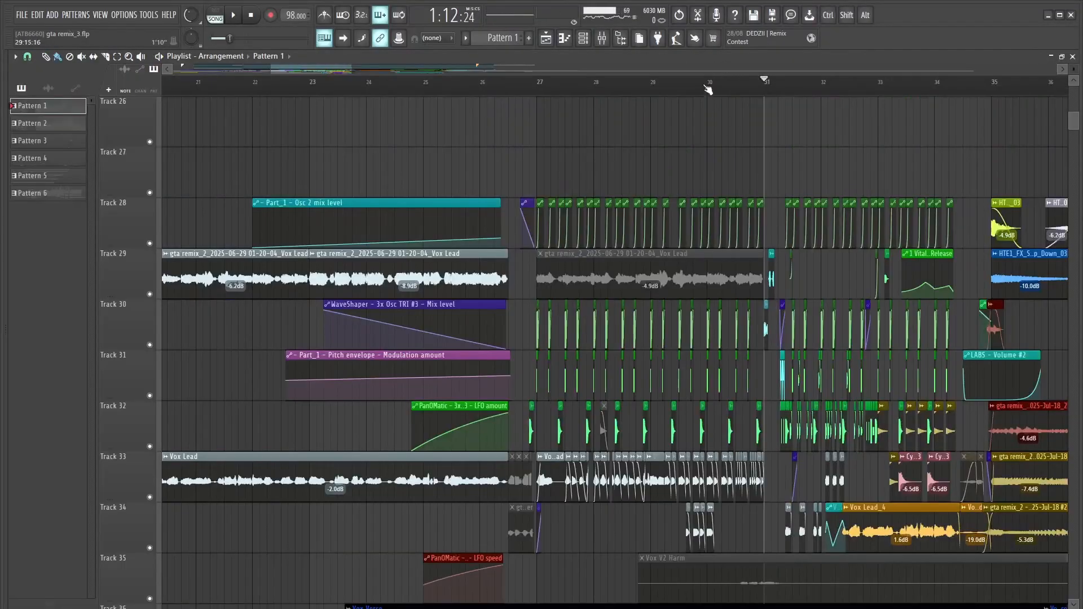
pyautogui.press('space')
pyautogui.scroll(-1, 812, 389)
pyautogui.scroll(4, 849, 395)
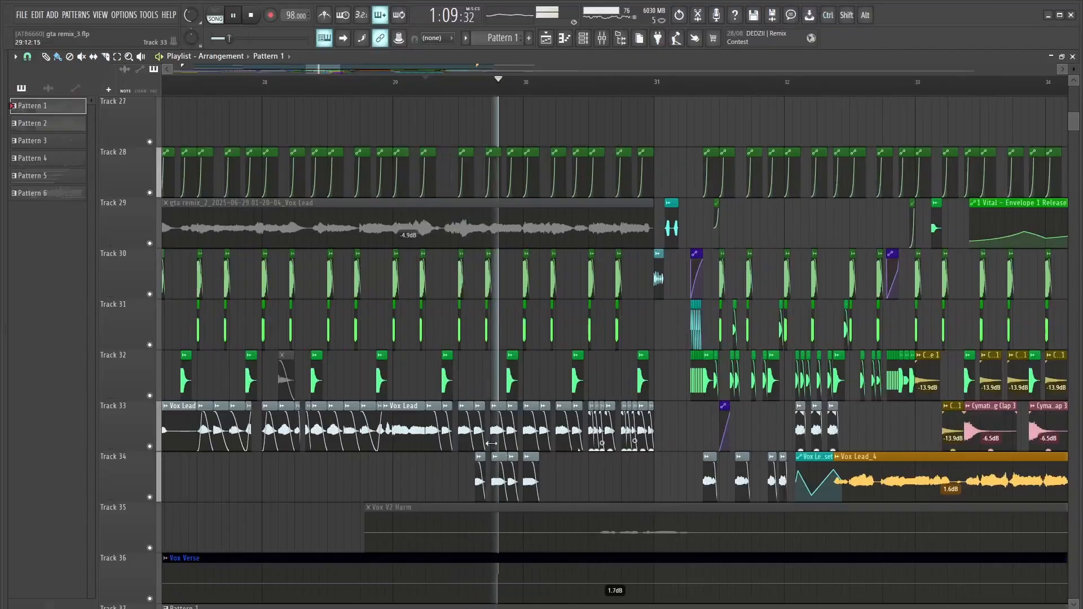
pyautogui.press('space')
pyautogui.press('space')
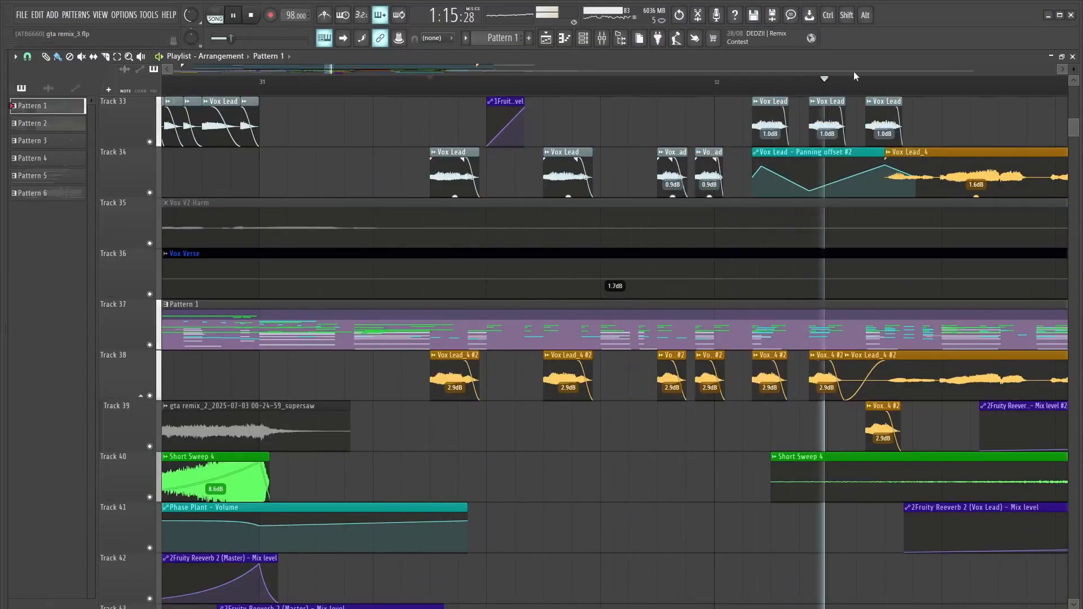
pyautogui.press('space')
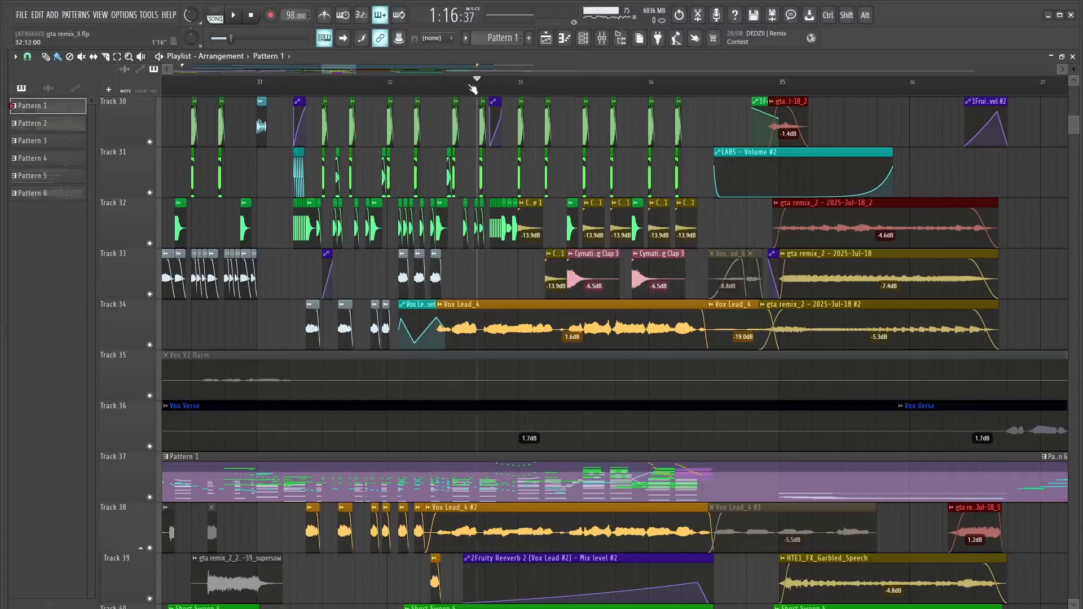
# - Play the second half of the drop from bar 32 while examining the playlist's drum, vocal and automation tracks
pyautogui.press('space')
pyautogui.scroll(3, 576, 244)
pyautogui.scroll(-3, 684, 276)
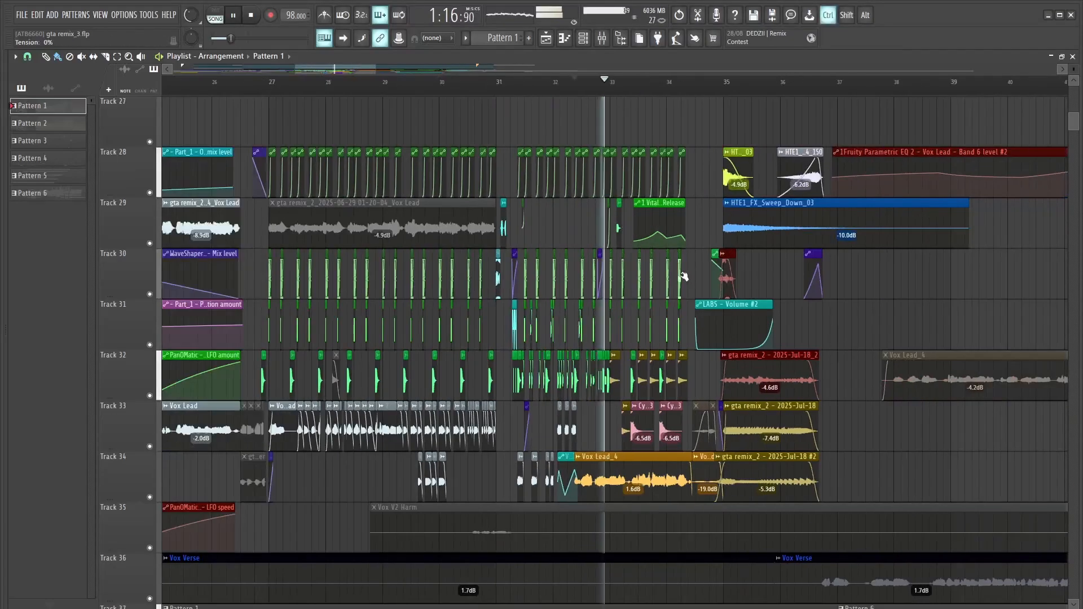
pyautogui.scroll(-2, 642, 263)
pyautogui.scroll(-2, 642, 262)
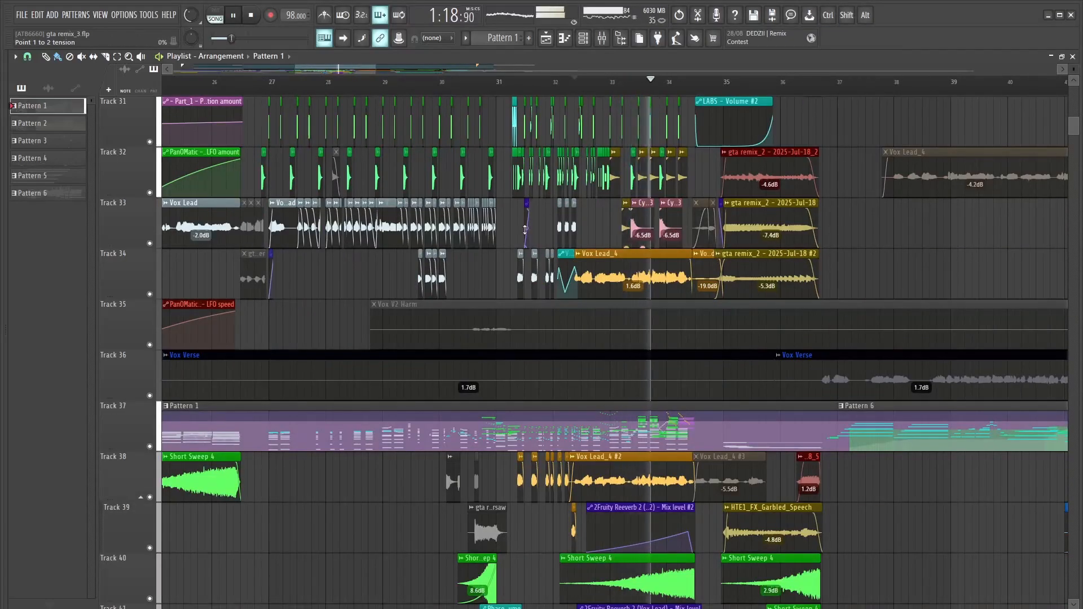
pyautogui.scroll(3, 525, 230)
pyautogui.scroll(5, 530, 230)
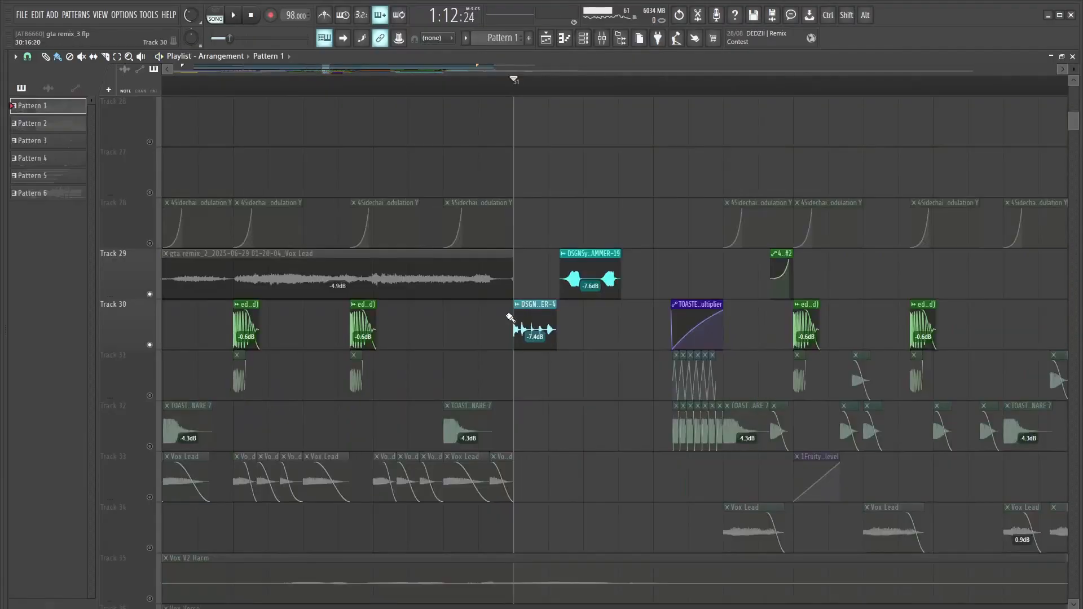
# - Play the DSGNSynth impact clips at bar 31 with Tracks 29 and 30 soloed and with all tracks enabled
pyautogui.press('space')
pyautogui.press('space')
pyautogui.rightClick(152, 346)
pyautogui.press('space')
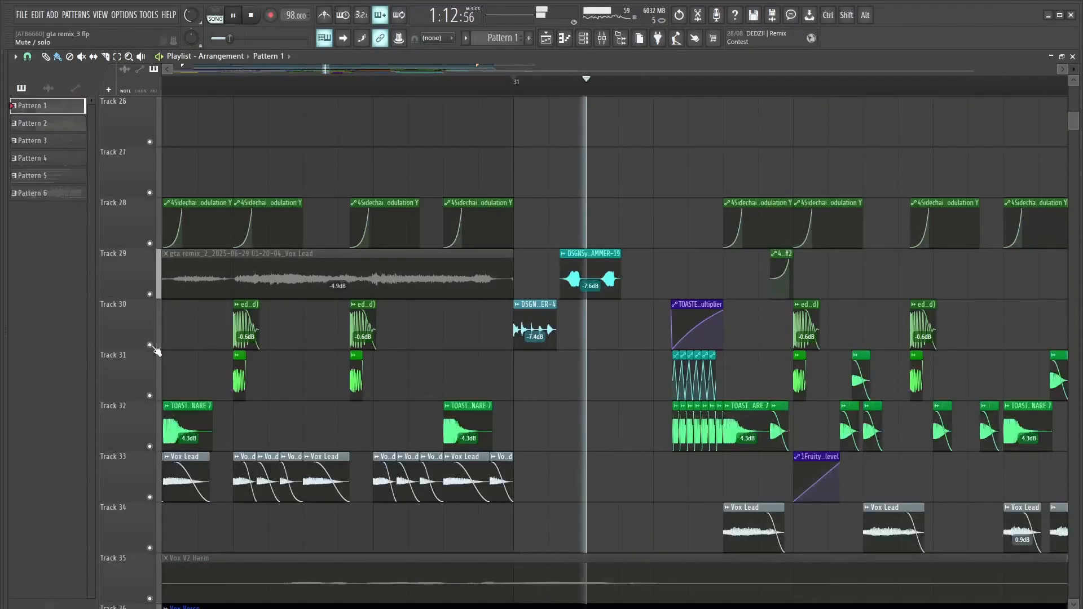
# - Isolate drum Tracks 30, 31 and 32, and play the TOASTED SNARE 7 roll and fills after bar 31
pyautogui.press('space')
pyautogui.rightClick(149, 447)
pyautogui.click(150, 396)
pyautogui.press('space')
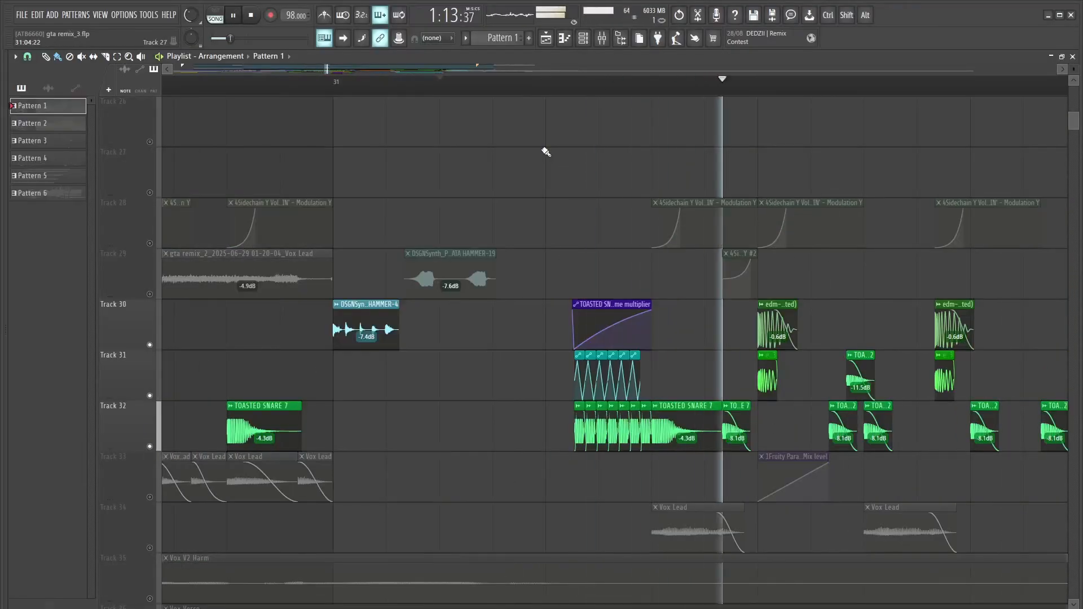
pyautogui.scroll(-5, 362, 316)
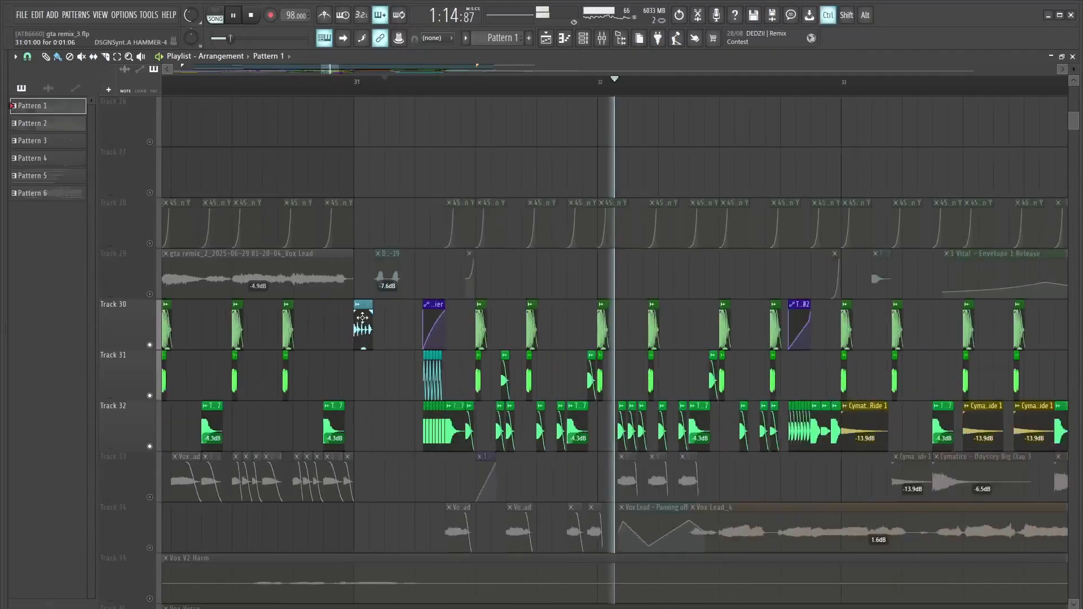
pyautogui.scroll(3, 754, 416)
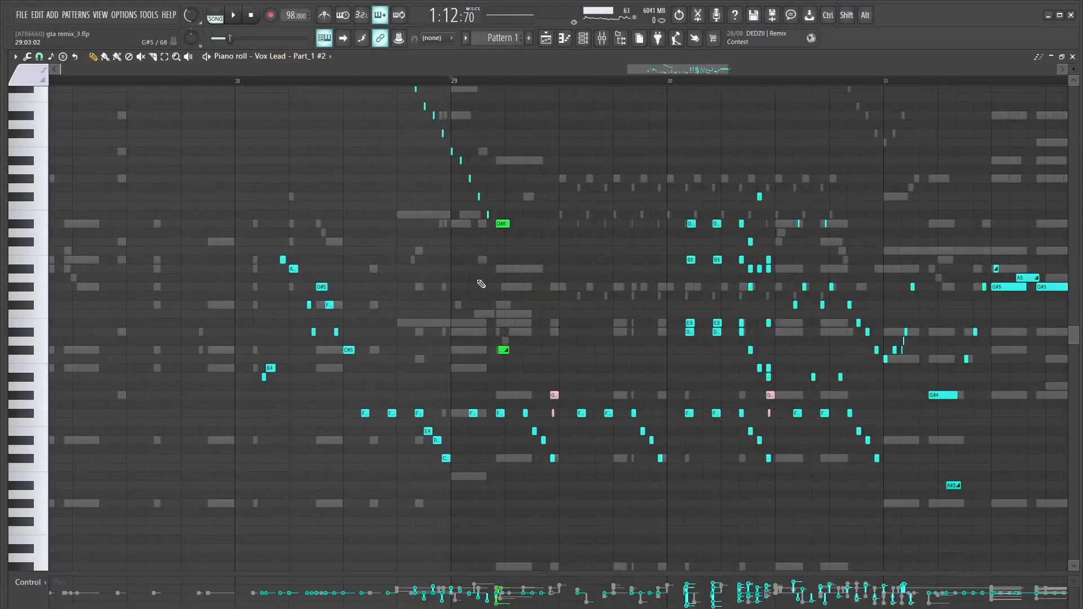
# - Play the Vox Lead - Part_1 #2 notes from bar 28 in the piano roll with the mixer hidden
pyautogui.scroll(-3, 482, 284)
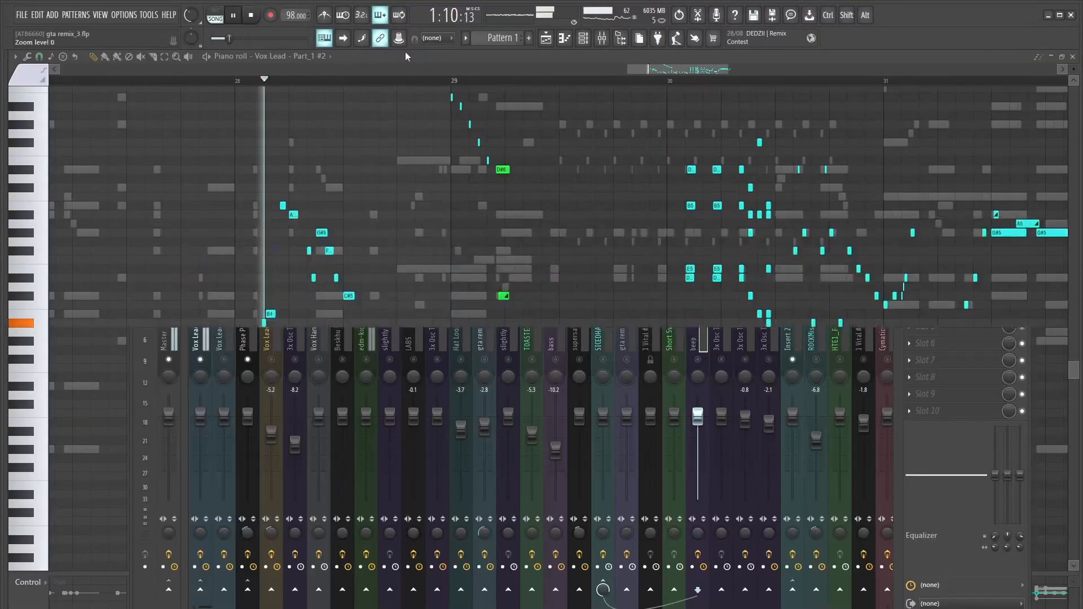
pyautogui.press('F9')
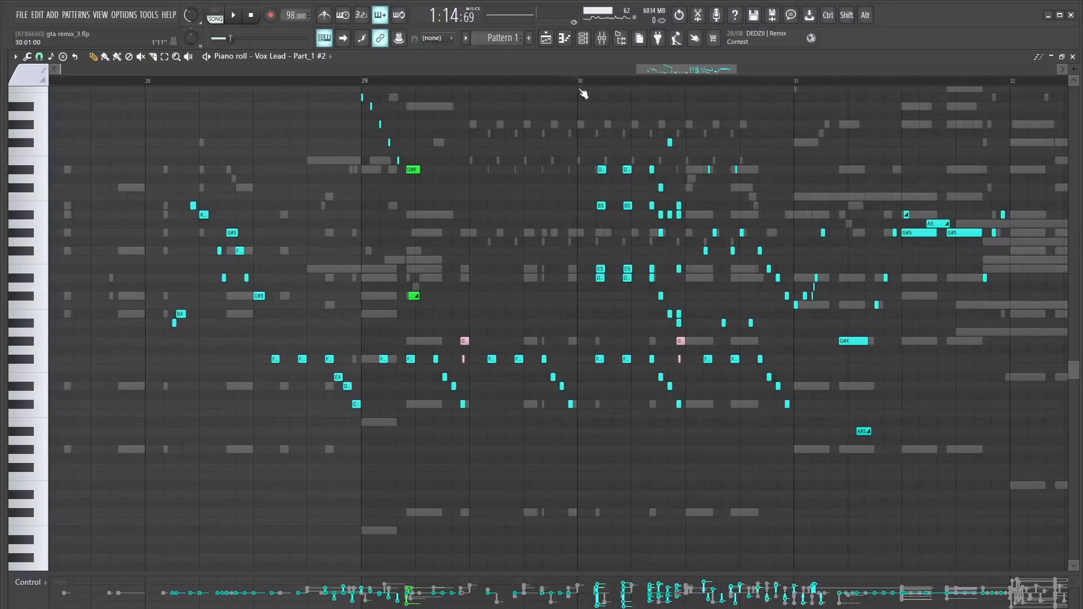
pyautogui.press('space')
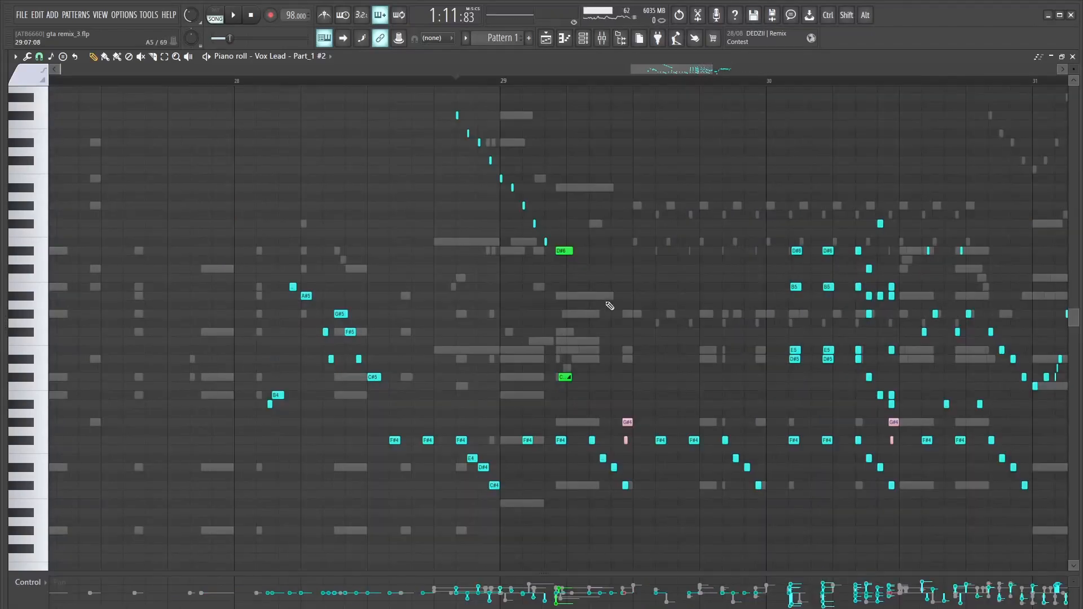
# - Check the playlist around bar 31, and play the stacked Vox Lead - Part_1 #2 chords from bar 30 in the piano roll
pyautogui.click(538, 45)
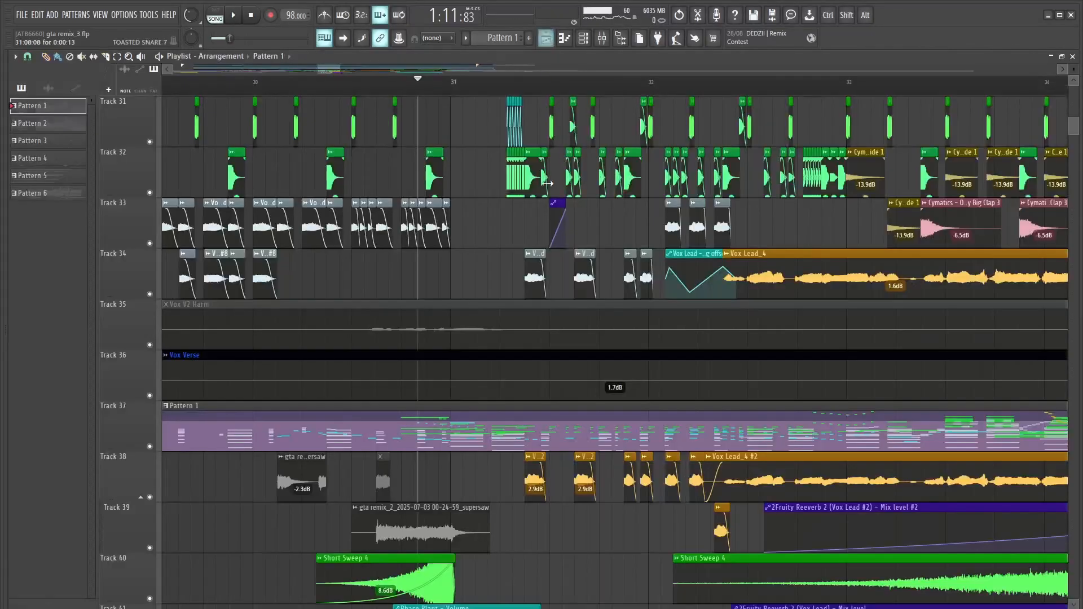
pyautogui.moveTo(396, 400); pyautogui.dragTo(498, 503)
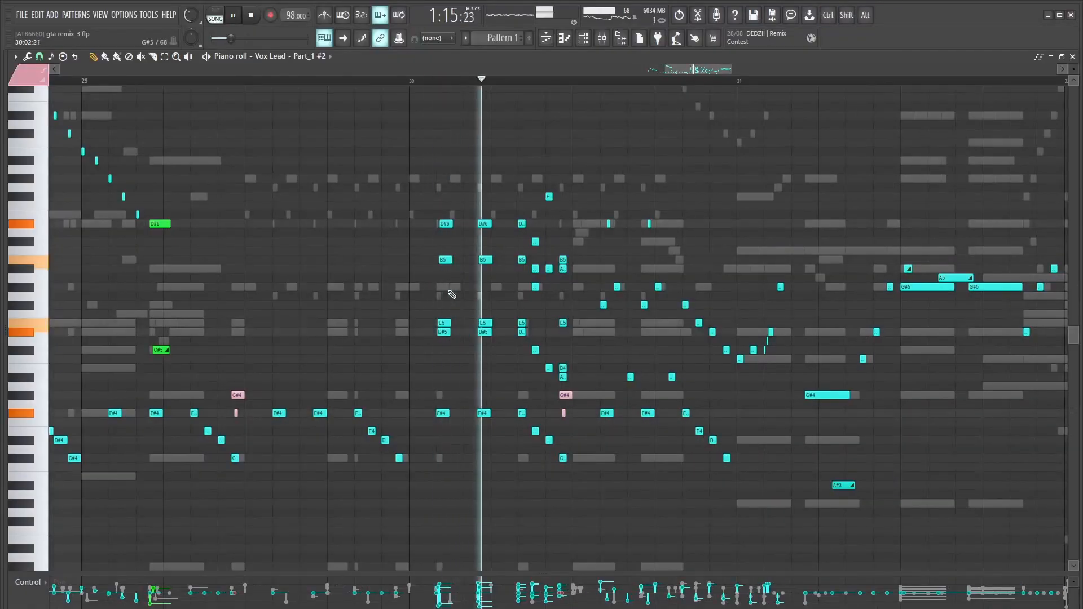
pyautogui.press('space')
pyautogui.scroll(3, 417, 86)
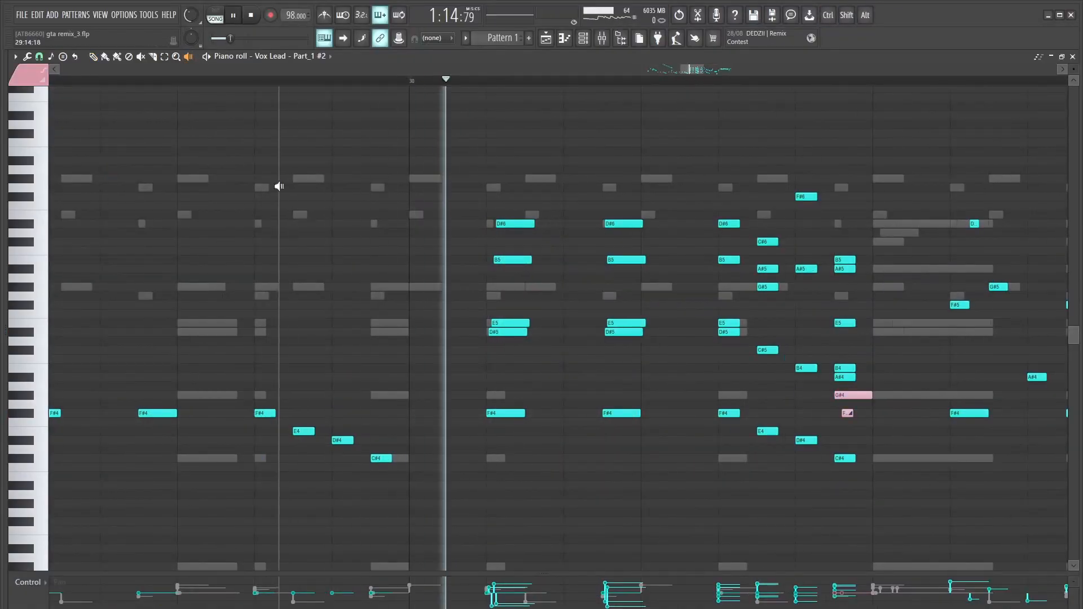
pyautogui.scroll(-3, 279, 186)
pyautogui.press('space')
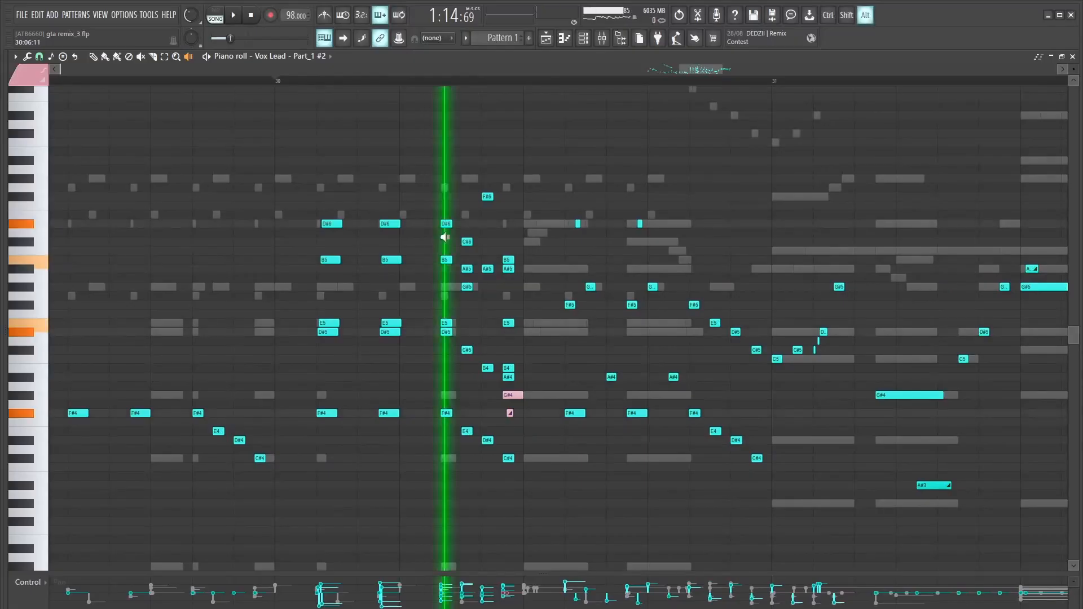
# - Scrub through the stacked Vox Lead - Part_1 #2 notes in bar 30, and play that section with the mixer shown
pyautogui.moveTo(445, 237); pyautogui.dragTo(511, 216)
pyautogui.press('F9')
pyautogui.click(202, 328)
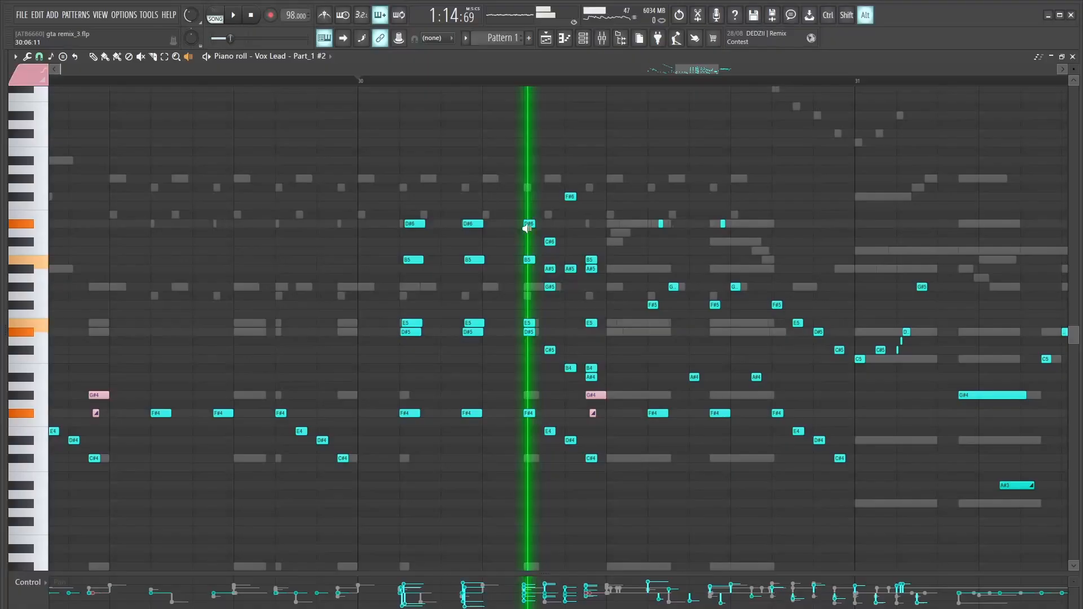
pyautogui.moveTo(527, 227); pyautogui.dragTo(593, 214)
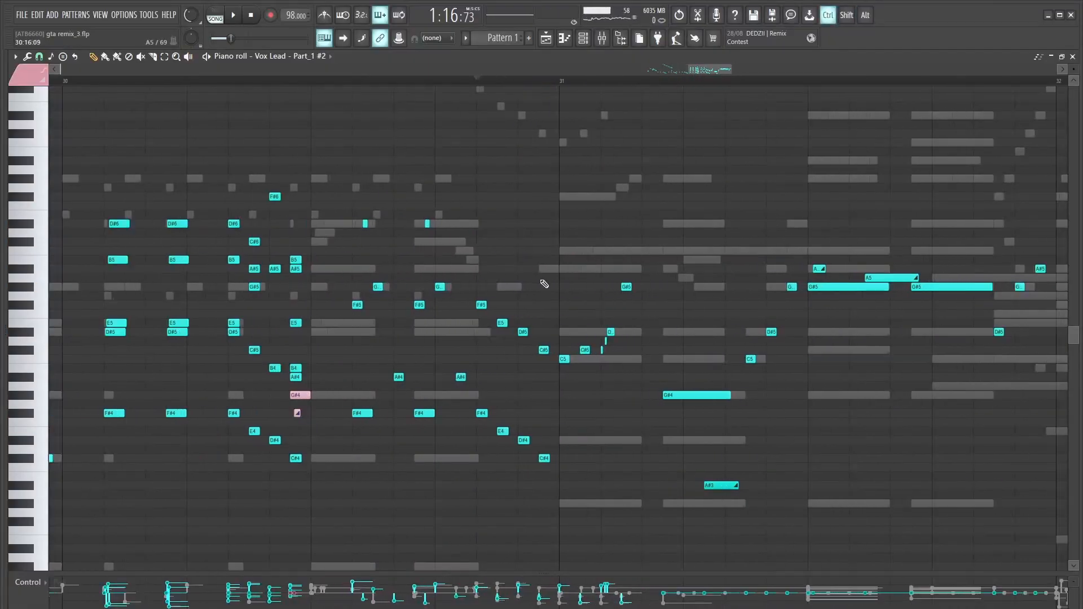
pyautogui.scroll(-2, 544, 284)
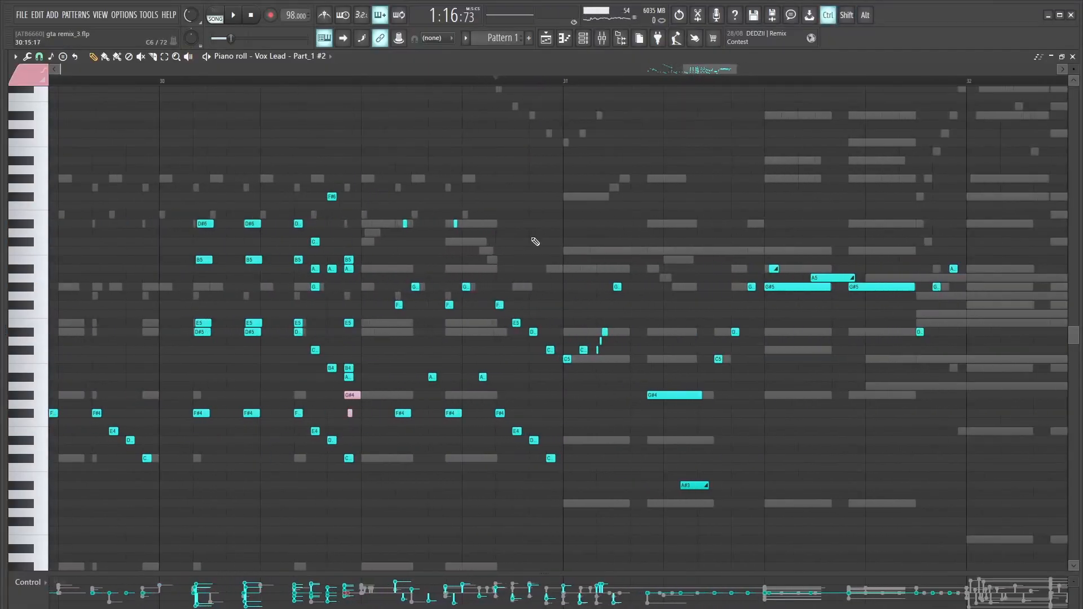
pyautogui.press('F9')
pyautogui.press('space')
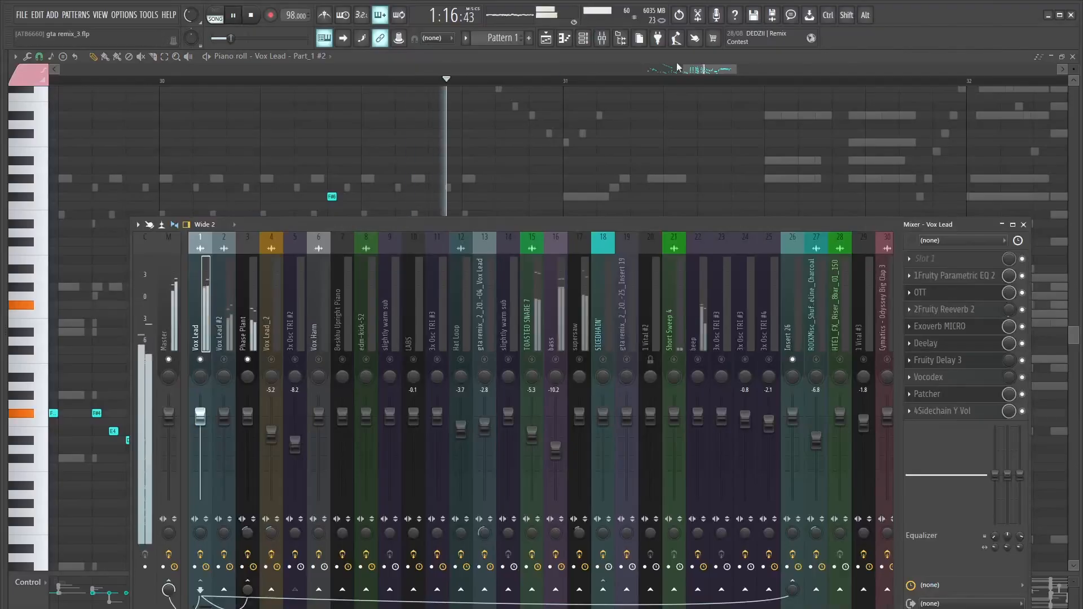
pyautogui.press('F9')
pyautogui.press('space')
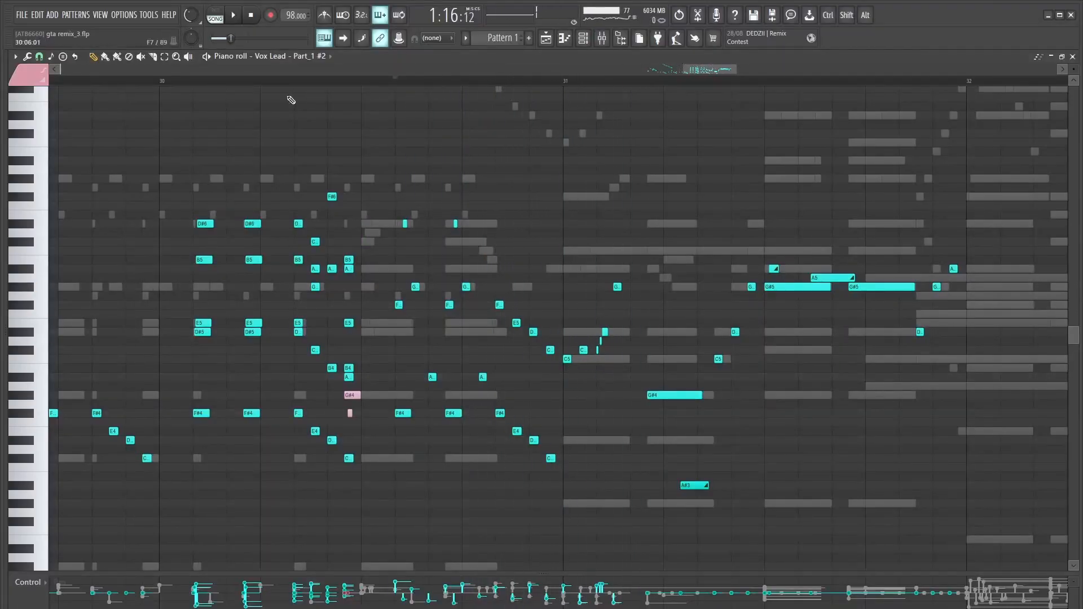
# - Scrub the Vox Lead - Part_1 #2 notes from bar 30 past the start of bar 31
pyautogui.moveTo(505, 234); pyautogui.dragTo(706, 223)
pyautogui.moveTo(556, 200); pyautogui.dragTo(682, 285)
pyautogui.scroll(-1, 531, 226)
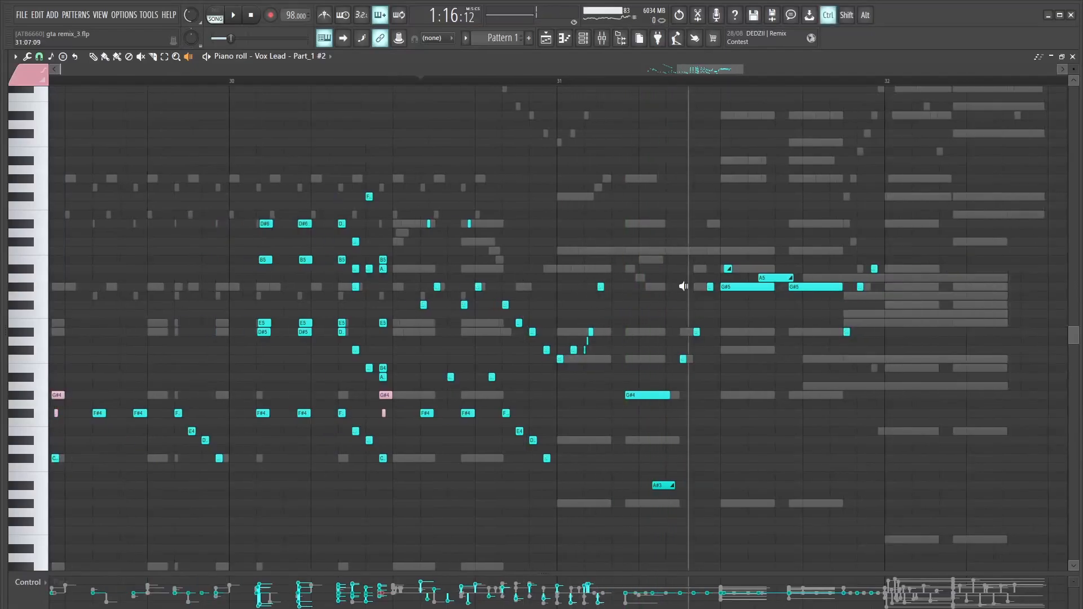
# - Switch the piano roll to the beep channel and listen to its notes around bar 31
pyautogui.middleClick(683, 287)
pyautogui.click(883, 453)
pyautogui.scroll(4, 631, 210)
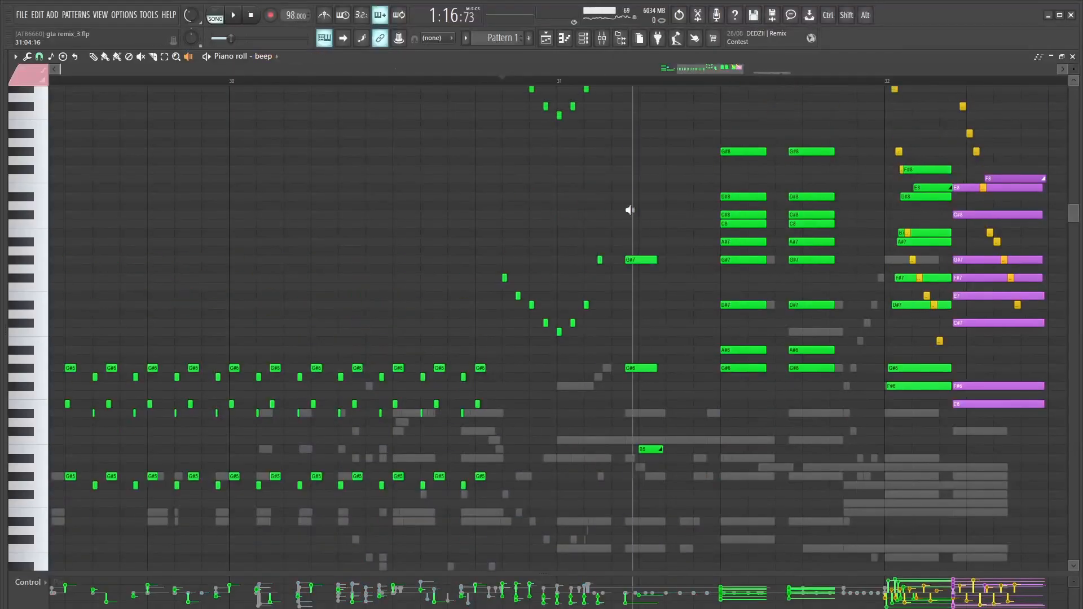
pyautogui.press('F9')
pyautogui.press('space')
pyautogui.press('F9')
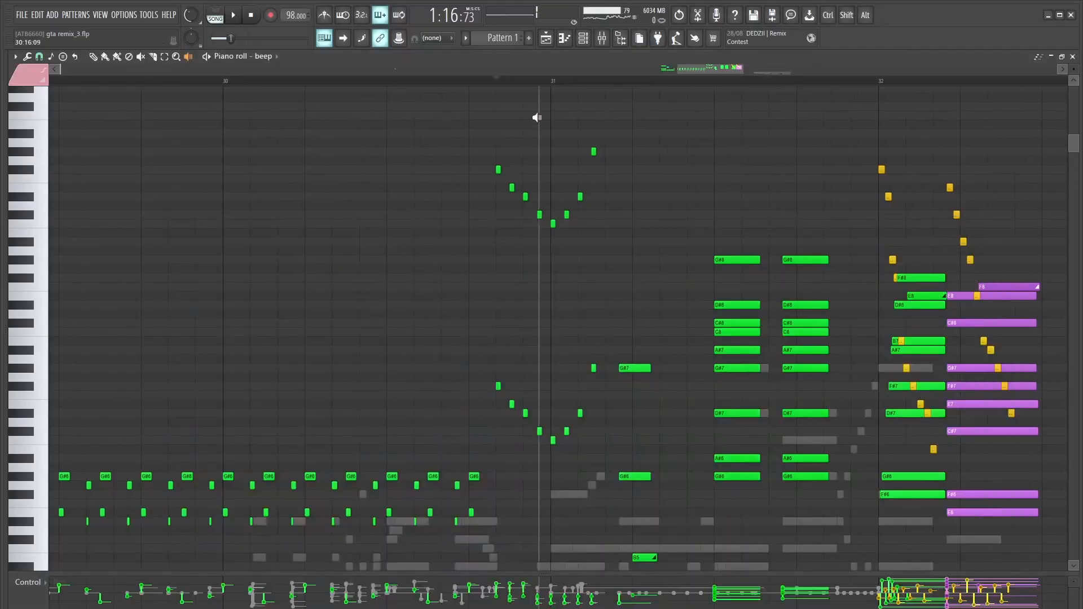
# - Examine the full beep pattern between bars 28 and 32, and play its repeating arpeggio from bar 29 through bar 30
pyautogui.scroll(6, 526, 348)
pyautogui.scroll(-8, 760, 266)
pyautogui.scroll(-4, 793, 225)
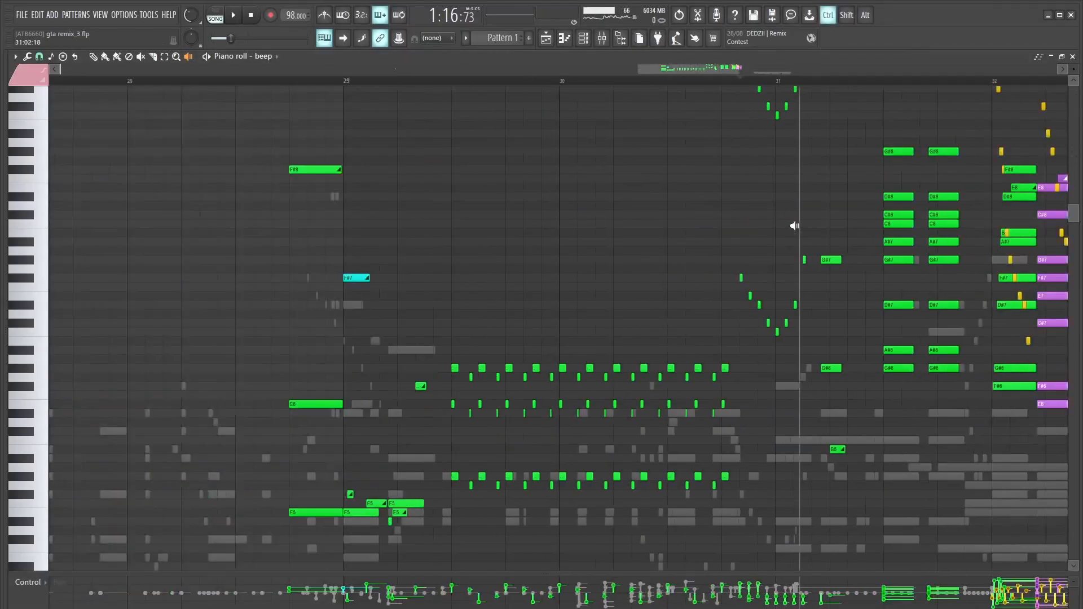
pyautogui.scroll(3, 473, 371)
pyautogui.scroll(2, 472, 372)
pyautogui.hscroll(3, 609, 428)
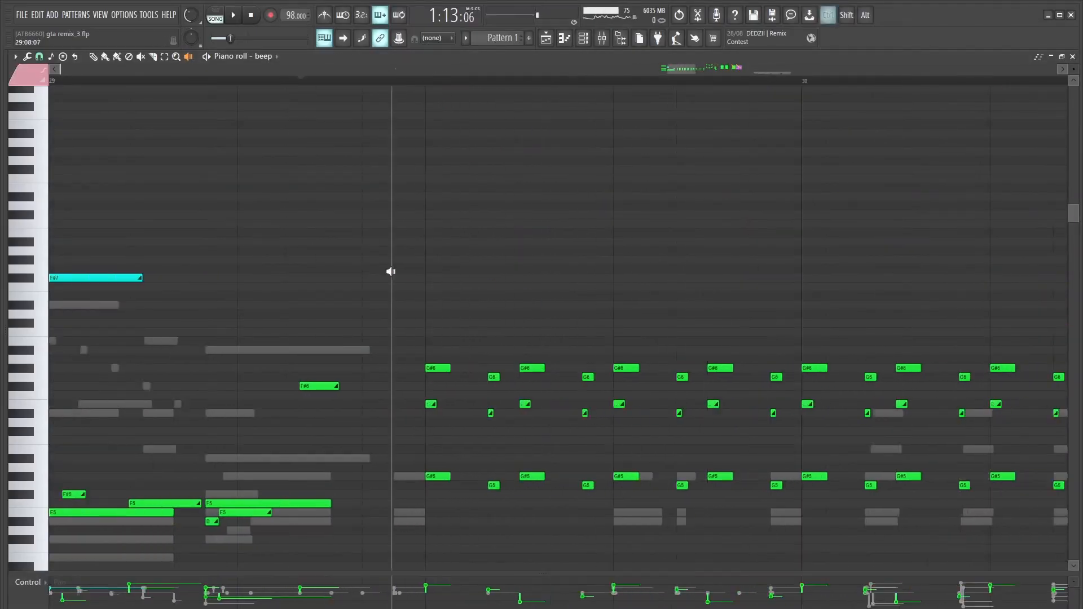
pyautogui.scroll(-2, 290, 85)
pyautogui.press('space')
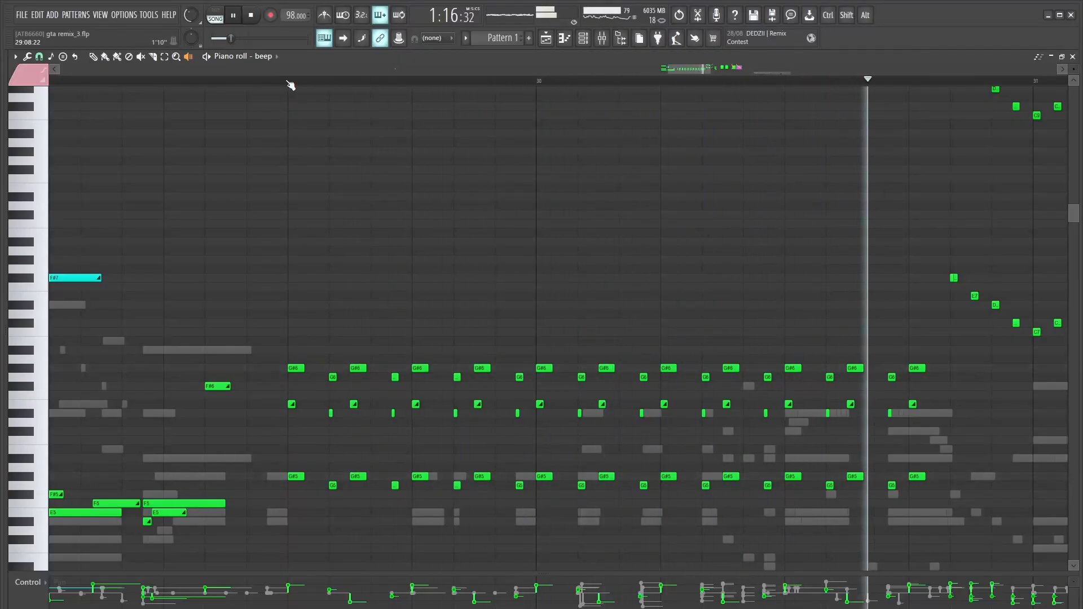
pyautogui.press('space')
# - Play the falling and rising beep run into bar 31, and scrub the notes that follow it
pyautogui.click(611, 38)
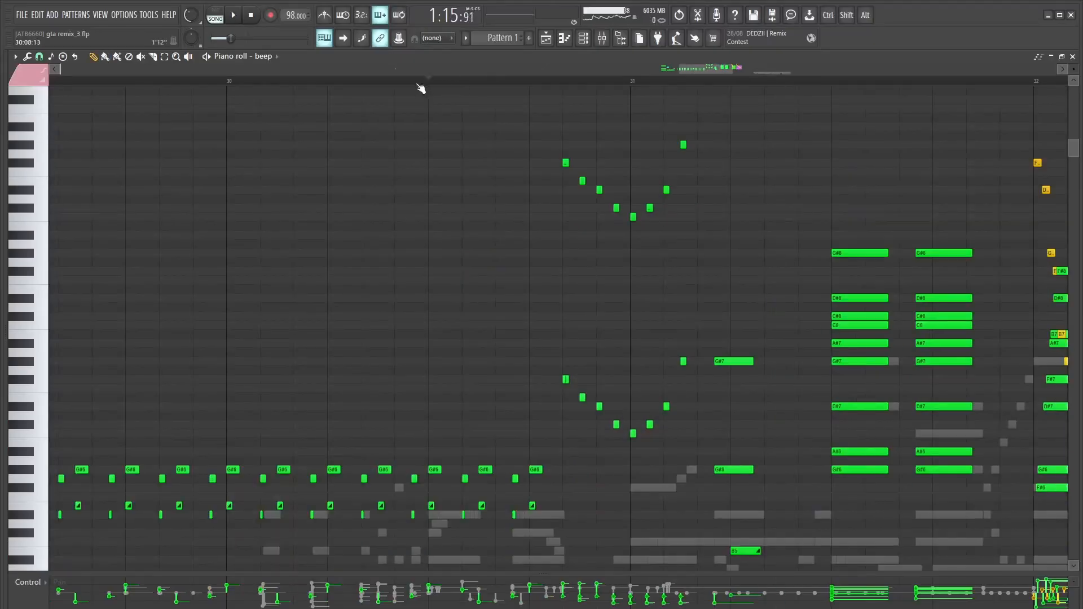
pyautogui.scroll(2, 420, 88)
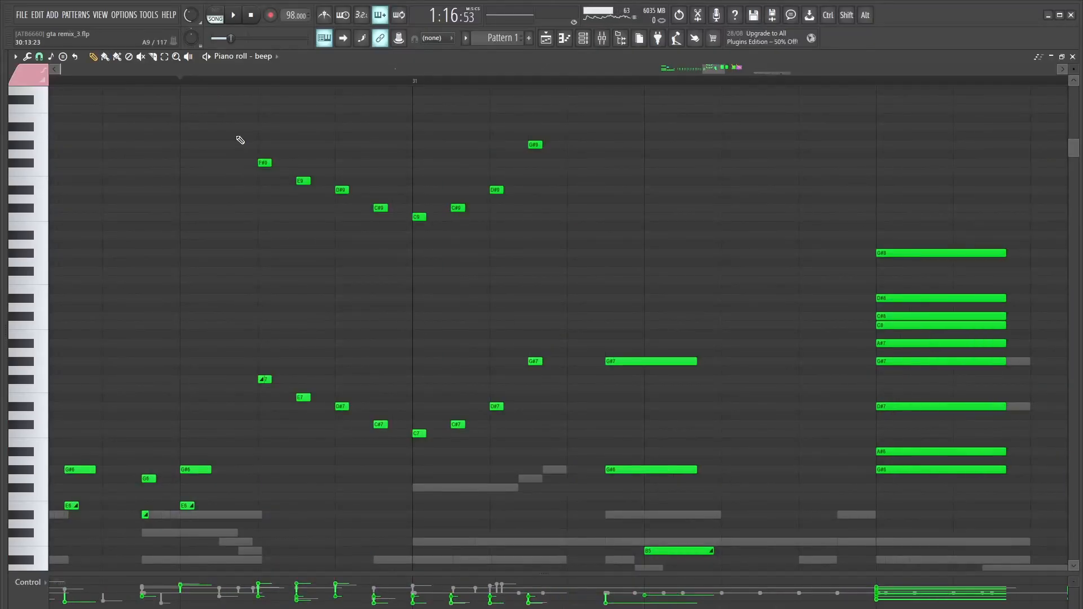
pyautogui.press('space')
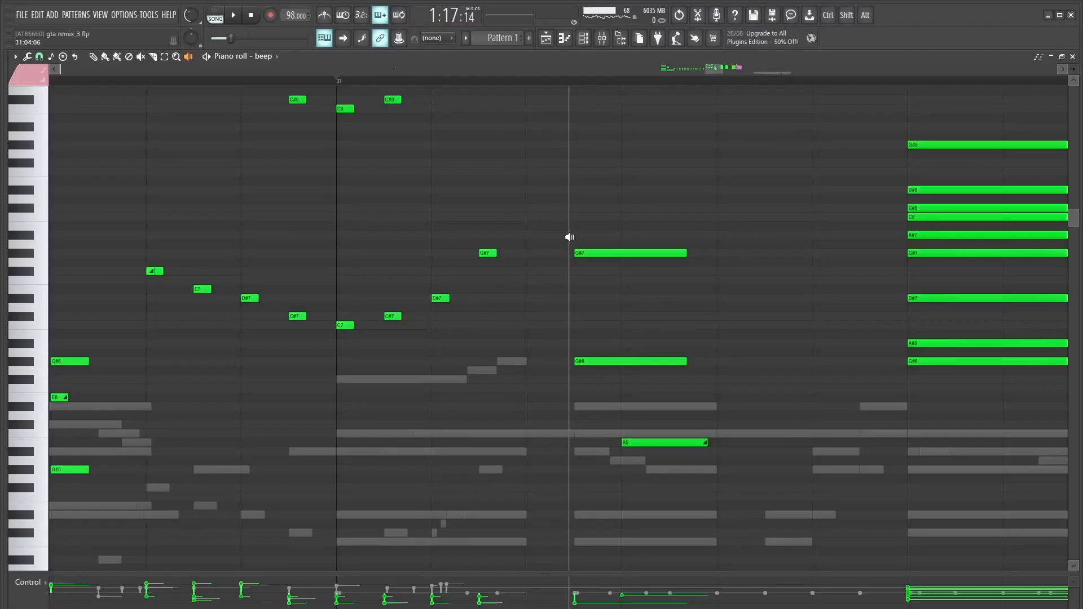
pyautogui.press('space')
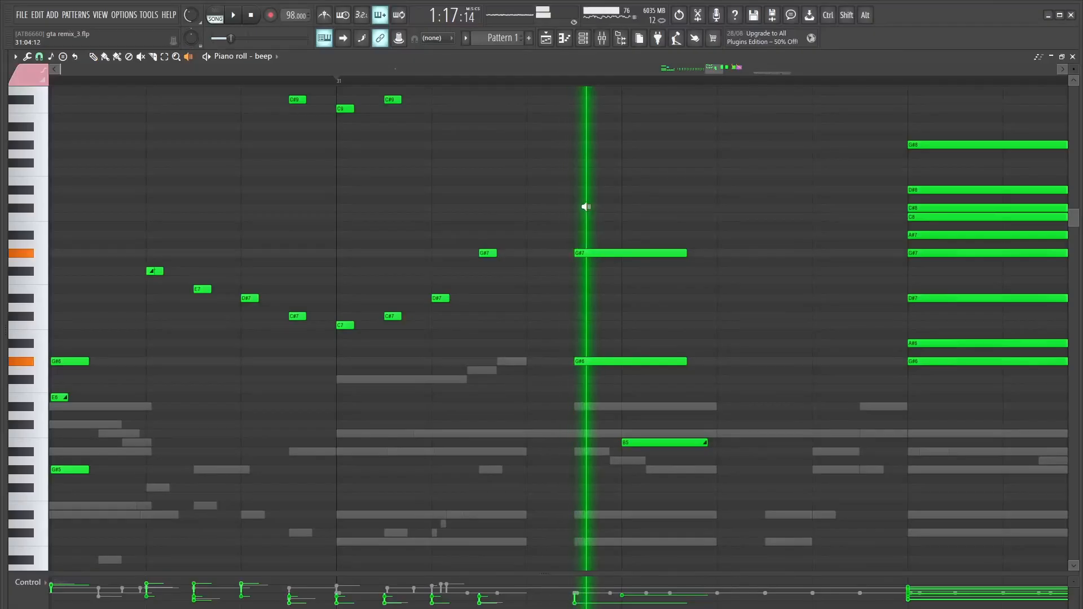
pyautogui.moveTo(496, 252); pyautogui.dragTo(969, 195)
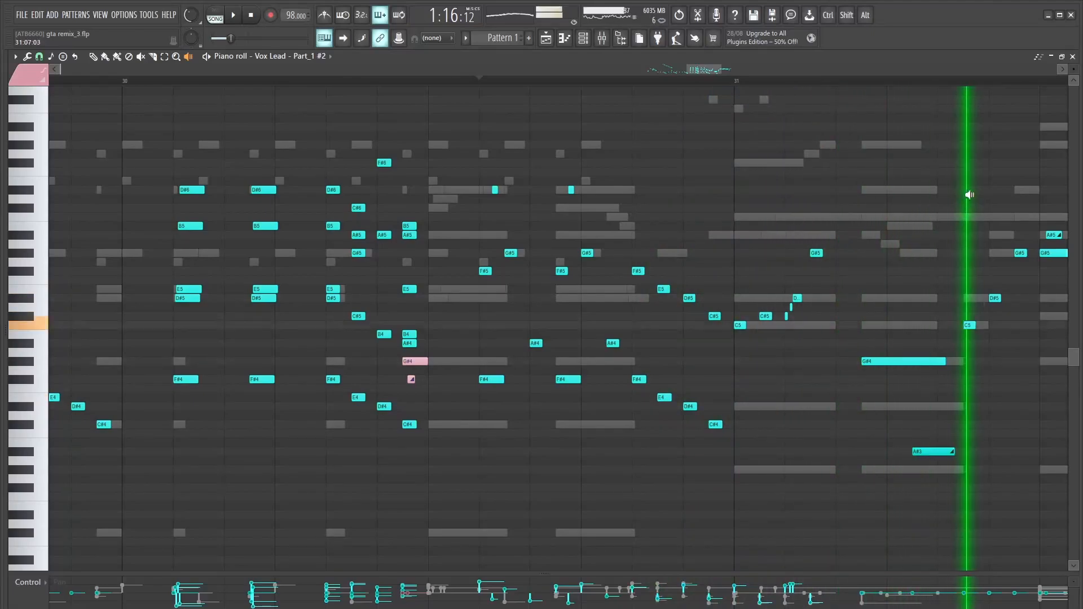
# - Switch the piano roll to 1 Vital, and scrub its chords and rising run from bar 31 into bar 32 with the Playback tool
pyautogui.scroll(-3, 395, 262)
pyautogui.middleClick(744, 232)
pyautogui.click(902, 507)
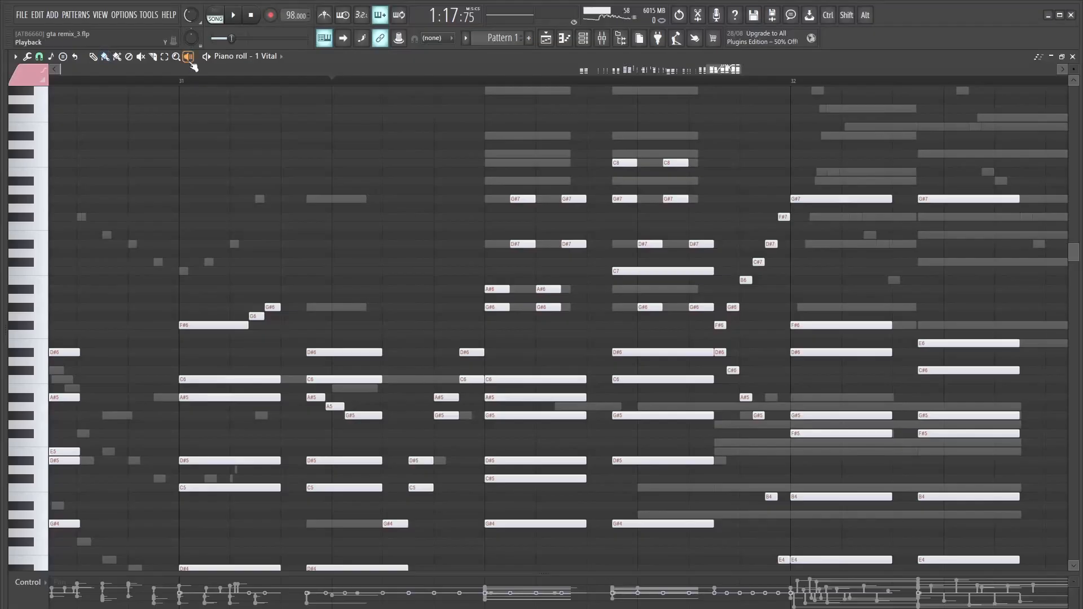
pyautogui.click(190, 60)
pyautogui.scroll(-2, 434, 383)
pyautogui.moveTo(394, 330); pyautogui.dragTo(518, 281)
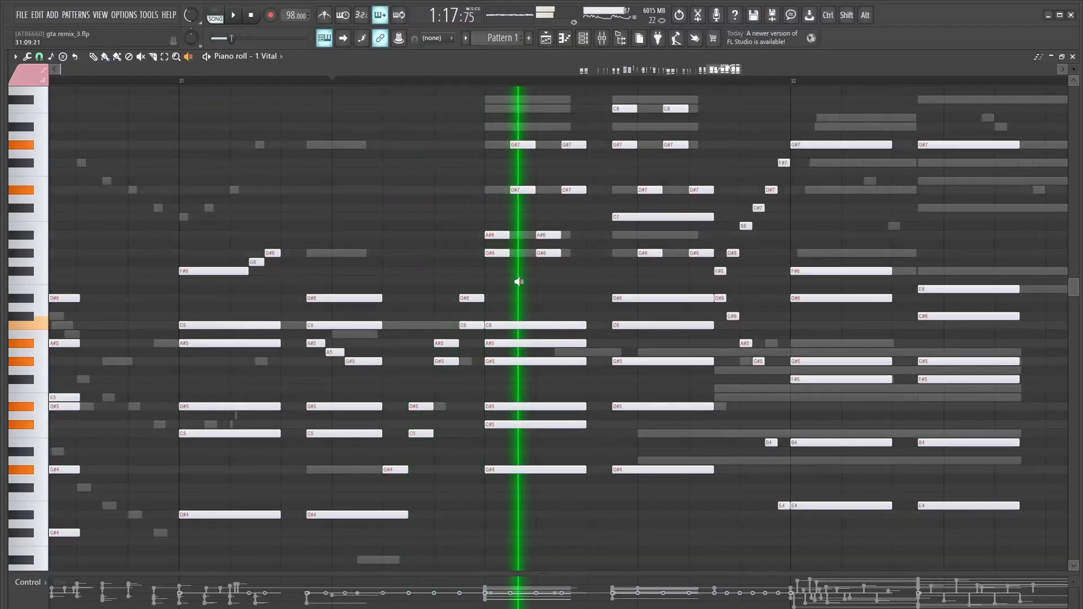
pyautogui.moveTo(519, 281); pyautogui.dragTo(538, 275)
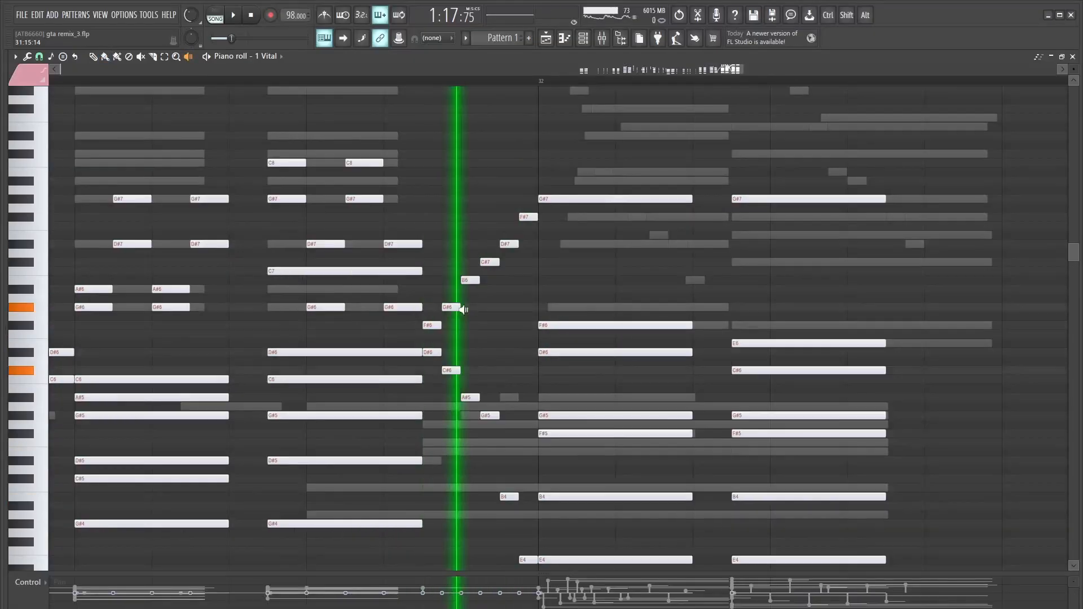
pyautogui.moveTo(458, 309); pyautogui.dragTo(597, 258)
pyautogui.moveTo(427, 293); pyautogui.dragTo(824, 241)
pyautogui.scroll(-4, 516, 229)
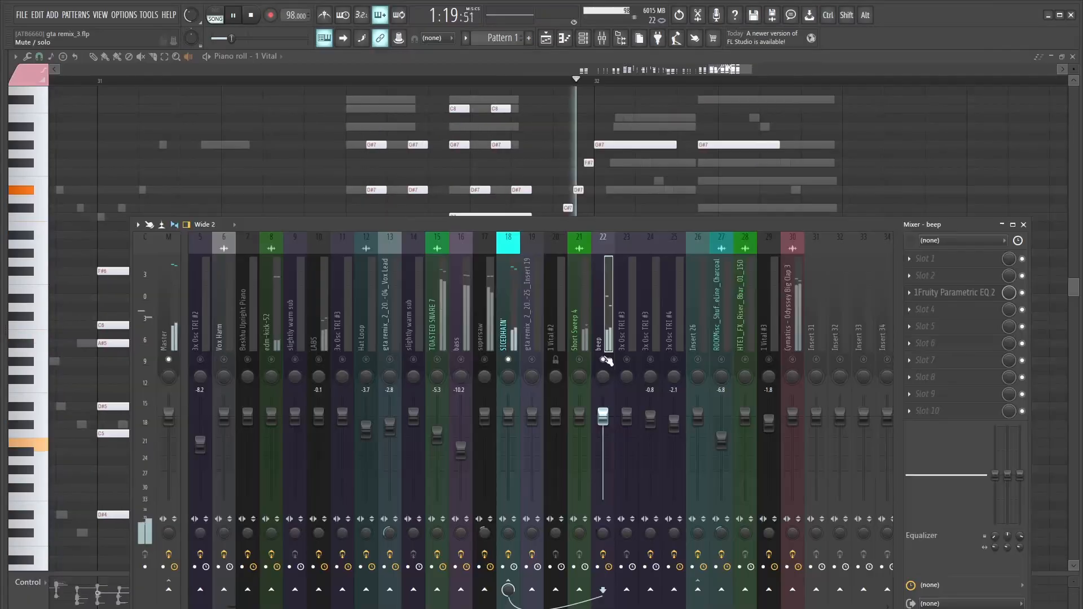
# - Scrub the beep chords and falling runs around bar 32 in the piano roll
pyautogui.moveTo(573, 141); pyautogui.dragTo(825, 141)
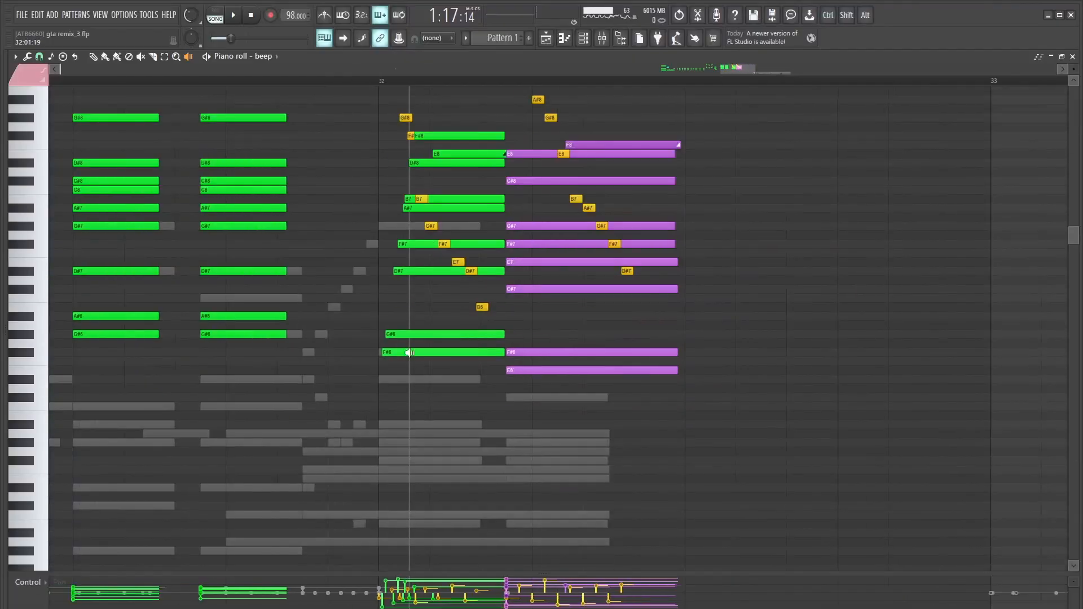
pyautogui.scroll(1, 367, 330)
pyautogui.moveTo(367, 330); pyautogui.dragTo(663, 303)
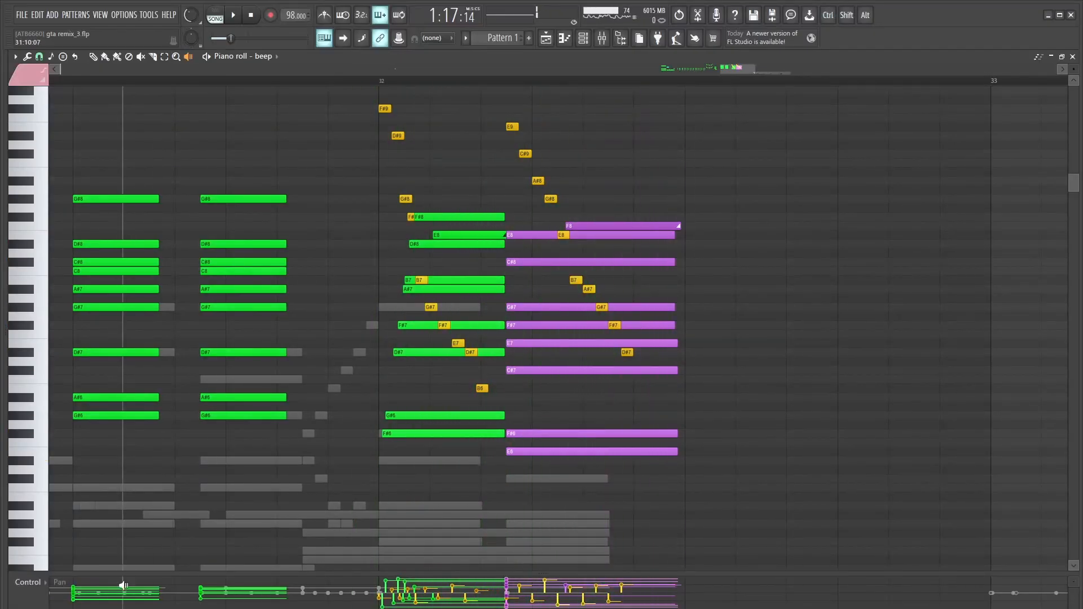
pyautogui.moveTo(132, 572); pyautogui.dragTo(132, 484)
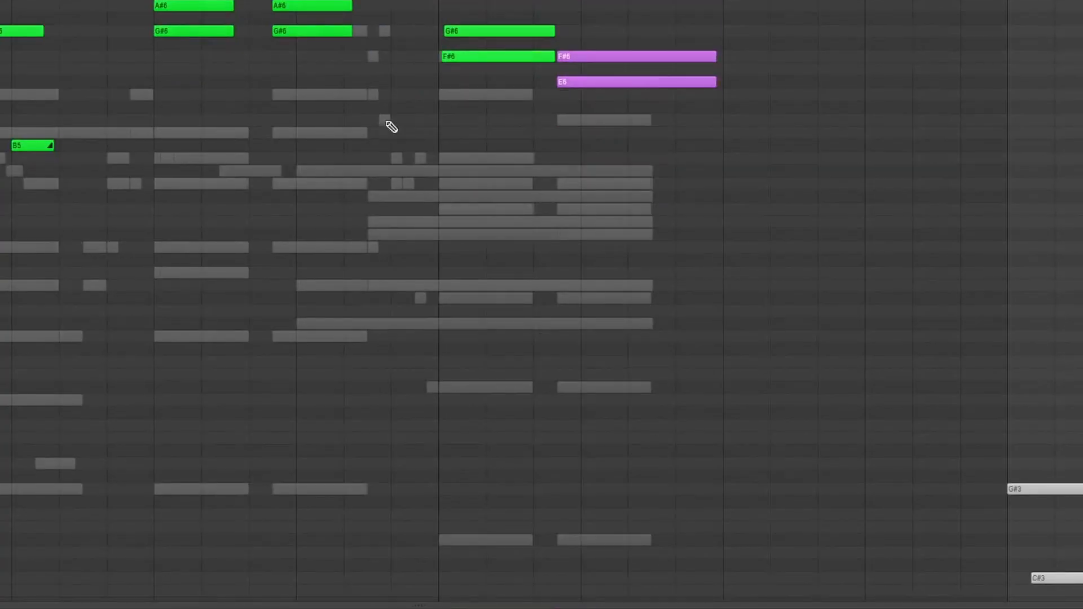
# - Examine the 1 Vital chords in bars 31 and 32 down to the low notes, using the Playback tool
pyautogui.scroll(2, 353, 340)
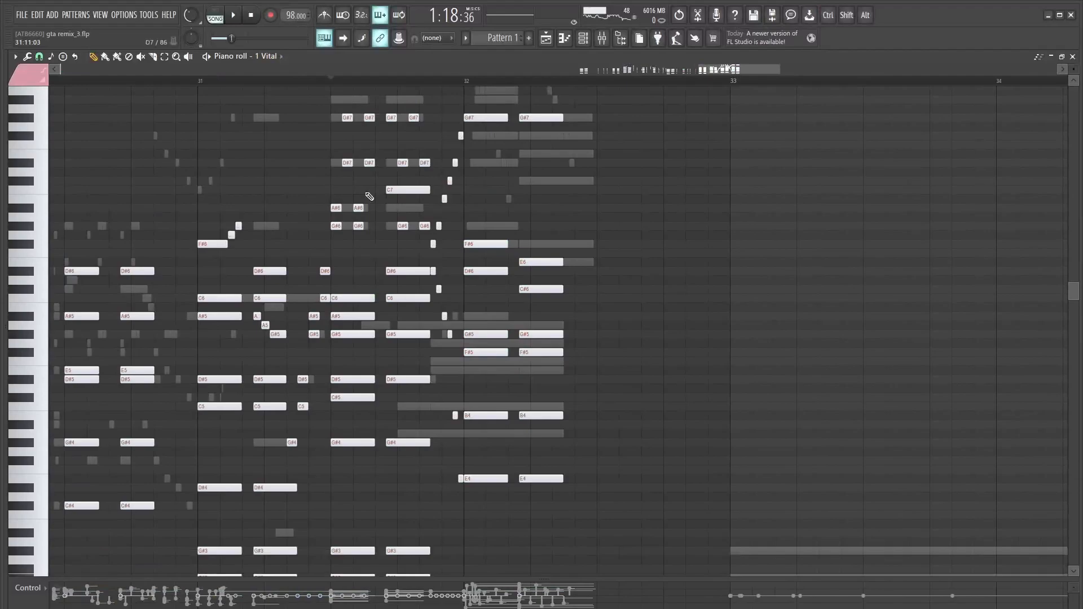
pyautogui.scroll(-3, 353, 341)
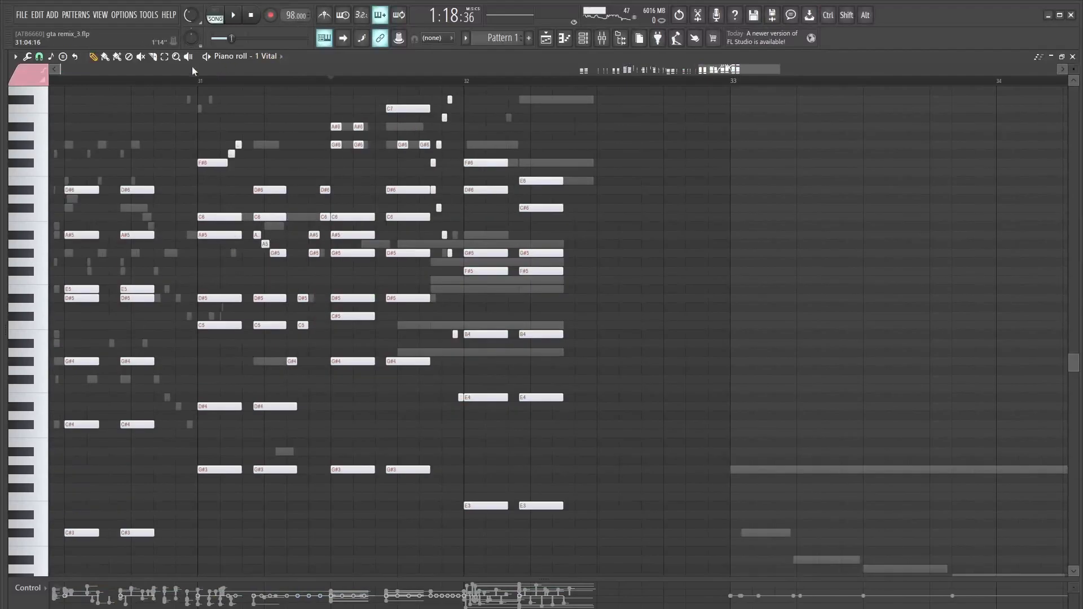
pyautogui.click(189, 57)
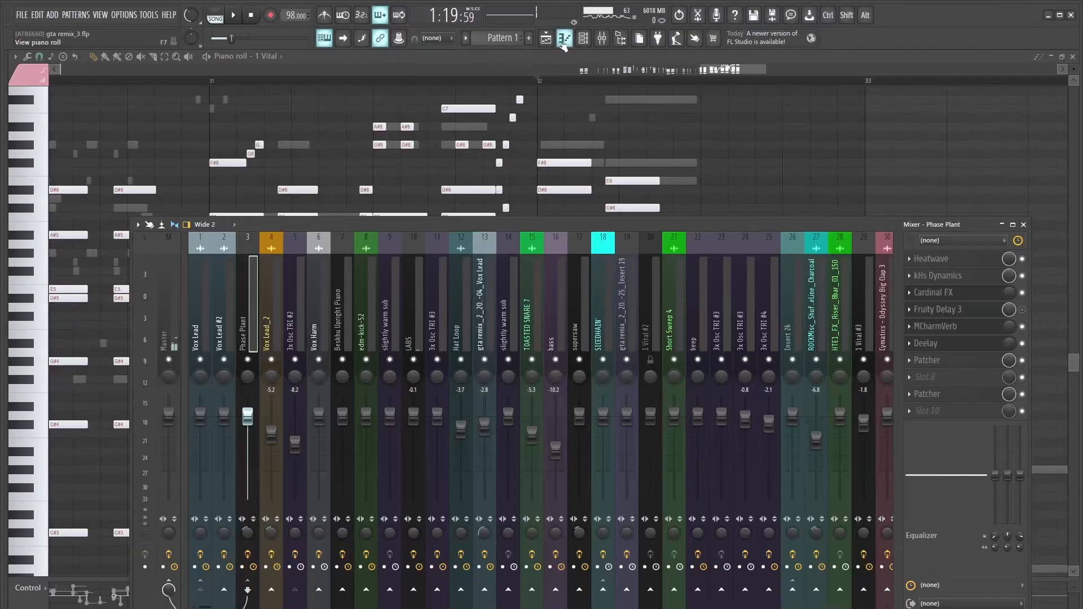
# - Show the playlist, and check the section around bar 34 and the Master track's effects
pyautogui.click(546, 40)
pyautogui.scroll(-2, 738, 409)
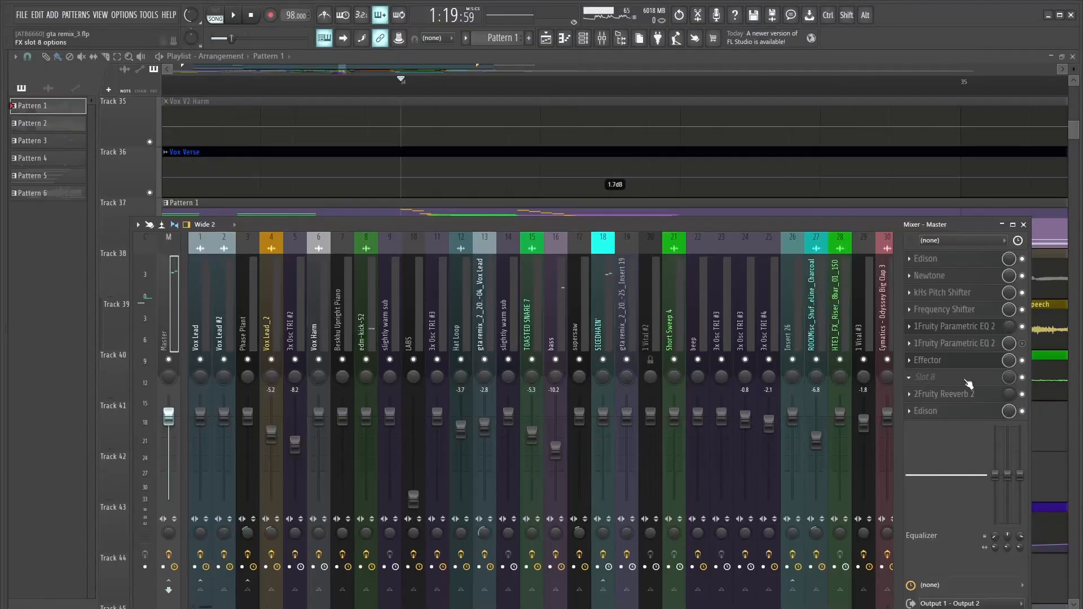
pyautogui.press('space')
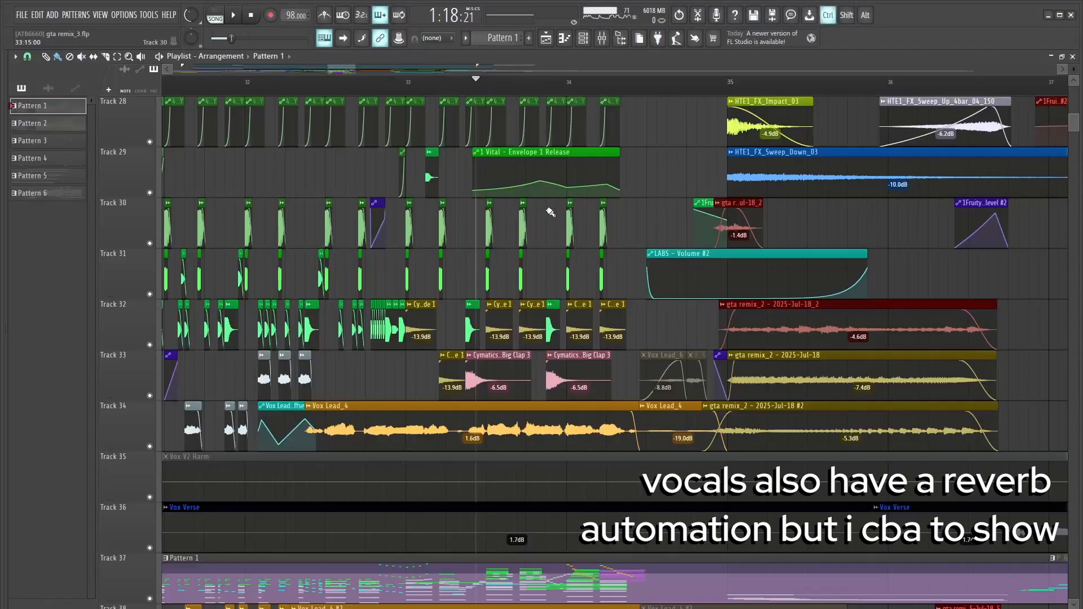
# - Inspect the 1 Vital (supersaw) synth, and play its Envelope 1 Release automation on Track 29 from bar 33
pyautogui.scroll(3, 550, 212)
pyautogui.press('F6')
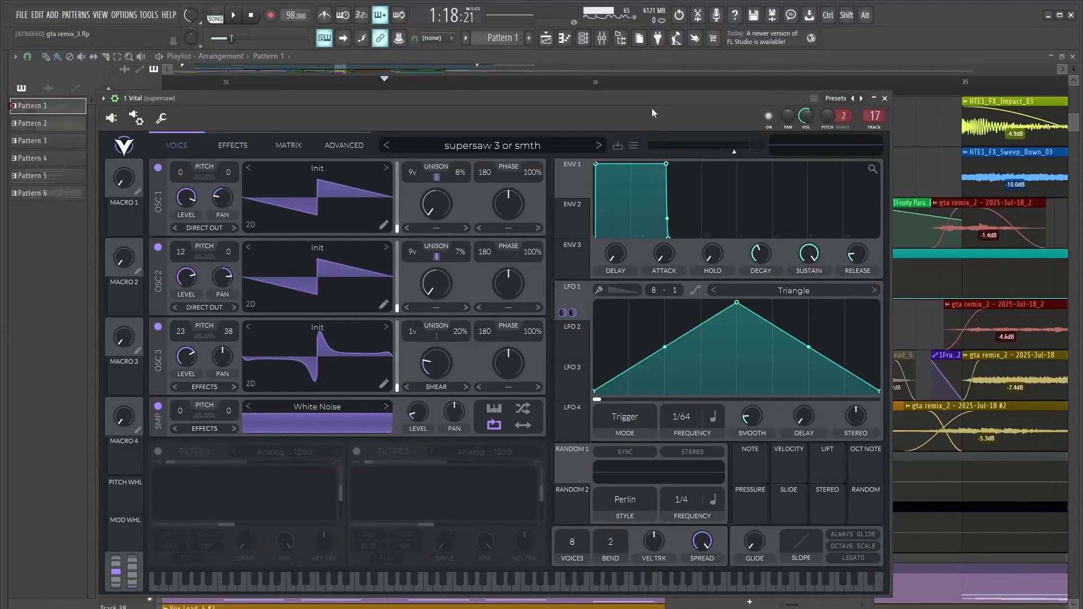
pyautogui.moveTo(651, 106); pyautogui.dragTo(624, 111)
pyautogui.scroll(2, 636, 140)
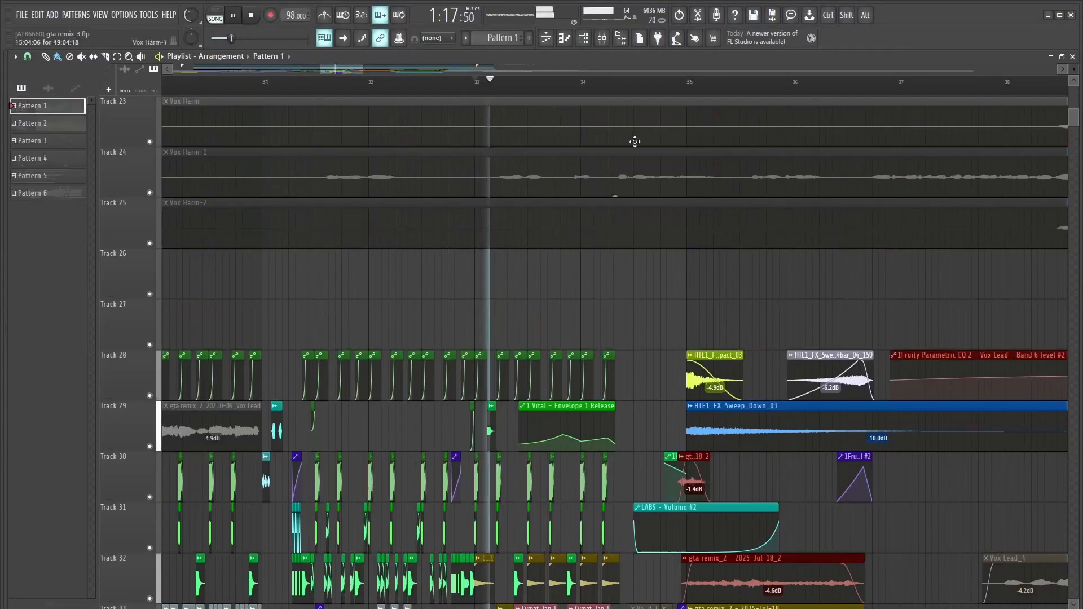
pyautogui.scroll(-3, 577, 284)
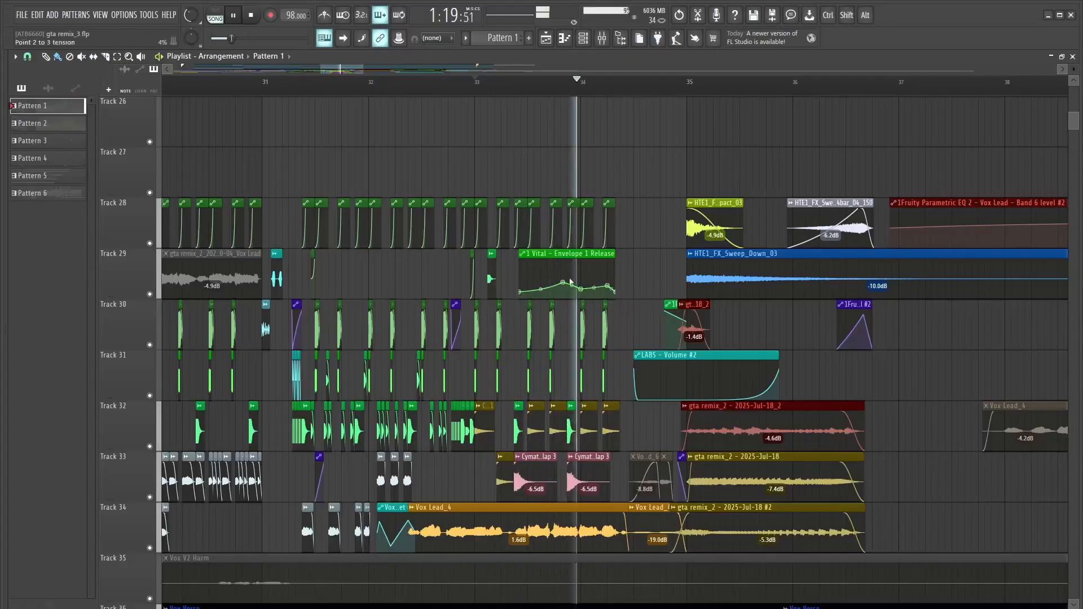
pyautogui.press('space')
# - Play the Short Sweep 4 clip at bar 34 with Track 40 soloed and with all tracks enabled
pyautogui.click(622, 42)
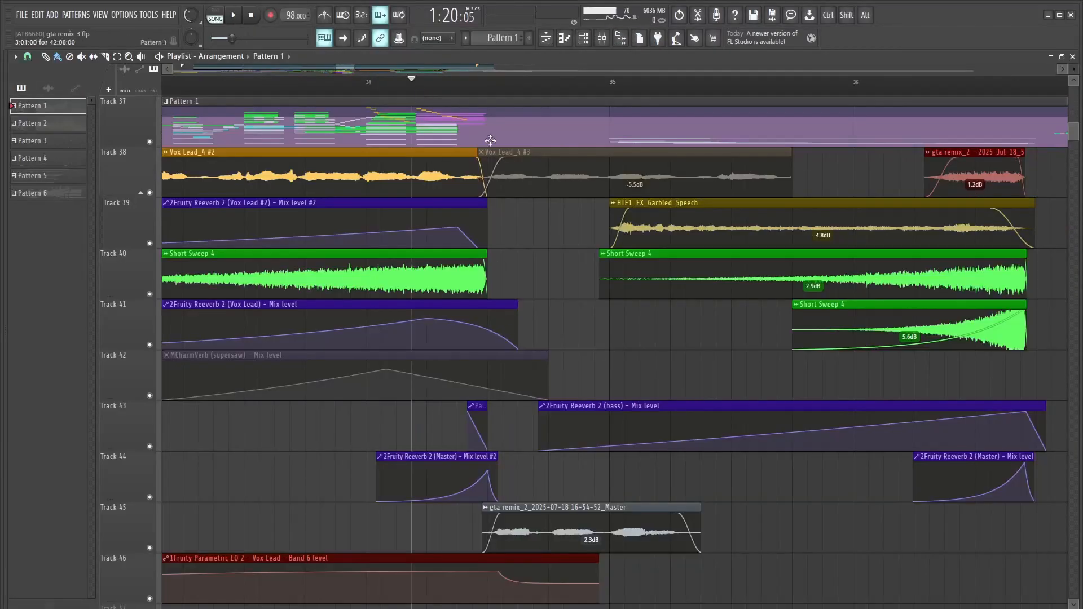
pyautogui.scroll(1, 505, 318)
pyautogui.rightClick(150, 345)
pyautogui.press('space')
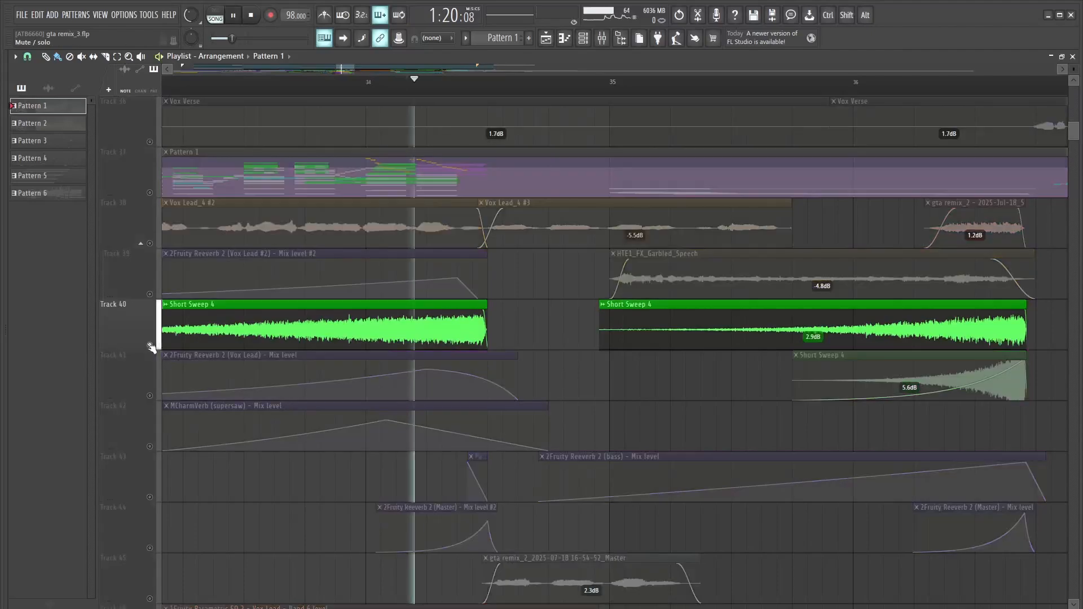
pyautogui.rightClick(150, 345)
pyautogui.press('space')
pyautogui.press('space')
pyautogui.scroll(7, 518, 346)
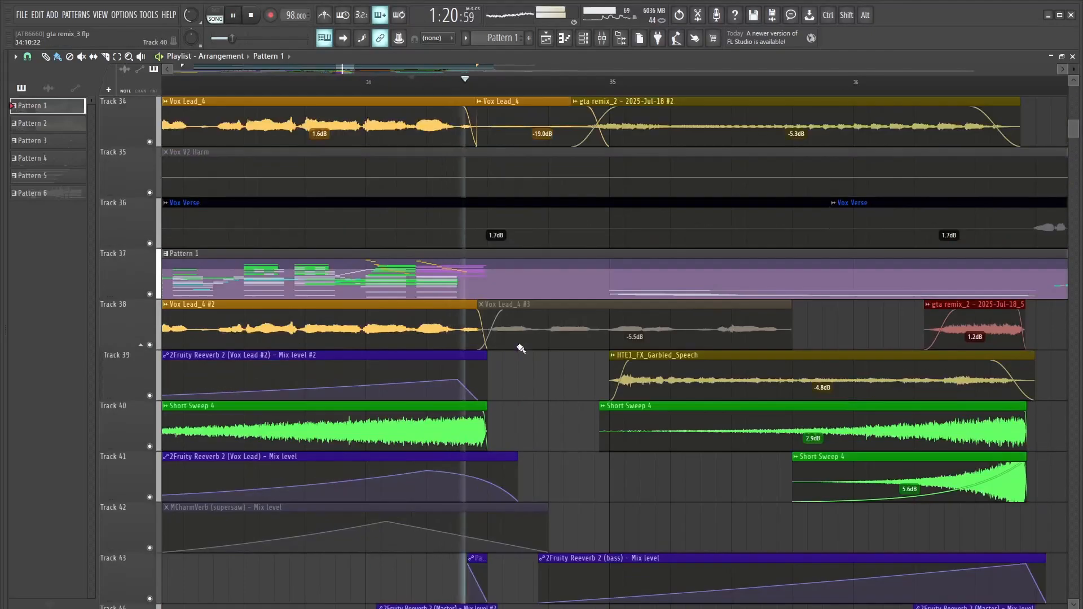
# - Play the transition through bar 35, following the Vox Lead_4 and gta remix_2 clips on Tracks 32 to 38
pyautogui.click(541, 375)
pyautogui.scroll(3, 679, 429)
pyautogui.scroll(-2, 472, 402)
pyautogui.scroll(-2, 545, 457)
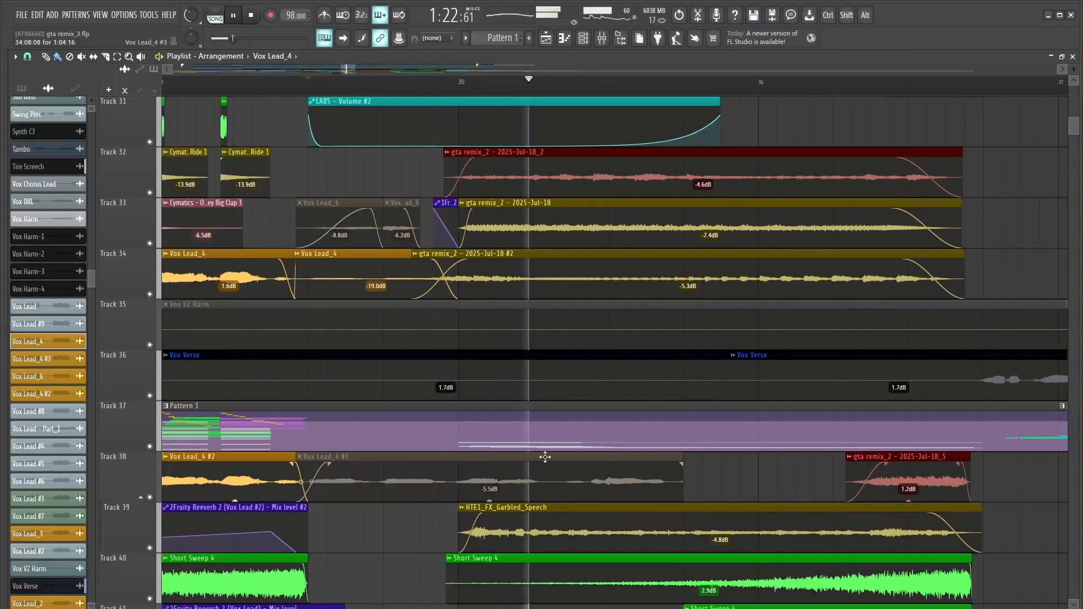
# - Replay the transition from just before bar 35, and look over the effect clips on Tracks 28 to 43
pyautogui.press('space')
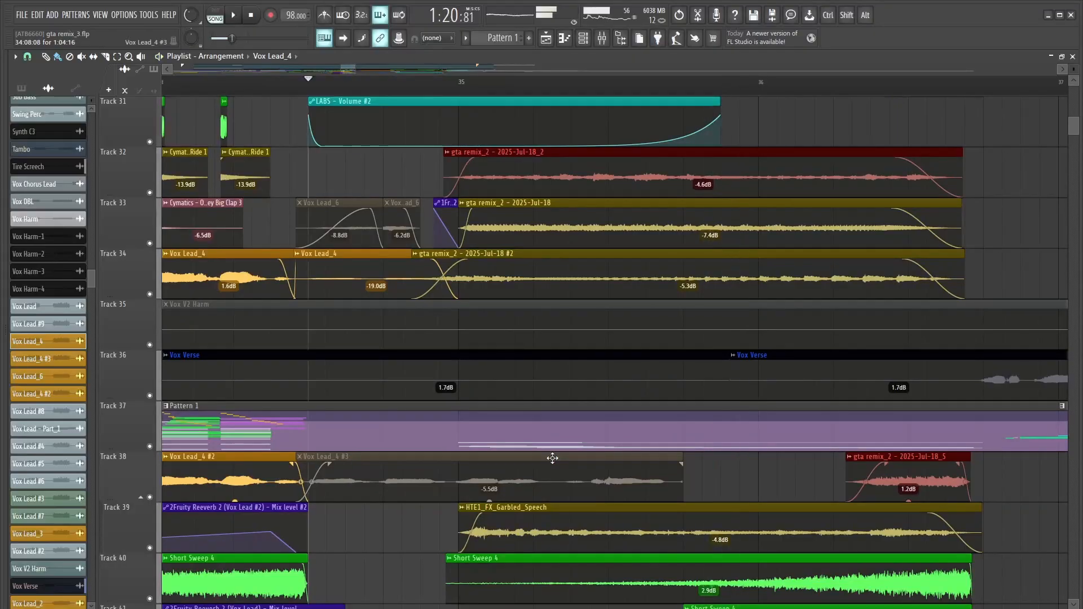
pyautogui.scroll(2, 558, 463)
pyautogui.click(448, 88)
pyautogui.scroll(4, 544, 261)
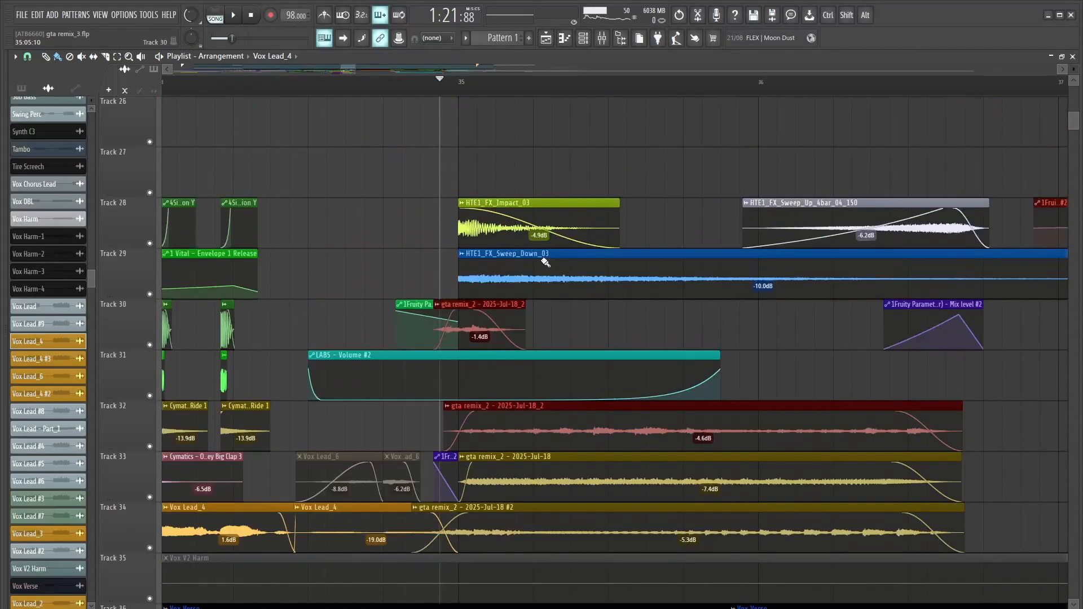
pyautogui.press('space')
pyautogui.press('space')
pyautogui.scroll(-9, 588, 433)
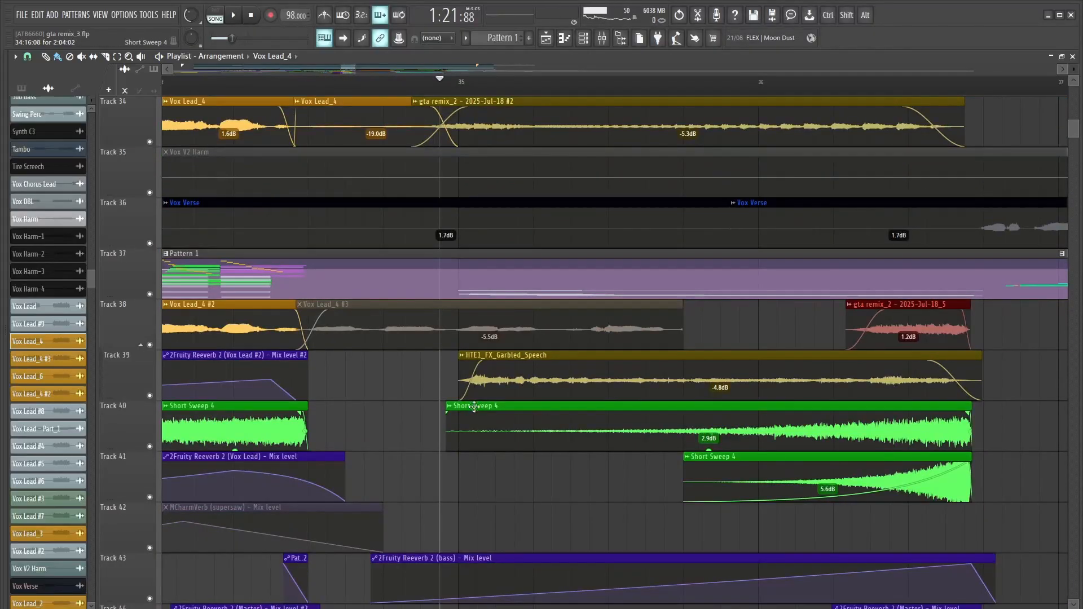
# - Play the HTE1_FX_Sweep_Down_03 clip at bar 35 with Track 29 soloed
pyautogui.scroll(10, 369, 346)
pyautogui.rightClick(149, 344)
pyautogui.press('space')
pyautogui.rightClick(149, 396)
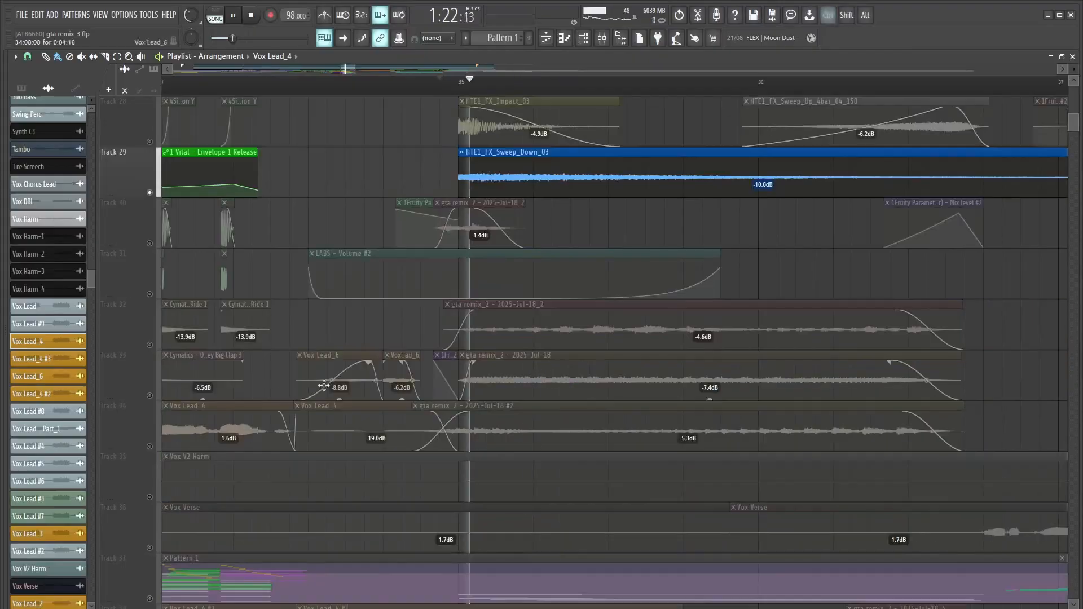
pyautogui.scroll(-3, 322, 387)
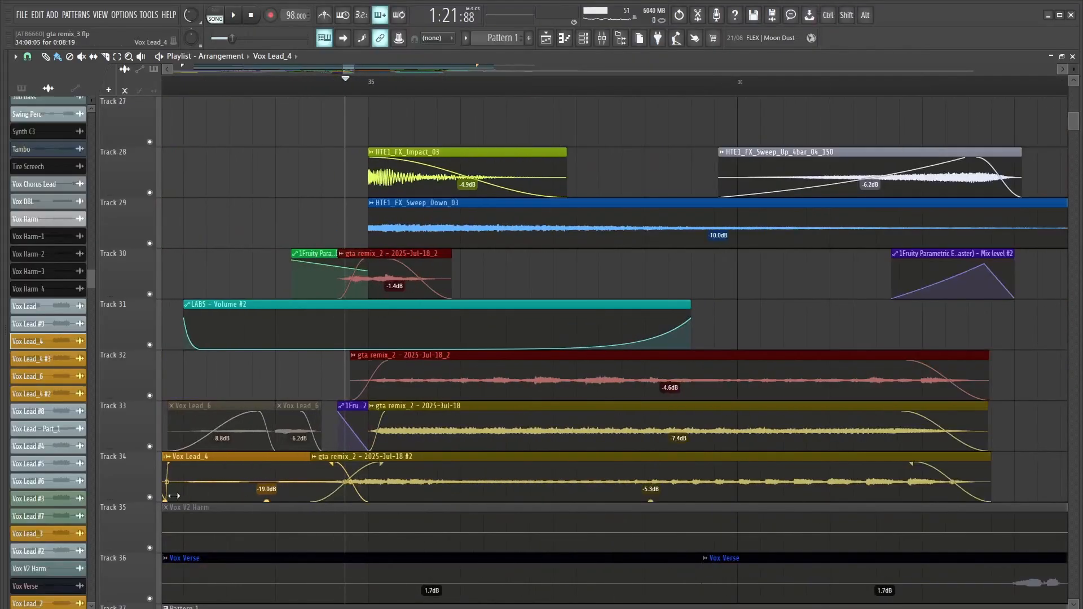
# - Play the gta remix_2 clips from just before bar 35 with only Tracks 30, 32, 33, 34 and 38 enabled
pyautogui.rightClick(149, 396)
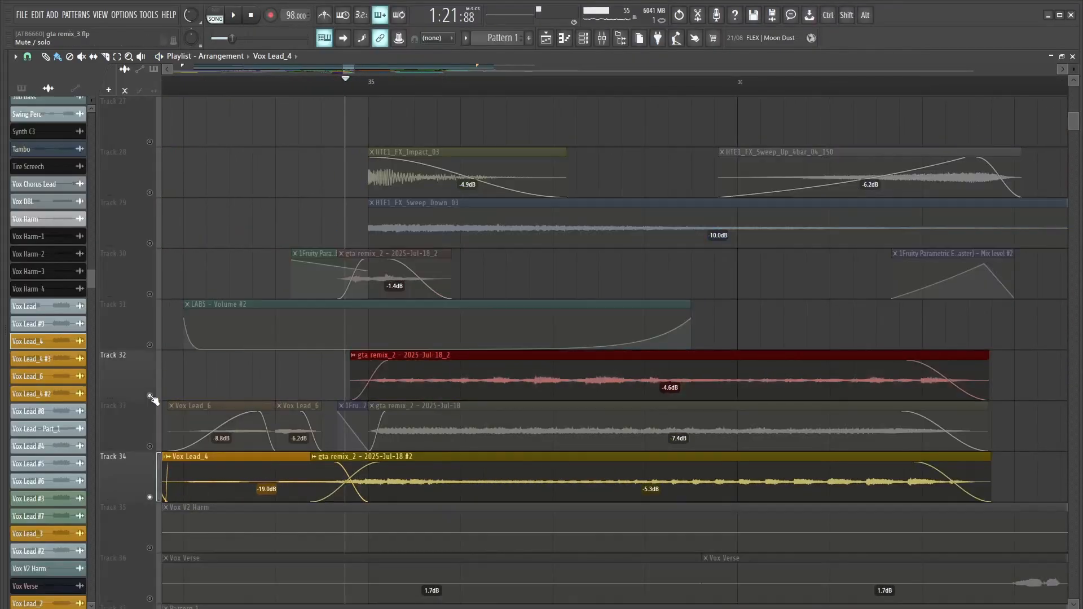
pyautogui.click(150, 294)
pyautogui.click(150, 446)
pyautogui.press('space')
pyautogui.scroll(-3, 331, 455)
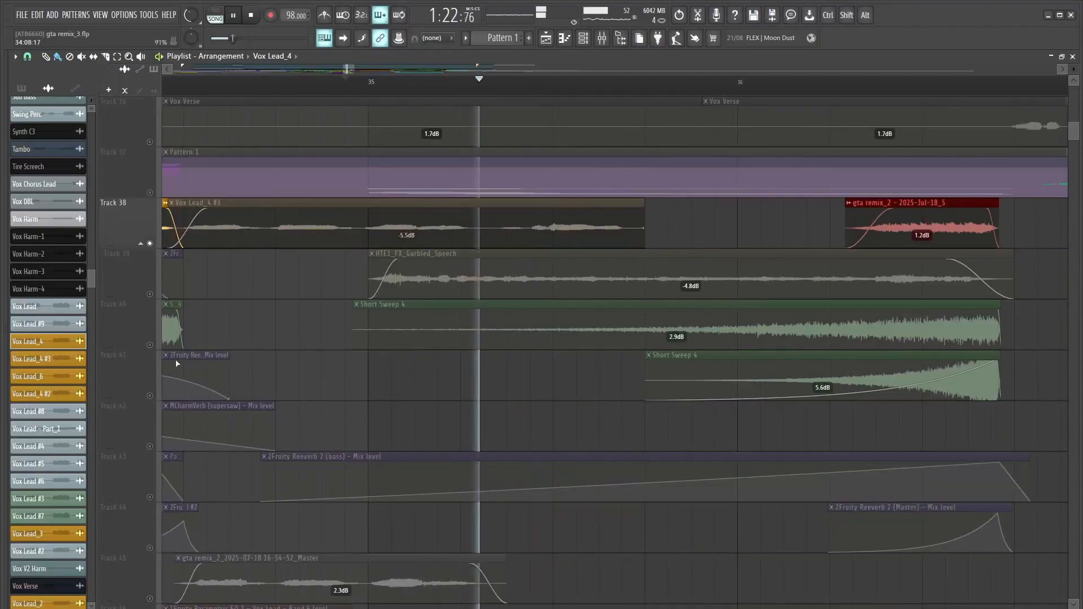
pyautogui.scroll(2, 297, 442)
pyautogui.scroll(-3, 290, 448)
pyautogui.scroll(4, 290, 445)
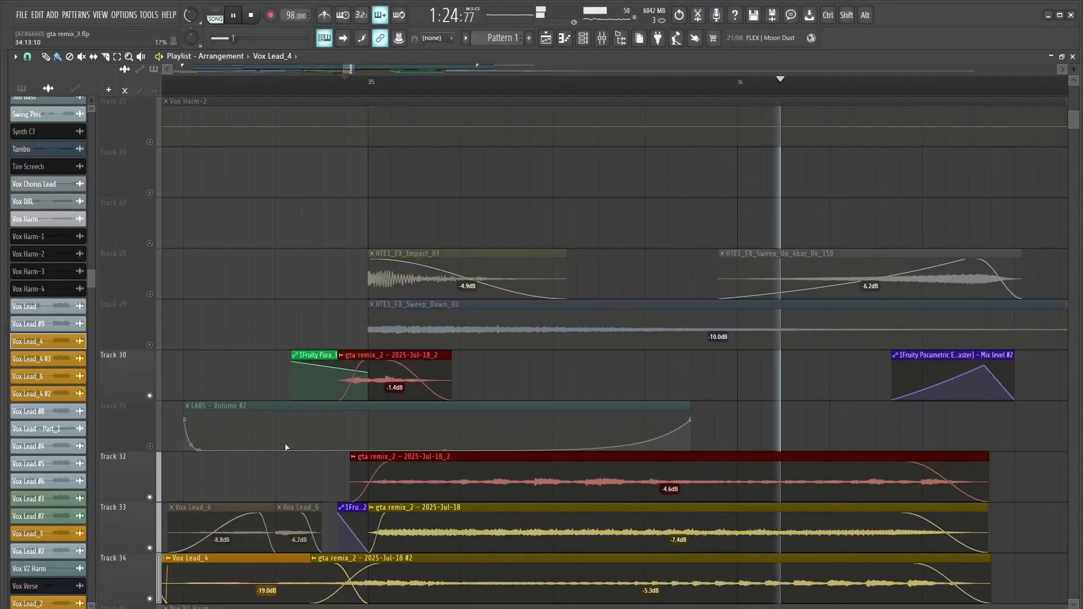
pyautogui.scroll(-1, 286, 447)
pyautogui.press('space')
# - Replay the bar 35 section with the isolated tracks, and bring all tracks back in during playback
pyautogui.scroll(-3, 285, 445)
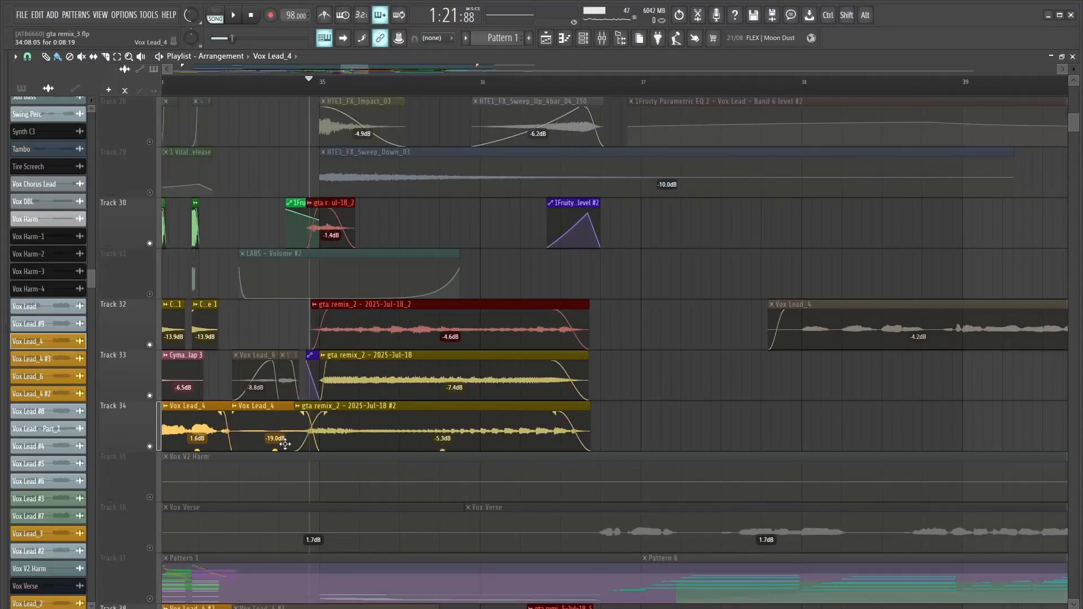
pyautogui.press('space')
pyautogui.rightClick(150, 245)
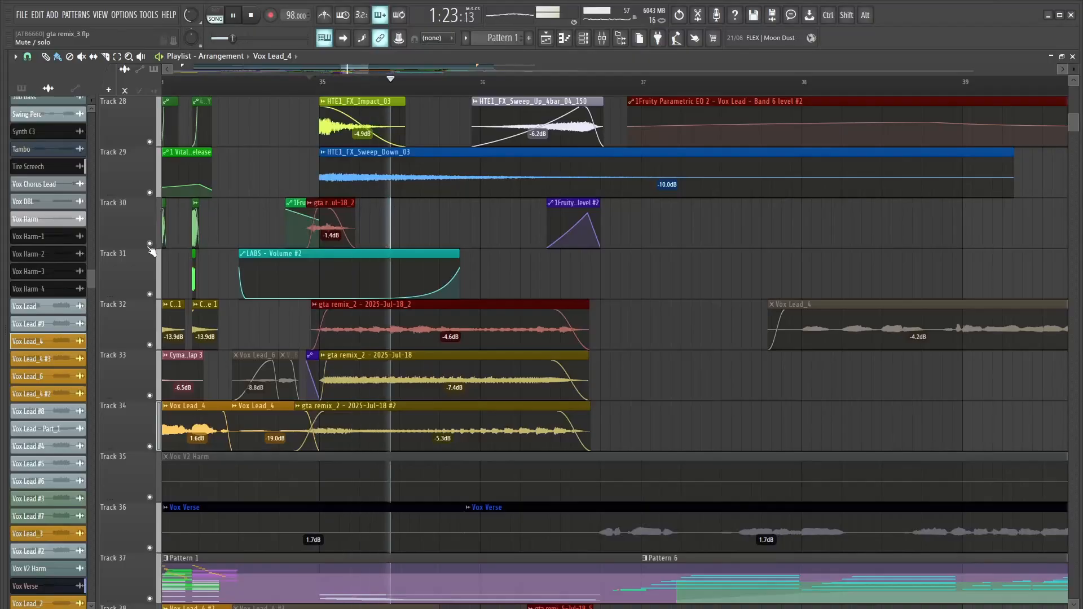
pyautogui.press('space')
pyautogui.scroll(-3, 376, 247)
# - Open the Vox Lead_4 #3 clip's sample in the Edison audio editor, and zoom in on the vocal phrase around 1:23
pyautogui.doubleClick(300, 278)
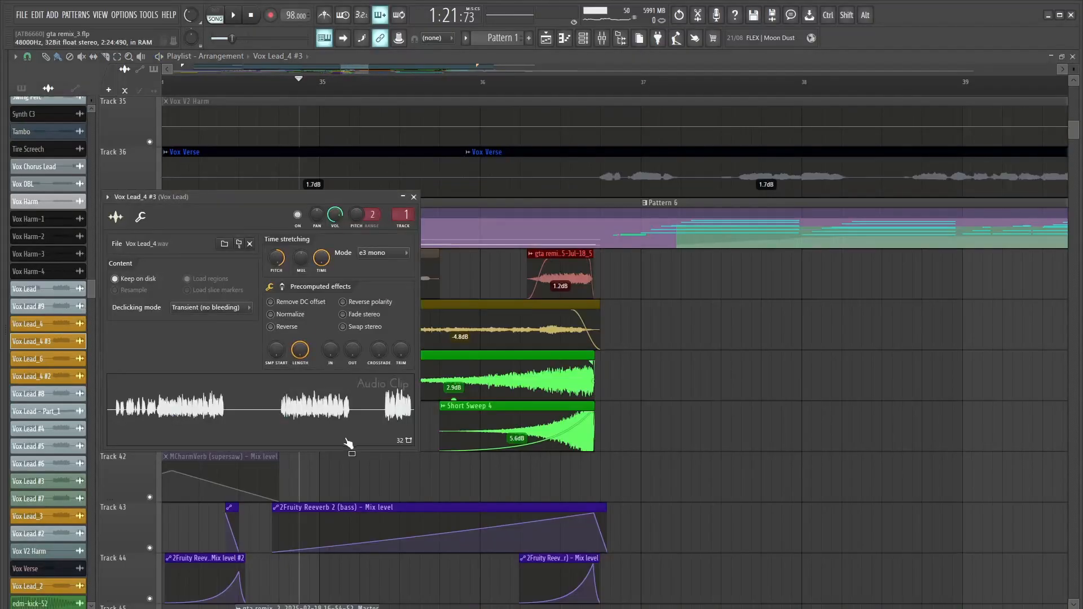
pyautogui.rightClick(342, 397)
pyautogui.click(405, 481)
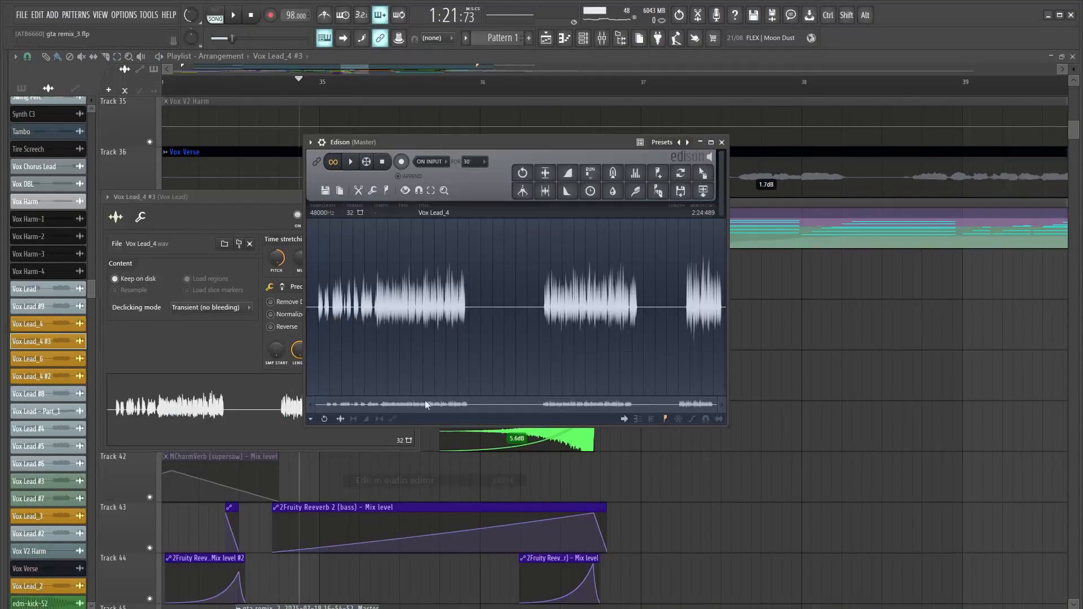
pyautogui.scroll(5, 542, 305)
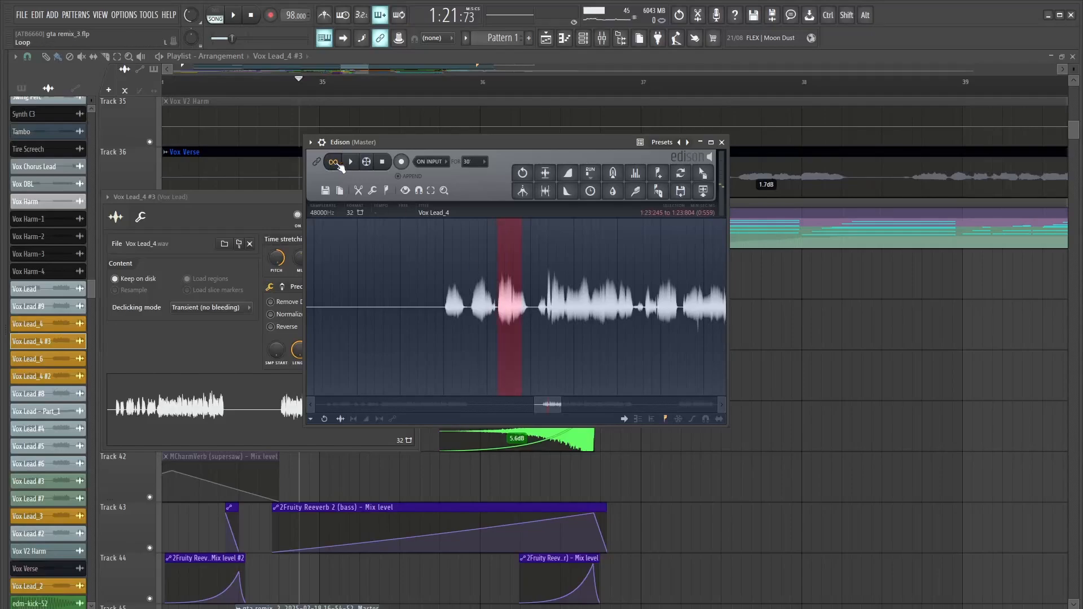
# - Loop a short selection of the Vox Lead_4 vocal in Edison, and shift it across the phrase as a slice of about 0.39 s
pyautogui.click(357, 164)
pyautogui.scroll(4, 465, 313)
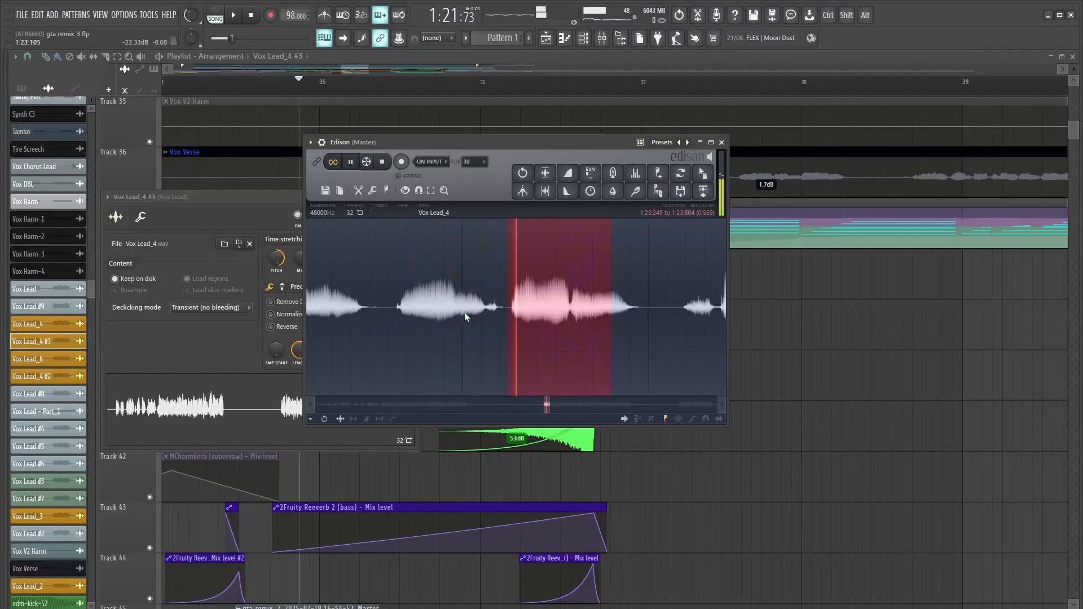
pyautogui.scroll(-3, 461, 302)
pyautogui.press('space')
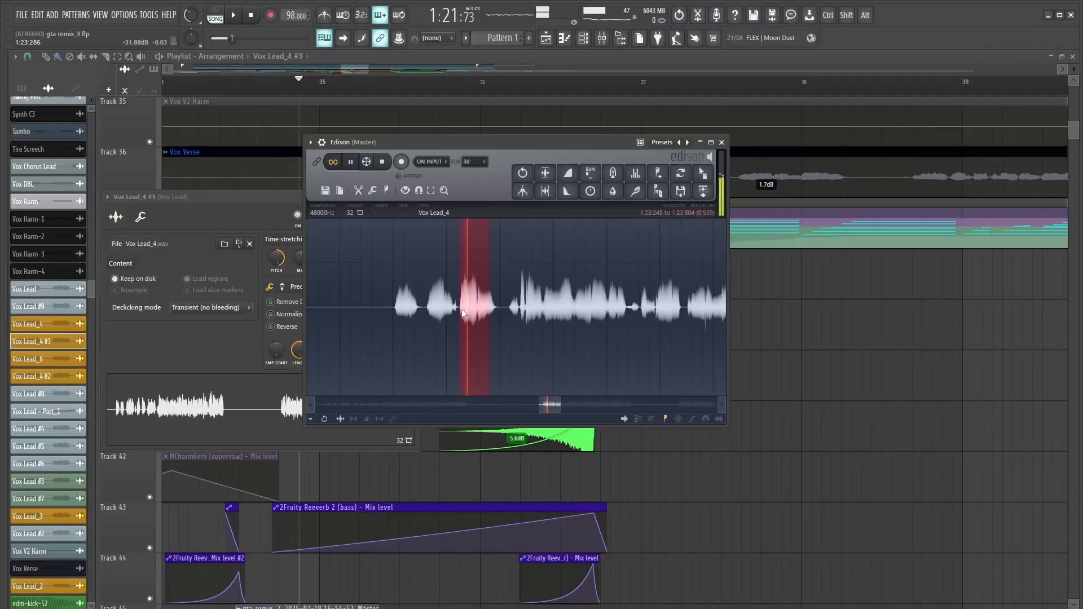
pyautogui.moveTo(459, 309)
pyautogui.mouseDown()
pyautogui.moveTo(499, 313)
pyautogui.moveTo(472, 314)
pyautogui.mouseUp()
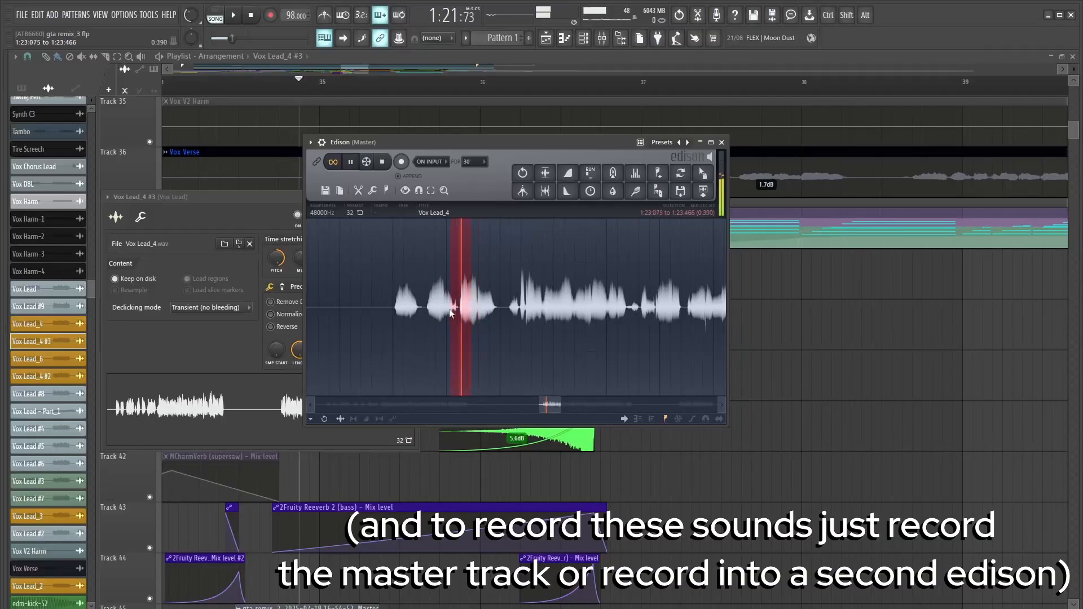
pyautogui.moveTo(435, 310); pyautogui.dragTo(434, 309)
pyautogui.press('space')
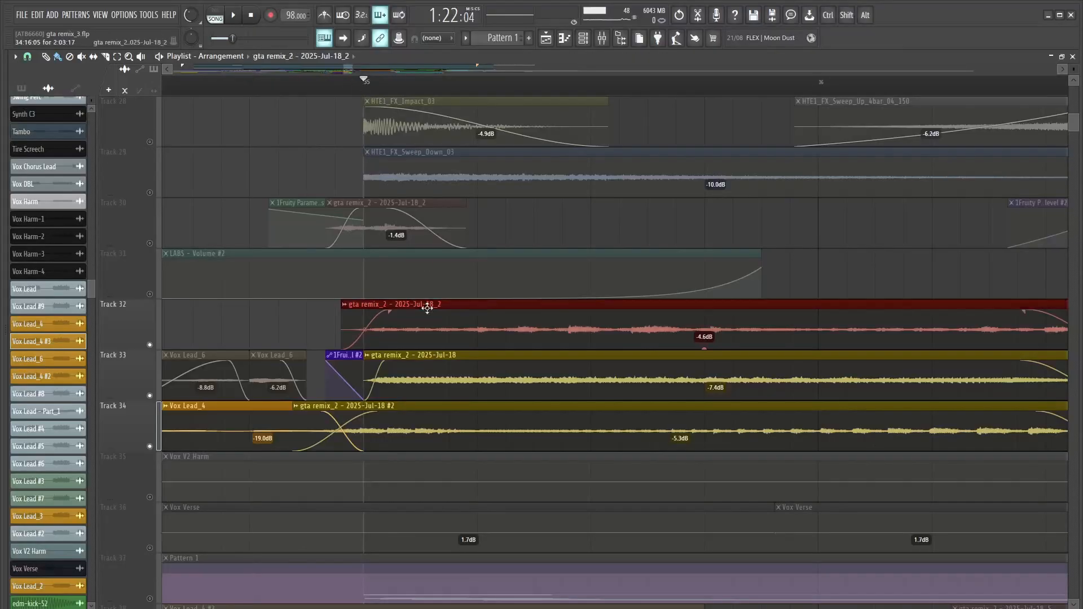
# - Inspect the audio clip settings of the gta remix_2 clips on Tracks 32, 33 and 34
pyautogui.doubleClick(427, 309)
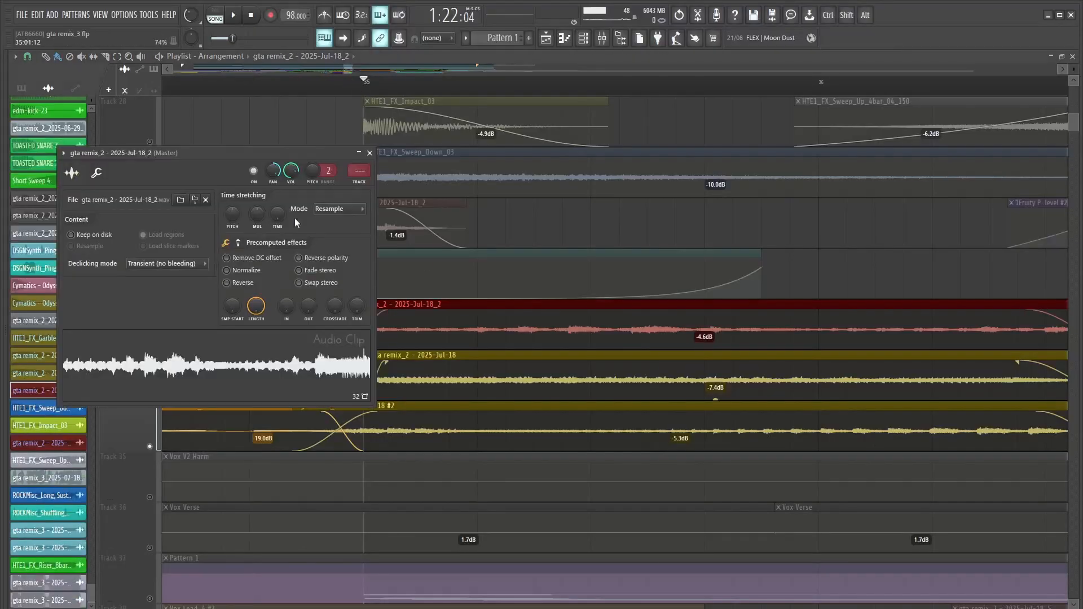
pyautogui.doubleClick(437, 394)
pyautogui.doubleClick(459, 424)
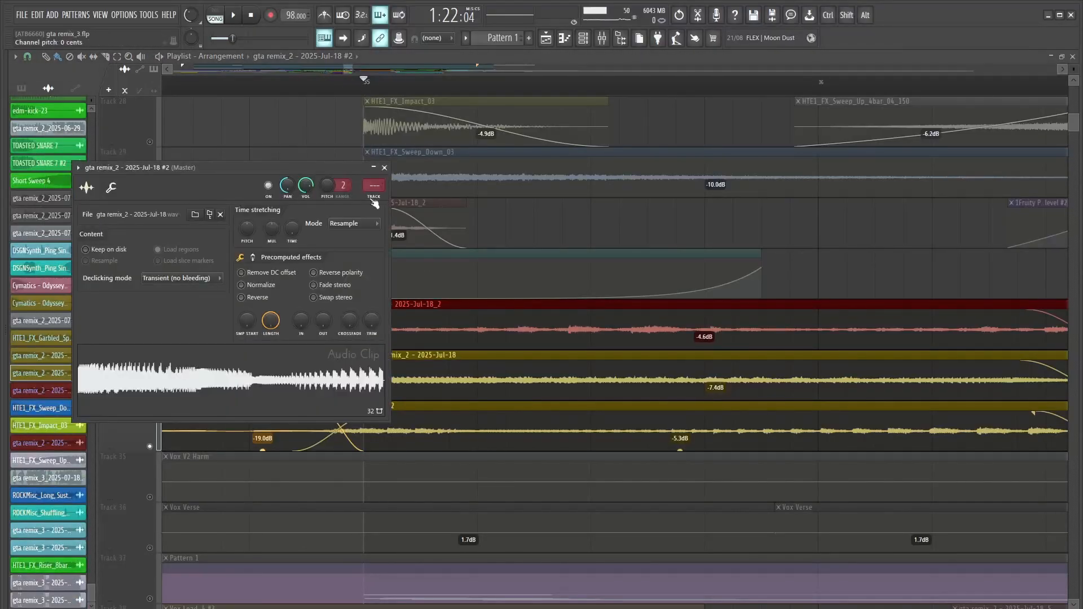
pyautogui.click(385, 168)
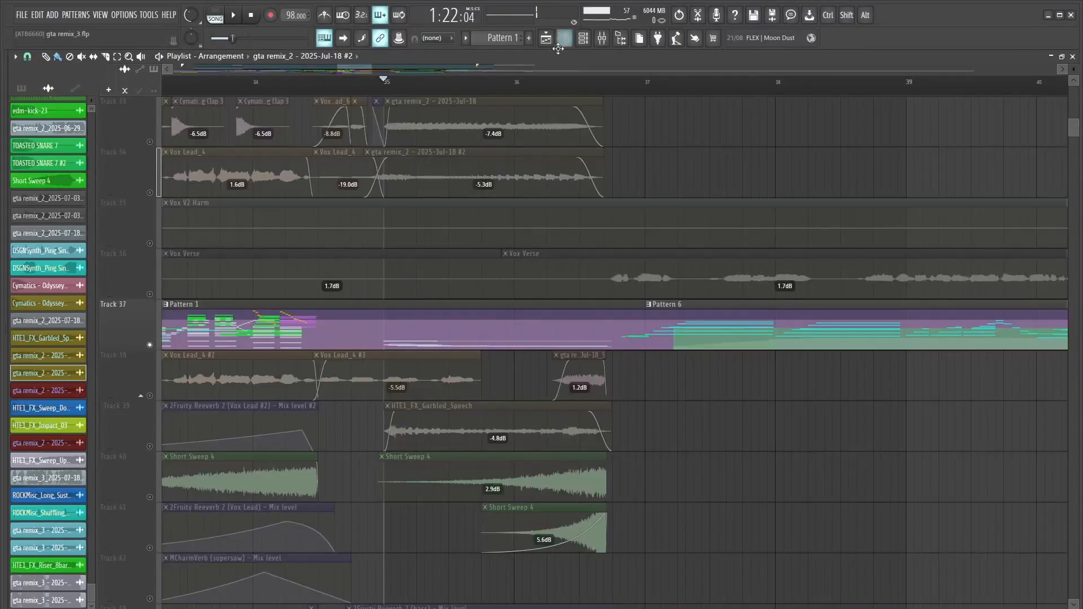
# - Show the channel rack, and check the Master track's mixer effects and the Fruity Parametric EQ 2 tied to the mix level automation
pyautogui.press('F6')
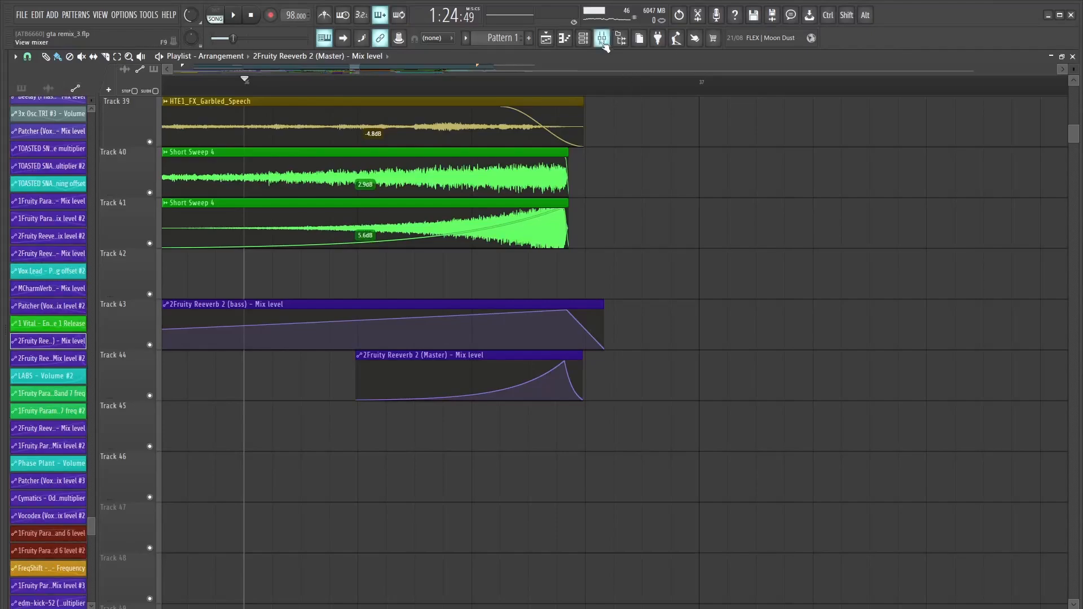
pyautogui.click(602, 39)
pyautogui.click(959, 352)
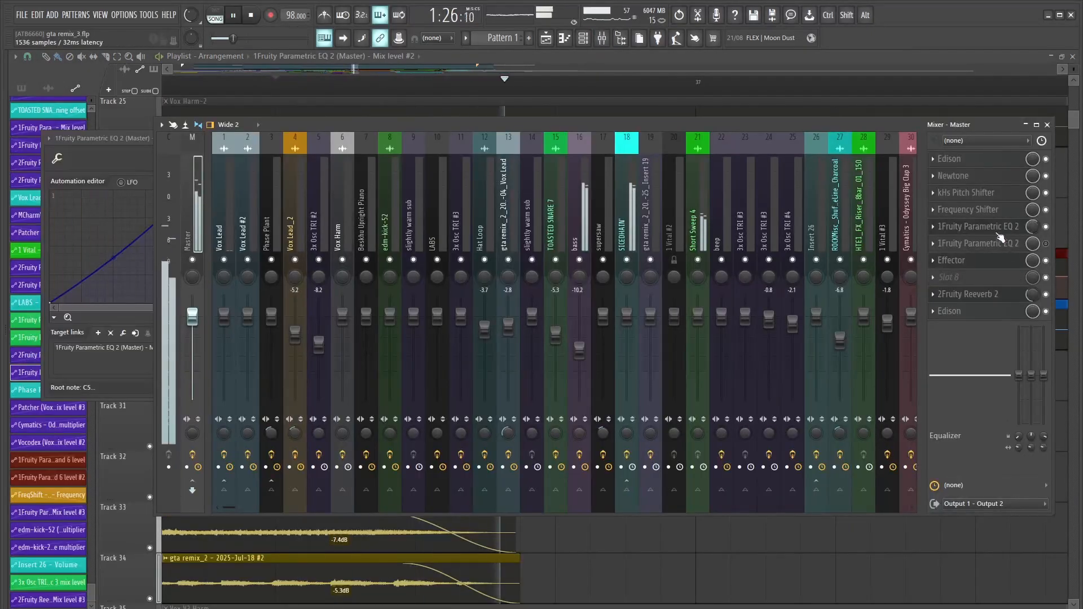
pyautogui.click(998, 235)
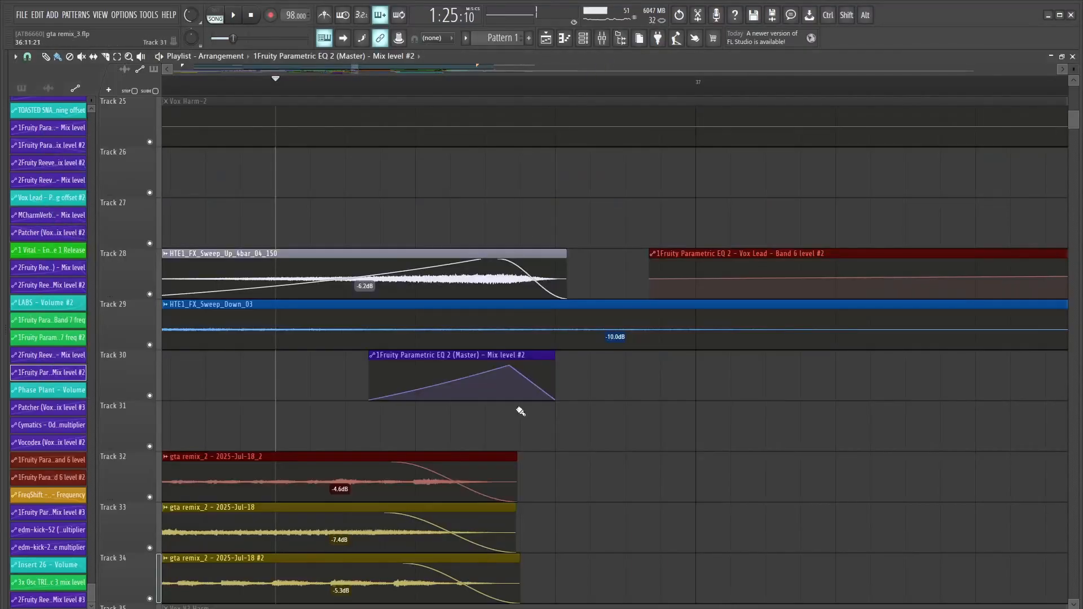
# - Play the section after bar 36 under the Fruity Parametric EQ 2 (Master) mix level automation on Track 30
pyautogui.press('space')
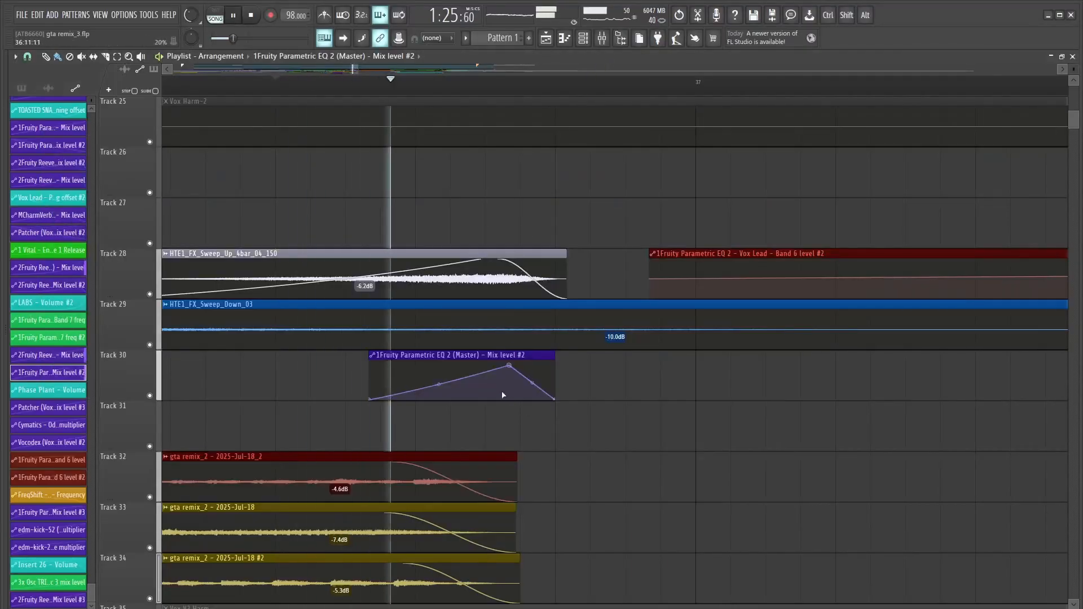
pyautogui.press('space')
pyautogui.press('space')
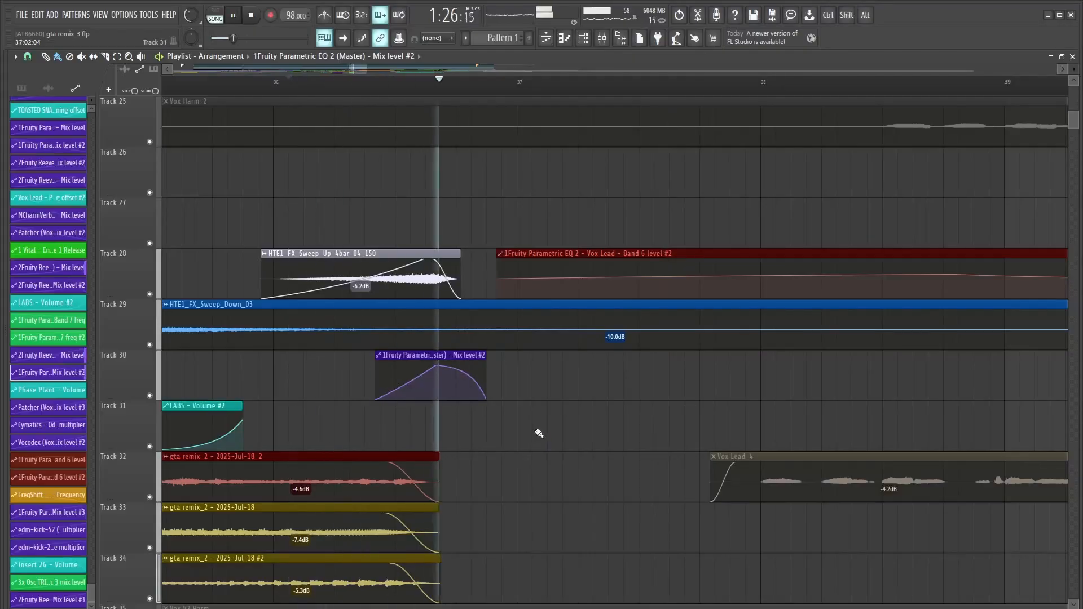
pyautogui.press('space')
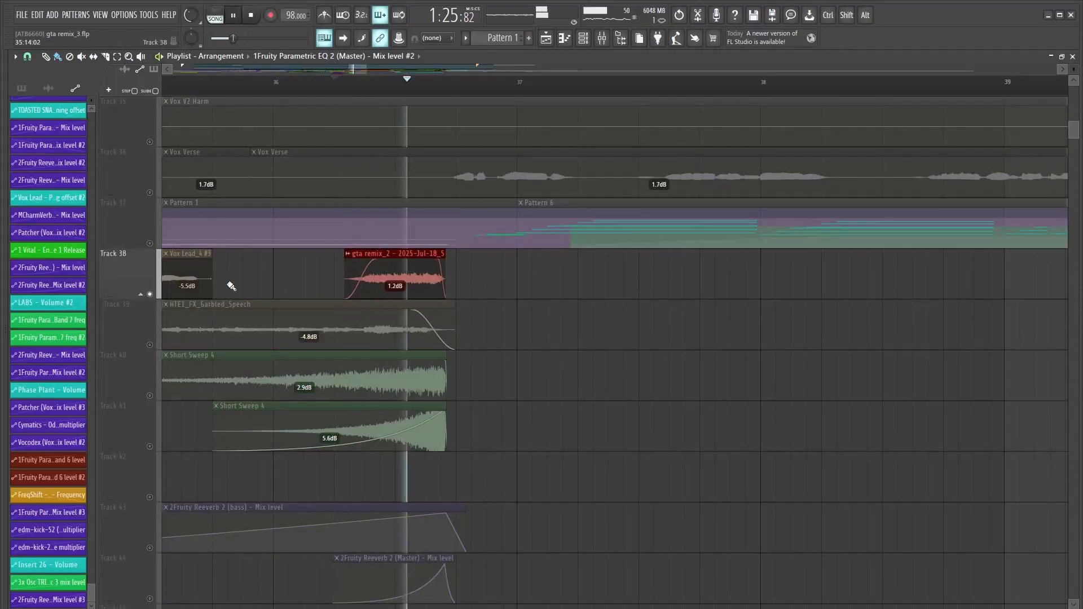
# - Play the isolated gta remix_2 clip on Track 38 together with Track 36's Vox Verse, and enable all tracks again
pyautogui.press('space')
pyautogui.click(150, 192)
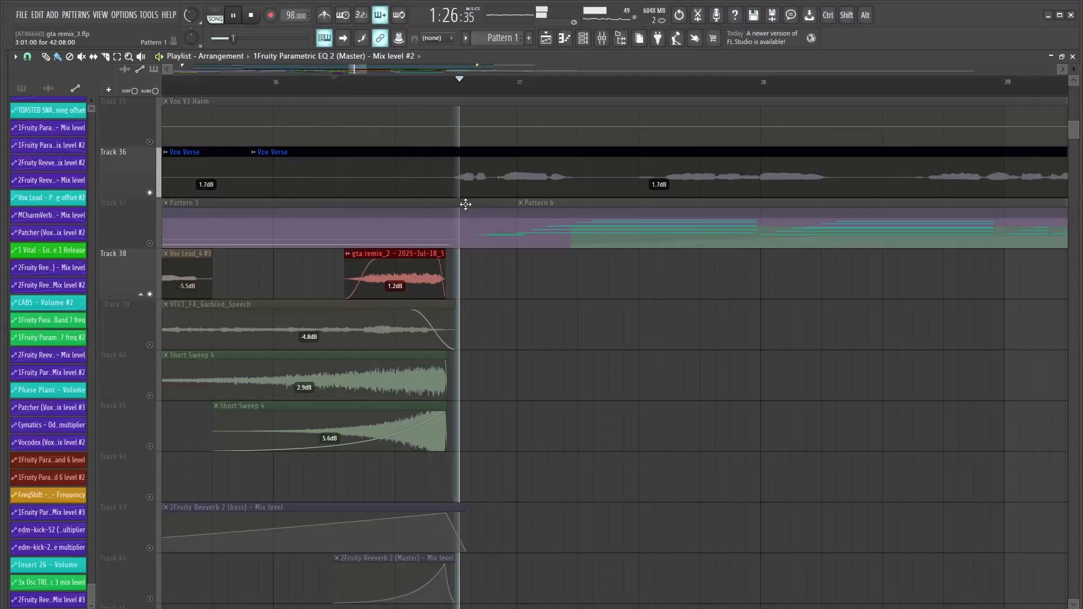
pyautogui.press('space')
pyautogui.rightClick(150, 193)
pyautogui.rightClick(150, 193)
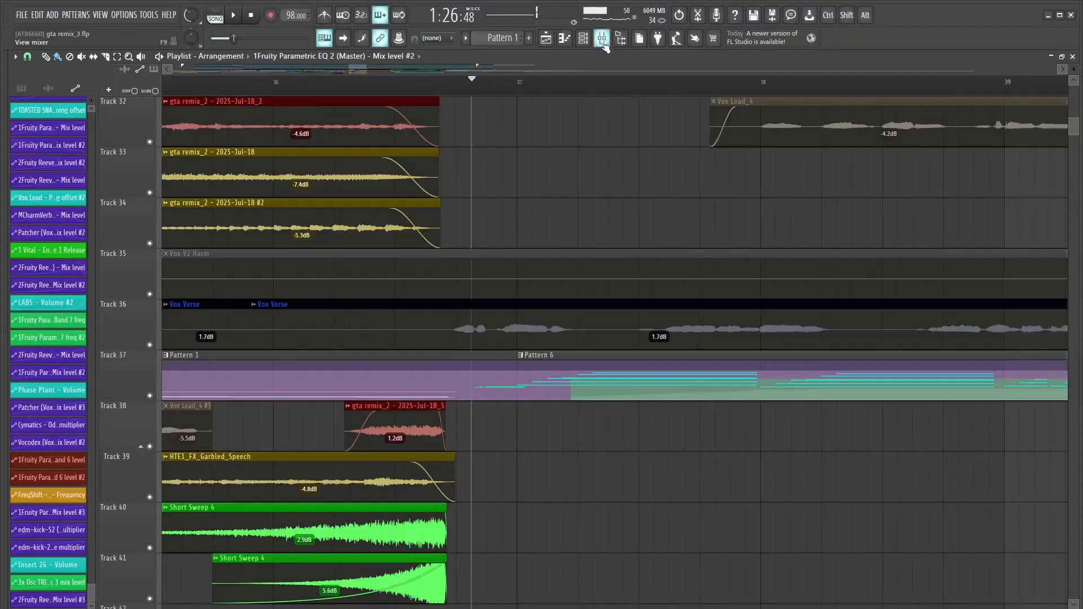
# - Play the passage around bar 37 with the mixer shown, and isolate the 3x Osc TRI #3 and TRI #4 mixer tracks
pyautogui.click(602, 38)
pyautogui.press('space')
pyautogui.scroll(-1, 601, 215)
pyautogui.scroll(-2, 601, 216)
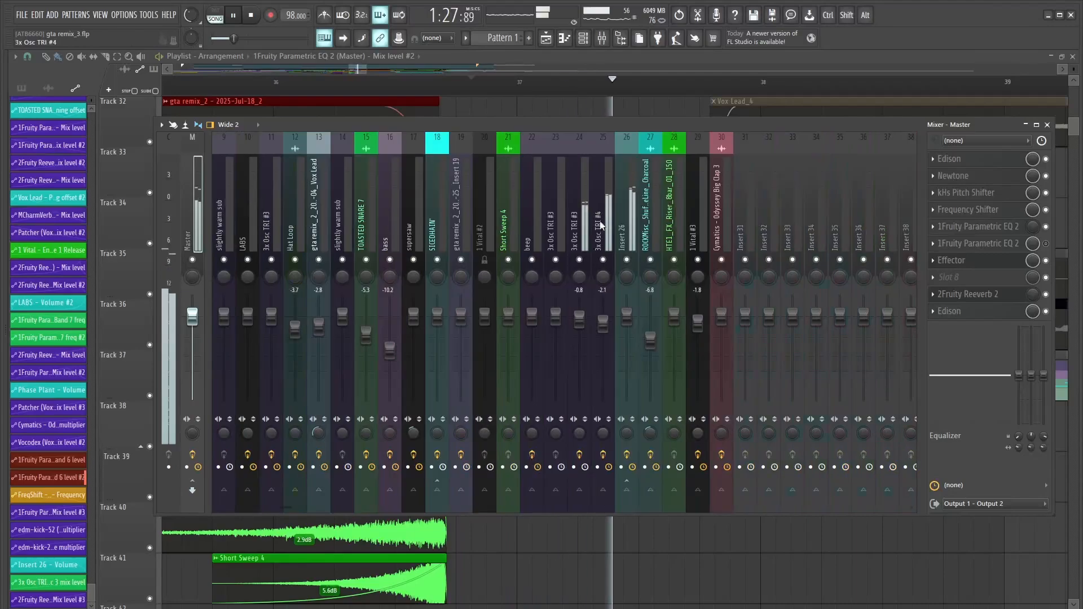
pyautogui.click(603, 237)
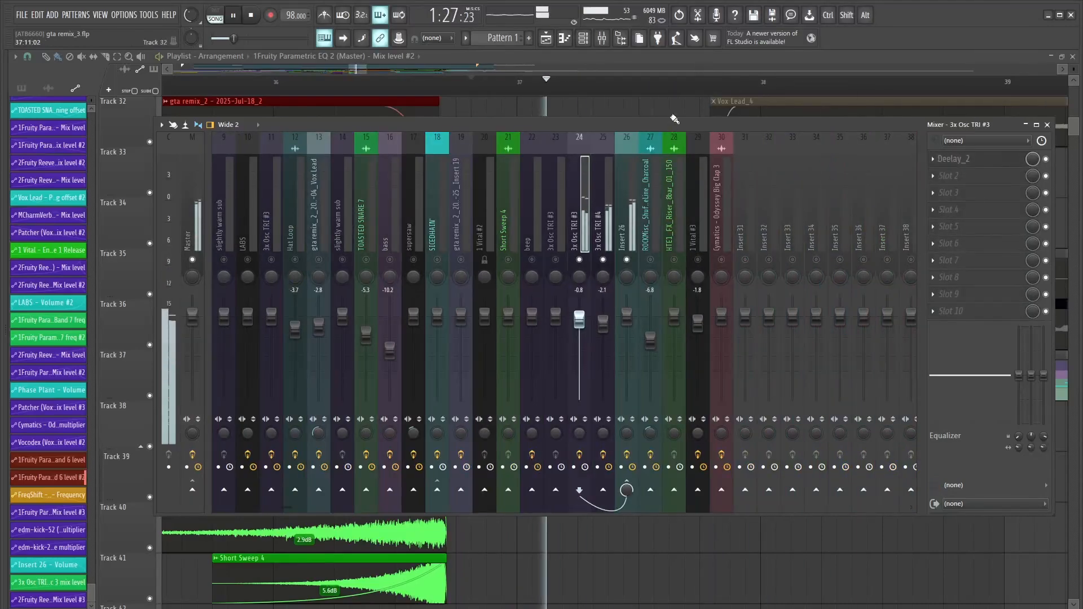
pyautogui.moveTo(675, 124); pyautogui.dragTo(640, 148)
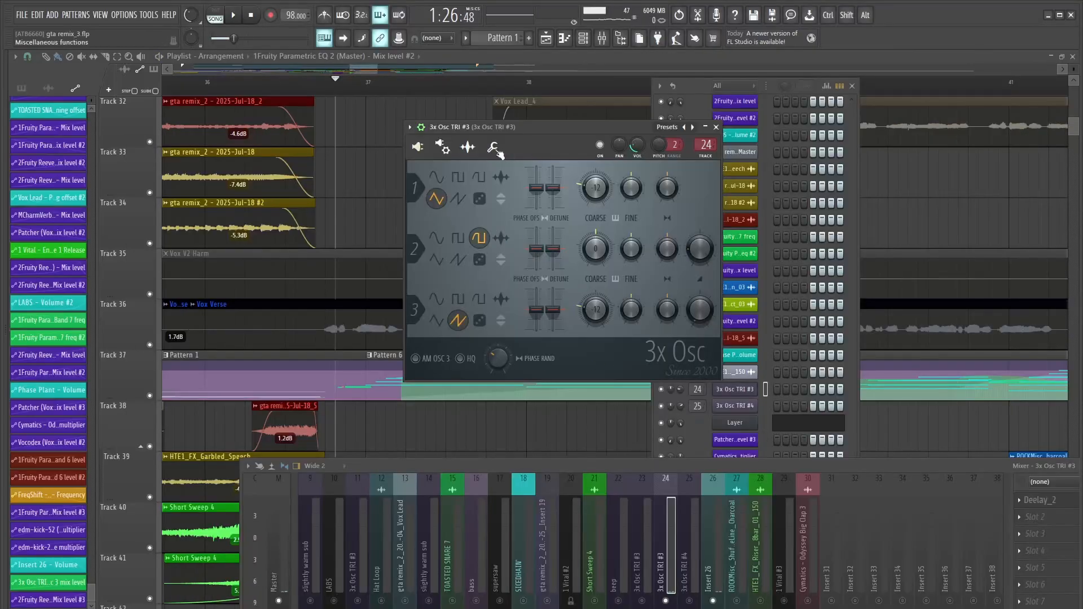
# - Inspect the 3x Osc TRI #3 channel's arpeggiator and echo settings, and play it with its mixer track shown
pyautogui.click(499, 149)
pyautogui.moveTo(522, 117); pyautogui.dragTo(504, 105)
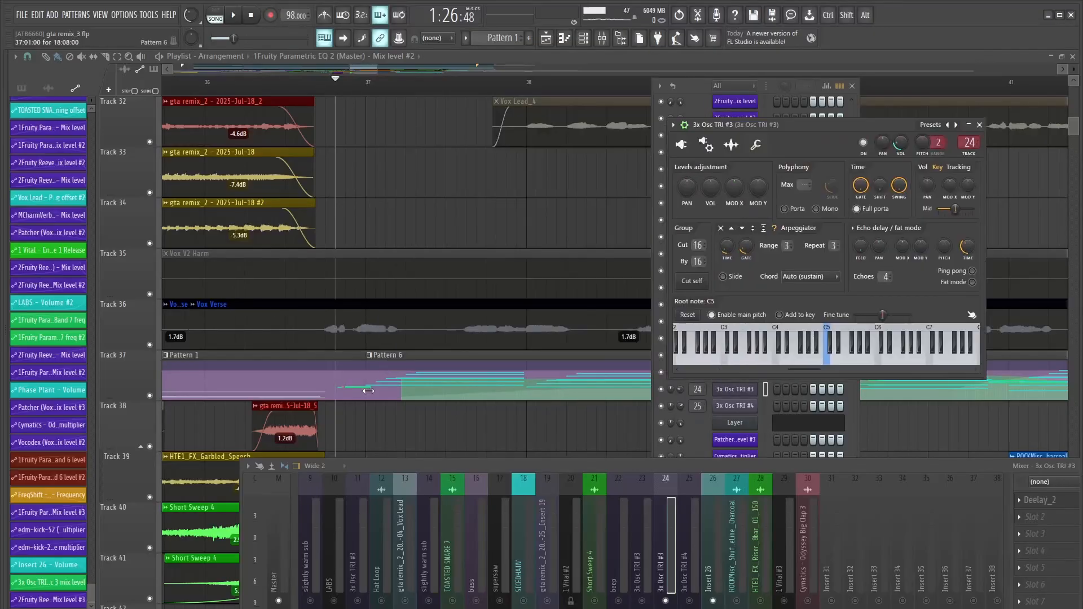
pyautogui.scroll(-8, 258, 266)
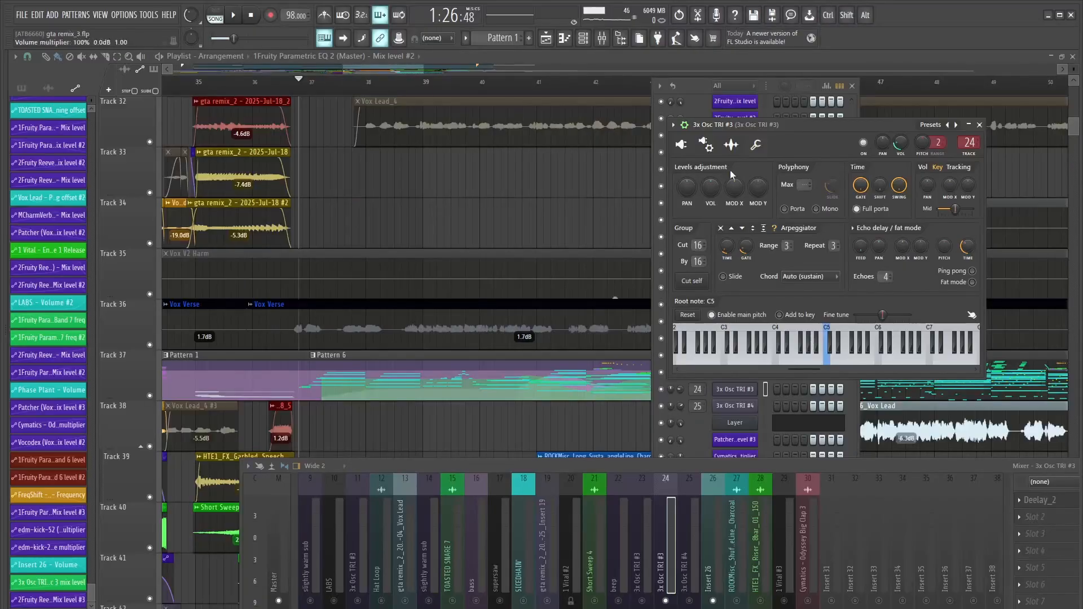
pyautogui.moveTo(788, 128); pyautogui.dragTo(552, 108)
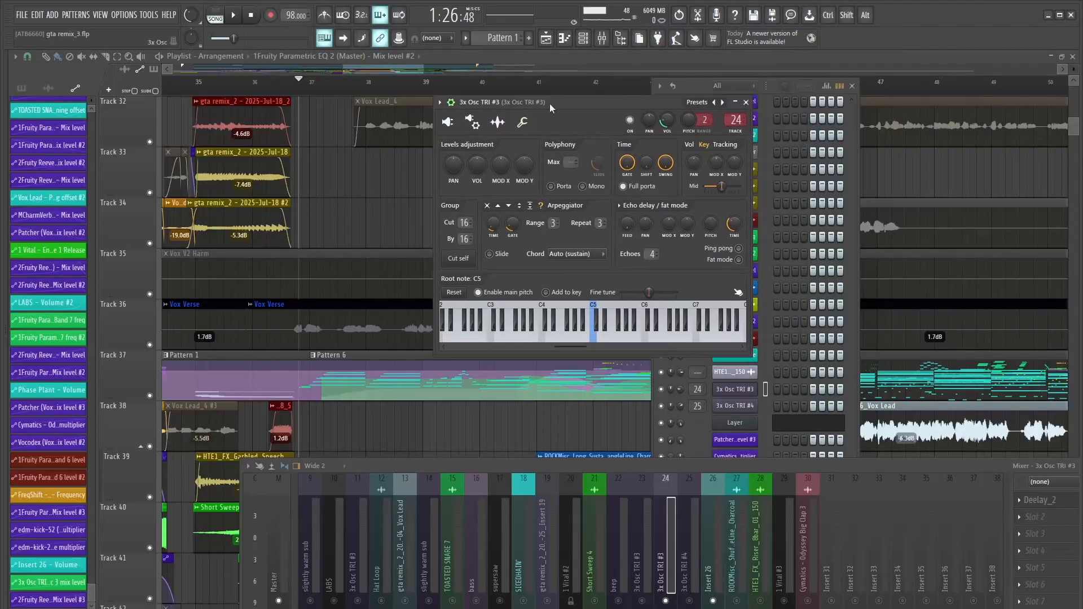
pyautogui.moveTo(746, 466); pyautogui.dragTo(594, 99)
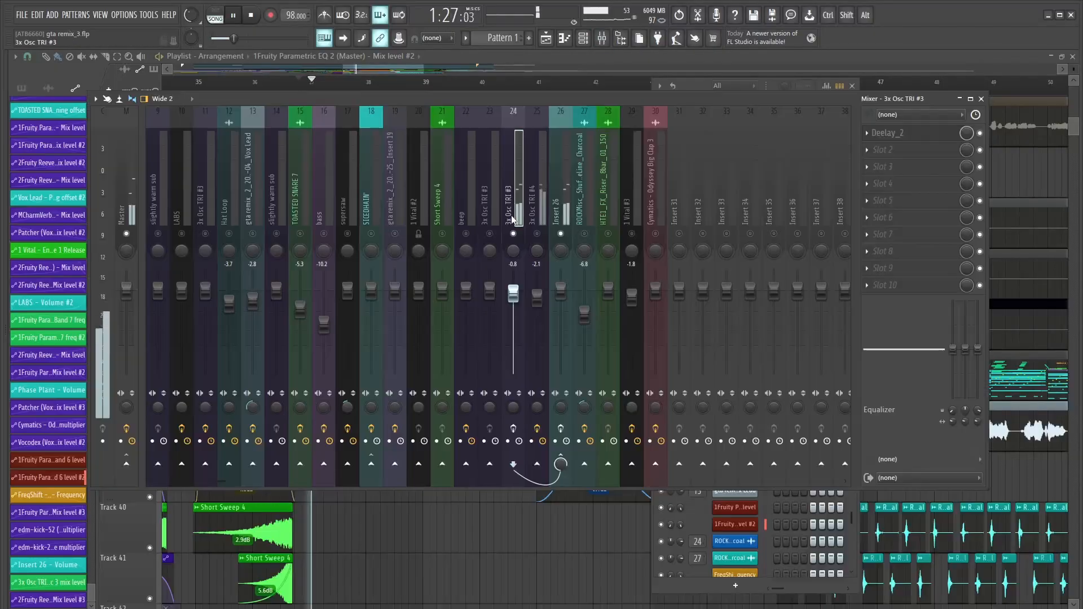
# - Inspect the Deelay_2 effect on the 3x Osc TRI #3 mixer track while playing the isolated layer
pyautogui.moveTo(528, 111); pyautogui.dragTo(530, 163)
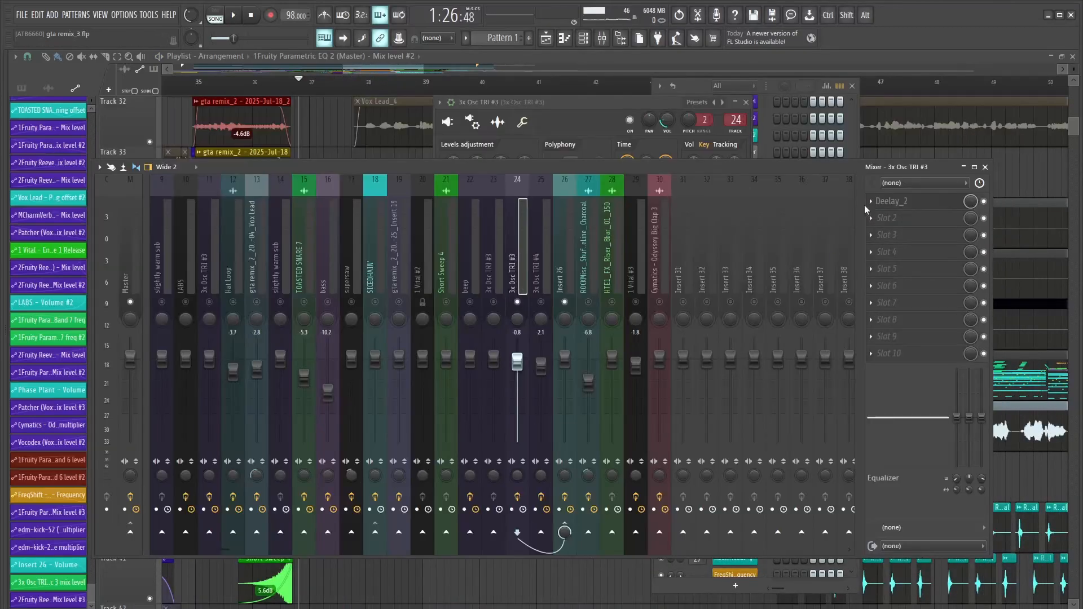
pyautogui.click(902, 205)
pyautogui.moveTo(253, 141); pyautogui.dragTo(561, 146)
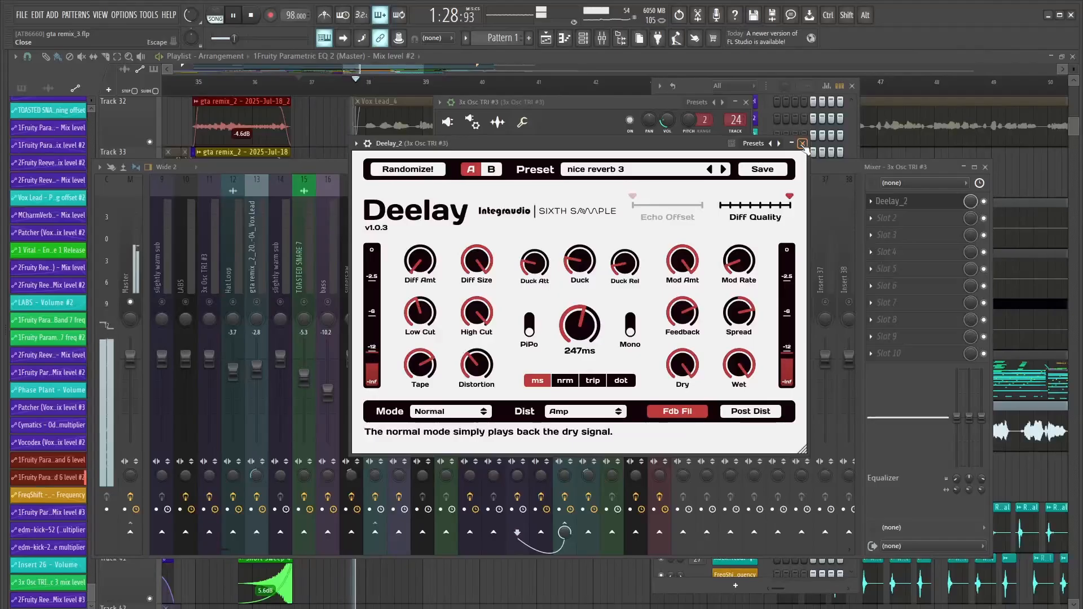
pyautogui.press('space')
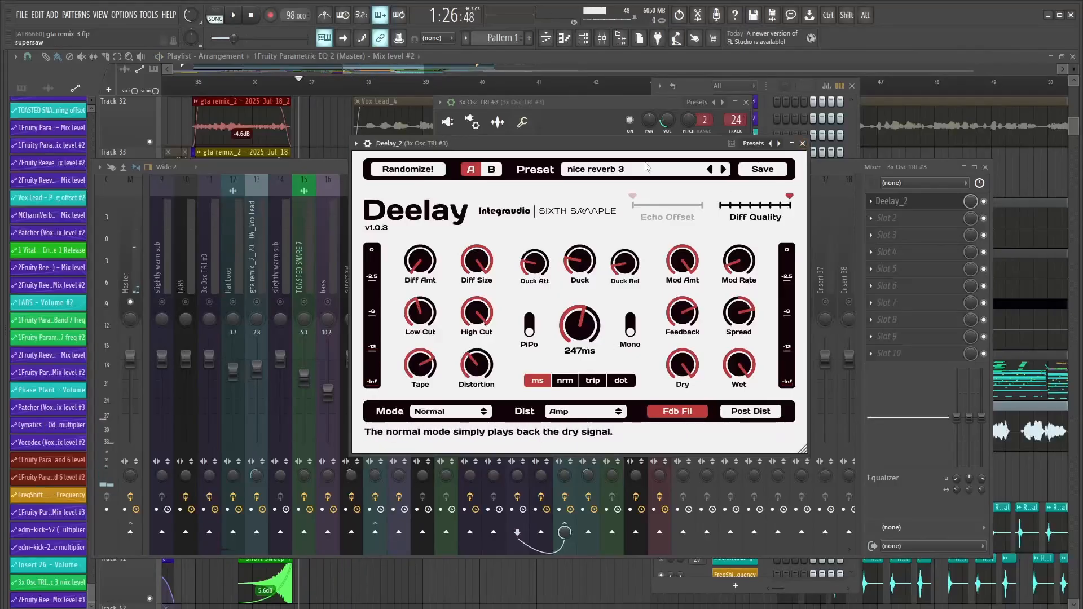
pyautogui.moveTo(643, 144); pyautogui.dragTo(912, 260)
# - Inspect the OTT effect on the 3x Osc TRI #4 mixer track and play the passage around bar 37 with that track shown
pyautogui.click(729, 79)
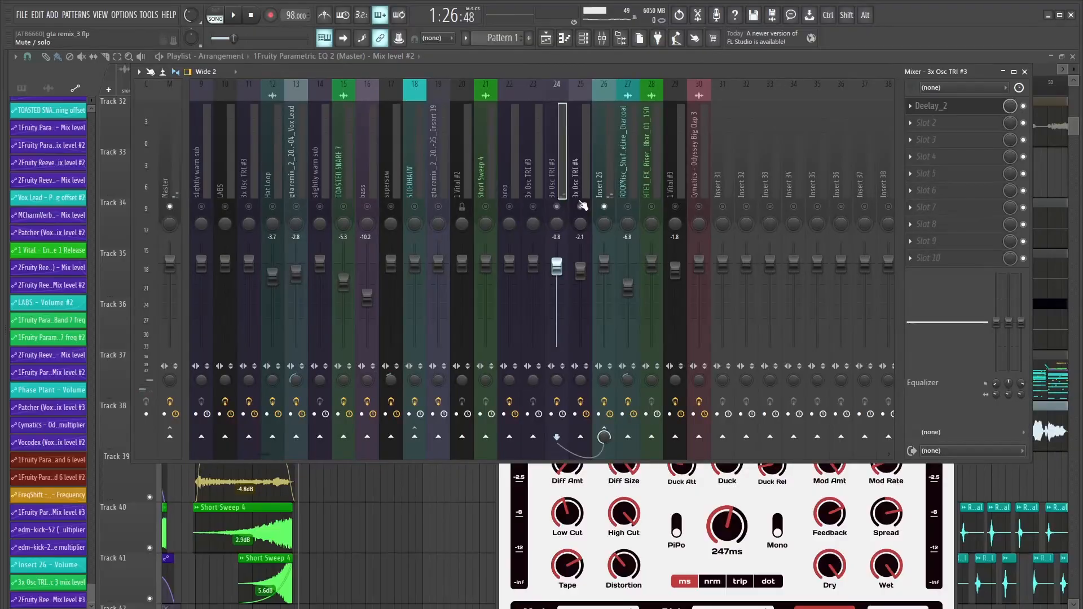
pyautogui.click(583, 207)
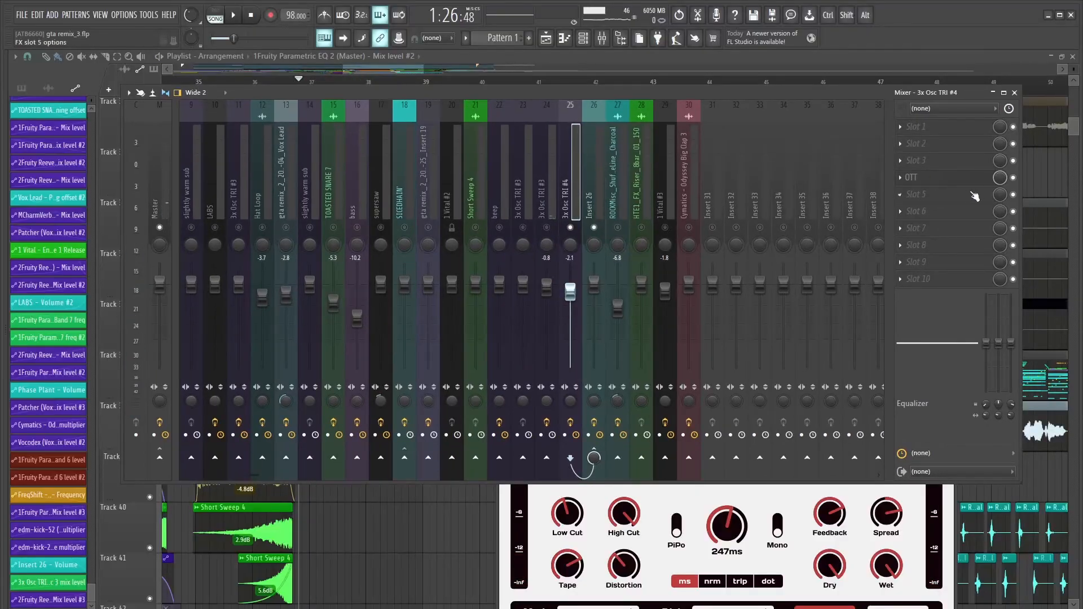
pyautogui.click(948, 182)
pyautogui.click(175, 109)
pyautogui.press('space')
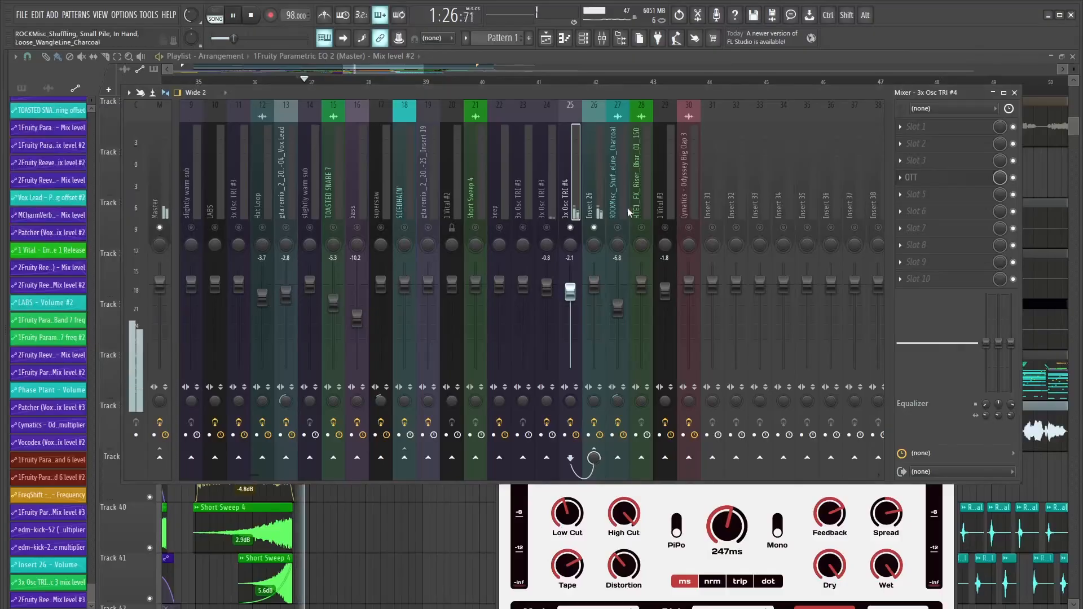
pyautogui.click(546, 205)
pyautogui.press('space')
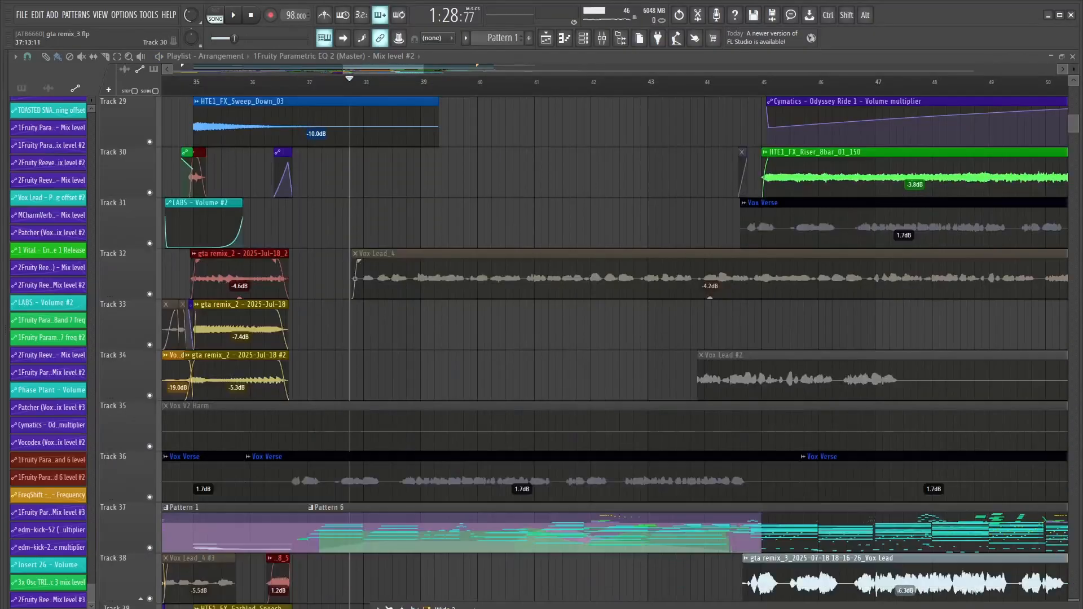
# - Play the passage after bar 37 with the Vox Lead mixer track shown, and play Track 20's Tire Screech clip in isolation
pyautogui.press('F9')
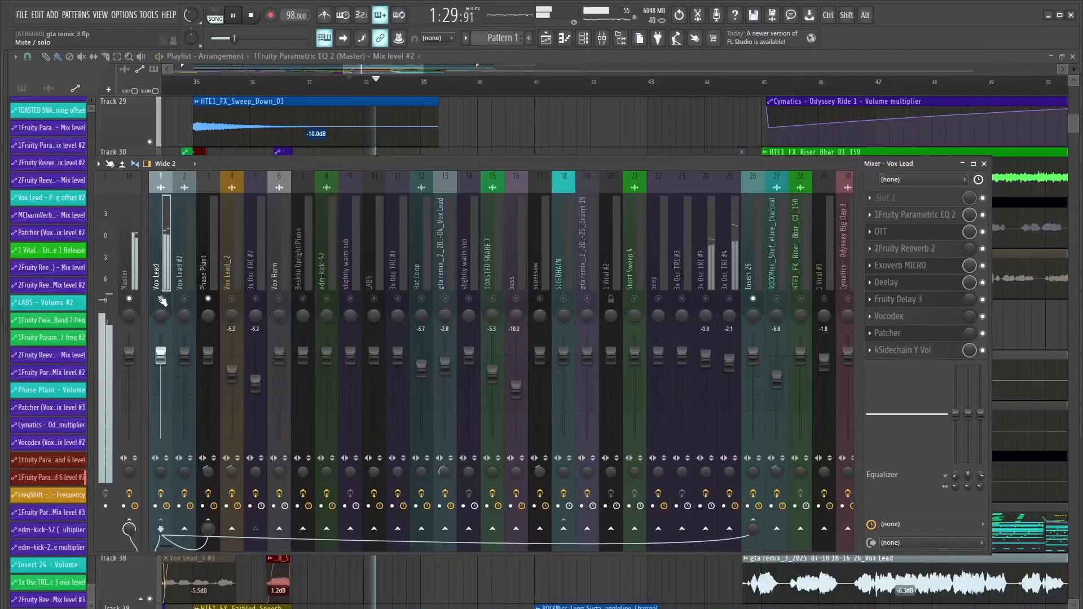
pyautogui.press('space')
pyautogui.moveTo(419, 73); pyautogui.dragTo(423, 73)
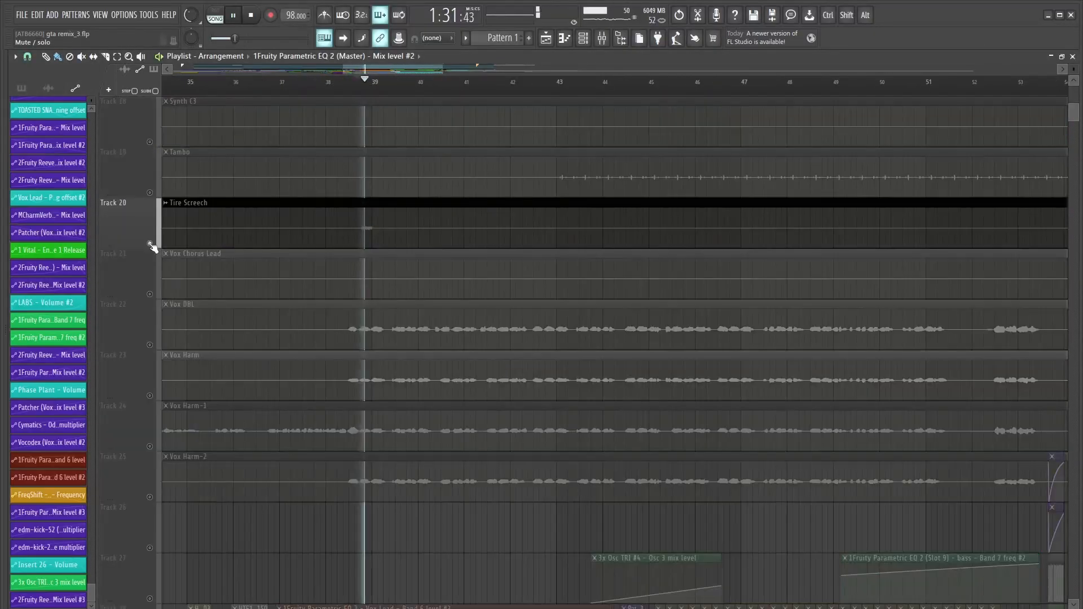
pyautogui.rightClick(149, 243)
pyautogui.press('space')
pyautogui.scroll(-5, 411, 215)
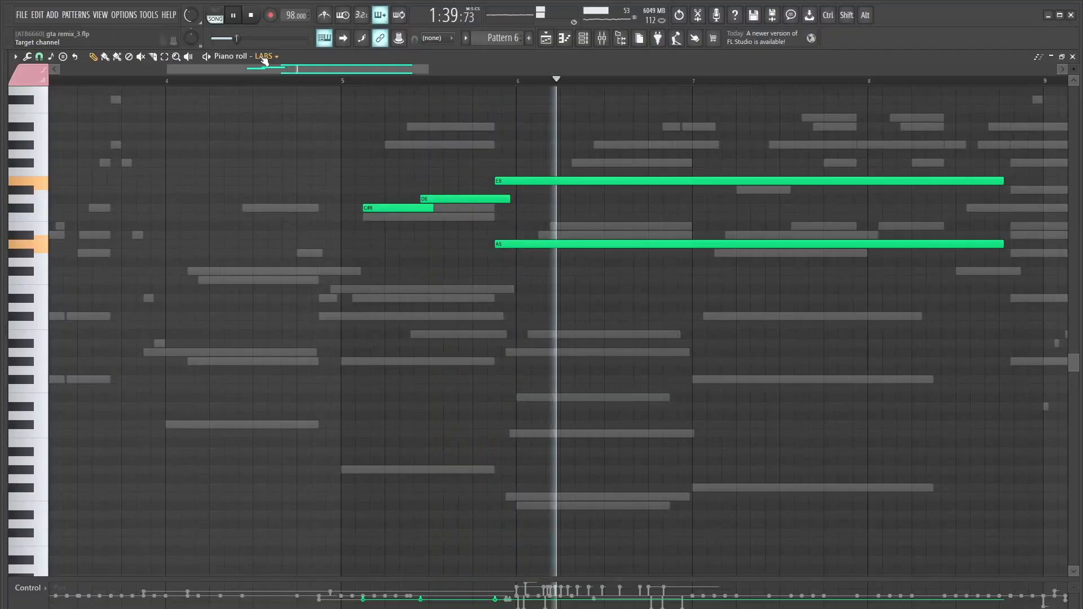
# - Show the LABS #2 notes in Pattern 6's piano roll and inspect the OTT effect on the LABS mixer track
pyautogui.click(264, 58)
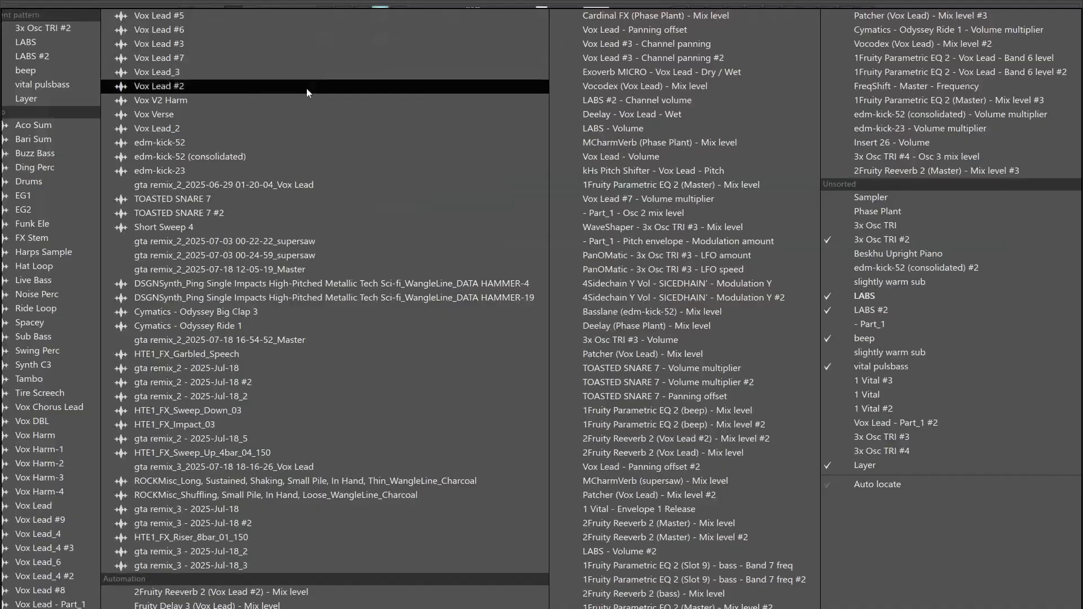
pyautogui.click(873, 318)
pyautogui.scroll(-3, 339, 237)
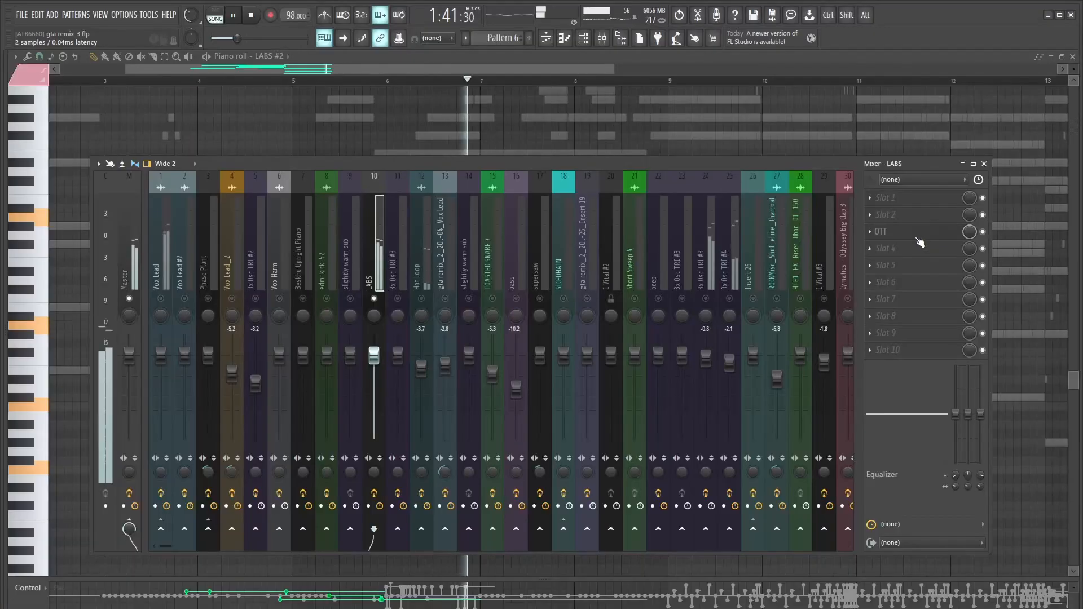
pyautogui.click(881, 231)
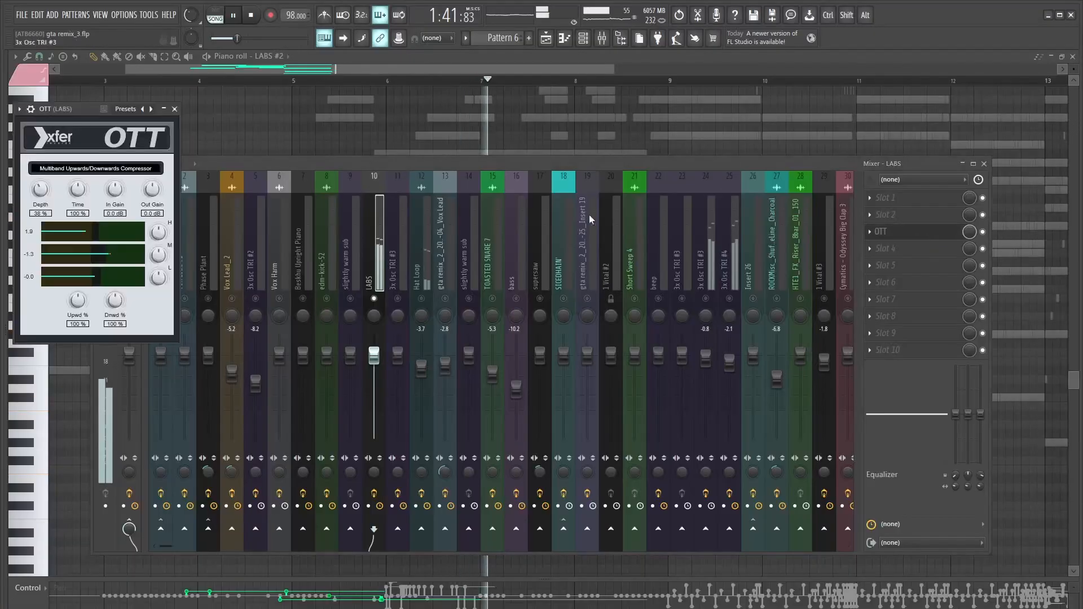
pyautogui.click(175, 110)
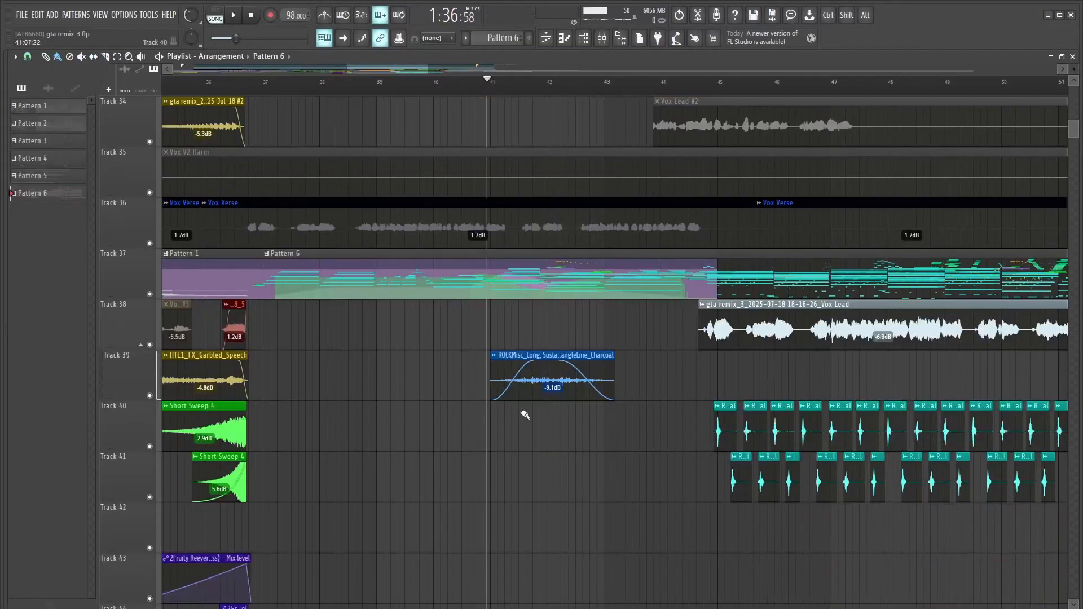
# - Play the isolated ROCKMisc_Long shaking clip on Track 39, and inspect its channel settings and mixer track
pyautogui.scroll(3, 527, 415)
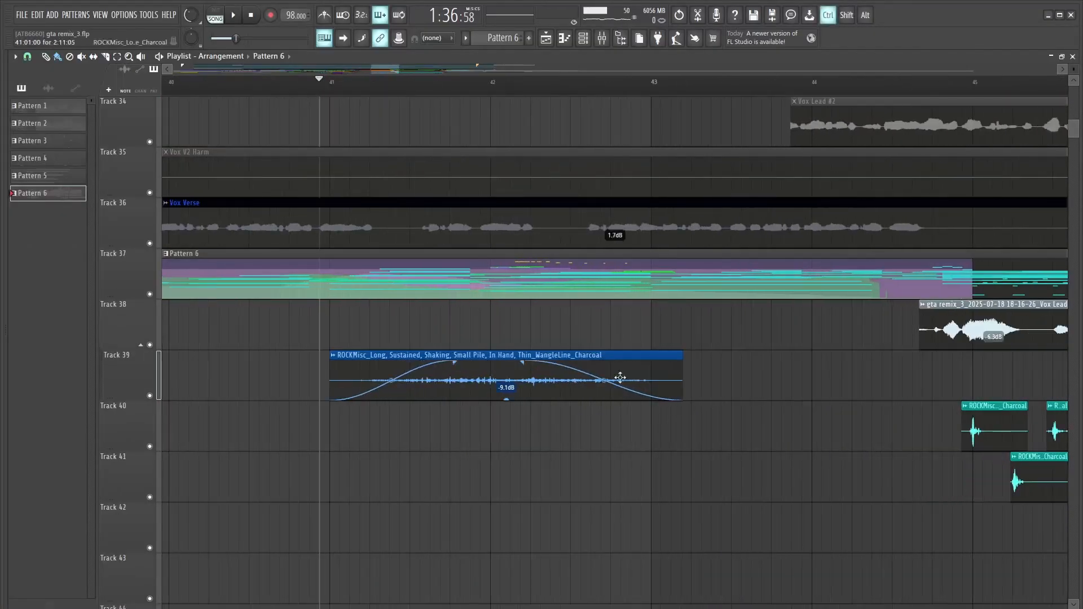
pyautogui.scroll(1, 534, 383)
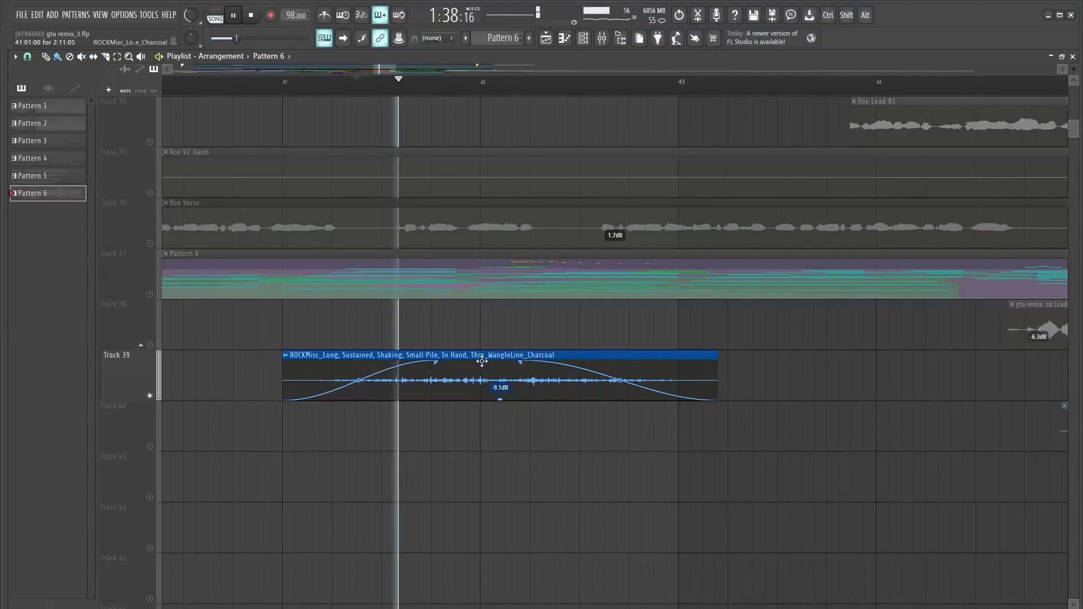
pyautogui.doubleClick(482, 363)
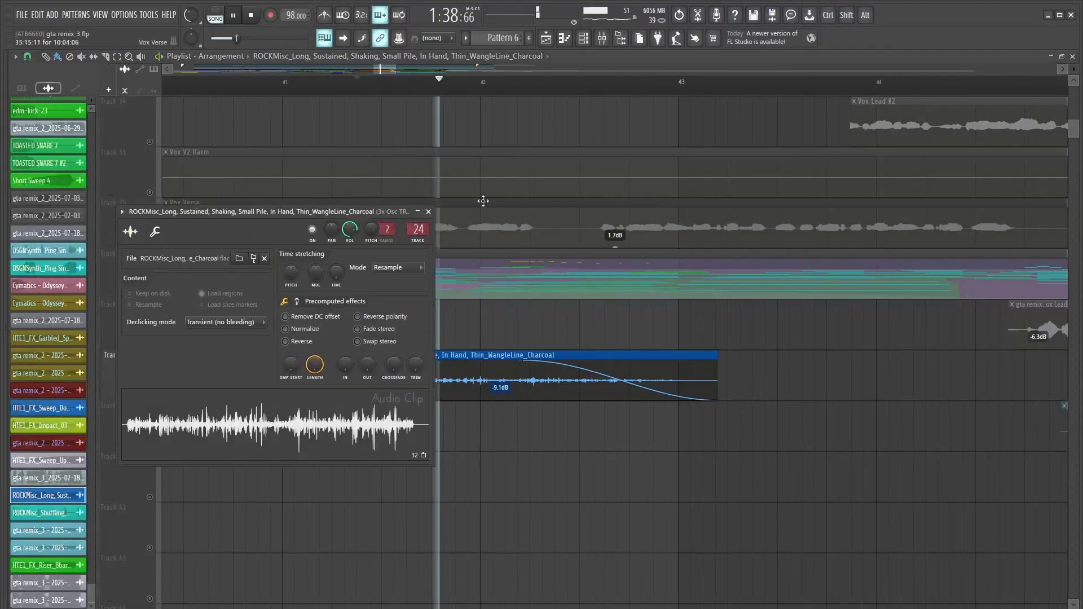
pyautogui.click(600, 42)
pyautogui.scroll(-2, 611, 246)
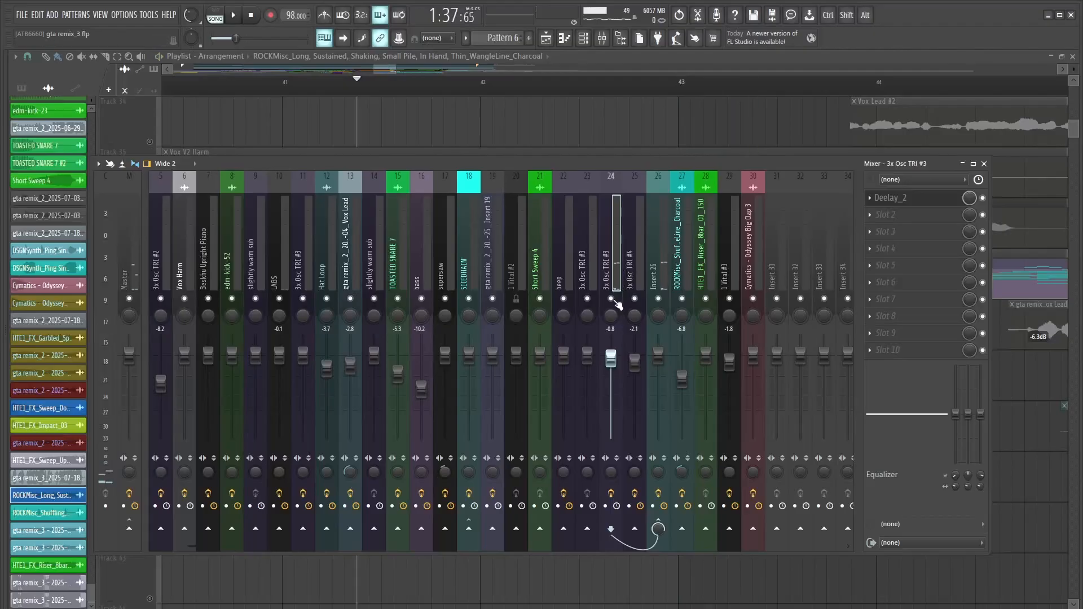
# - Inspect the Deelay_2 effect on the shaking clip's 3x Osc TRI #3 mixer track and toggle that track's solo
pyautogui.click(908, 198)
pyautogui.click(955, 342)
pyautogui.rightClick(611, 299)
pyautogui.press('F9')
pyautogui.press('space')
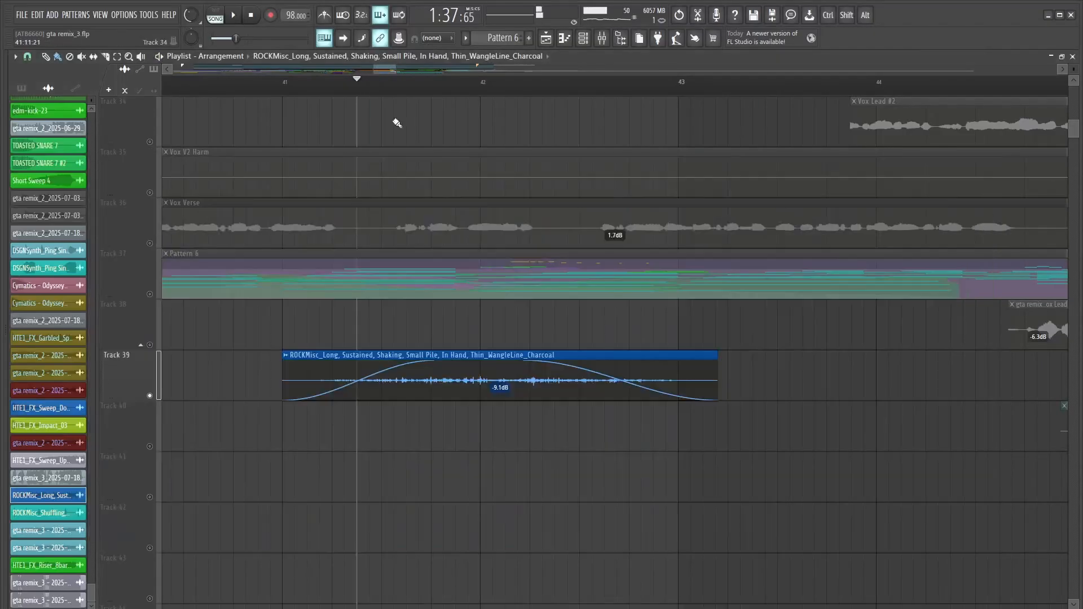
# - Show Pattern 6's Layer notes in the piano roll and play them briefly around bar 6
pyautogui.doubleClick(160, 257)
pyautogui.scroll(5, 235, 90)
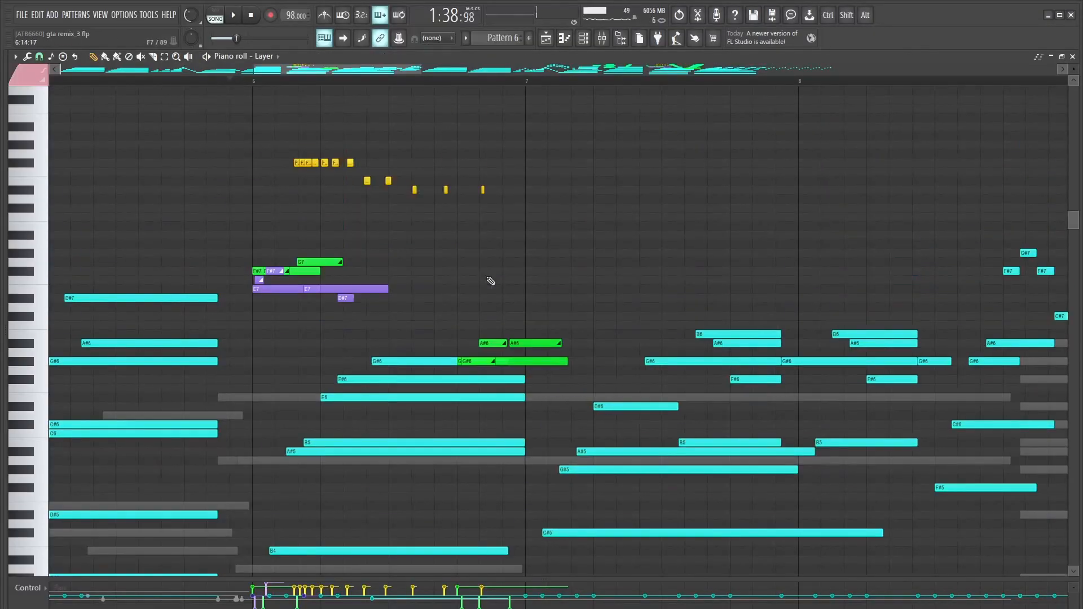
pyautogui.press('space')
pyautogui.press('space')
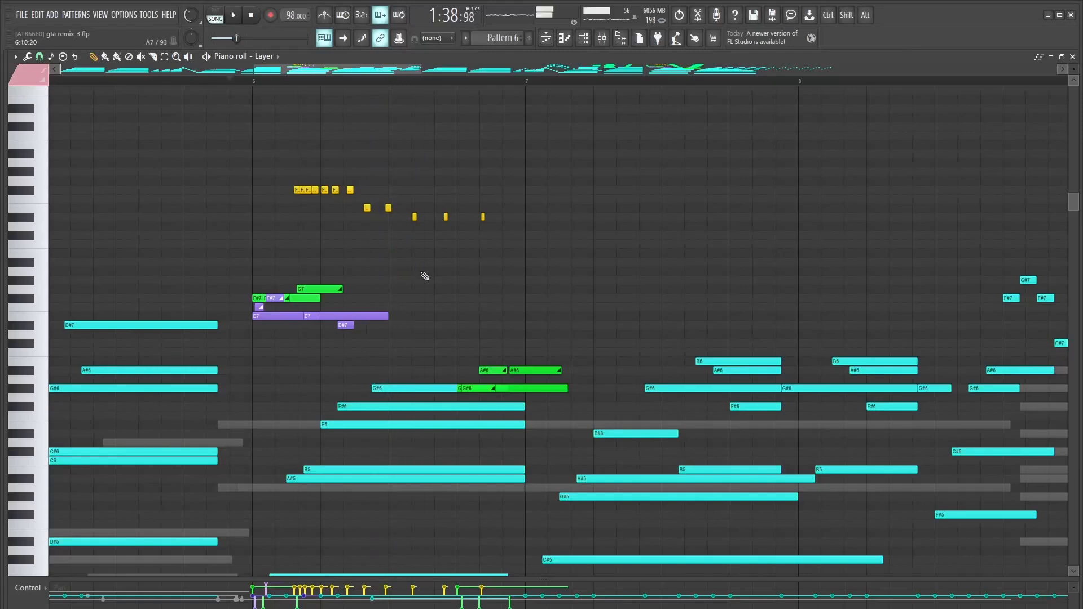
# - Examine the coloured slide notes and chords of the Layer from bar 6, and play them through to bar 9
pyautogui.scroll(2, 423, 274)
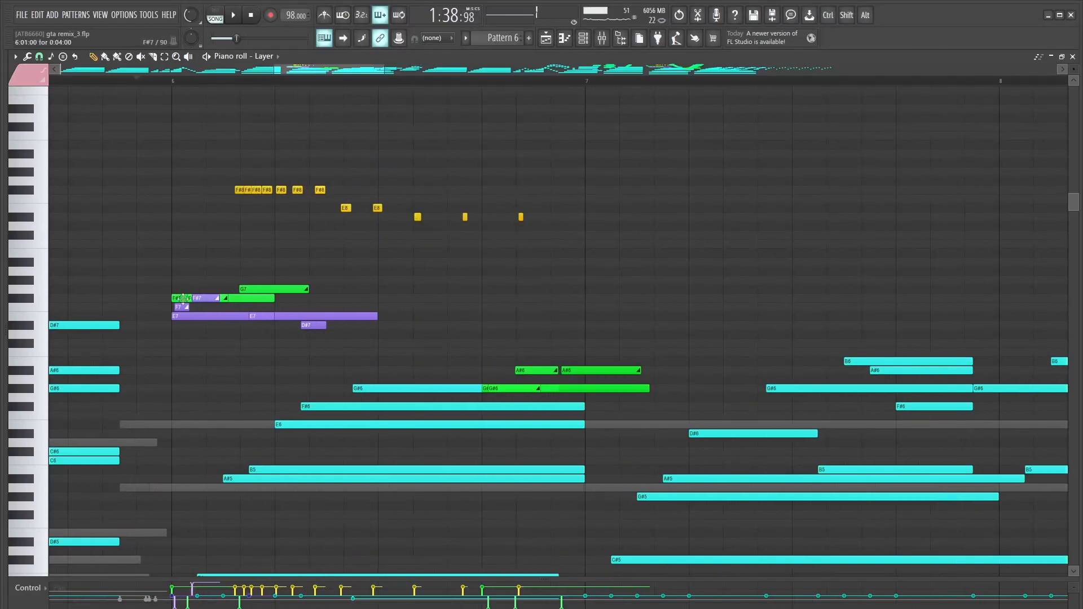
pyautogui.press('y')
pyautogui.moveTo(175, 83); pyautogui.dragTo(691, 183)
pyautogui.click(95, 58)
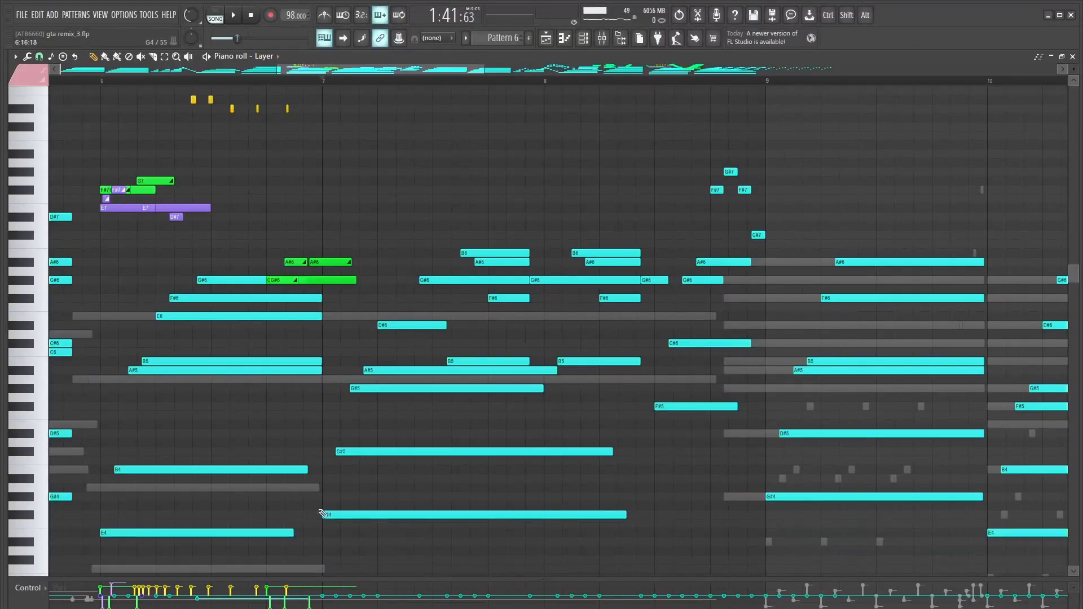
pyautogui.press('space')
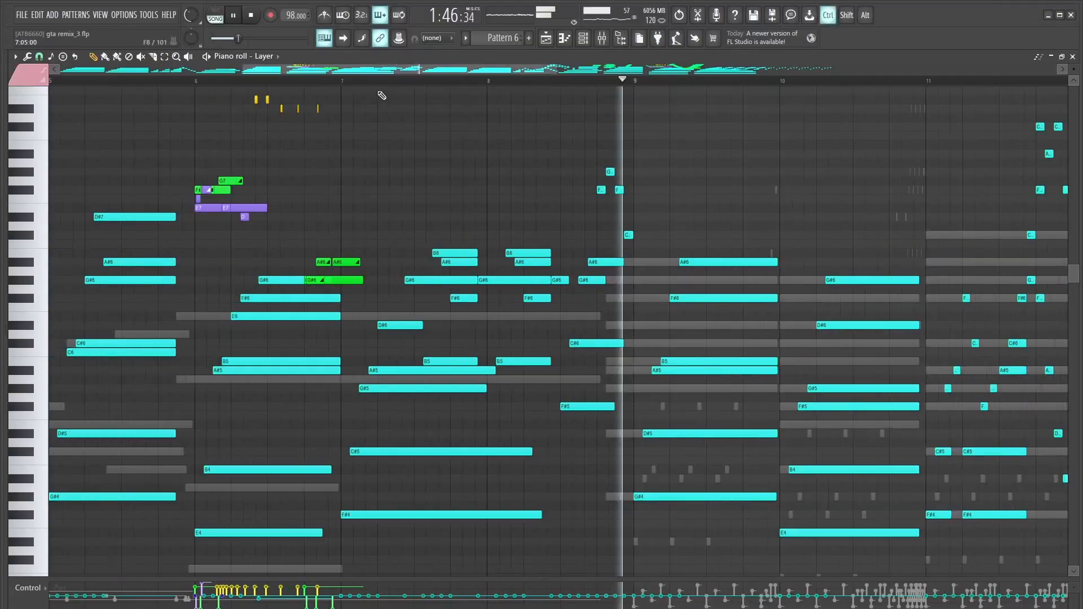
pyautogui.press('space')
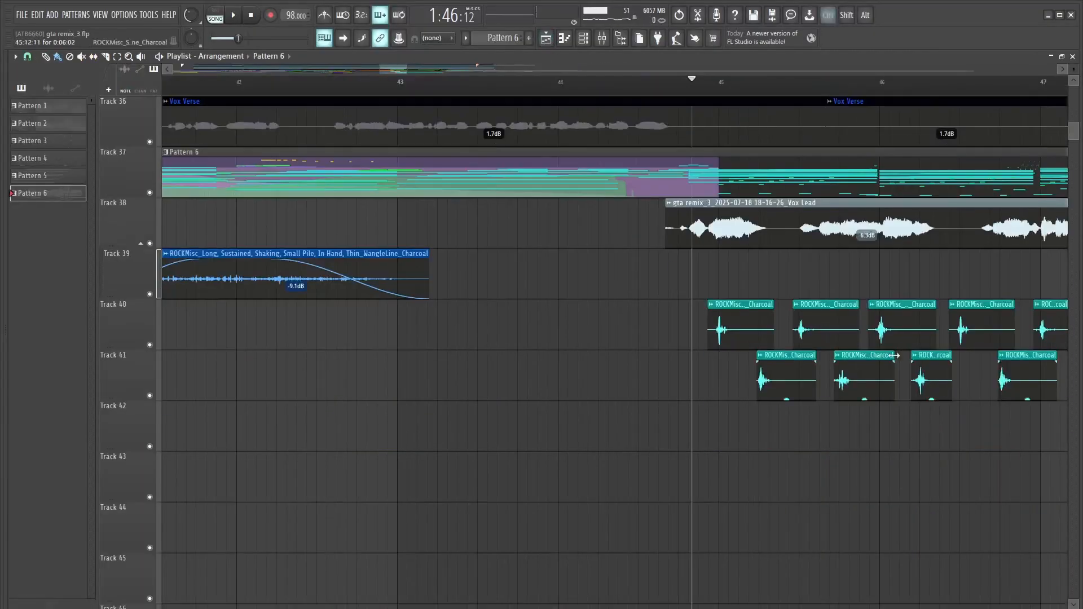
# - Play the section around bar 45 and inspect the 1Fruity Parametric EQ 2 curve on the bass mixer track
pyautogui.scroll(2, 896, 355)
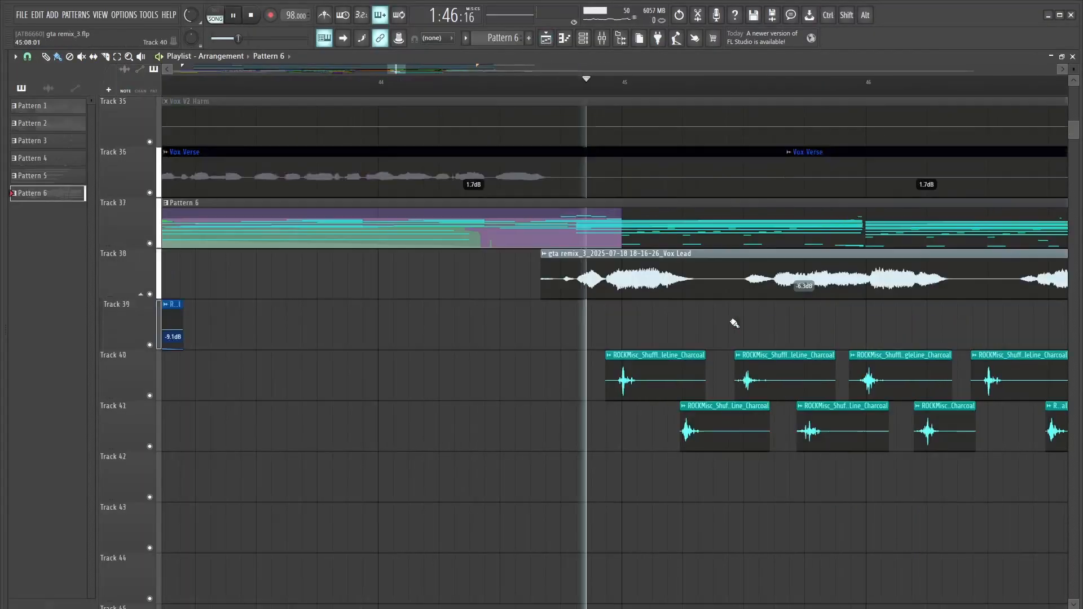
pyautogui.press('F9')
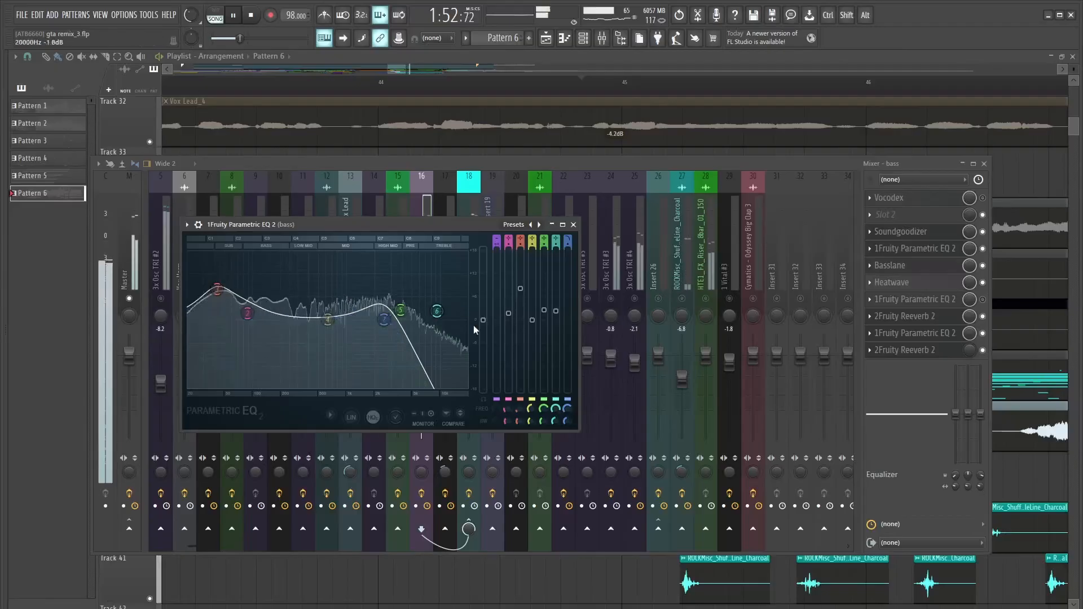
pyautogui.click(574, 225)
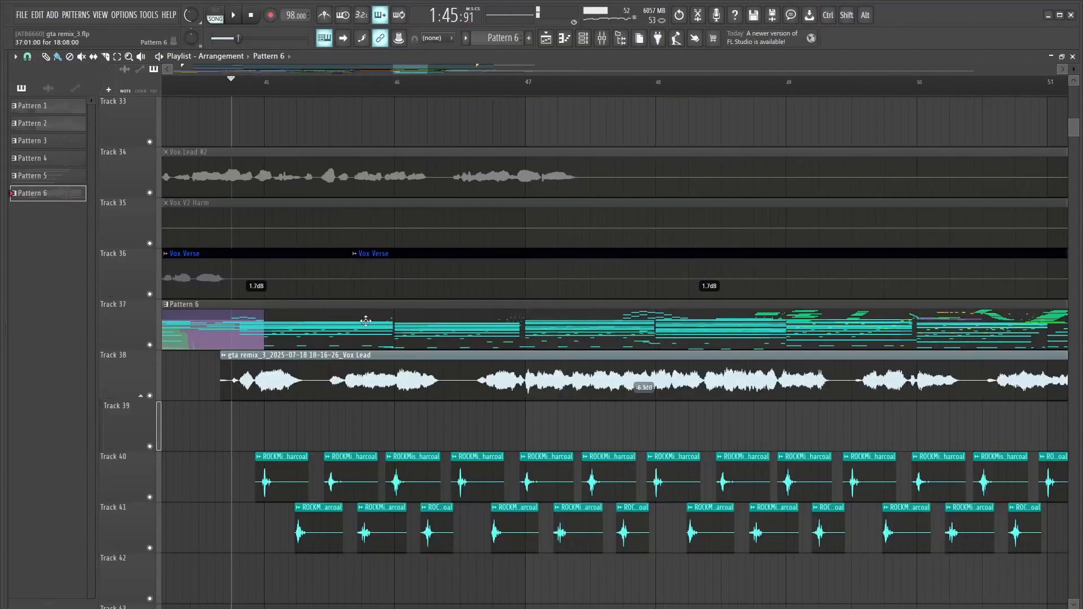
# - Show the beep channel's notes in Pattern 6's piano roll and play them from bar 9
pyautogui.doubleClick(366, 321)
pyautogui.click(331, 64)
pyautogui.click(889, 341)
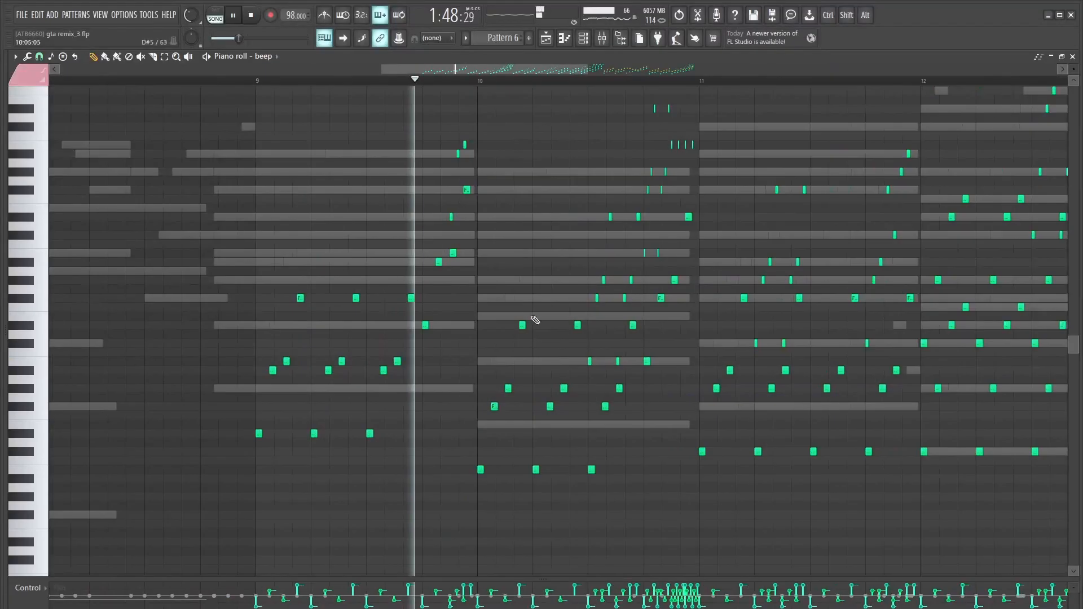
pyautogui.scroll(3, 580, 265)
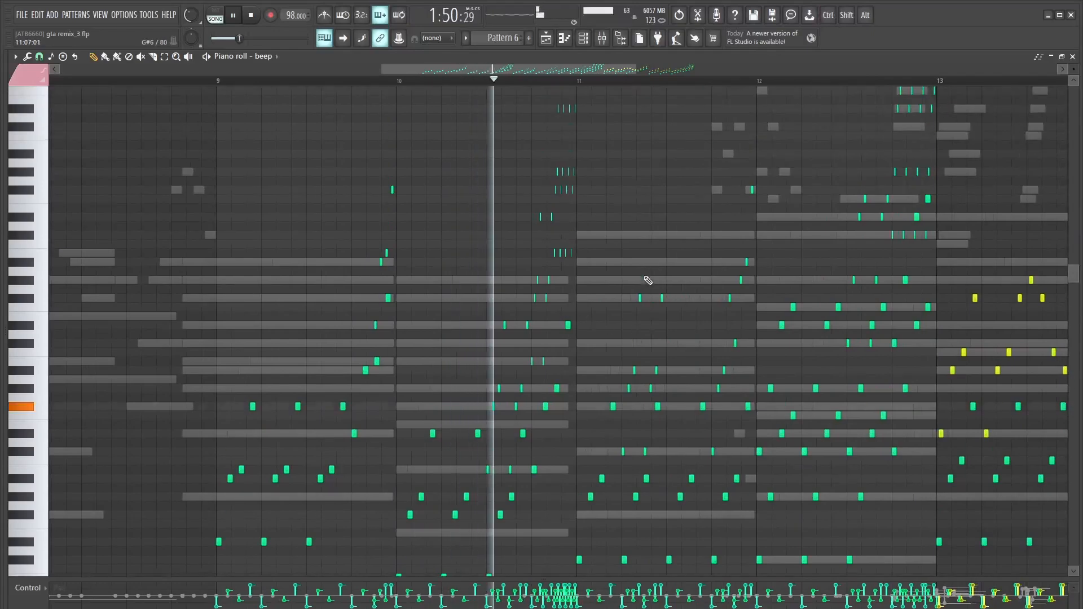
pyautogui.scroll(3, 609, 342)
pyautogui.press('space')
# - Examine the beep channel's arpeggio notes across bars 10 to 14 of Pattern 6
pyautogui.scroll(-1, 638, 300)
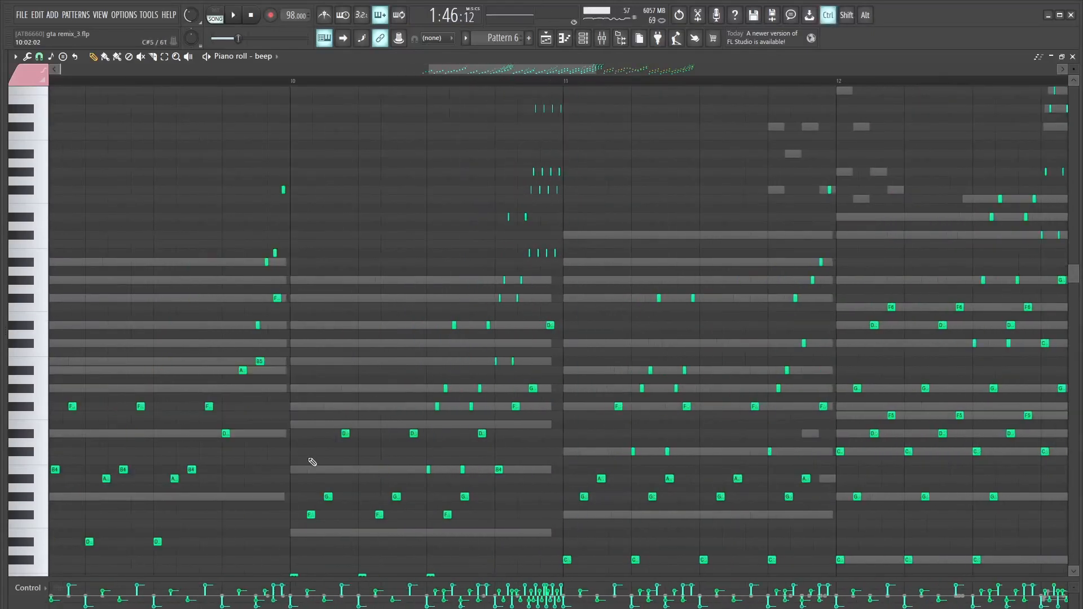
pyautogui.scroll(3, 313, 463)
pyautogui.scroll(-3, 330, 470)
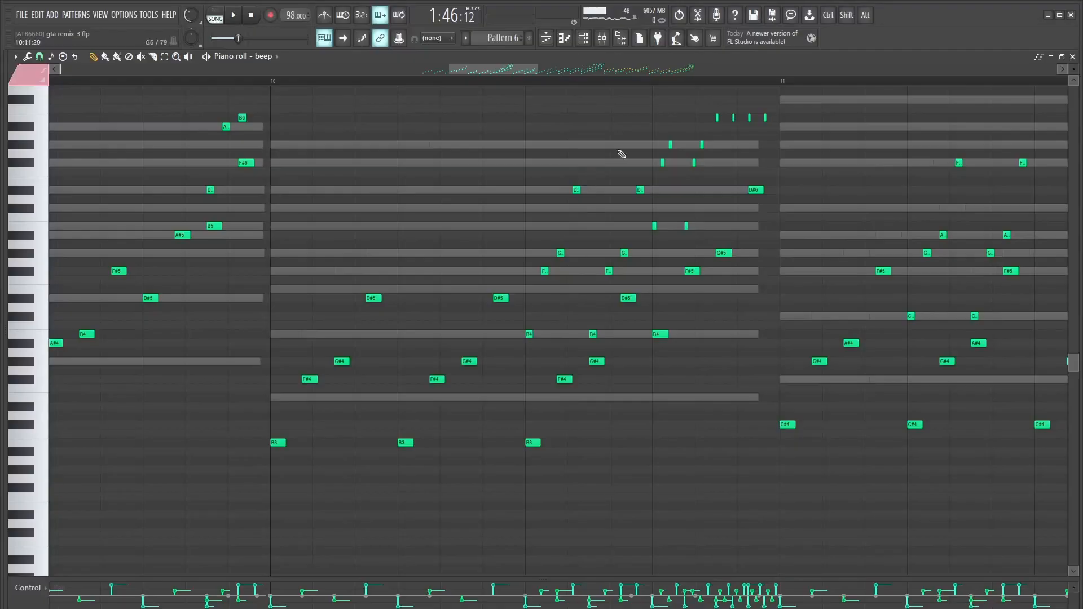
pyautogui.scroll(4, 665, 265)
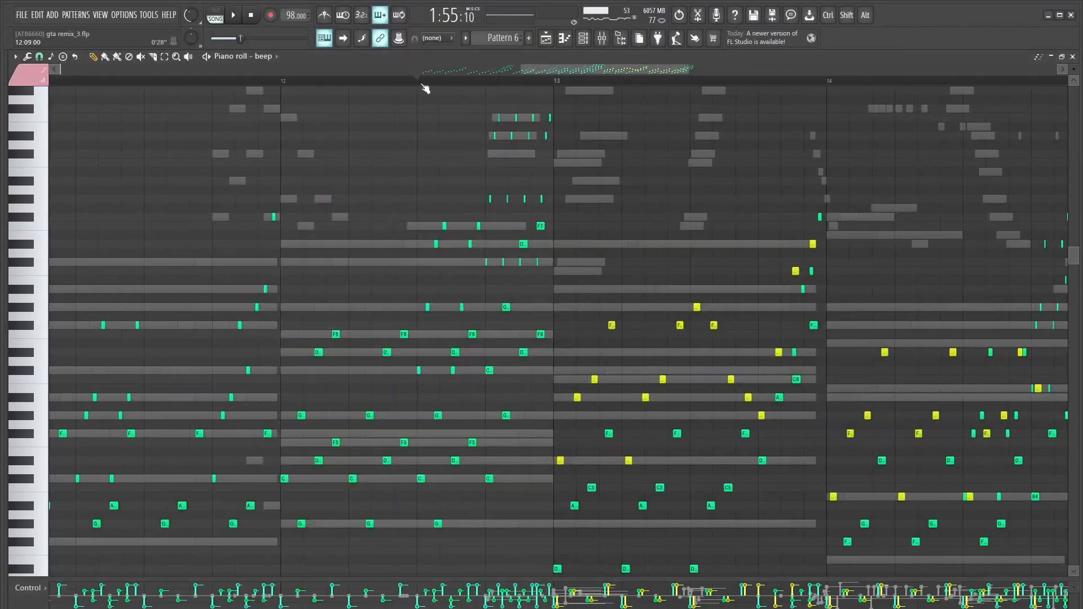
# - Play Pattern 6's Layer from around bar 9 with the mixer shown, and open the 3x Osc TRI #4 channel settings
pyautogui.press('space')
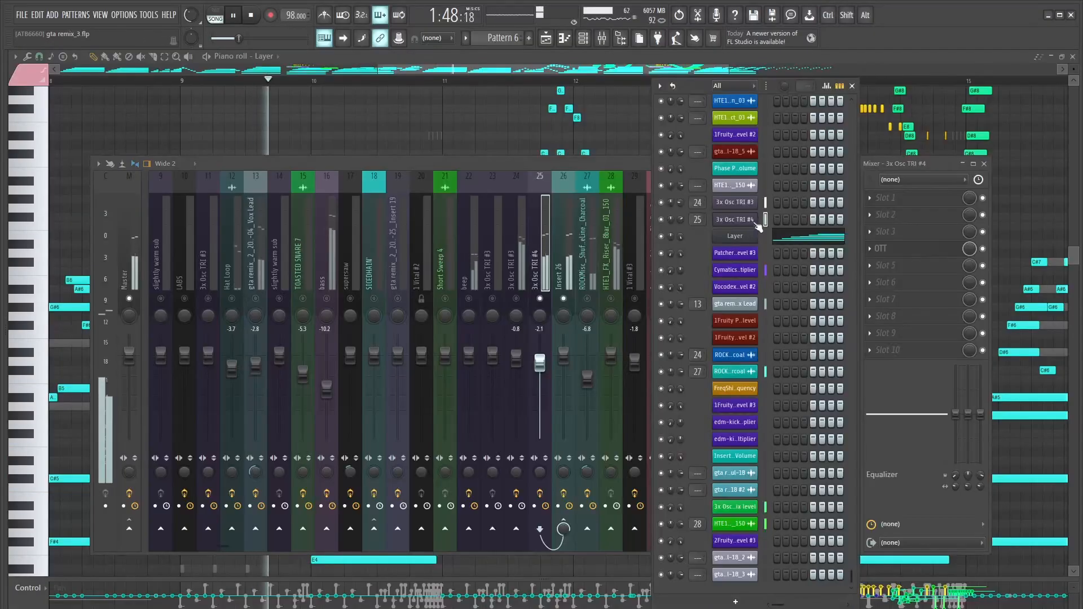
pyautogui.click(736, 221)
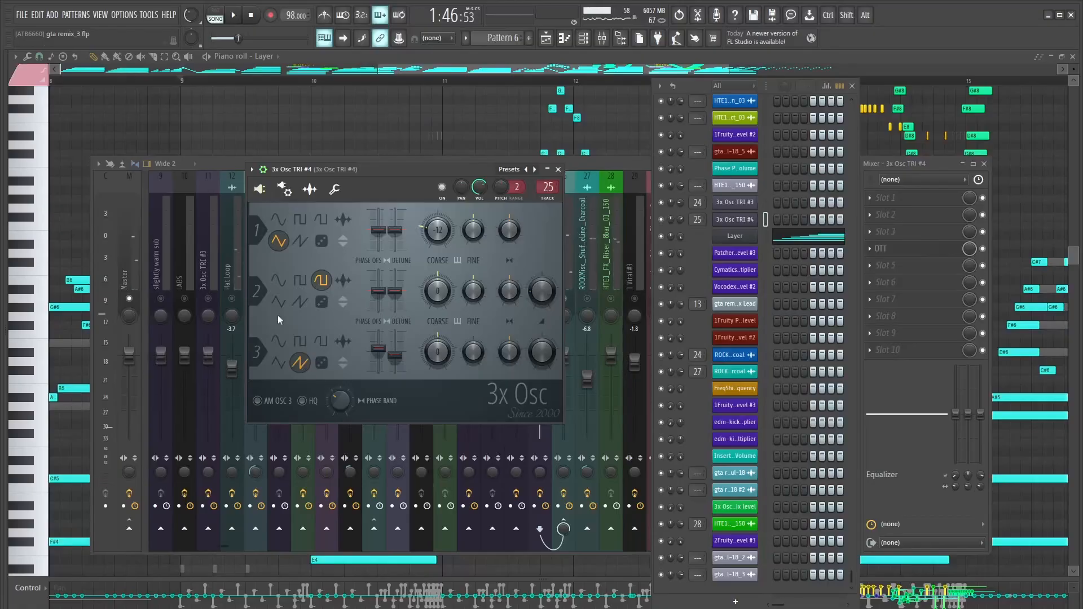
# - Close the 3x Osc TRI #4 settings and play the Layer from around bar 9 with its mixer tracks shown
pyautogui.press('space')
pyautogui.click(557, 169)
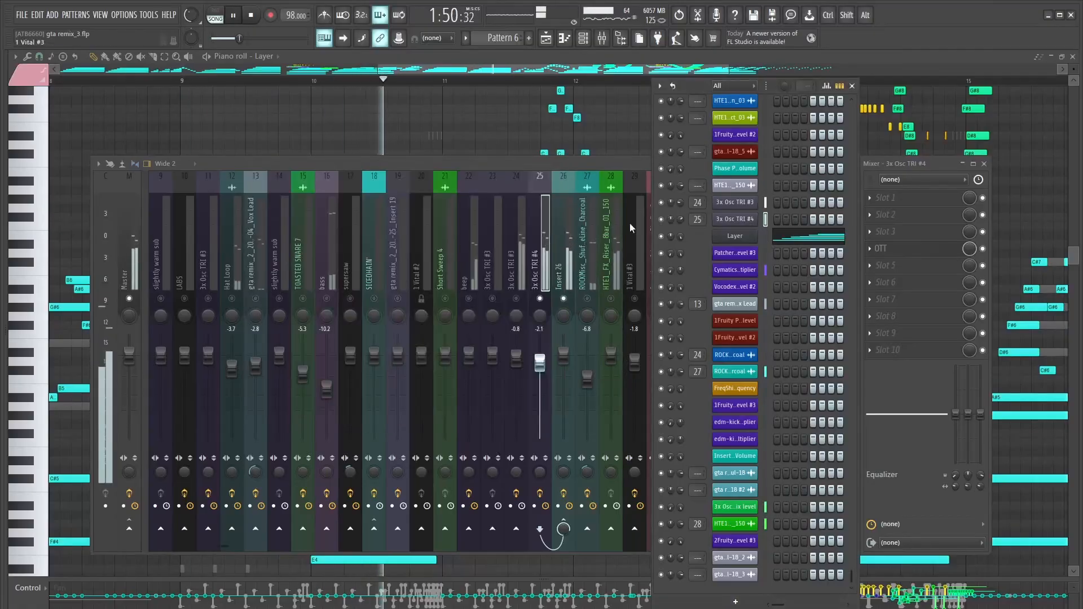
pyautogui.click(540, 305)
pyautogui.press('space')
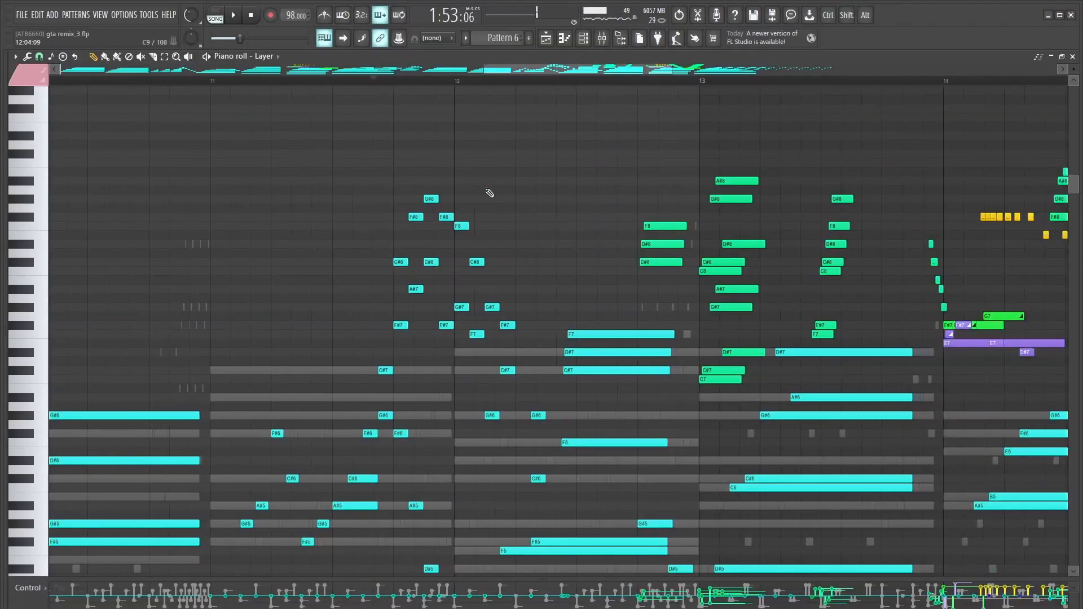
# - Play the Layer's rising notes just before bar 12 of Pattern 6 and inspect the notes around bar 13
pyautogui.scroll(-3, 488, 188)
pyautogui.scroll(3, 435, 283)
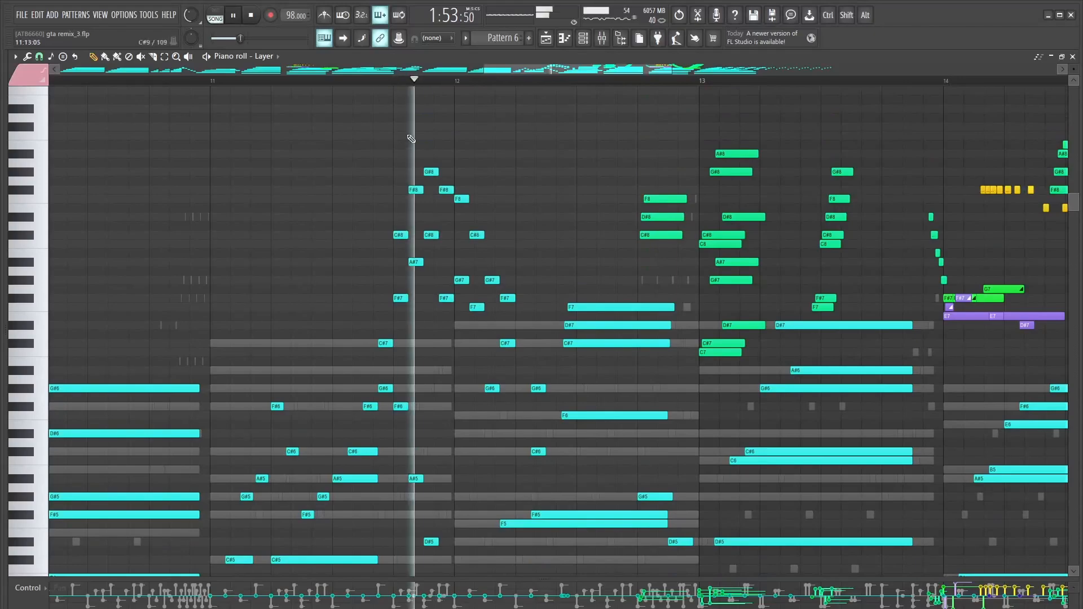
pyautogui.press('space')
pyautogui.scroll(2, 359, 296)
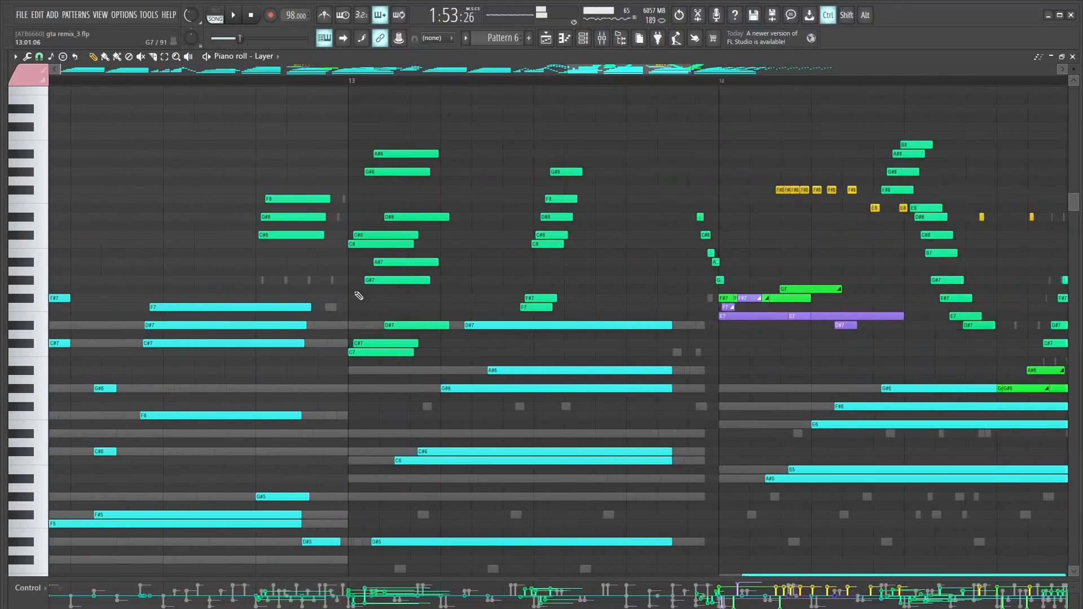
pyautogui.scroll(1, 359, 296)
# - Scrub across Pattern 6's Layer notes from bar 13 onward with the Playback tool
pyautogui.click(190, 57)
pyautogui.moveTo(321, 180); pyautogui.dragTo(1078, 137)
pyautogui.scroll(-5, 375, 208)
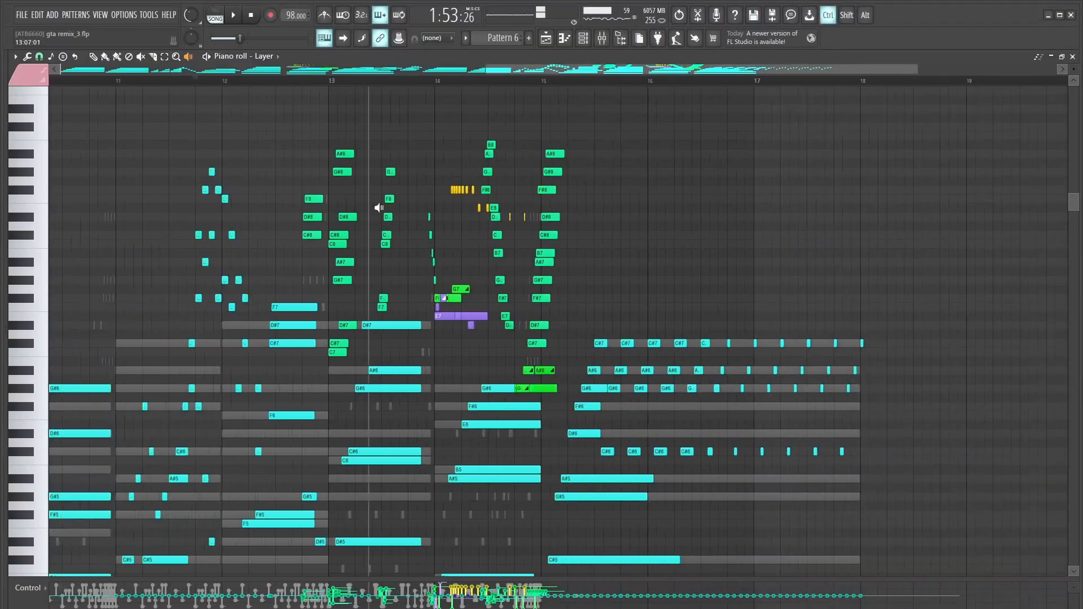
pyautogui.scroll(3, 531, 223)
# - Scrub through the Layer's rising note run around bar 15 and examine the repeating notes that follow
pyautogui.scroll(2, 458, 271)
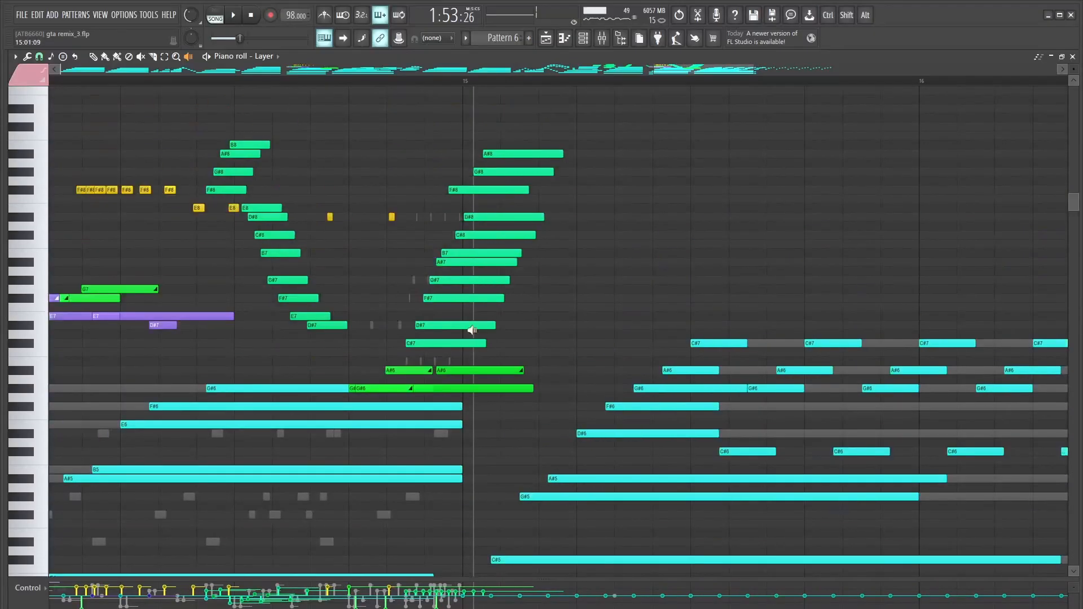
pyautogui.scroll(1, 406, 265)
pyautogui.moveTo(377, 271); pyautogui.dragTo(702, 260)
pyautogui.scroll(-5, 412, 166)
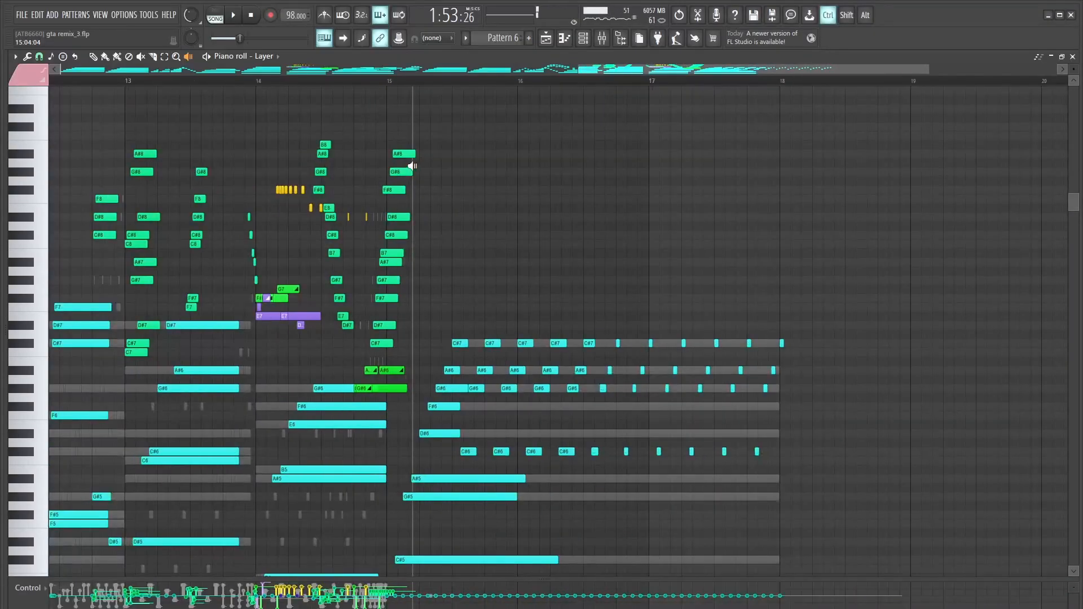
pyautogui.scroll(3, 339, 156)
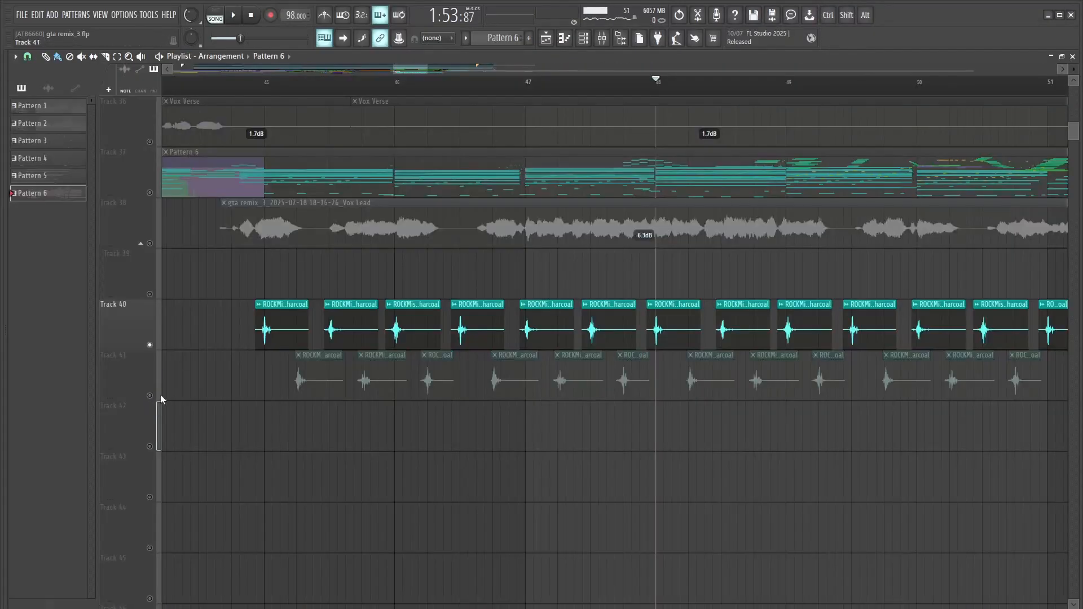
# - Play the texture tracks around bars 45 to 47 in isolation: the shuffling percussion, the ride and the HTE1_FX_Riser clip
pyautogui.click(158, 396)
pyautogui.press('space')
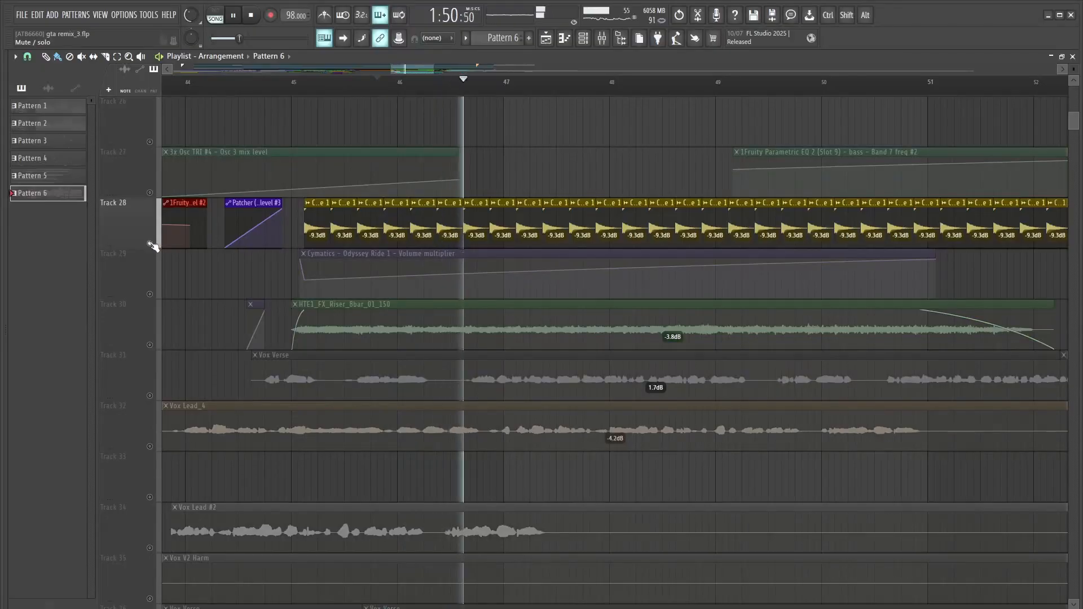
pyautogui.rightClick(151, 244)
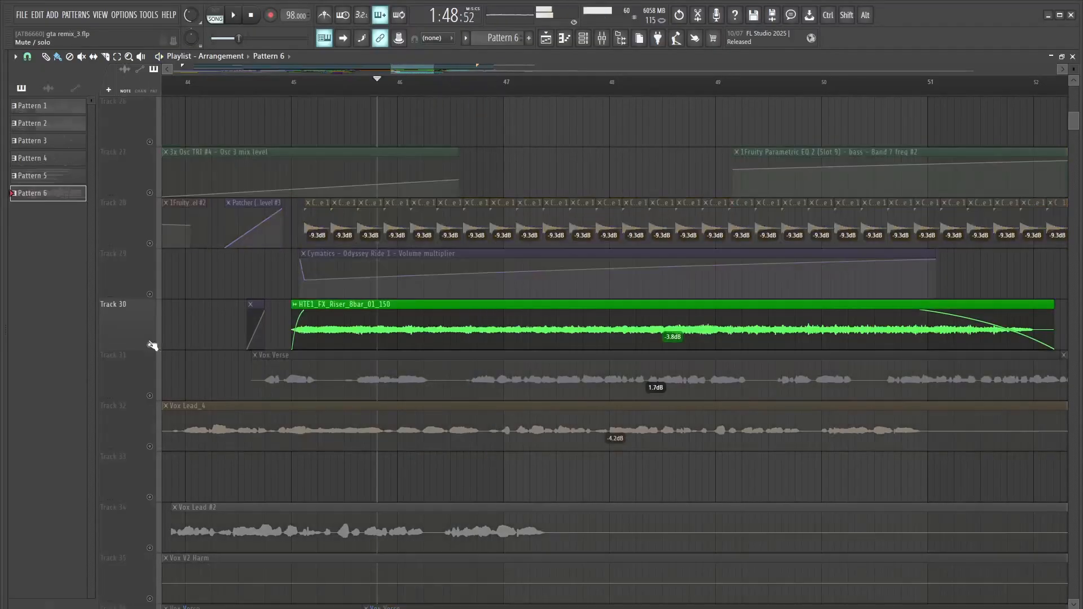
pyautogui.scroll(-3, 316, 271)
pyautogui.scroll(-5, 315, 271)
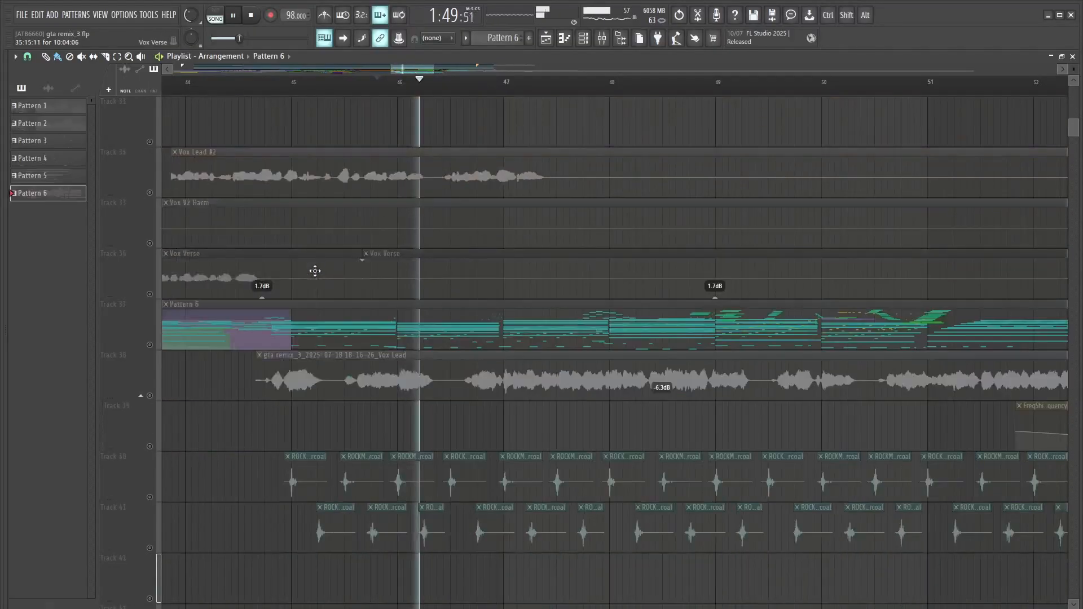
pyautogui.scroll(11, 314, 276)
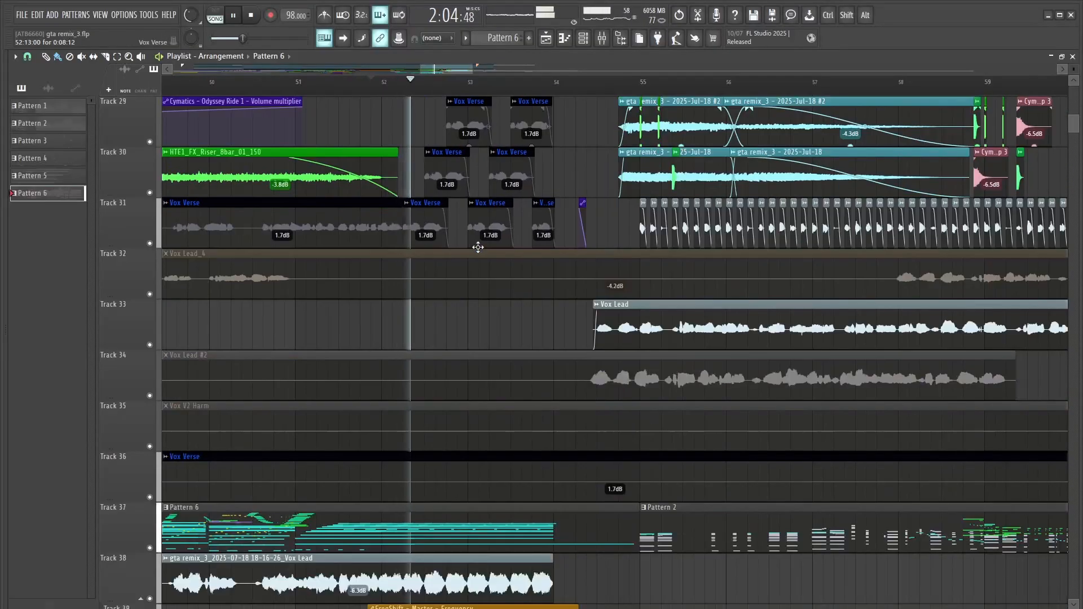
# - Isolate Tracks 29 to 31 in the playlist and play the overlapping Vox Verse chops from around bar 52
pyautogui.scroll(-3, 519, 469)
pyautogui.scroll(5, 511, 477)
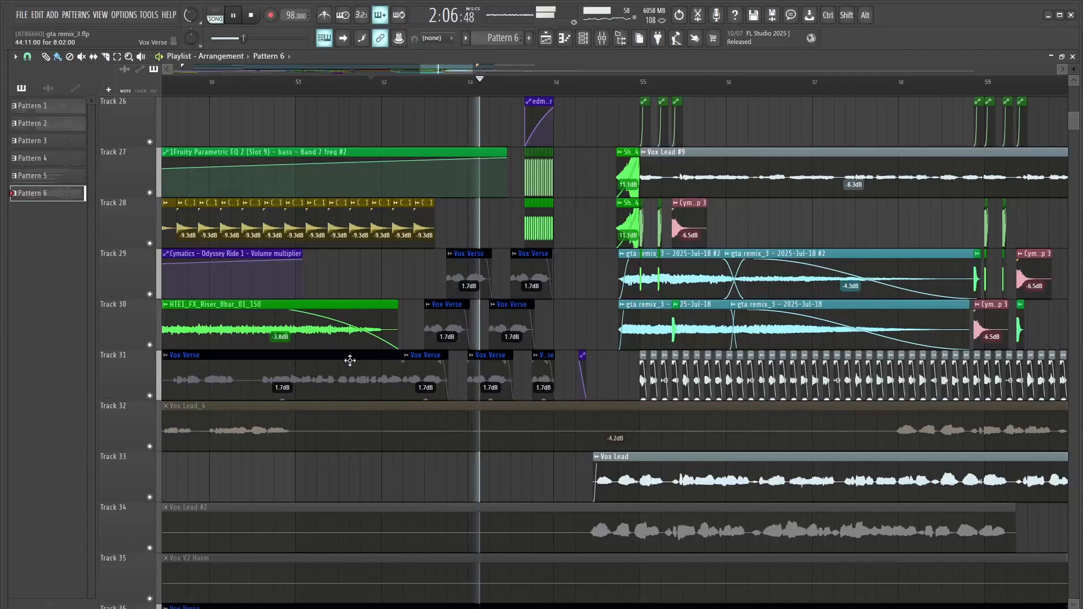
pyautogui.scroll(-2, 389, 358)
pyautogui.rightClick(149, 294)
pyautogui.press('space')
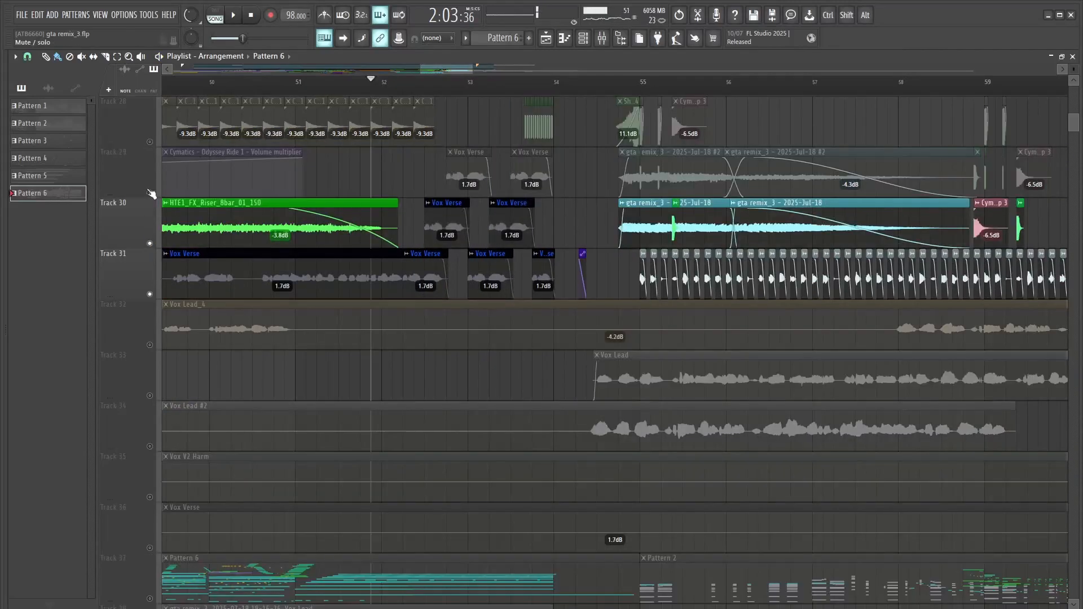
pyautogui.click(150, 193)
pyautogui.scroll(3, 485, 179)
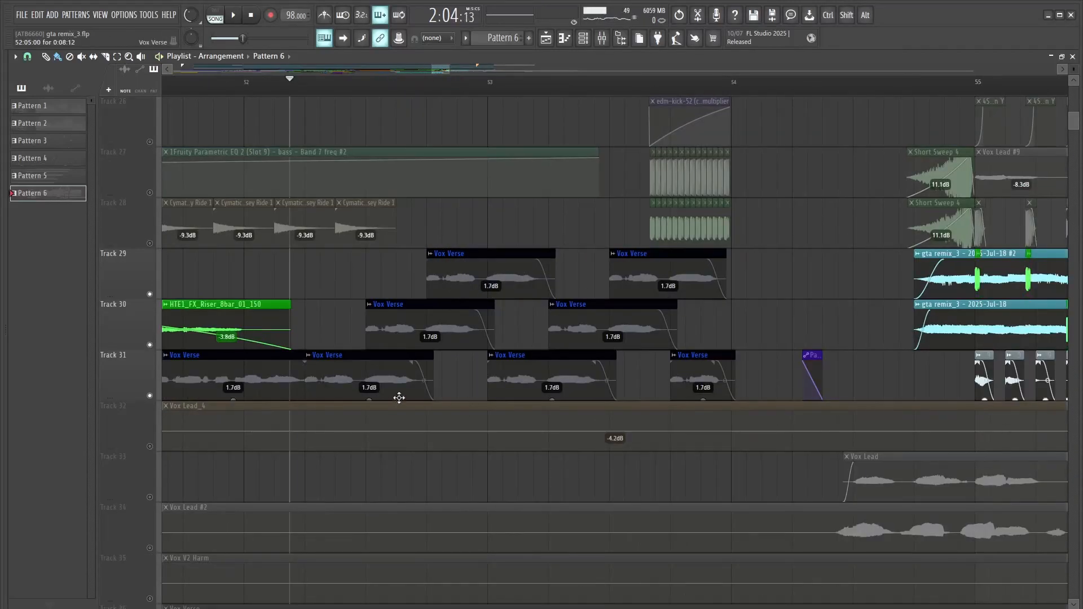
pyautogui.press('space')
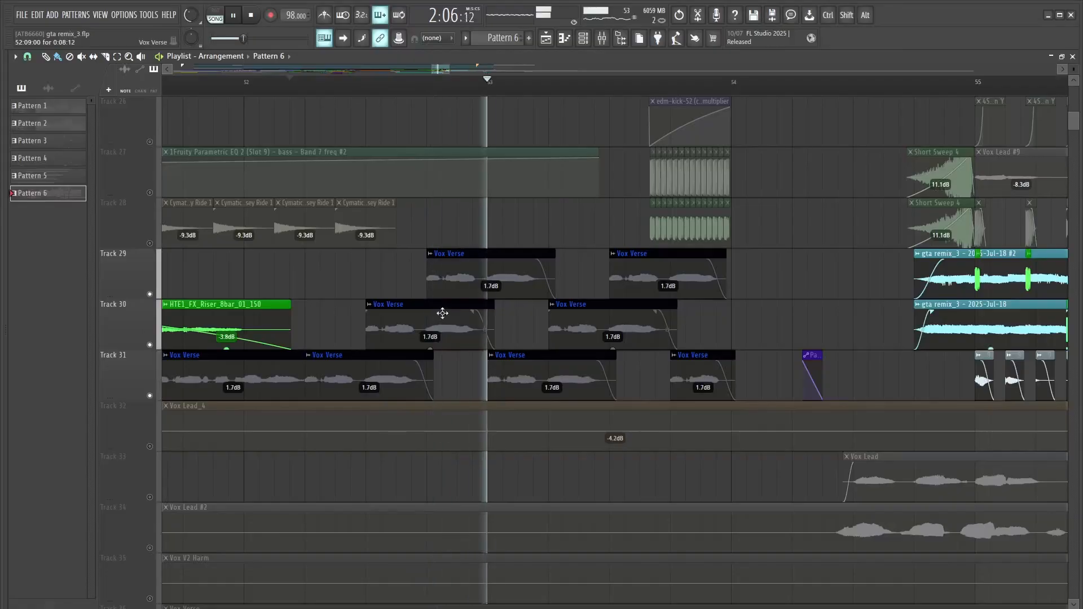
pyautogui.press('space')
# - Restore all playlist tracks, open the Master's Frequency Shifter and play its automated sweep from around bar 52
pyautogui.rightClick(143, 342)
pyautogui.click(131, 341)
pyautogui.click(157, 342)
pyautogui.click(137, 263)
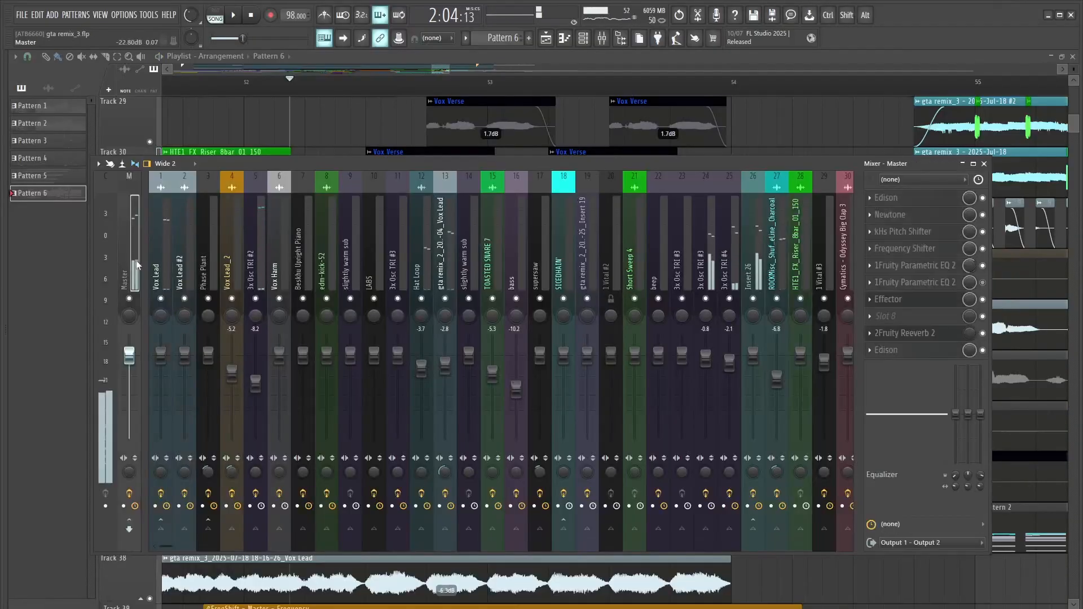
pyautogui.click(931, 249)
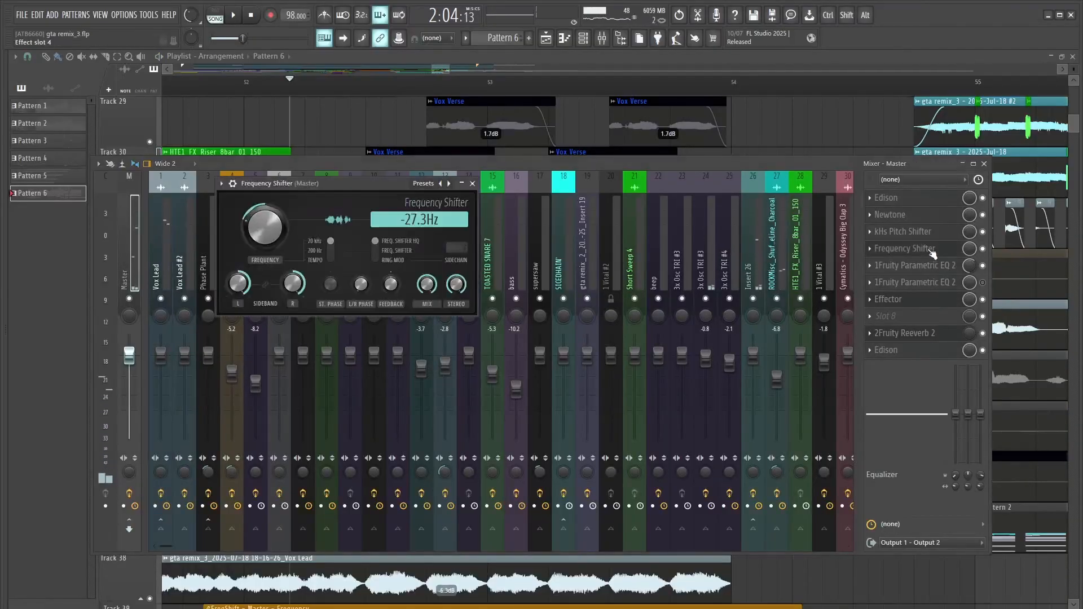
pyautogui.press('space')
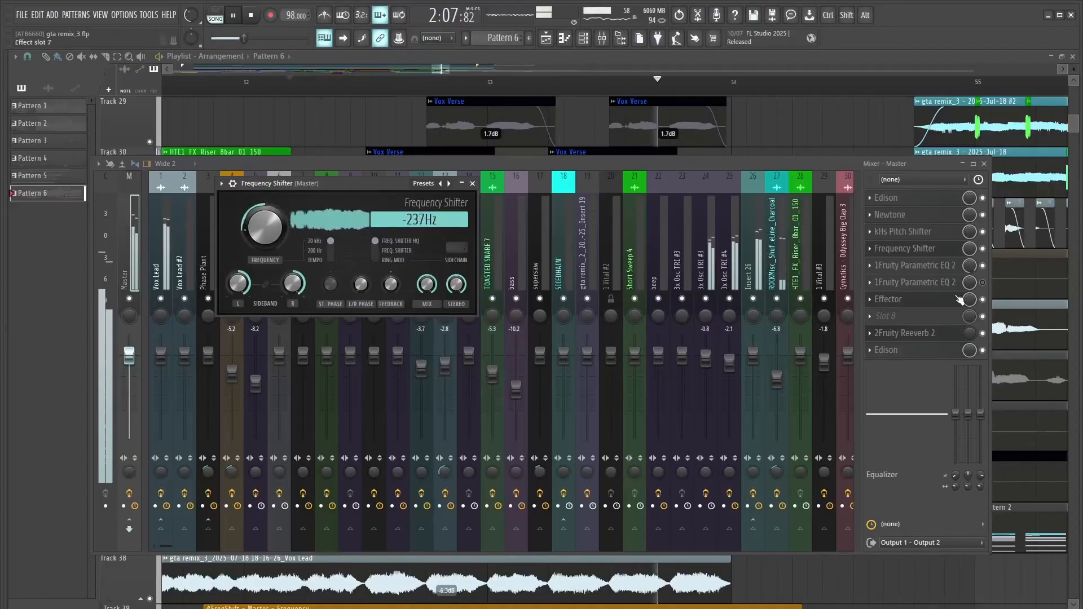
pyautogui.press('space')
pyautogui.press('F12')
# - Solo Tracks 25 to 28, play the kick fill before bar 54 with its volume automation, and restore all tracks
pyautogui.scroll(1, 596, 121)
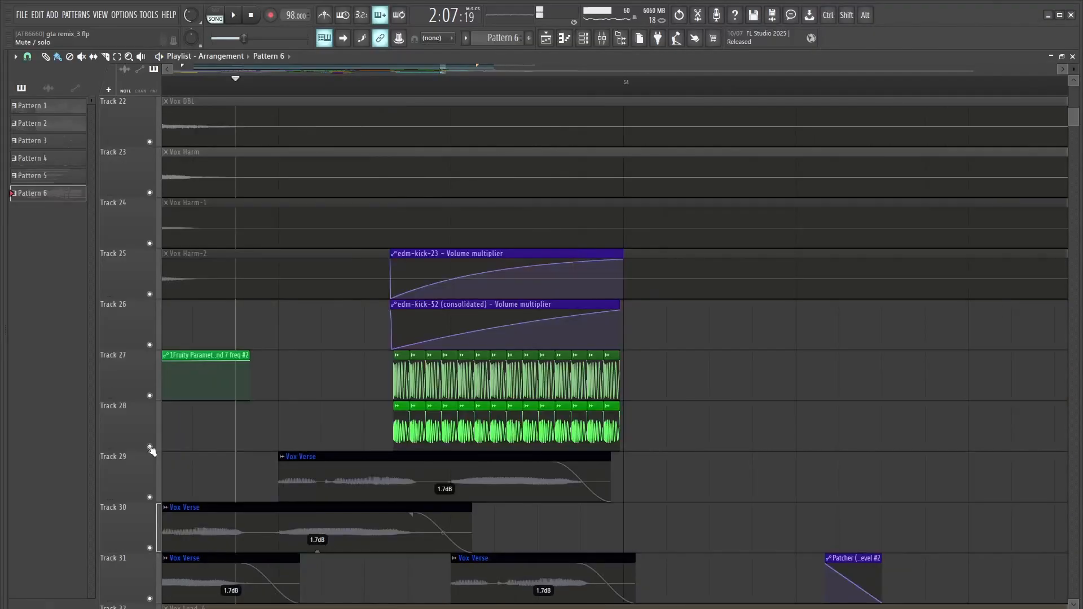
pyautogui.rightClick(149, 447)
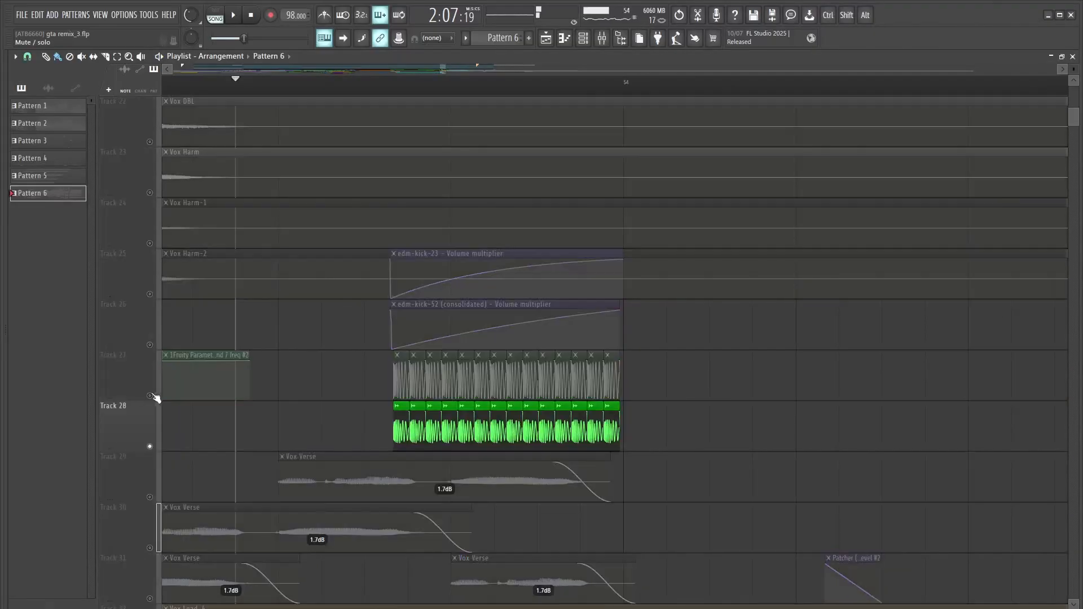
pyautogui.click(150, 396)
pyautogui.click(150, 346)
pyautogui.click(150, 295)
pyautogui.press('space')
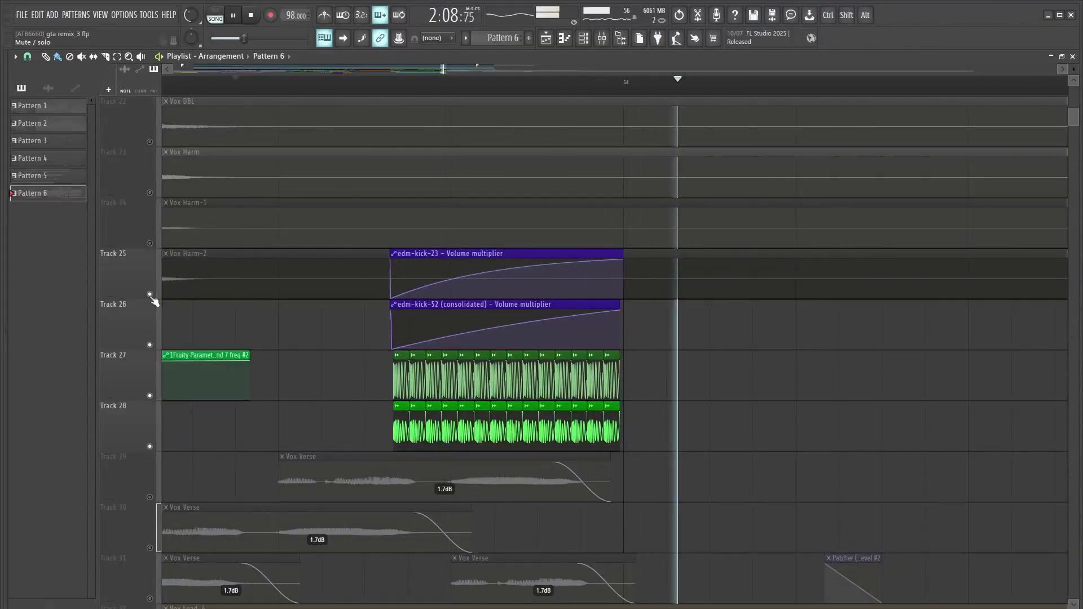
pyautogui.rightClick(150, 295)
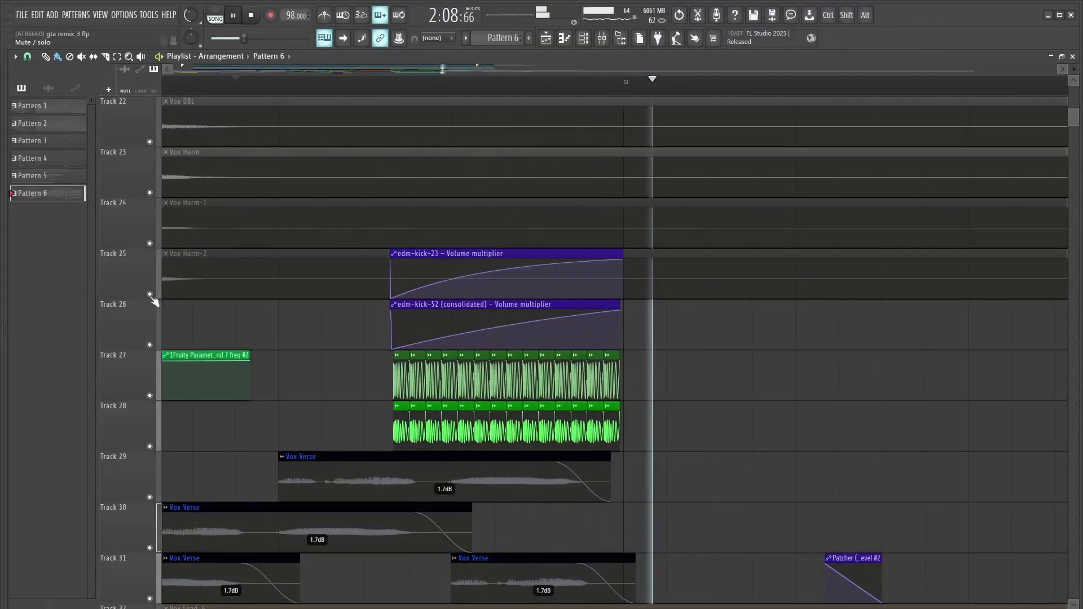
pyautogui.press('space')
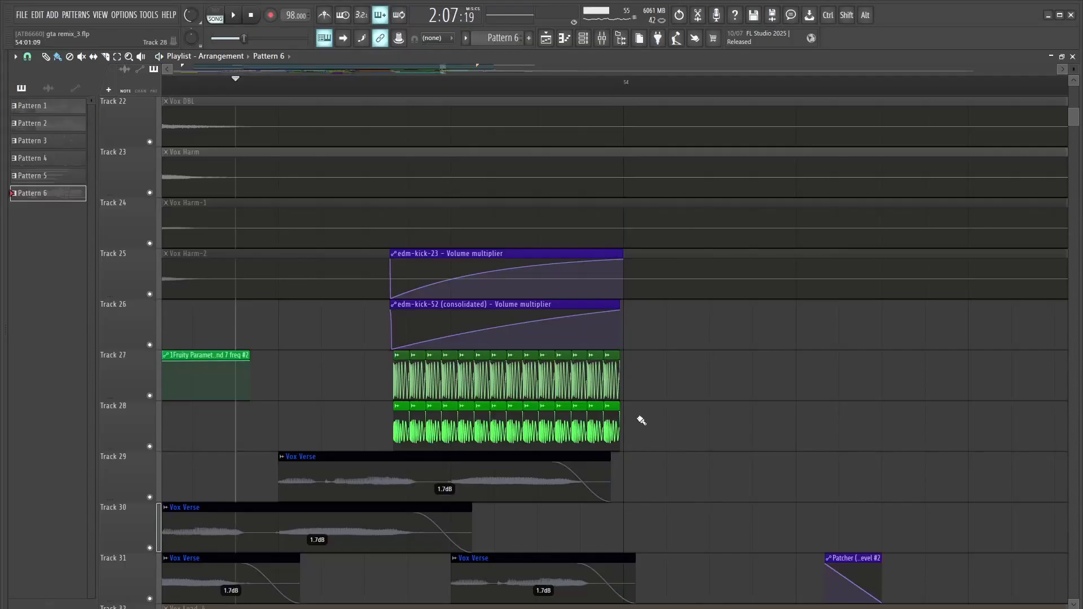
# - Examine the playlist arrangement around bars 49 to 59, including the riser, vocal chops, kick fill and remix audio clips
pyautogui.scroll(-4, 553, 327)
pyautogui.keyDown('ctrl'); pyautogui.scroll(-3, 643, 296); pyautogui.keyUp('ctrl')
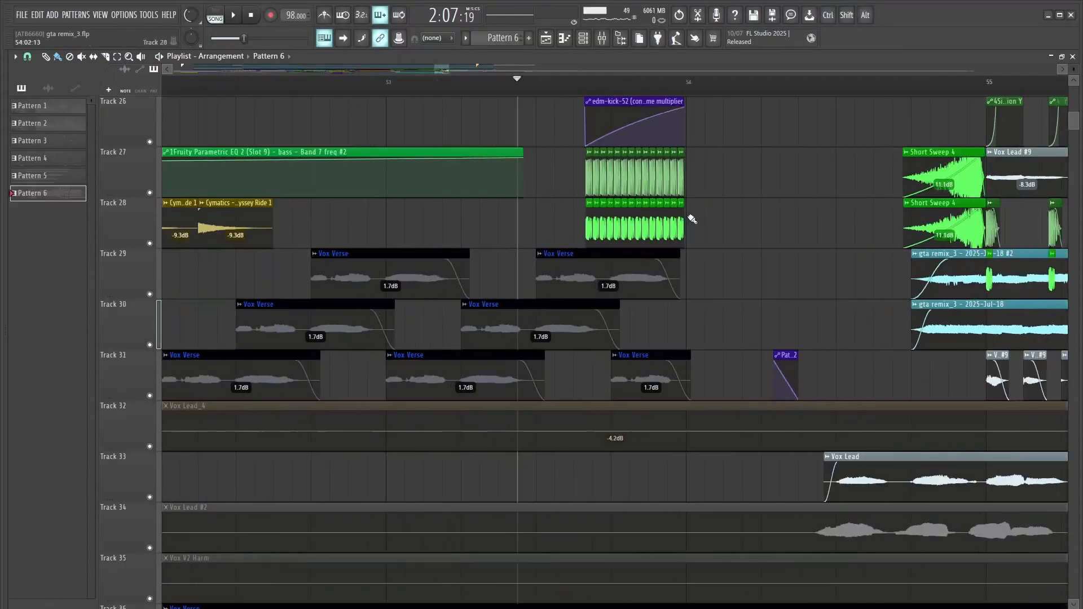
pyautogui.scroll(3, 581, 258)
pyautogui.keyDown('ctrl'); pyautogui.scroll(-4, 586, 262); pyautogui.keyUp('ctrl')
pyautogui.scroll(-2, 714, 296)
pyautogui.scroll(3, 670, 285)
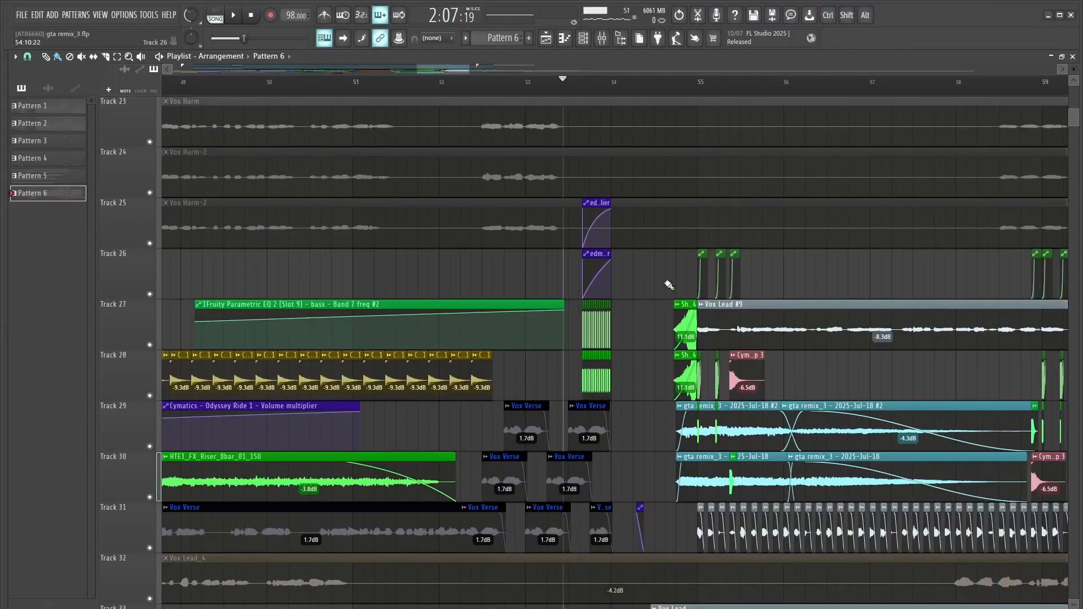
pyautogui.scroll(-1, 671, 327)
pyautogui.keyDown('ctrl'); pyautogui.scroll(-5, 684, 340); pyautogui.keyUp('ctrl')
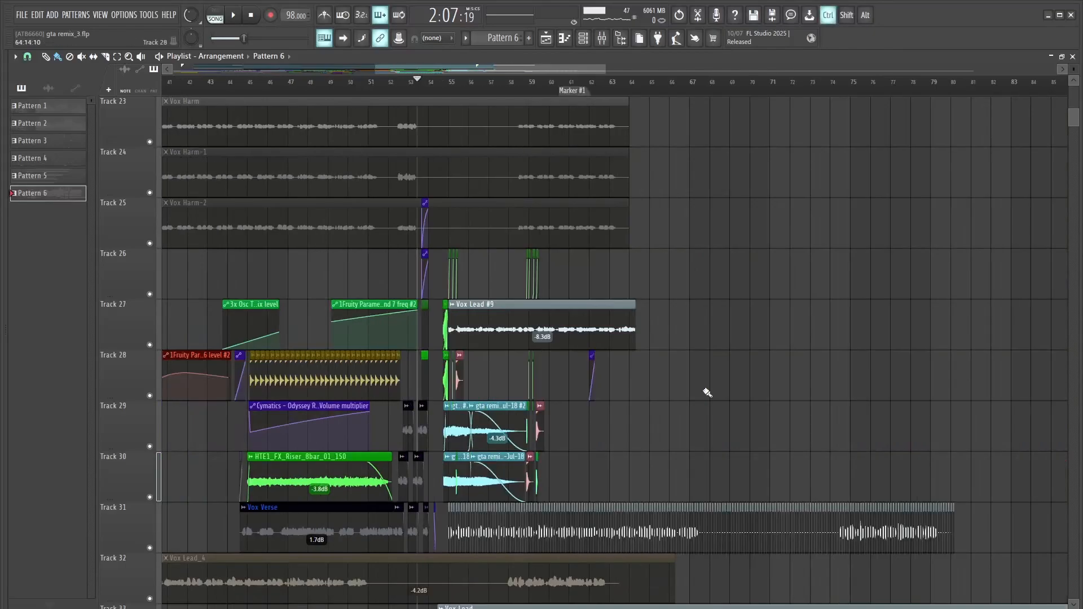
pyautogui.keyDown('ctrl'); pyautogui.scroll(2, 699, 389); pyautogui.keyUp('ctrl')
pyautogui.scroll(1, 620, 406)
pyautogui.scroll(-8, 389, 473)
pyautogui.scroll(7, 379, 485)
pyautogui.keyDown('ctrl'); pyautogui.scroll(7, 248, 349); pyautogui.keyUp('ctrl')
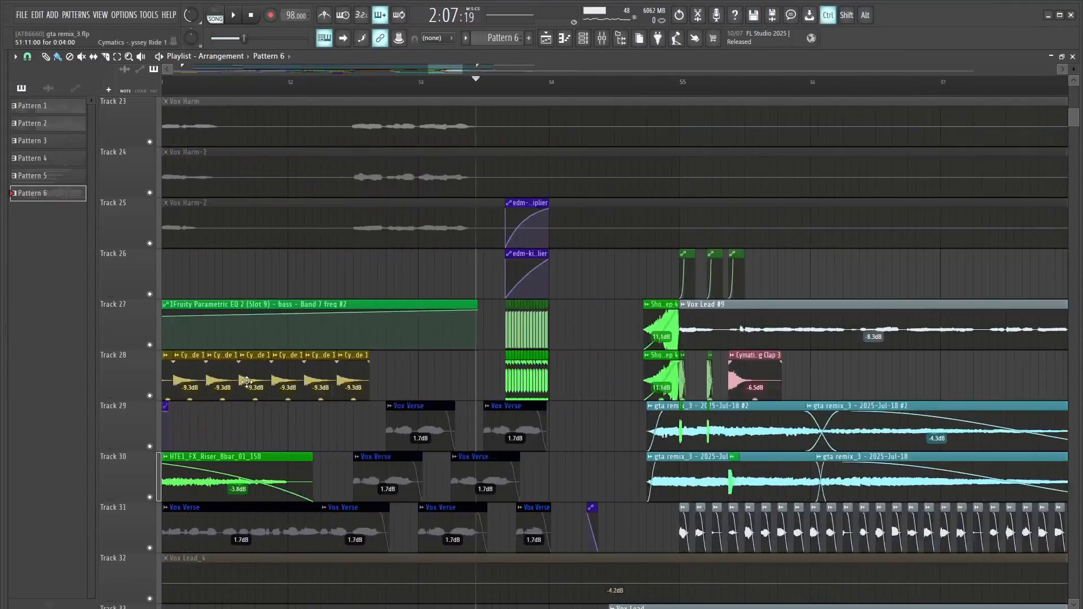
# - Show the automation clips on Tracks 39 to 43 and play the build-up just before bar 54
pyautogui.scroll(-8, 549, 293)
pyautogui.scroll(-2, 602, 245)
pyautogui.scroll(-4, 611, 273)
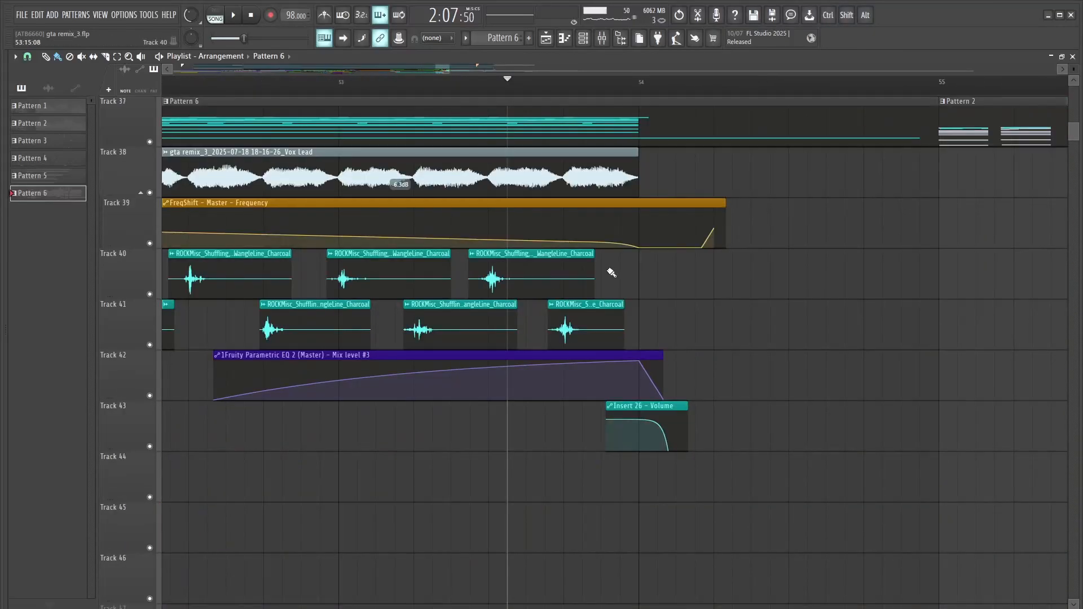
pyautogui.press('space')
pyautogui.scroll(2, 734, 417)
pyautogui.press('space')
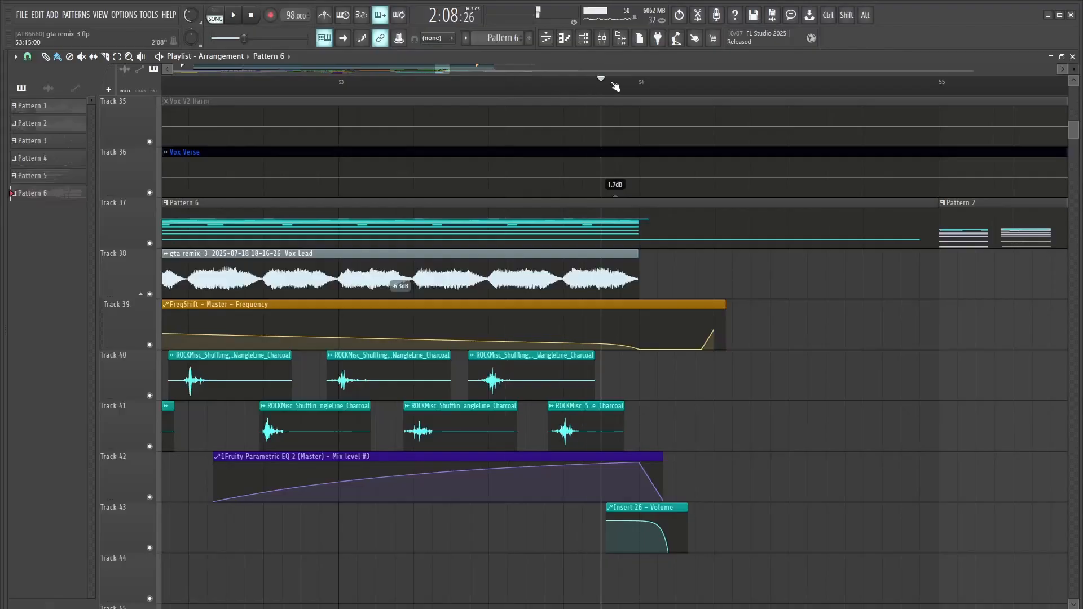
# - Move the playhead through bar 54 to the transition and play the start of the Vox Lead clip
pyautogui.moveTo(616, 86); pyautogui.dragTo(562, 77)
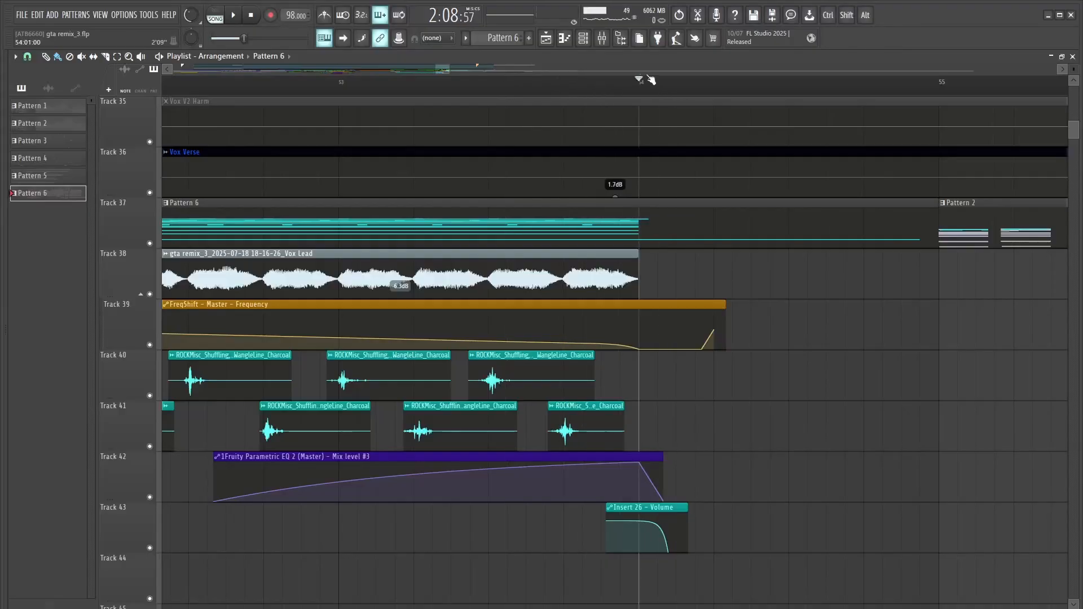
pyautogui.moveTo(652, 79); pyautogui.dragTo(698, 89)
pyautogui.scroll(4, 722, 107)
pyautogui.click(717, 87)
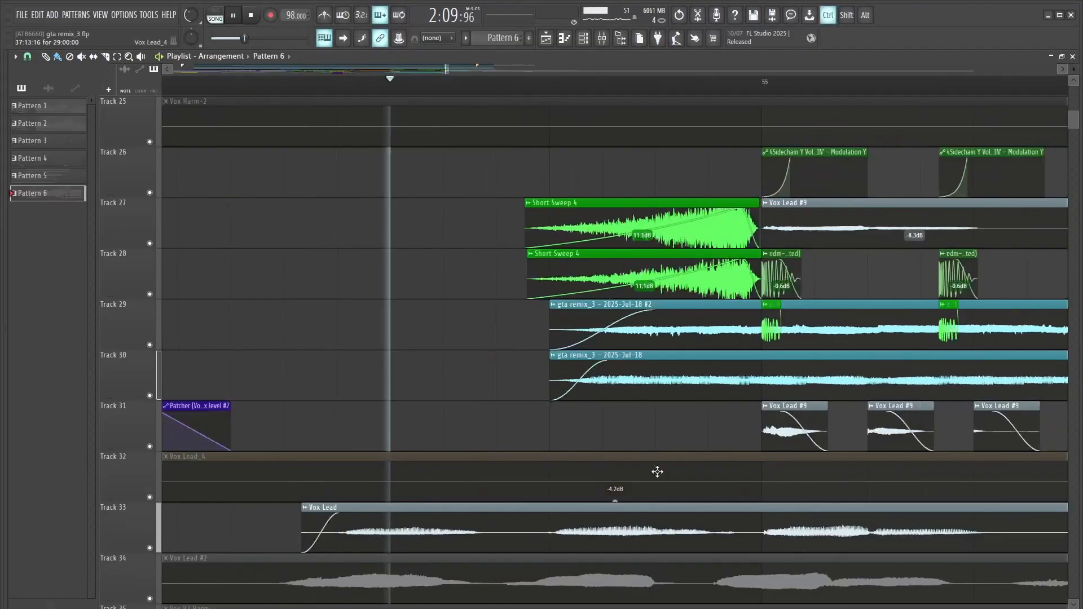
pyautogui.scroll(-5, 626, 459)
pyautogui.press('space')
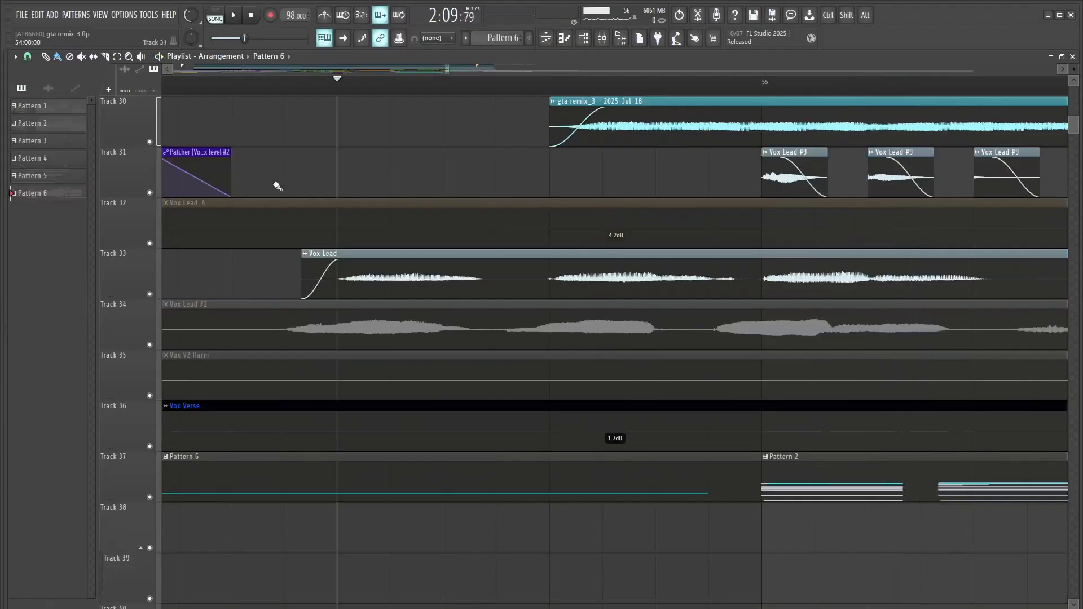
# - Toggle solo for the Vox Lead on Track 33 and play the transition leading into bar 55
pyautogui.rightClick(150, 294)
pyautogui.rightClick(150, 294)
pyautogui.press('space')
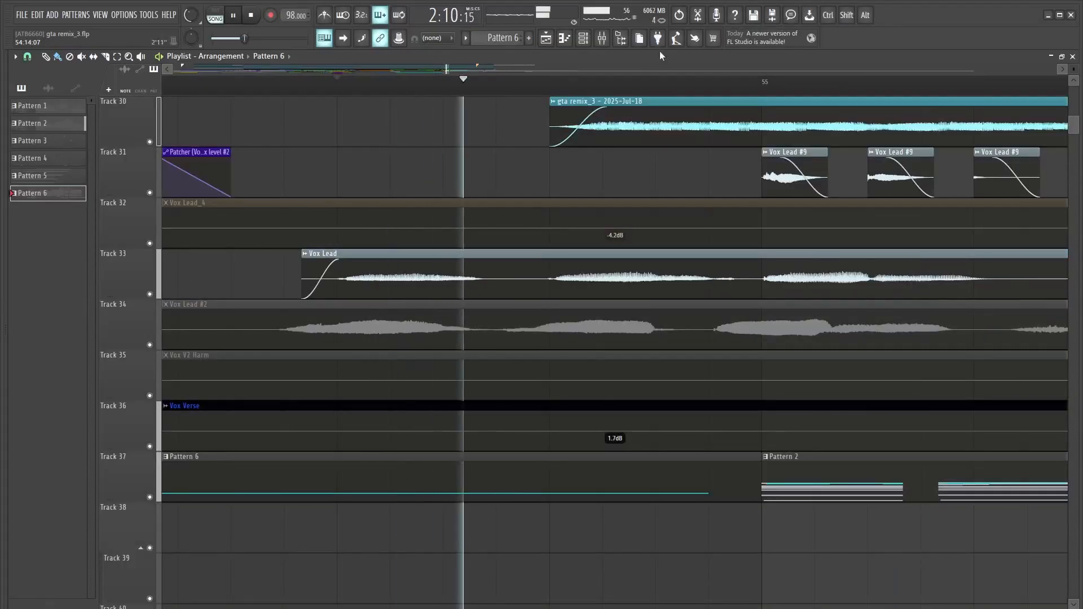
pyautogui.press('space')
pyautogui.scroll(5, 361, 271)
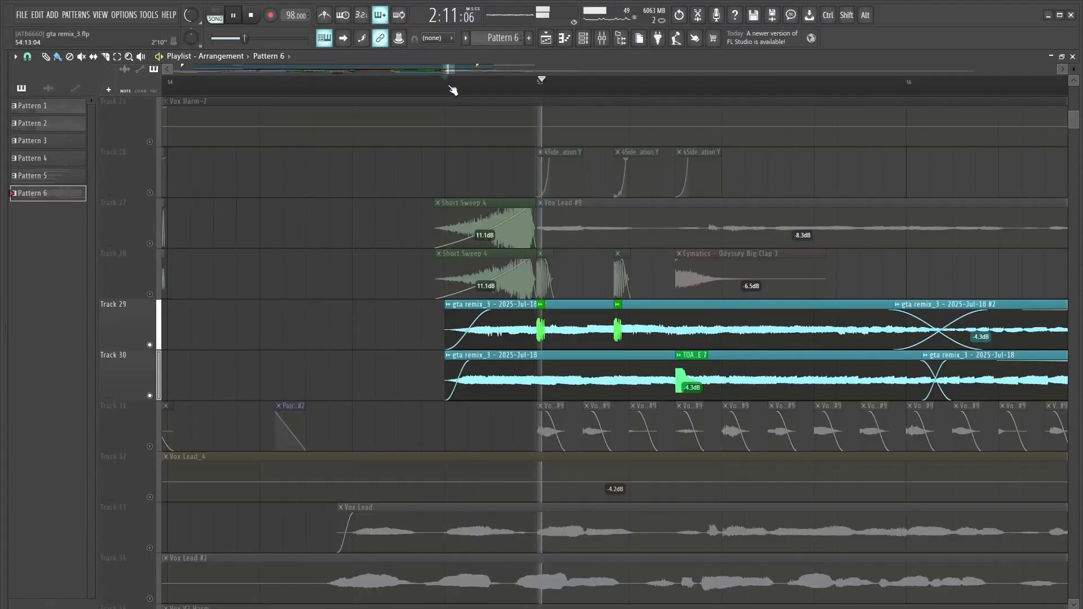
# - Play the soloed remix audio on Tracks 29 and 30, and the soloed sweep and clap clips on Tracks 27 and 28
pyautogui.scroll(-3, 339, 222)
pyautogui.scroll(1, 556, 334)
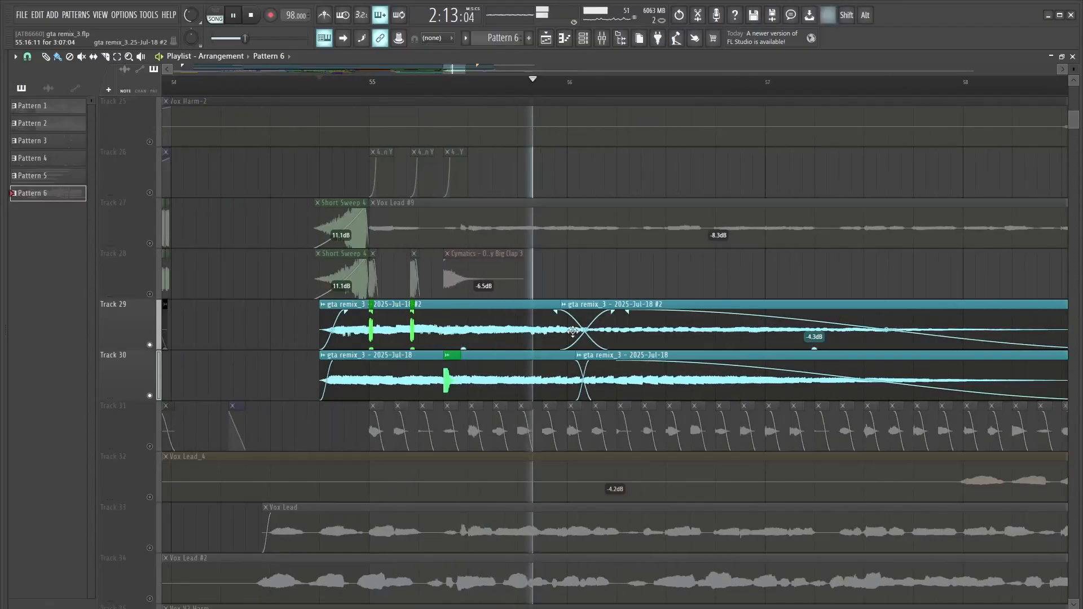
pyautogui.press('space')
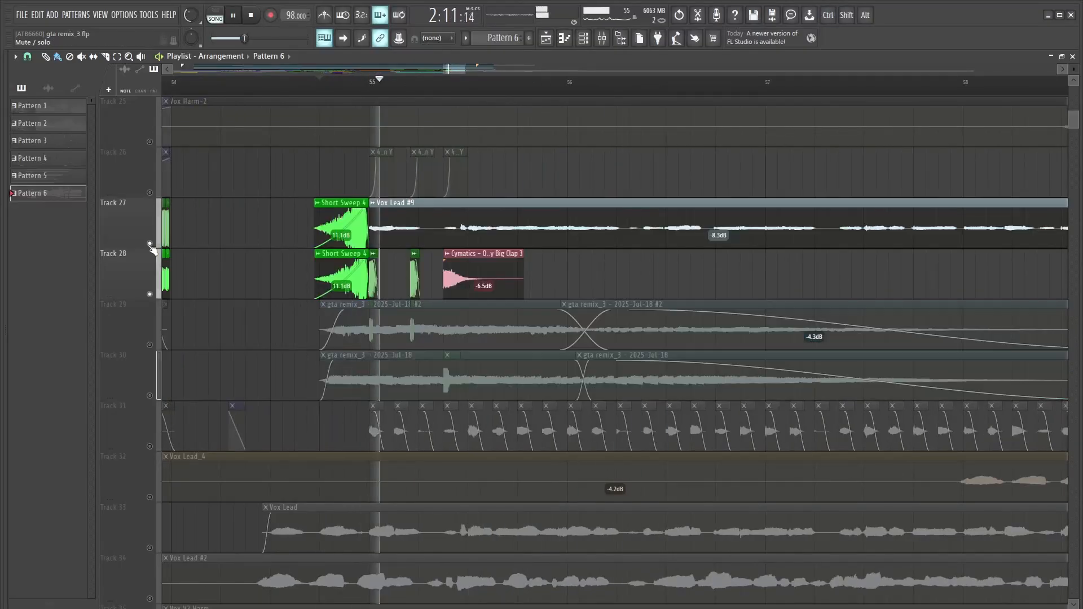
pyautogui.press('space')
pyautogui.rightClick(149, 244)
pyautogui.rightClick(150, 243)
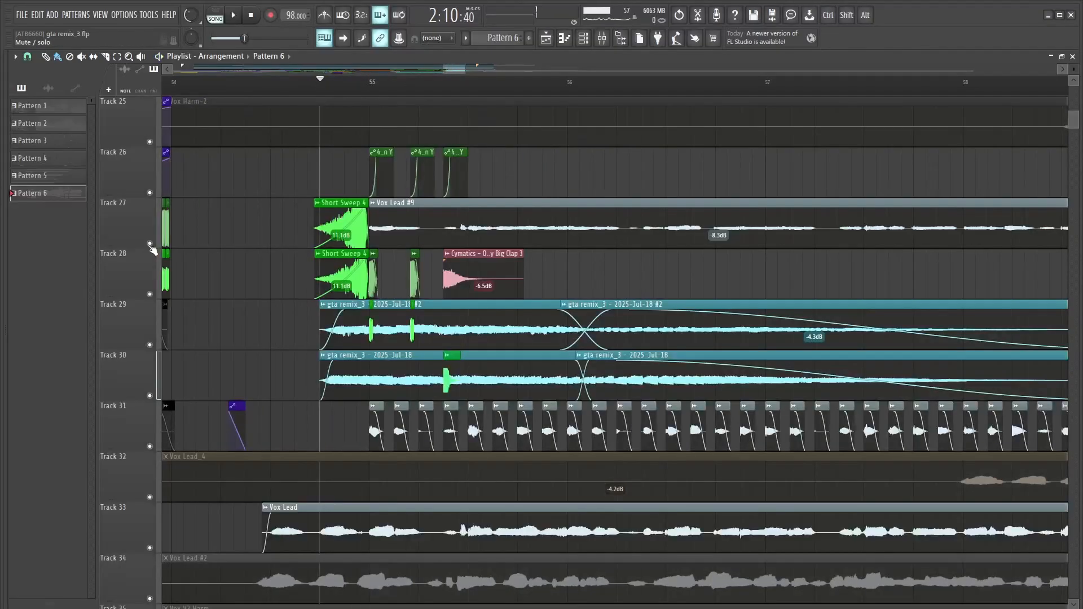
# - Solo the chopped Vox Lead #9 clips on Track 31 and play them from bar 55
pyautogui.scroll(5, 339, 257)
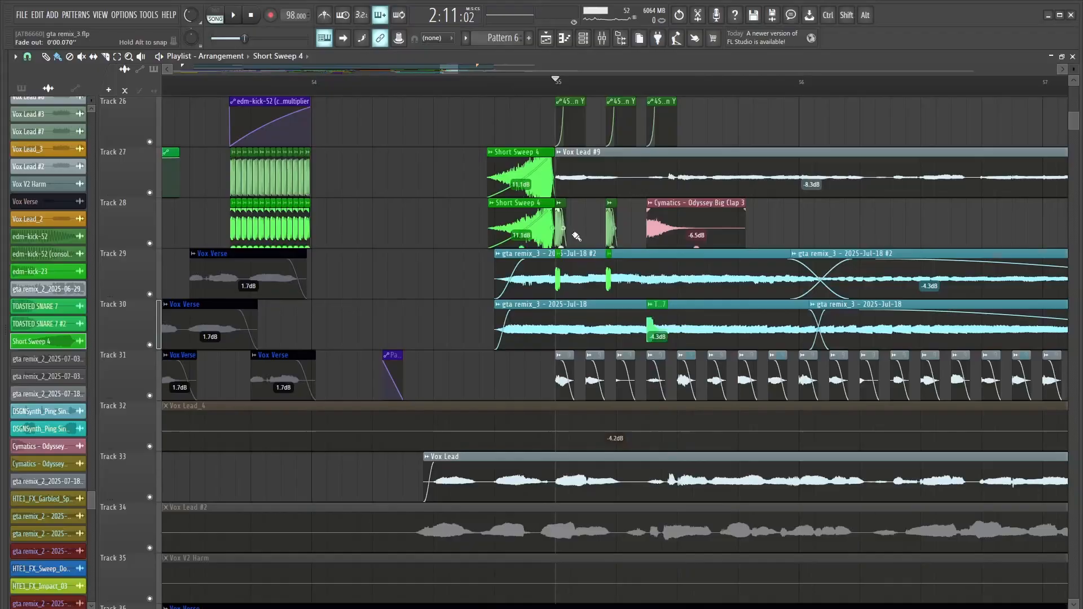
pyautogui.scroll(3, 590, 256)
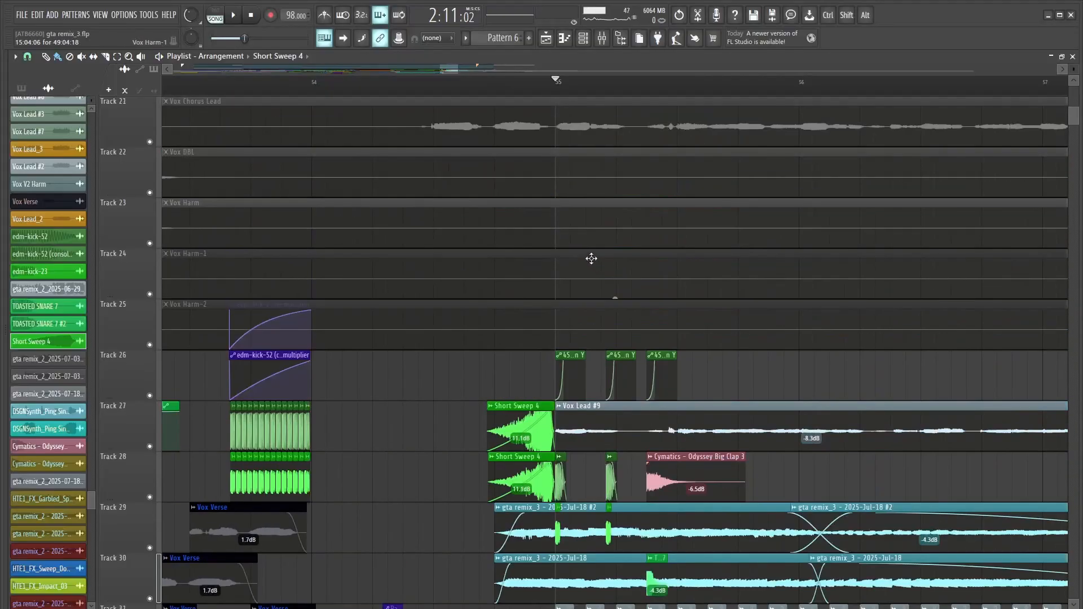
pyautogui.scroll(-4, 466, 314)
pyautogui.scroll(3, 377, 234)
pyautogui.scroll(1, 376, 234)
pyautogui.rightClick(150, 243)
pyautogui.press('space')
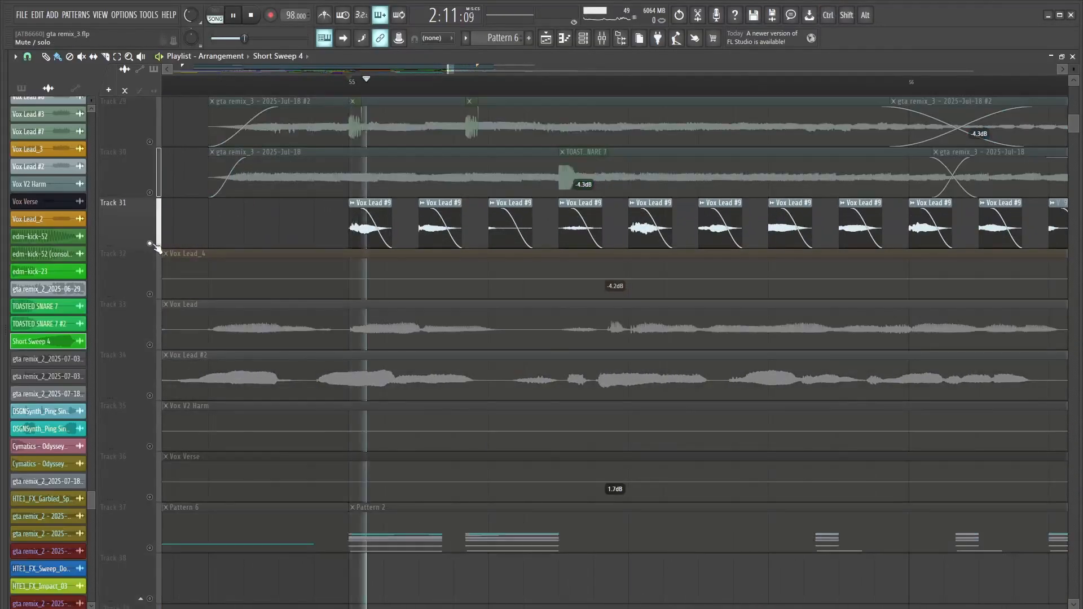
pyautogui.scroll(-3, 198, 219)
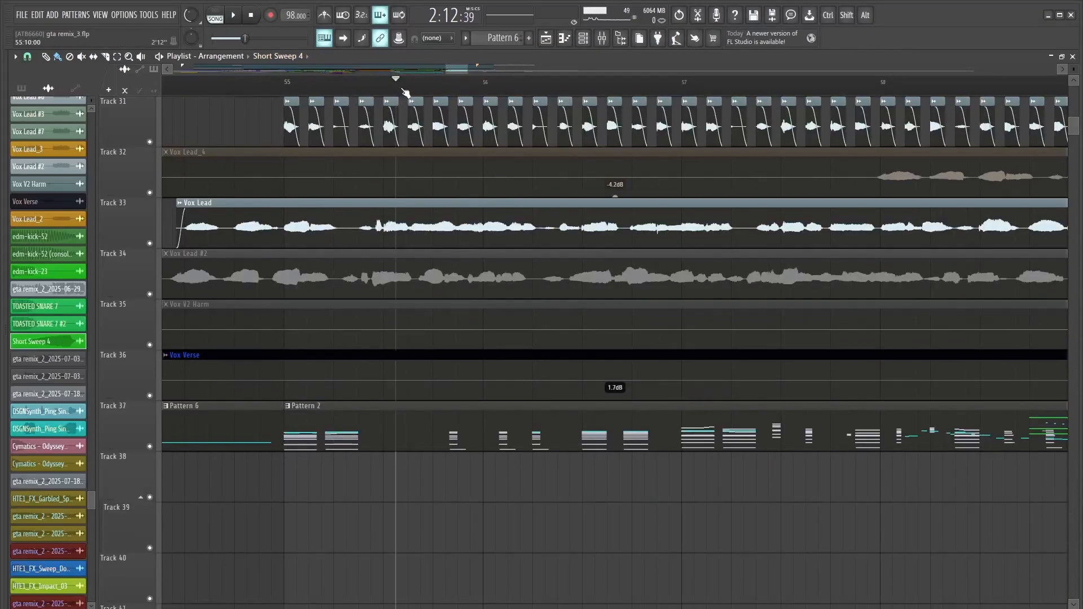
# - Play the full mix through bar 55 into bar 56 with all layers active
pyautogui.press('space')
pyautogui.scroll(3, 465, 262)
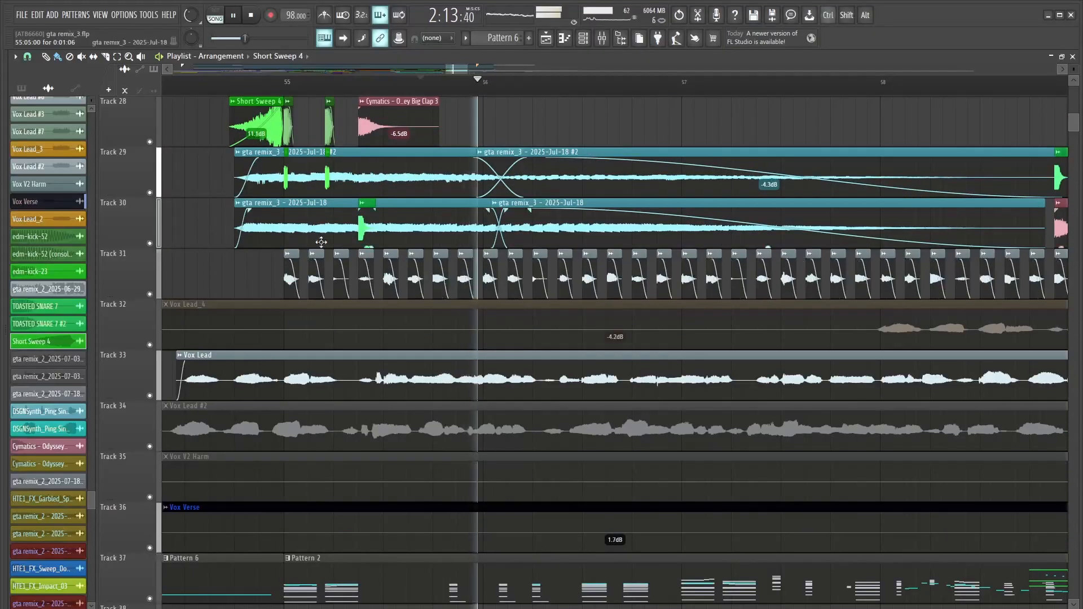
pyautogui.scroll(-3, 316, 238)
pyautogui.scroll(-1, 415, 260)
pyautogui.press('space')
# - Review the arrangement from bar 54 to bar 64, set the playhead at bar 55 and play the opening fill
pyautogui.scroll(6, 395, 277)
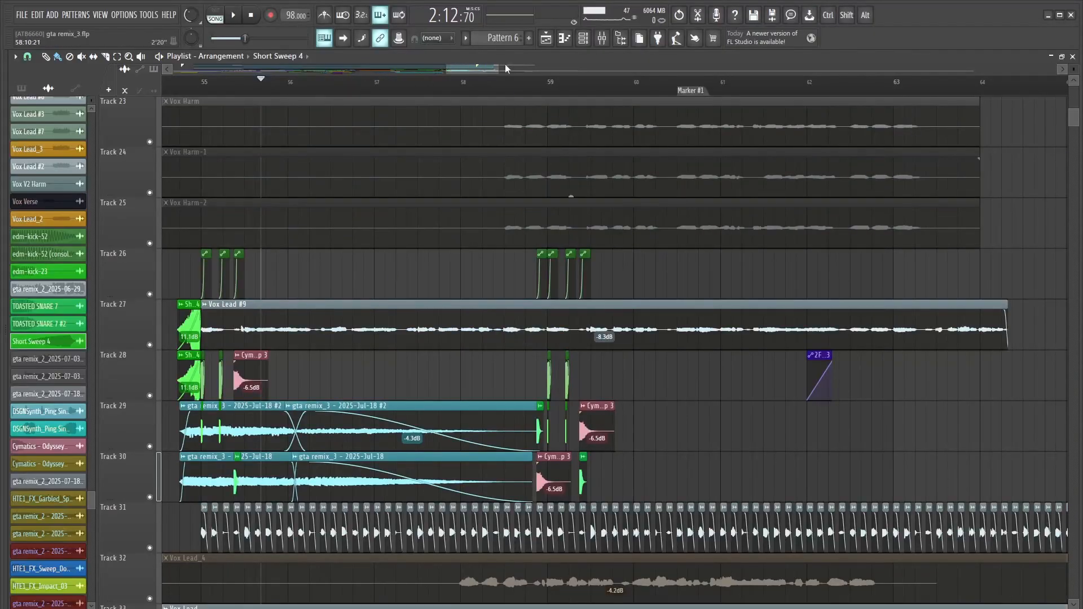
pyautogui.moveTo(504, 68); pyautogui.dragTo(498, 70)
pyautogui.scroll(-4, 478, 236)
pyautogui.scroll(4, 443, 236)
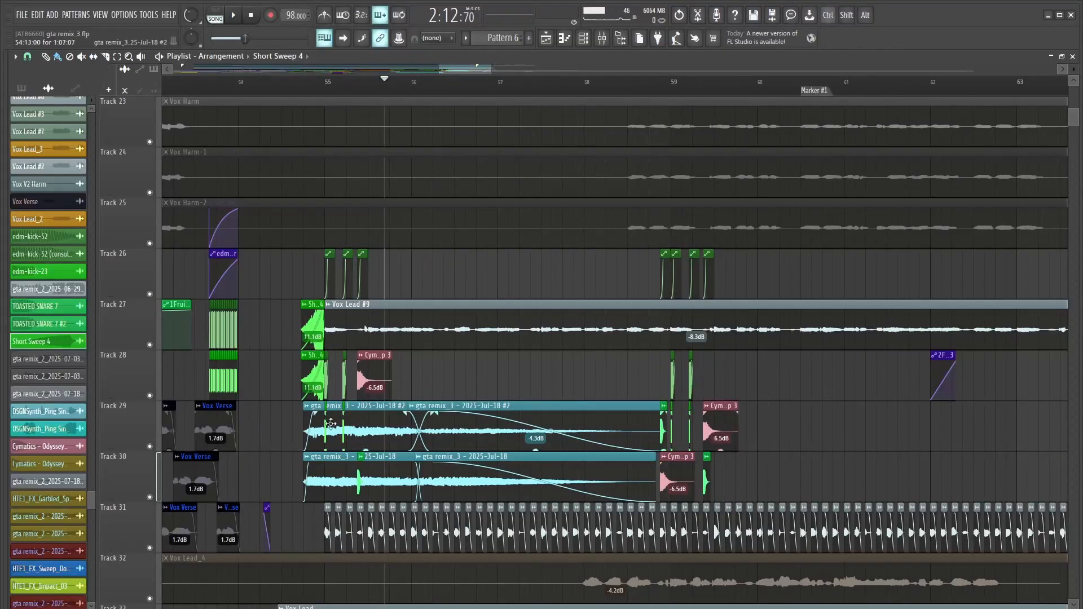
pyautogui.keyDown('ctrl'); pyautogui.scroll(4, 327, 148); pyautogui.keyUp('ctrl')
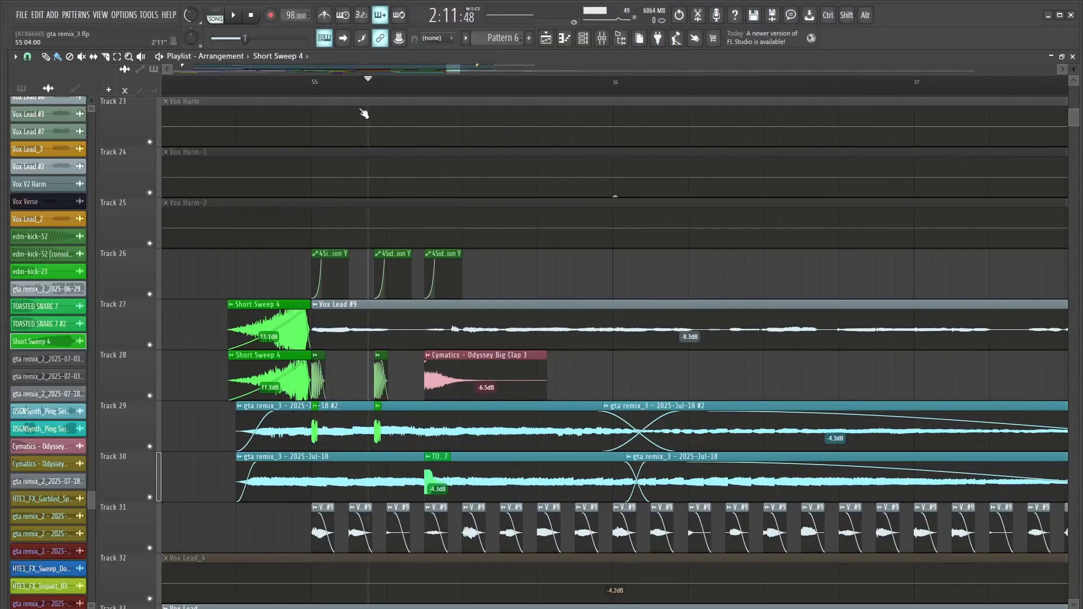
pyautogui.keyDown('ctrl'); pyautogui.scroll(-4, 308, 136); pyautogui.keyUp('ctrl')
pyautogui.scroll(-1, 310, 124)
pyautogui.click(313, 84)
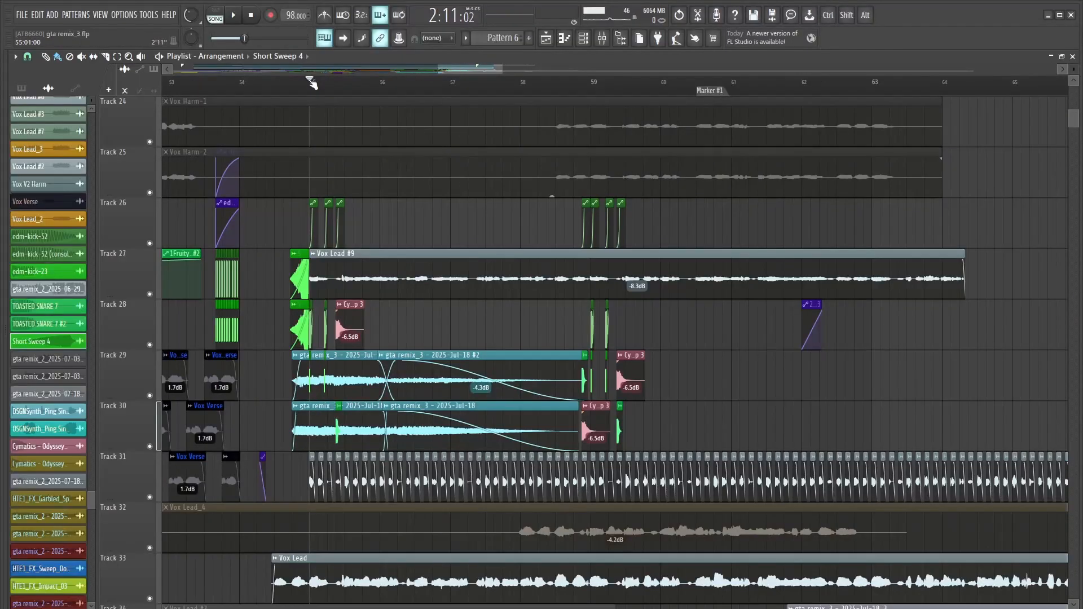
pyautogui.keyDown('ctrl'); pyautogui.scroll(4, 312, 98); pyautogui.keyUp('ctrl')
pyautogui.press('space')
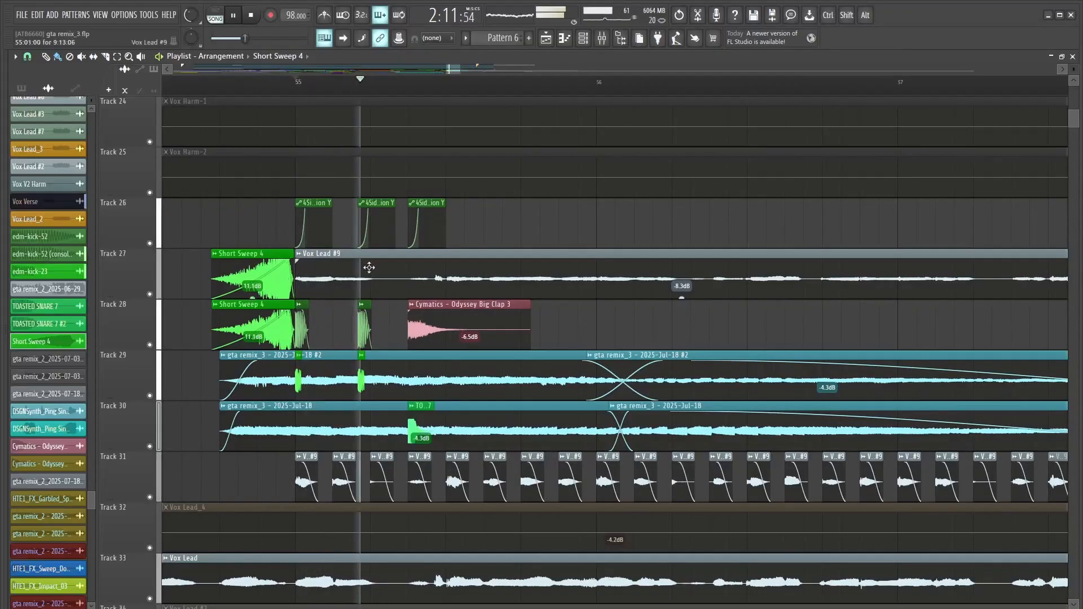
# - Play the snare, kick and clap fill around bar 59
pyautogui.keyDown('ctrl'); pyautogui.scroll(-4, 271, 293); pyautogui.keyUp('ctrl')
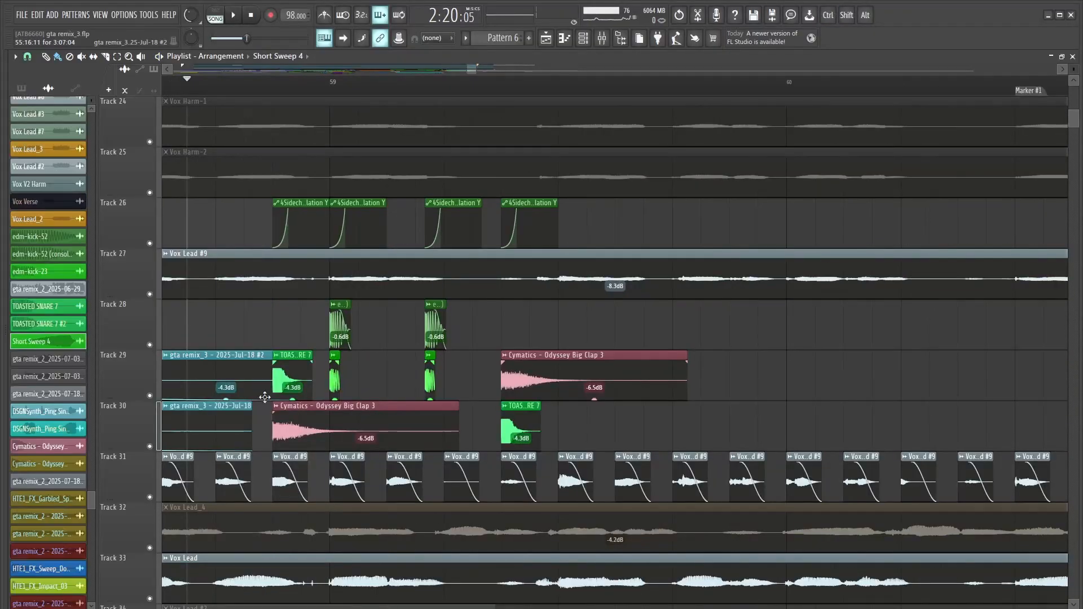
pyautogui.press('space')
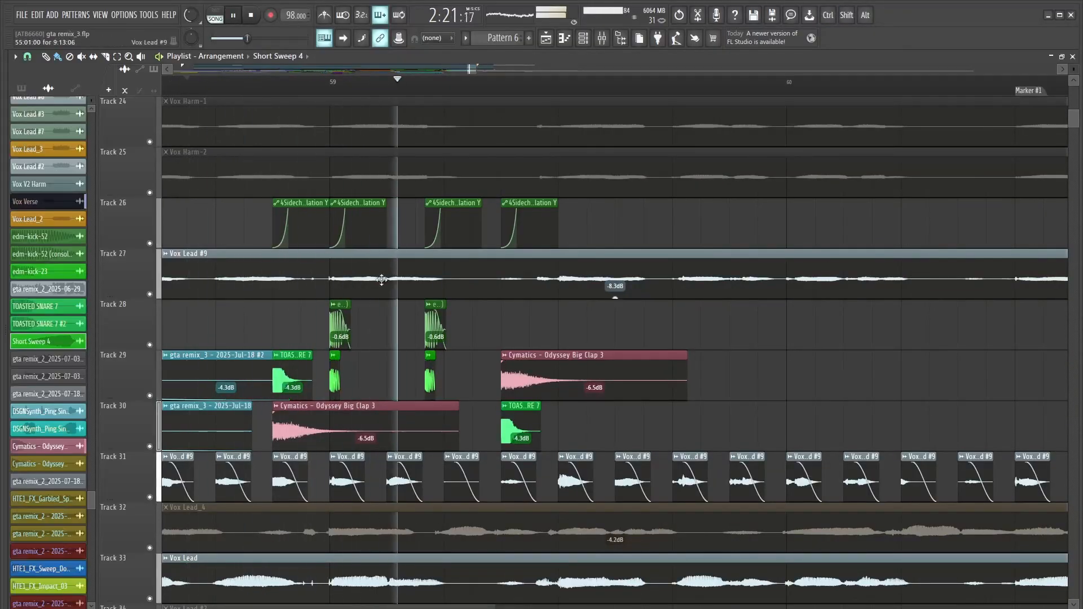
pyautogui.press('space')
# - Return to the start of bar 55 and inspect the 1 Vital #3 synth's mixer chain, oscillators and effects
pyautogui.keyDown('ctrl'); pyautogui.scroll(-5, 531, 270); pyautogui.keyUp('ctrl')
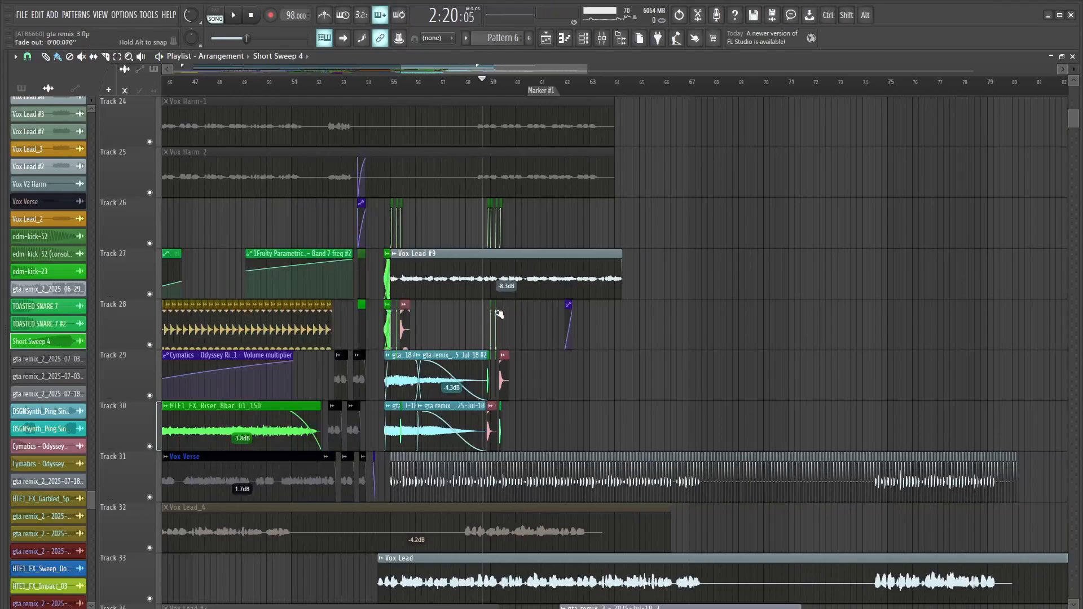
pyautogui.keyDown('ctrl'); pyautogui.scroll(3, 407, 320); pyautogui.keyUp('ctrl')
pyautogui.keyDown('ctrl'); pyautogui.scroll(3, 624, 384); pyautogui.keyUp('ctrl')
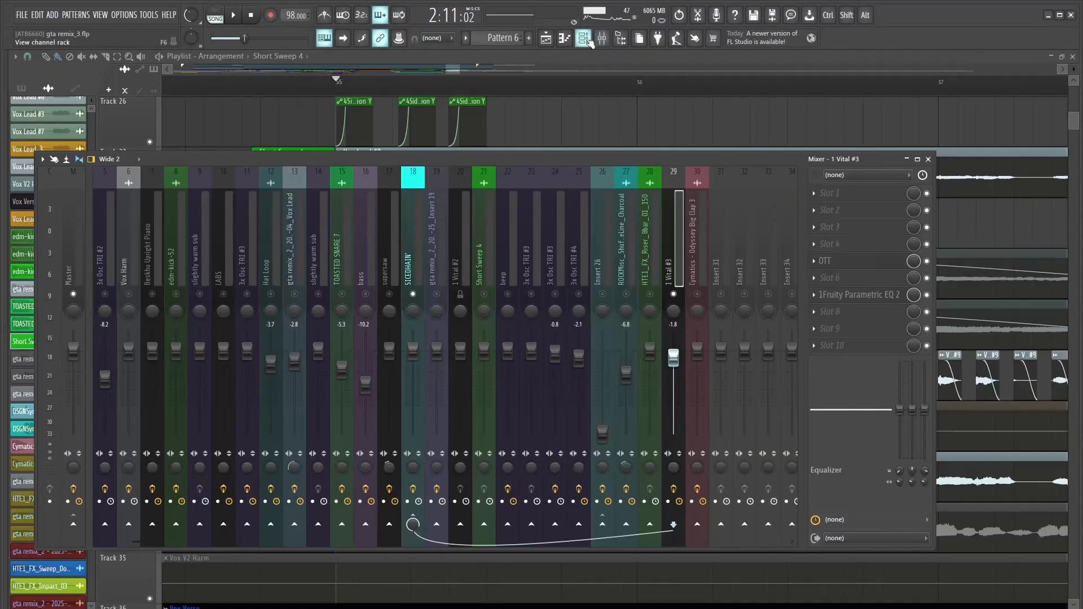
pyautogui.press('space')
pyautogui.press('F6')
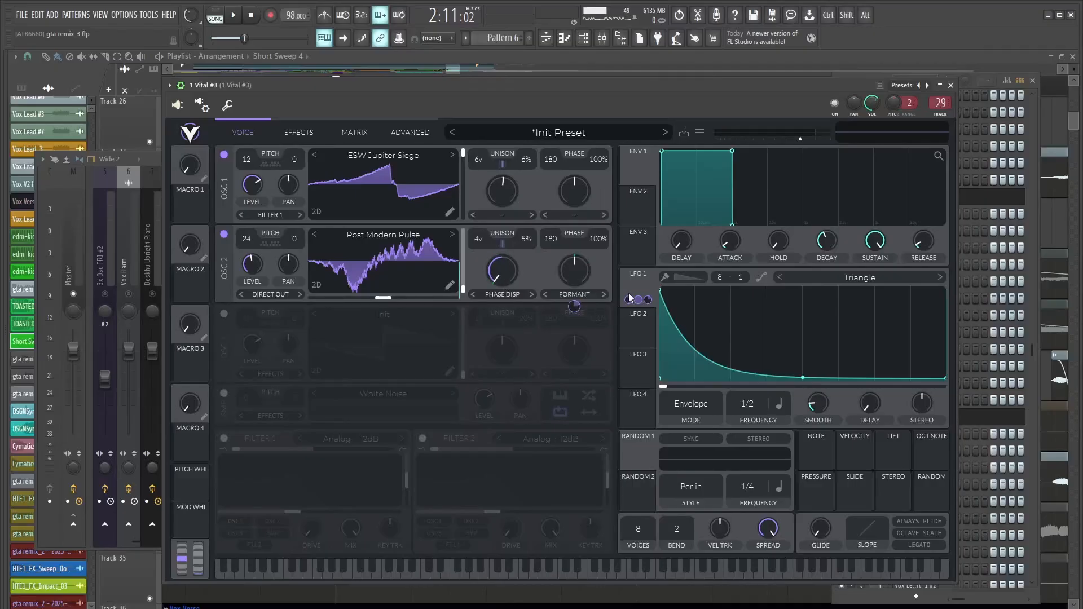
pyautogui.click(299, 132)
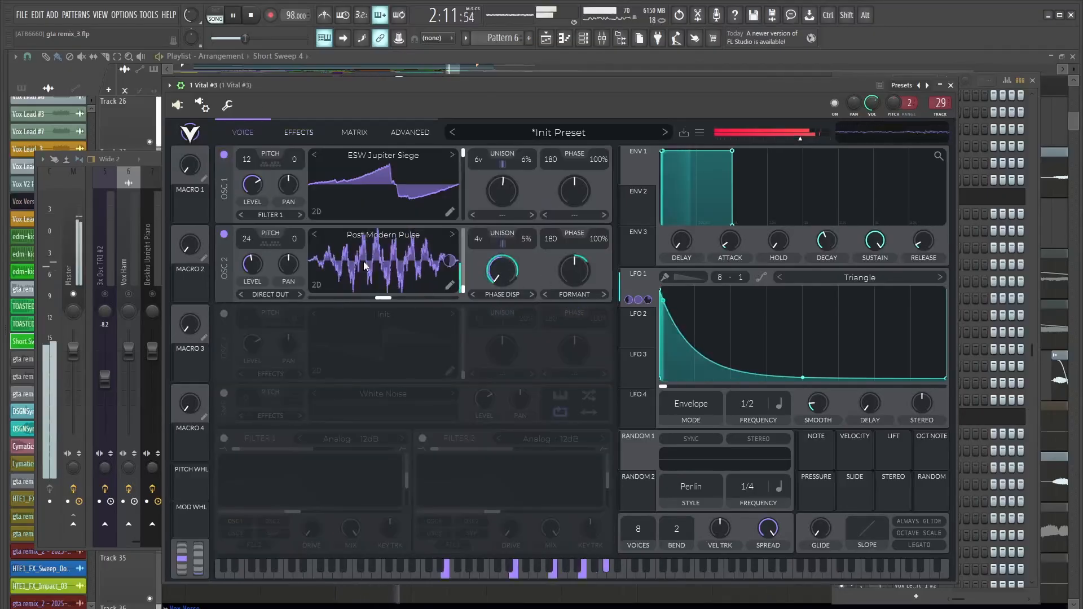
# - Turn off the ESW Jupiter Siege oscillator in Vital and play the Post Modern Pulse layer on its own
pyautogui.press('space')
pyautogui.click(224, 155)
pyautogui.press('space')
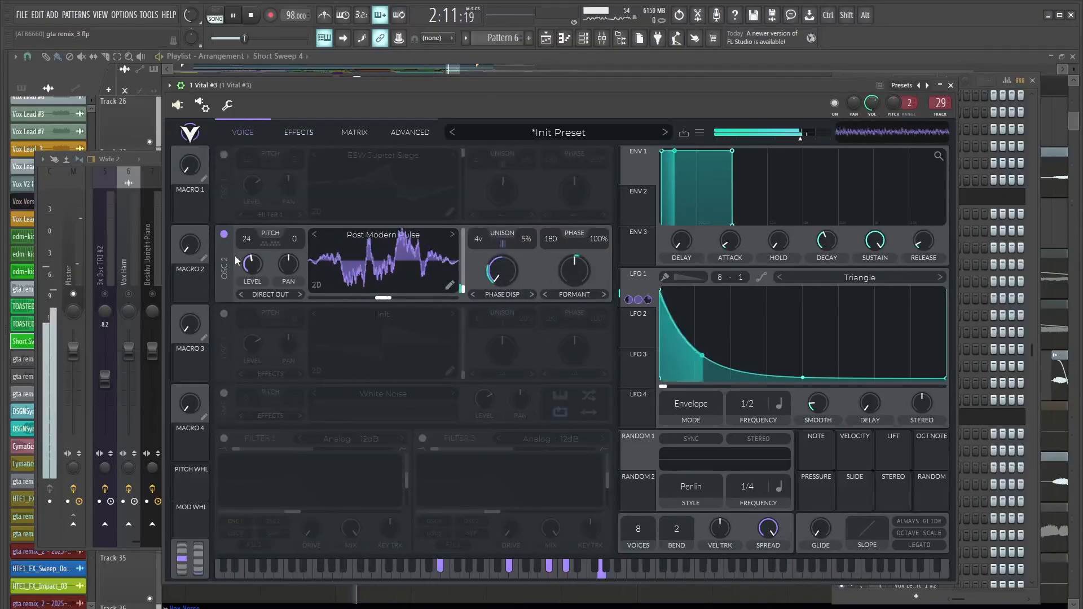
pyautogui.press('space')
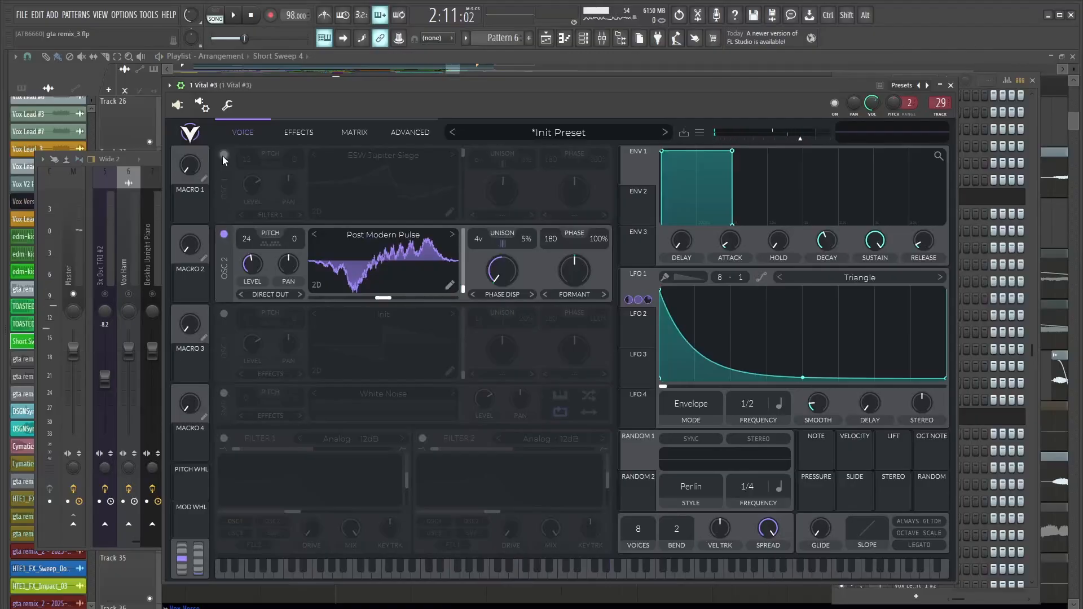
pyautogui.press('space')
# - Toggle the 1 Vital #3 mixer track to compare the supersaw layers with and without it during playback
pyautogui.press('F9')
pyautogui.click(675, 295)
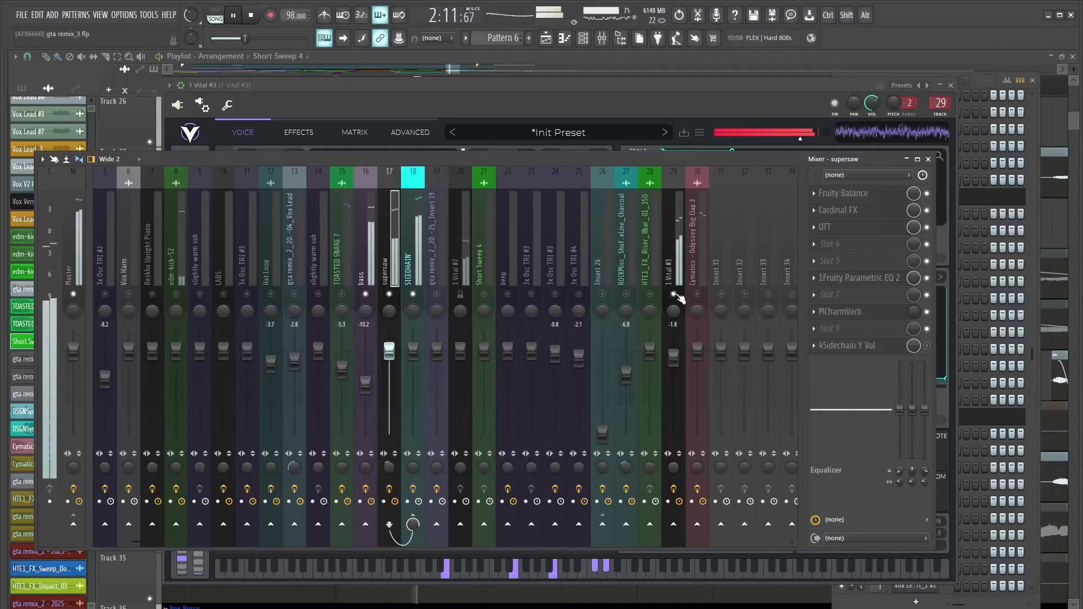
pyautogui.press('space')
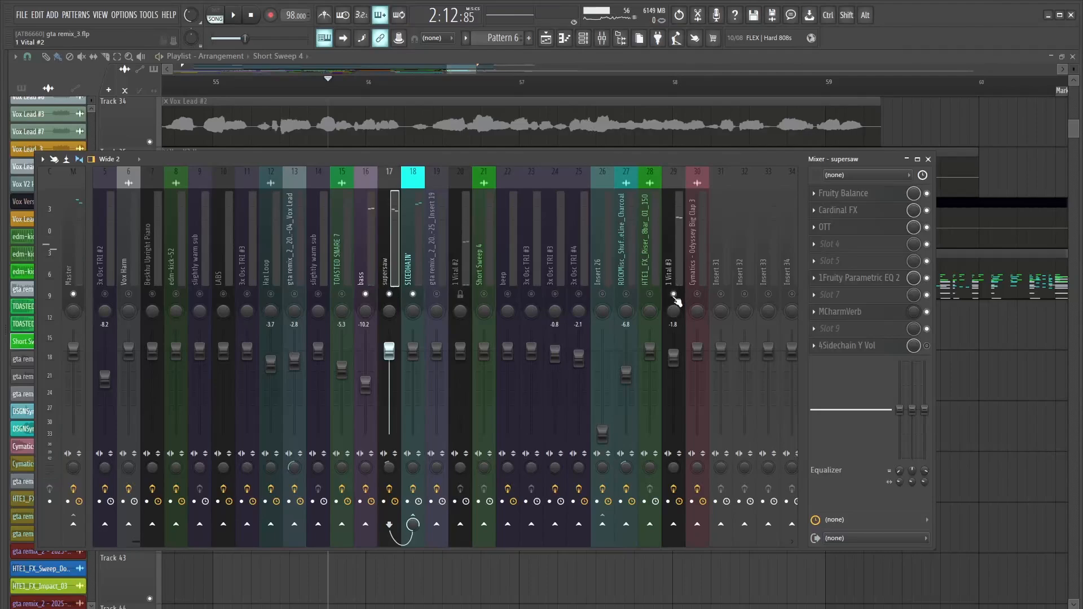
pyautogui.press('space')
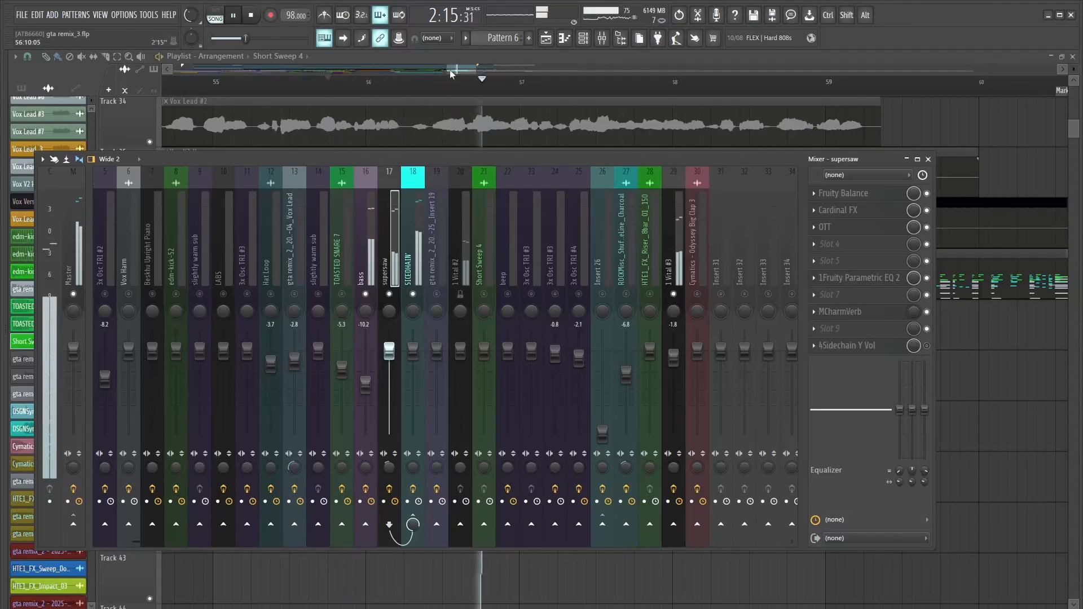
# - Close the mixer and play the Pattern 2 chords on Track 37 leading into bar 57
pyautogui.press('F9')
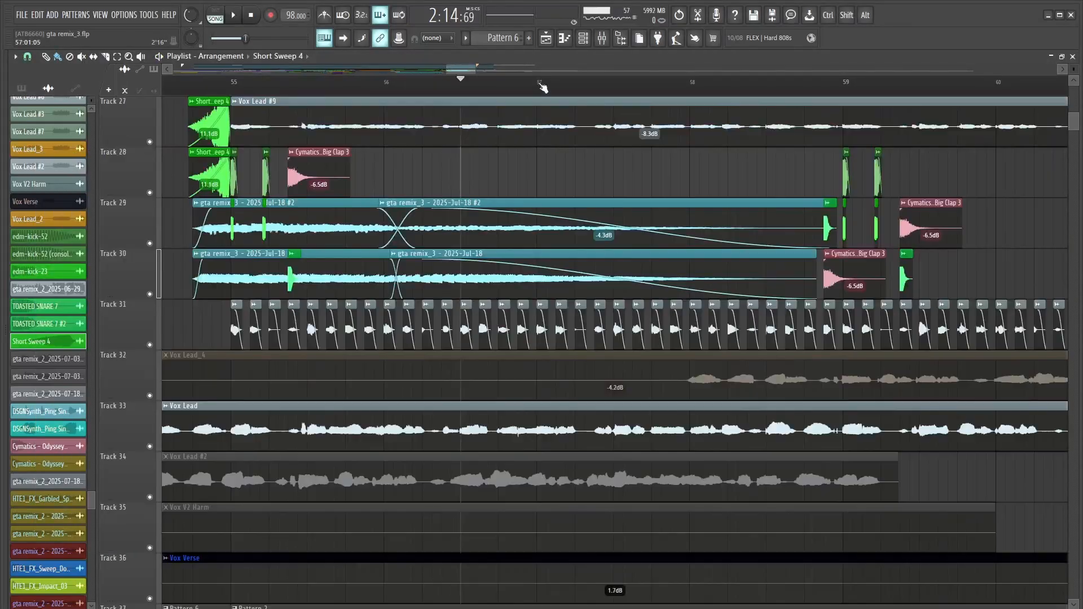
pyautogui.click(540, 83)
pyautogui.scroll(-4, 561, 348)
pyautogui.scroll(5, 563, 458)
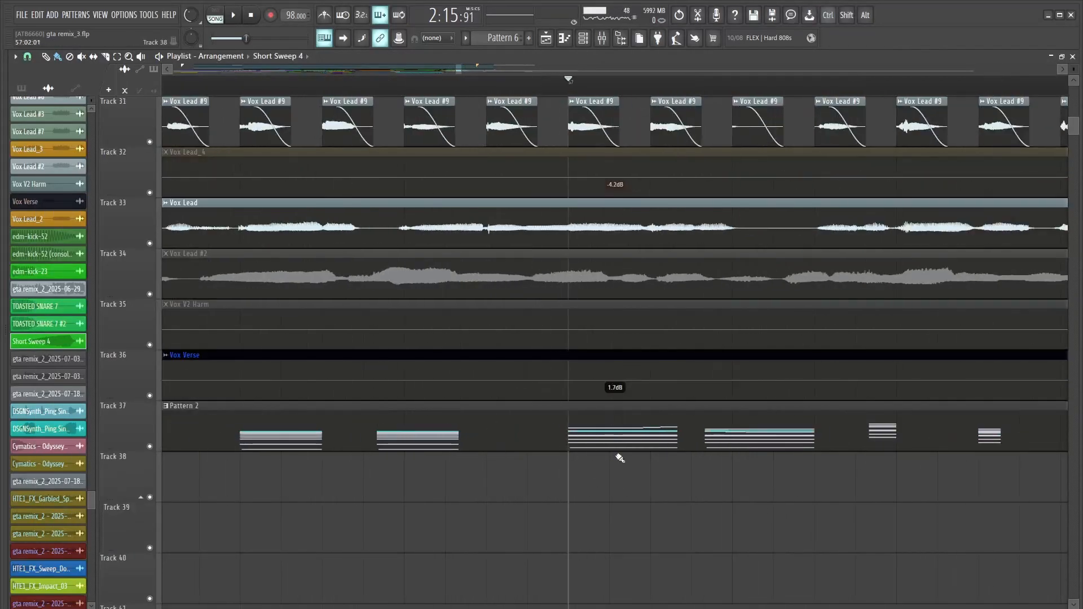
pyautogui.scroll(-3, 478, 82)
pyautogui.press('space')
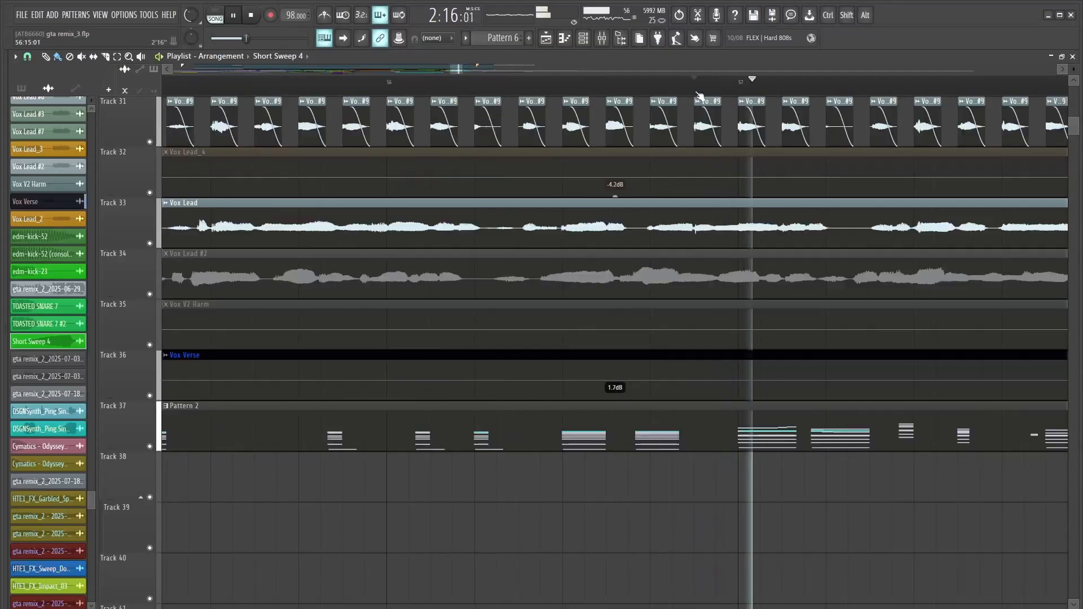
pyautogui.press('space')
pyautogui.moveTo(416, 84); pyautogui.dragTo(391, 83)
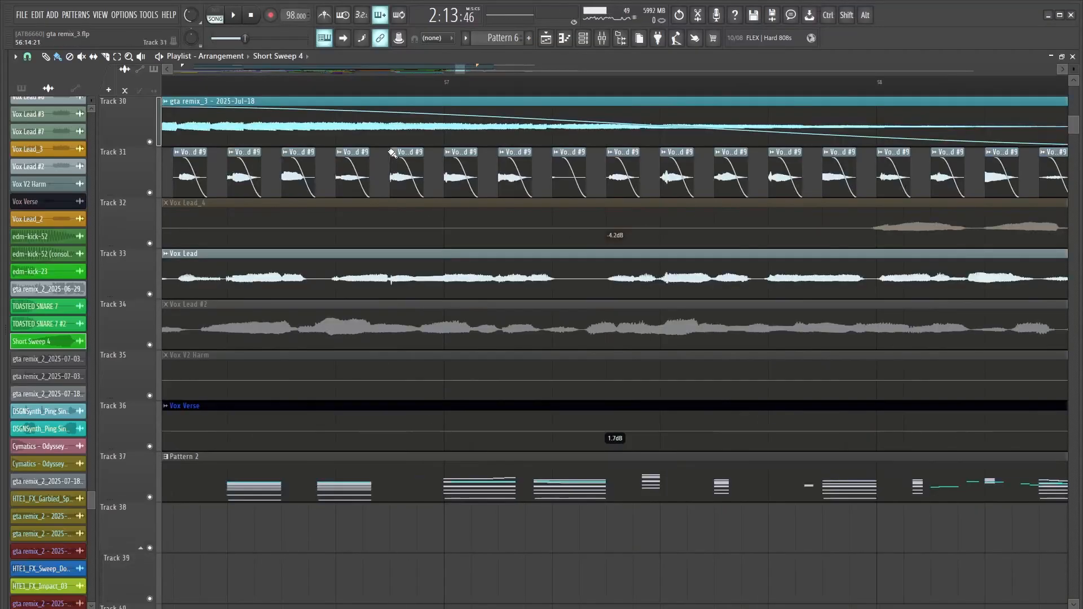
pyautogui.click(415, 91)
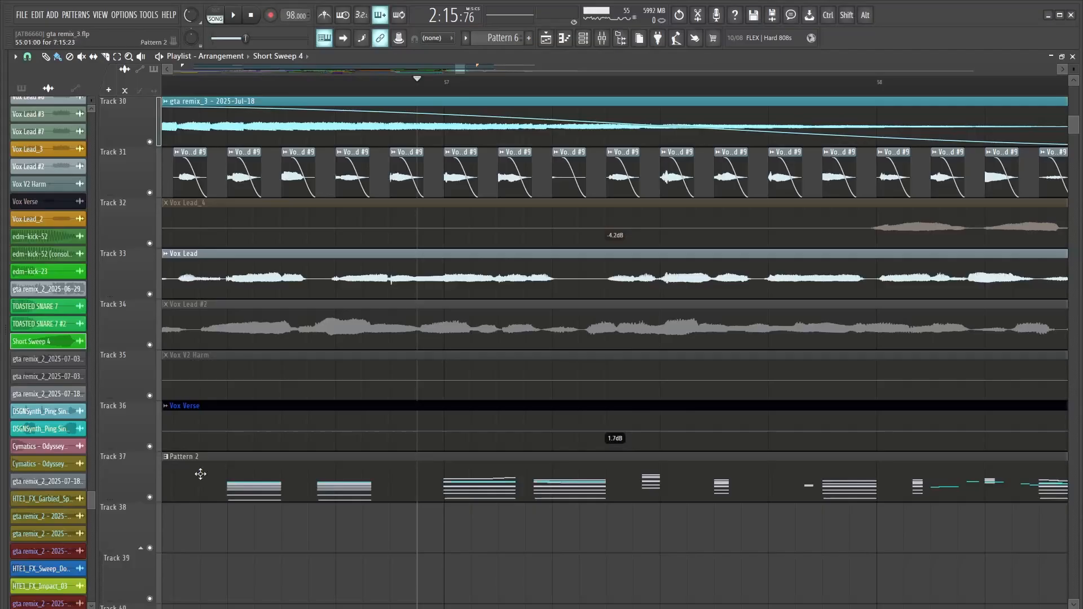
# - Open Pattern 2's 1 Vital notes in the piano roll and examine the chord layout from bar 27 onward
pyautogui.doubleClick(200, 474)
pyautogui.click(559, 84)
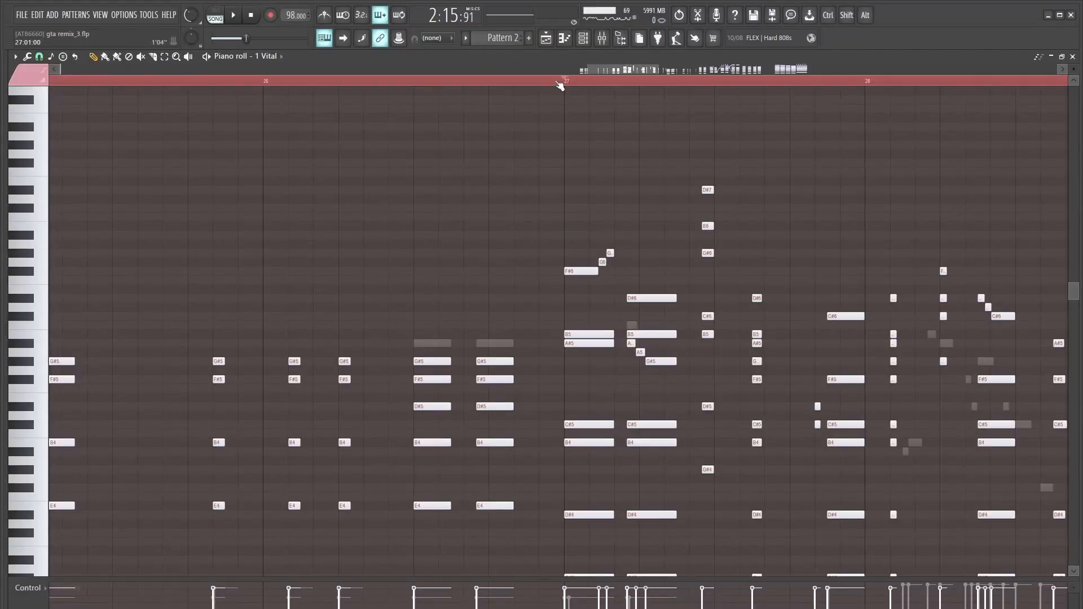
pyautogui.scroll(-2, 486, 306)
pyautogui.scroll(-5, 483, 305)
pyautogui.scroll(1, 785, 324)
pyautogui.keyDown('ctrl'); pyautogui.scroll(3, 732, 273); pyautogui.keyUp('ctrl')
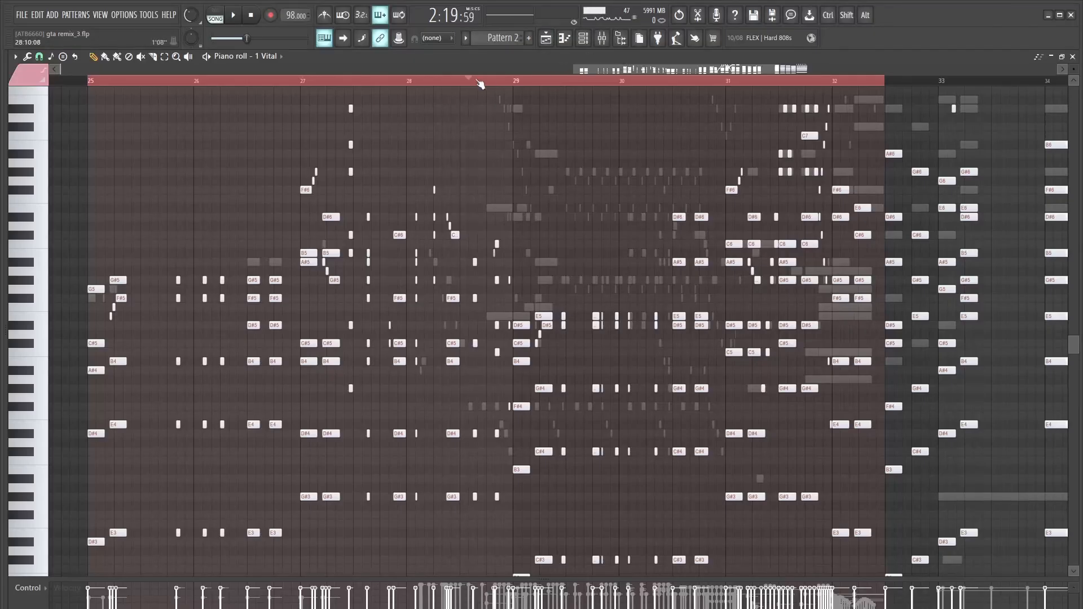
# - Play the Vox Lead - Part_1 #2 melody notes through bar 28 in the piano roll, and reset the playhead to bar 27
pyautogui.press('Escape')
pyautogui.moveTo(469, 74); pyautogui.dragTo(328, 76)
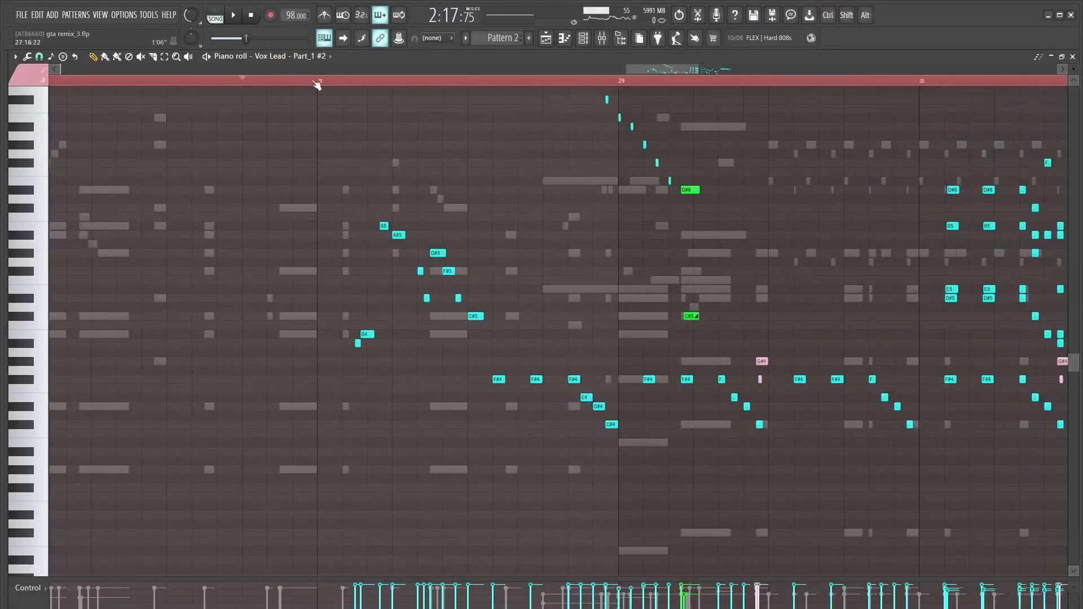
pyautogui.press('space')
pyautogui.scroll(-5, 553, 223)
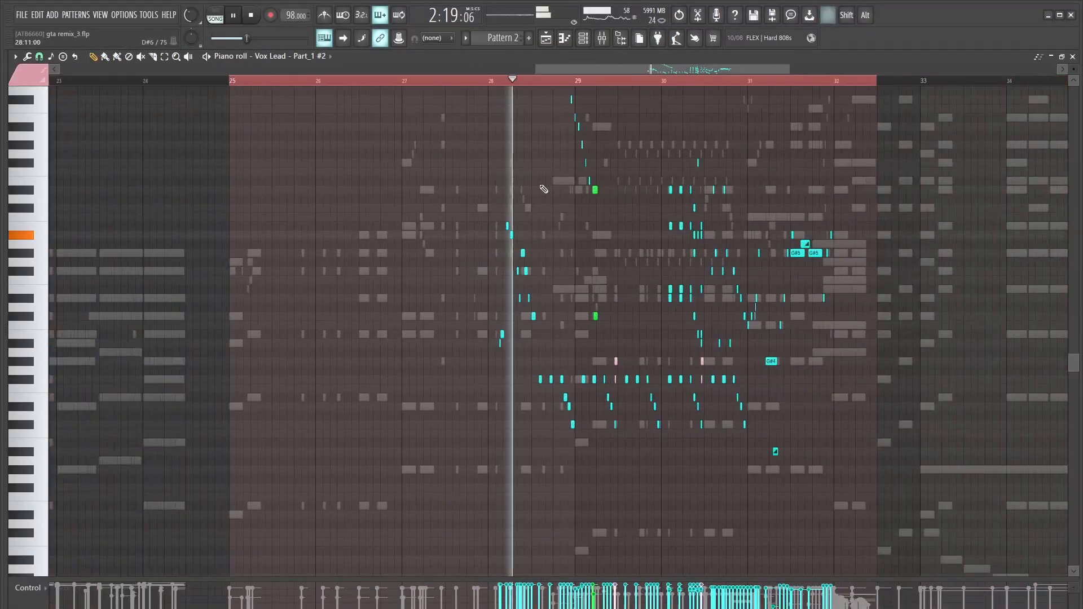
pyautogui.press('space')
pyautogui.scroll(1, 476, 107)
pyautogui.click(486, 80)
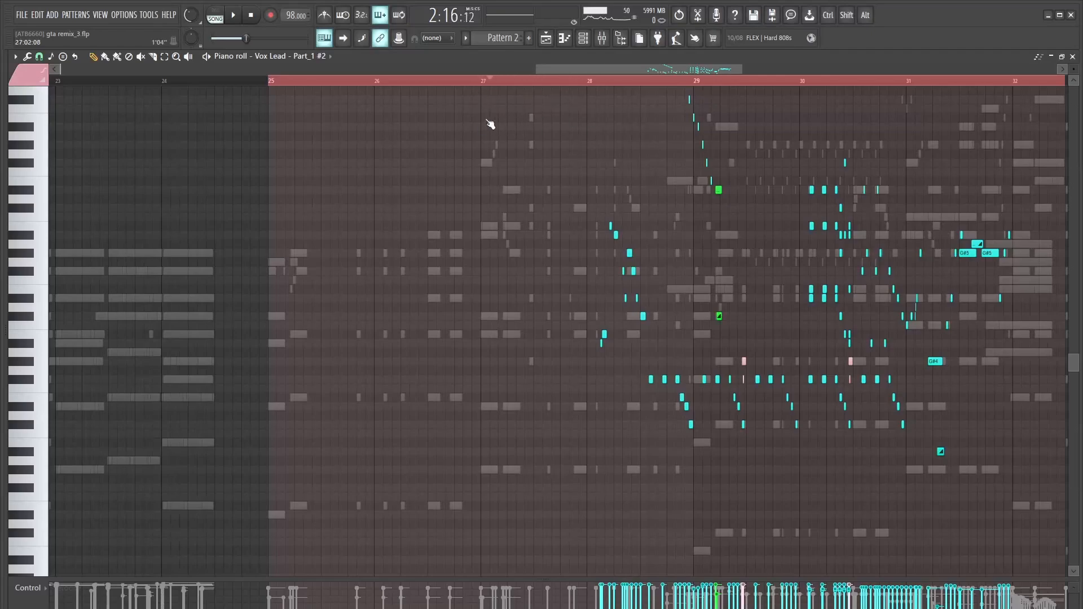
pyautogui.scroll(-1, 527, 166)
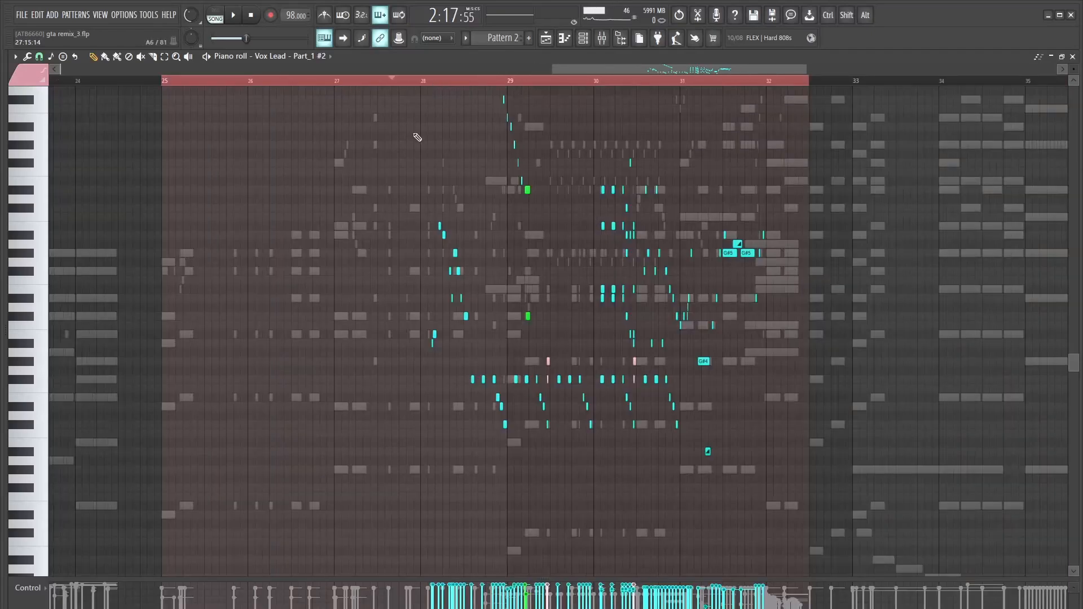
# - Switch the piano roll from Vox Lead - Part_1 #2 to the beep channel and play its notes from bar 29
pyautogui.scroll(4, 328, 102)
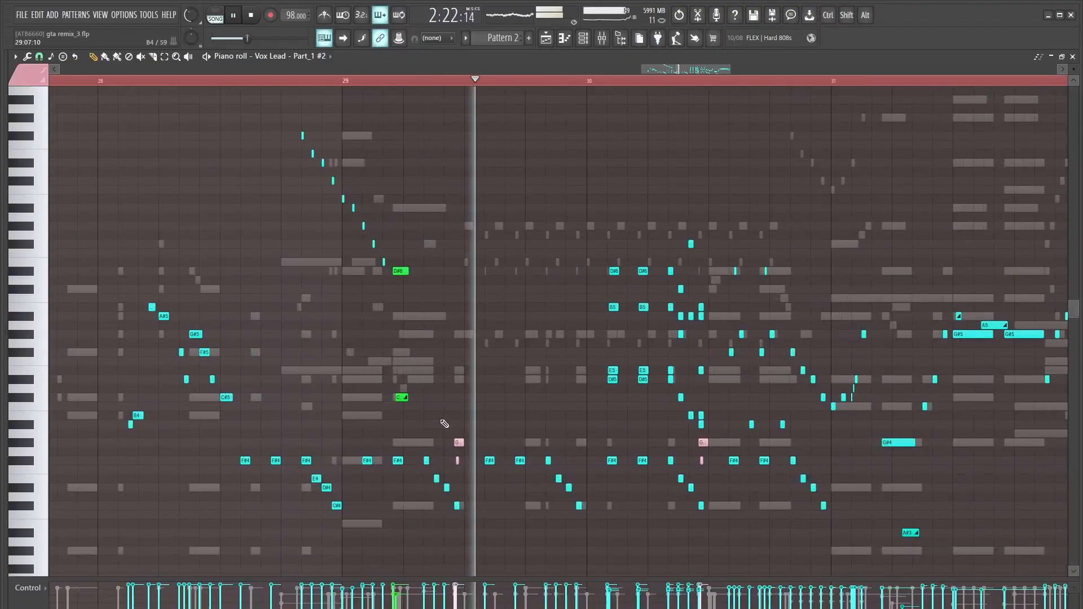
pyautogui.click(365, 82)
pyautogui.click(277, 56)
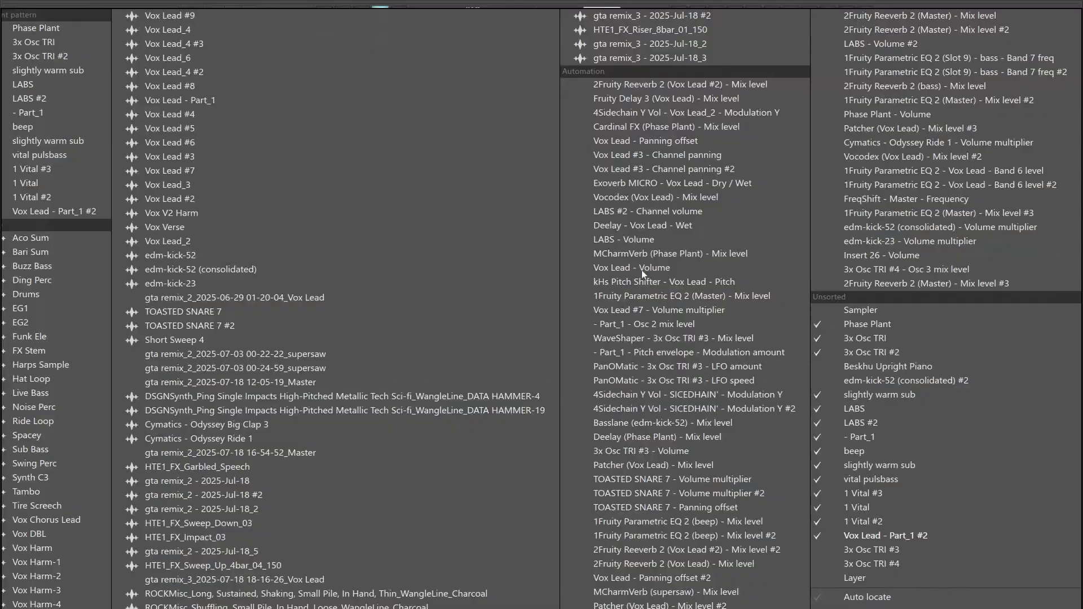
pyautogui.click(852, 452)
pyautogui.click(461, 83)
pyautogui.scroll(3, 557, 243)
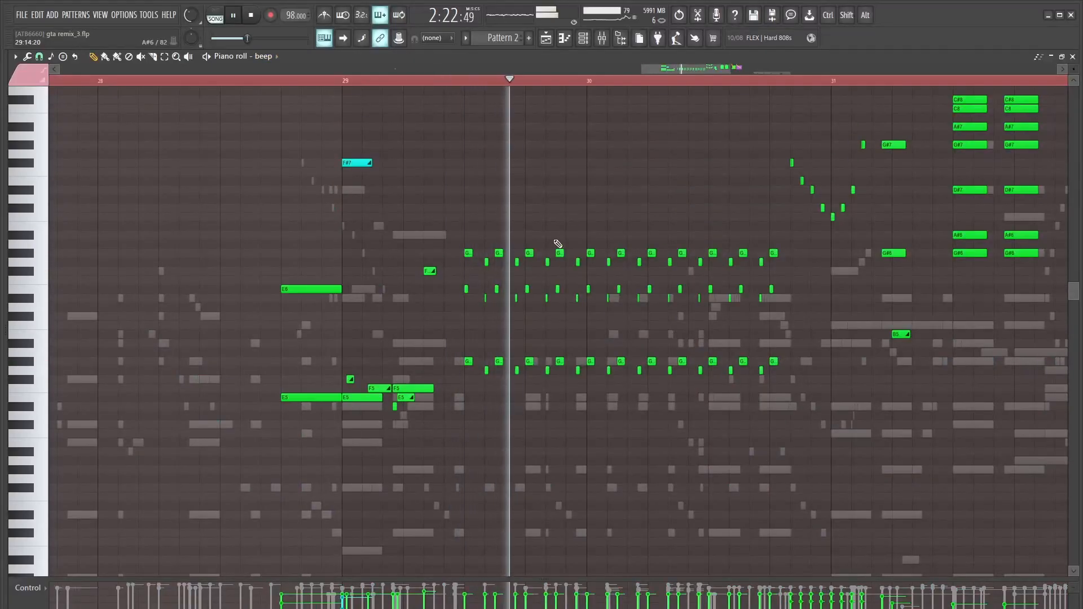
pyautogui.scroll(-7, 557, 243)
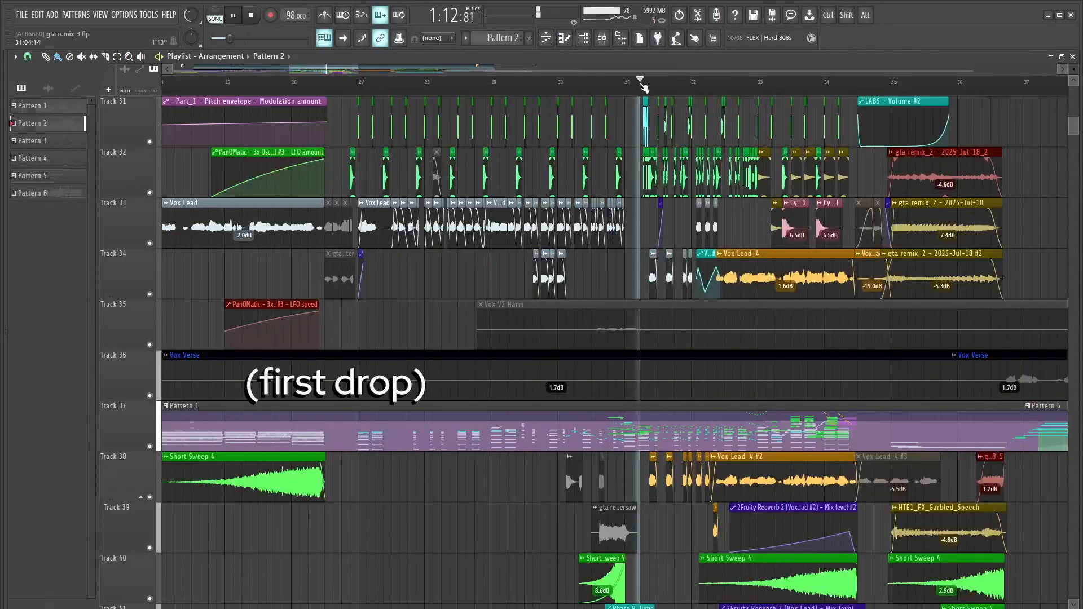
# - Solo the 1 Vital #3 mixer track, play the section around bar 61 in the playlist, and close the mixer
pyautogui.moveTo(318, 70); pyautogui.dragTo(476, 86)
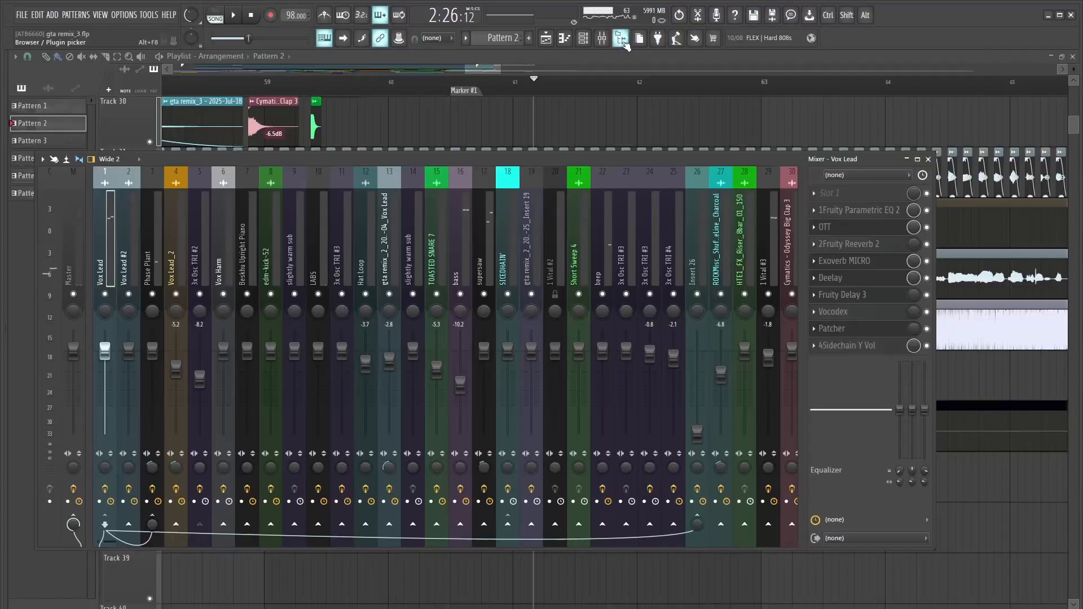
pyautogui.click(601, 37)
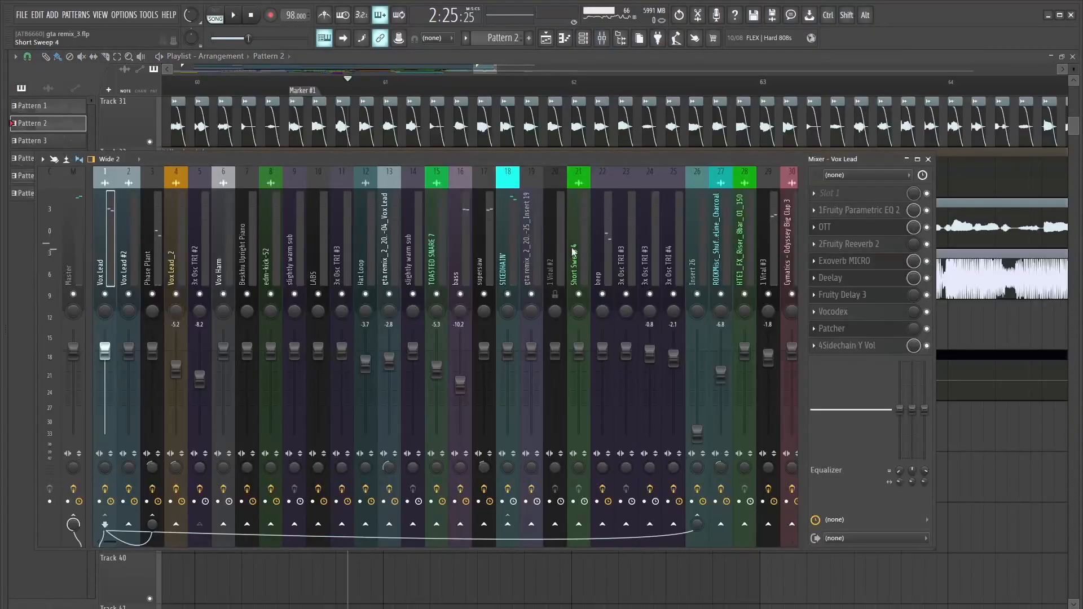
pyautogui.scroll(-3, 572, 252)
pyautogui.rightClick(484, 294)
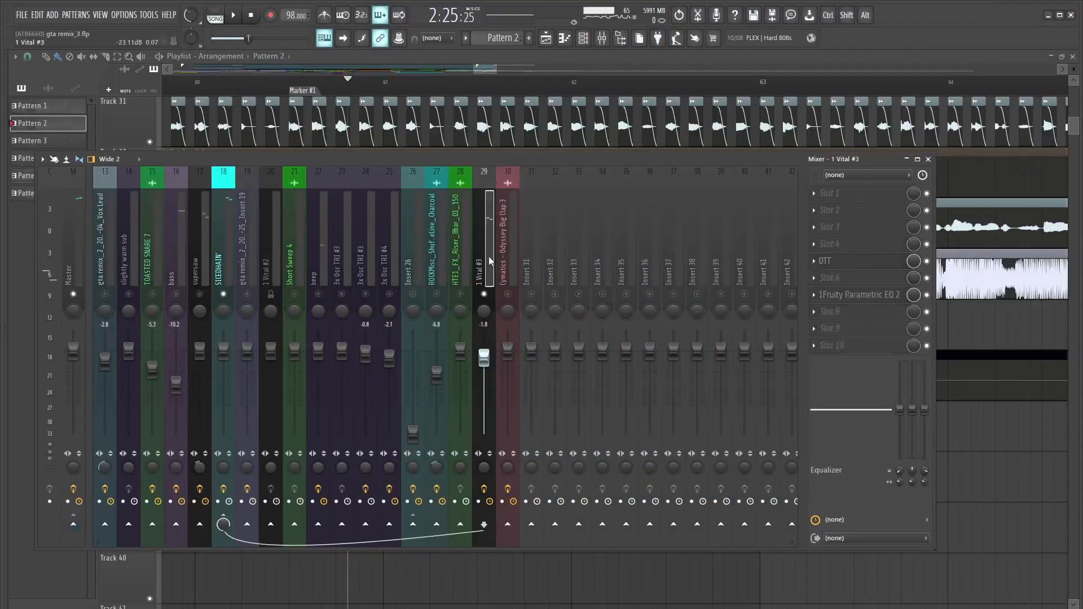
pyautogui.press('space')
pyautogui.scroll(2, 490, 261)
pyautogui.press('F9')
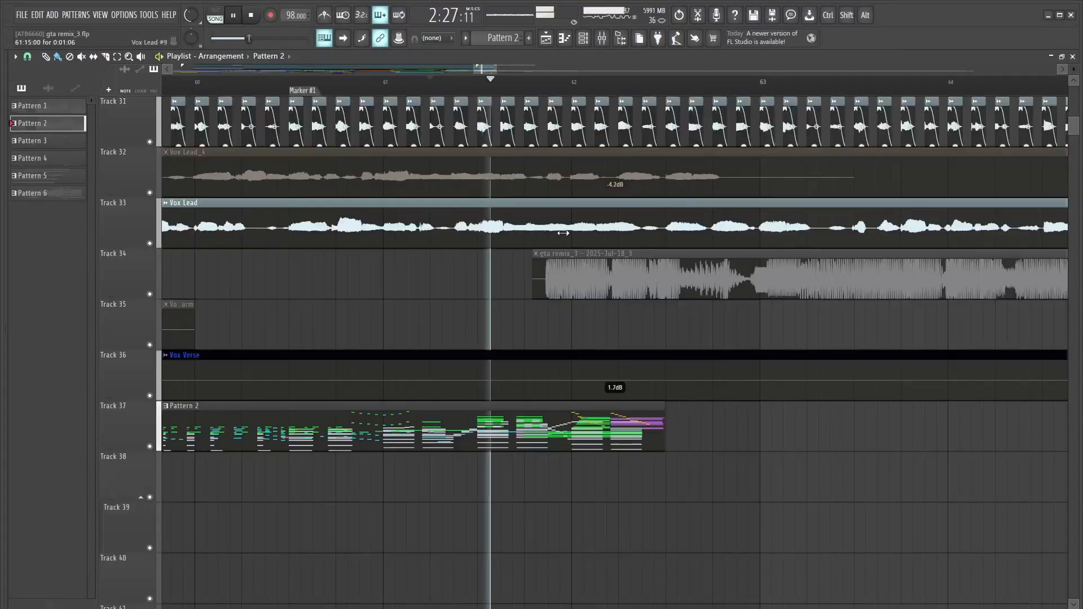
# - Unmute the gta remix_3 - 2025-Jul-18_3 clip on Track 34, solo that track and play it from bar 62
pyautogui.press('space')
pyautogui.moveTo(409, 95); pyautogui.dragTo(658, 107)
pyautogui.hotkey('ctrl', 'alt', 'z')
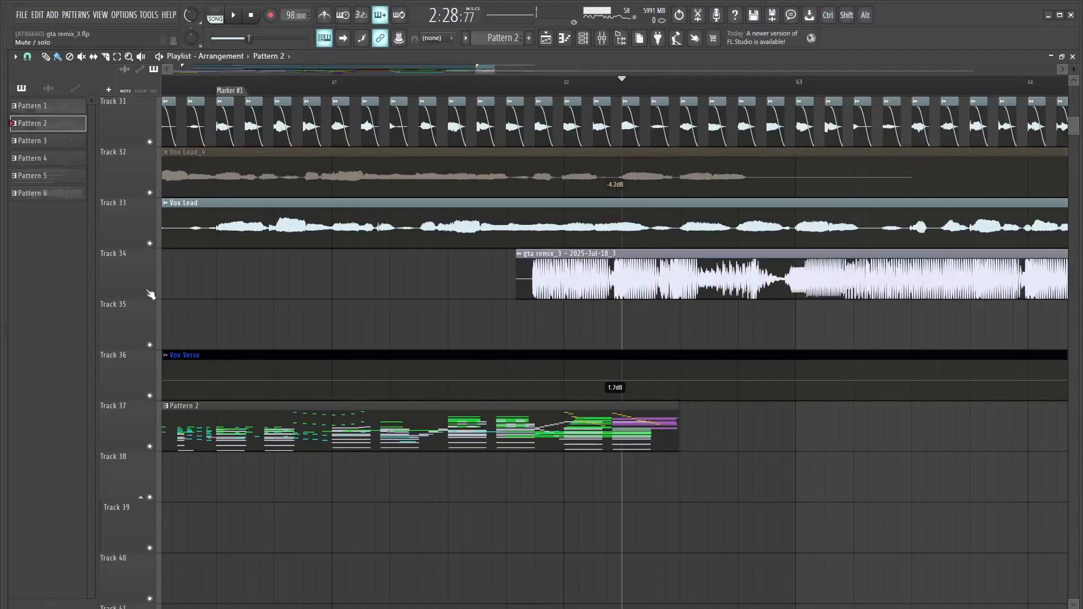
pyautogui.rightClick(150, 294)
pyautogui.press('space')
pyautogui.scroll(-5, 537, 91)
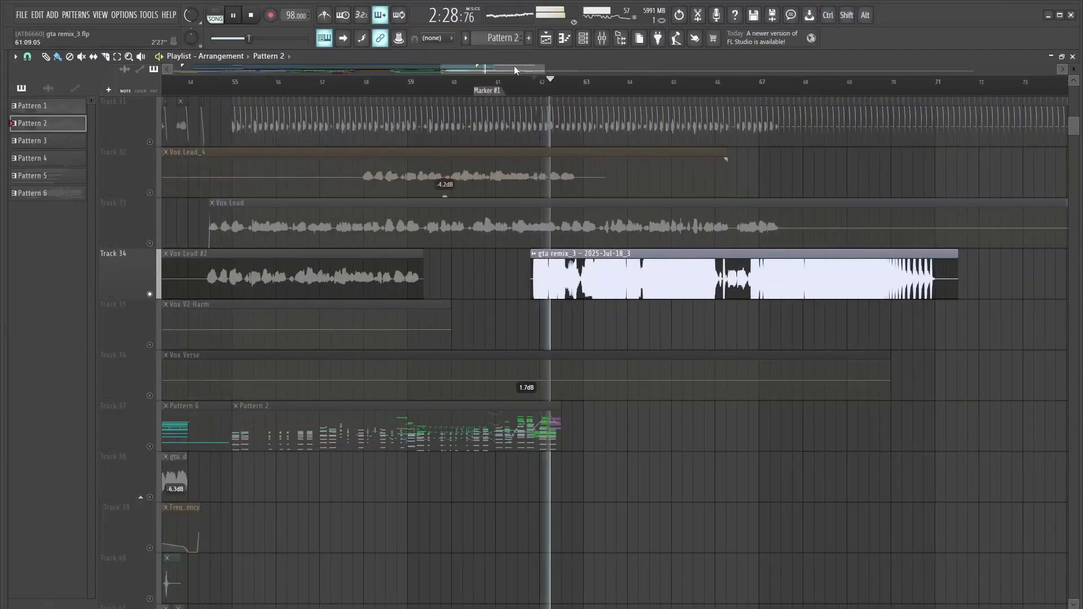
# - Play the soloed Track 34 clip from just before bar 62 through to about bar 69 and stop playback
pyautogui.moveTo(515, 69); pyautogui.dragTo(533, 80)
pyautogui.click(390, 90)
pyautogui.scroll(3, 390, 90)
pyautogui.press('space')
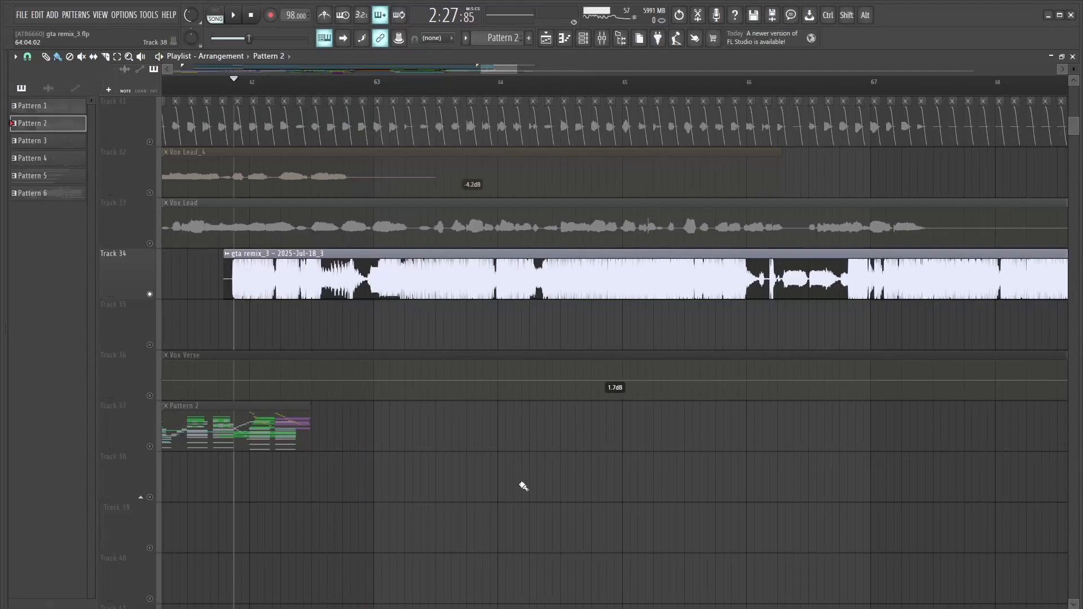
pyautogui.moveTo(441, 90); pyautogui.dragTo(530, 90)
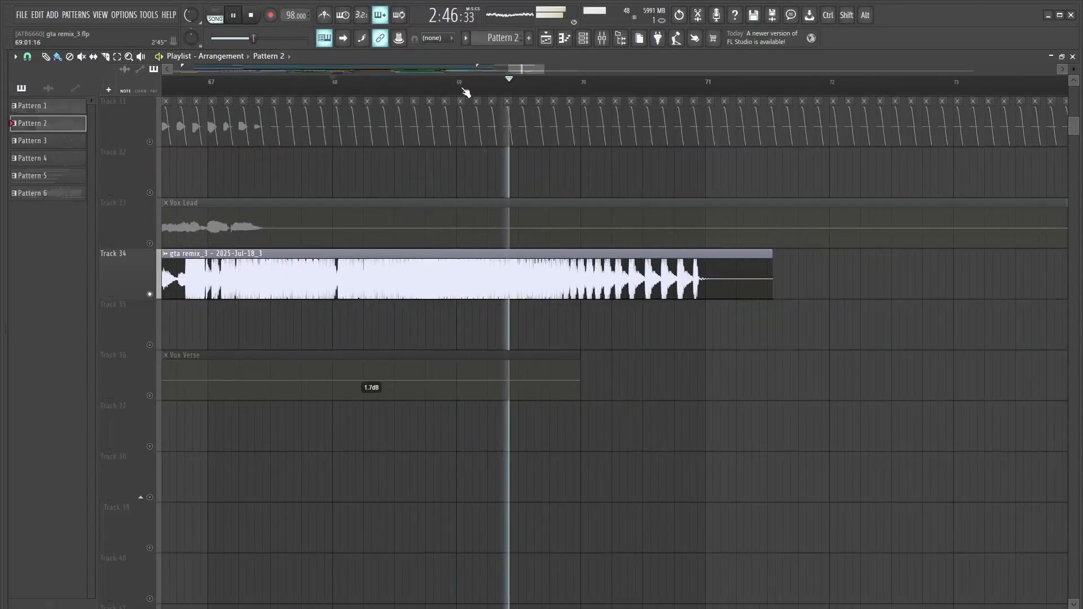
pyautogui.press('space')
# - Select the gta remix_3 - 2025-Jul-18_3 clip and examine its waveform between bars 68 and 71, placing the playhead before bar 69
pyautogui.scroll(-5, 462, 92)
pyautogui.scroll(-3, 462, 92)
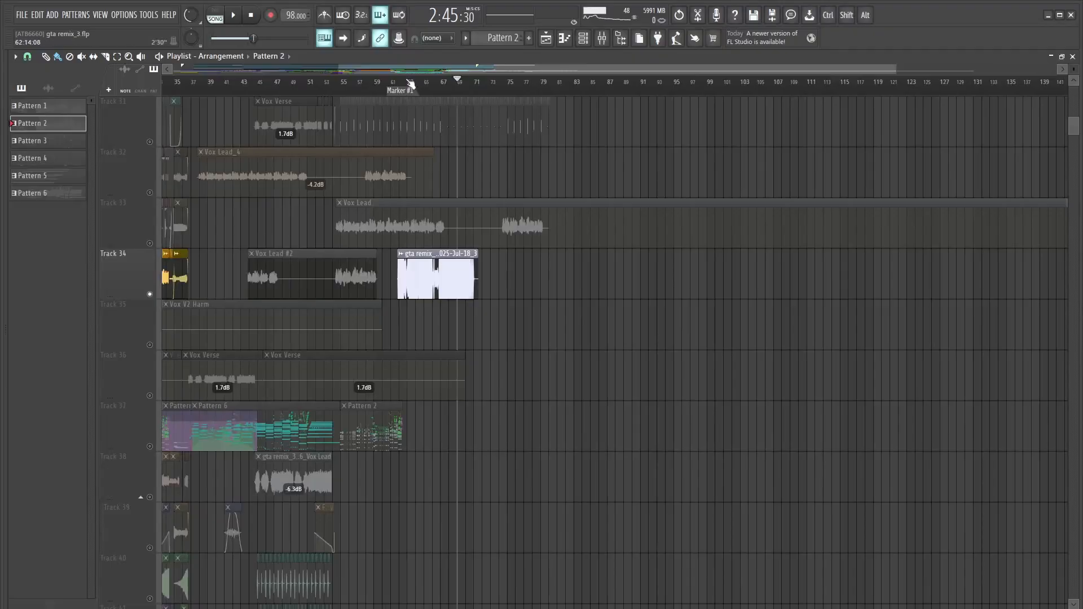
pyautogui.moveTo(407, 84)
pyautogui.mouseDown()
pyautogui.moveTo(8, 91)
pyautogui.moveTo(559, 105)
pyautogui.mouseUp()
pyautogui.scroll(5, 618, 241)
pyautogui.click(680, 282)
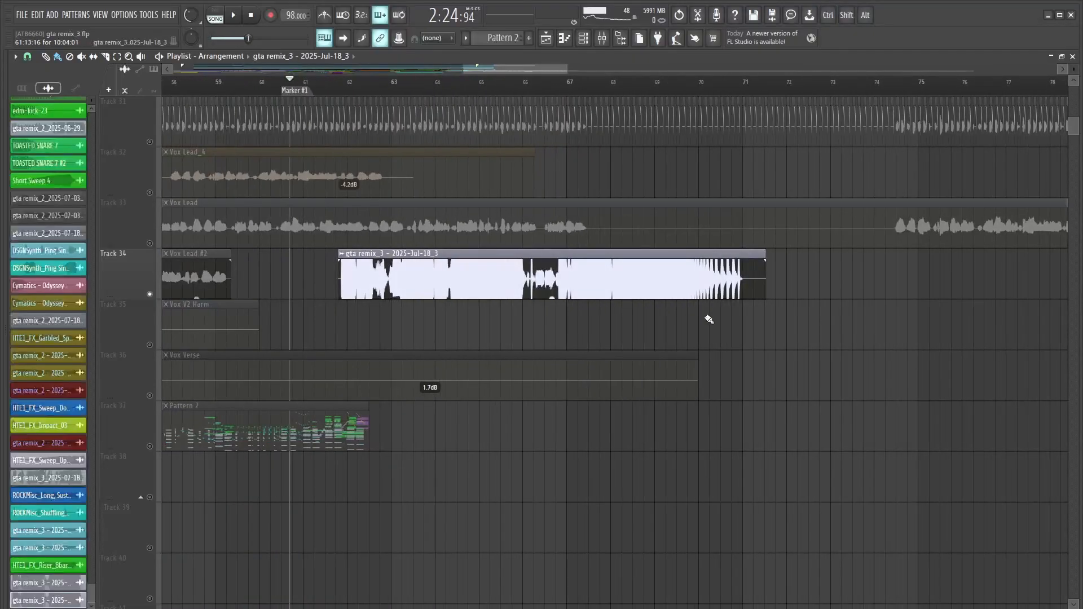
pyautogui.scroll(4, 698, 331)
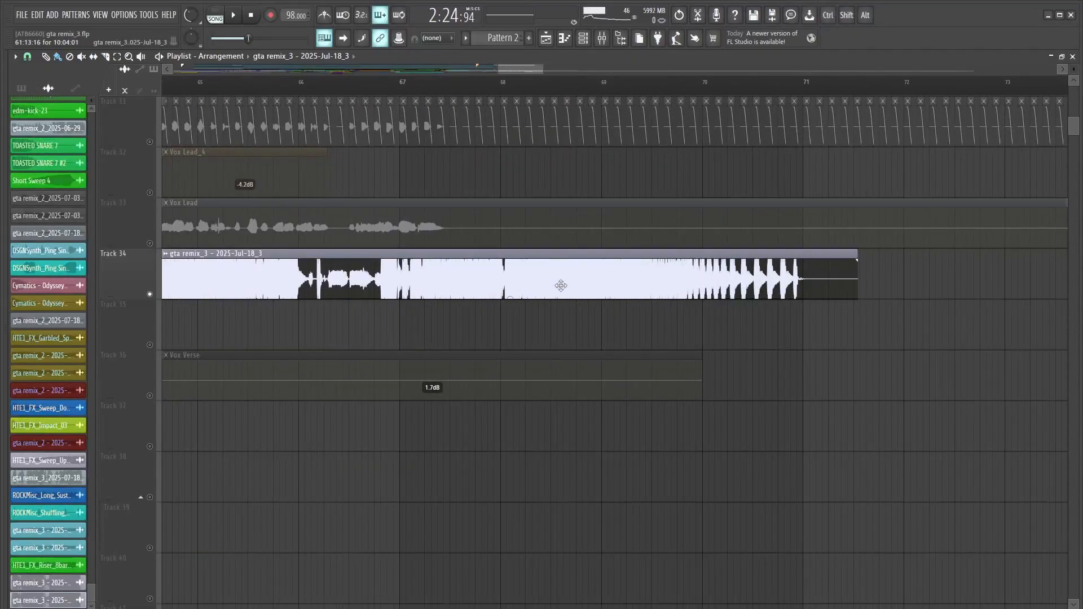
pyautogui.moveTo(557, 90)
pyautogui.mouseDown()
pyautogui.moveTo(635, 109)
pyautogui.moveTo(556, 93)
pyautogui.mouseUp()
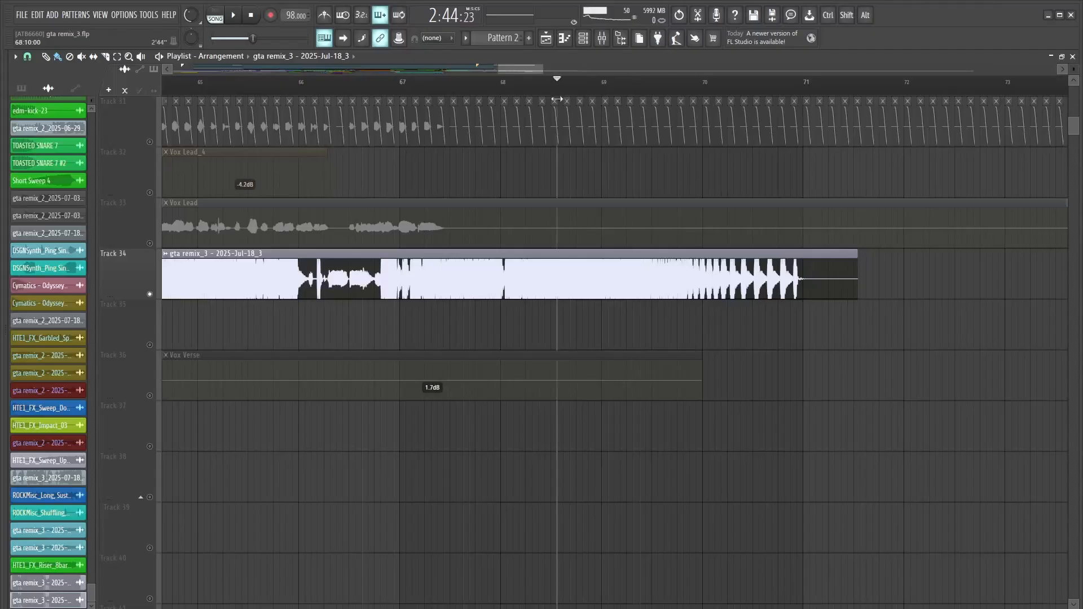
pyautogui.scroll(3, 858, 276)
pyautogui.click(357, 85)
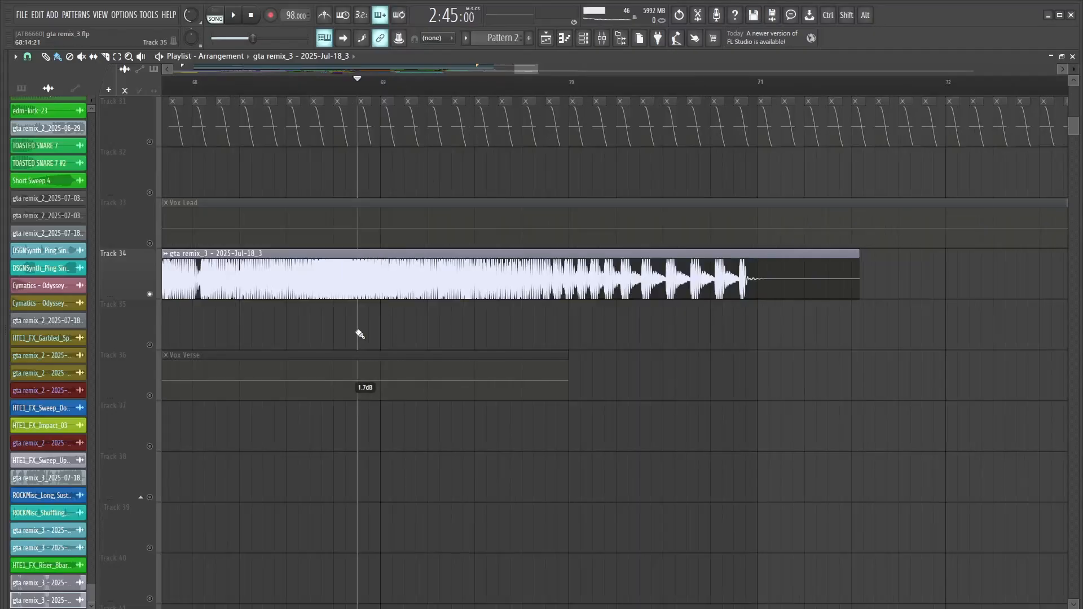
pyautogui.scroll(1, 641, 283)
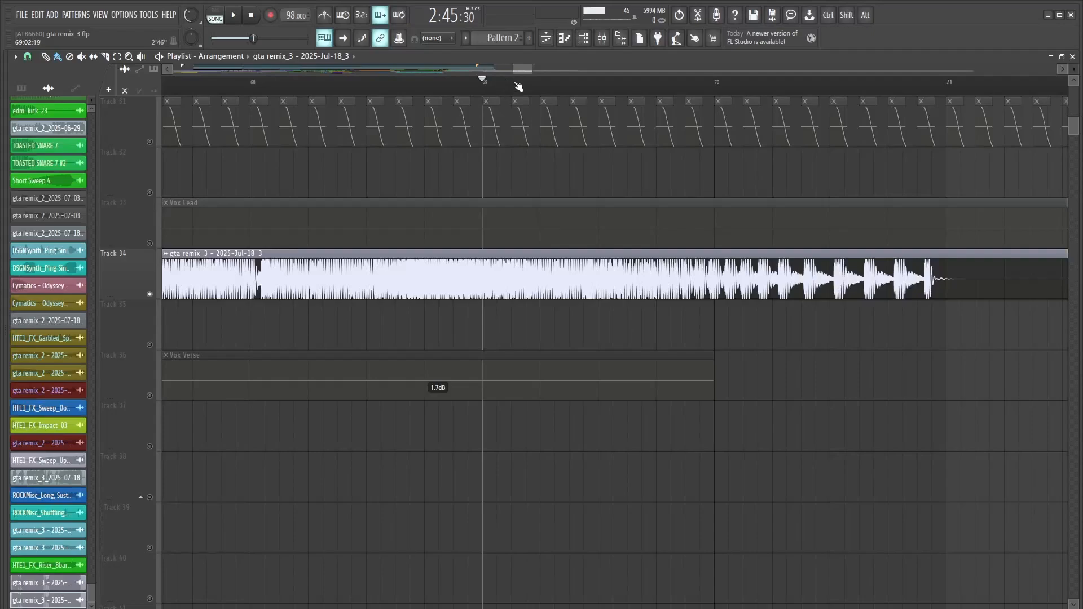
# - Play the slowing tail of the Track 34 clip from bar 68:13 and again from just after bar 69
pyautogui.moveTo(518, 86); pyautogui.dragTo(440, 92)
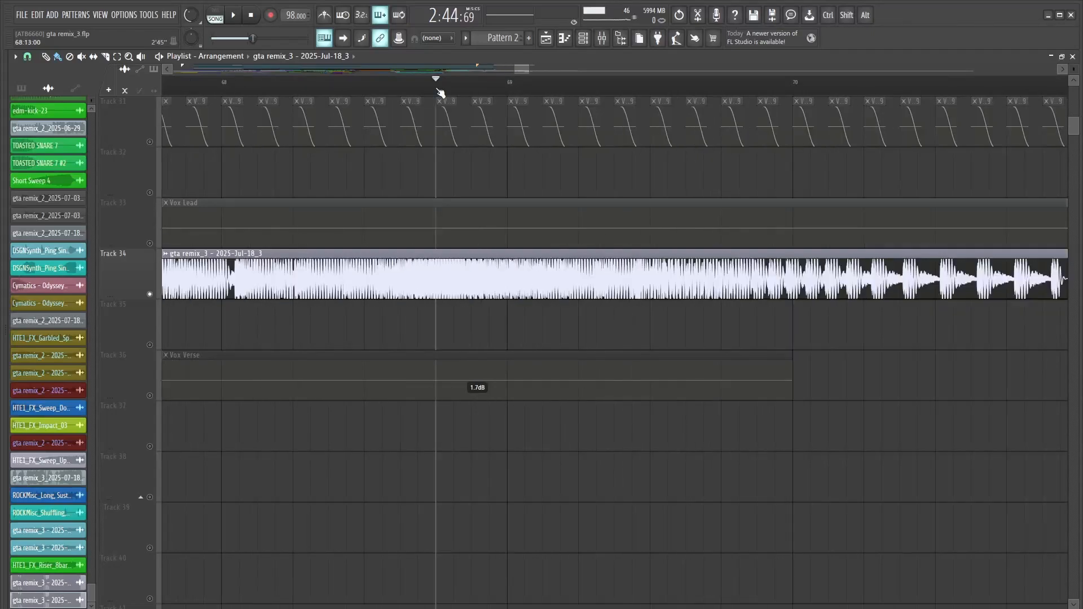
pyautogui.press('space')
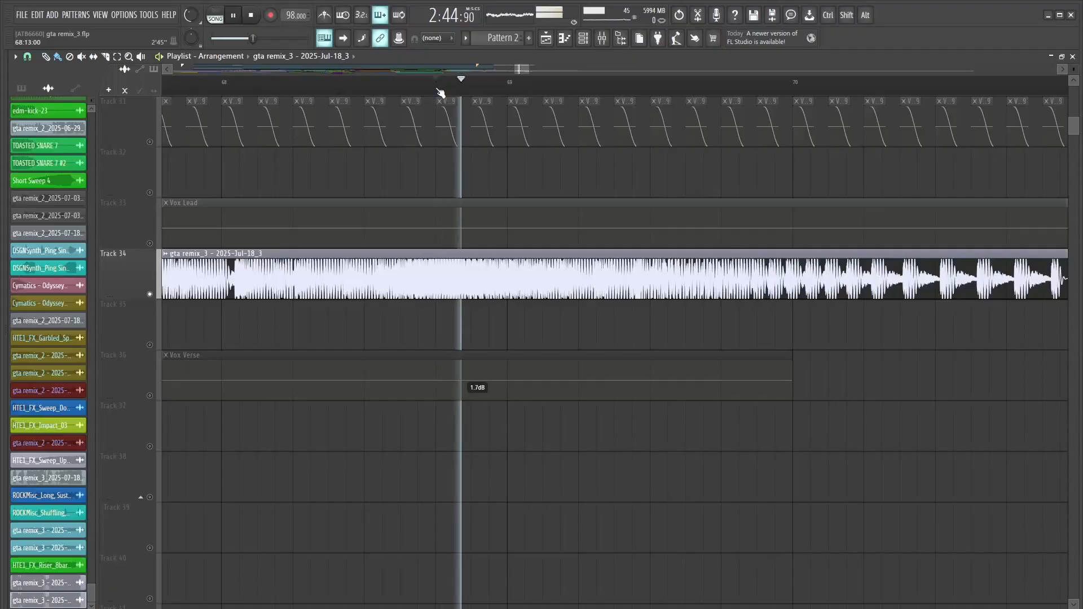
pyautogui.press('space')
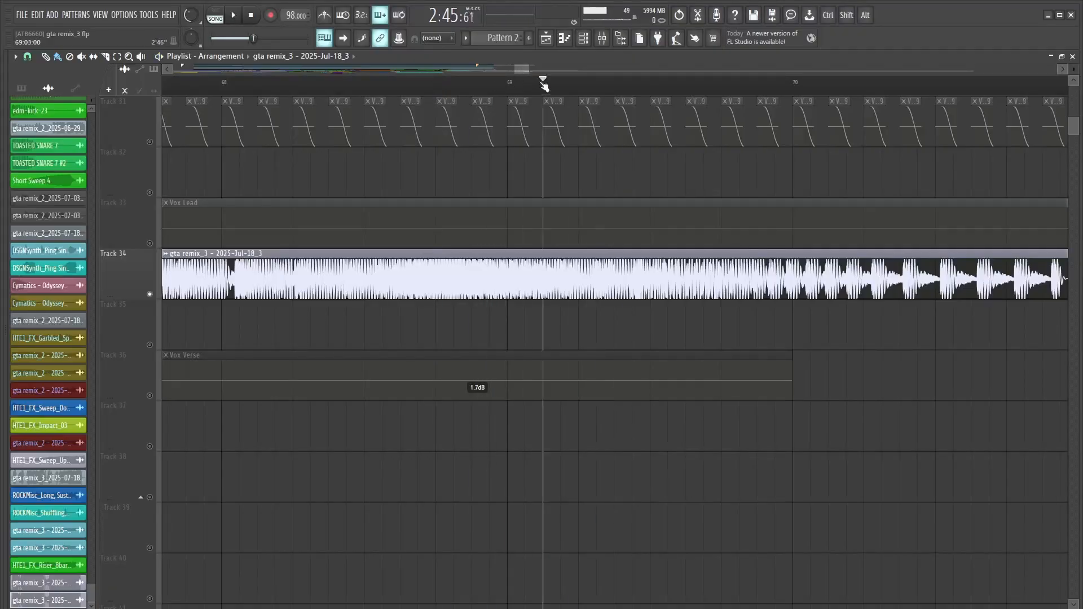
pyautogui.press('space')
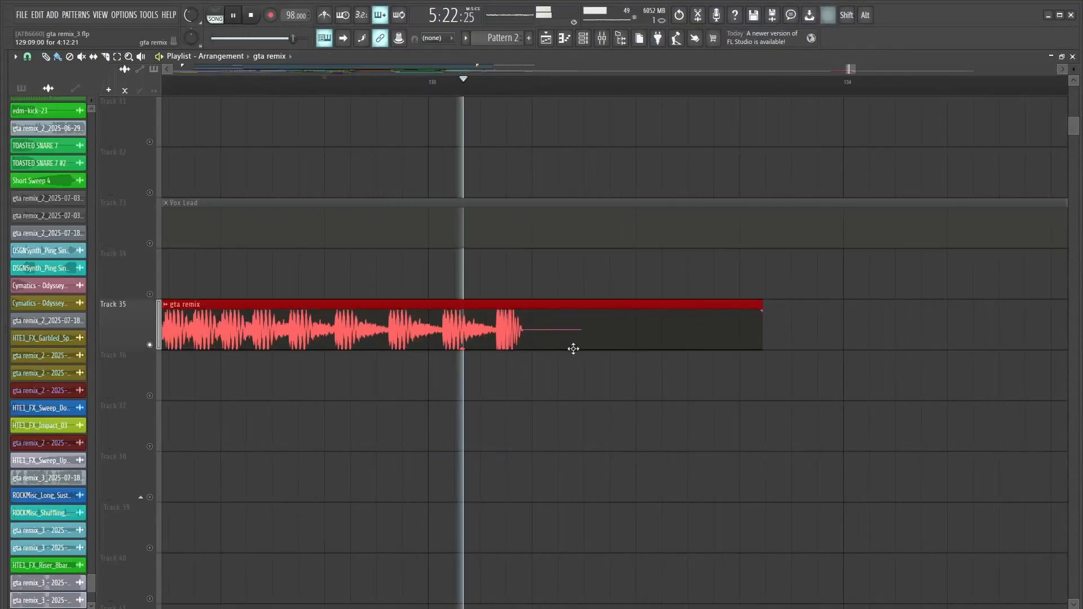
# - Stop playback and examine the final hits of the gta remix clip on Track 35 around bar 133
pyautogui.press('space')
pyautogui.moveTo(496, 89); pyautogui.dragTo(494, 100)
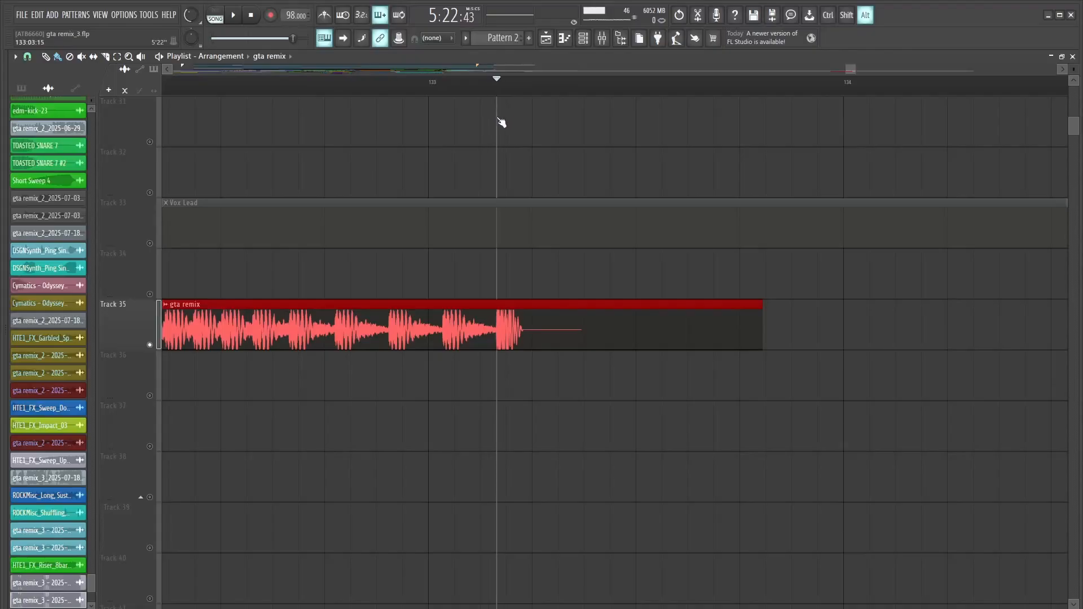
pyautogui.moveTo(352, 123); pyautogui.dragTo(258, 135)
pyautogui.scroll(-2, 527, 336)
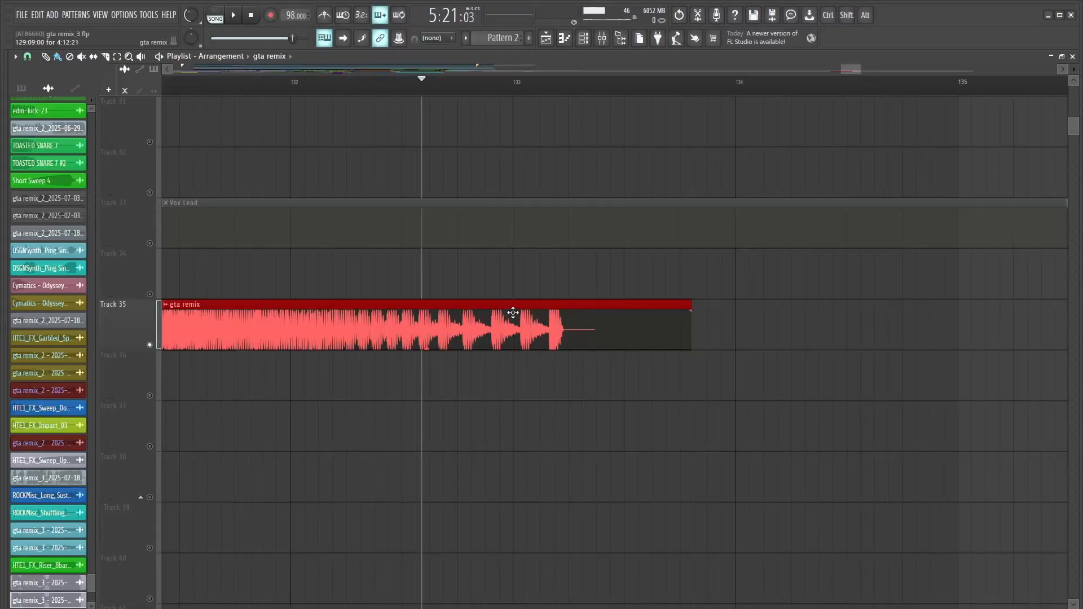
pyautogui.scroll(3, 513, 313)
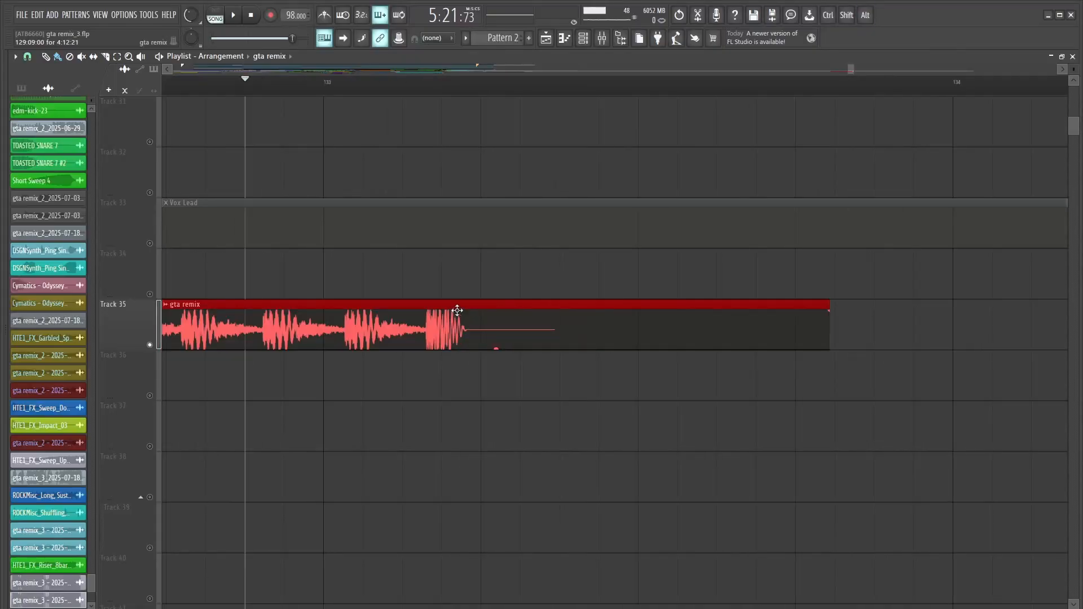
# - Trim the end of the gta remix clip on Track 35 to the last hit just after bar 133
pyautogui.moveTo(837, 313); pyautogui.dragTo(529, 318)
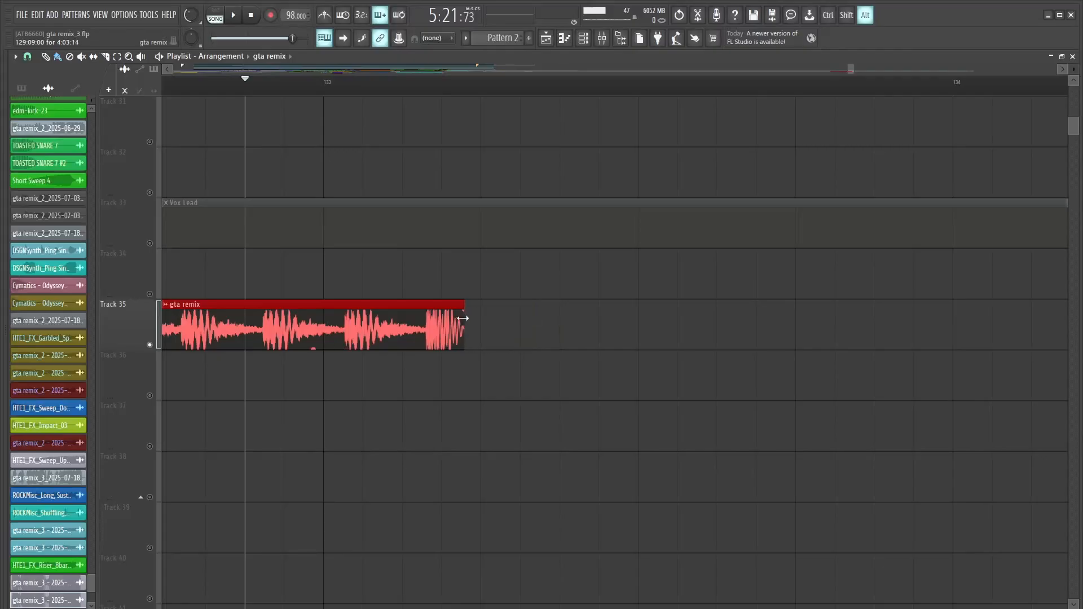
pyautogui.press('space')
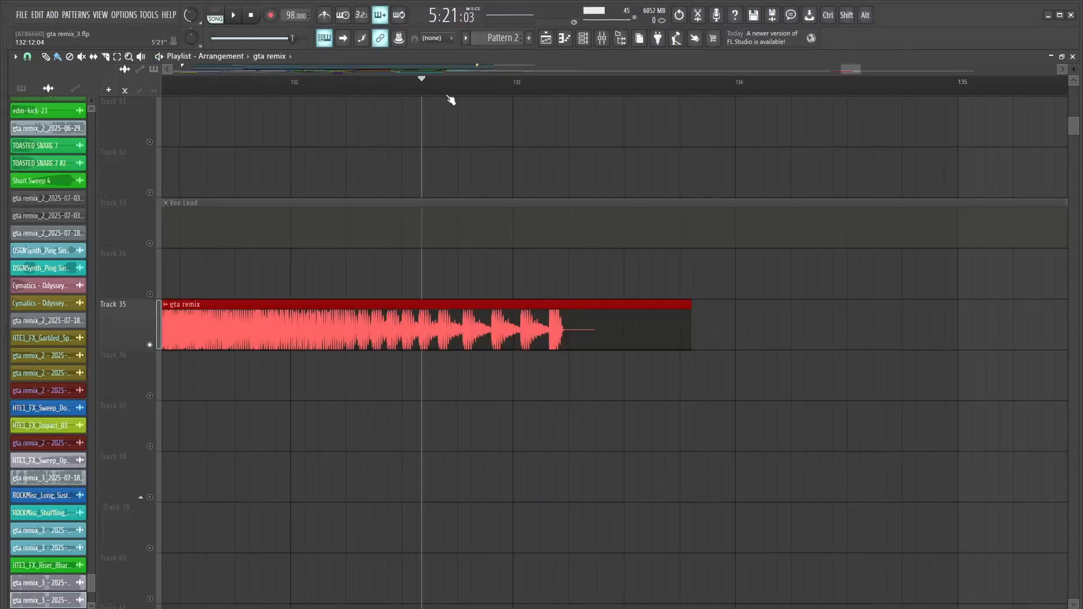
pyautogui.scroll(2, 463, 136)
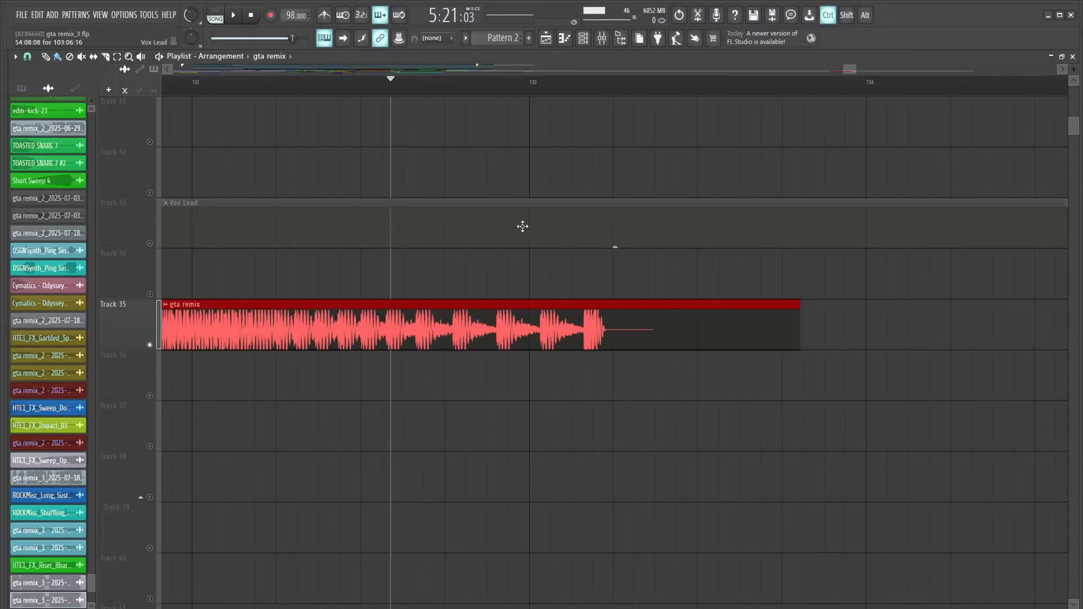
pyautogui.scroll(-2, 494, 396)
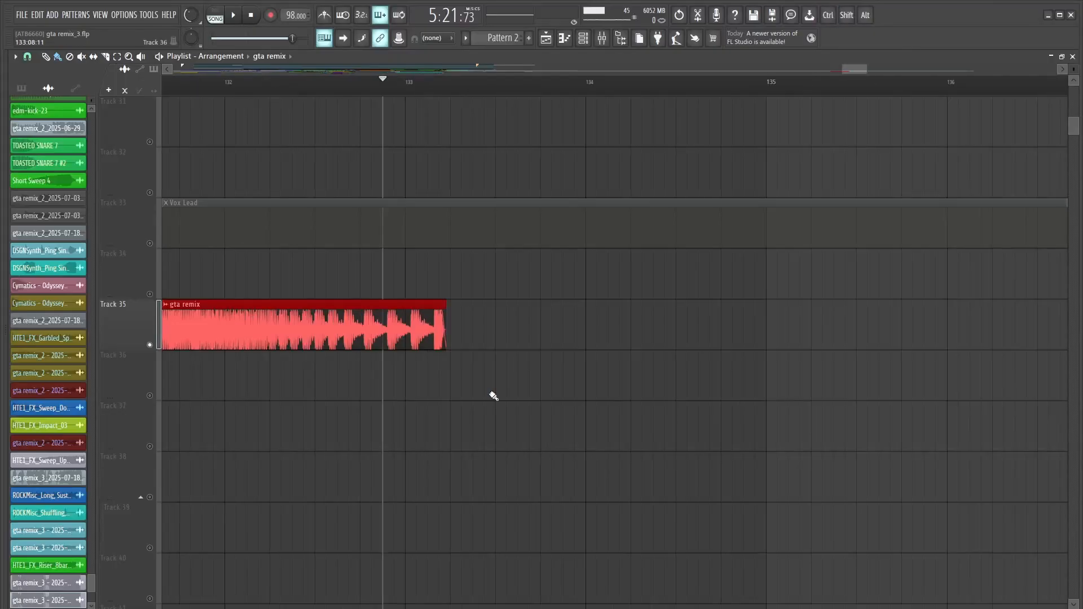
# - Extend the start of the gta remix clip on Track 35 backward to expose its earlier audio and shift the clip later in the playlist
pyautogui.scroll(-3, 494, 397)
pyautogui.moveTo(431, 305); pyautogui.dragTo(170, 302)
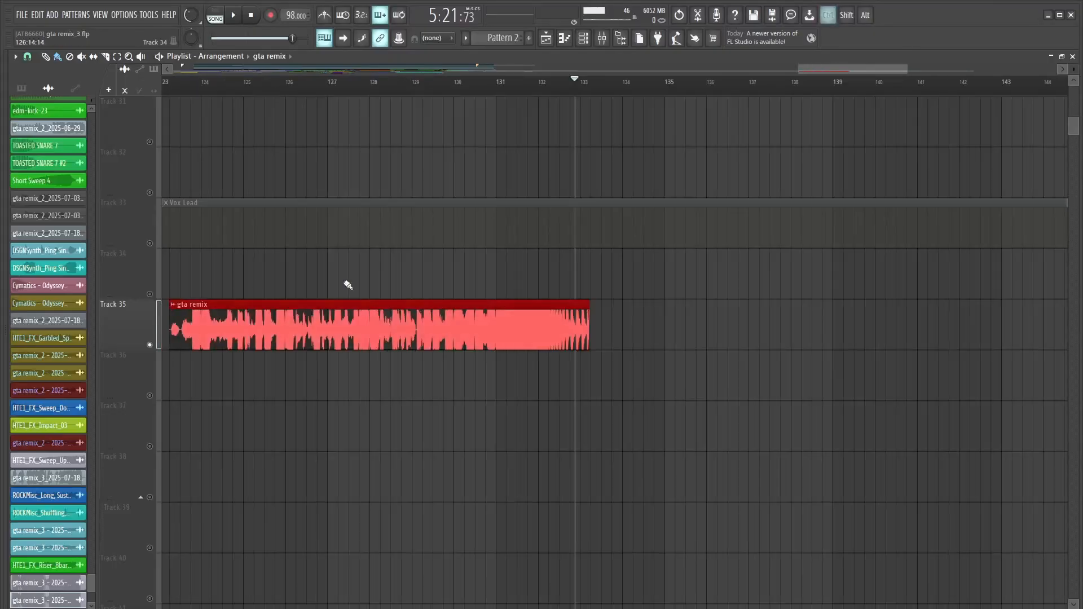
pyautogui.scroll(-2, 346, 286)
pyautogui.moveTo(349, 308); pyautogui.dragTo(79, 304)
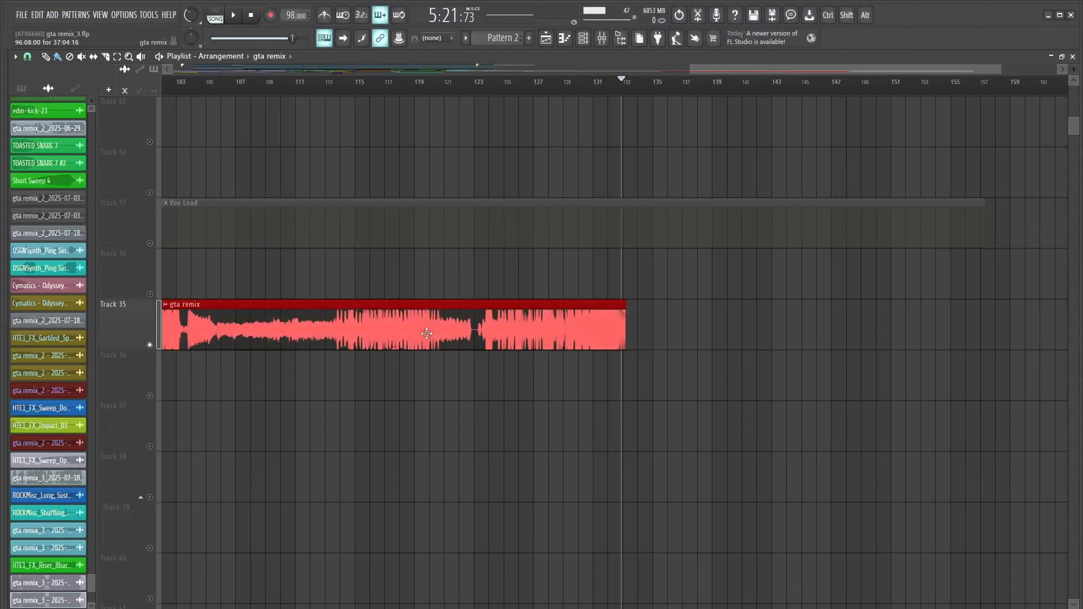
pyautogui.moveTo(180, 305); pyautogui.dragTo(511, 306)
pyautogui.moveTo(410, 308); pyautogui.dragTo(103, 309)
pyautogui.moveTo(169, 305); pyautogui.dragTo(545, 305)
# - Examine the extended gta remix clip from about bar 145 to bar 179 and set the playhead near bar 145
pyautogui.scroll(-3, 541, 305)
pyautogui.moveTo(723, 70); pyautogui.dragTo(922, 131)
pyautogui.click(736, 84)
pyautogui.scroll(3, 502, 242)
pyautogui.scroll(3, 467, 190)
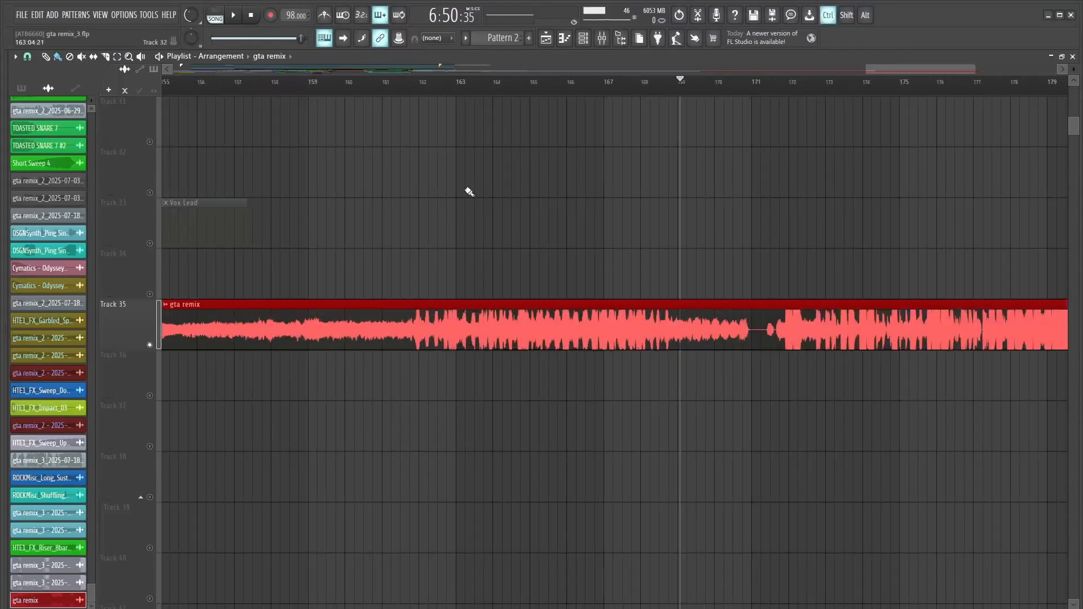
pyautogui.scroll(-3, 895, 261)
pyautogui.scroll(7, 745, 276)
pyautogui.moveTo(463, 70); pyautogui.dragTo(398, 86)
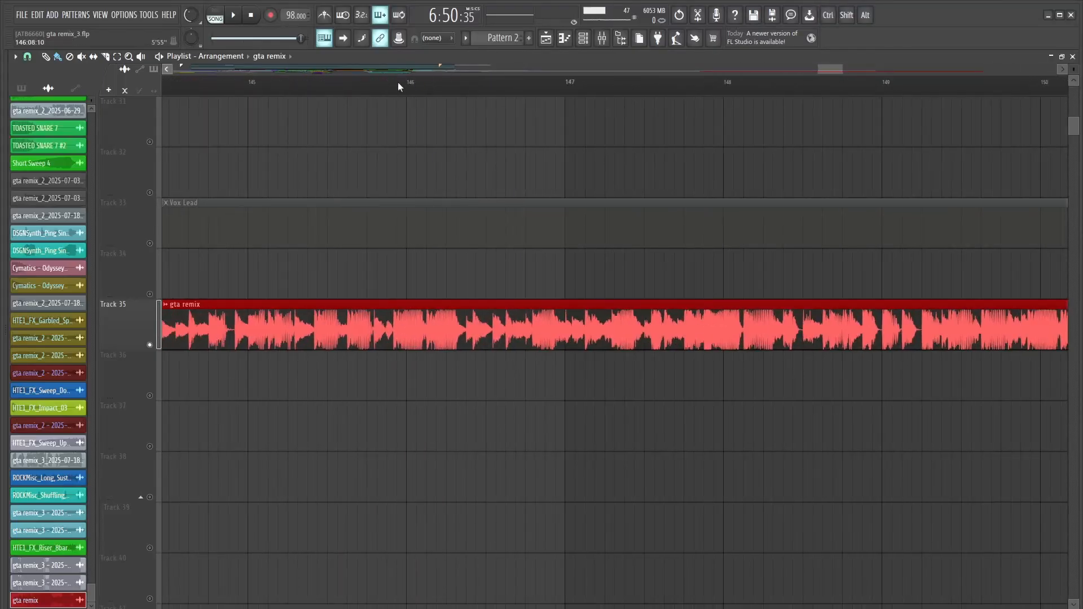
pyautogui.scroll(-4, 807, 191)
pyautogui.click(704, 83)
# - Open the Exoverb MICRO reverb effect on the Vox Lead mixer track
pyautogui.click(603, 38)
pyautogui.scroll(4, 455, 249)
pyautogui.click(312, 250)
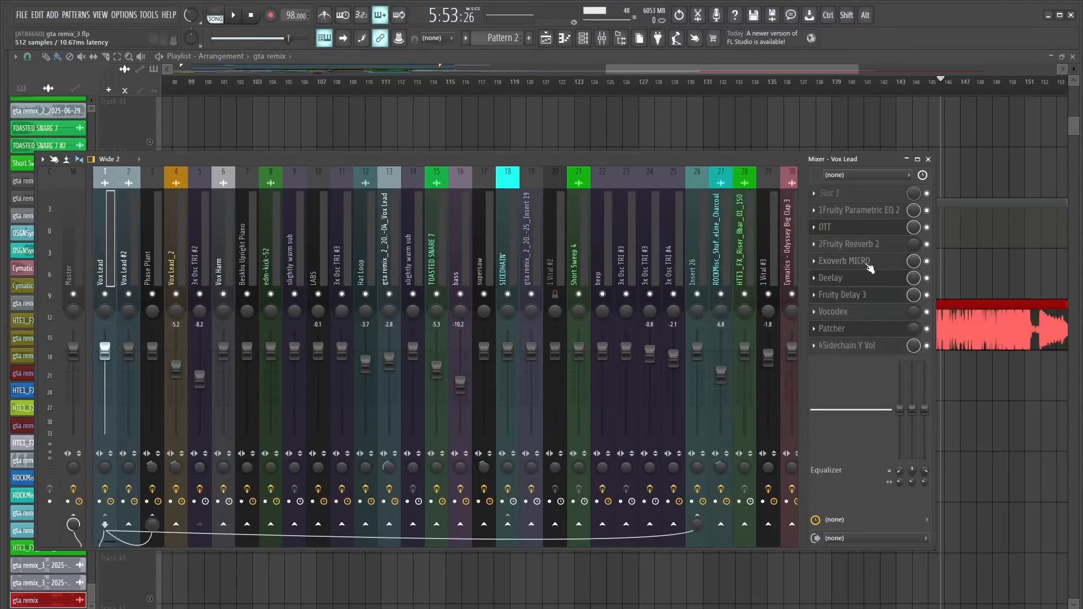
pyautogui.click(868, 264)
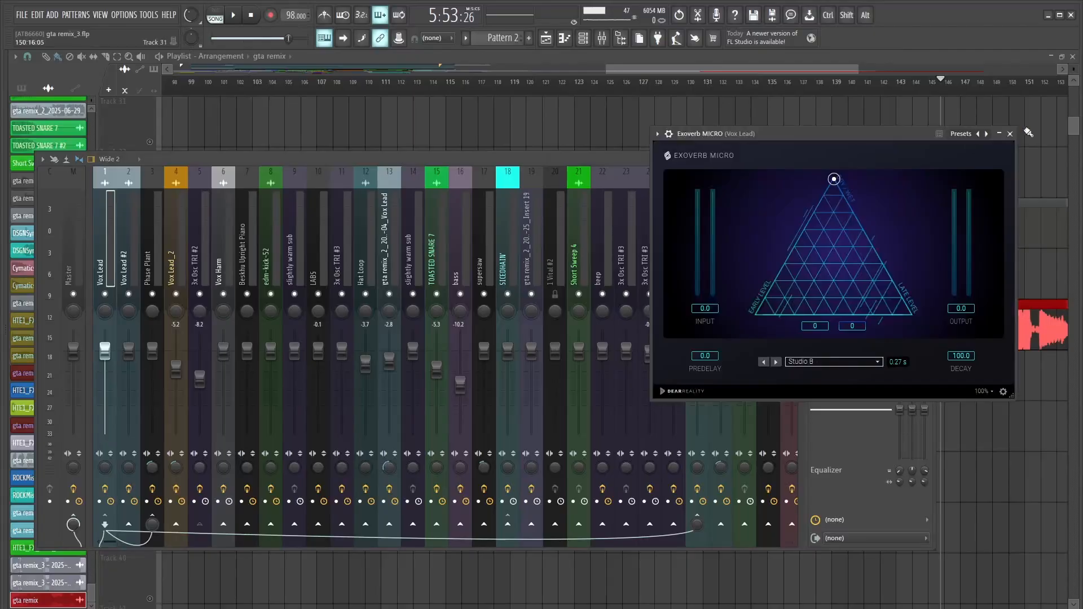
# - Close the Exoverb MICRO reverb and open the MCharmVerb effect on the Vox Lead #2 mixer track
pyautogui.click(1010, 133)
pyautogui.press('Right')
pyautogui.press('Right')
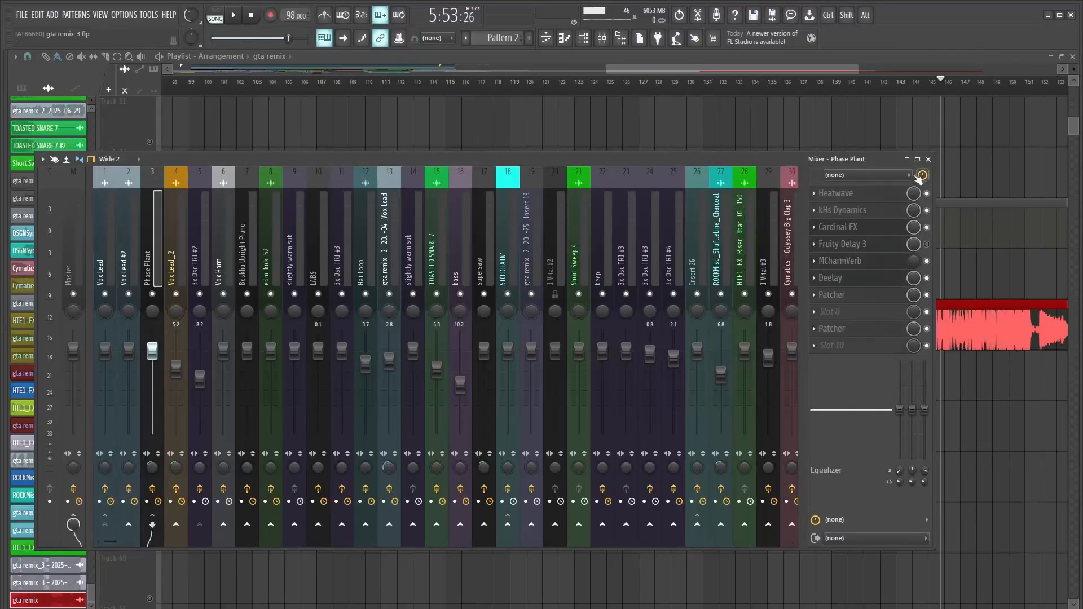
pyautogui.press('Left')
pyautogui.click(867, 229)
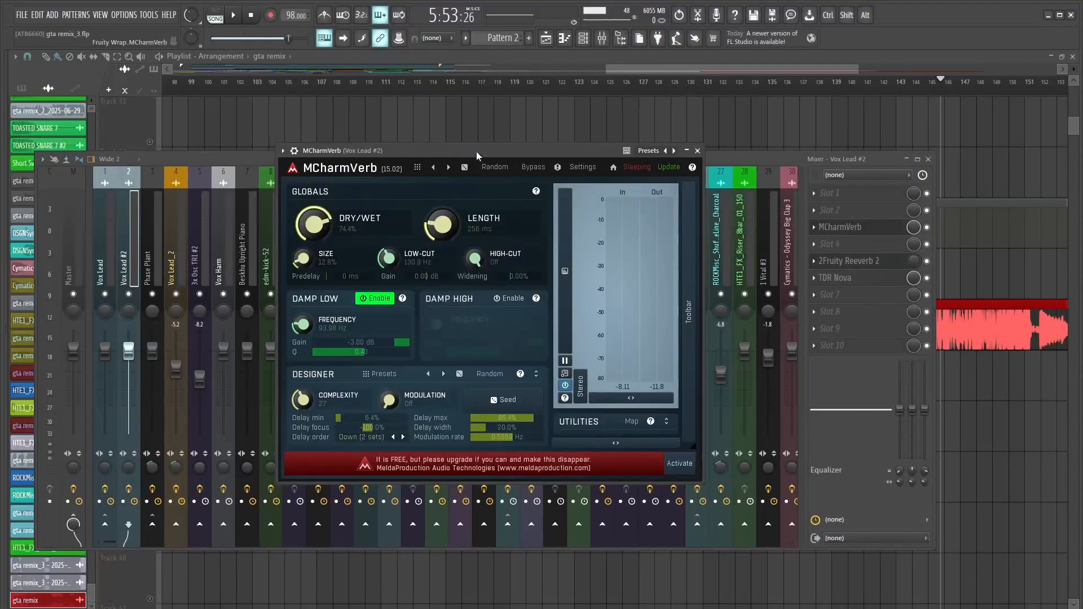
# - Close MCharmVerb and open the Spectral Compressor on the resampled gta remix_2 Vox Lead mixer track
pyautogui.moveTo(476, 151); pyautogui.dragTo(557, 139)
pyautogui.click(774, 140)
pyautogui.moveTo(418, 226); pyautogui.dragTo(445, 183)
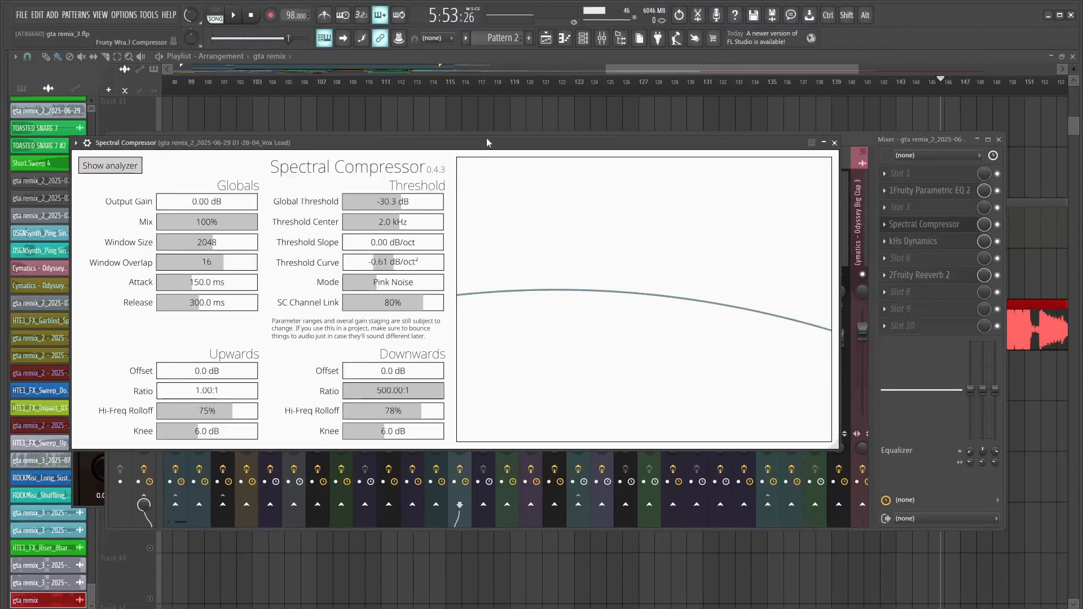
pyautogui.moveTo(486, 138); pyautogui.dragTo(546, 108)
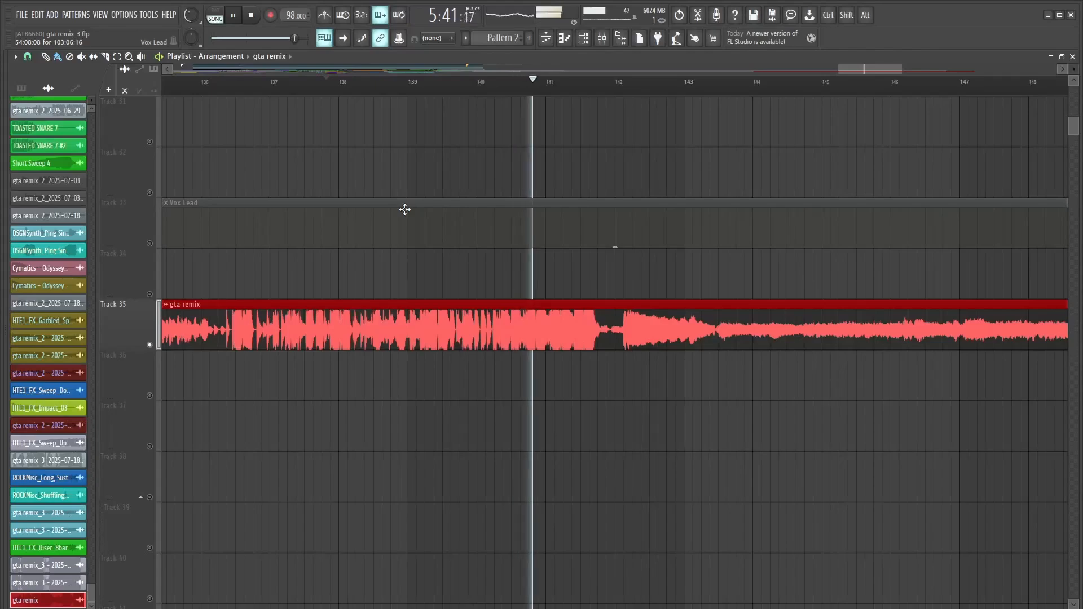
# - Close the gta remix sample settings and play the Track 35 clip from about bar 157 to review its later sections
pyautogui.scroll(-2, 404, 210)
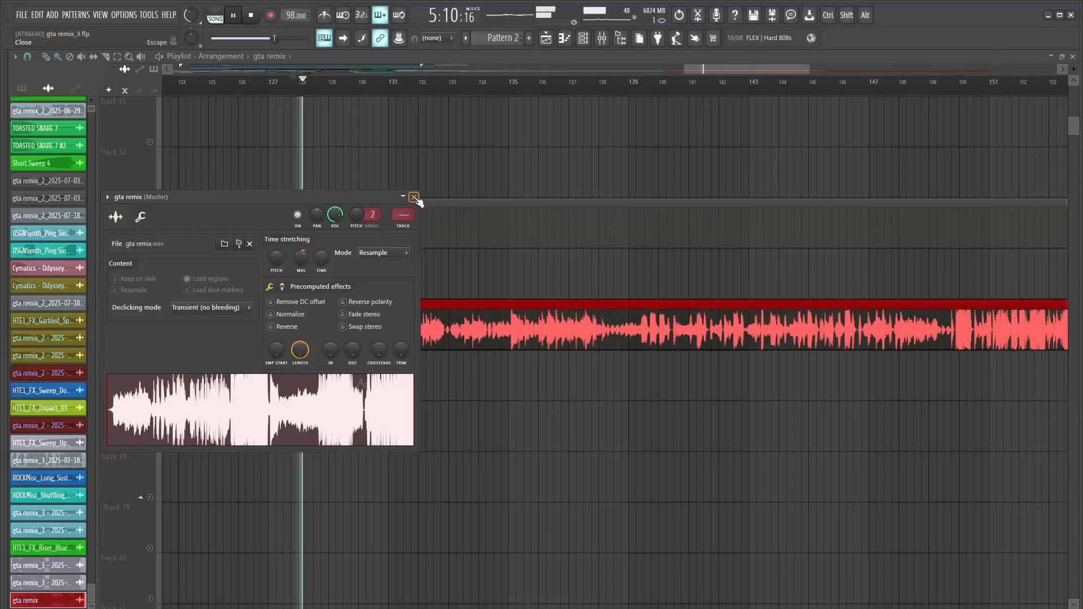
pyautogui.click(414, 196)
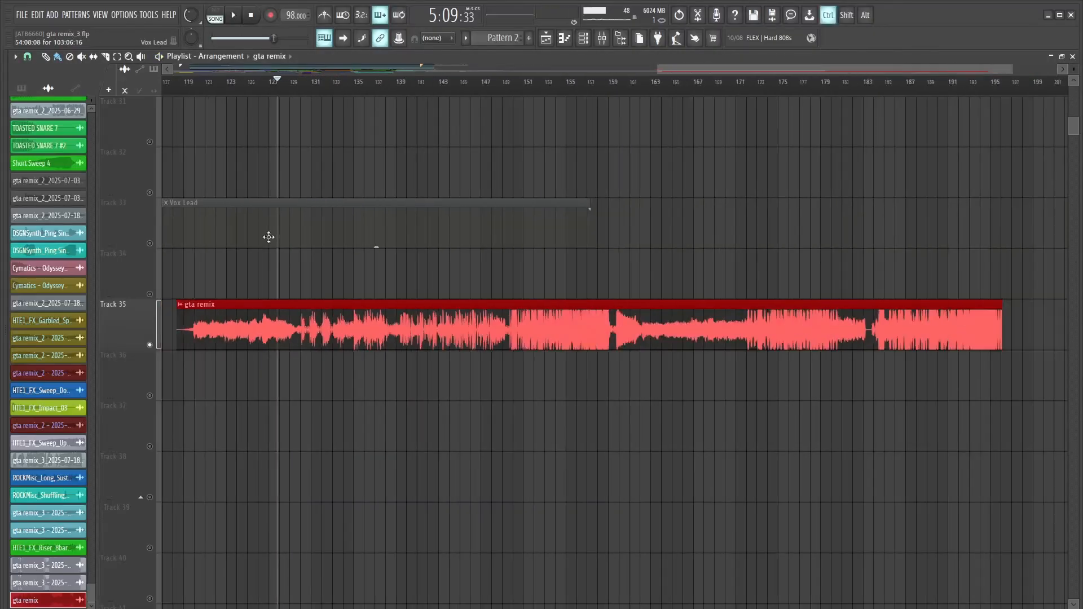
pyautogui.scroll(-1, 268, 237)
pyautogui.click(596, 85)
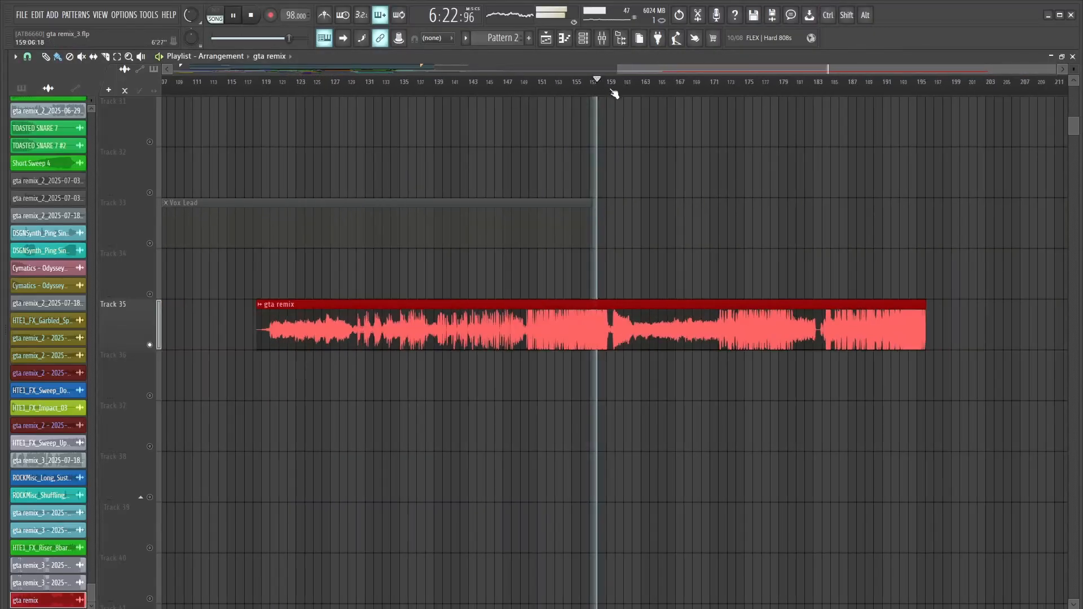
pyautogui.scroll(5, 615, 91)
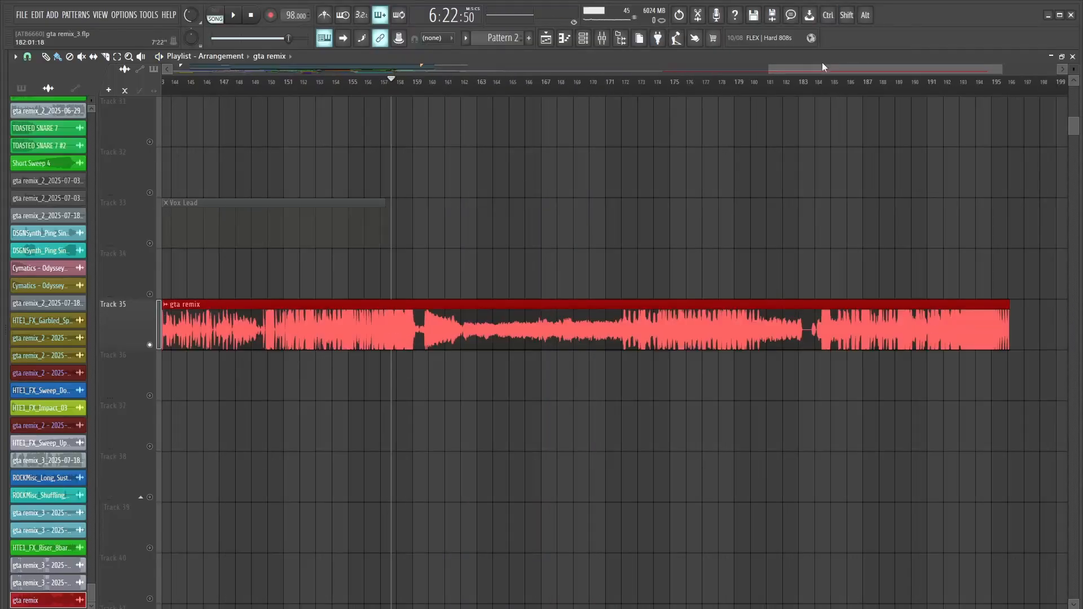
pyautogui.moveTo(822, 65); pyautogui.dragTo(803, 83)
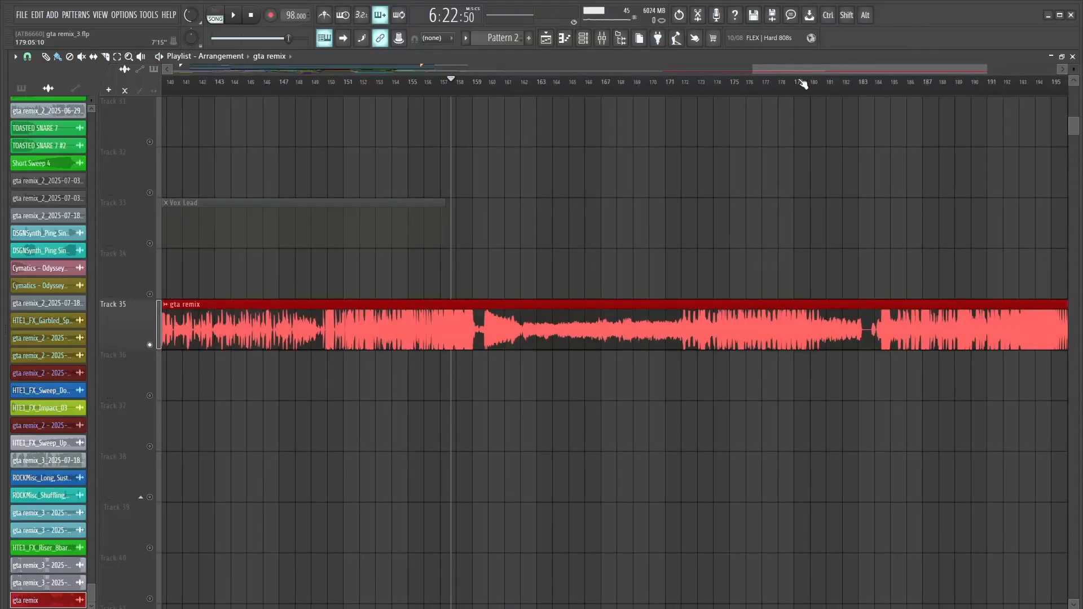